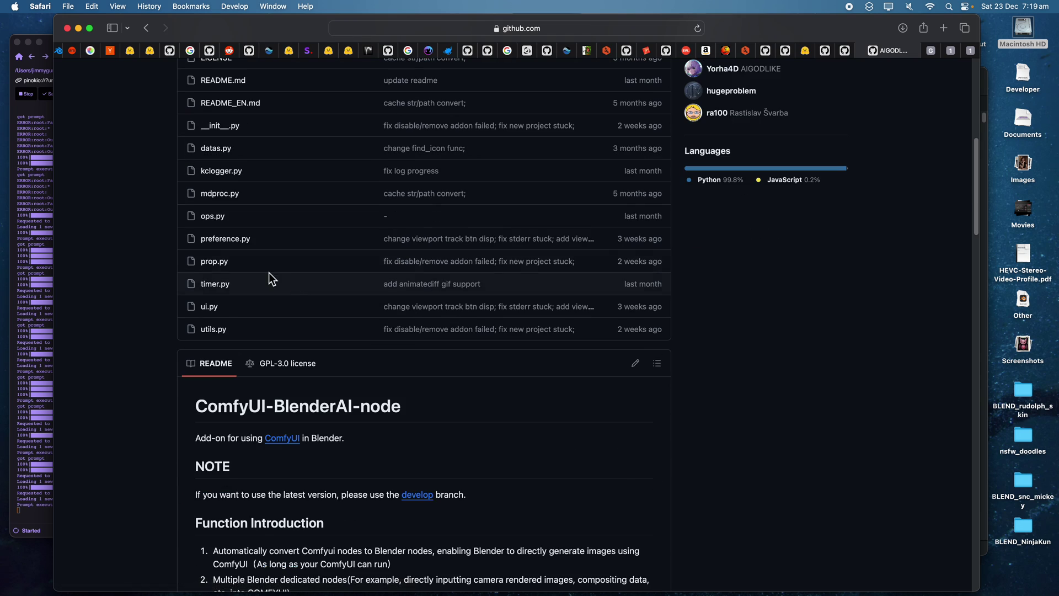
Read the installation, add-on settings and usage sections of the ComfyUI-BlenderAI-node README.
{"action": "scroll", "coordinate": [247, 298], "scroll_direction": "down", "scroll_amount": 10}
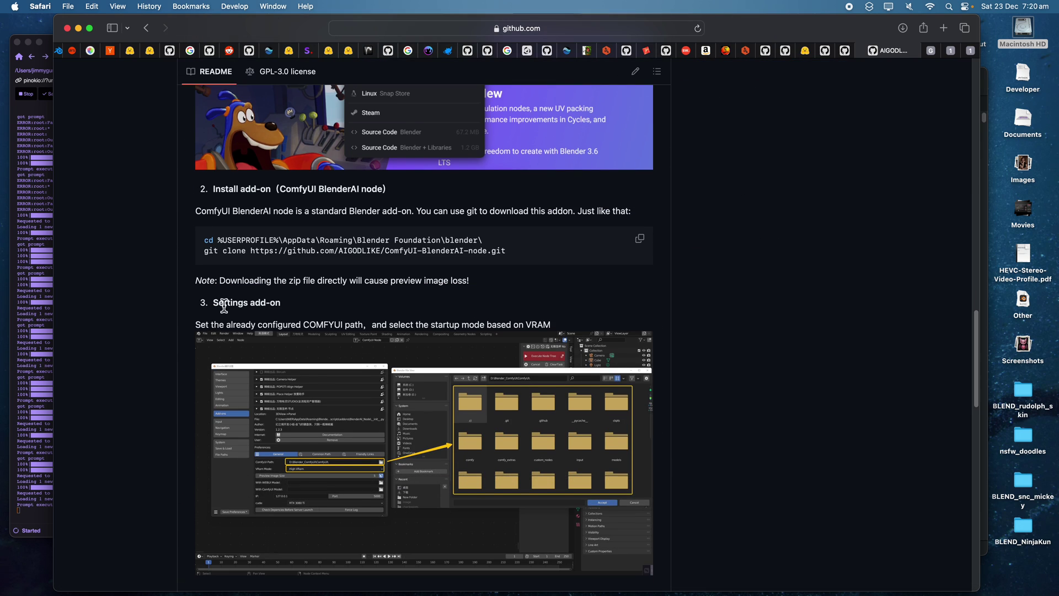
{"action": "scroll", "coordinate": [223, 306], "scroll_direction": "down", "scroll_amount": 8}
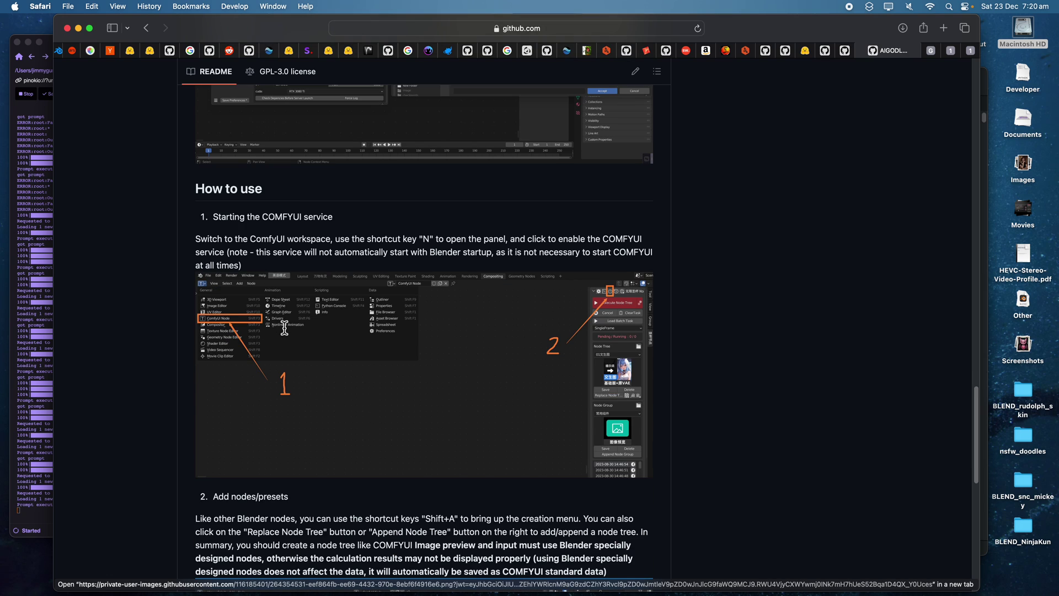
{"action": "scroll", "coordinate": [406, 363], "scroll_direction": "down", "scroll_amount": 4}
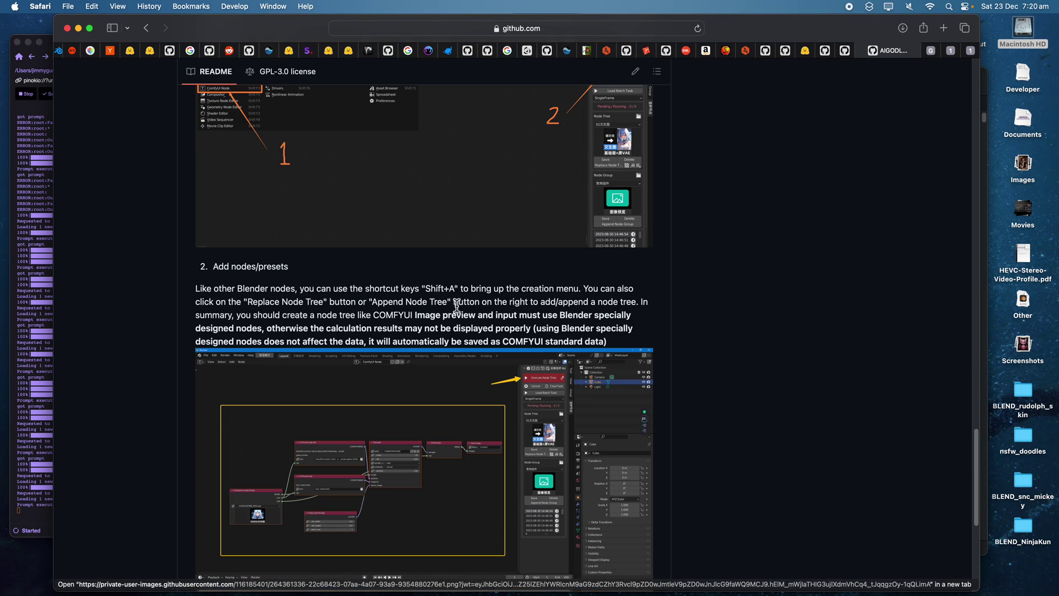
Switch to the local ComfyUI page and view its image-to-image workflow.
{"action": "left_click", "coordinate": [970, 51]}
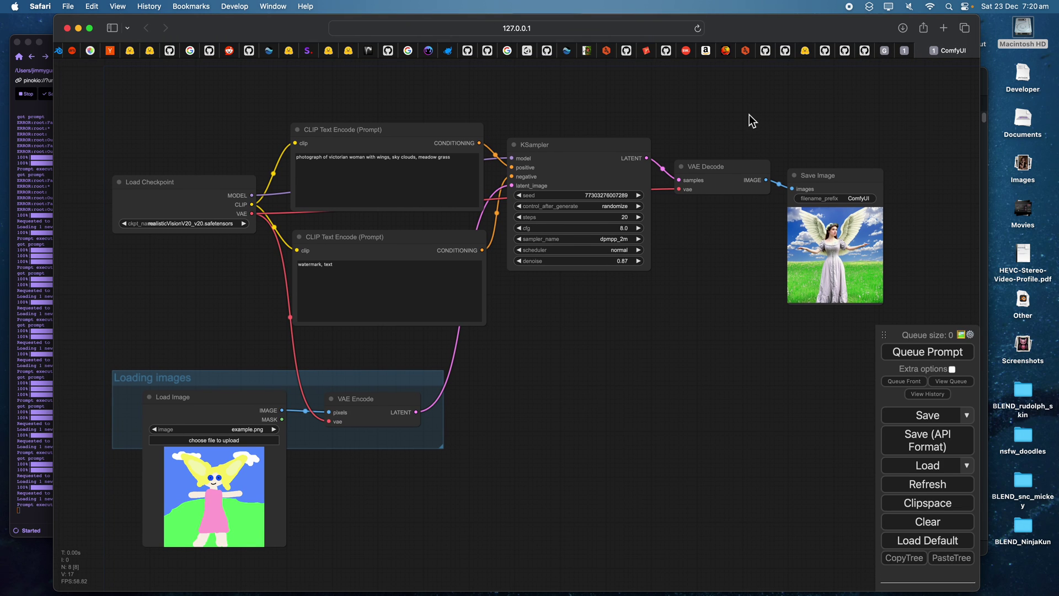
{"action": "left_click_drag", "start_coordinate": [749, 115], "coordinate": [758, 103]}
{"action": "scroll", "coordinate": [297, 114], "scroll_direction": "down", "scroll_amount": 1}
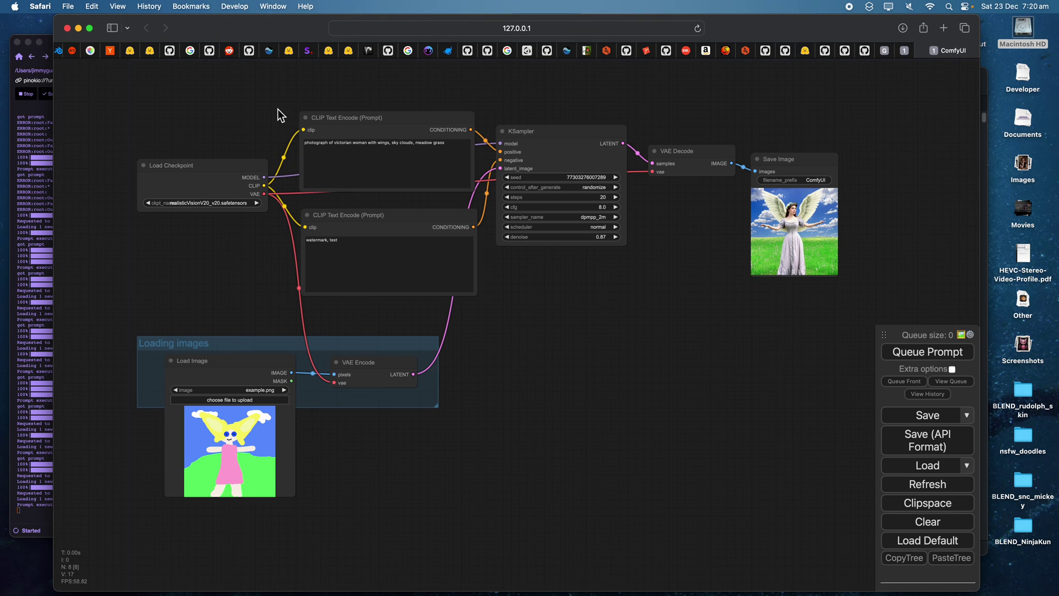
{"action": "scroll", "coordinate": [281, 110], "scroll_direction": "up", "scroll_amount": 1}
{"action": "left_click_drag", "start_coordinate": [271, 110], "coordinate": [261, 113]}
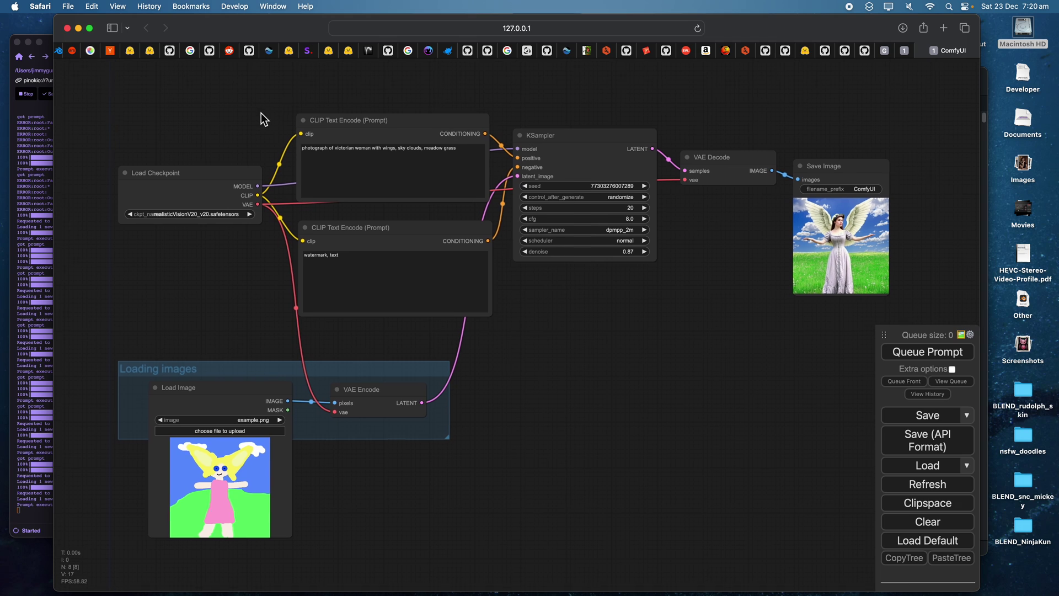
Rearrange the Load Checkpoint, both CLIP Text Encode and KSampler nodes so they sit farther apart.
{"action": "left_click_drag", "start_coordinate": [209, 173], "coordinate": [187, 163]}
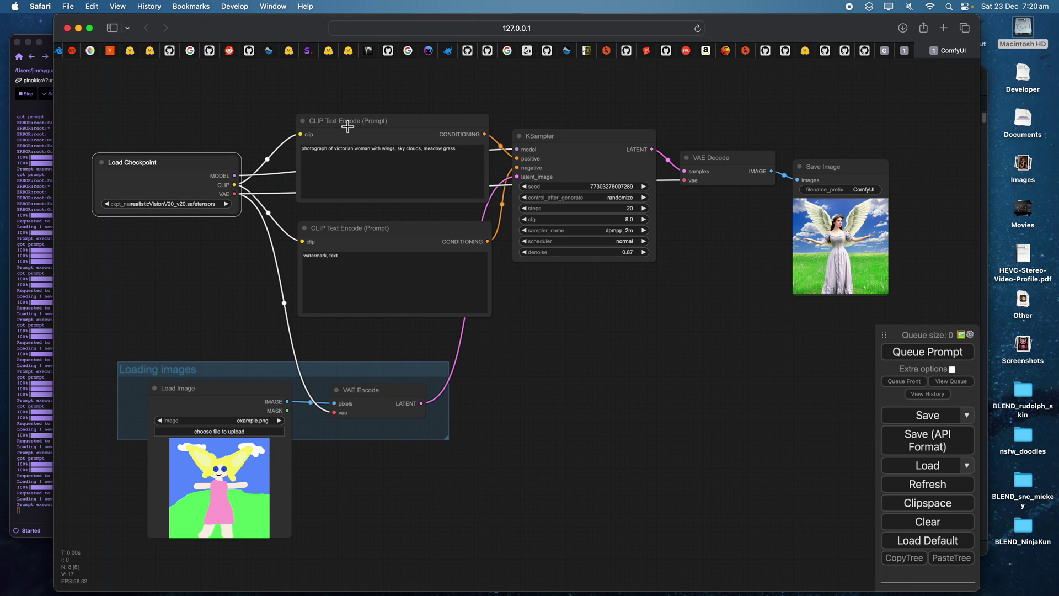
{"action": "left_click_drag", "start_coordinate": [348, 122], "coordinate": [337, 97]}
{"action": "left_click", "coordinate": [364, 229]}
{"action": "left_click_drag", "start_coordinate": [364, 229], "coordinate": [357, 219]}
{"action": "left_click_drag", "start_coordinate": [537, 150], "coordinate": [530, 157]}
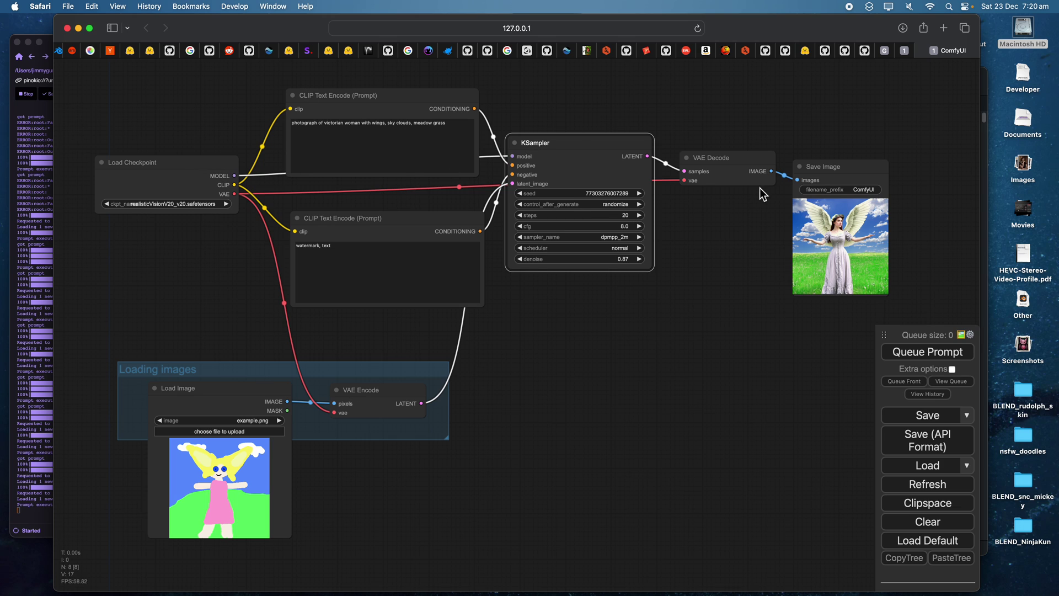
Examine the KSampler, VAE Decode and Save Image nodes up close, then the whole workflow.
{"action": "left_click_drag", "start_coordinate": [752, 130], "coordinate": [754, 132]}
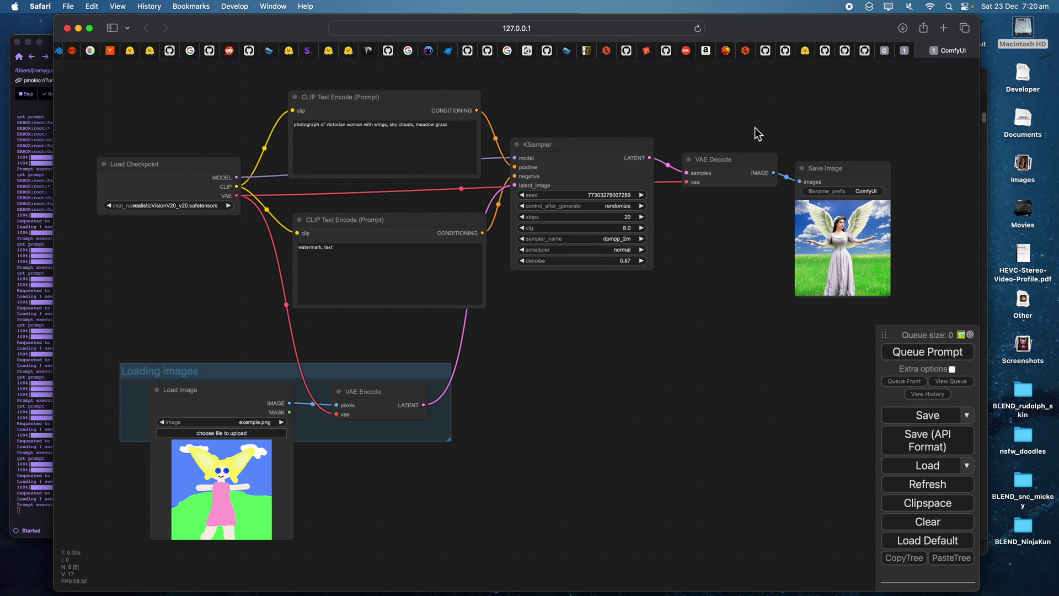
{"action": "scroll", "coordinate": [525, 326], "scroll_direction": "up", "scroll_amount": 5}
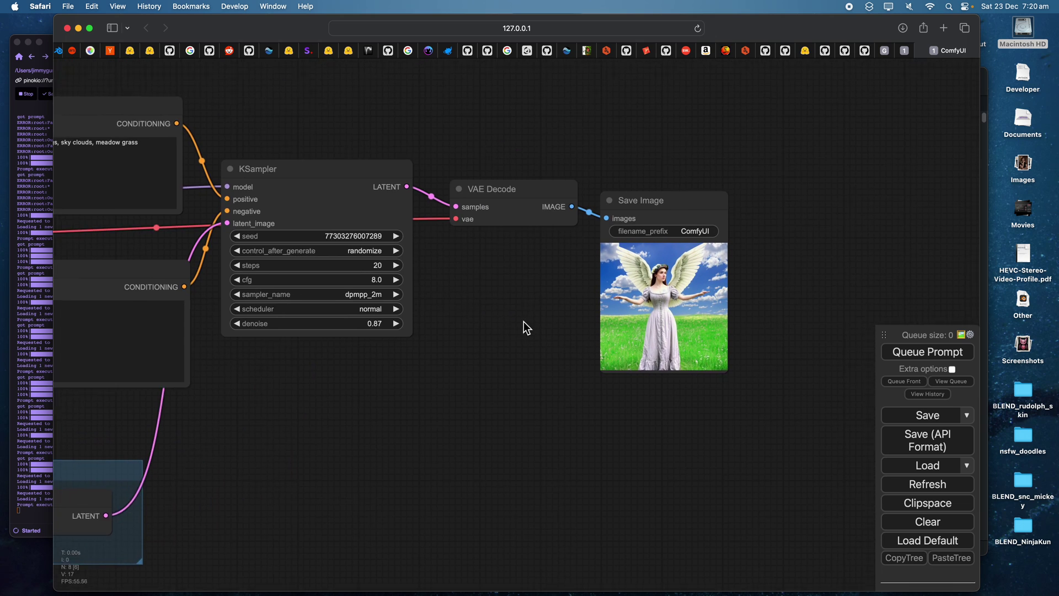
{"action": "scroll", "coordinate": [598, 331], "scroll_direction": "down", "scroll_amount": 4}
{"action": "scroll", "coordinate": [589, 303], "scroll_direction": "down", "scroll_amount": 3}
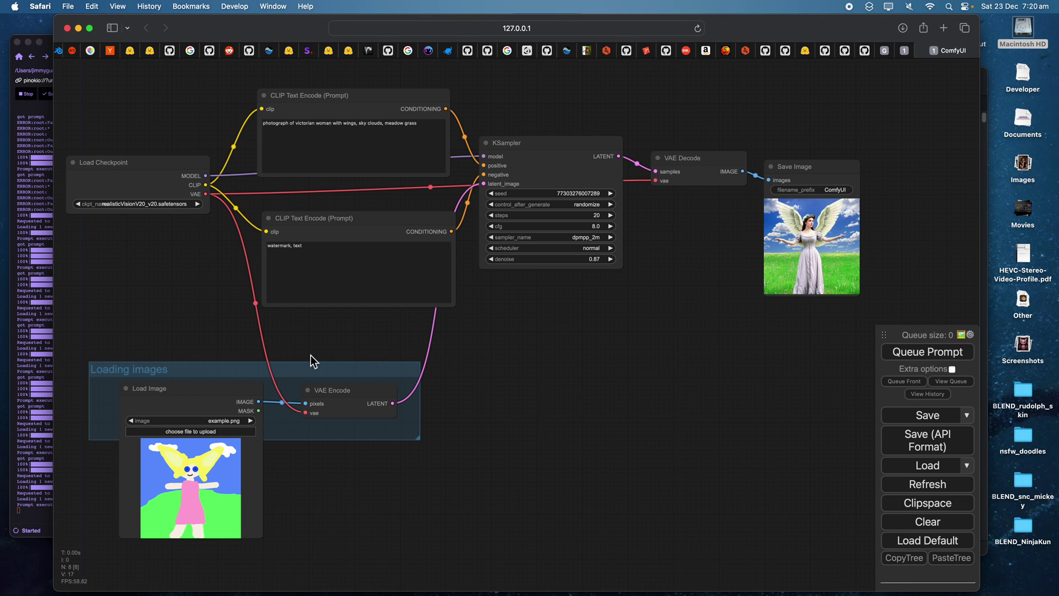
Move the positive-prompt CLIP Text Encode node slightly up and to the left.
{"action": "scroll", "coordinate": [433, 209], "scroll_direction": "up", "scroll_amount": 1}
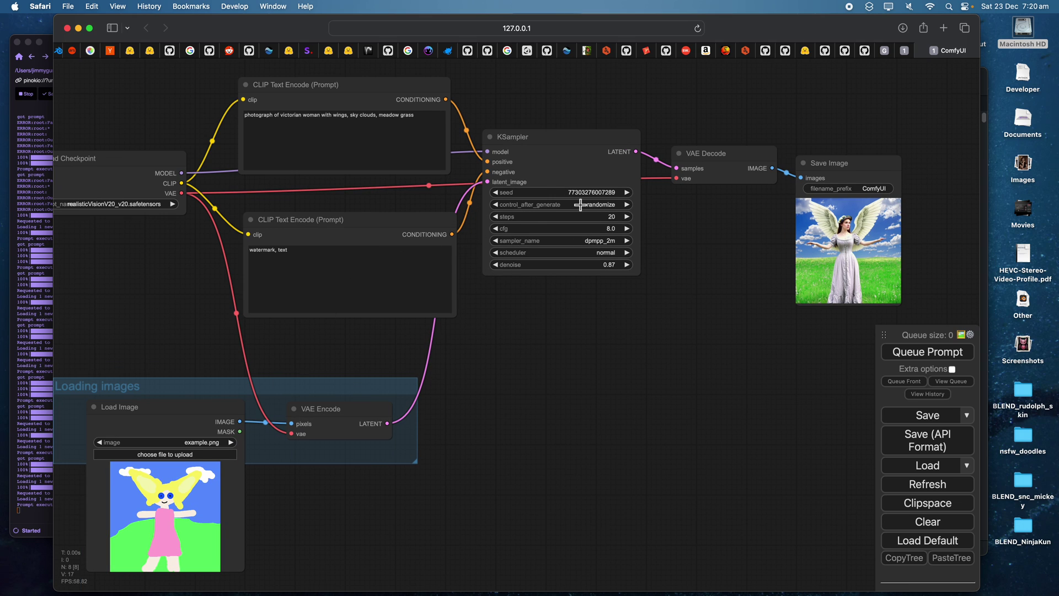
{"action": "scroll", "coordinate": [580, 205], "scroll_direction": "right", "scroll_amount": 1}
{"action": "left_click_drag", "start_coordinate": [302, 99], "coordinate": [295, 91]}
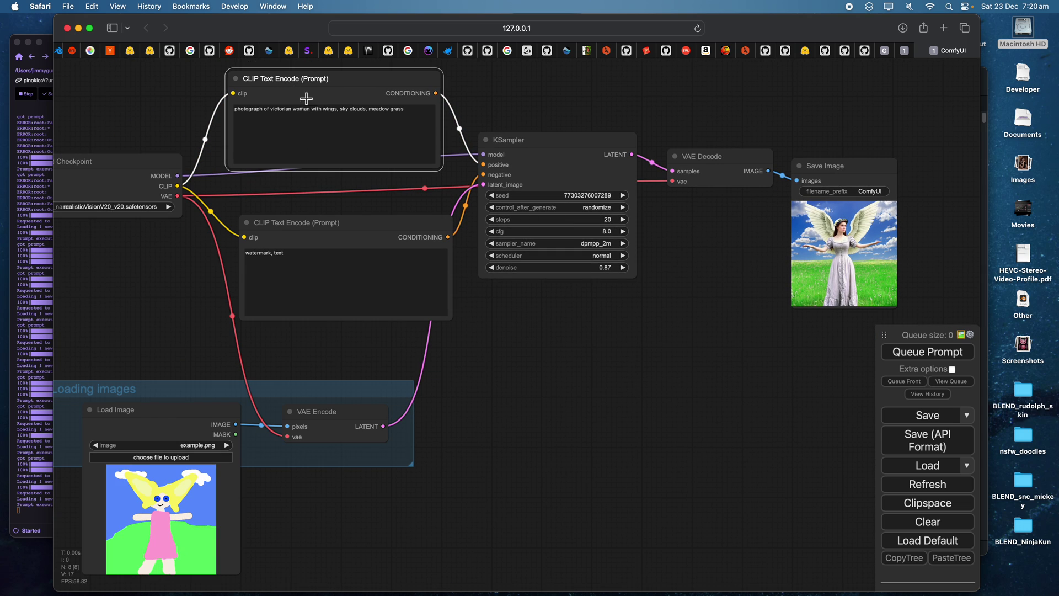
Inspect the generated angel picture in the Save Image node and return to the full workflow.
{"action": "scroll", "coordinate": [650, 200], "scroll_direction": "right", "scroll_amount": 5}
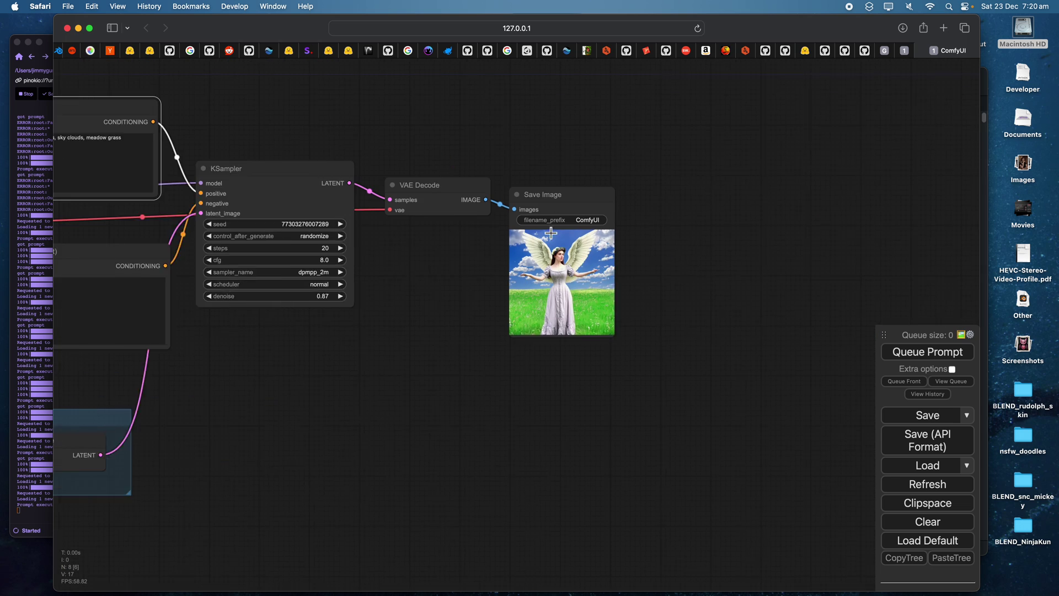
{"action": "scroll", "coordinate": [582, 270], "scroll_direction": "up", "scroll_amount": 3}
{"action": "scroll", "coordinate": [629, 279], "scroll_direction": "down", "scroll_amount": 5}
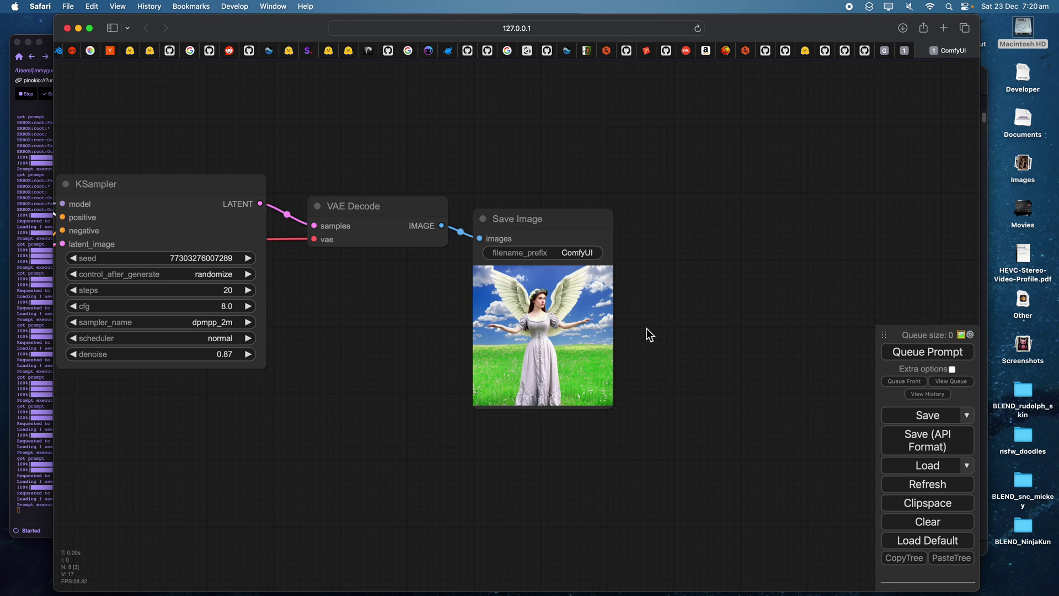
{"action": "scroll", "coordinate": [773, 236], "scroll_direction": "left", "scroll_amount": 2}
{"action": "scroll", "coordinate": [703, 117], "scroll_direction": "left", "scroll_amount": 2}
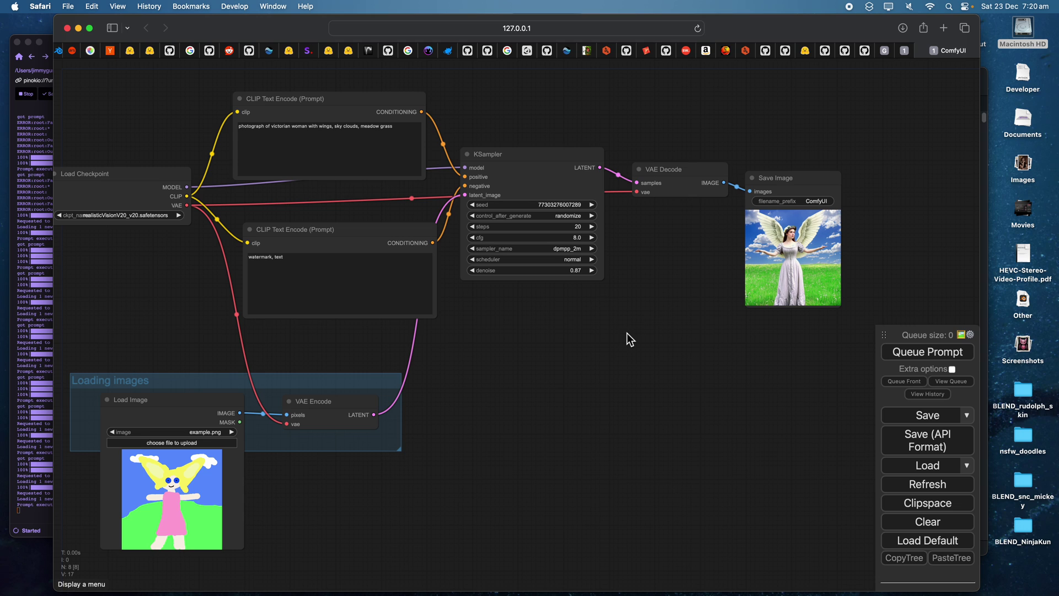
Switch to Blender and open the Preferences window on the add-ons list.
{"action": "key", "text": "ctrl+Right"}
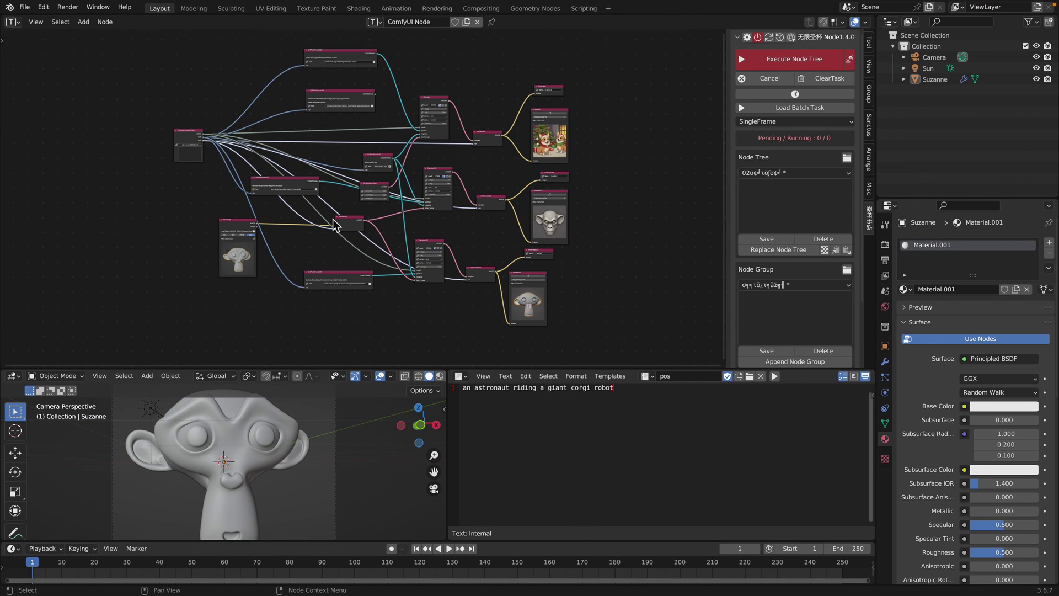
{"action": "left_click", "coordinate": [43, 7]}
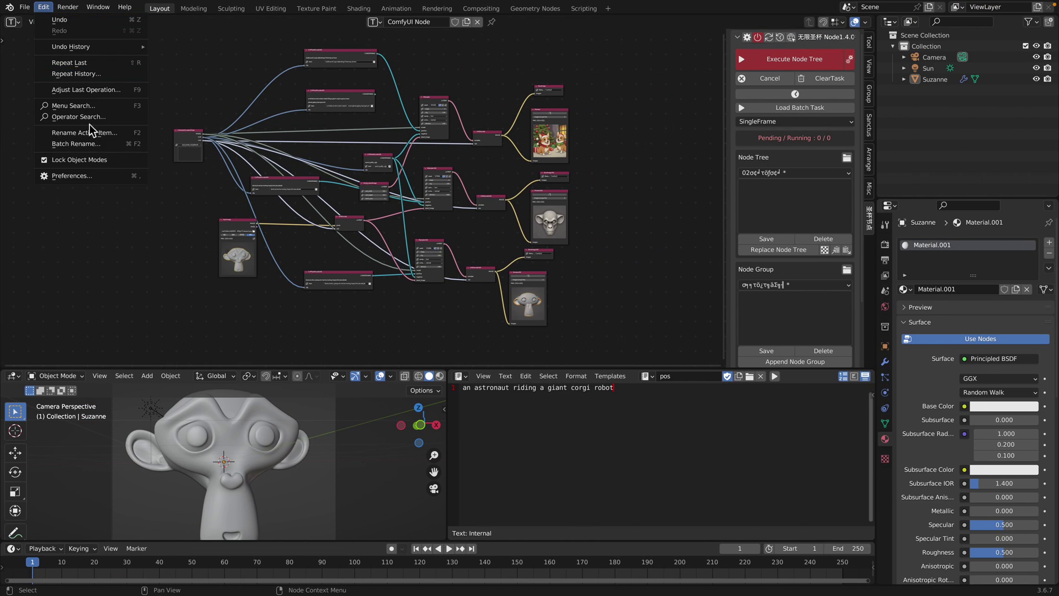
{"action": "left_click", "coordinate": [93, 177]}
{"action": "left_click_drag", "start_coordinate": [295, 43], "coordinate": [385, 49]}
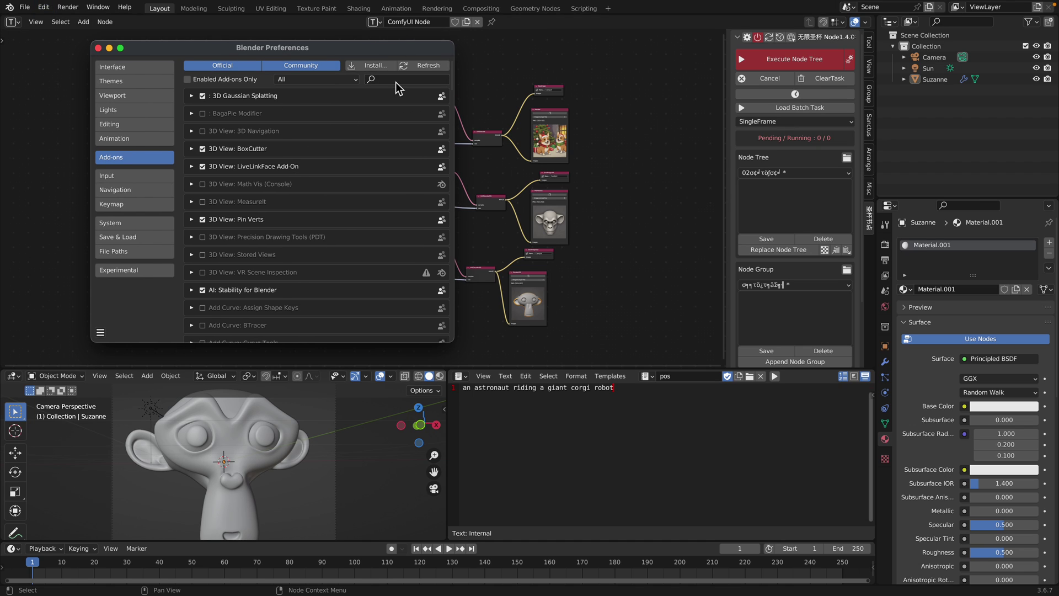
Show the full settings of the 无限圣杯-节点 add-on in an enlarged Preferences window.
{"action": "left_click", "coordinate": [397, 79]}
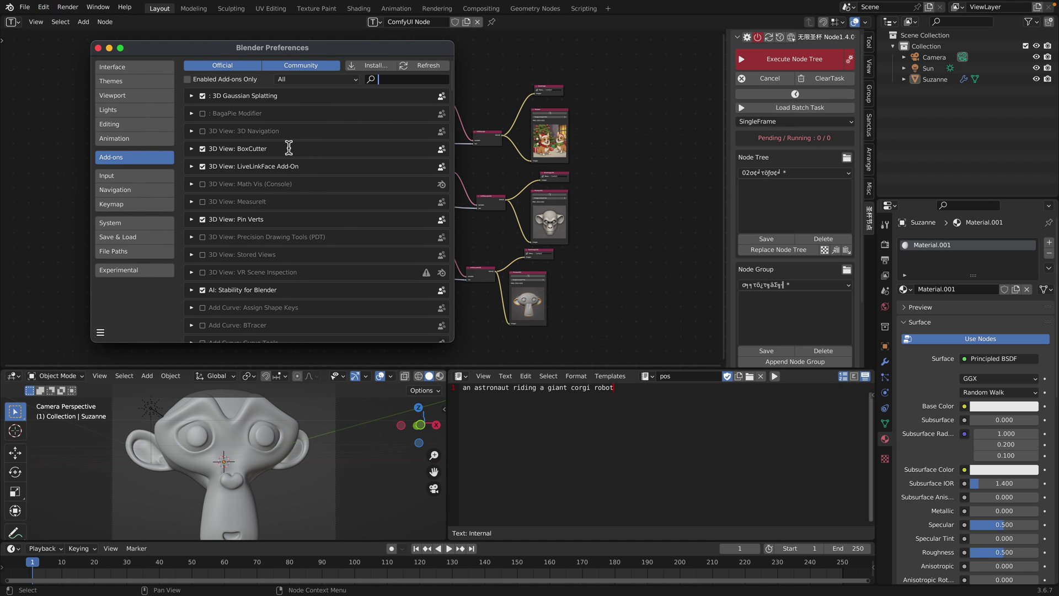
{"action": "left_click", "coordinate": [384, 108]}
{"action": "left_click_drag", "start_coordinate": [450, 88], "coordinate": [487, 402]}
{"action": "left_click", "coordinate": [192, 390]}
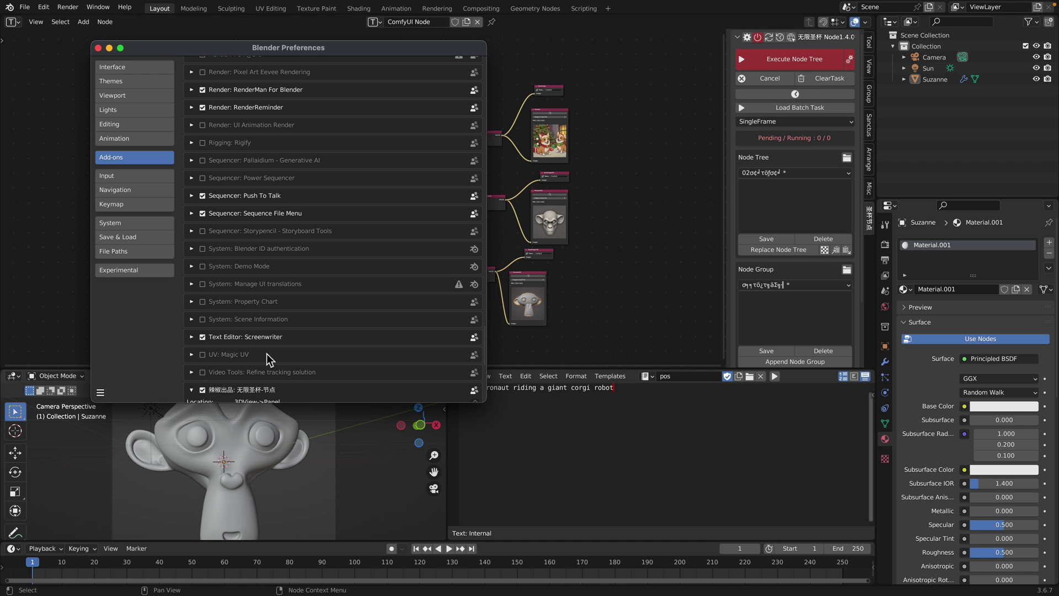
{"action": "scroll", "coordinate": [277, 333], "scroll_direction": "down", "scroll_amount": 5}
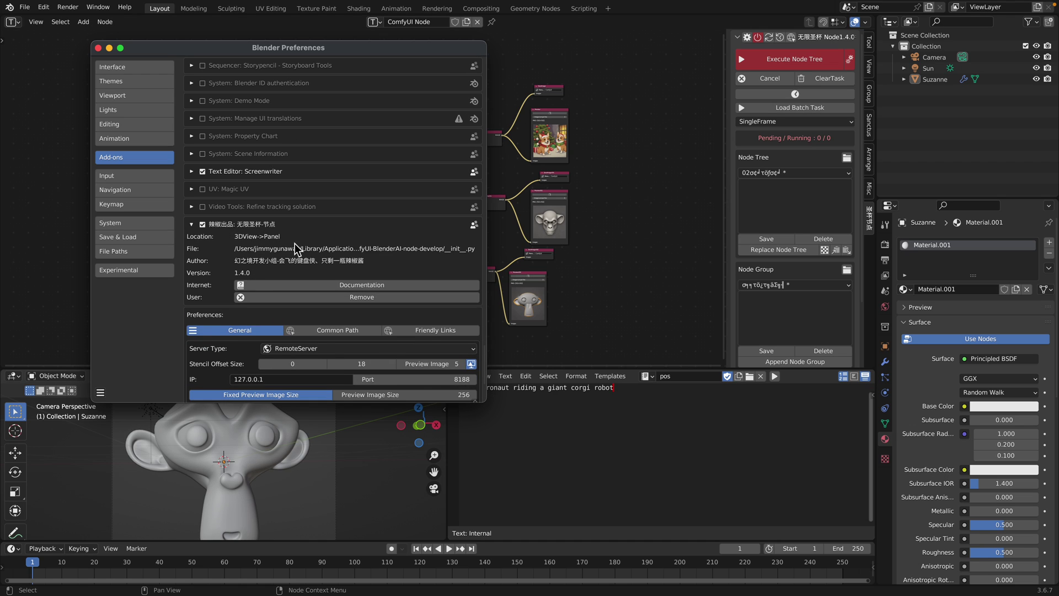
{"action": "scroll", "coordinate": [281, 254], "scroll_direction": "down", "scroll_amount": 2}
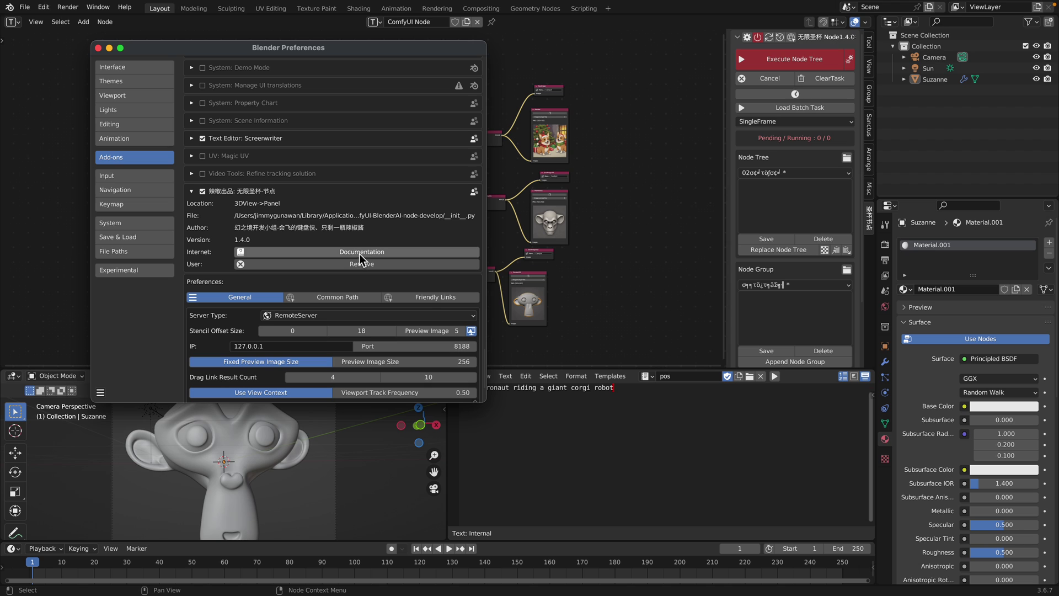
{"action": "scroll", "coordinate": [364, 259], "scroll_direction": "down", "scroll_amount": 1}
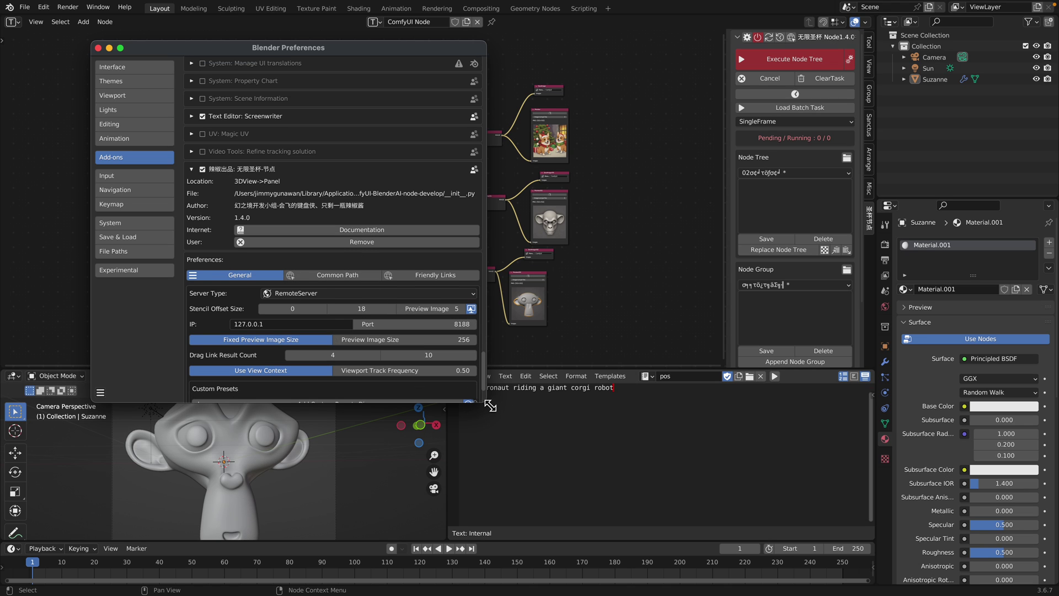
{"action": "left_click_drag", "start_coordinate": [485, 401], "coordinate": [600, 533]}
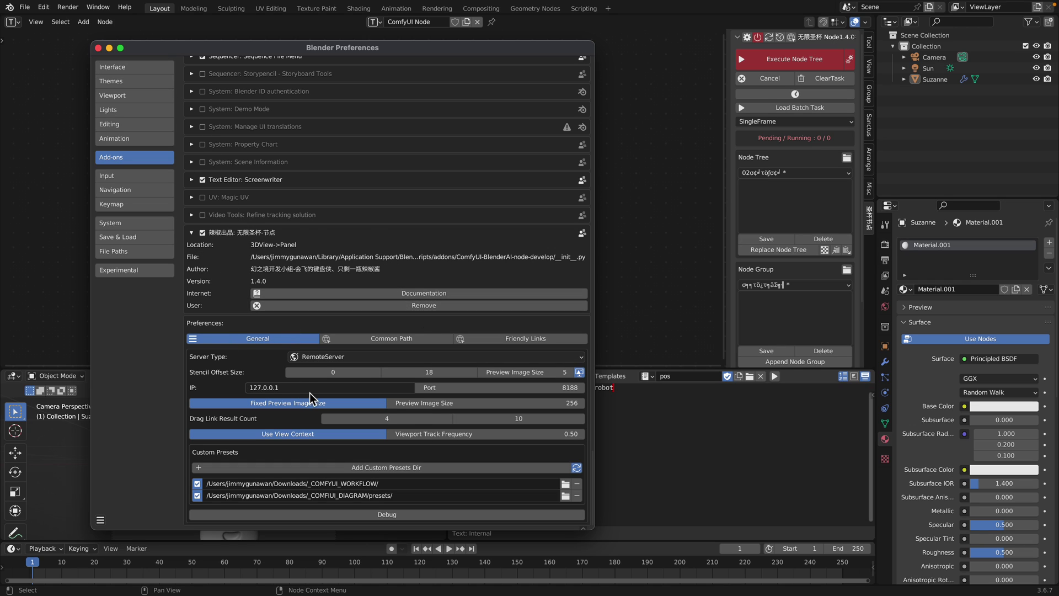
{"action": "left_click_drag", "start_coordinate": [386, 49], "coordinate": [411, 36]}
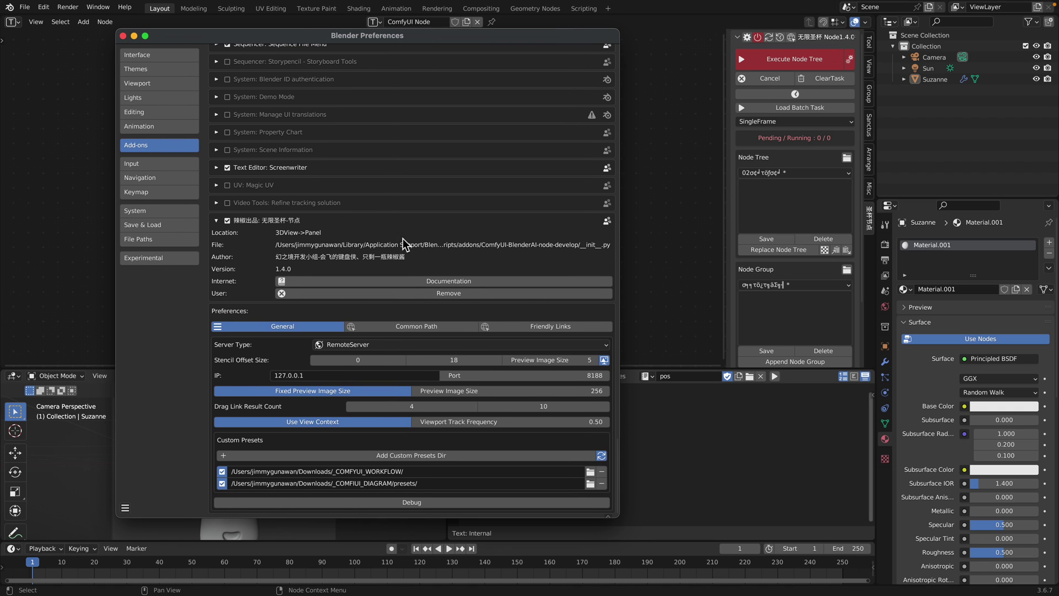
Choose RemoteServer as the add-on's server type and close Preferences.
{"action": "left_click", "coordinate": [397, 345]}
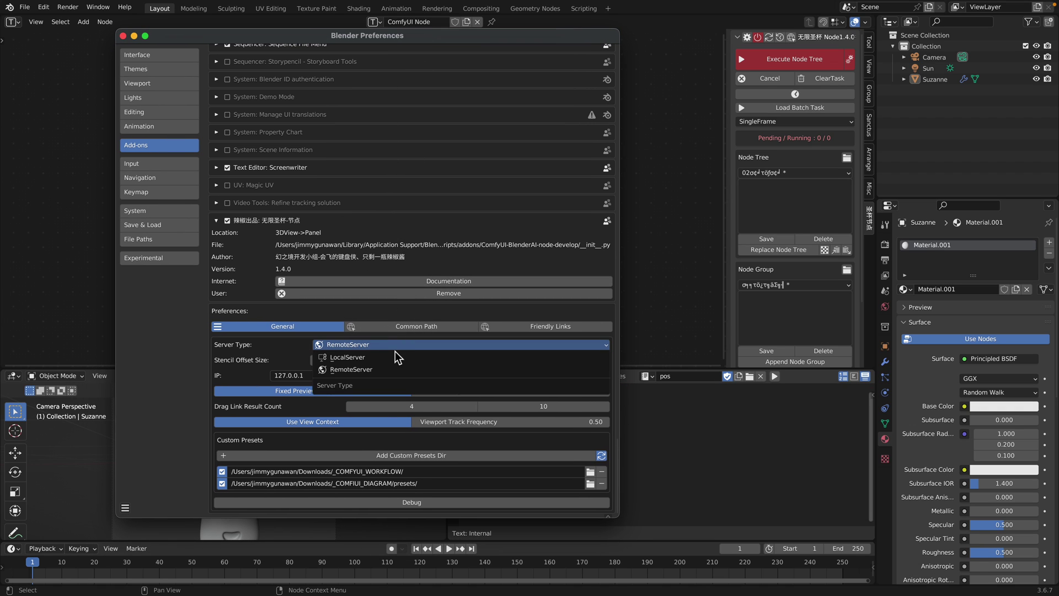
{"action": "left_click", "coordinate": [362, 369]}
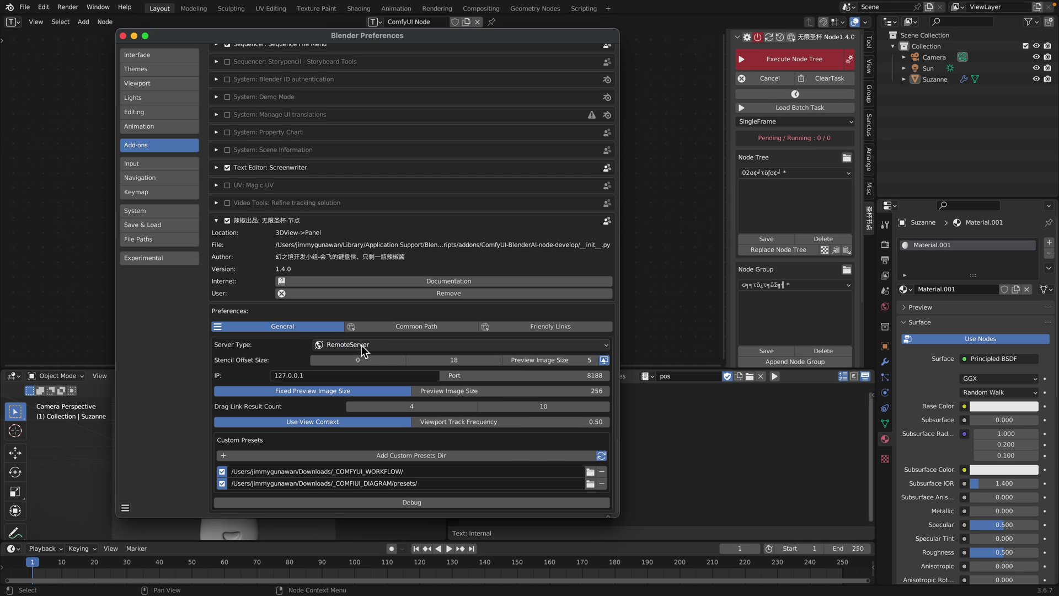
{"action": "left_click", "coordinate": [123, 35]}
Go back to the ComfyUI page in the browser and view its node workflow.
{"action": "scroll", "coordinate": [399, 194], "scroll_direction": "up", "scroll_amount": 1}
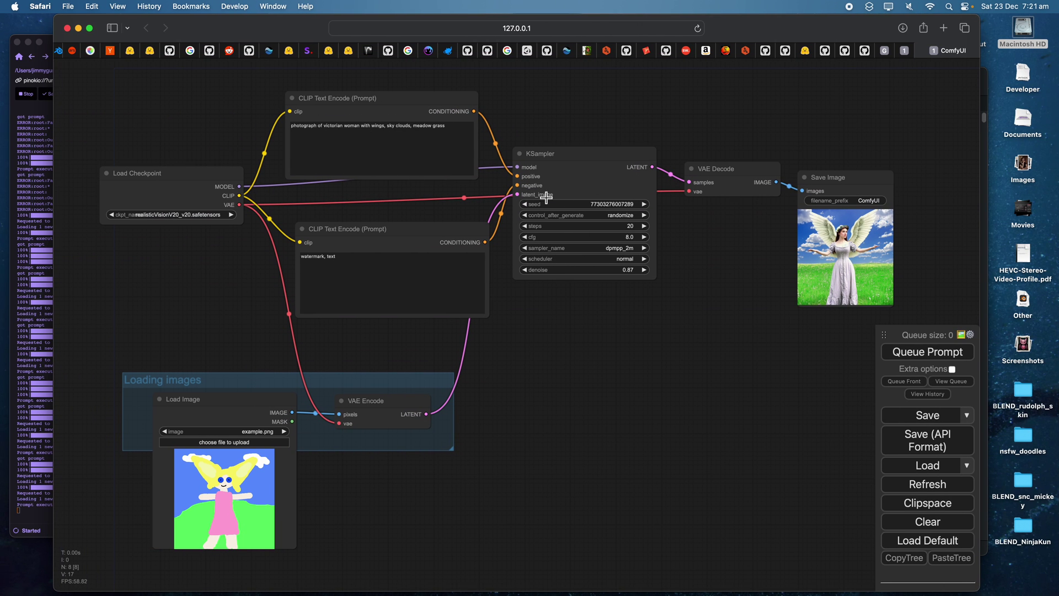
{"action": "left_click_drag", "start_coordinate": [564, 118], "coordinate": [571, 140]}
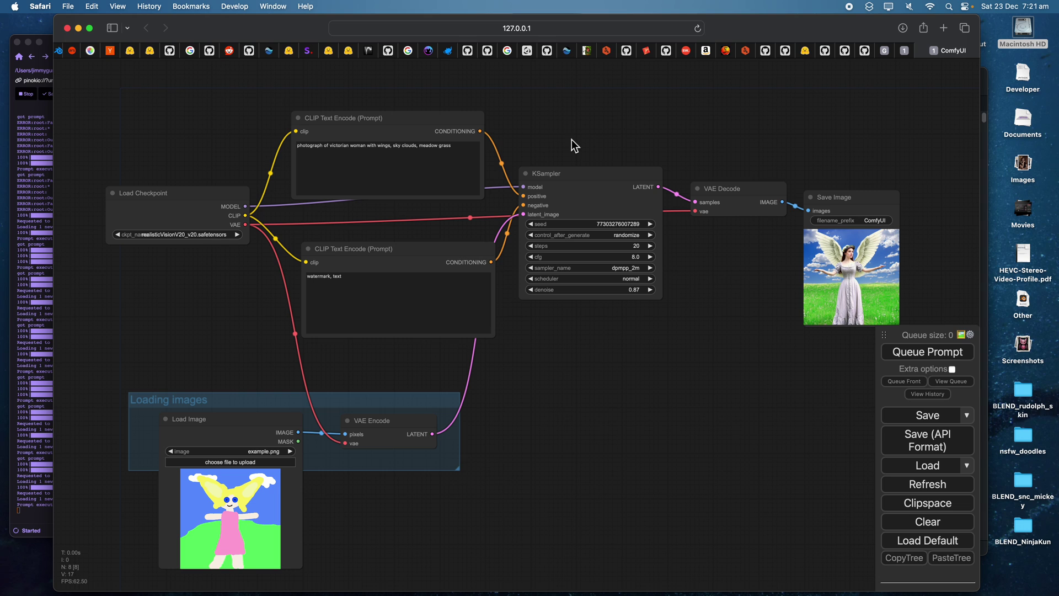
Switch to Blender and execute the ComfyUI node tree.
{"action": "key", "text": "ctrl+Right"}
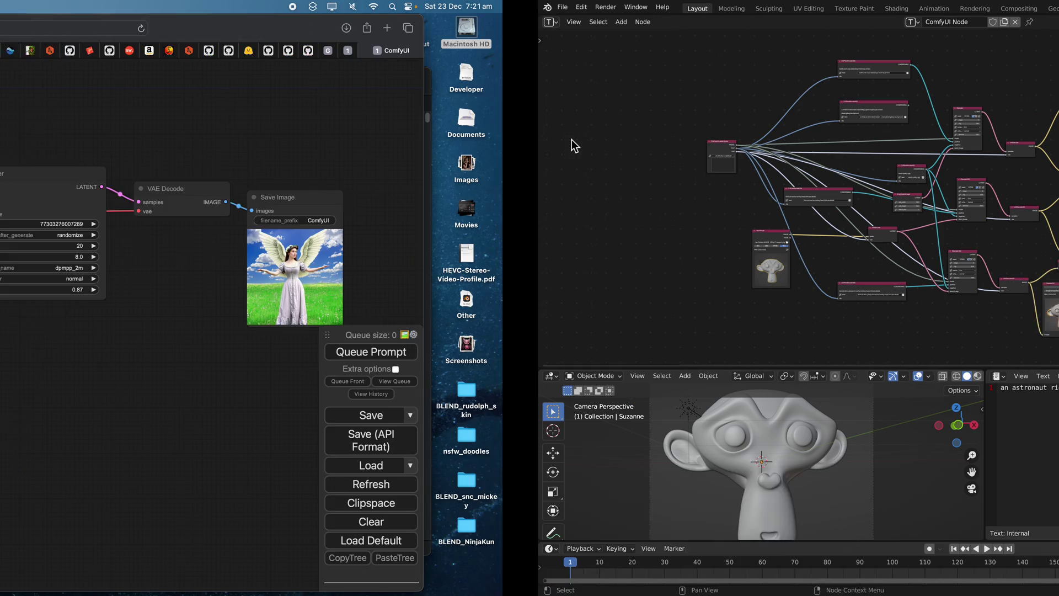
{"action": "key", "text": "ctrl"}
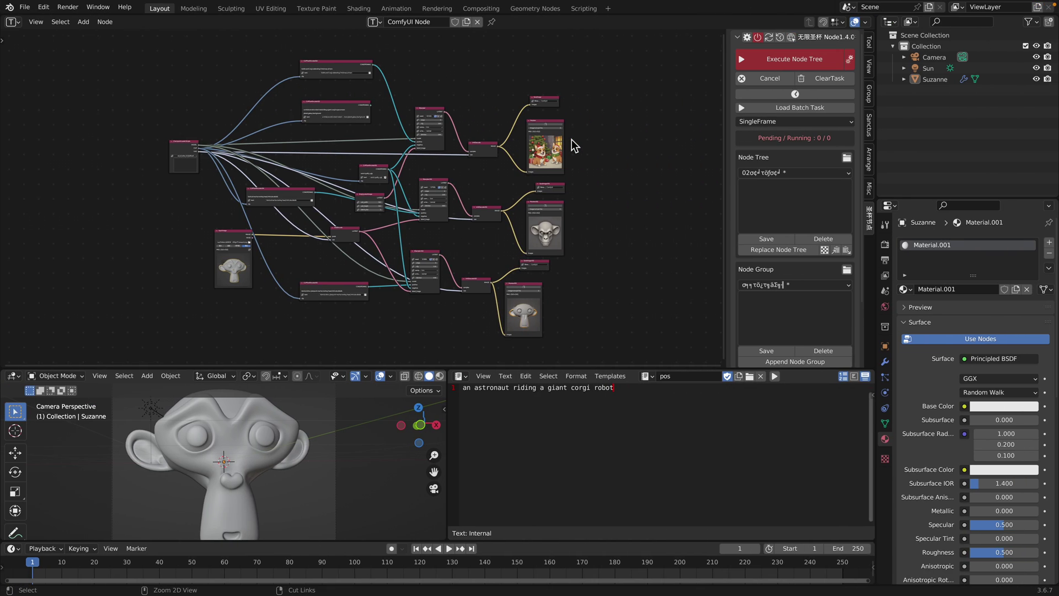
{"action": "middle_click_drag", "start_coordinate": [596, 139], "coordinate": [599, 133]}
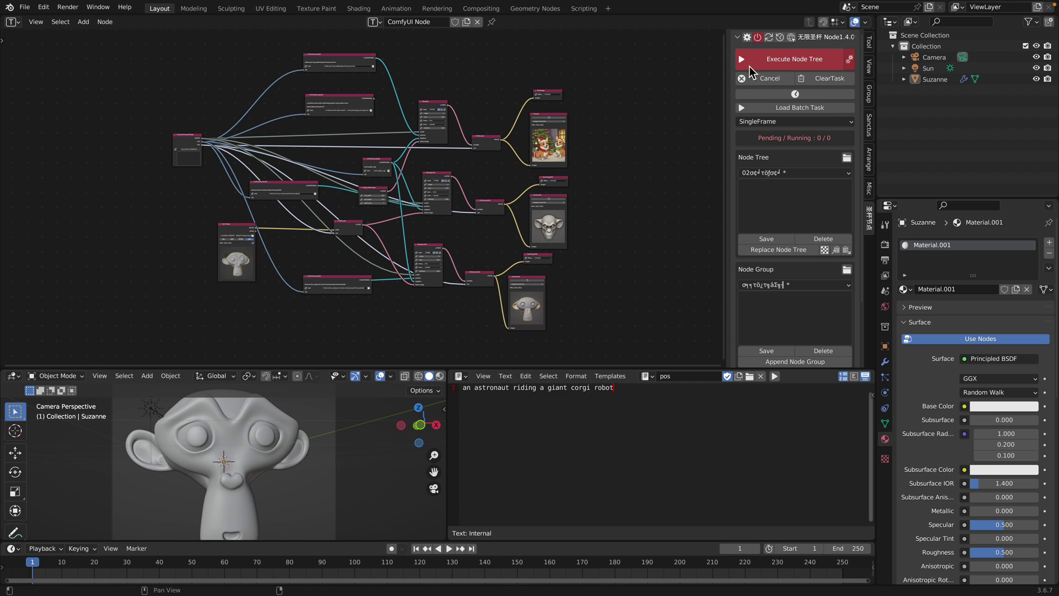
{"action": "scroll", "coordinate": [633, 110], "scroll_direction": "up", "scroll_amount": 3}
{"action": "scroll", "coordinate": [622, 126], "scroll_direction": "down", "scroll_amount": 2}
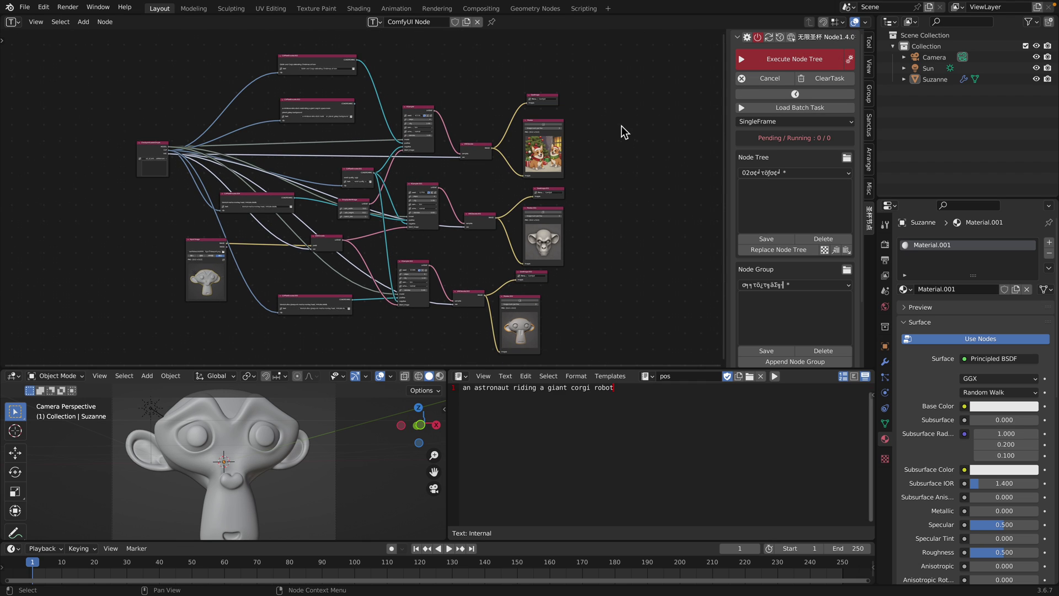
{"action": "left_click", "coordinate": [762, 67]}
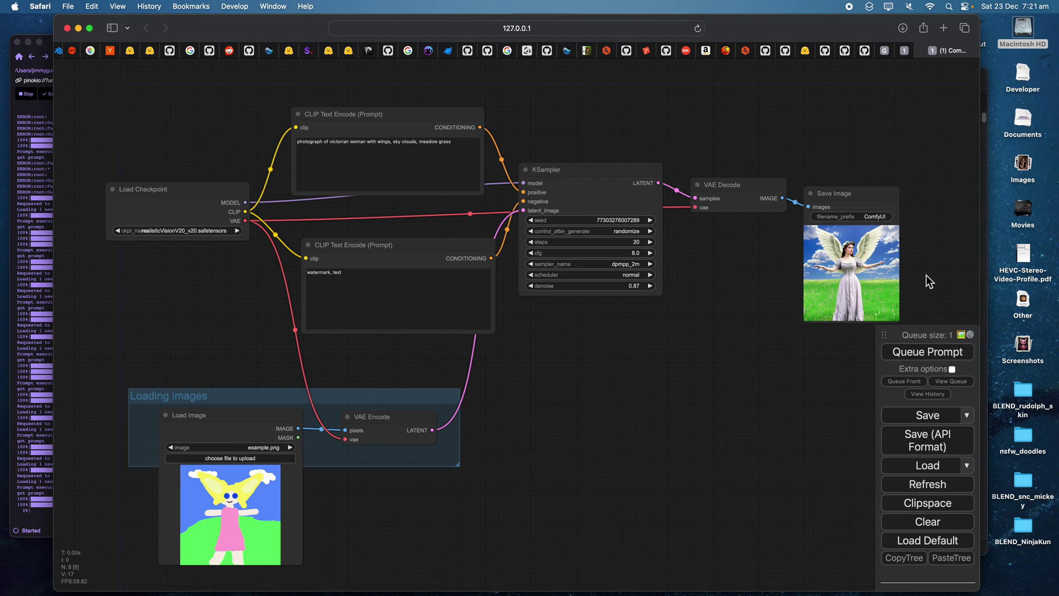
Check the ComfyUI queue in the browser and the server log in Pinokio while the prompt executes.
{"action": "left_click_drag", "start_coordinate": [934, 267], "coordinate": [937, 254]}
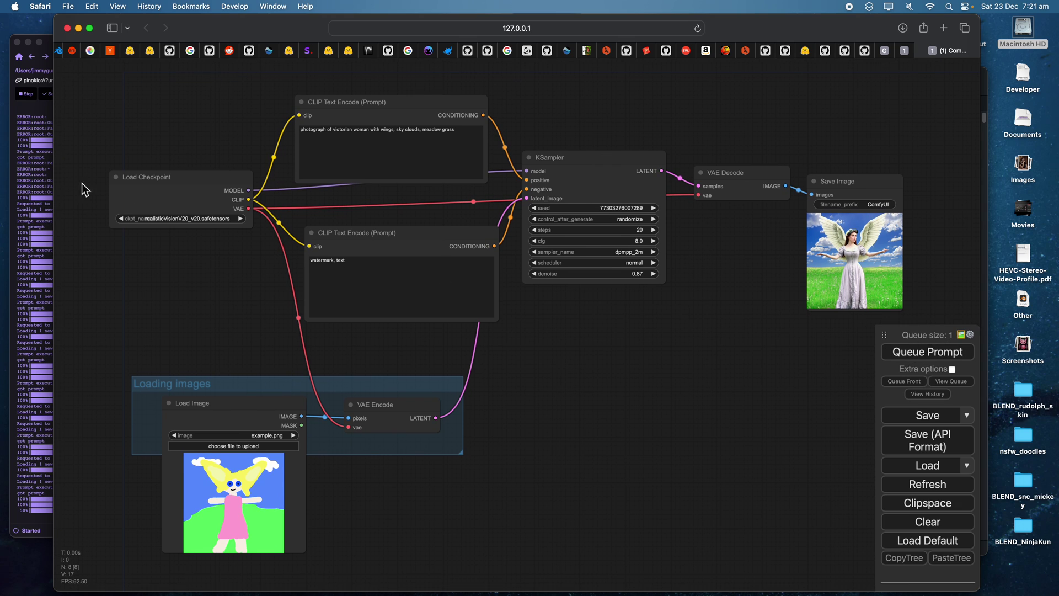
{"action": "left_click", "coordinate": [36, 159]}
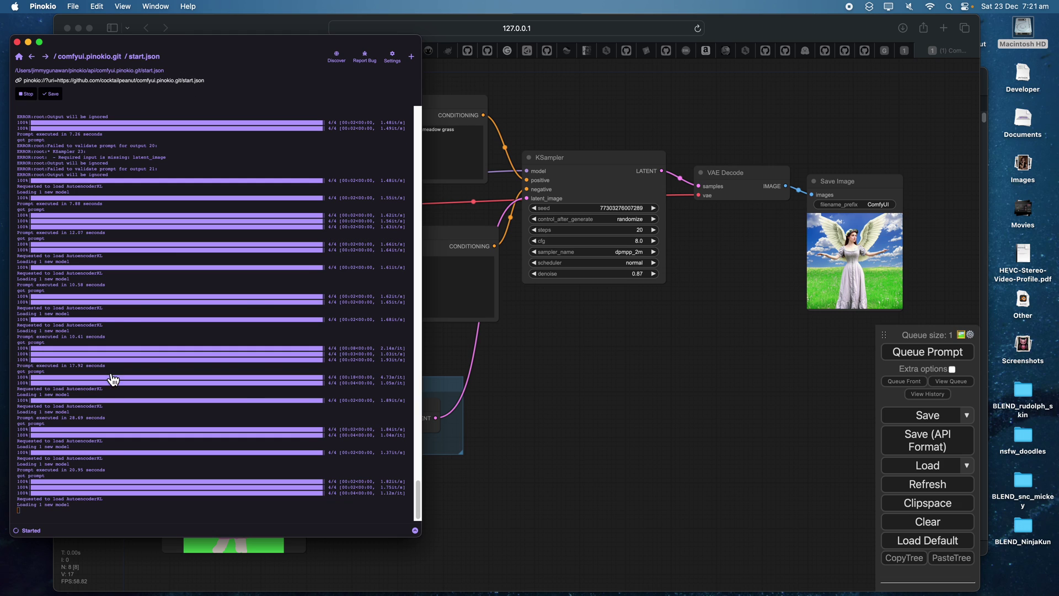
{"action": "left_click_drag", "start_coordinate": [544, 387], "coordinate": [551, 381]}
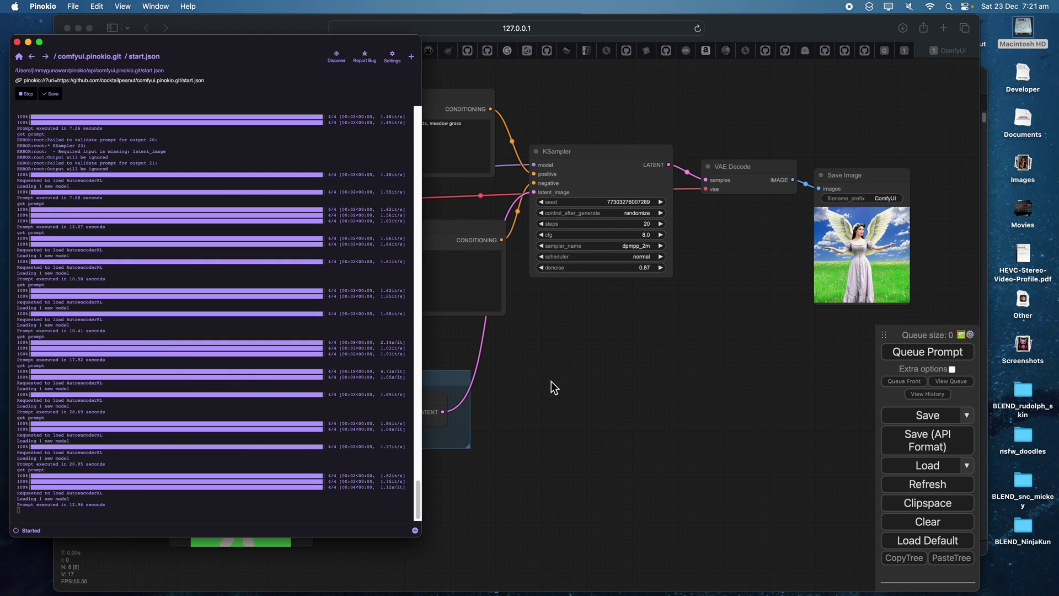
{"action": "left_click", "coordinate": [549, 381]}
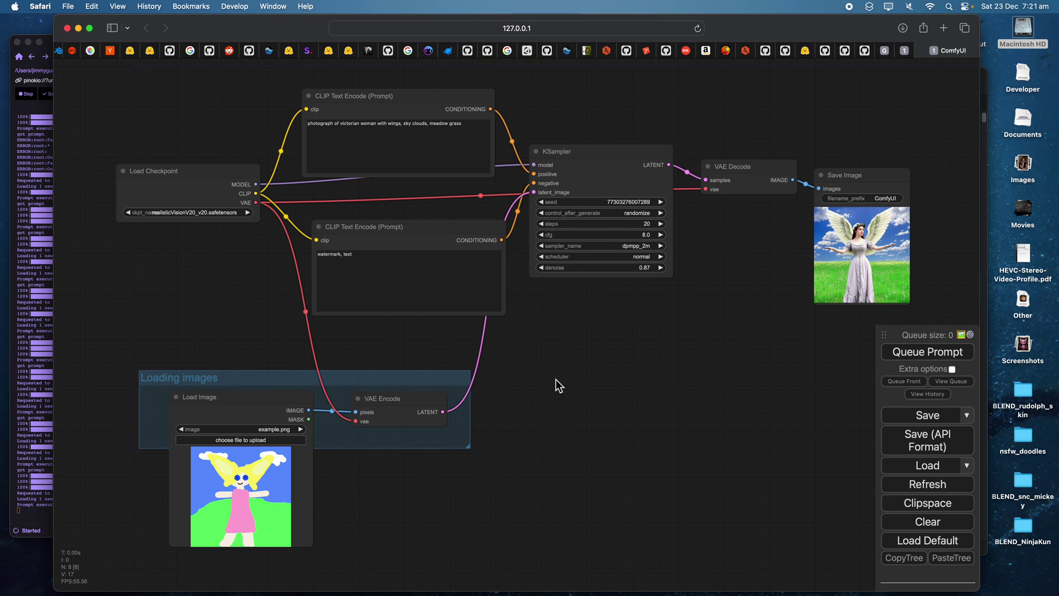
Switch to Blender and examine the generated images in the Preview nodes of all three branches.
{"action": "key", "text": "ctrl+Right"}
{"action": "scroll", "coordinate": [494, 295], "scroll_direction": "up", "scroll_amount": 9}
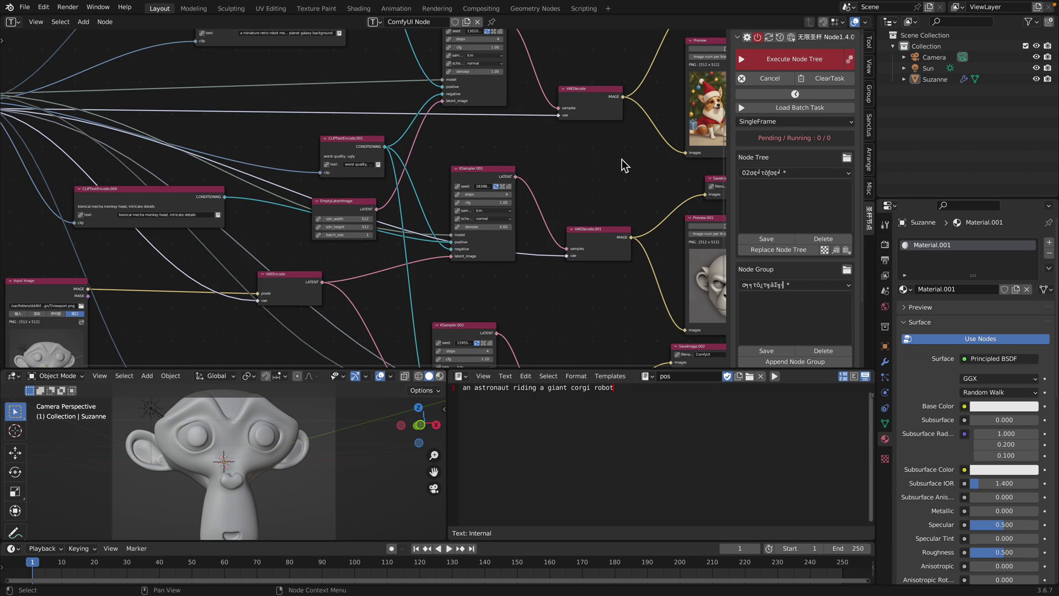
{"action": "middle_click_drag", "start_coordinate": [632, 160], "coordinate": [217, 306]}
{"action": "scroll", "coordinate": [216, 306], "scroll_direction": "up", "scroll_amount": 7}
{"action": "middle_click_drag", "start_coordinate": [317, 288], "coordinate": [440, 243]}
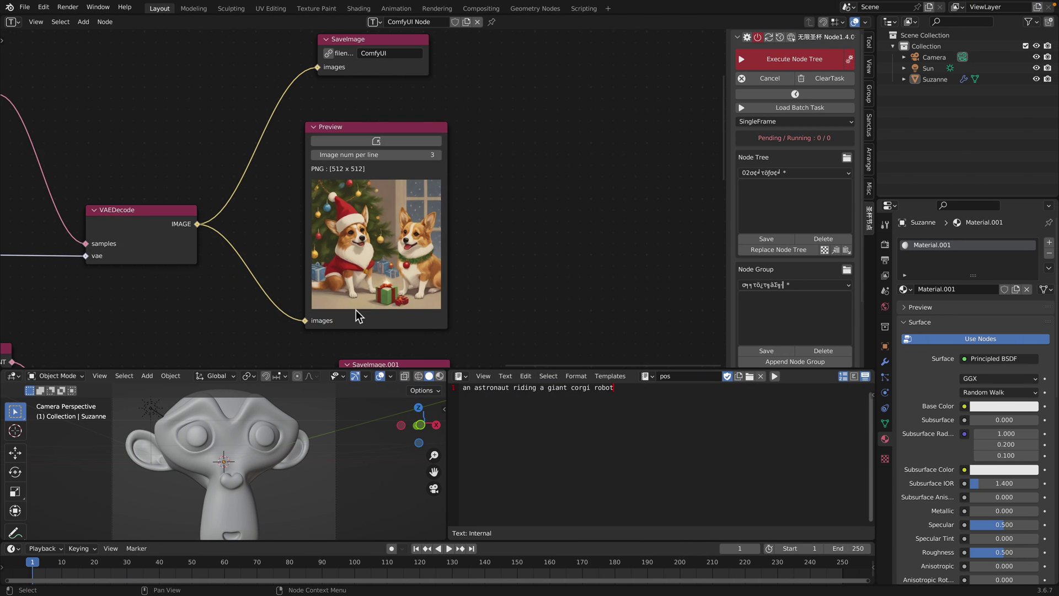
{"action": "scroll", "coordinate": [527, 279], "scroll_direction": "down", "scroll_amount": 2}
{"action": "middle_click_drag", "start_coordinate": [527, 279], "coordinate": [556, 161]}
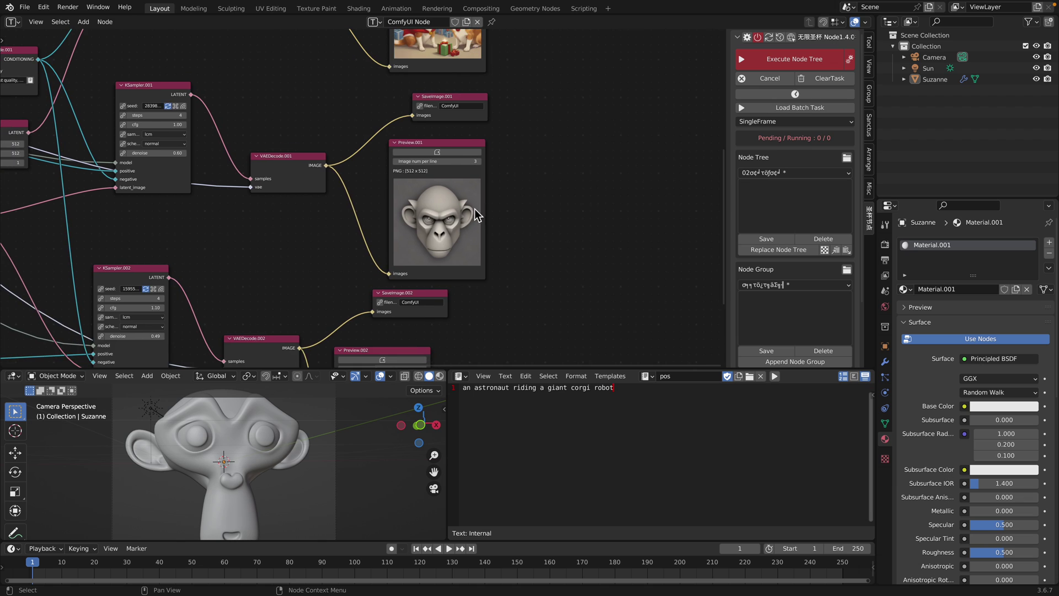
{"action": "scroll", "coordinate": [474, 212], "scroll_direction": "down", "scroll_amount": 1}
{"action": "middle_click_drag", "start_coordinate": [475, 236], "coordinate": [507, 193]}
{"action": "scroll", "coordinate": [476, 232], "scroll_direction": "down", "scroll_amount": 1}
{"action": "middle_click_drag", "start_coordinate": [484, 230], "coordinate": [540, 180]}
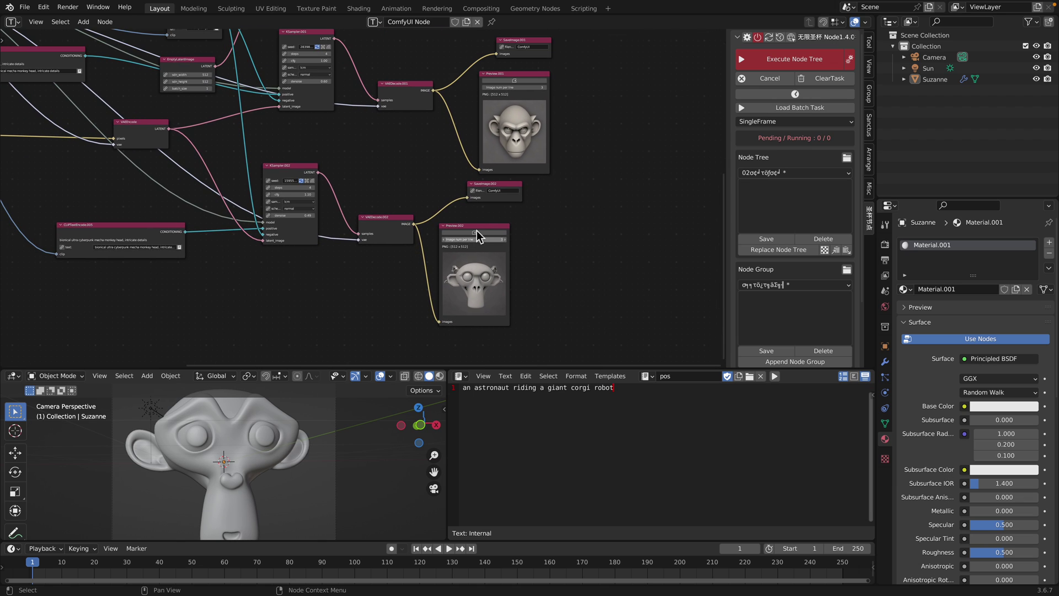
Reposition the Preview, VAEDecode and SaveImage nodes of the lowest branch slightly further right.
{"action": "left_click_drag", "start_coordinate": [479, 226], "coordinate": [525, 249]}
{"action": "left_click_drag", "start_coordinate": [404, 219], "coordinate": [422, 226]}
{"action": "left_click_drag", "start_coordinate": [497, 195], "coordinate": [527, 203]}
Examine how the Input Image and mecha monkey head prompt nodes feed the samplers and the upper branch.
{"action": "middle_click_drag", "start_coordinate": [457, 172], "coordinate": [461, 199]}
{"action": "scroll", "coordinate": [462, 199], "scroll_direction": "up", "scroll_amount": 1}
{"action": "middle_click_drag", "start_coordinate": [14, 150], "coordinate": [372, 147]}
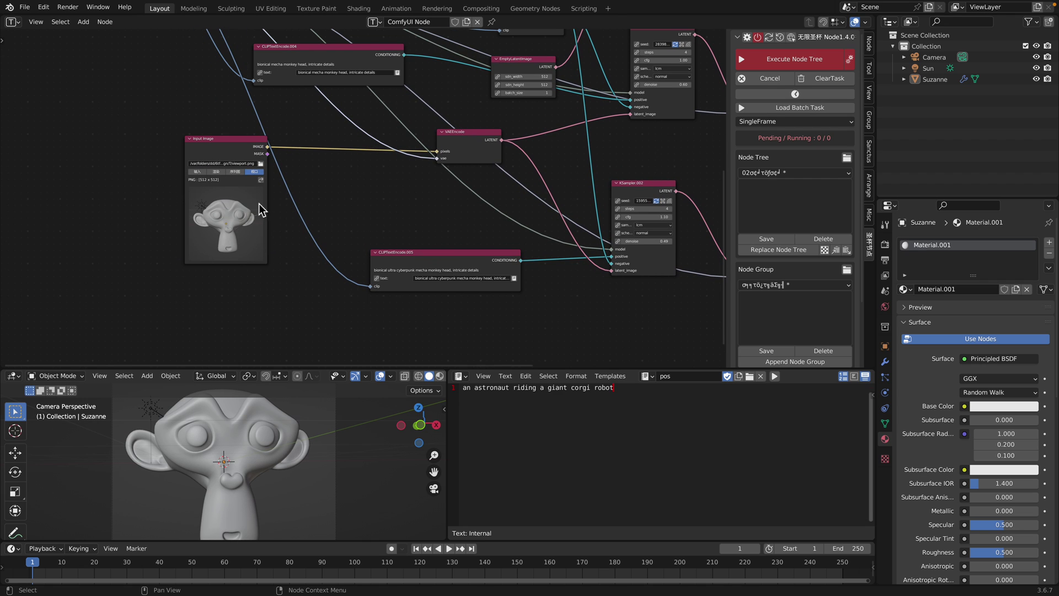
{"action": "middle_click_drag", "start_coordinate": [247, 224], "coordinate": [235, 261]}
{"action": "middle_click_drag", "start_coordinate": [404, 144], "coordinate": [199, 185]}
{"action": "middle_click_drag", "start_coordinate": [480, 227], "coordinate": [367, 246]}
{"action": "scroll", "coordinate": [451, 168], "scroll_direction": "down", "scroll_amount": 1}
{"action": "middle_click_drag", "start_coordinate": [517, 112], "coordinate": [478, 247]}
{"action": "scroll", "coordinate": [492, 201], "scroll_direction": "up", "scroll_amount": 1}
{"action": "scroll", "coordinate": [488, 110], "scroll_direction": "up", "scroll_amount": 1}
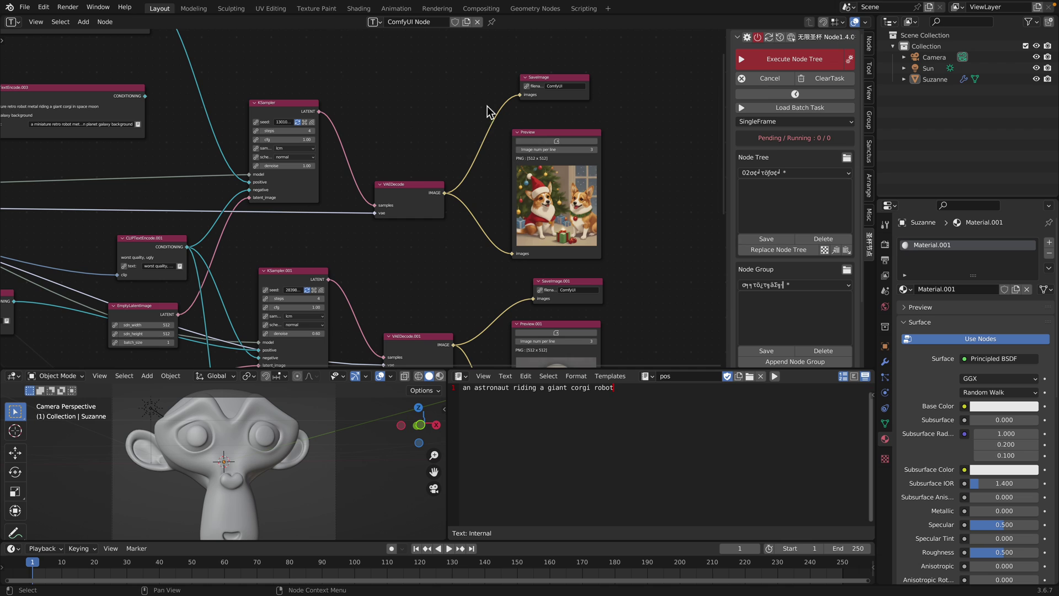
Nudge the KSampler and VAEDecode nodes of the uppermost branch slightly upward.
{"action": "middle_click_drag", "start_coordinate": [410, 127], "coordinate": [469, 149]}
{"action": "left_click_drag", "start_coordinate": [354, 127], "coordinate": [355, 118]}
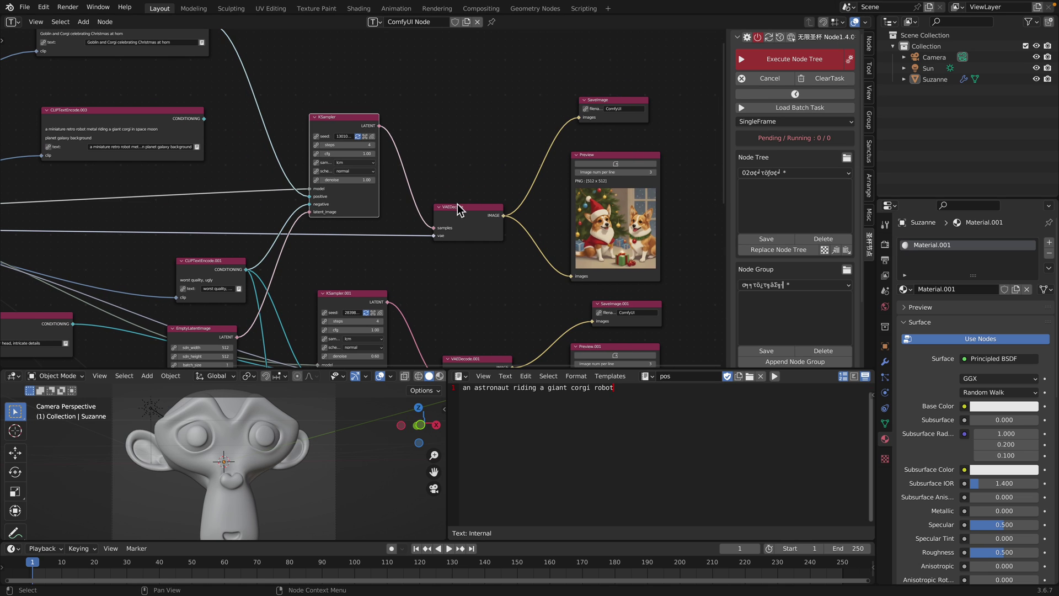
{"action": "left_click_drag", "start_coordinate": [458, 207], "coordinate": [458, 199]}
Examine the uppermost branch's prompt nodes and the overall node tree from checkpoint loader to image previews.
{"action": "middle_click_drag", "start_coordinate": [451, 130], "coordinate": [481, 140]}
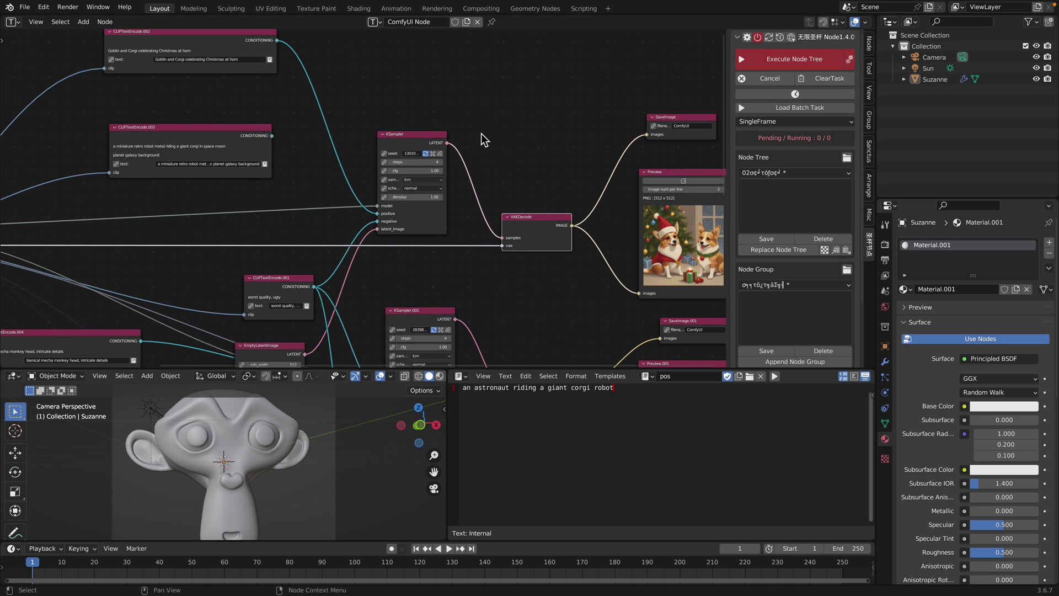
{"action": "middle_click_drag", "start_coordinate": [411, 121], "coordinate": [476, 153]}
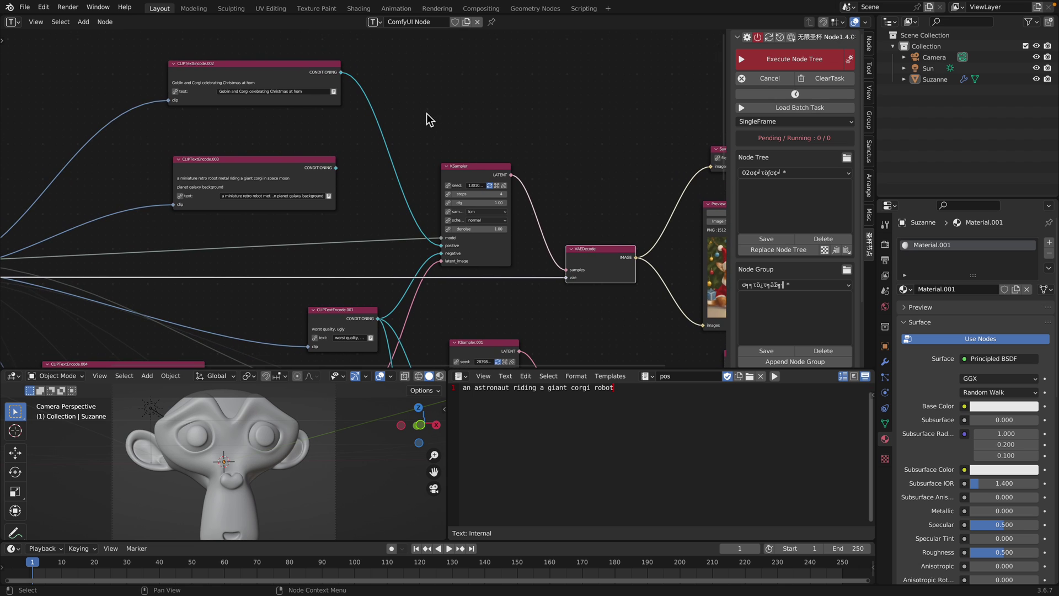
{"action": "middle_click_drag", "start_coordinate": [397, 116], "coordinate": [349, 138]}
{"action": "scroll", "coordinate": [383, 184], "scroll_direction": "up", "scroll_amount": 2}
{"action": "scroll", "coordinate": [499, 182], "scroll_direction": "down", "scroll_amount": 4}
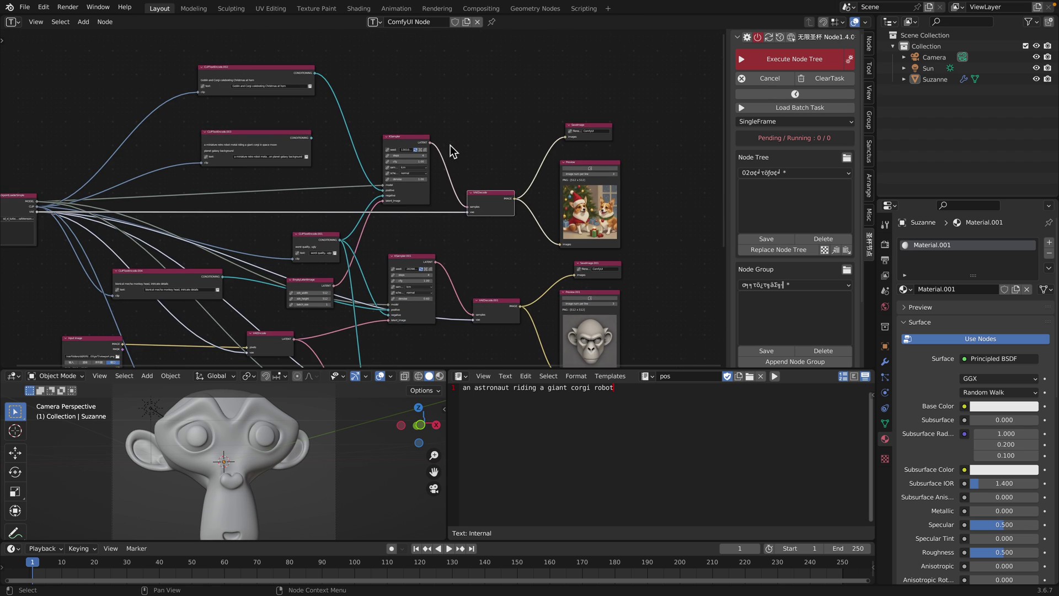
{"action": "scroll", "coordinate": [515, 116], "scroll_direction": "down", "scroll_amount": 1}
{"action": "middle_click_drag", "start_coordinate": [504, 142], "coordinate": [528, 118]}
{"action": "scroll", "coordinate": [511, 128], "scroll_direction": "down", "scroll_amount": 1}
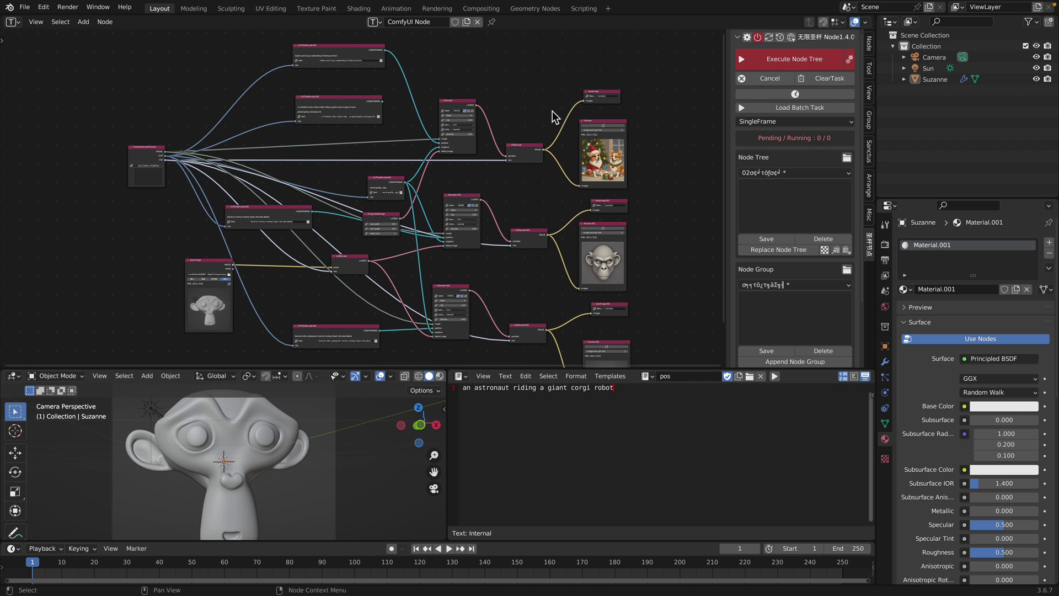
Quit Blender, saving the changes to bcomfy_011.blend, and launch Blender again.
{"action": "key", "text": "ctrl+q"}
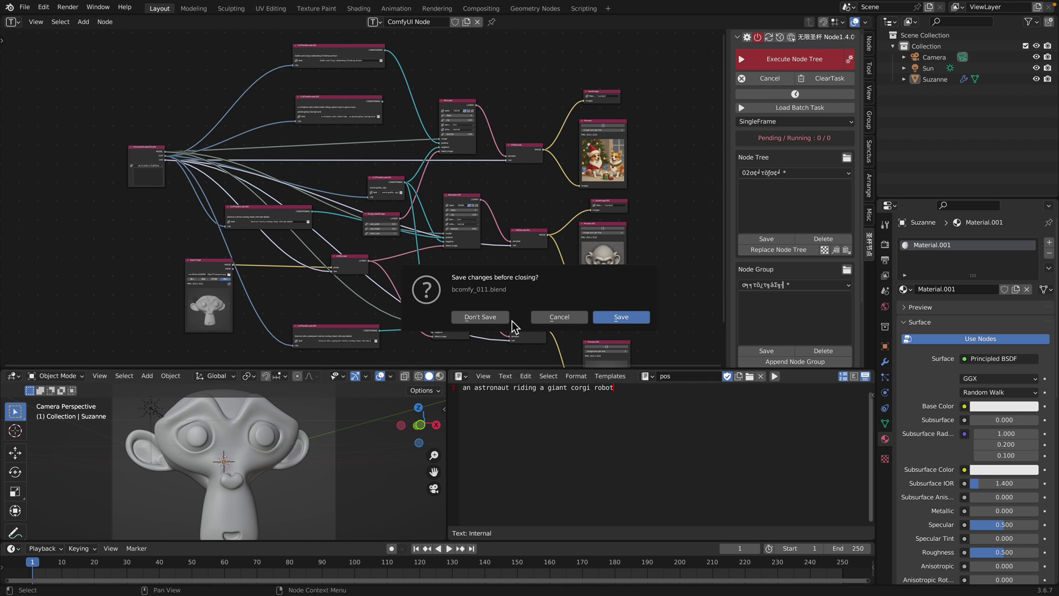
{"action": "left_click", "coordinate": [621, 316]}
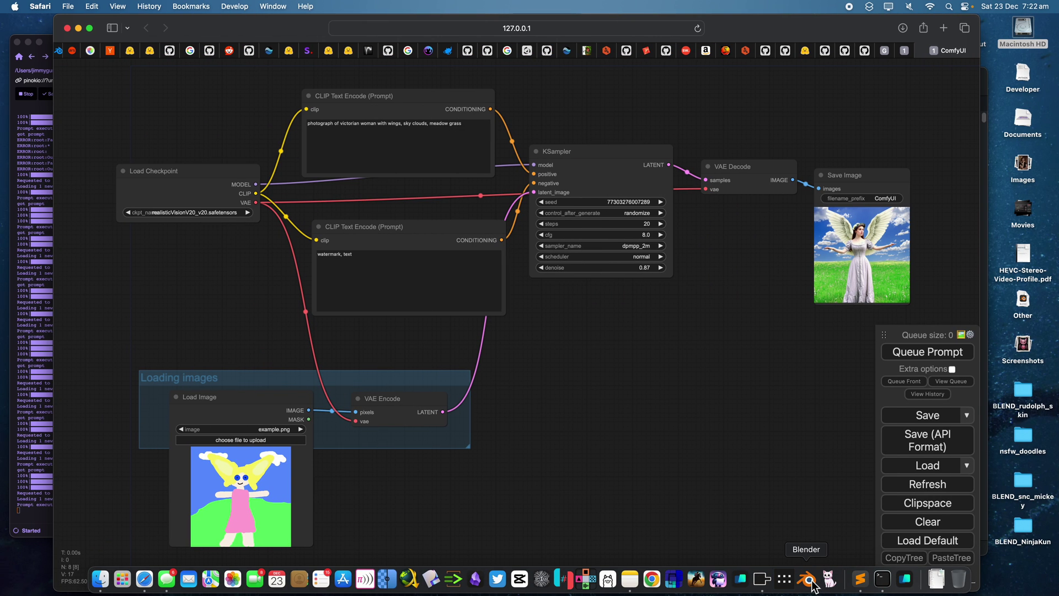
{"action": "left_click", "coordinate": [812, 581]}
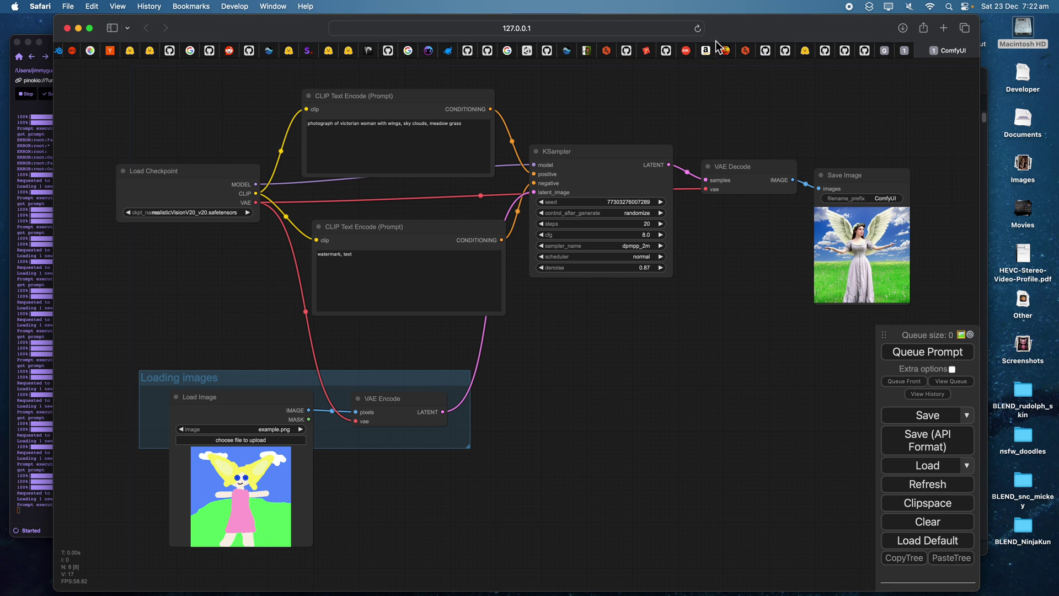
Make the new Blender window full screen and return to the ComfyUI page in the browser.
{"action": "left_click_drag", "start_coordinate": [733, 33], "coordinate": [736, 33]}
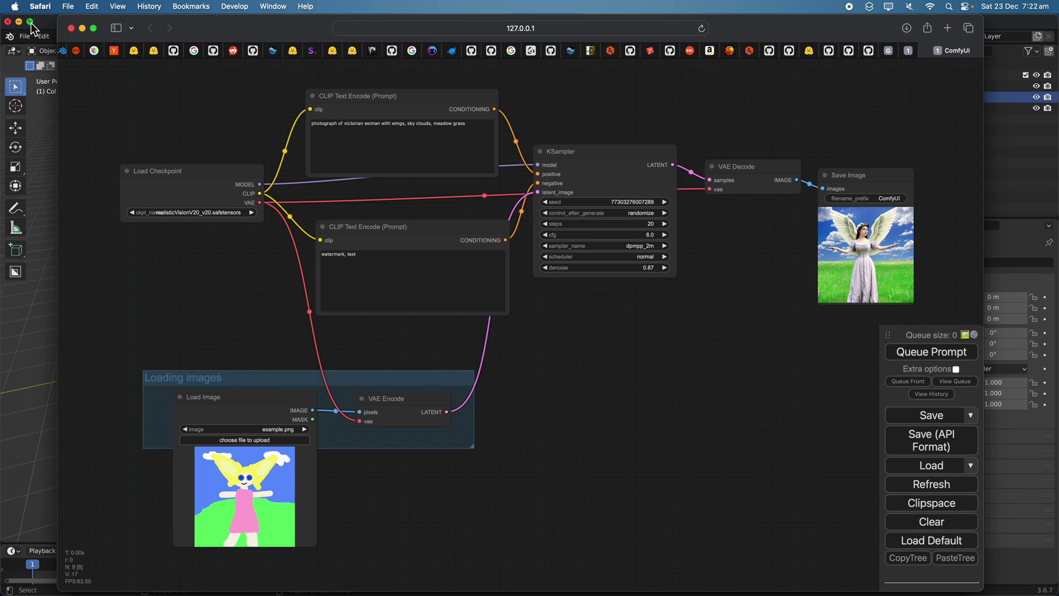
{"action": "left_click", "coordinate": [31, 23]}
{"action": "key", "text": "ctrl+Left"}
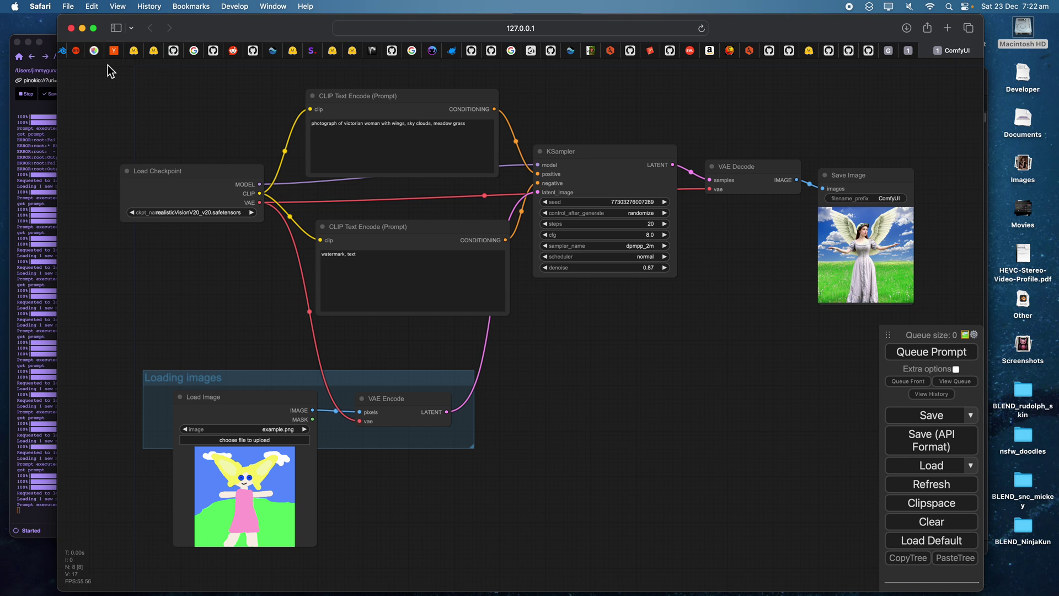
Search the web for "comfyUI github" in a new browser tab and open the comfyanonymous/ComfyUI repository.
{"action": "left_click", "coordinate": [946, 28]}
{"action": "type", "text": "comfu"}
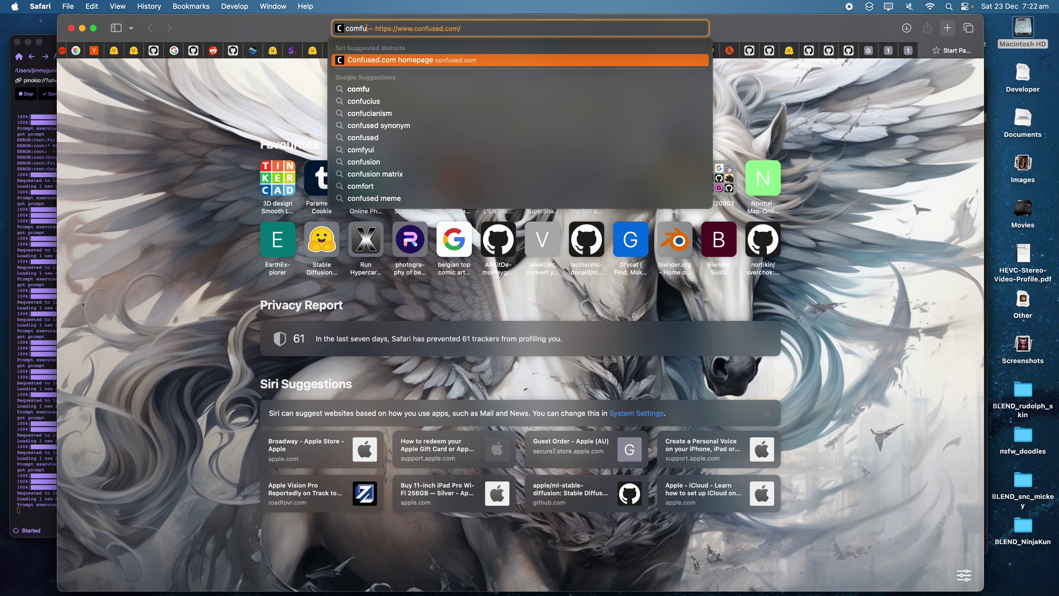
{"action": "key", "text": "BackSpace"}
{"action": "key", "text": "BackSpace"}
{"action": "type", "text": "yUI github"}
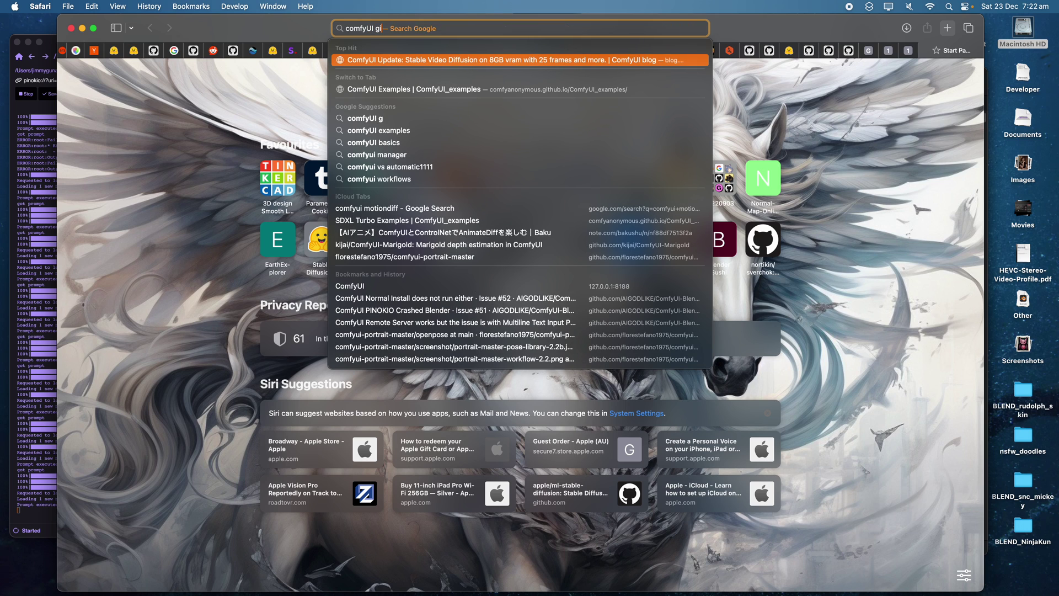
{"action": "key", "text": "Return"}
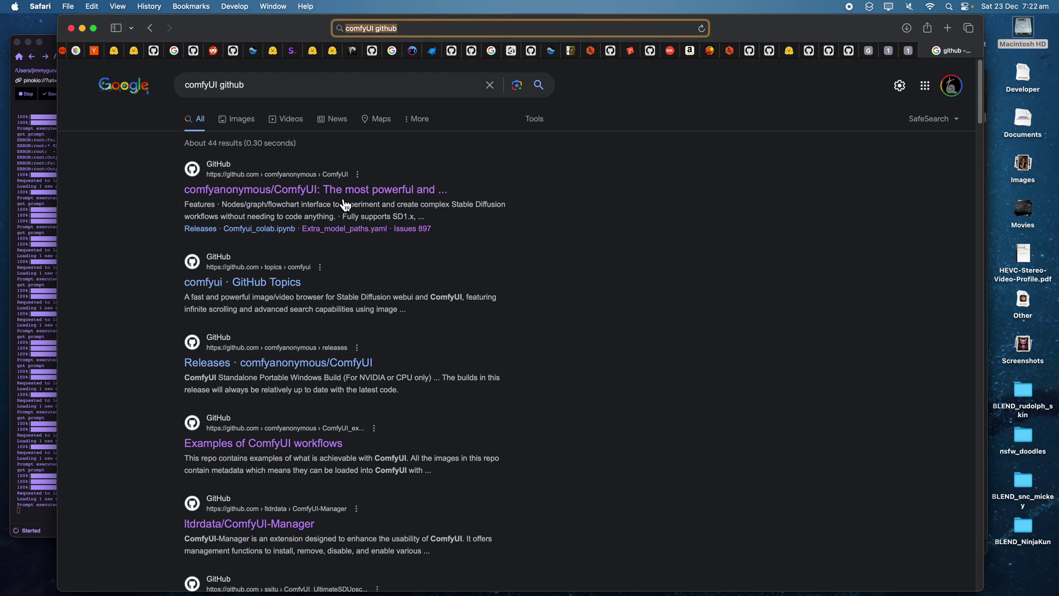
{"action": "left_click", "coordinate": [353, 193]}
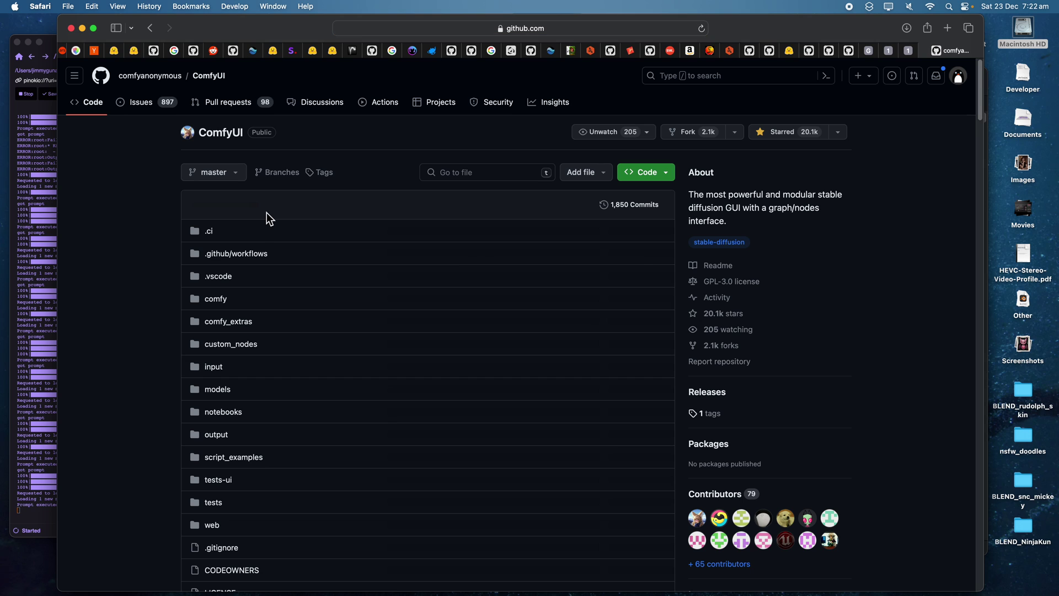
Read through the ComfyUI repository's README, including its features, shortcuts and installation instructions.
{"action": "scroll", "coordinate": [400, 316], "scroll_direction": "down", "scroll_amount": 10}
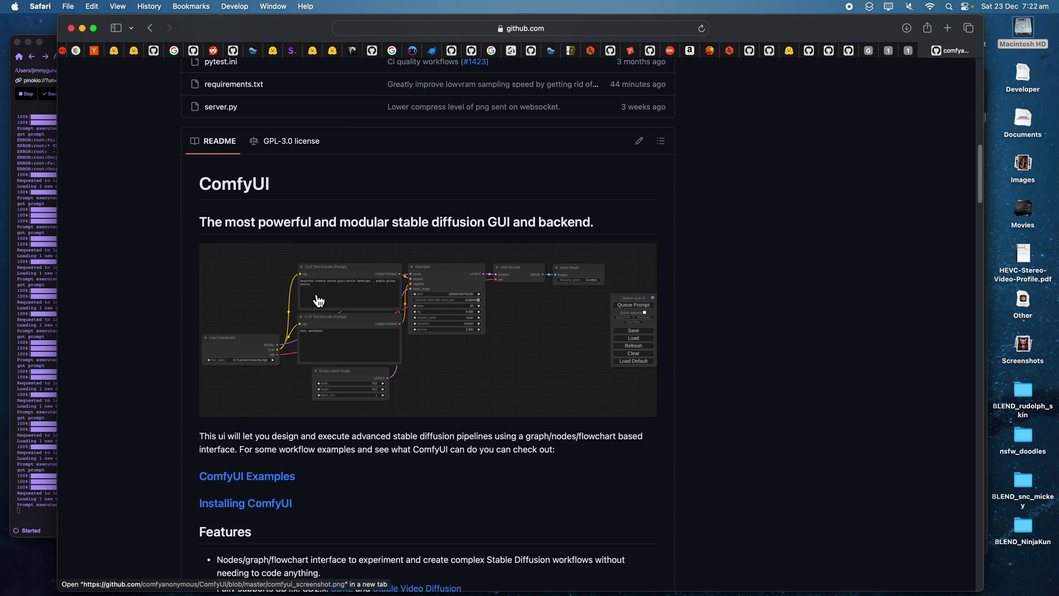
{"action": "scroll", "coordinate": [359, 431], "scroll_direction": "down", "scroll_amount": 4}
{"action": "scroll", "coordinate": [288, 415], "scroll_direction": "down", "scroll_amount": 20}
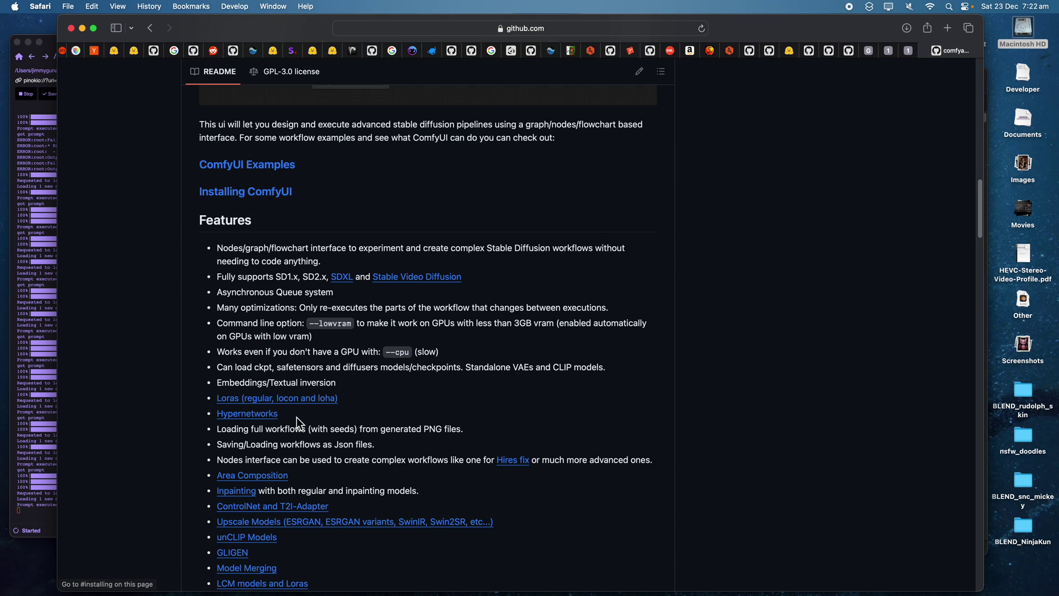
{"action": "scroll", "coordinate": [346, 446], "scroll_direction": "down", "scroll_amount": 20}
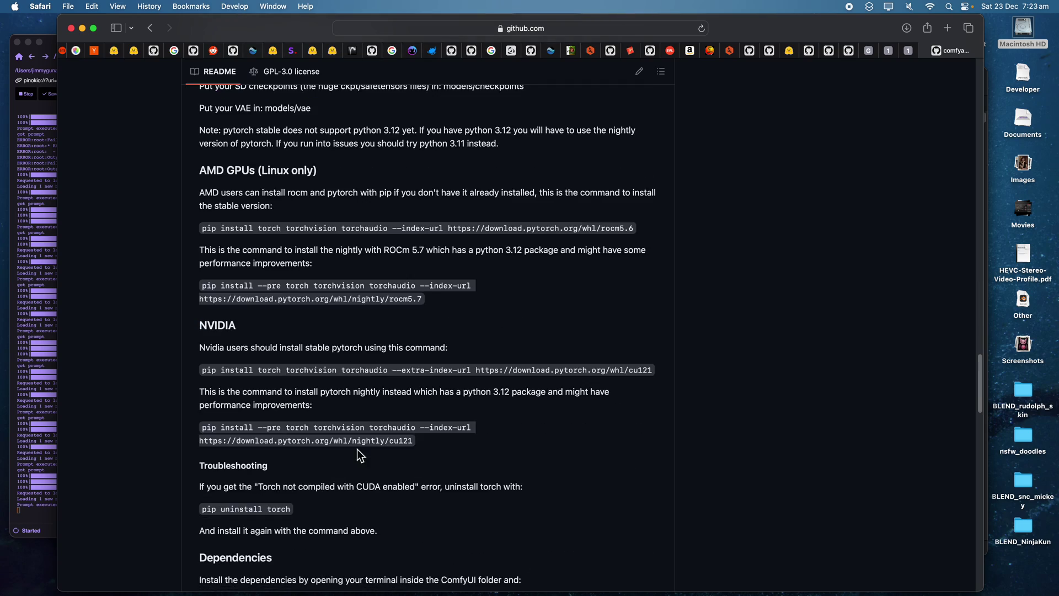
{"action": "scroll", "coordinate": [368, 450], "scroll_direction": "up", "scroll_amount": 12}
{"action": "scroll", "coordinate": [368, 443], "scroll_direction": "up", "scroll_amount": 20}
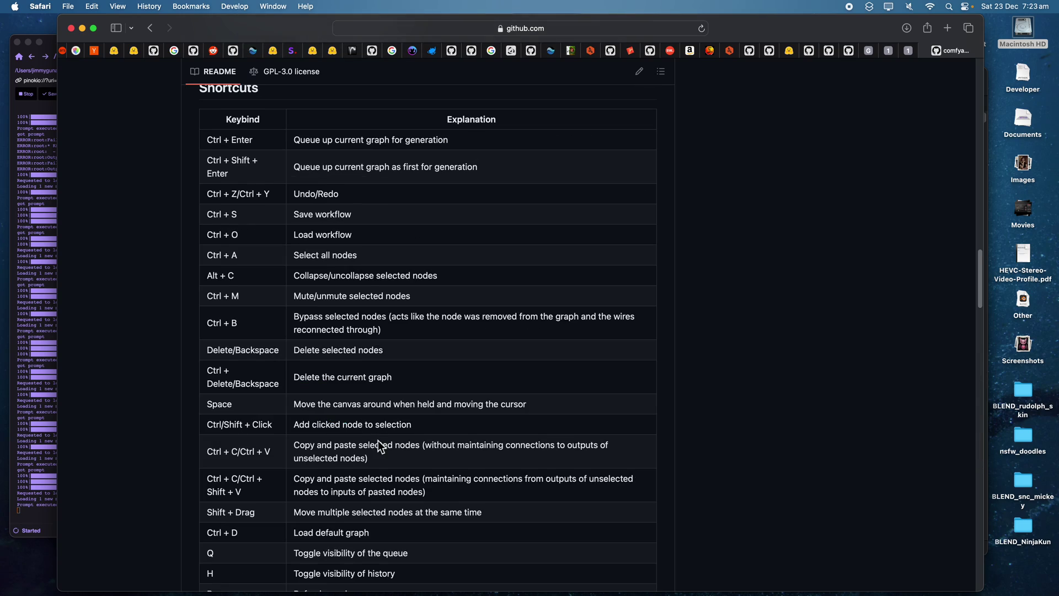
{"action": "scroll", "coordinate": [394, 343], "scroll_direction": "up", "scroll_amount": 5}
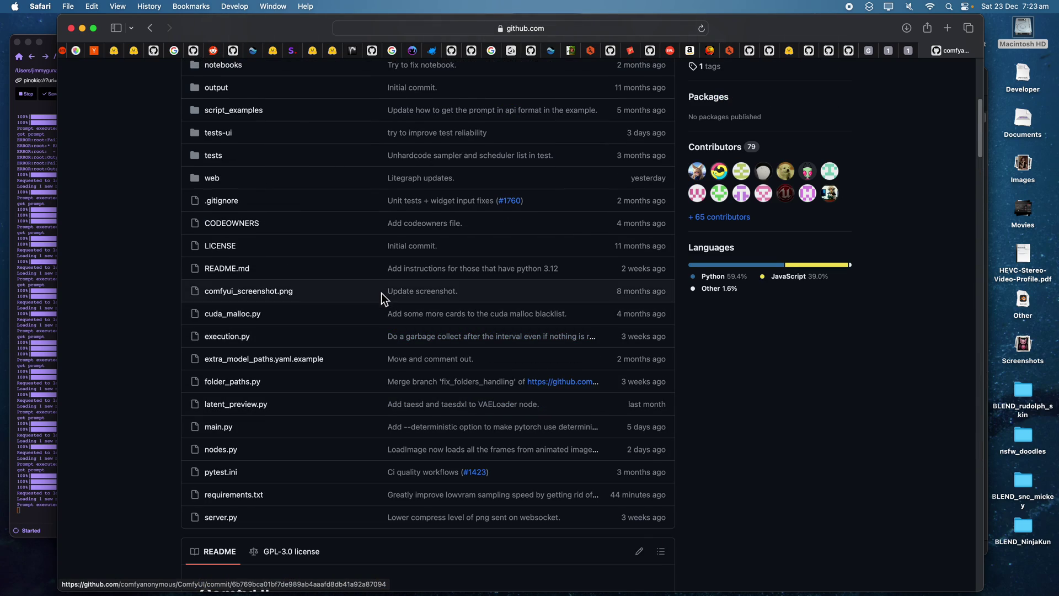
Load the pinokio.computer website in the current browser tab.
{"action": "left_click", "coordinate": [601, 31]}
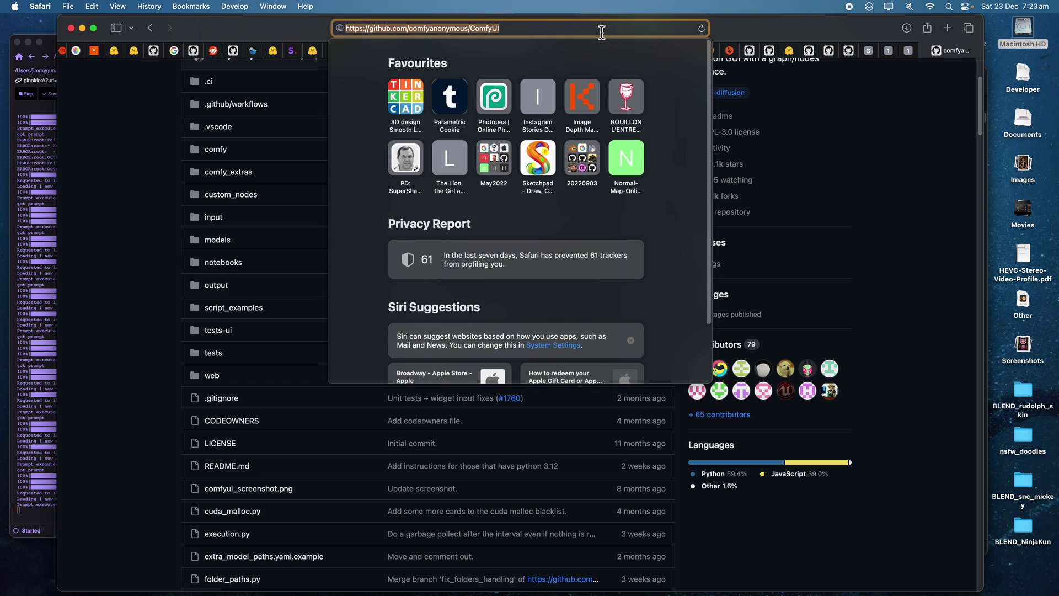
{"action": "type", "text": "pinokio.computer"}
{"action": "key", "text": "Return"}
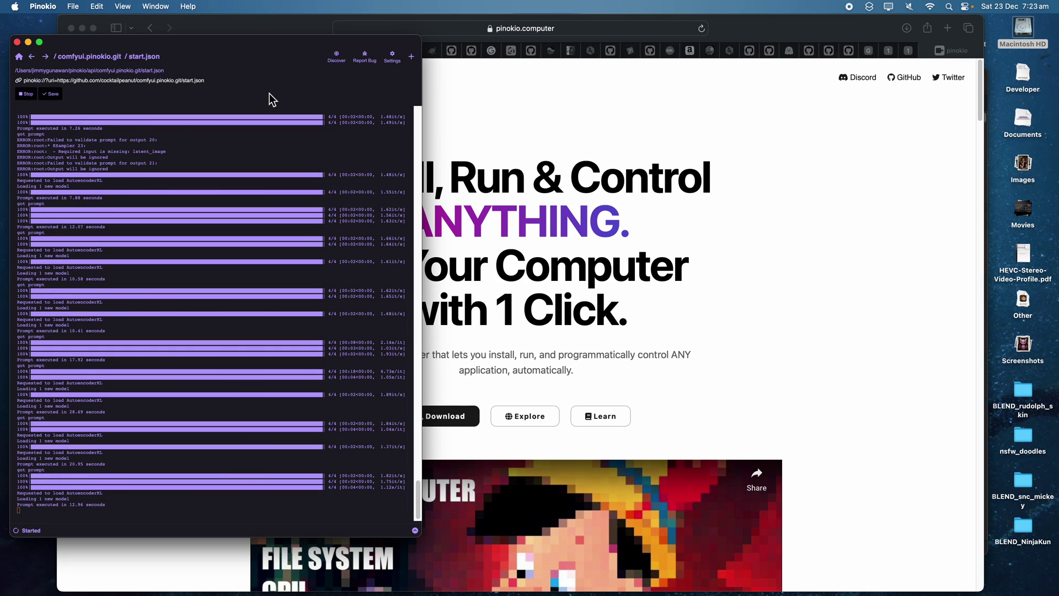
Switch to Pinokio, open its Discover page in a new window and browse the verified scripts to ComfyUI.
{"action": "left_click", "coordinate": [412, 59]}
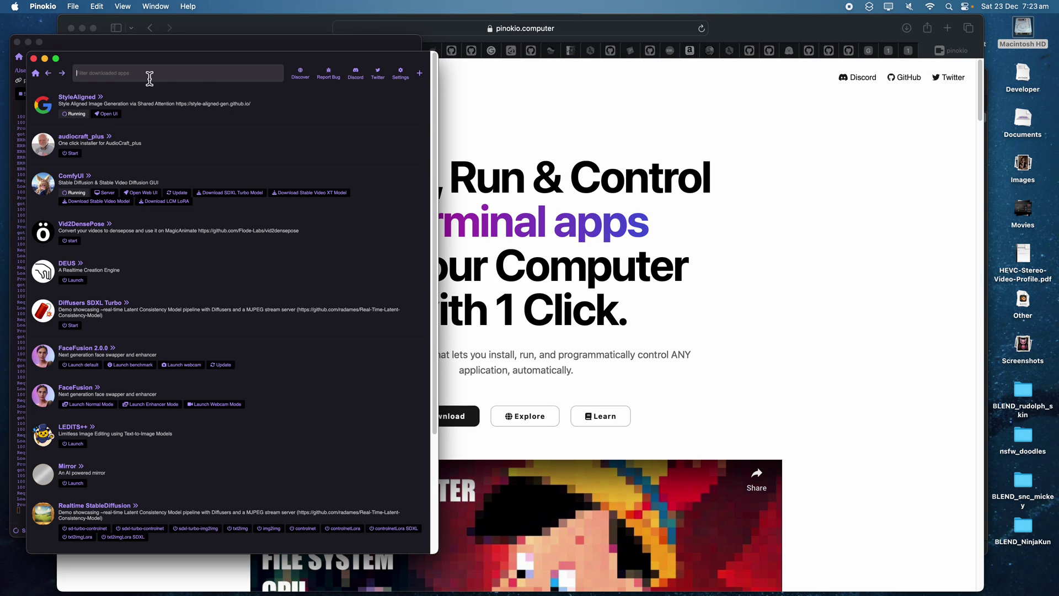
{"action": "left_click", "coordinate": [315, 84]}
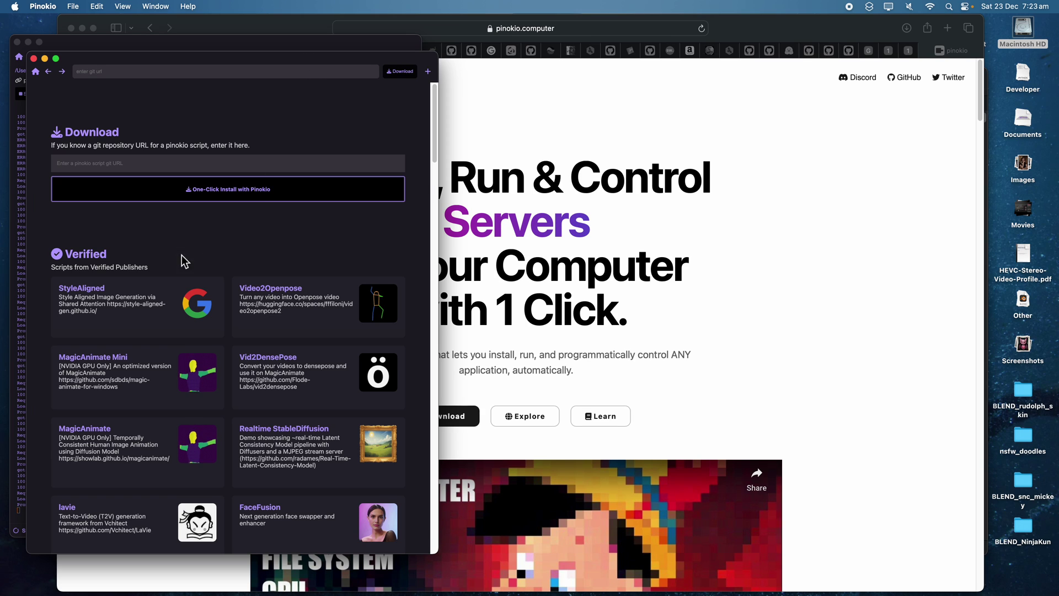
{"action": "scroll", "coordinate": [223, 369], "scroll_direction": "down", "scroll_amount": 1}
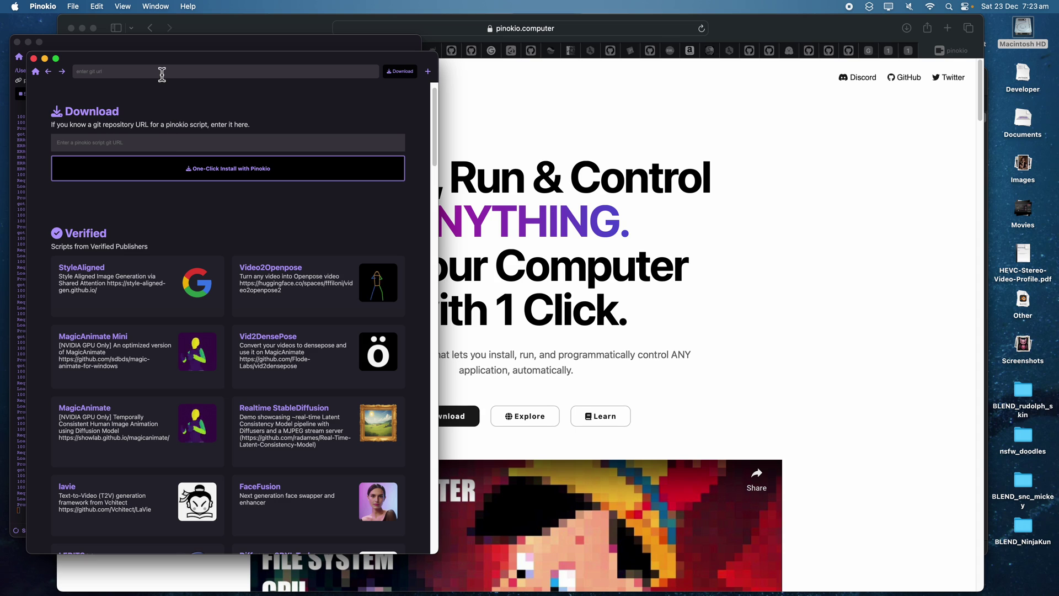
{"action": "scroll", "coordinate": [253, 307], "scroll_direction": "down", "scroll_amount": 10}
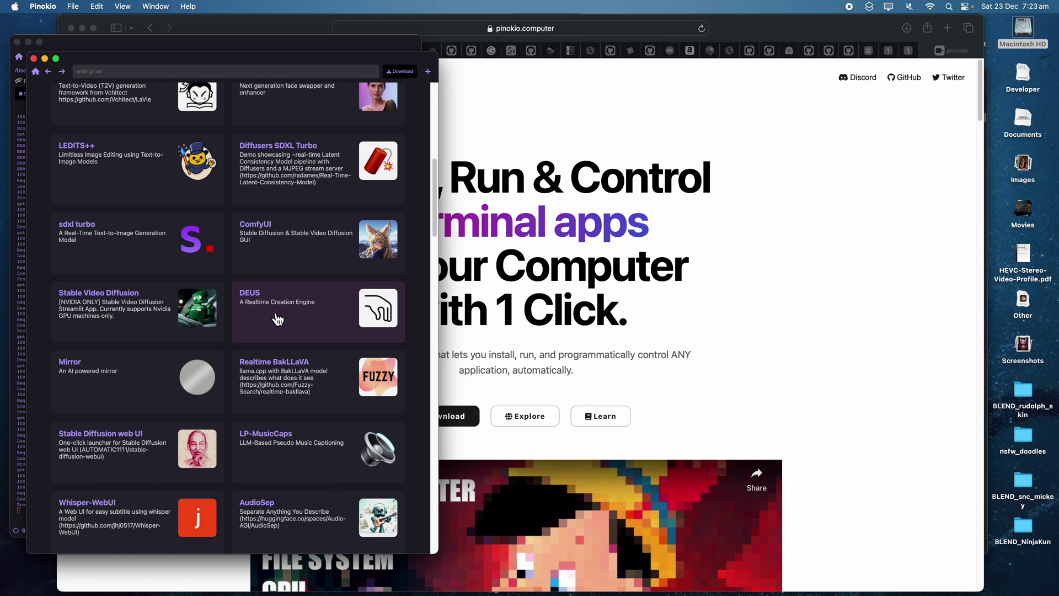
Look for "comfyUI" among the verified Pinokio scripts and open the ComfyUI script's download page.
{"action": "scroll", "coordinate": [278, 324], "scroll_direction": "down", "scroll_amount": 5}
{"action": "type", "text": "comfyUI"}
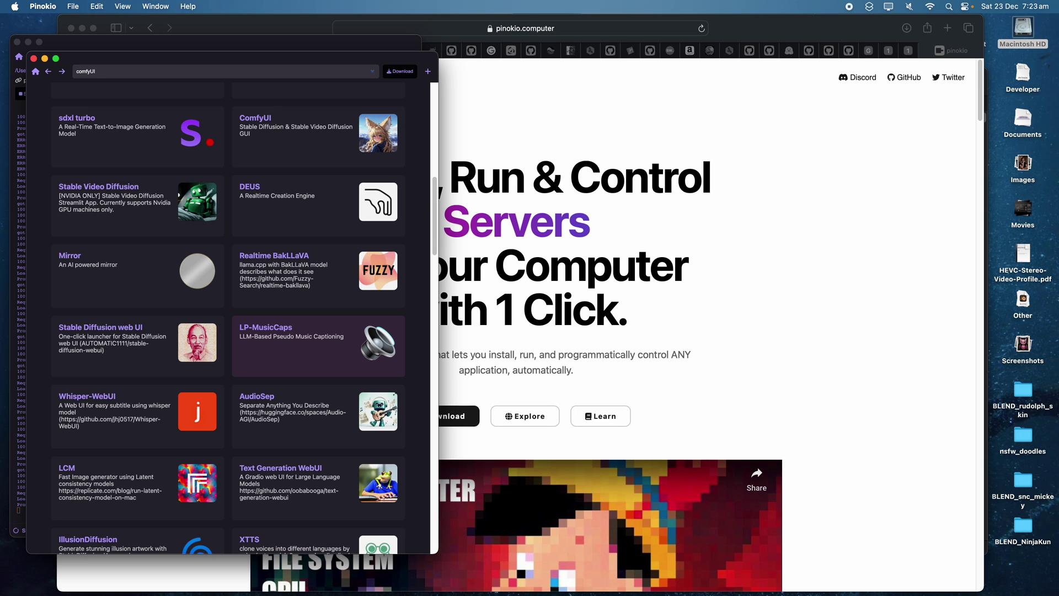
{"action": "scroll", "coordinate": [286, 485], "scroll_direction": "down", "scroll_amount": 10}
{"action": "scroll", "coordinate": [292, 489], "scroll_direction": "down", "scroll_amount": 10}
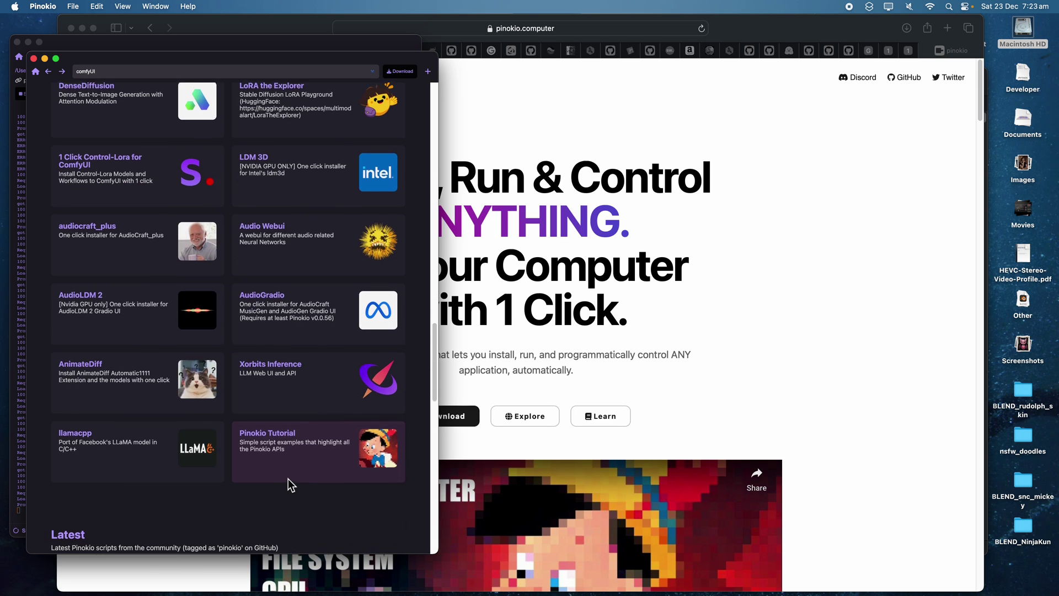
{"action": "scroll", "coordinate": [282, 463], "scroll_direction": "up", "scroll_amount": 20}
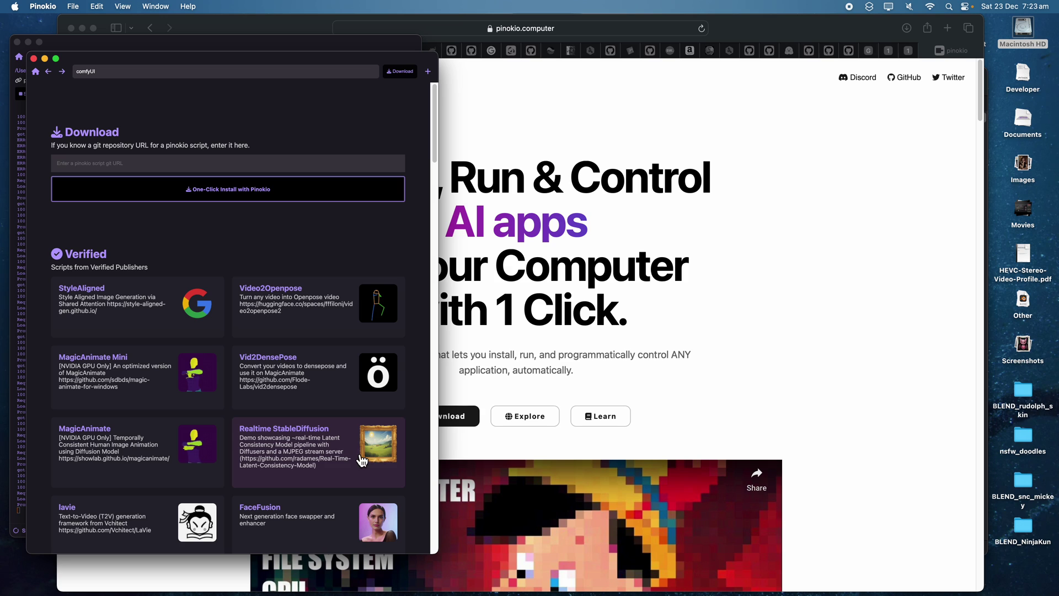
{"action": "scroll", "coordinate": [378, 470], "scroll_direction": "down", "scroll_amount": 5}
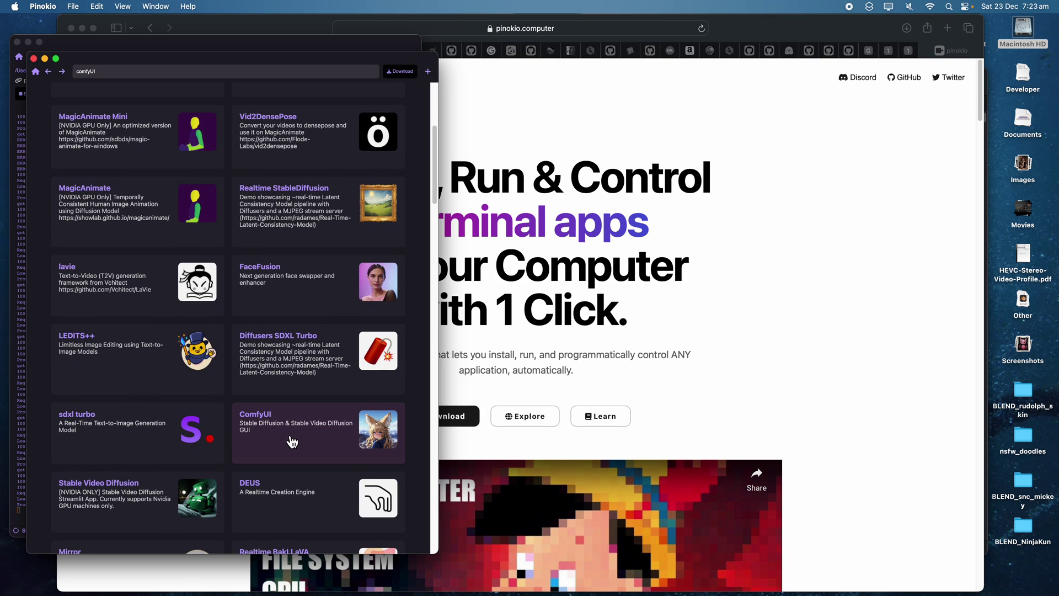
{"action": "left_click", "coordinate": [298, 433]}
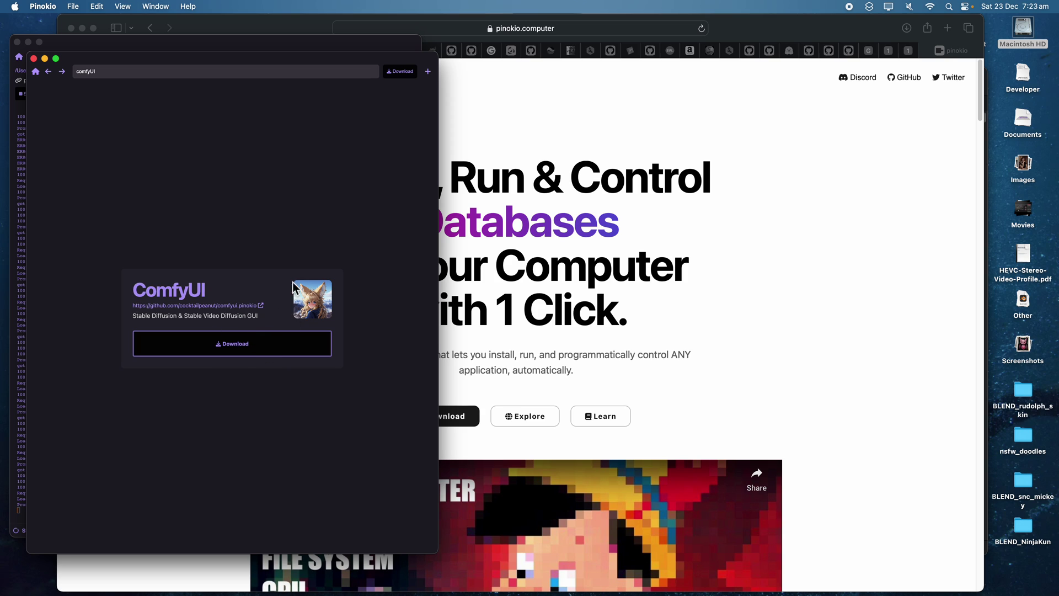
Bring the Pinokio window running comfyui.pinokio.git start.json to the front and look through its server log.
{"action": "left_click_drag", "start_coordinate": [222, 72], "coordinate": [327, 93]}
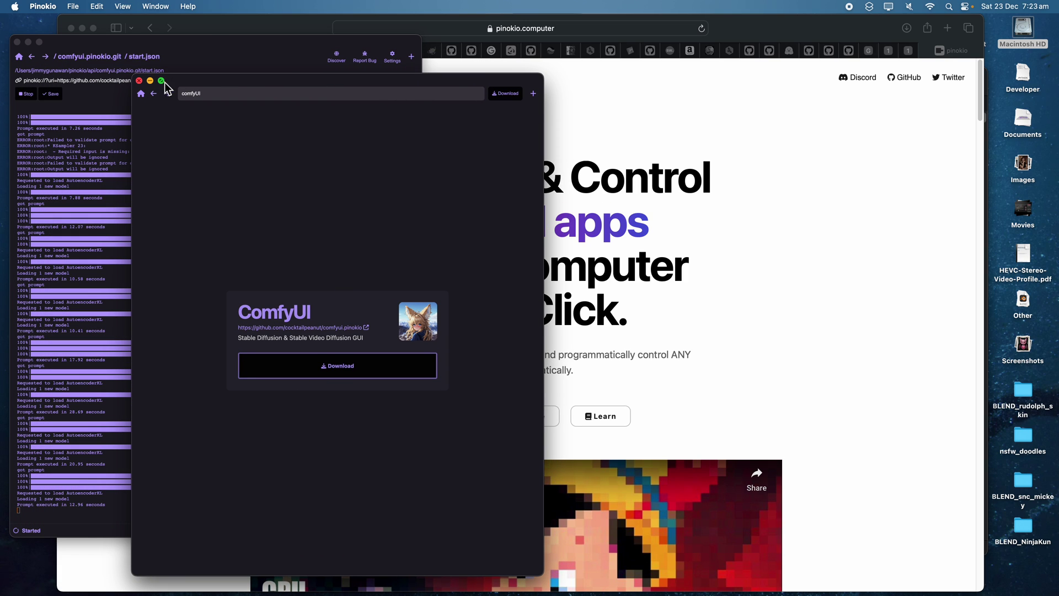
{"action": "left_click", "coordinate": [199, 54]}
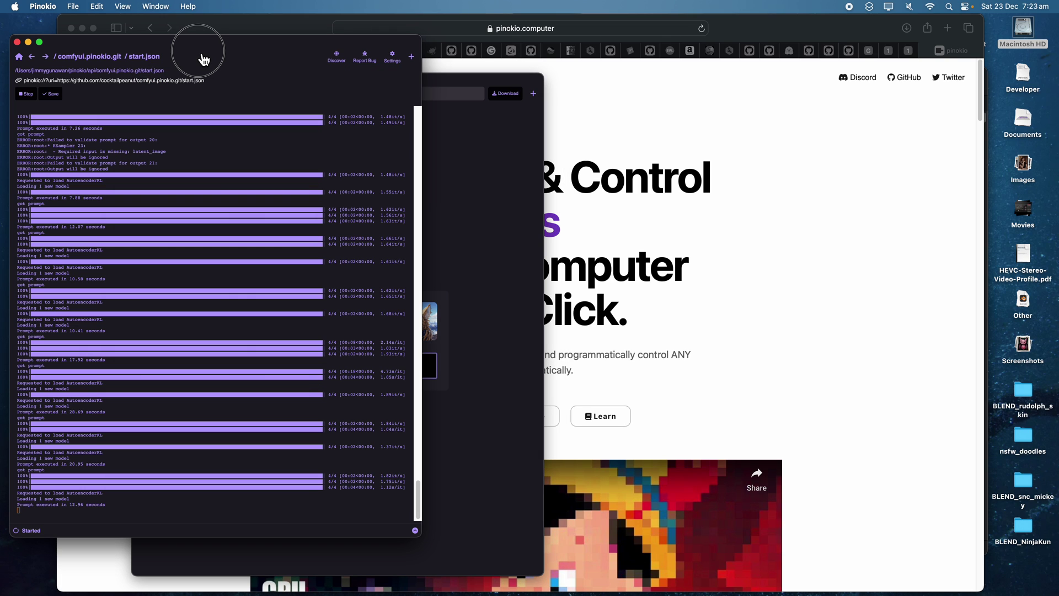
{"action": "left_click_drag", "start_coordinate": [212, 49], "coordinate": [235, 83]}
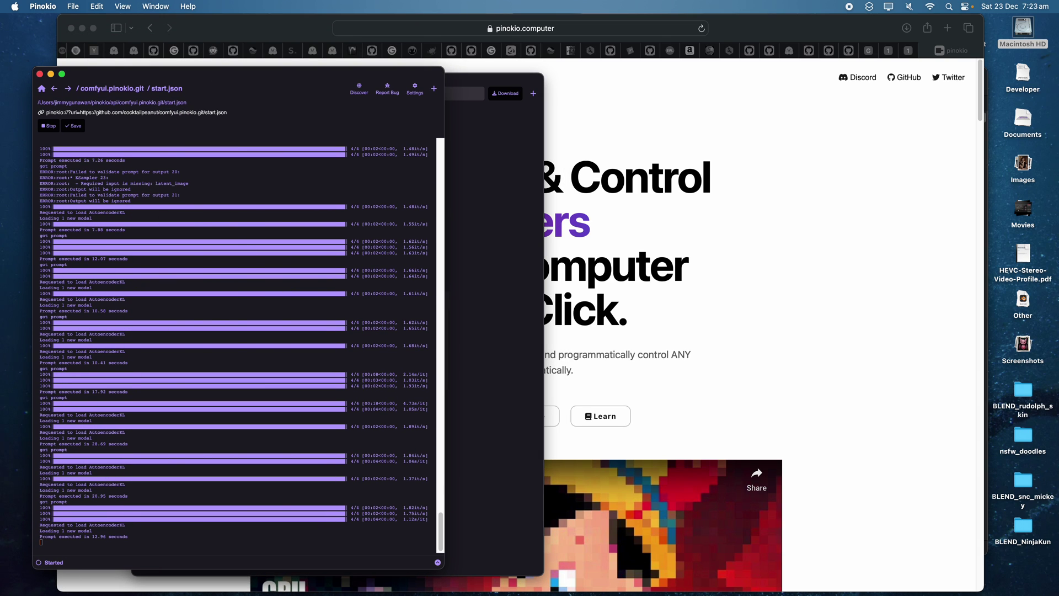
{"action": "scroll", "coordinate": [121, 149], "scroll_direction": "up", "scroll_amount": 1}
{"action": "scroll", "coordinate": [142, 234], "scroll_direction": "up", "scroll_amount": 10}
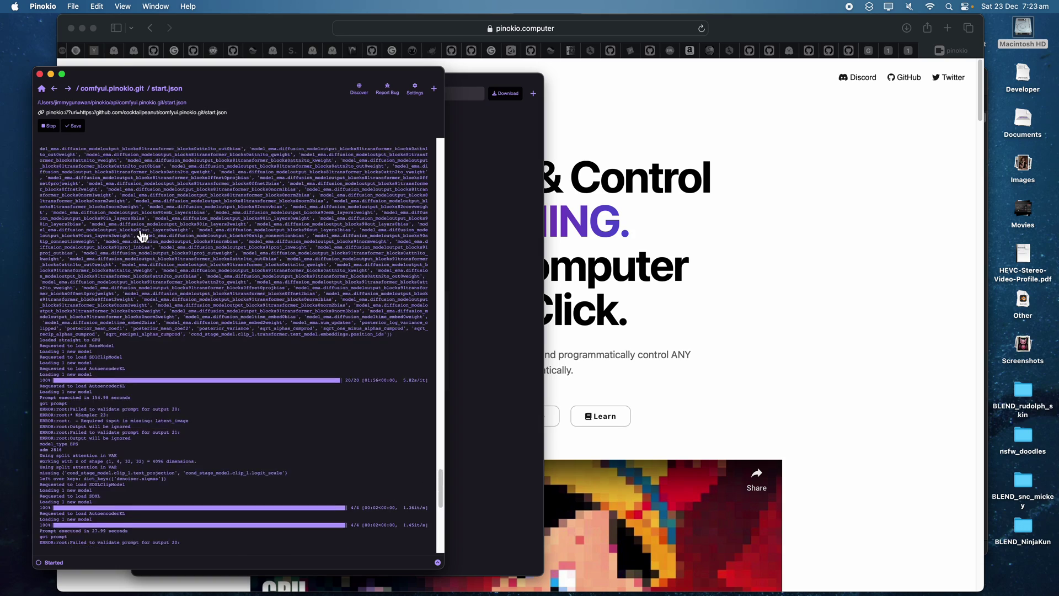
Switch to the ComfyUI page at 127.0.0.1 in Safari and shift the browser window aside.
{"action": "left_click", "coordinate": [905, 53]}
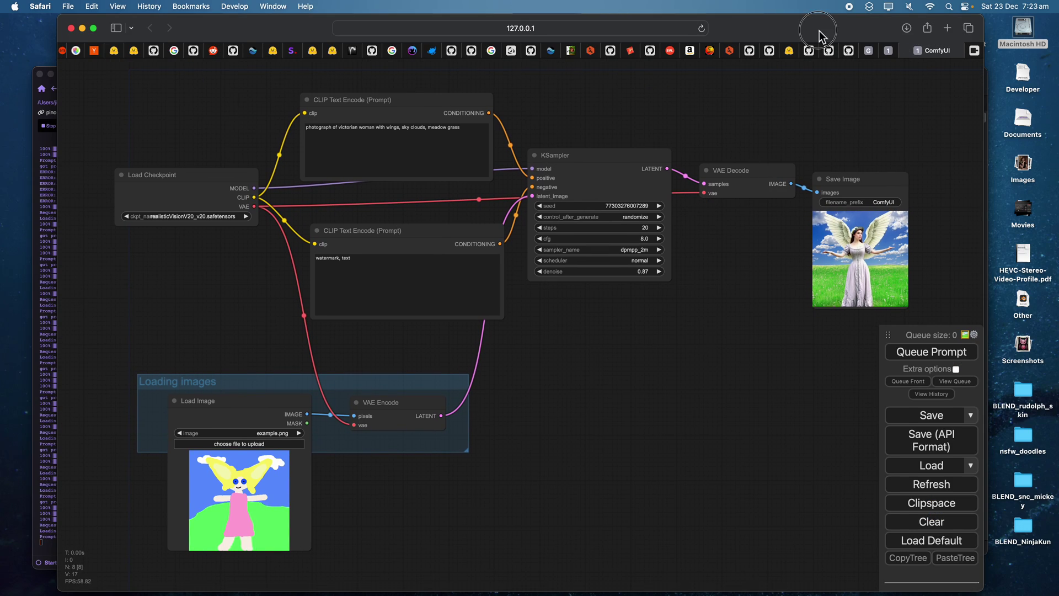
{"action": "left_click_drag", "start_coordinate": [815, 28], "coordinate": [784, 28]}
{"action": "left_click_drag", "start_coordinate": [952, 17], "coordinate": [869, 17]}
Switch to Finder, open the Downloads folder and find the workflow images in _COMFIUI_DIAGRAM's groups folder.
{"action": "left_click", "coordinate": [937, 80]}
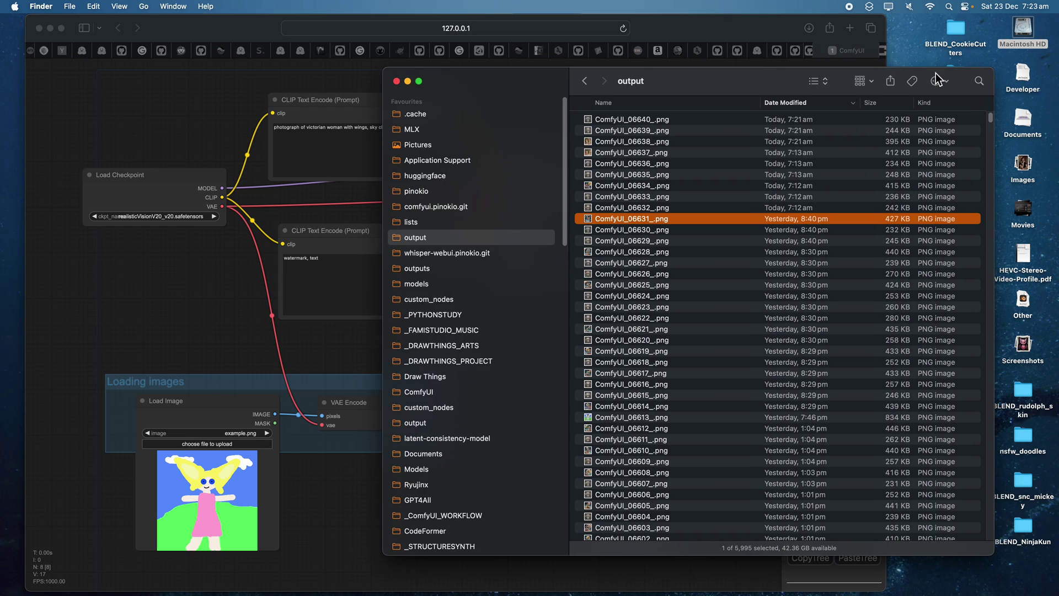
{"action": "scroll", "coordinate": [477, 356], "scroll_direction": "down", "scroll_amount": 3}
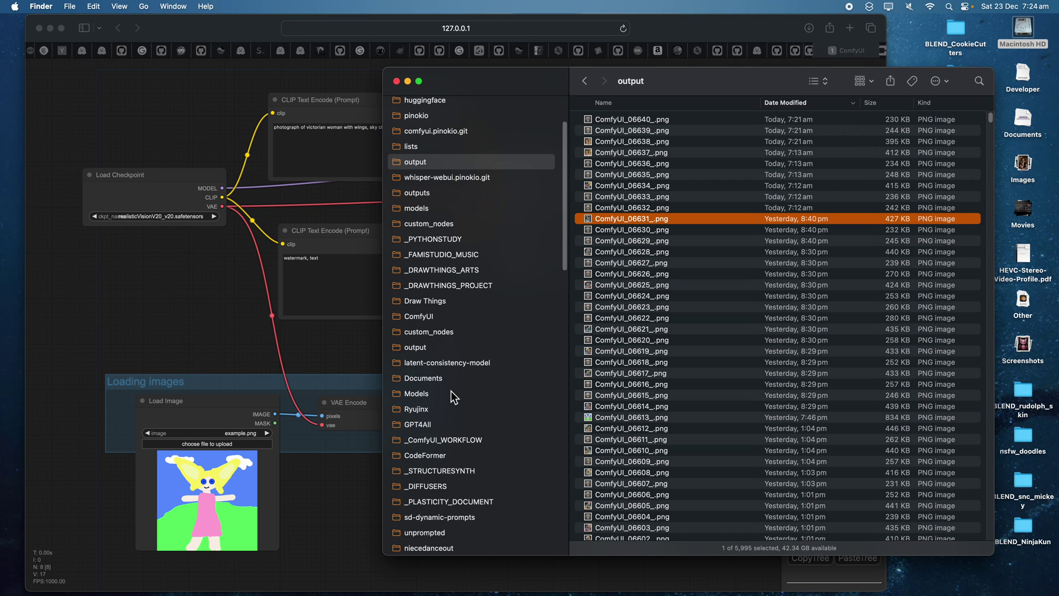
{"action": "scroll", "coordinate": [451, 391], "scroll_direction": "down", "scroll_amount": 20}
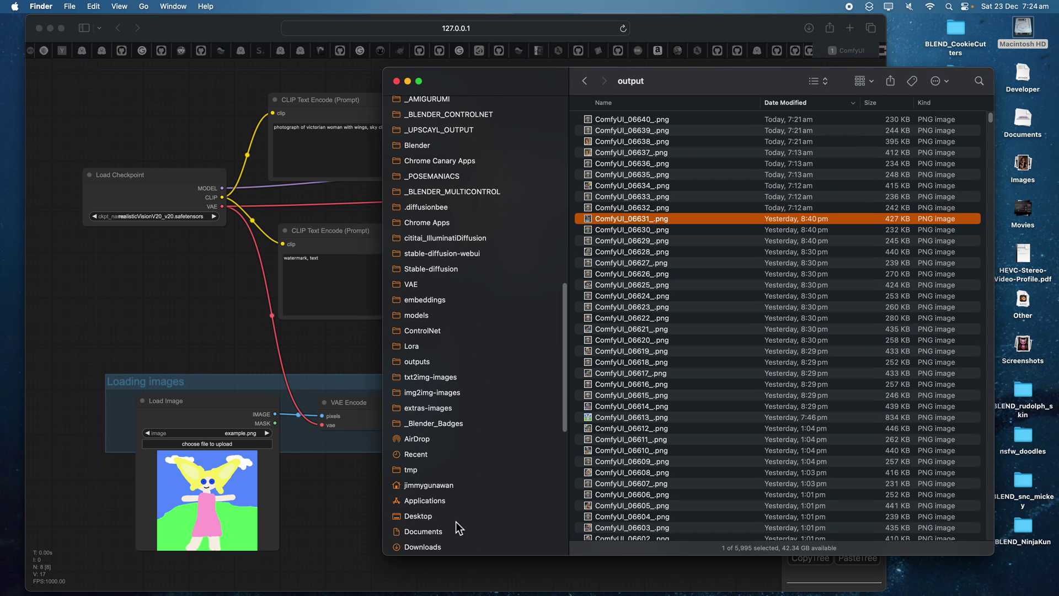
{"action": "left_click", "coordinate": [455, 542]}
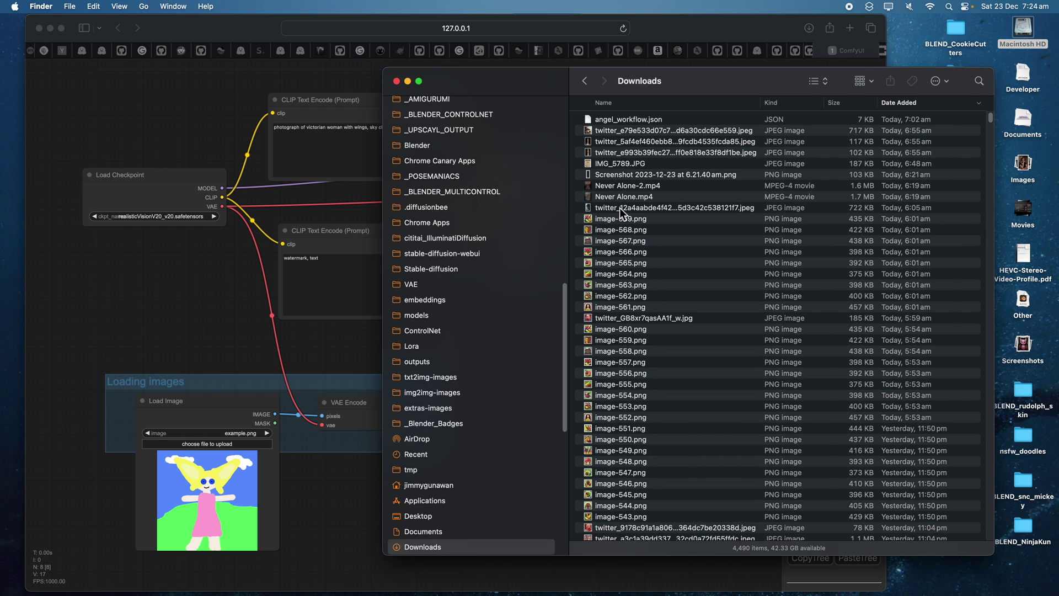
{"action": "scroll", "coordinate": [650, 293], "scroll_direction": "down", "scroll_amount": 15}
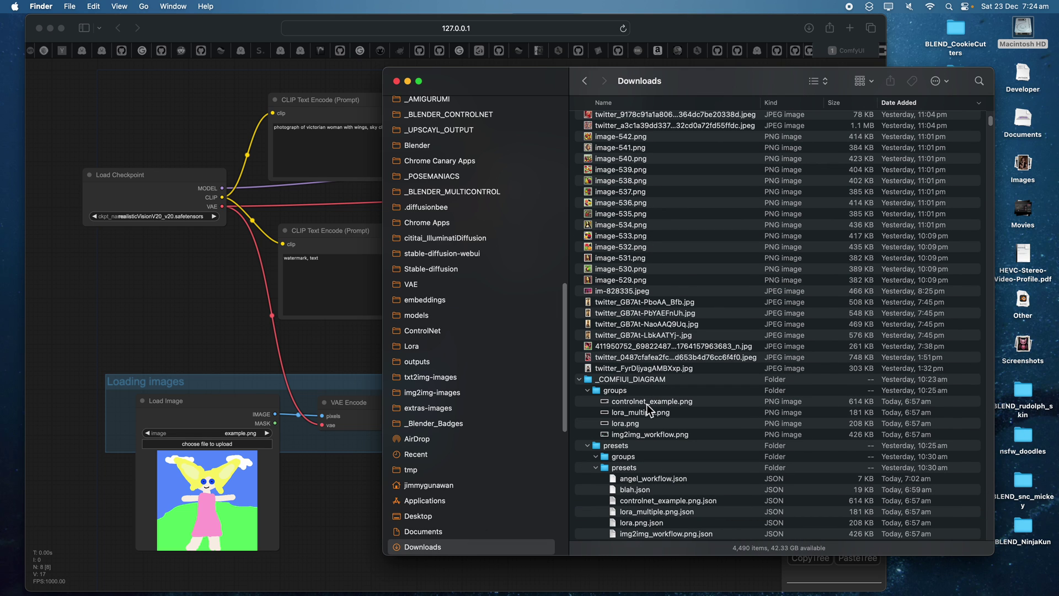
Preview the workflow images from controlnet_example.png through img2img_workflow.png, ending with lora_multiple.png selected.
{"action": "left_click", "coordinate": [647, 402]}
{"action": "key", "text": "space"}
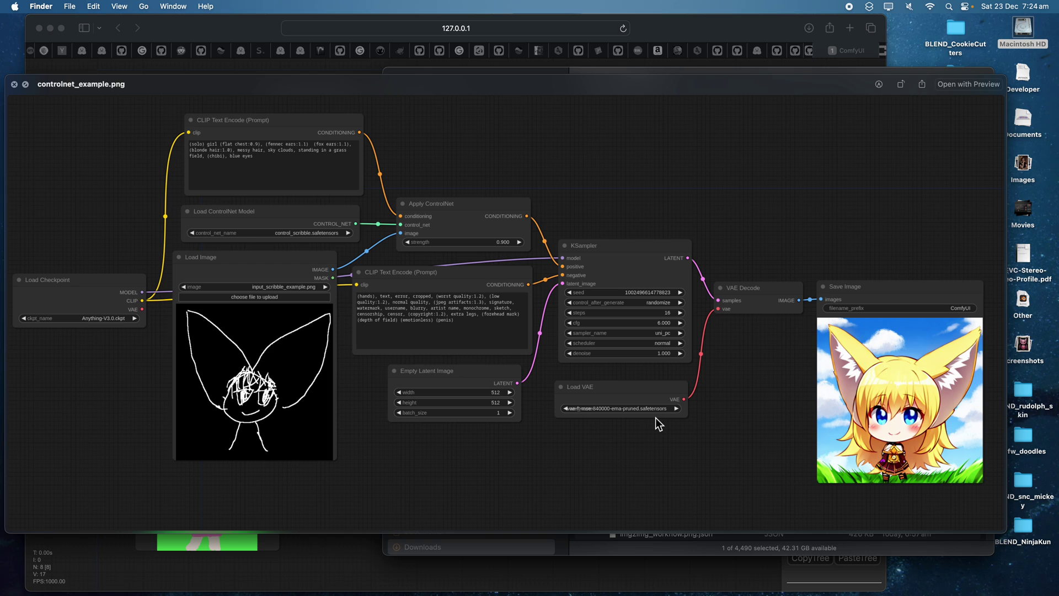
{"action": "key", "text": "Down"}
{"action": "key", "text": "Down"}
{"action": "key", "text": "Down"}
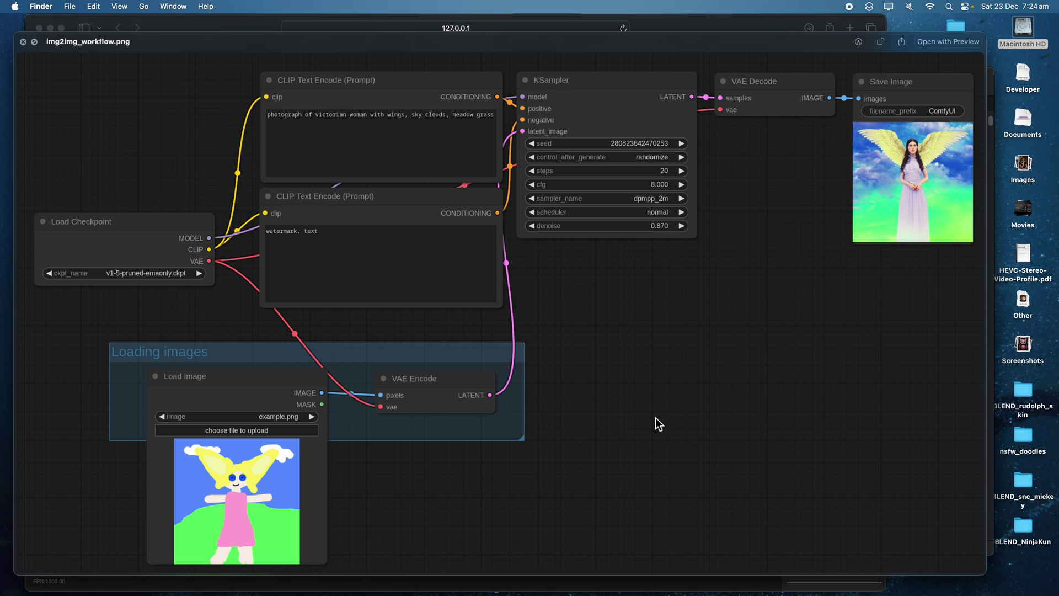
{"action": "key", "text": "Up"}
{"action": "key", "text": "Up"}
{"action": "key", "text": "Up"}
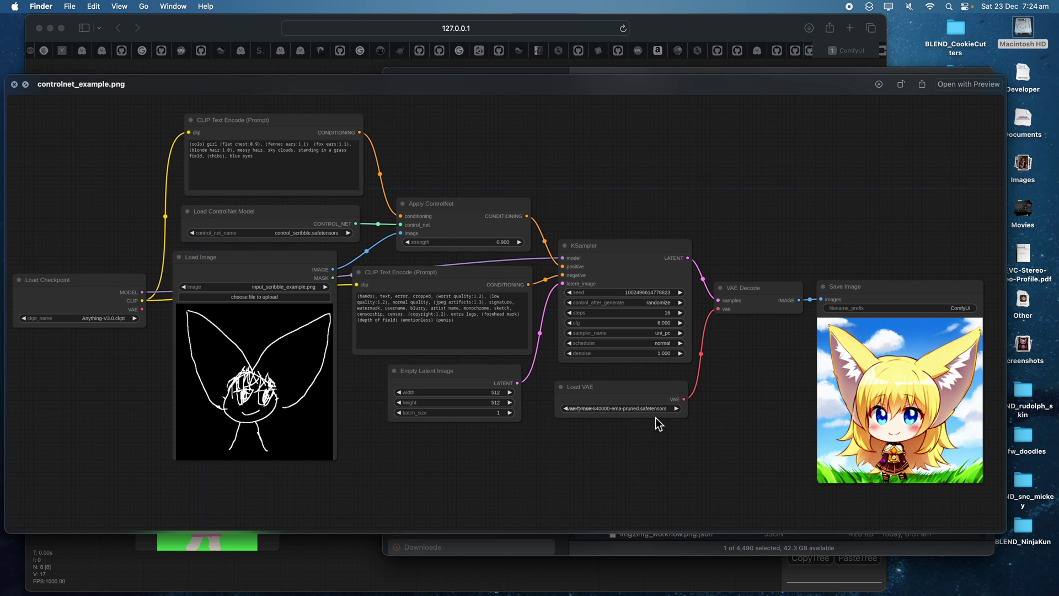
{"action": "key", "text": "Down"}
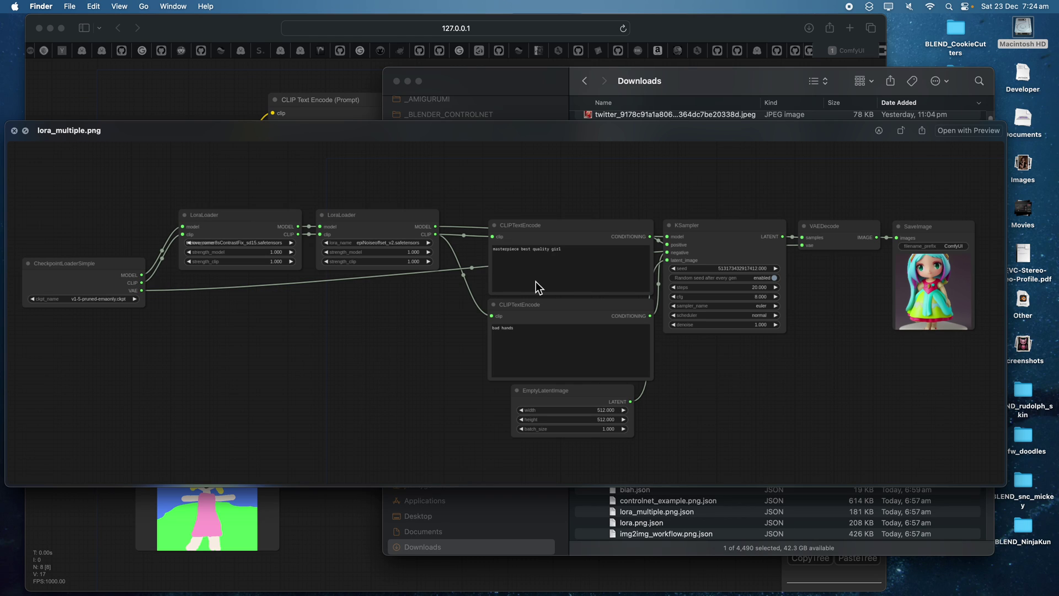
{"action": "key", "text": "space"}
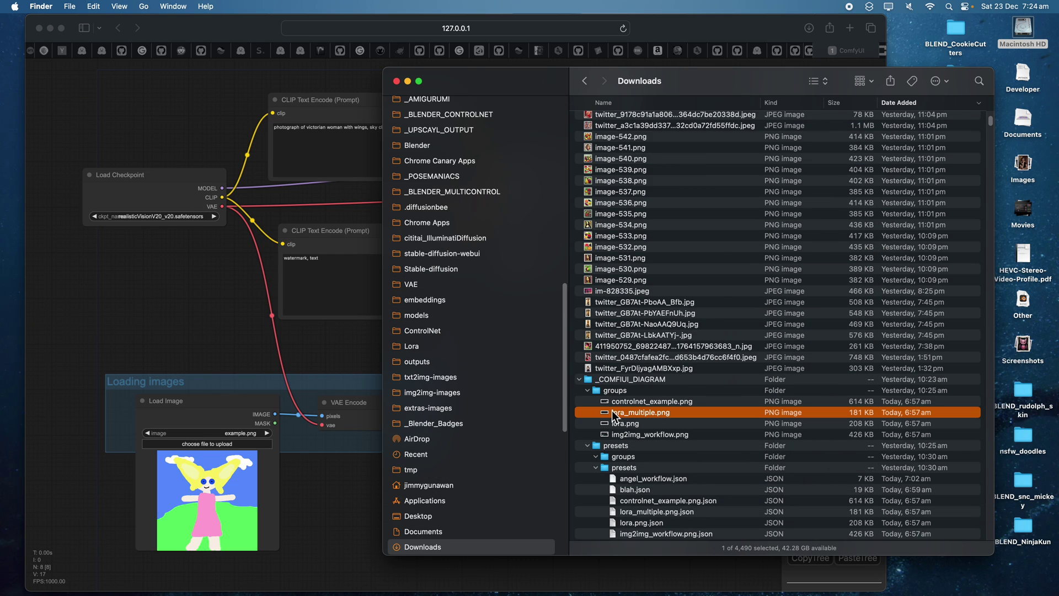
Load the lora_multiple.png workflow into the ComfyUI canvas in Safari.
{"action": "left_click_drag", "start_coordinate": [609, 416], "coordinate": [376, 291]}
{"action": "scroll", "coordinate": [256, 261], "scroll_direction": "down", "scroll_amount": 6}
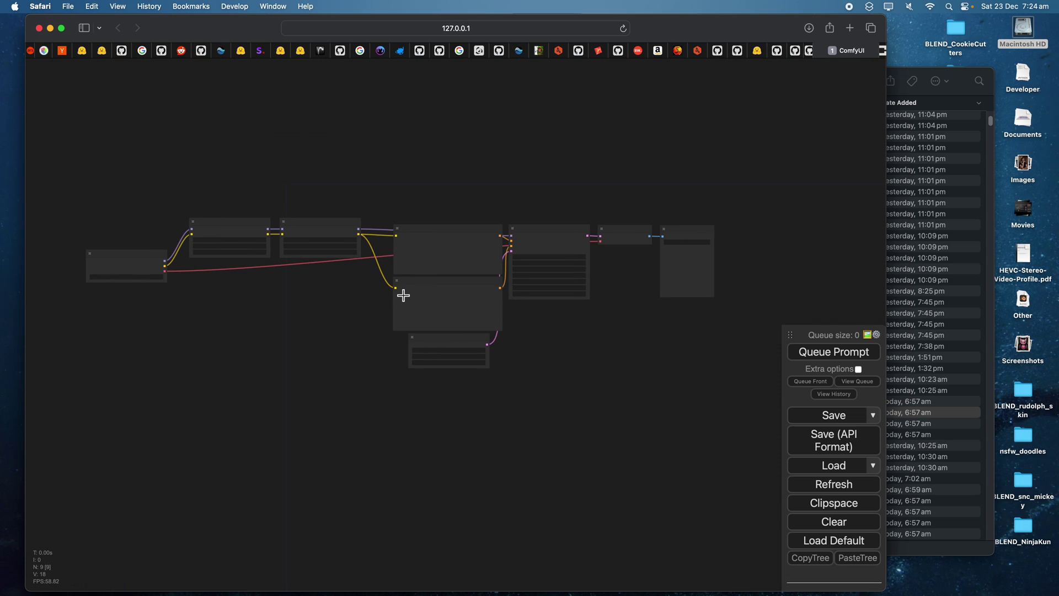
{"action": "scroll", "coordinate": [393, 286], "scroll_direction": "up", "scroll_amount": 3}
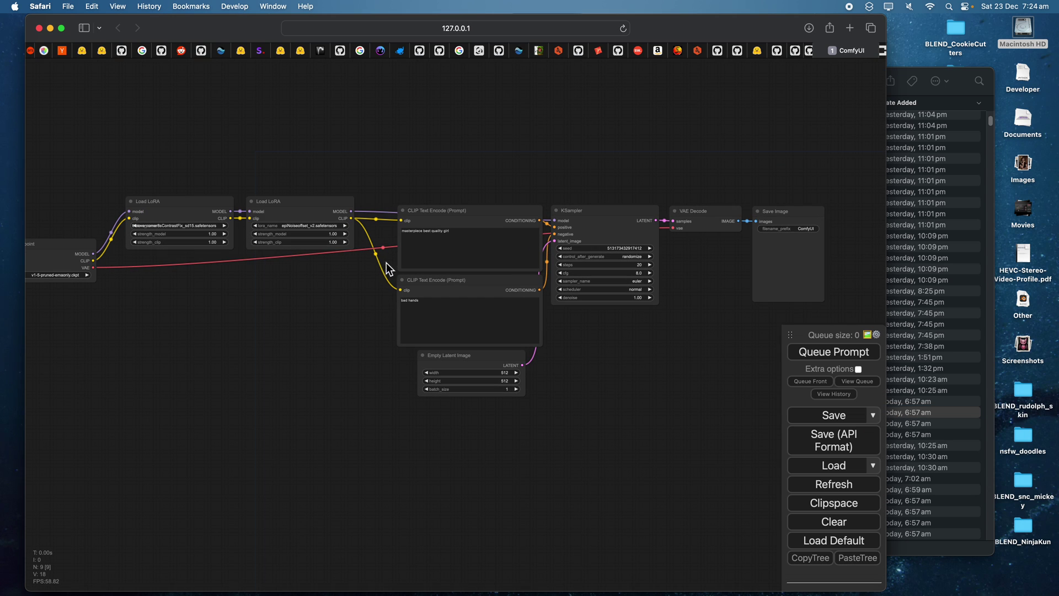
Preview img2img_workflow.png in Finder and load its workflow into the ComfyUI canvas.
{"action": "left_click", "coordinate": [909, 74]}
{"action": "left_click", "coordinate": [631, 434]}
{"action": "key", "text": "space"}
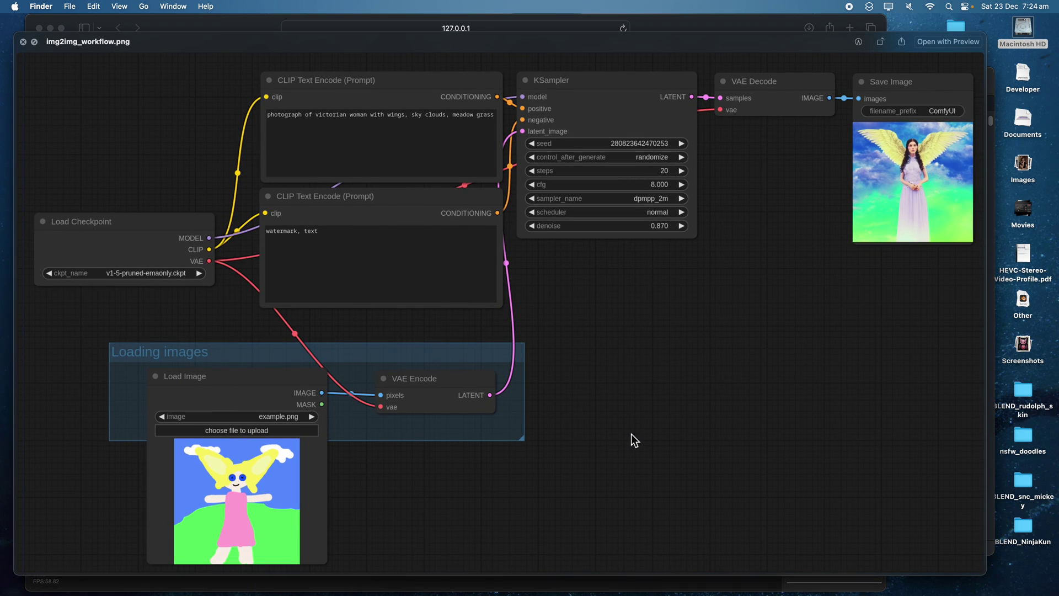
{"action": "key", "text": "space"}
{"action": "left_click_drag", "start_coordinate": [631, 434], "coordinate": [307, 208]}
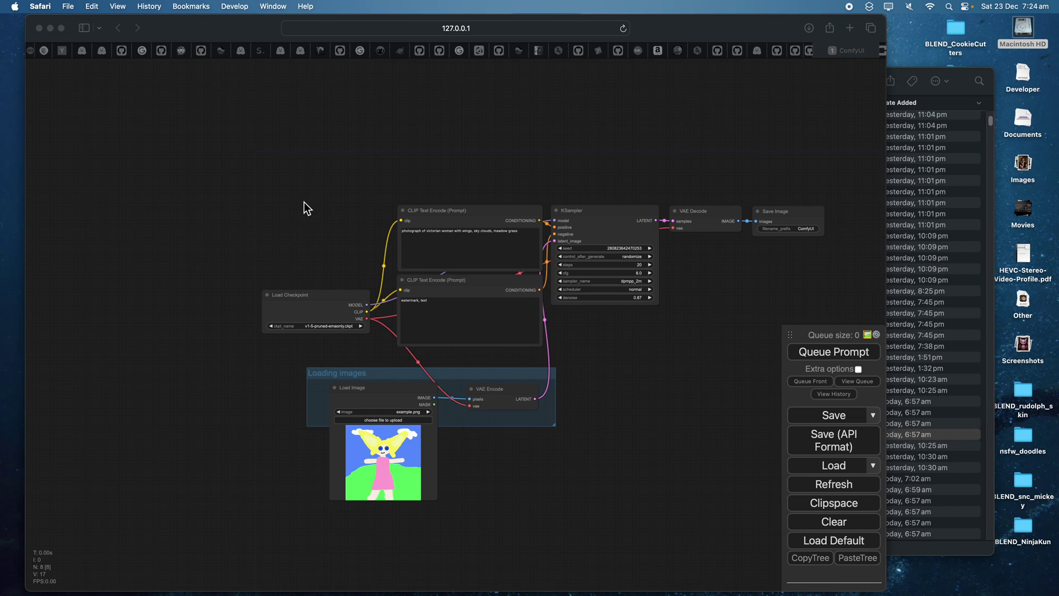
{"action": "scroll", "coordinate": [287, 243], "scroll_direction": "up", "scroll_amount": 3}
{"action": "left_click_drag", "start_coordinate": [395, 284], "coordinate": [253, 241]}
{"action": "scroll", "coordinate": [334, 241], "scroll_direction": "up", "scroll_amount": 2}
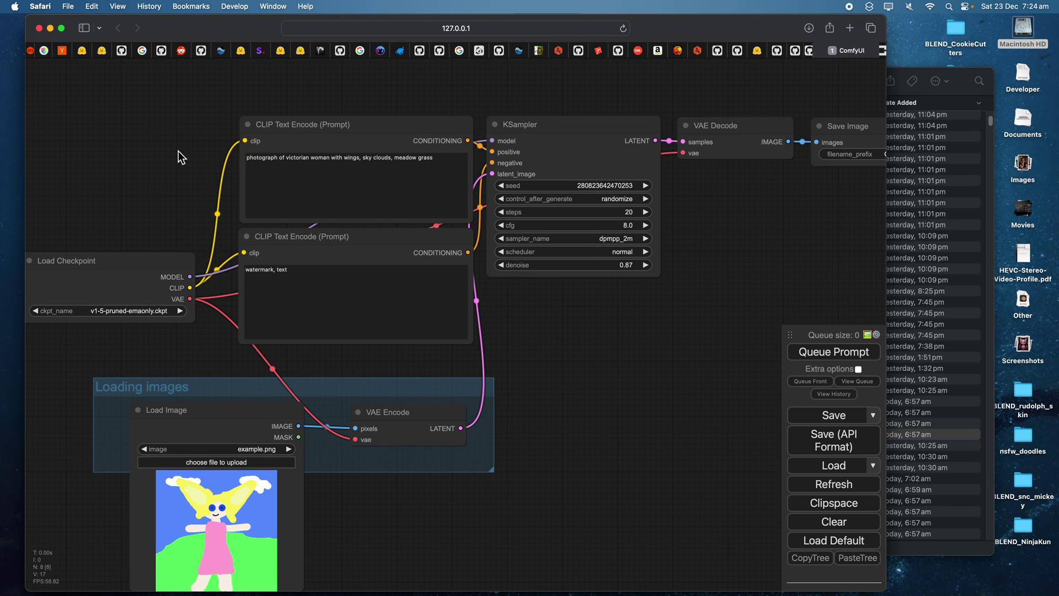
{"action": "scroll", "coordinate": [188, 151], "scroll_direction": "down", "scroll_amount": 3}
{"action": "scroll", "coordinate": [321, 199], "scroll_direction": "down", "scroll_amount": 1}
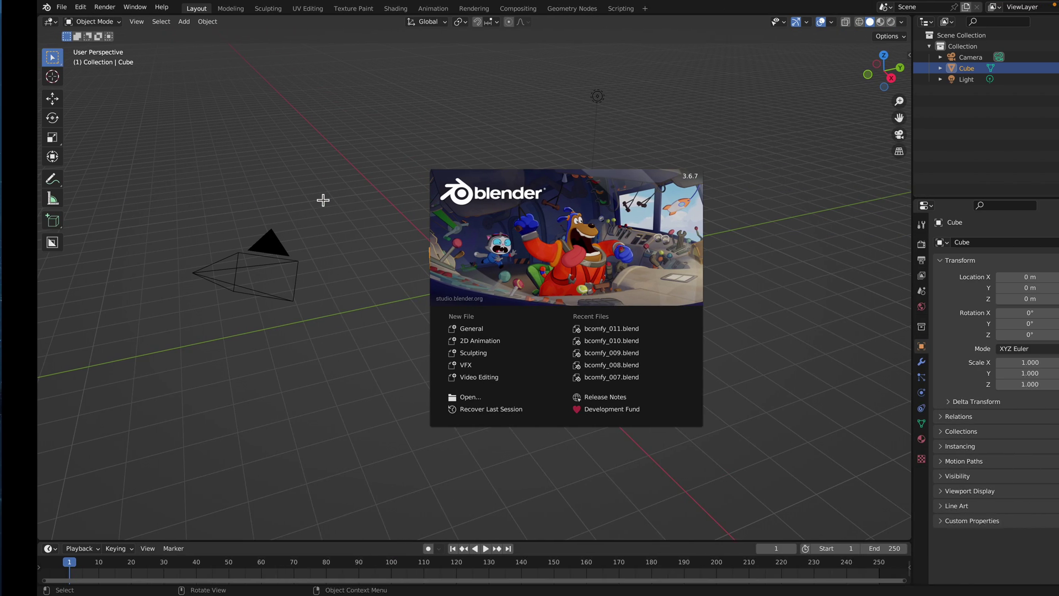
In Blender, dismiss the splash screen and show a slightly widened sidebar in the 3D viewport.
{"action": "left_click", "coordinate": [317, 166]}
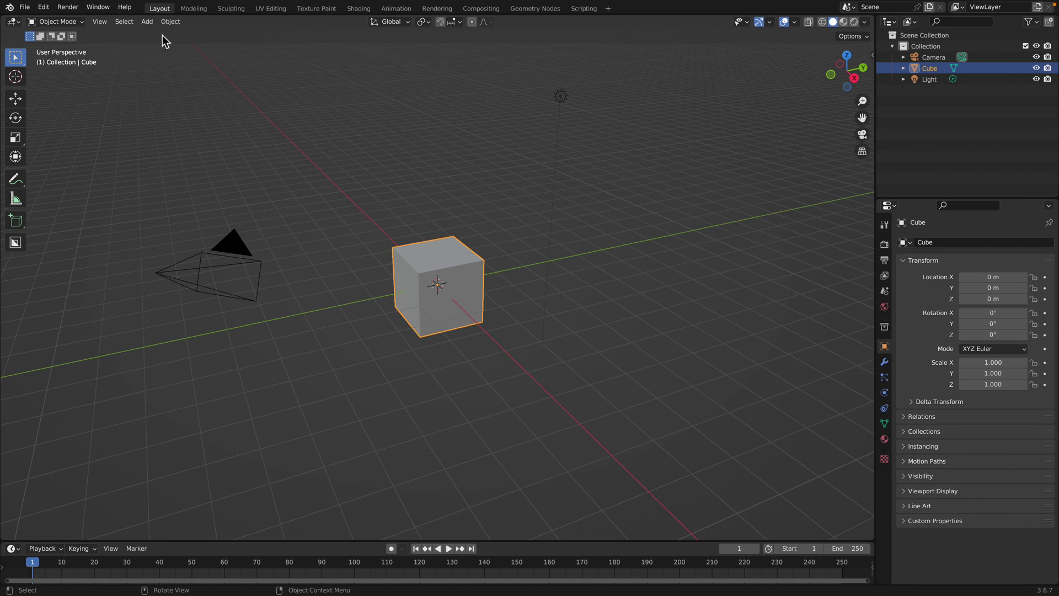
{"action": "left_click", "coordinate": [874, 52]}
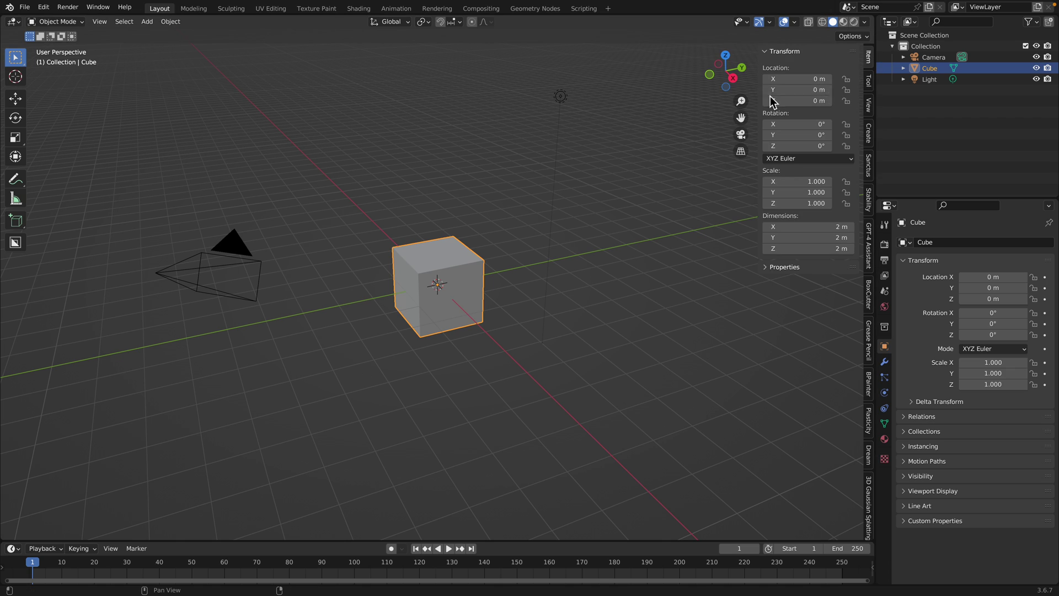
{"action": "left_click_drag", "start_coordinate": [761, 97], "coordinate": [743, 98]}
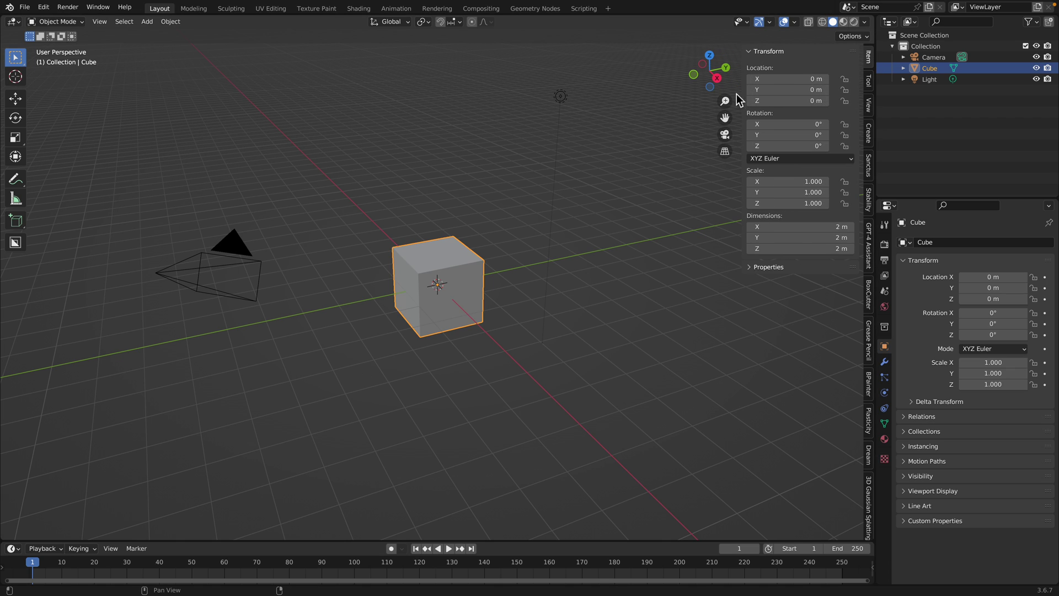
Look at the Dream Texture Projection settings in the viewport sidebar and return to the cube's transform values.
{"action": "left_click", "coordinate": [869, 506]}
{"action": "left_click", "coordinate": [870, 464]}
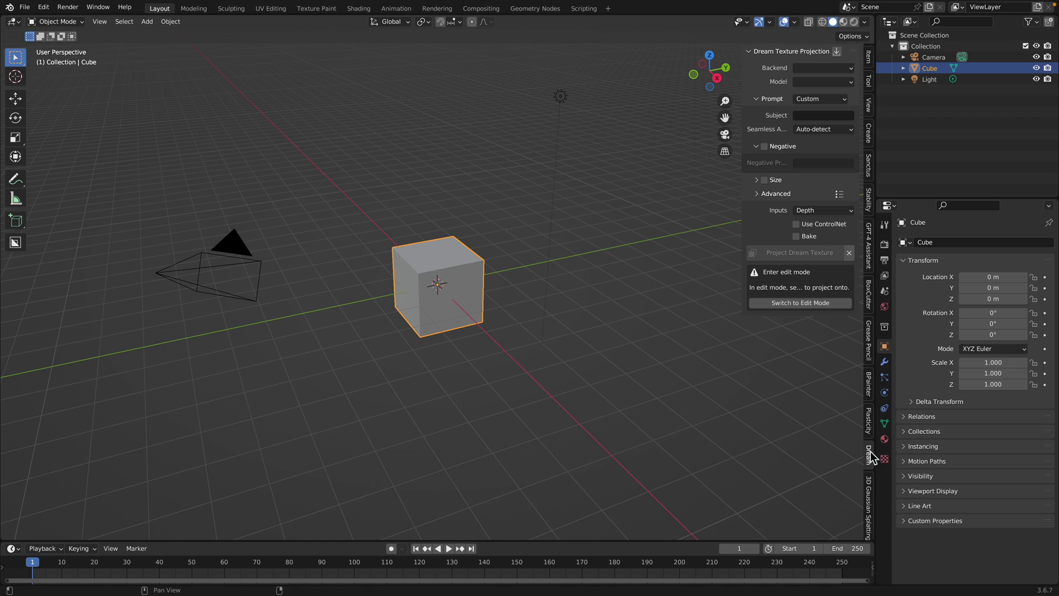
{"action": "left_click", "coordinate": [869, 83]}
{"action": "left_click", "coordinate": [869, 60]}
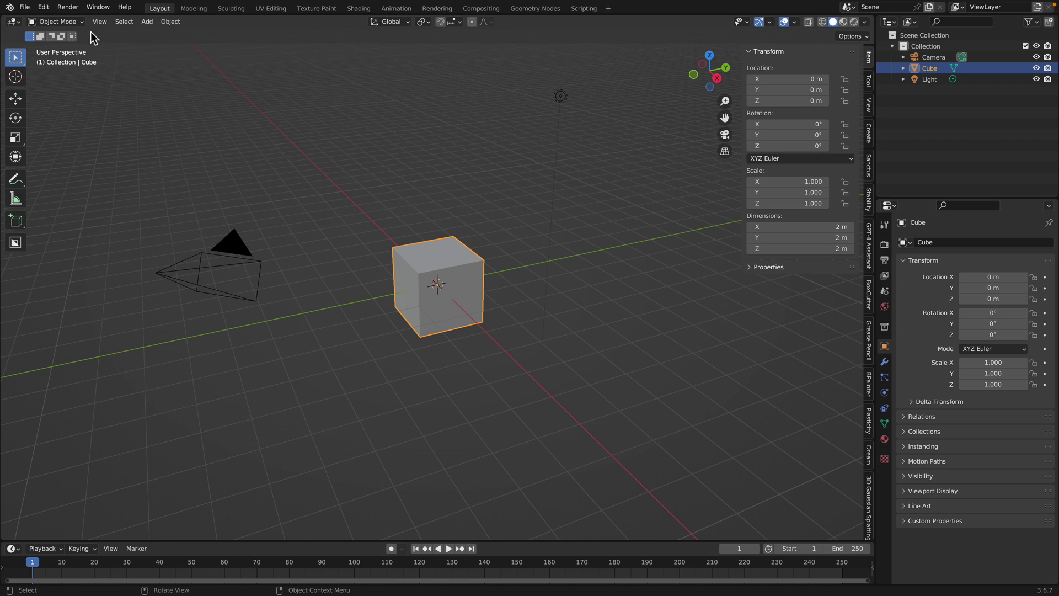
Split the 3D viewport horizontally, make the upper area a ComfyUI Node editor and show the add-on's Launch/Connect option.
{"action": "left_click_drag", "start_coordinate": [873, 19], "coordinate": [846, 303]}
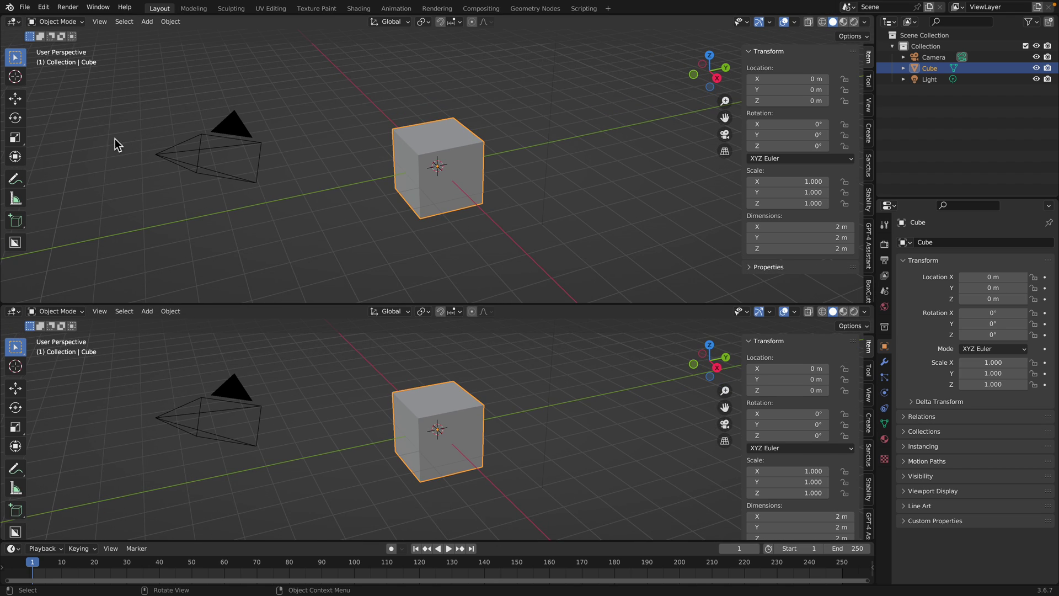
{"action": "left_click", "coordinate": [13, 21]}
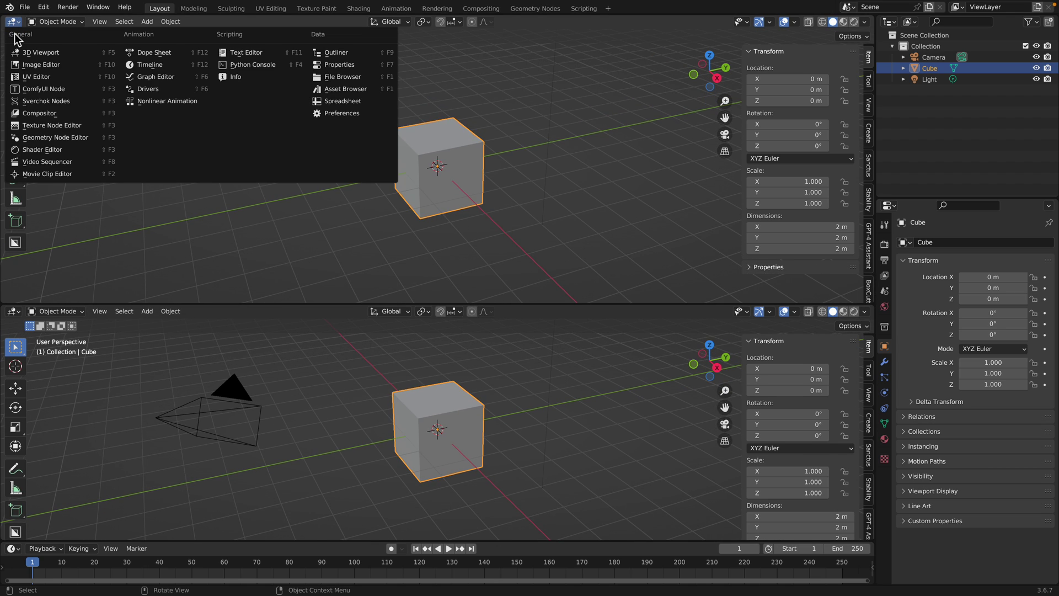
{"action": "left_click", "coordinate": [60, 90]}
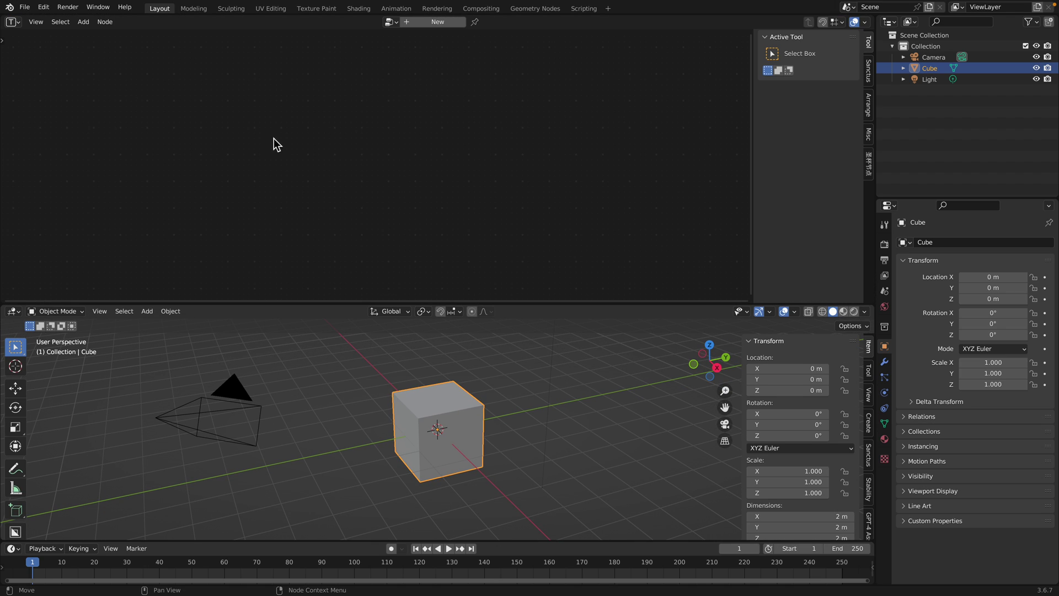
{"action": "left_click", "coordinate": [869, 165]}
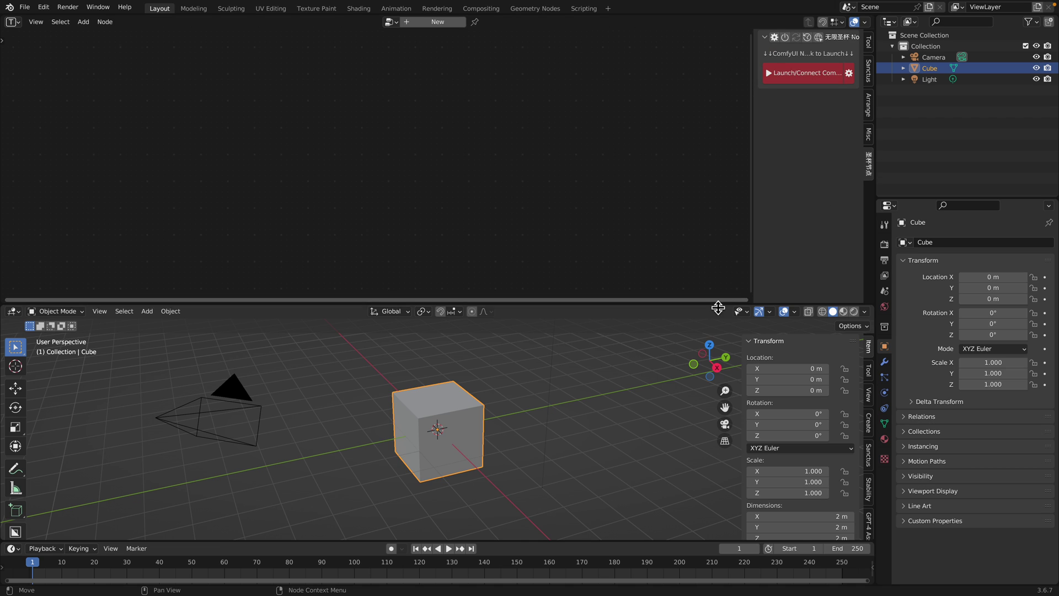
Enlarge the node editor and its sidebar, show the ComfyUI connection settings and choose RemoteServer as the server type.
{"action": "left_click_drag", "start_coordinate": [722, 304], "coordinate": [728, 359]}
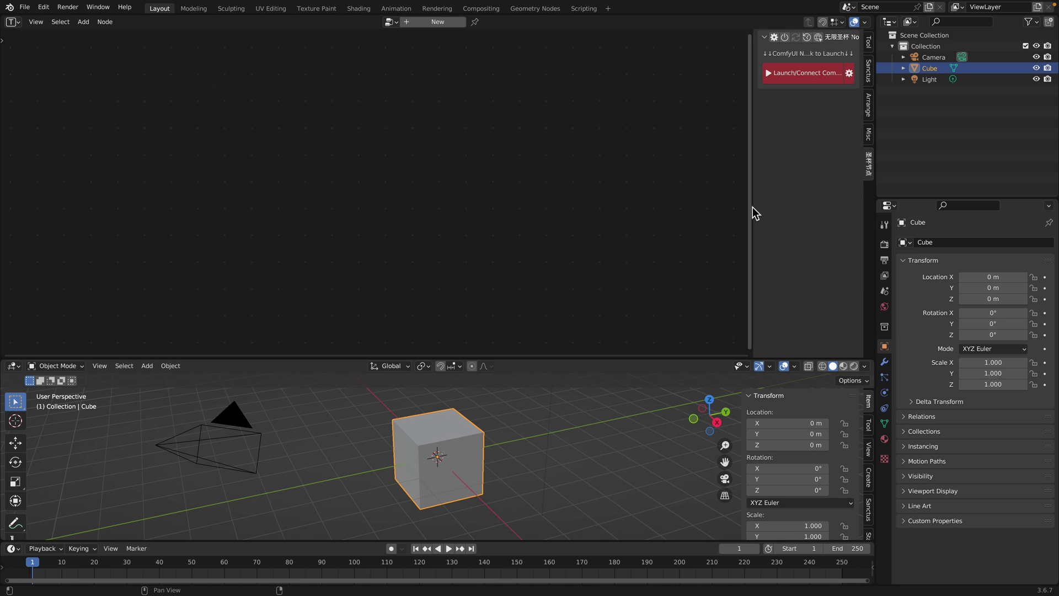
{"action": "left_click_drag", "start_coordinate": [751, 211], "coordinate": [645, 196]}
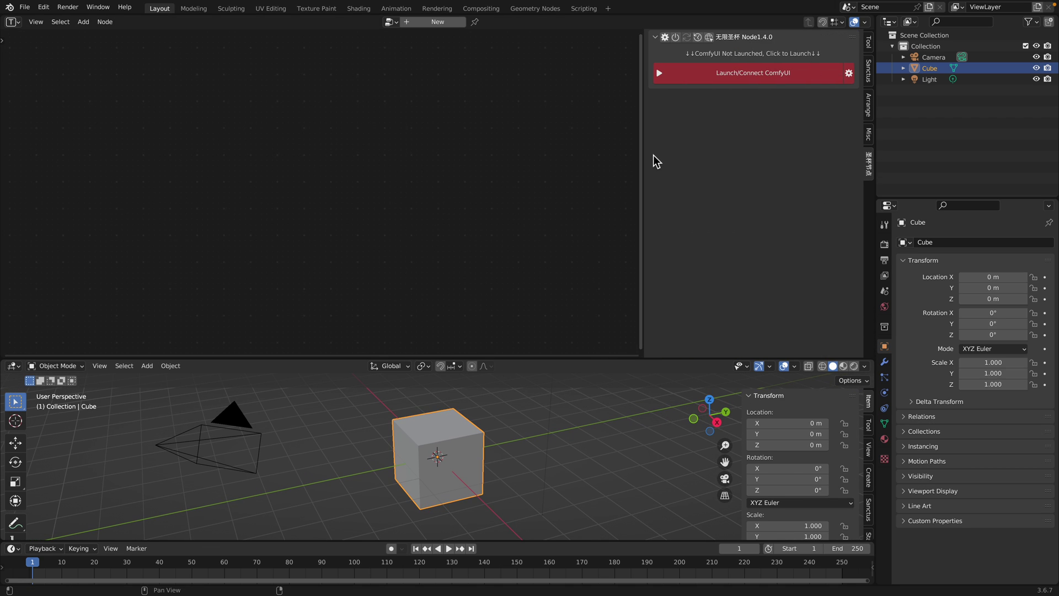
{"action": "left_click", "coordinate": [848, 72]}
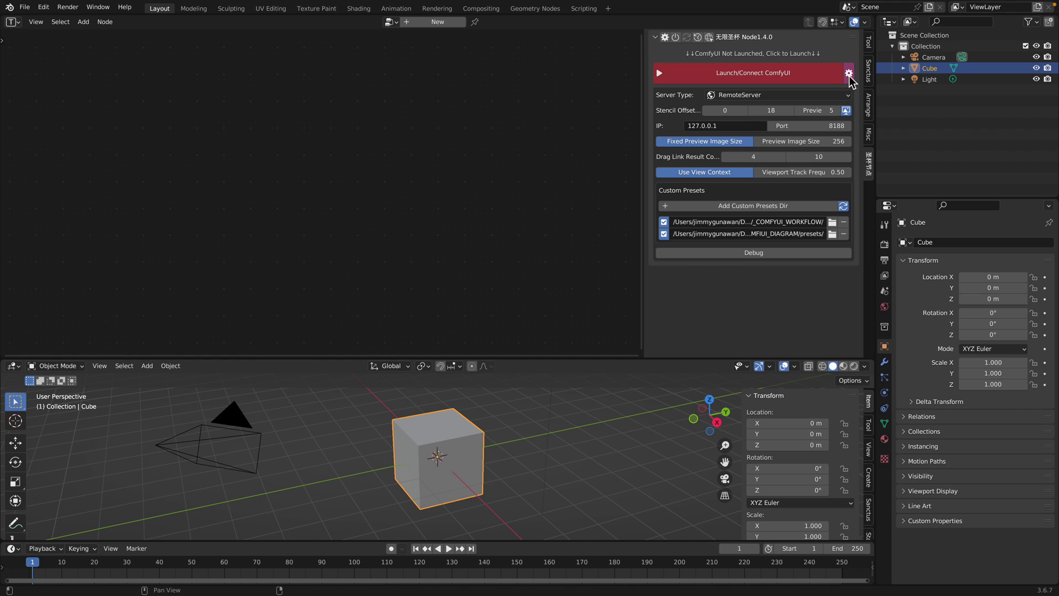
{"action": "left_click", "coordinate": [748, 97]}
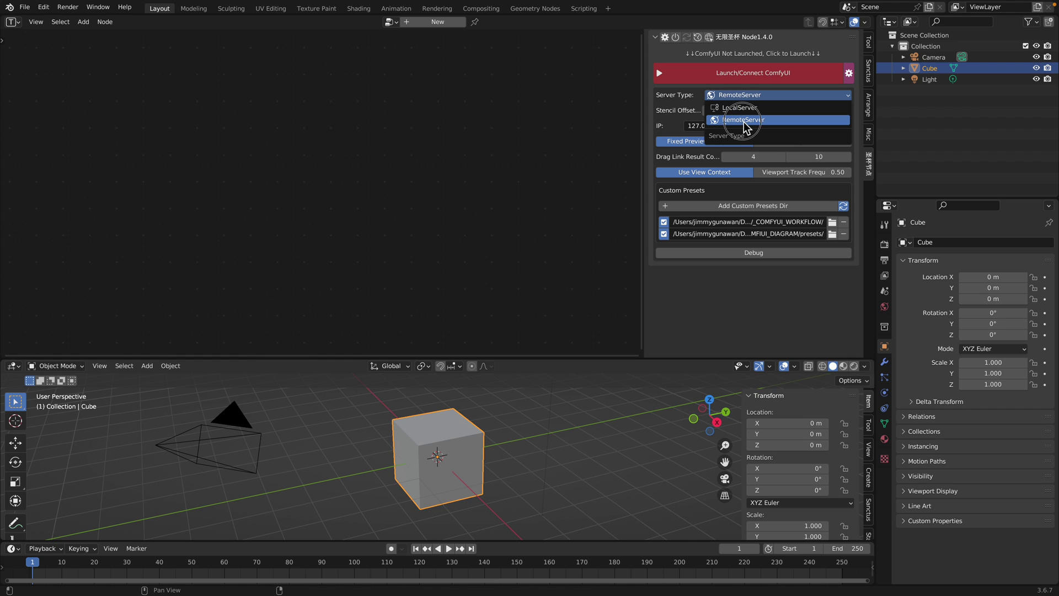
{"action": "left_click", "coordinate": [742, 120]}
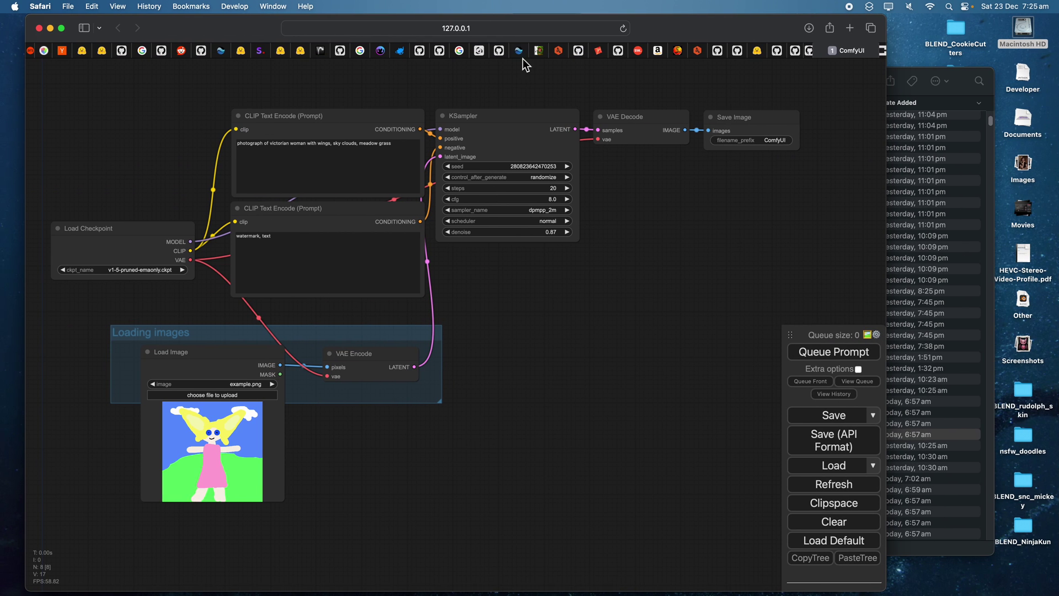
Switch to Safari and check the full address and port of the running ComfyUI page.
{"action": "left_click", "coordinate": [503, 28]}
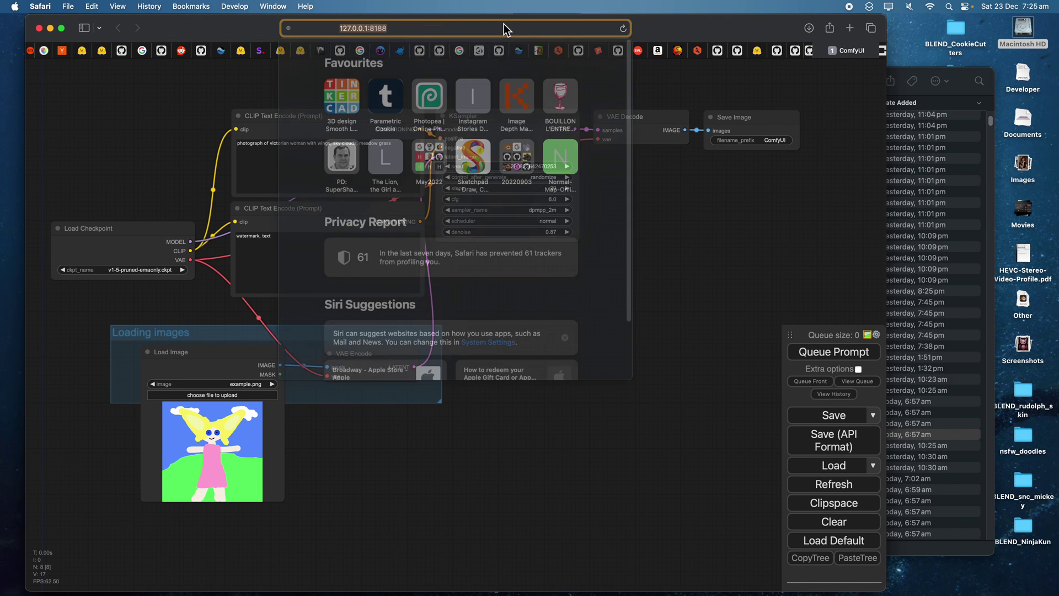
{"action": "left_click", "coordinate": [339, 28]}
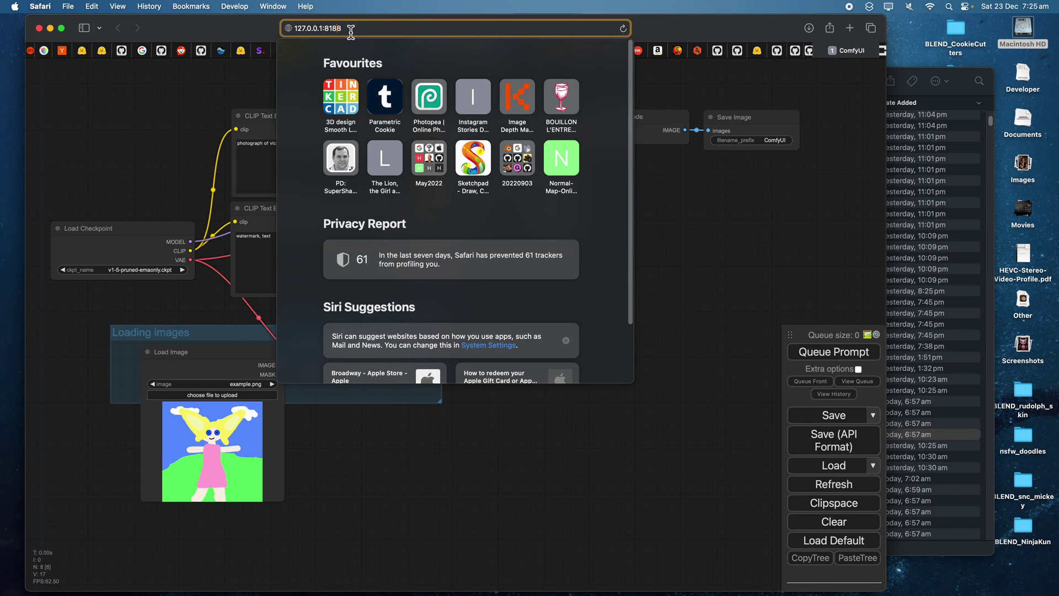
{"action": "left_click", "coordinate": [199, 85]}
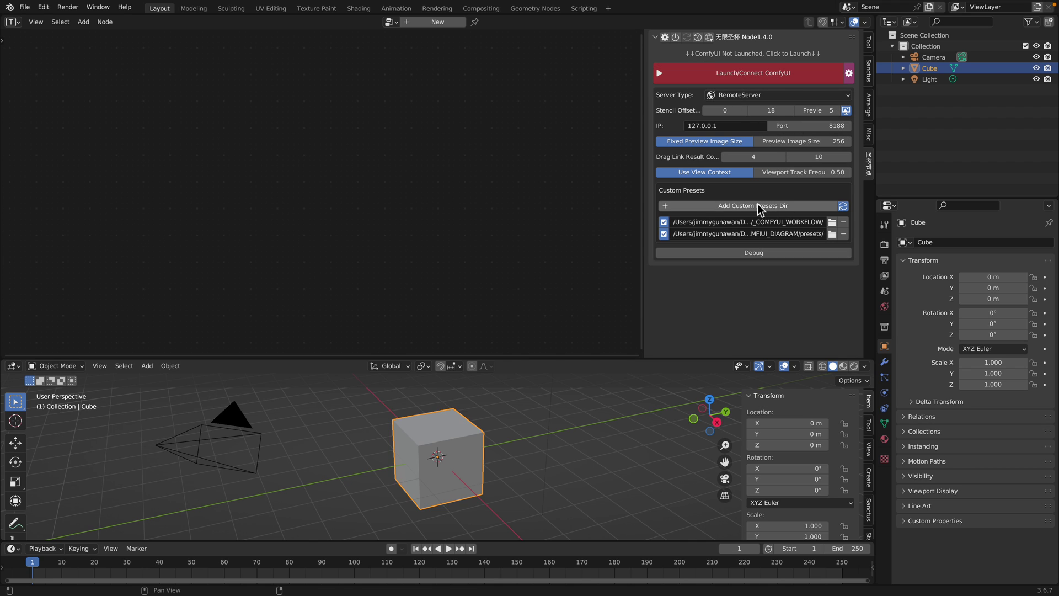
In Blender, remove the _COMFYUI_WORKFLOW custom presets folder and shorten the remaining presets path to end at Downloads/_COMFIUI_DIAGRAM/.
{"action": "left_click_drag", "start_coordinate": [641, 193], "coordinate": [555, 178]}
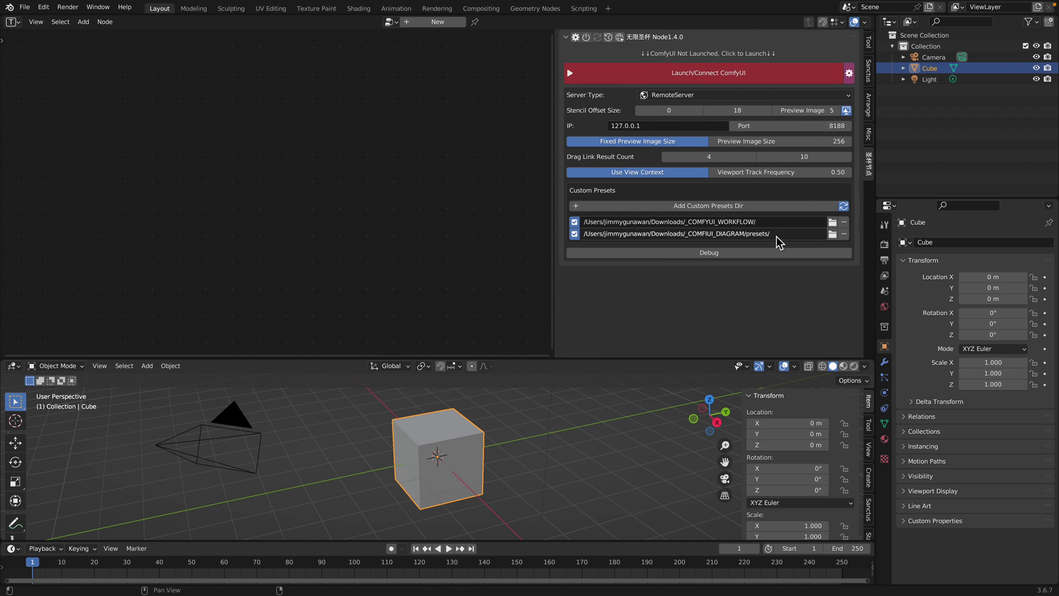
{"action": "left_click", "coordinate": [844, 228]}
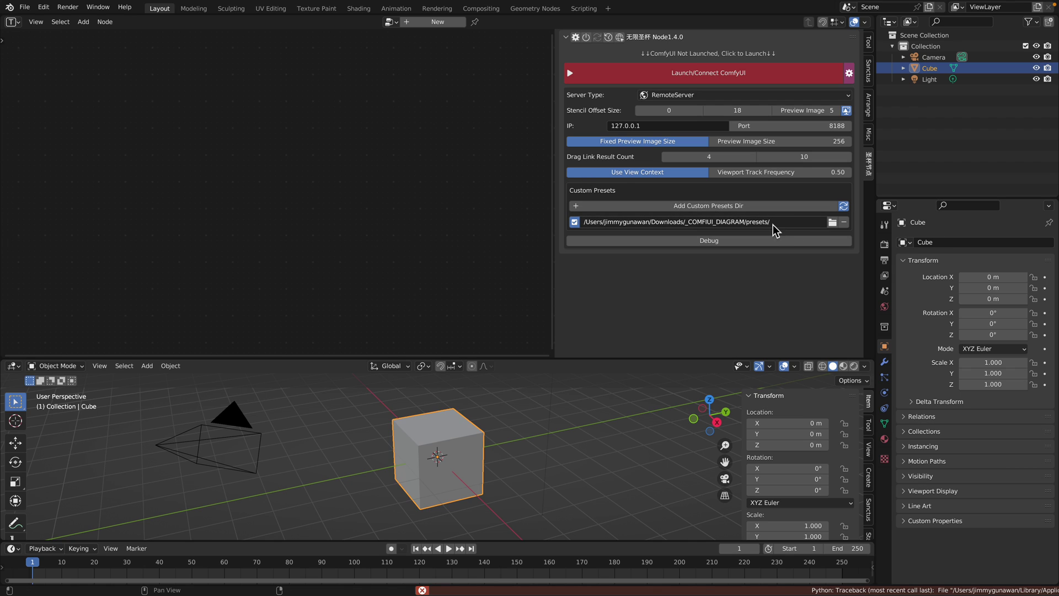
{"action": "left_click", "coordinate": [774, 225]}
{"action": "left_click", "coordinate": [774, 224]}
{"action": "left_click_drag", "start_coordinate": [747, 223], "coordinate": [808, 229]}
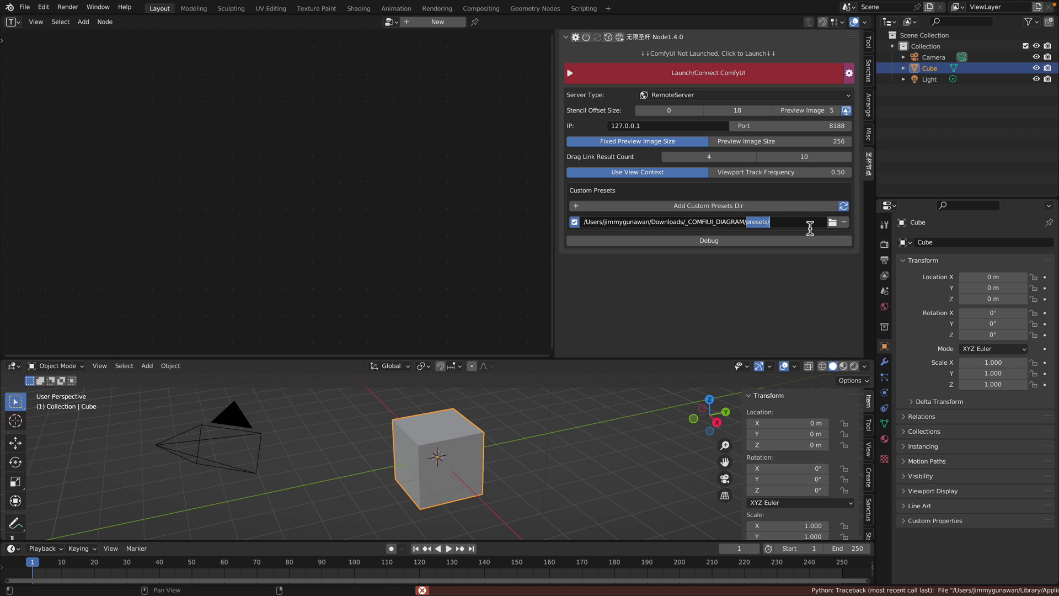
{"action": "key", "text": "BackSpace"}
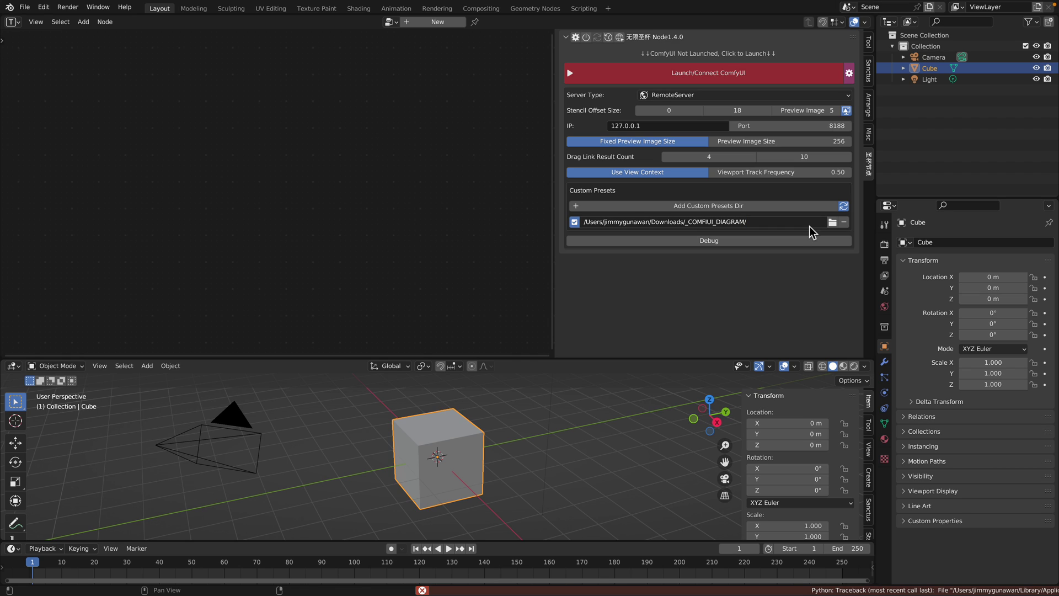
{"action": "key", "text": "Return"}
Connect the add-on to ComfyUI, enlarge the node canvas and create a new ComfyUI node tree.
{"action": "left_click", "coordinate": [789, 78]}
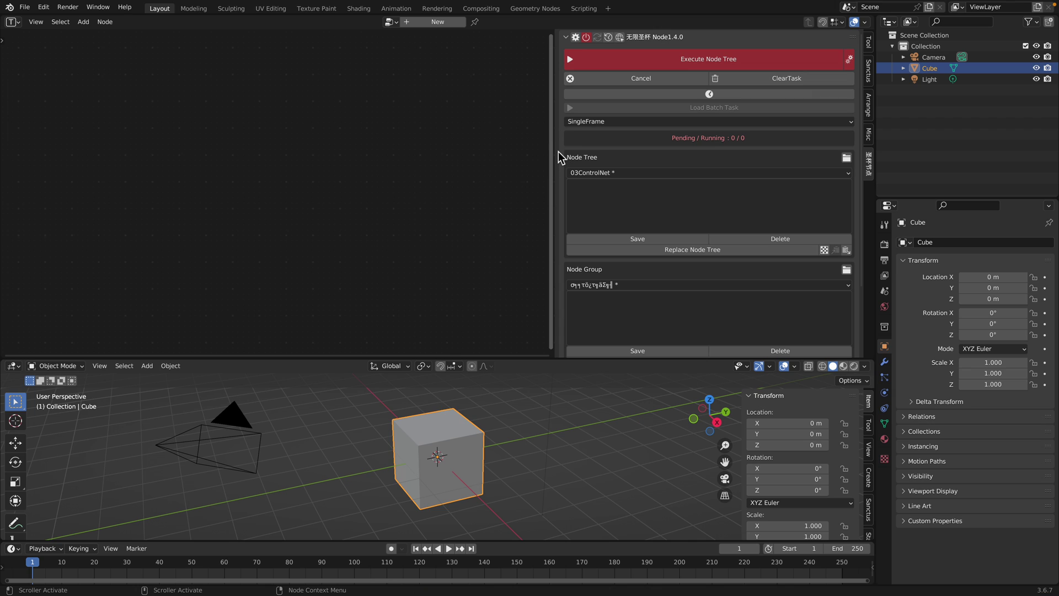
{"action": "left_click_drag", "start_coordinate": [558, 153], "coordinate": [647, 154]}
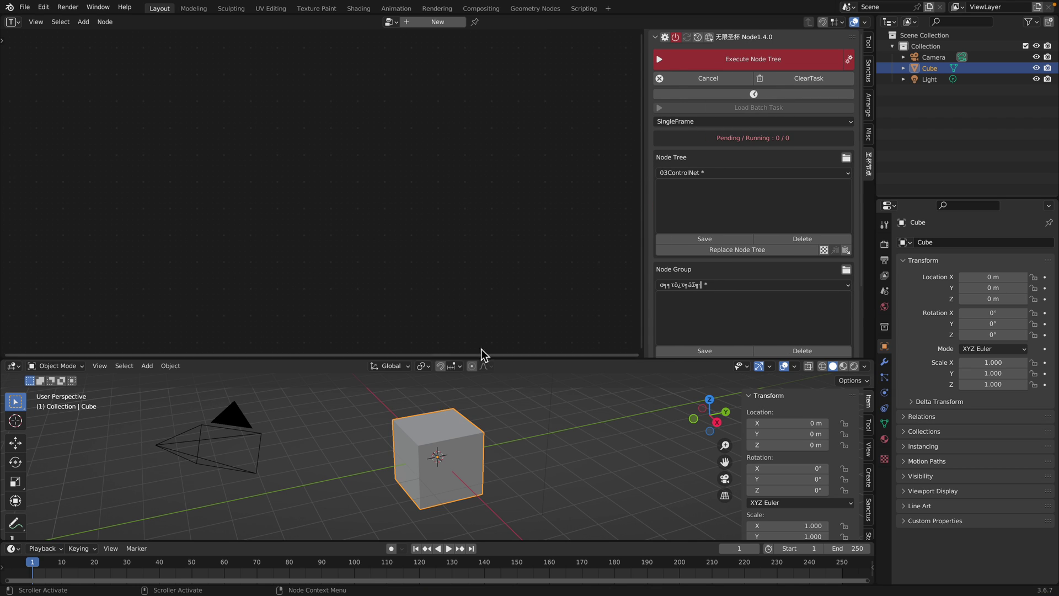
{"action": "left_click_drag", "start_coordinate": [513, 362], "coordinate": [496, 387]}
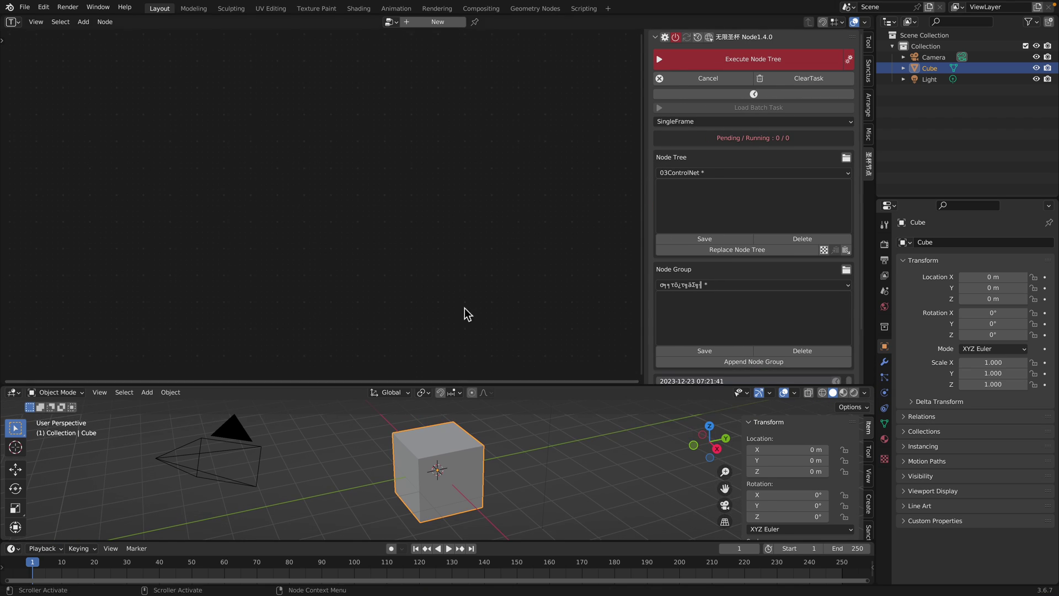
{"action": "left_click", "coordinate": [423, 23]}
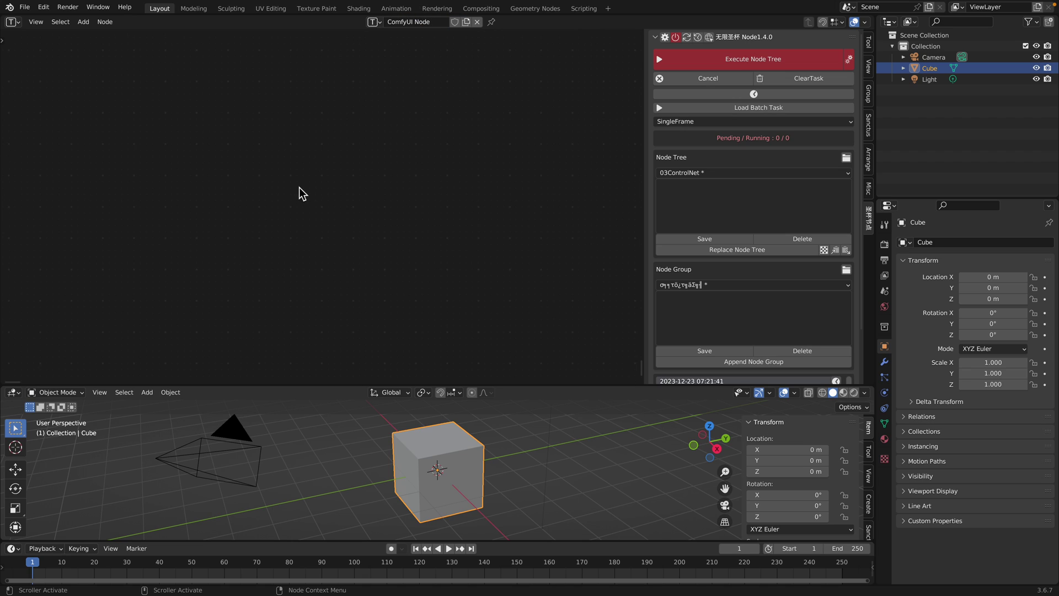
Save the Blender file on the Desktop as comfyUI_001.blend.
{"action": "left_click", "coordinate": [24, 8]}
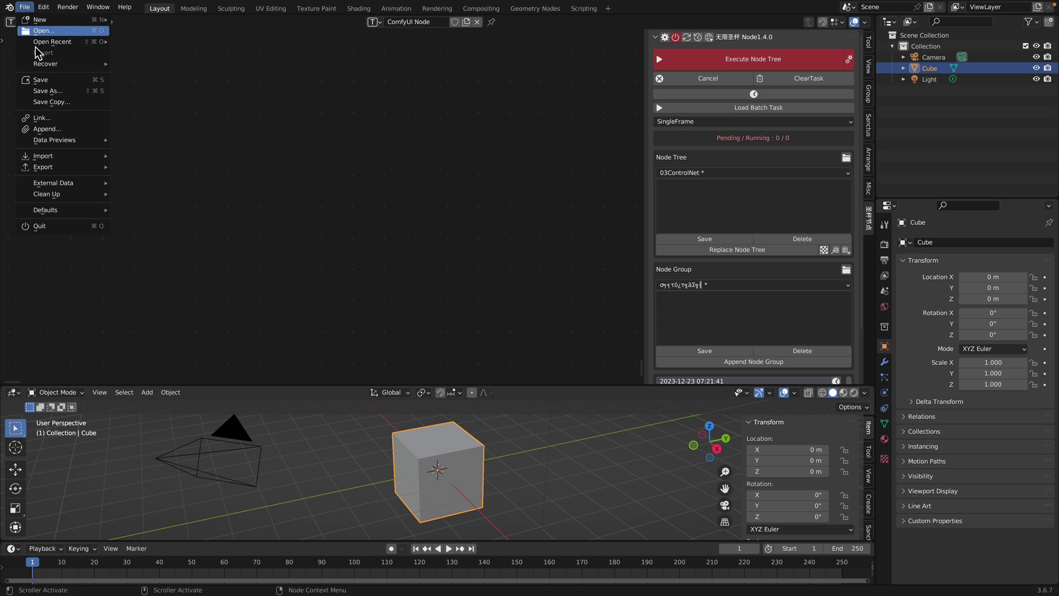
{"action": "left_click", "coordinate": [64, 98]}
{"action": "left_click", "coordinate": [382, 532]}
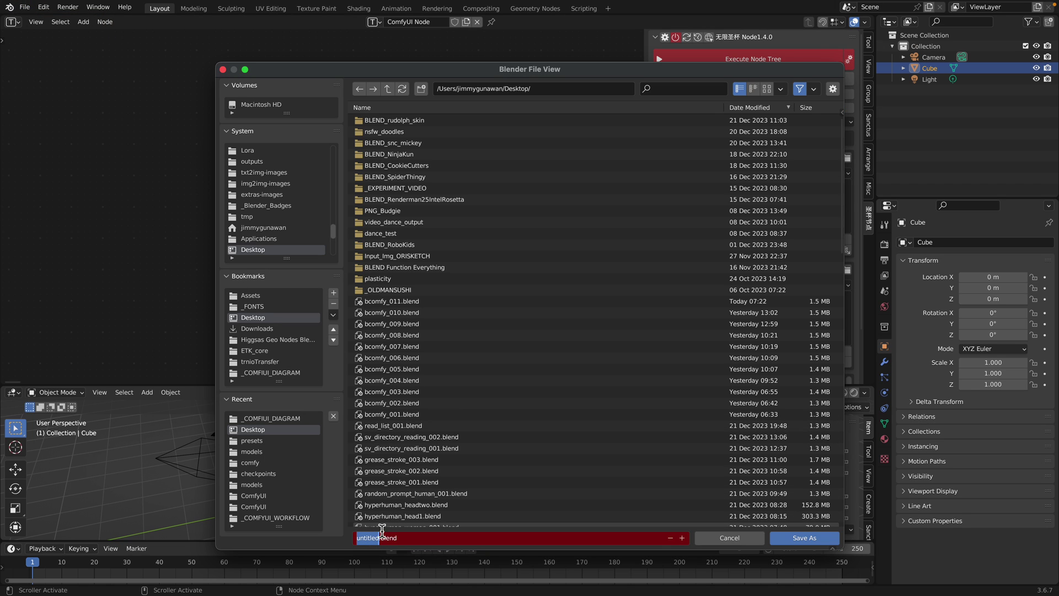
{"action": "type", "text": "comfyUI_001"}
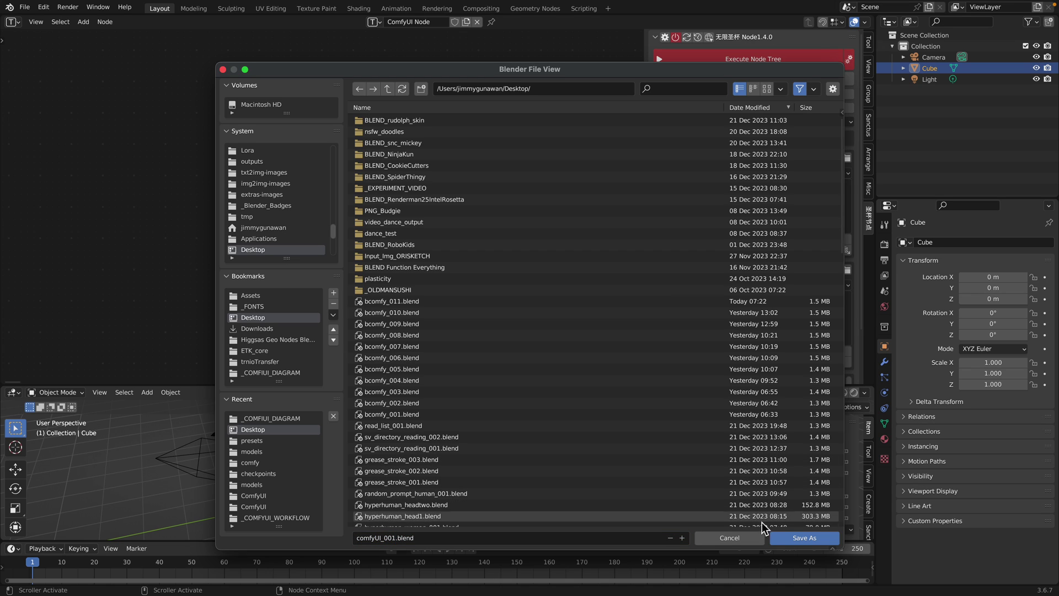
{"action": "key", "text": "Return"}
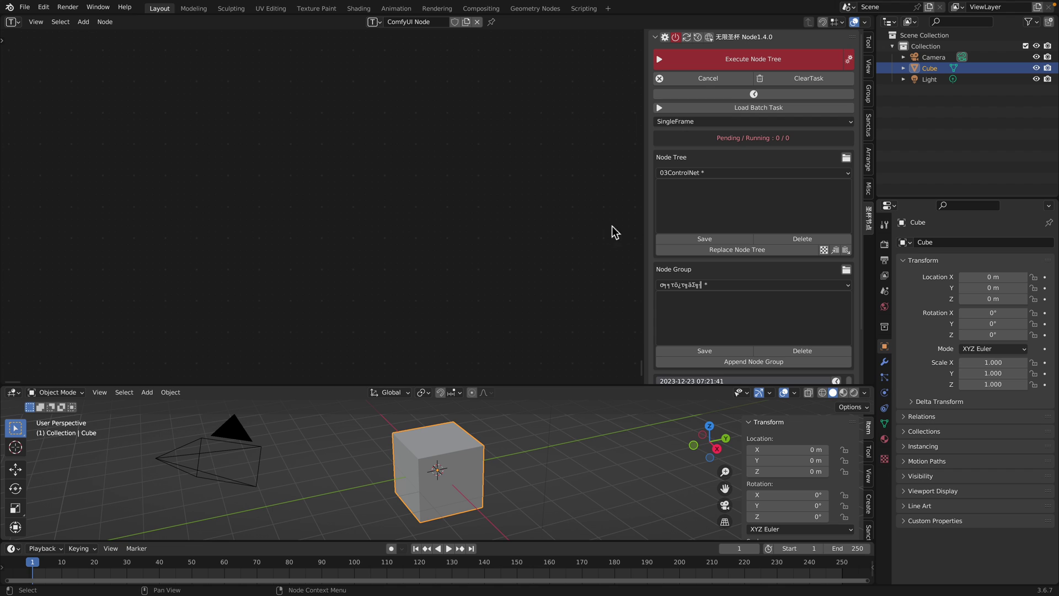
Set the Node Tree presets directory to presets [_COMFIUI_DIAGRAM] and look through its presets without loading one.
{"action": "left_click", "coordinate": [704, 285]}
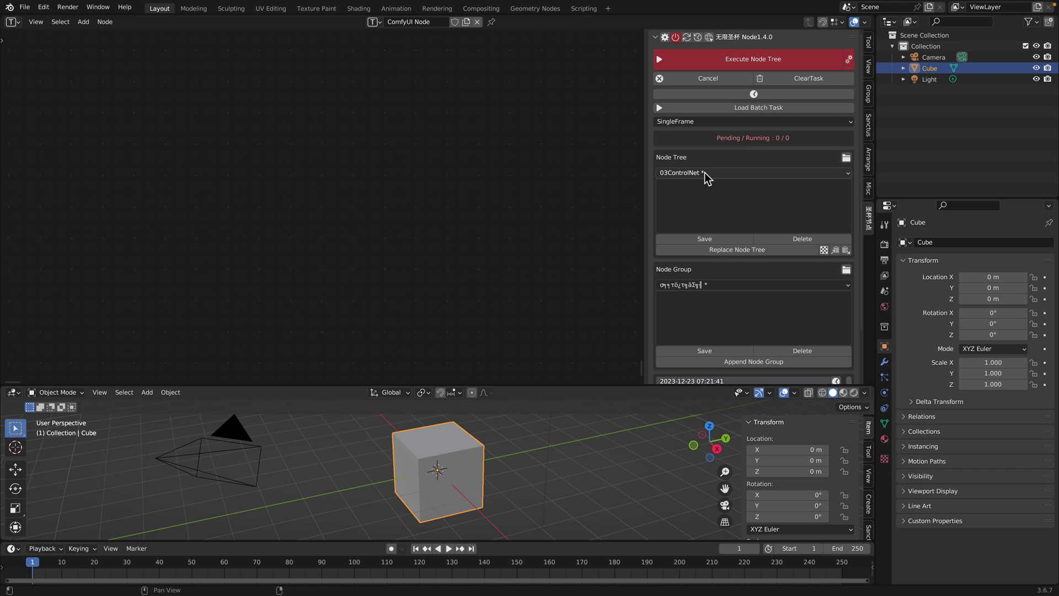
{"action": "left_click", "coordinate": [708, 175]}
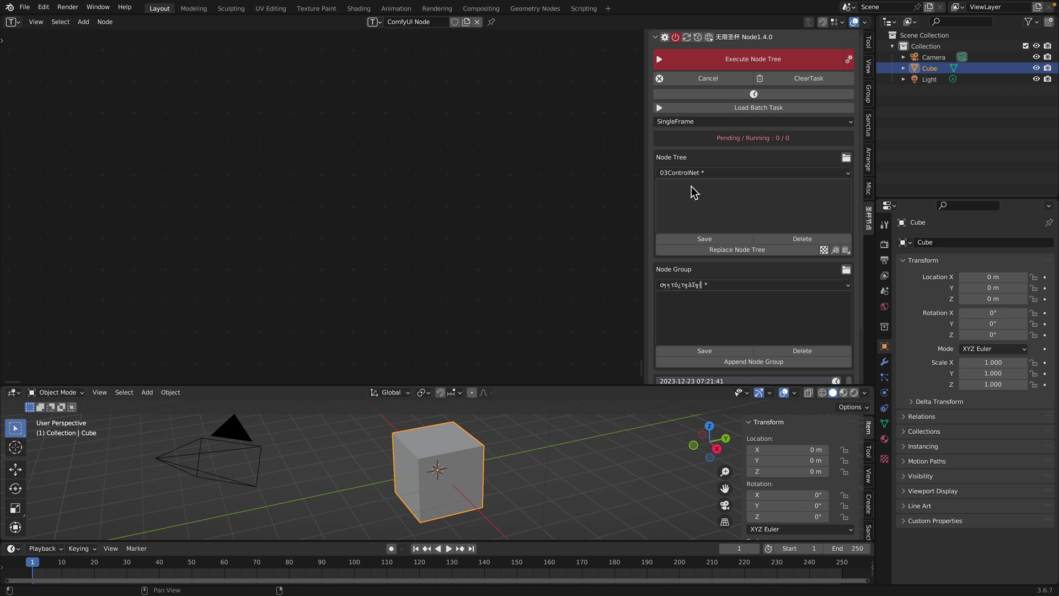
{"action": "left_click", "coordinate": [692, 174]}
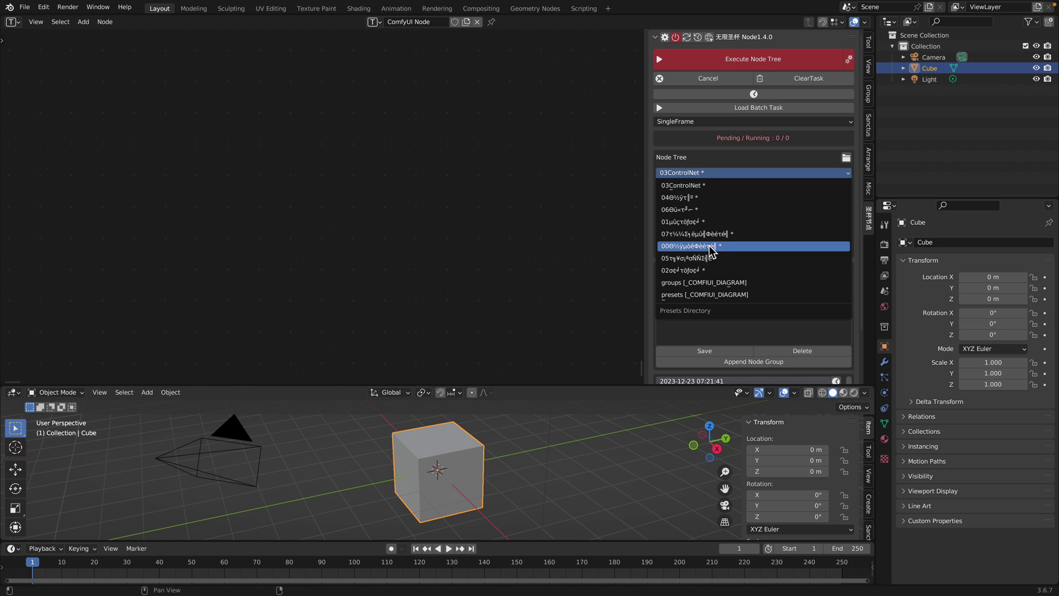
{"action": "left_click", "coordinate": [709, 294]}
{"action": "left_click", "coordinate": [710, 218]}
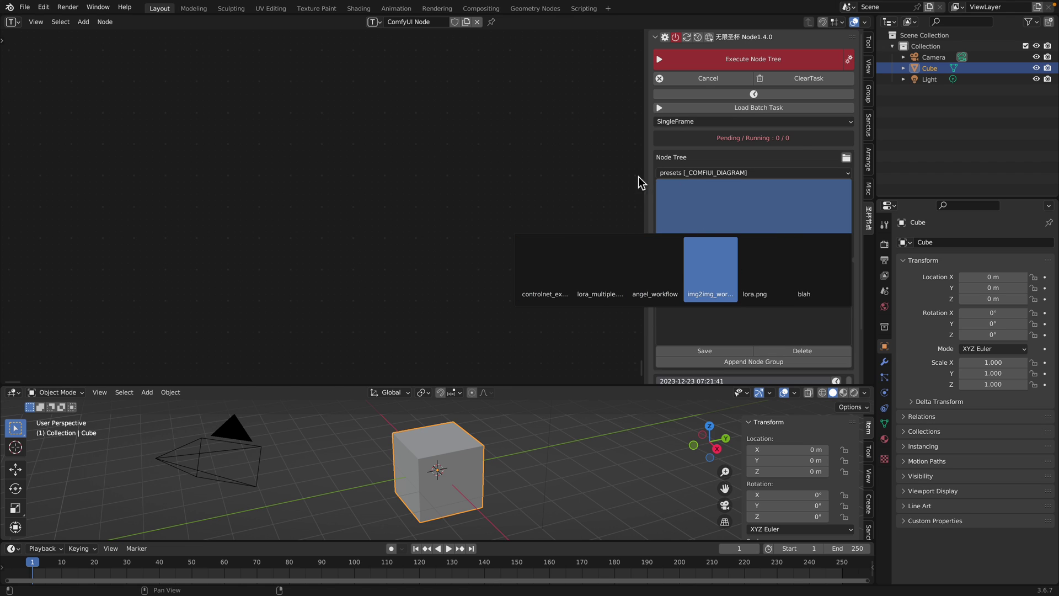
{"action": "left_click", "coordinate": [595, 162]}
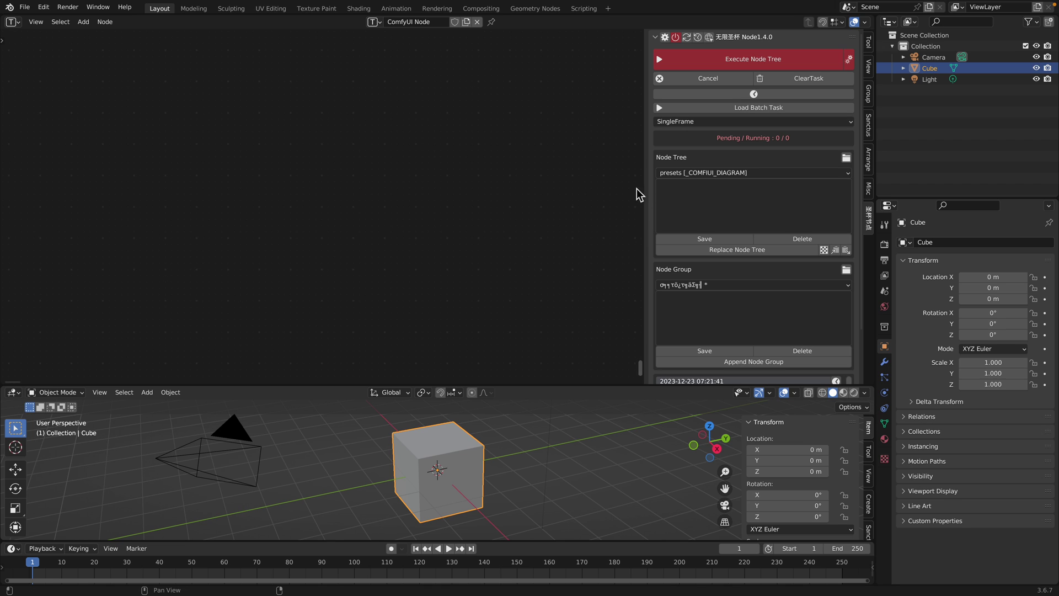
Review the img2img workflow's nodes and connections in Safari and return to Blender.
{"action": "key", "text": "ctrl+Left"}
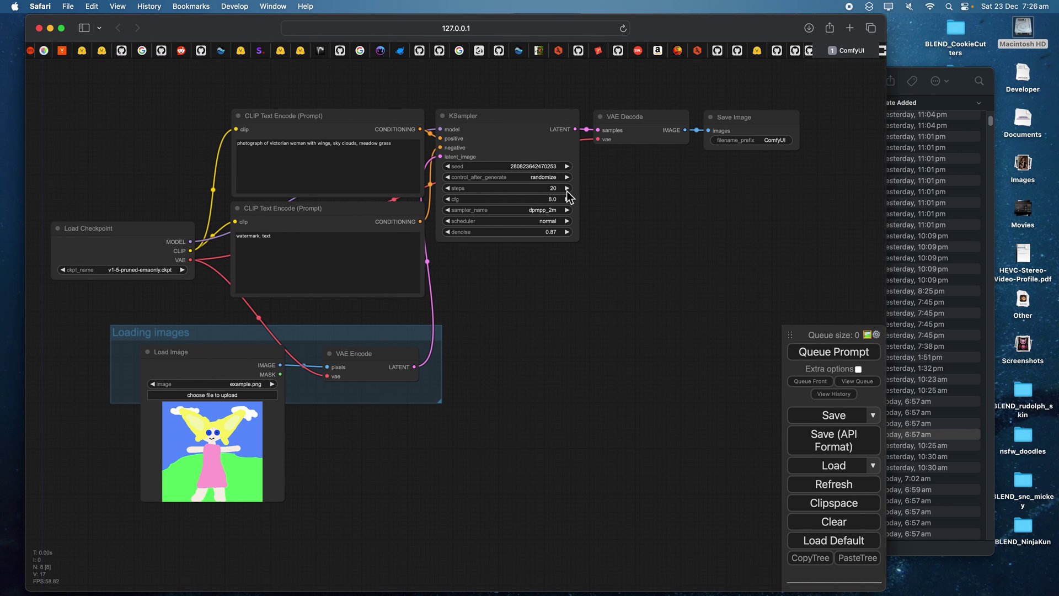
{"action": "left_click_drag", "start_coordinate": [567, 274], "coordinate": [575, 297]}
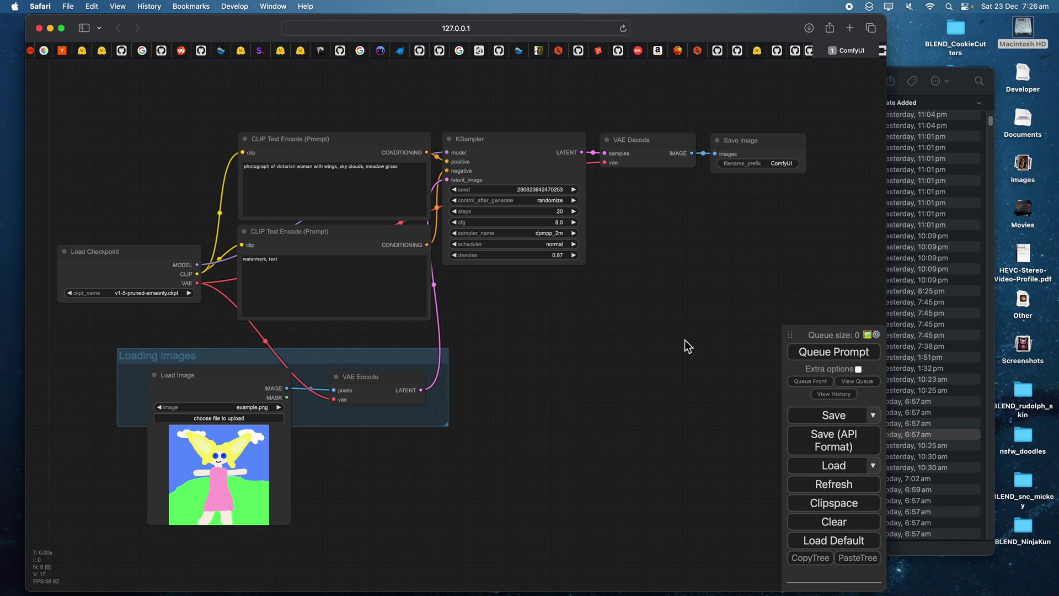
{"action": "left_click_drag", "start_coordinate": [670, 327], "coordinate": [666, 322]}
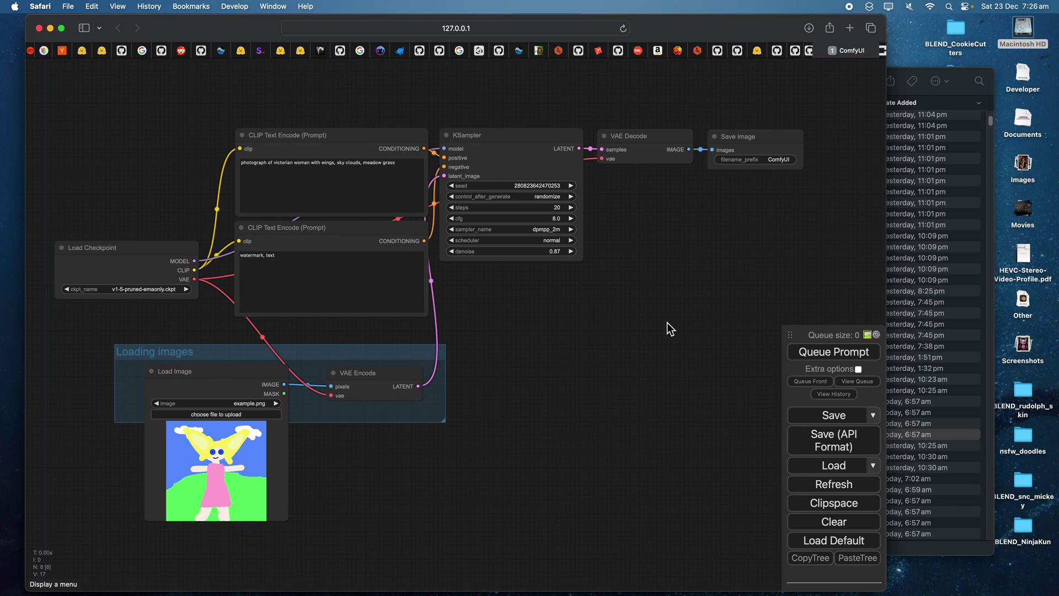
{"action": "key", "text": "ctrl+Right"}
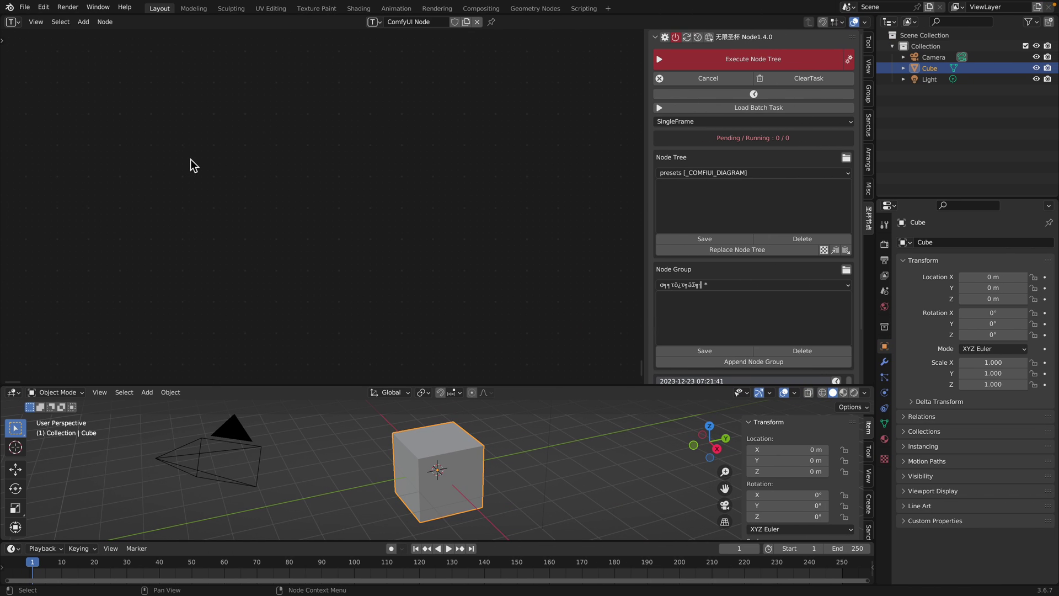
Add a KSampler node to the empty ComfyUI node tree.
{"action": "key", "text": "shift+a"}
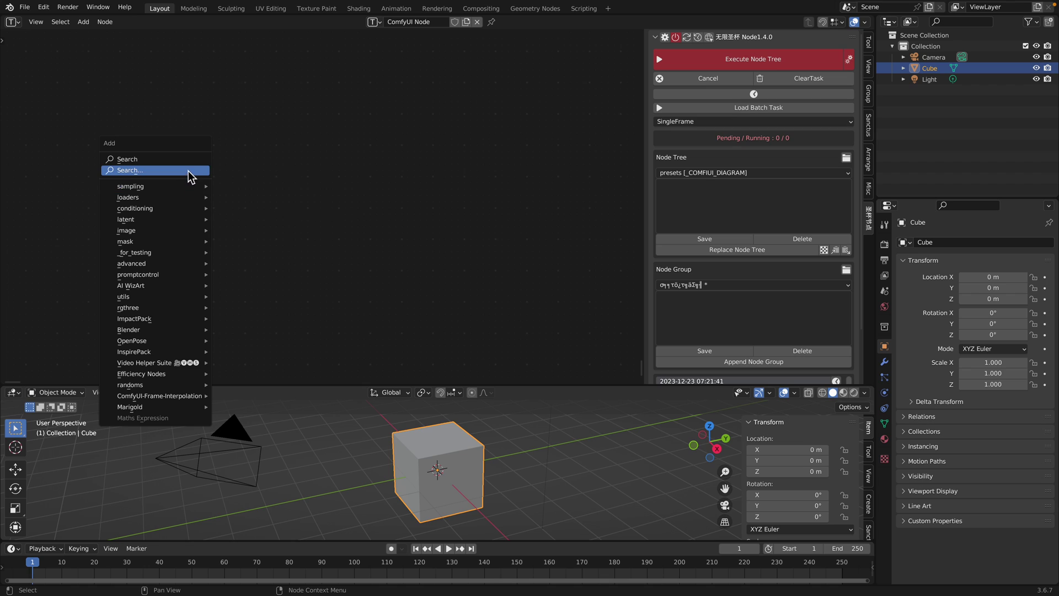
{"action": "left_click", "coordinate": [186, 160]}
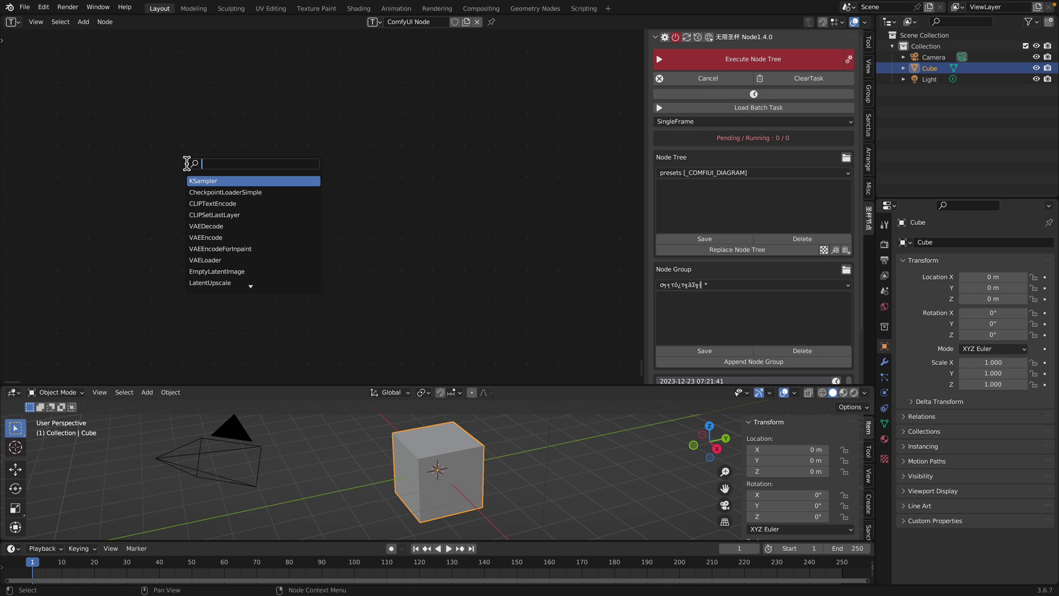
{"action": "key", "text": "Return"}
{"action": "left_click", "coordinate": [249, 142]}
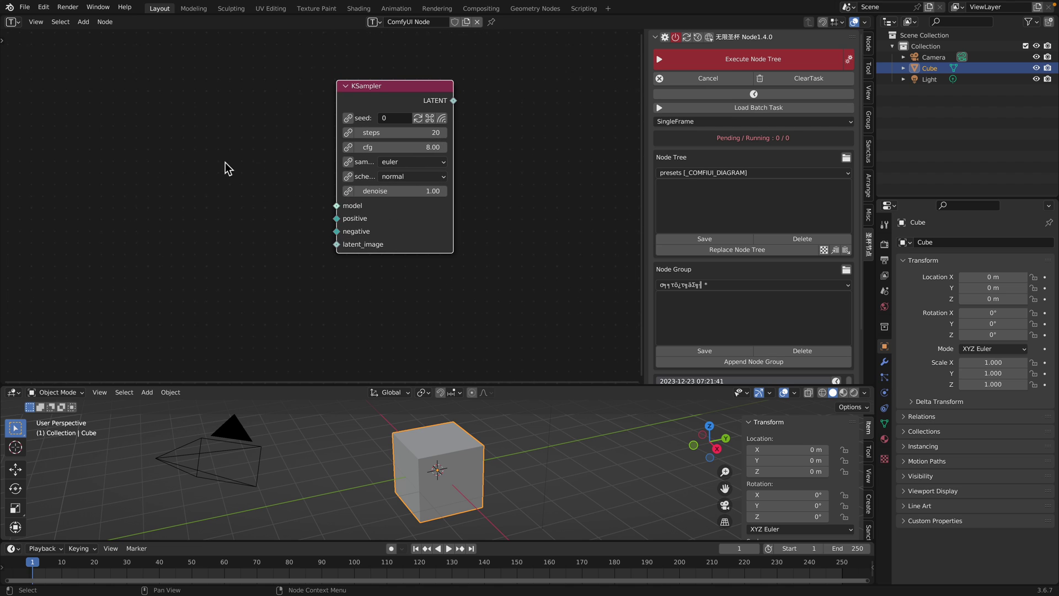
Add an EmptyLatentImage node to the lower left of the KSampler node.
{"action": "key", "text": "shift+a"}
{"action": "left_click", "coordinate": [184, 169]}
{"action": "type", "text": "model"}
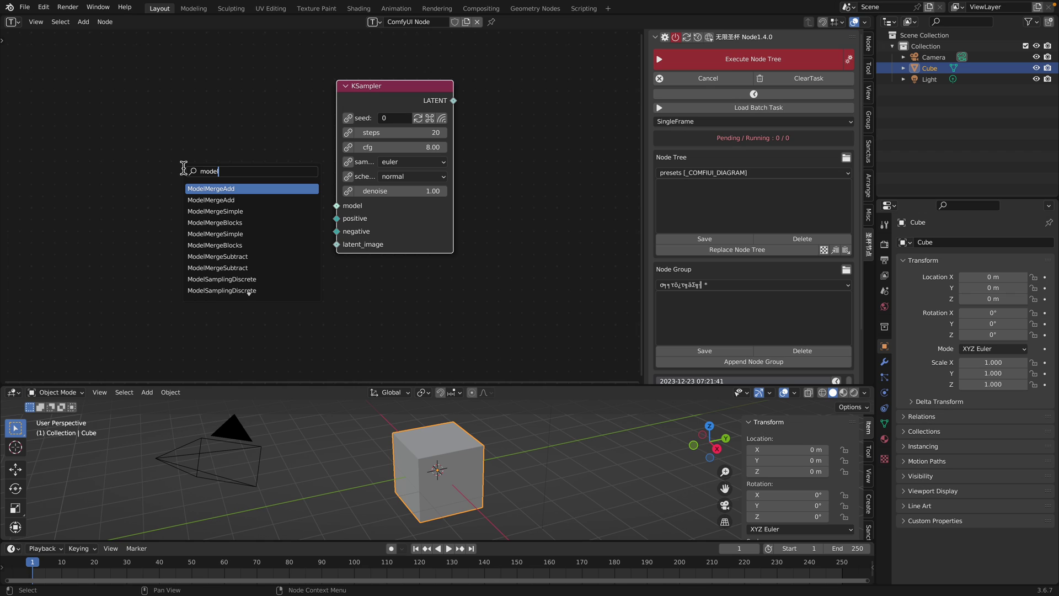
{"action": "key", "text": "ctrl+BackSpace"}
{"action": "type", "text": "loa"}
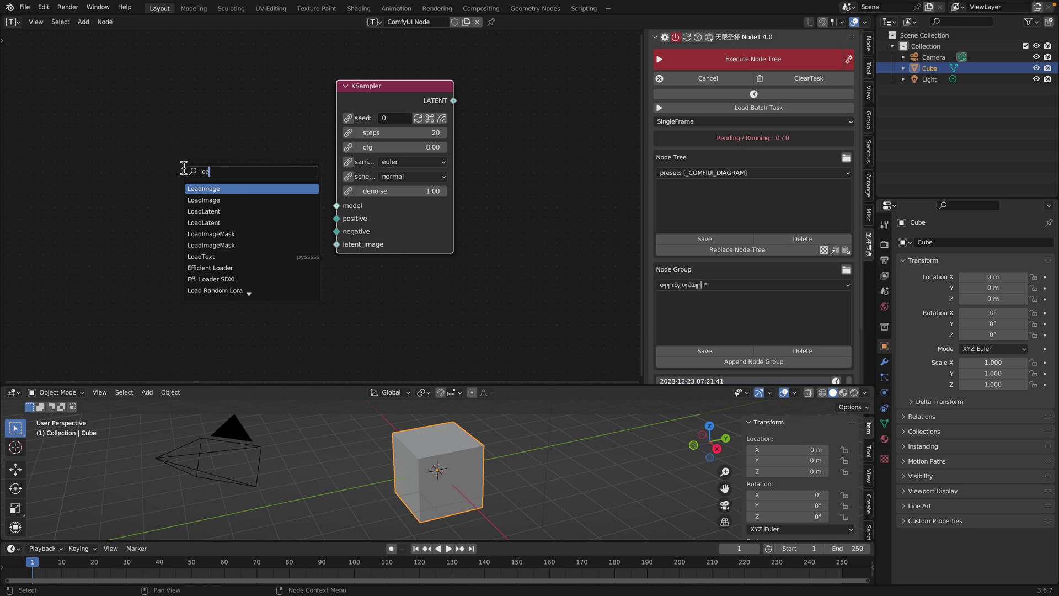
{"action": "type", "text": "d"}
{"action": "key", "text": "ctrl+BackSpace"}
{"action": "type", "text": "emp"}
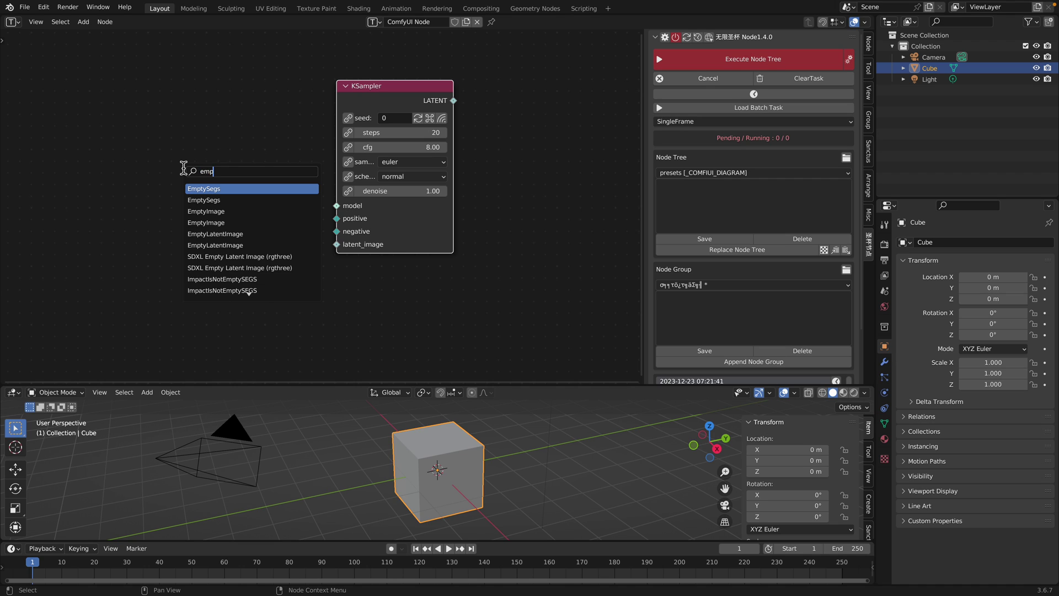
{"action": "key", "text": "Down"}
{"action": "key", "text": "Down"}
{"action": "key", "text": "Down"}
{"action": "key", "text": "Down"}
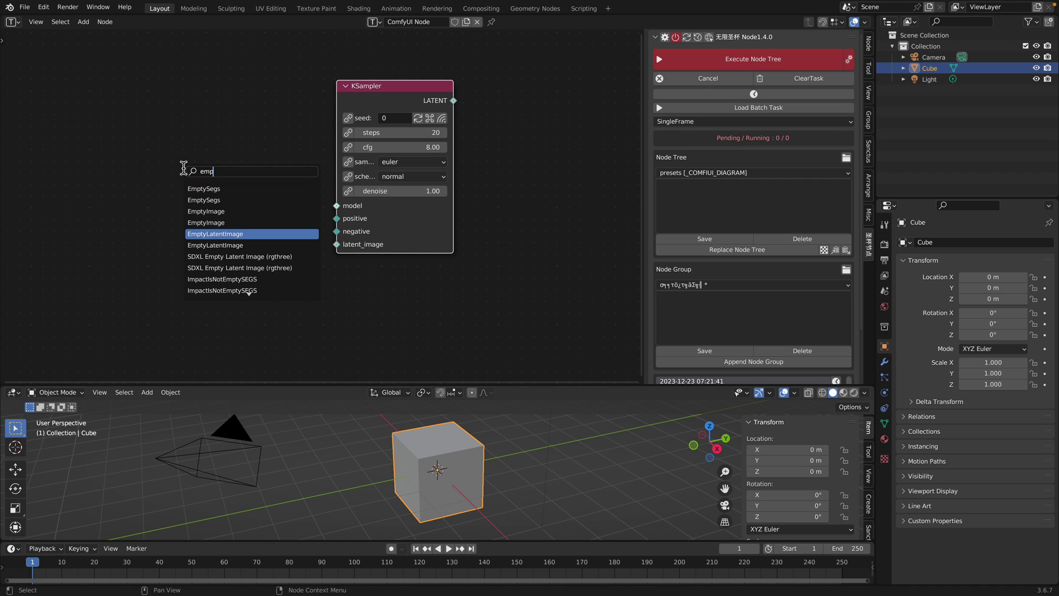
{"action": "key", "text": "Return"}
{"action": "left_click", "coordinate": [150, 223]}
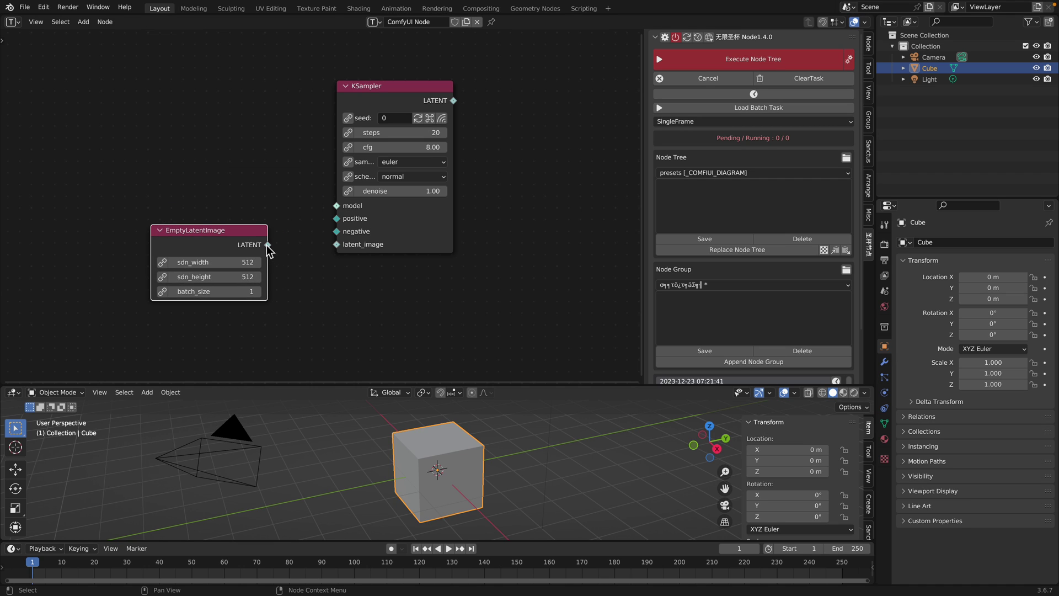
Link the EmptyLatentImage LATENT output to the KSampler latent_image input and move the EmptyLatentImage node lower.
{"action": "left_click_drag", "start_coordinate": [268, 246], "coordinate": [336, 244]}
{"action": "left_click_drag", "start_coordinate": [237, 230], "coordinate": [237, 279]}
{"action": "middle_click_drag", "start_coordinate": [145, 177], "coordinate": [197, 184]}
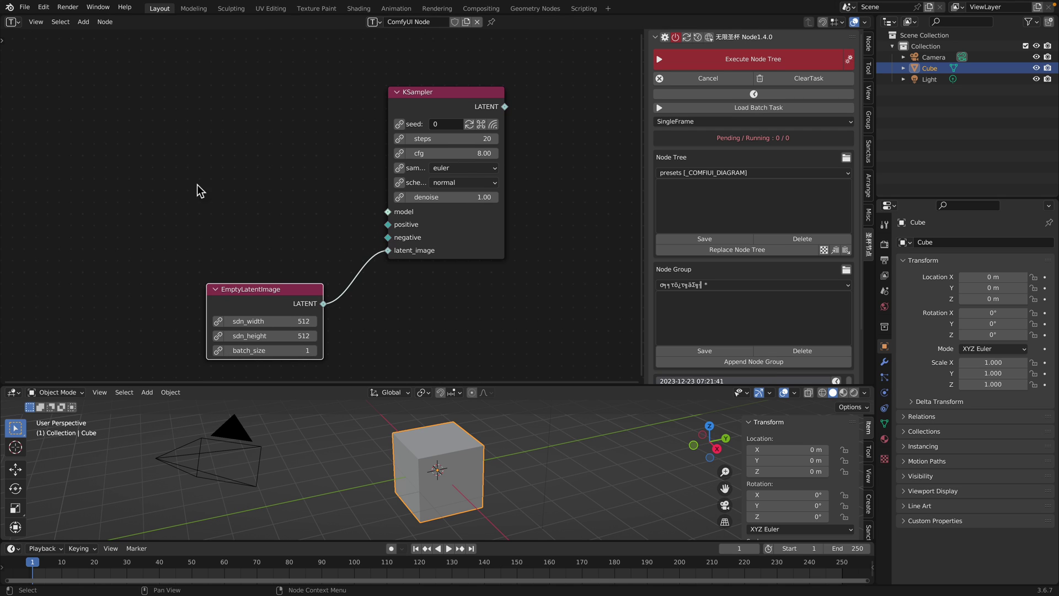
Add a CLIPTextEncode node to the left of the KSampler, above the EmptyLatentImage node.
{"action": "key", "text": "shift+a"}
{"action": "left_click", "coordinate": [184, 170]}
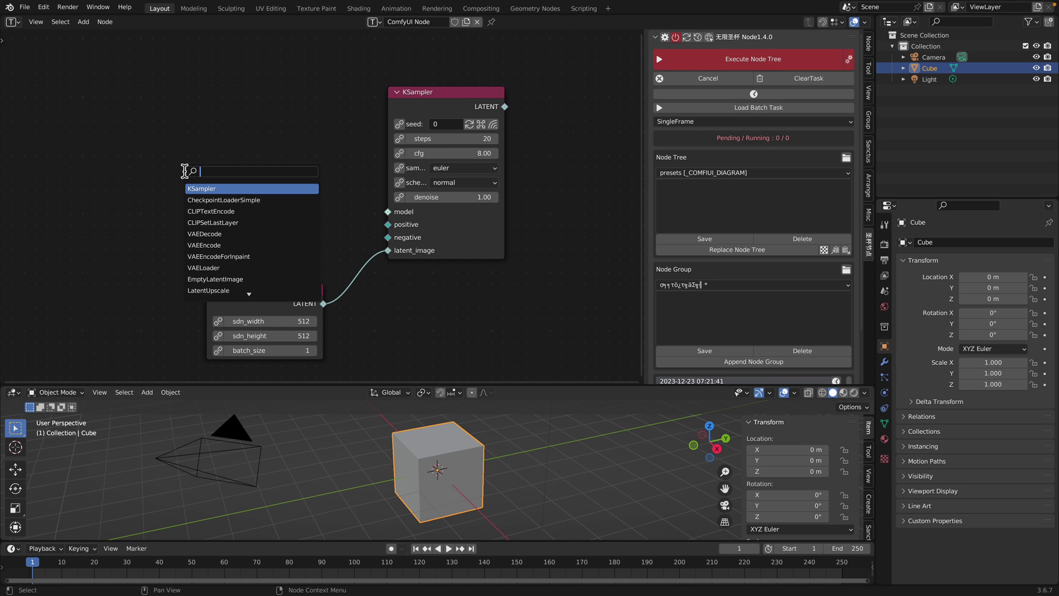
{"action": "type", "text": "clipte"}
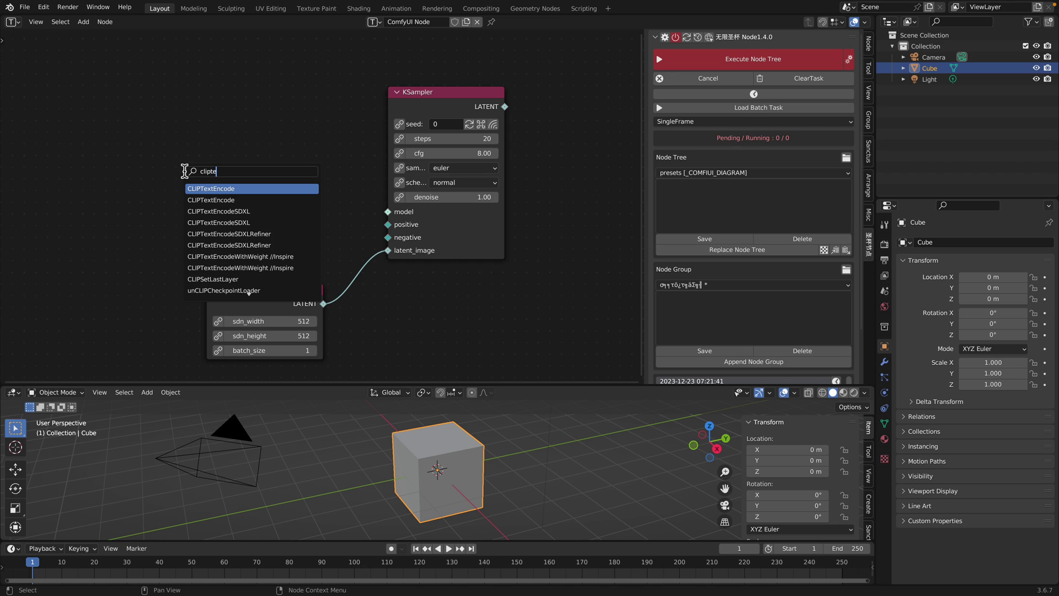
{"action": "key", "text": "Return"}
{"action": "left_click", "coordinate": [72, 141]}
Add a VAEDecode node to the lower right of the KSampler.
{"action": "key", "text": "shift+a"}
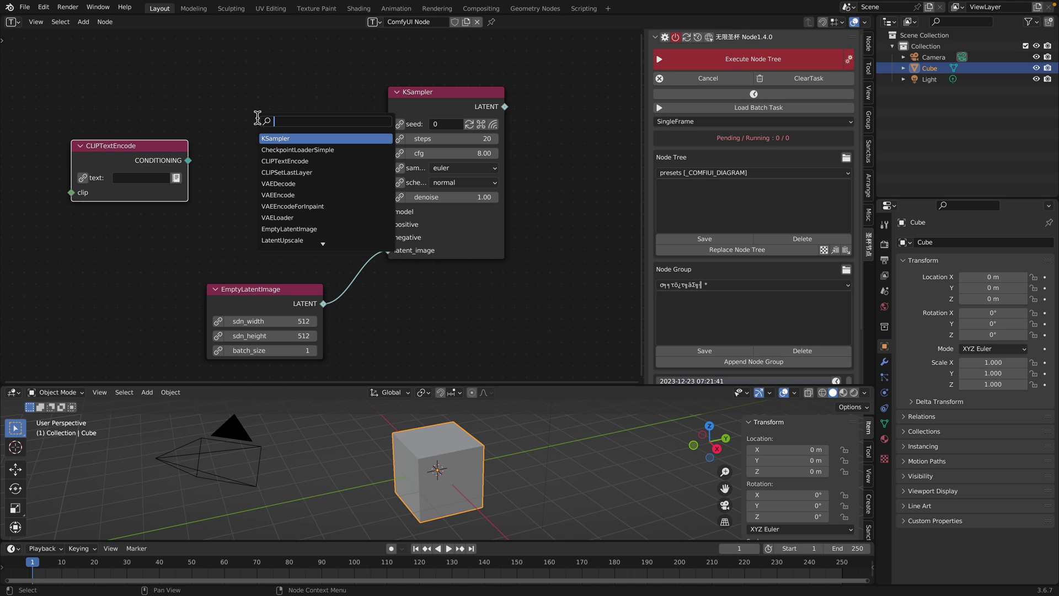
{"action": "type", "text": "va"}
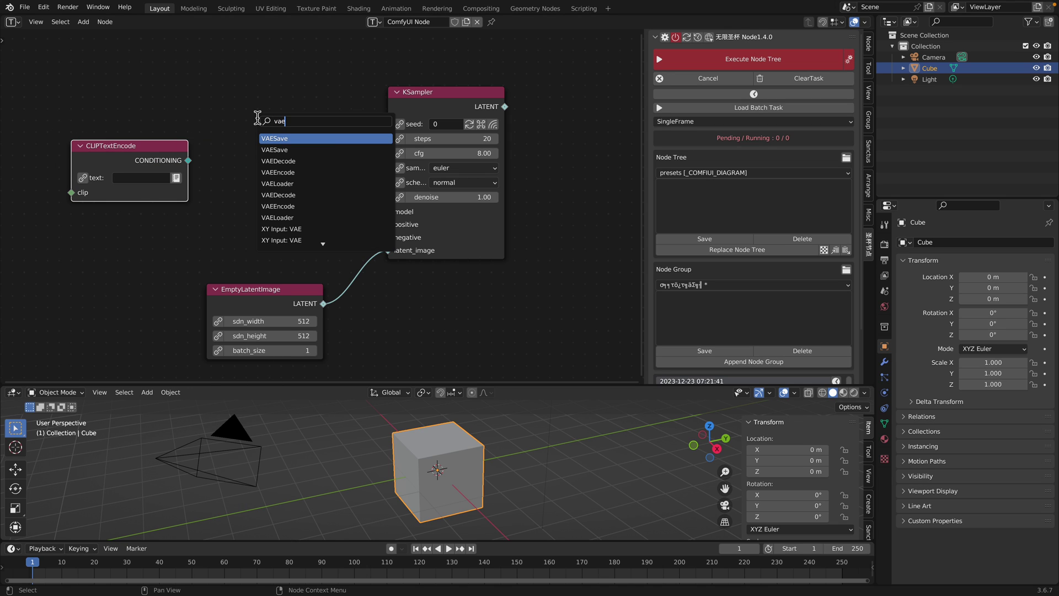
{"action": "type", "text": "e"}
{"action": "key", "text": "Down"}
{"action": "key", "text": "Down"}
{"action": "key", "text": "Up"}
{"action": "key", "text": "Return"}
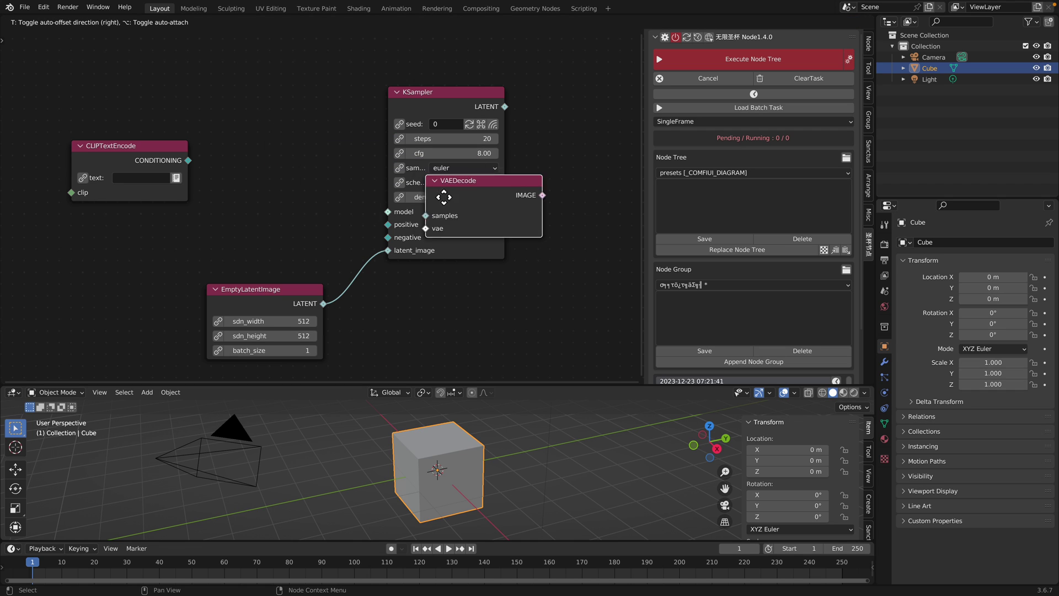
{"action": "left_click", "coordinate": [504, 309]}
Add a VAEEncode node below the KSampler, to the right of the EmptyLatentImage node.
{"action": "middle_click_drag", "start_coordinate": [563, 209], "coordinate": [476, 196]}
{"action": "key", "text": "shift+a"}
{"action": "type", "text": "v"}
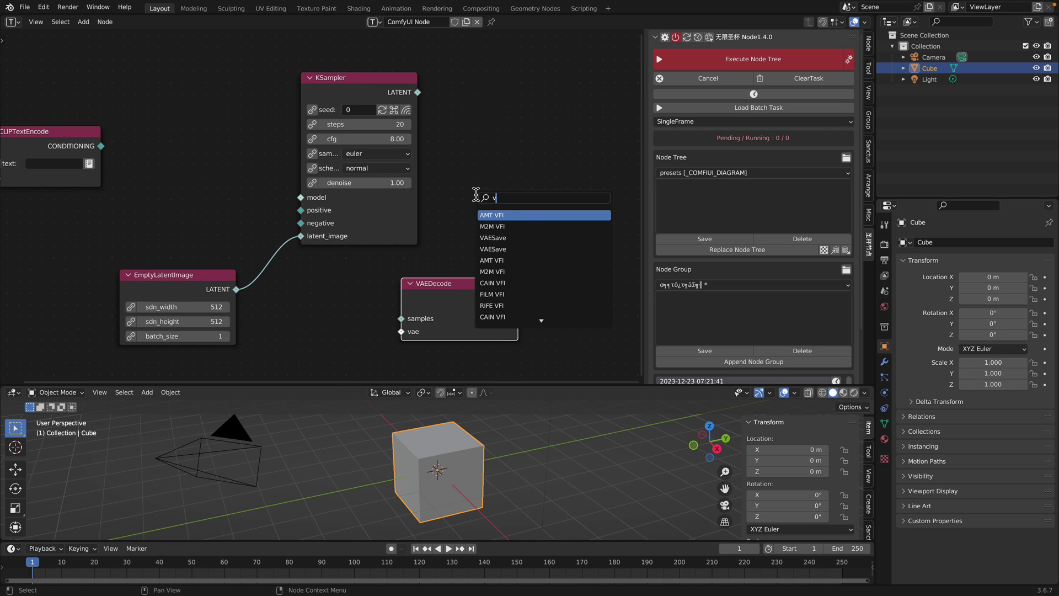
{"action": "type", "text": "aeen"}
{"action": "key", "text": "Return"}
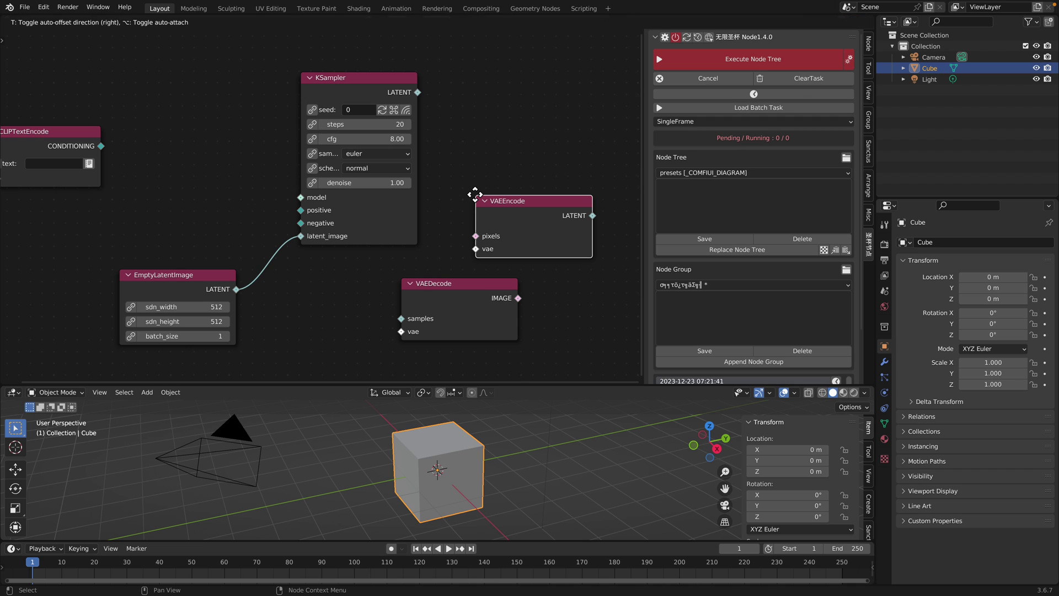
{"action": "left_click_drag", "start_coordinate": [523, 190], "coordinate": [323, 356]}
Rearrange the VAEDecode and VAEEncode nodes below the KSampler, with VAEDecode above VAEEncode.
{"action": "left_click_drag", "start_coordinate": [494, 285], "coordinate": [518, 245]}
{"action": "left_click_drag", "start_coordinate": [366, 343], "coordinate": [373, 351]}
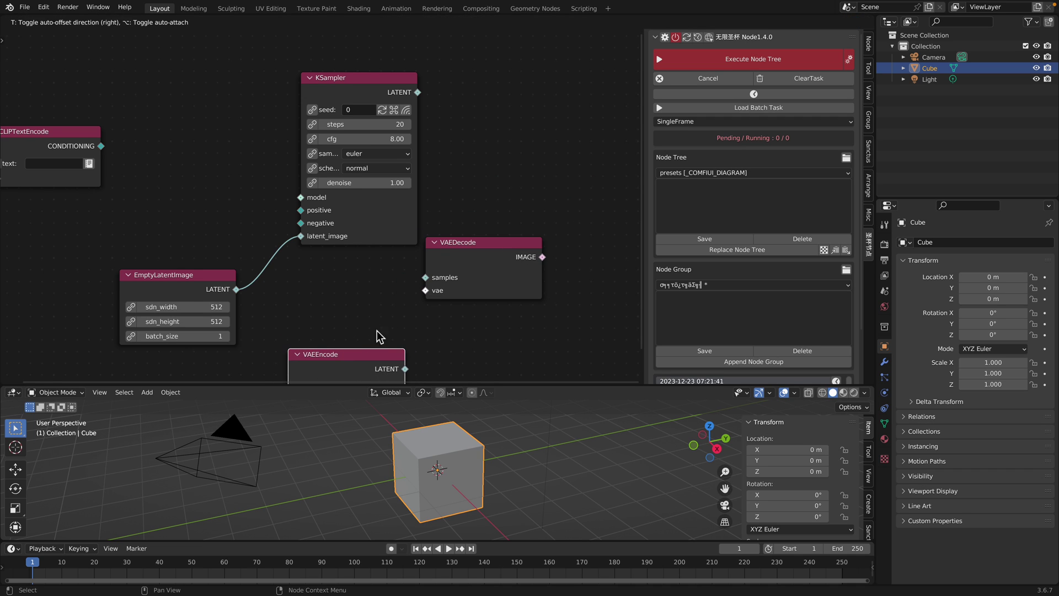
{"action": "scroll", "coordinate": [414, 284], "scroll_direction": "down", "scroll_amount": 1}
{"action": "left_click_drag", "start_coordinate": [473, 242], "coordinate": [415, 254]}
{"action": "left_click_drag", "start_coordinate": [382, 111], "coordinate": [380, 97]}
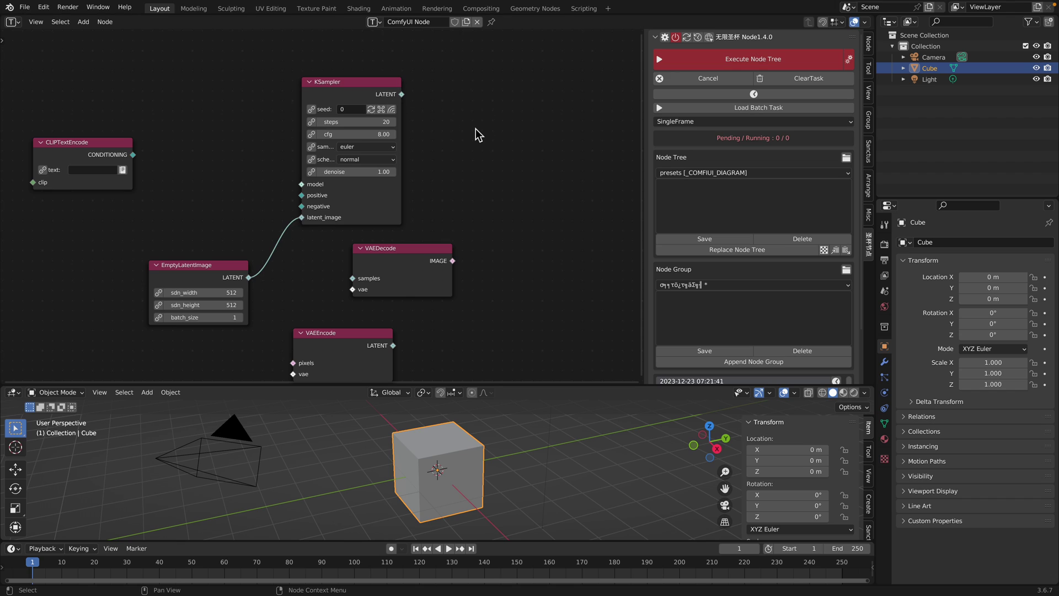
Add a SaveImage node to the right of the KSampler.
{"action": "double_click", "coordinate": [476, 128]}
{"action": "type", "text": "save"}
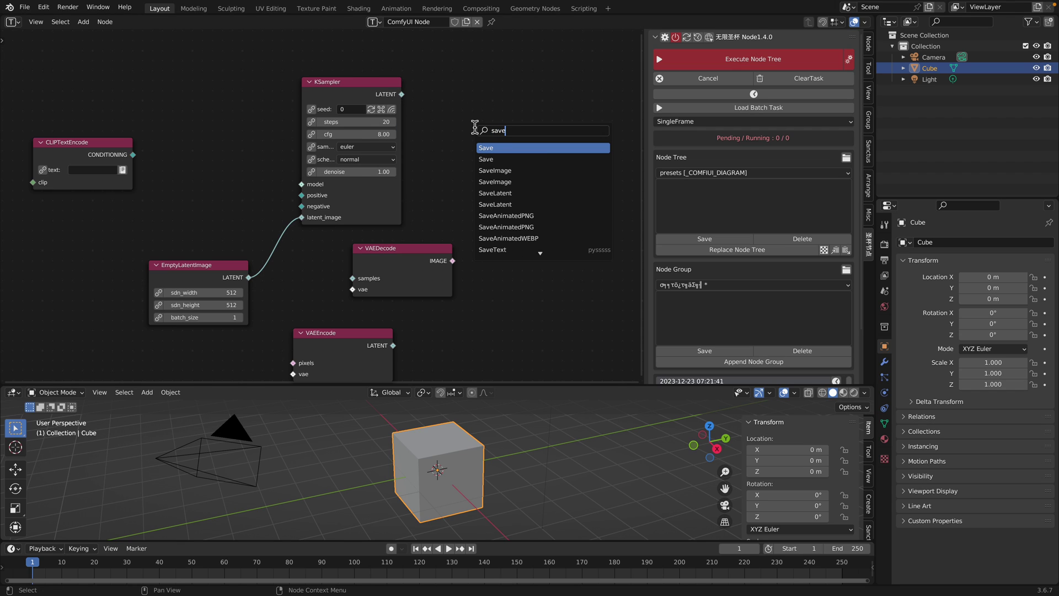
{"action": "key", "text": "Down"}
{"action": "key", "text": "Down"}
{"action": "key", "text": "Return"}
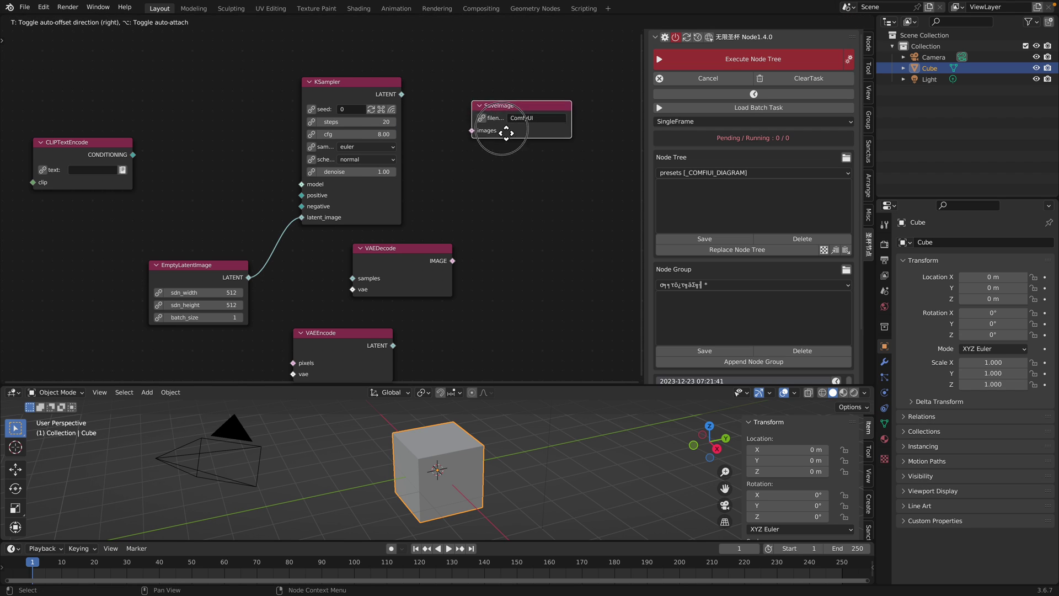
{"action": "left_click", "coordinate": [518, 164]}
Add a PreviewImage node above the SaveImage node.
{"action": "double_click", "coordinate": [488, 96]}
{"action": "type", "text": "orev"}
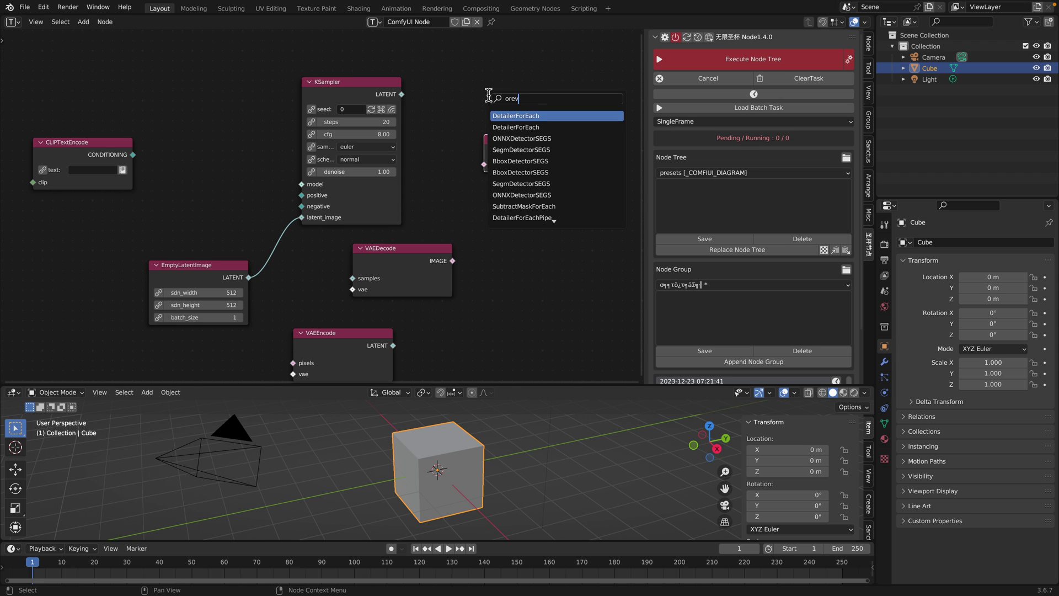
{"action": "key", "text": "BackSpace"}
{"action": "key", "text": "BackSpace"}
{"action": "key", "text": "BackSpace"}
{"action": "key", "text": "BackSpace"}
{"action": "type", "text": "prev"}
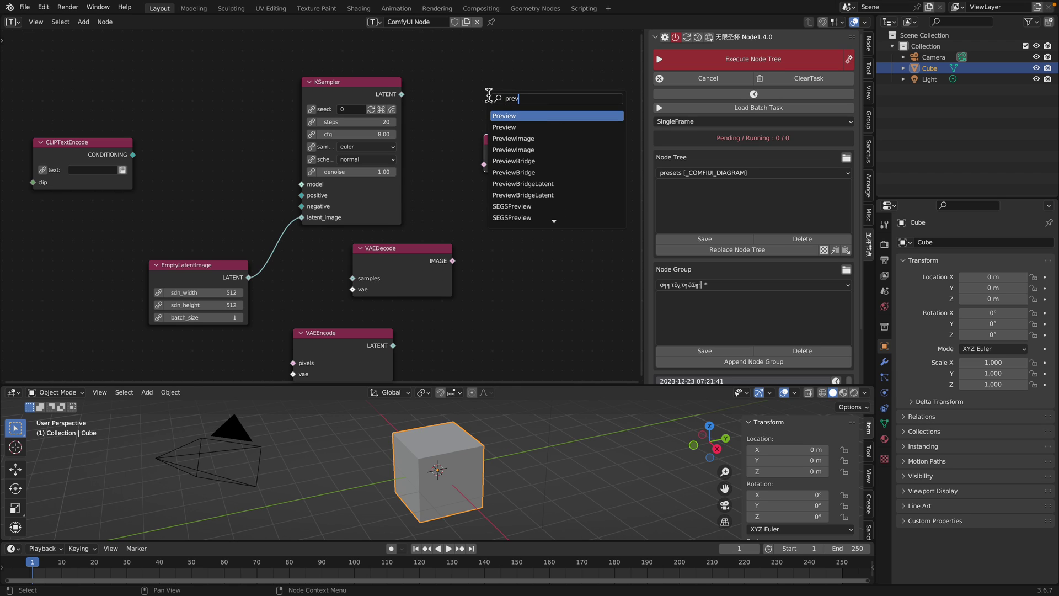
{"action": "key", "text": "Down"}
{"action": "key", "text": "Down"}
{"action": "key", "text": "Return"}
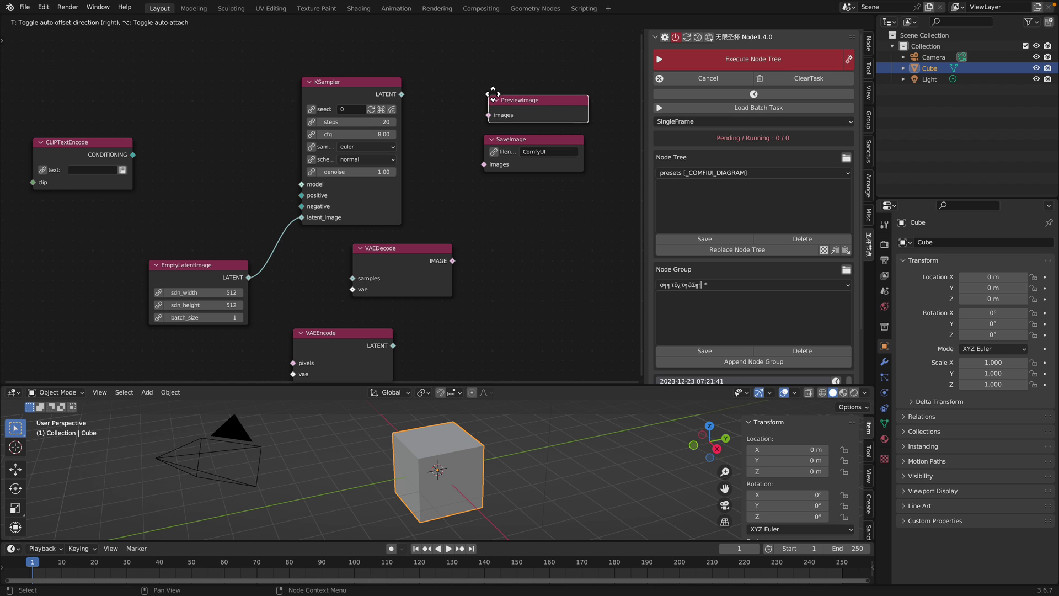
{"action": "left_click", "coordinate": [521, 107]}
Rearrange the nodes so VAEDecode sits between the KSampler and the PreviewImage and SaveImage nodes.
{"action": "scroll", "coordinate": [469, 142], "scroll_direction": "up", "scroll_amount": 1}
{"action": "left_click_drag", "start_coordinate": [414, 256], "coordinate": [504, 224]}
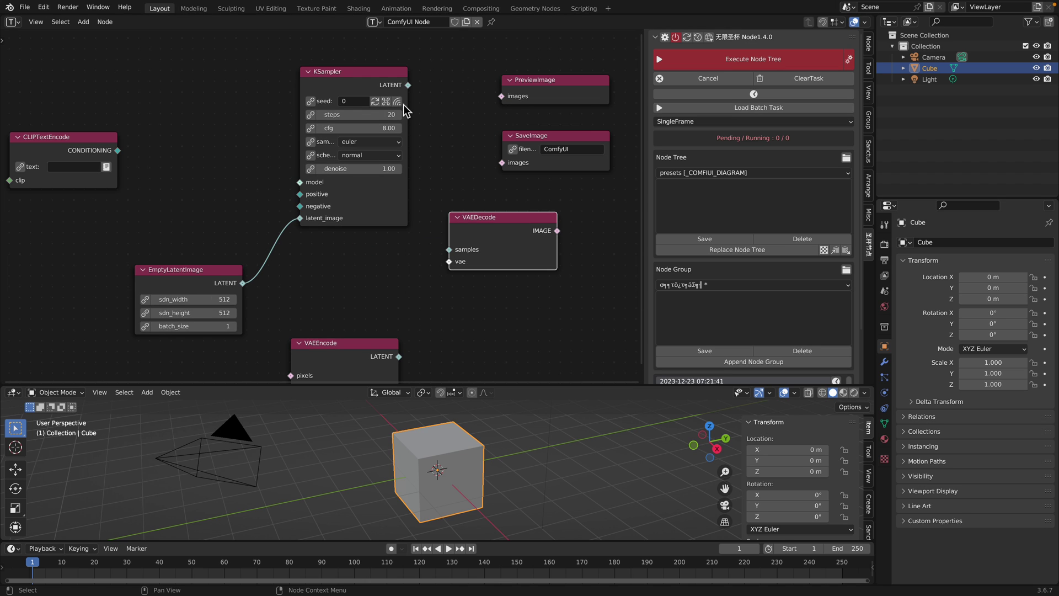
{"action": "left_click_drag", "start_coordinate": [402, 106], "coordinate": [377, 106]}
{"action": "left_click_drag", "start_coordinate": [502, 244], "coordinate": [476, 191]}
{"action": "left_click_drag", "start_coordinate": [505, 141], "coordinate": [569, 153]}
{"action": "left_click_drag", "start_coordinate": [528, 95], "coordinate": [499, 108]}
{"action": "scroll", "coordinate": [503, 102], "scroll_direction": "up", "scroll_amount": 1}
Link the KSampler LATENT output to VAEDecode samples, and the VAEDecode IMAGE output to both PreviewImage and SaveImage.
{"action": "left_click_drag", "start_coordinate": [320, 77], "coordinate": [371, 197]}
{"action": "left_click_drag", "start_coordinate": [426, 179], "coordinate": [500, 94]}
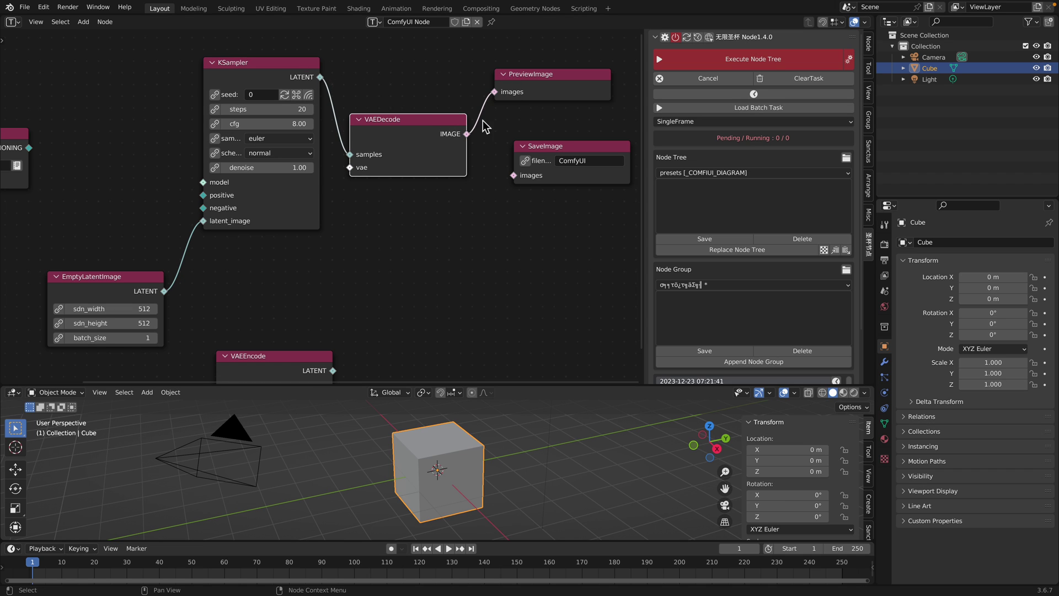
{"action": "left_click_drag", "start_coordinate": [468, 134], "coordinate": [529, 145]}
{"action": "scroll", "coordinate": [319, 204], "scroll_direction": "down", "scroll_amount": 3}
{"action": "middle_click_drag", "start_coordinate": [134, 126], "coordinate": [250, 145]}
{"action": "scroll", "coordinate": [195, 175], "scroll_direction": "up", "scroll_amount": 2}
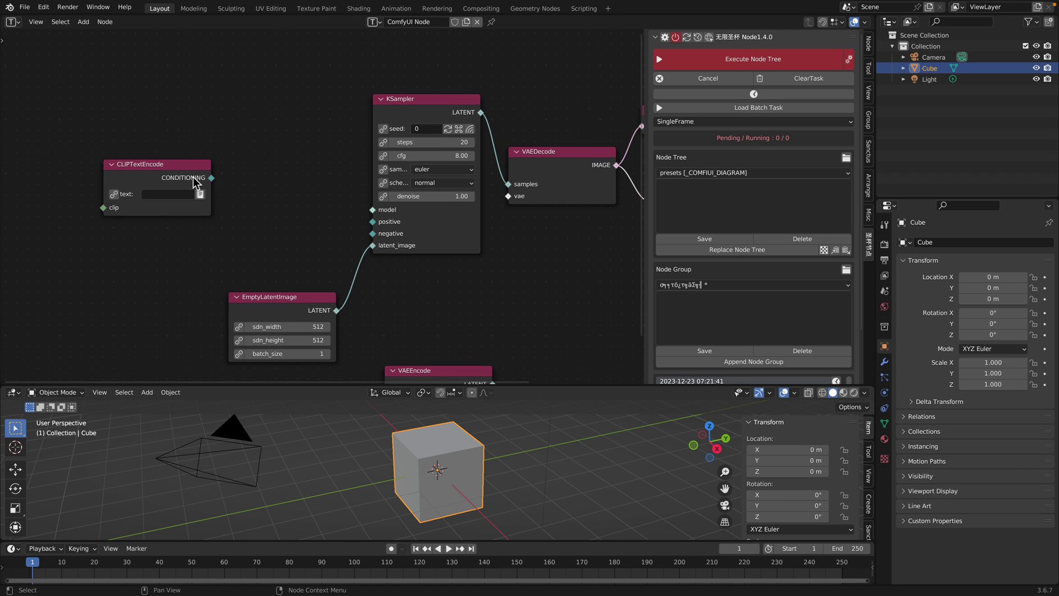
{"action": "left_click_drag", "start_coordinate": [157, 154], "coordinate": [198, 164]}
{"action": "middle_click_drag", "start_coordinate": [168, 108], "coordinate": [206, 131]}
{"action": "key", "text": "shift+a"}
{"action": "left_click", "coordinate": [204, 131]}
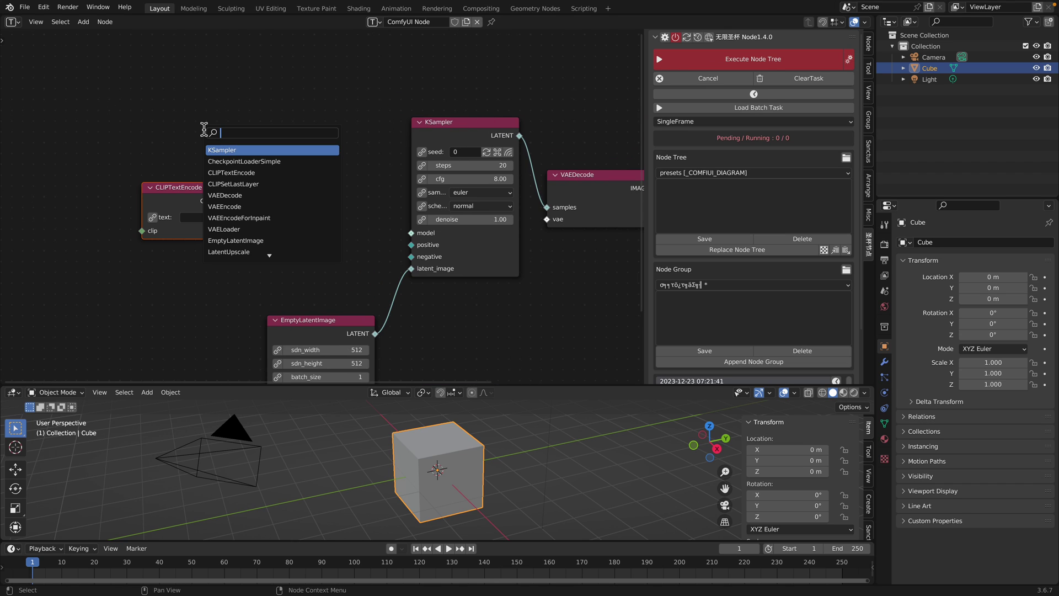
{"action": "type", "text": "simpleloa"}
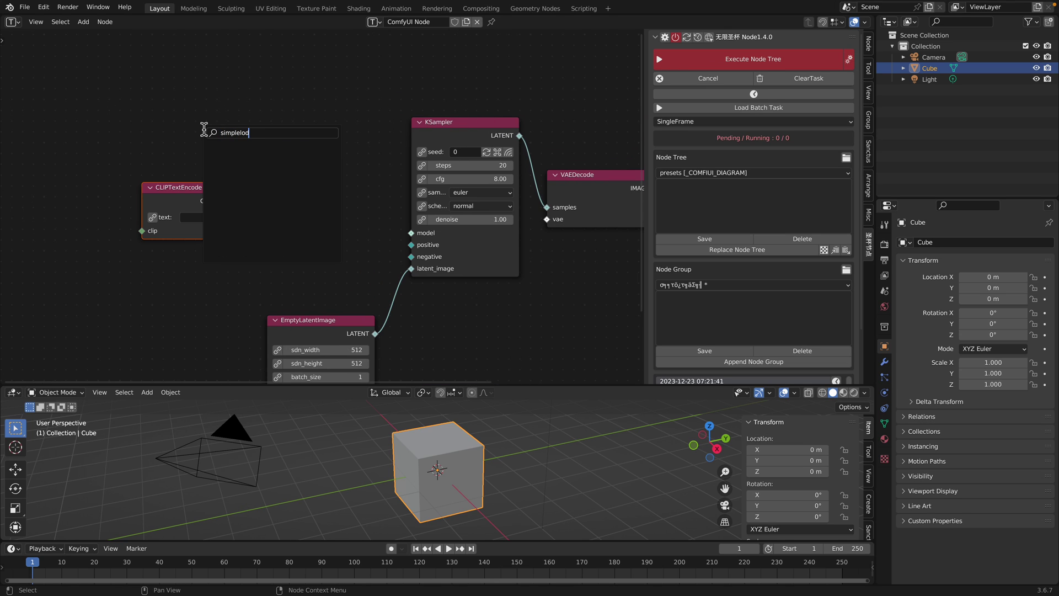
{"action": "key", "text": "ctrl+a"}
{"action": "type", "text": "mo"}
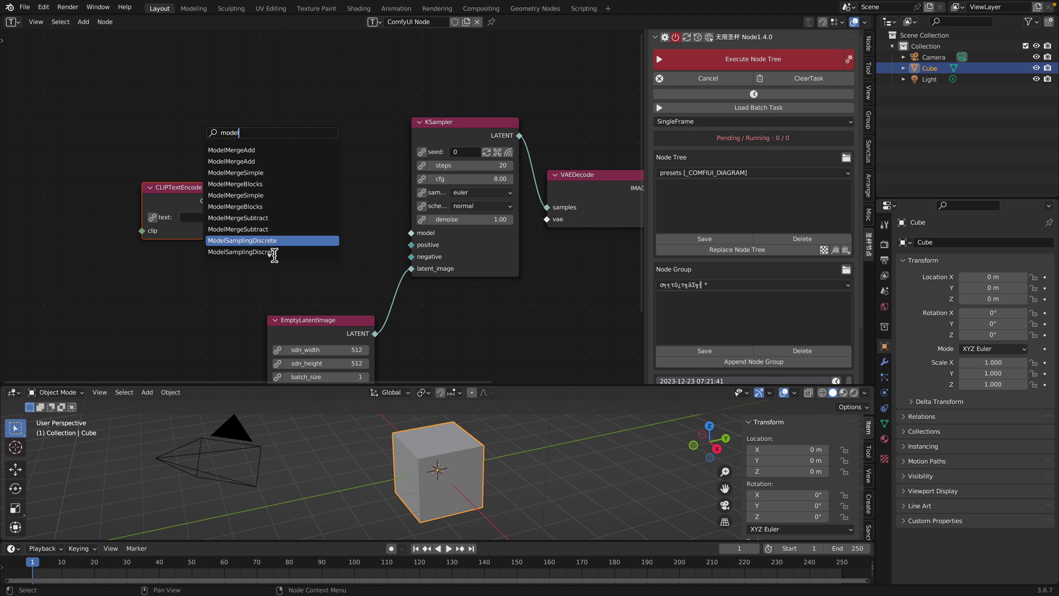
{"action": "scroll", "coordinate": [274, 251], "scroll_direction": "down", "scroll_amount": 5}
{"action": "scroll", "coordinate": [274, 254], "scroll_direction": "down", "scroll_amount": 8}
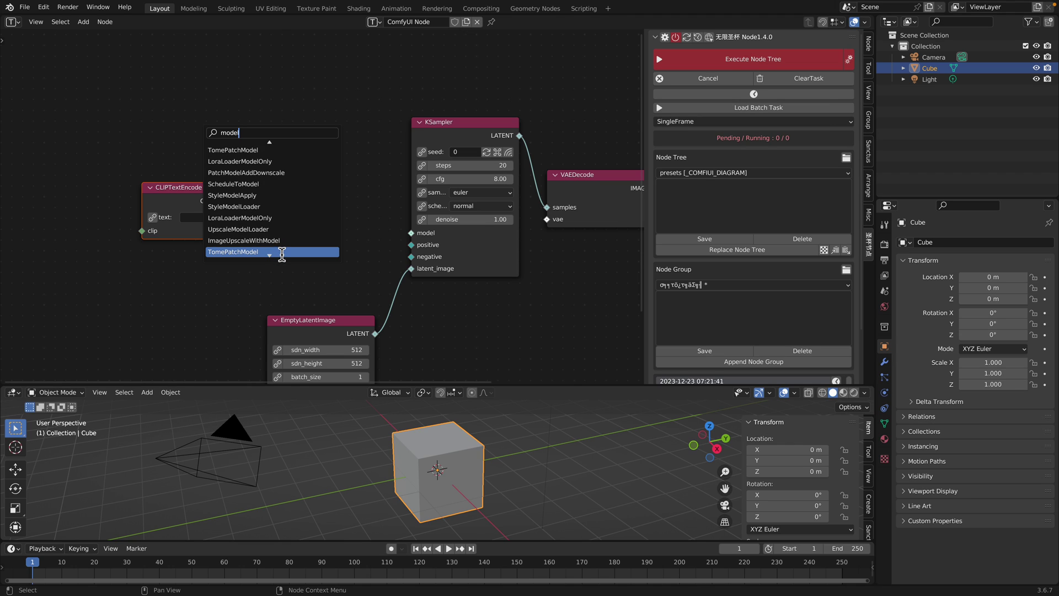
{"action": "scroll", "coordinate": [282, 255], "scroll_direction": "down", "scroll_amount": 2}
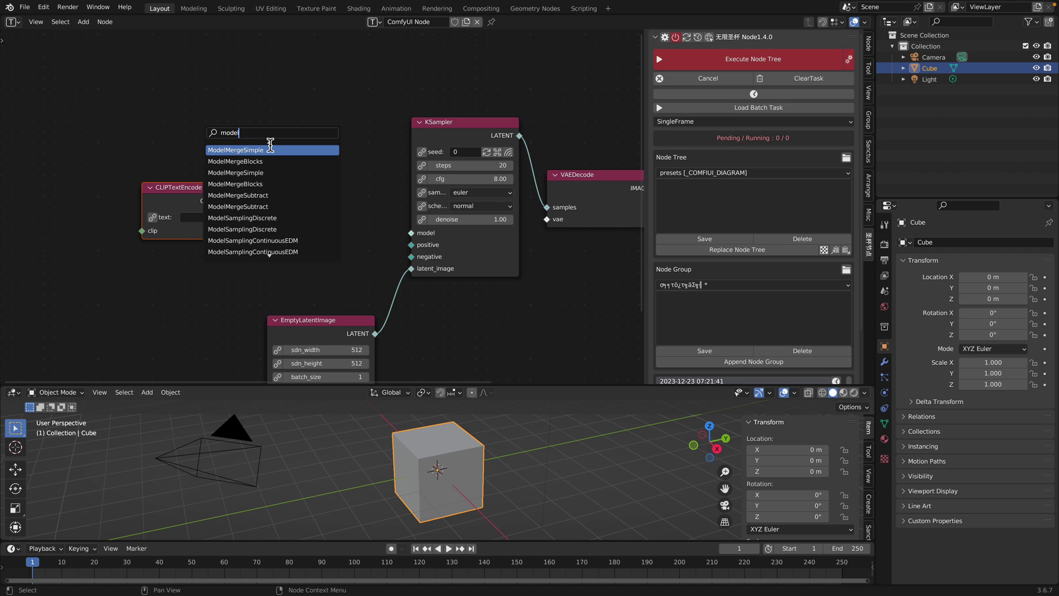
{"action": "key", "text": "super+a"}
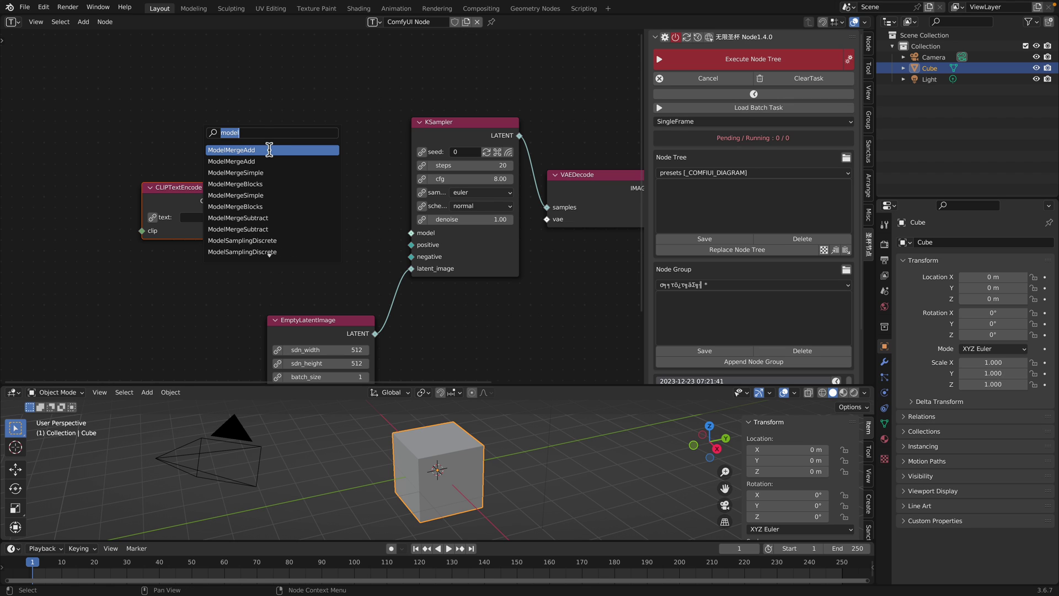
{"action": "type", "text": "simple"}
{"action": "left_click", "coordinate": [215, 114]}
Add a CheckpointLoaderSimple loader node at the far left of the tree and move CLIPTextEncode clear of it.
{"action": "key", "text": "shift+a"}
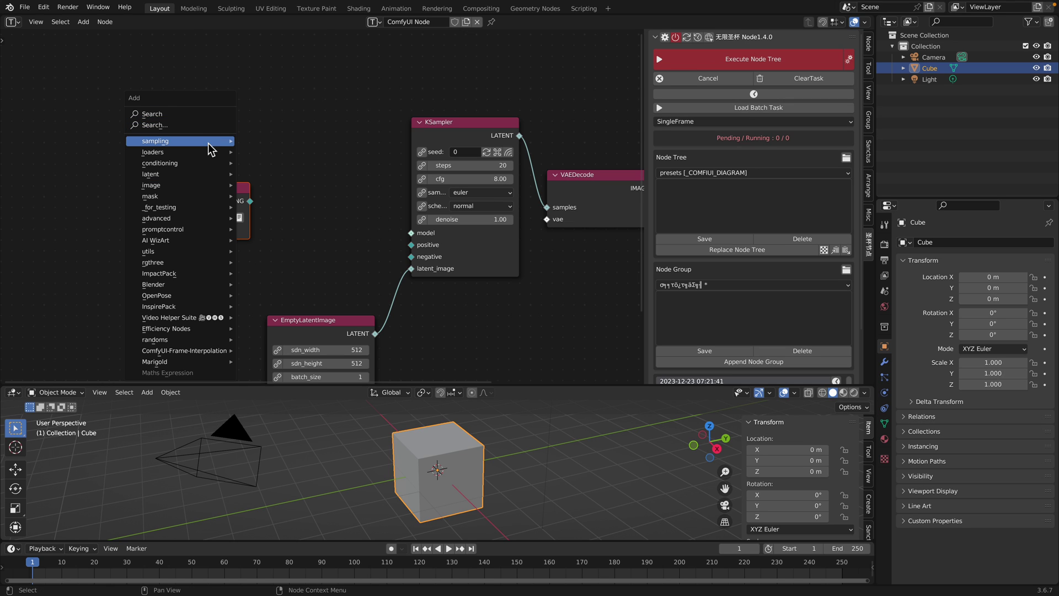
{"action": "mouse_move", "coordinate": [212, 153]}
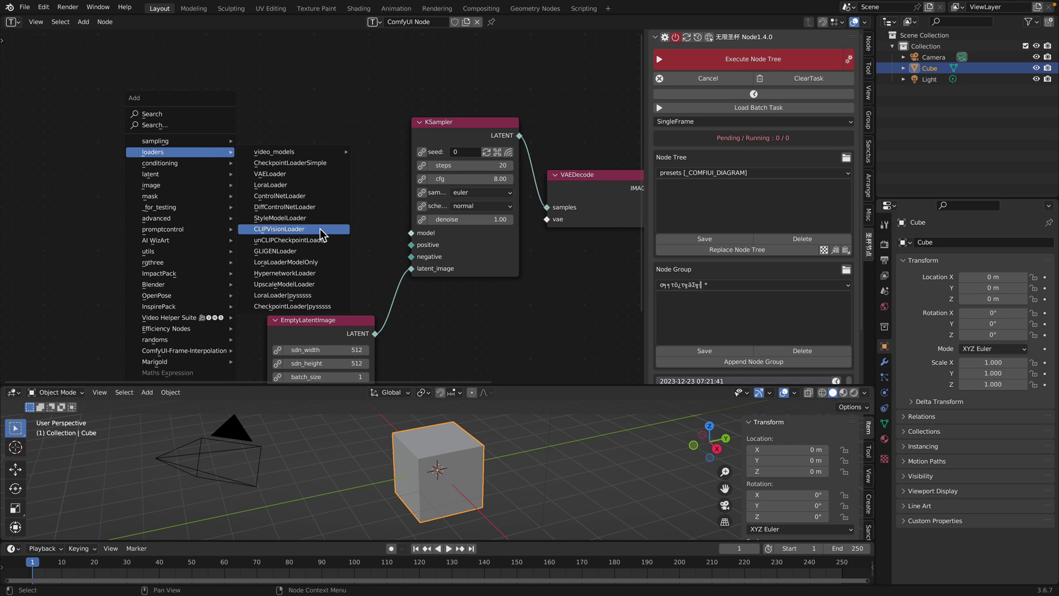
{"action": "left_click", "coordinate": [308, 164]}
{"action": "left_click", "coordinate": [92, 74]}
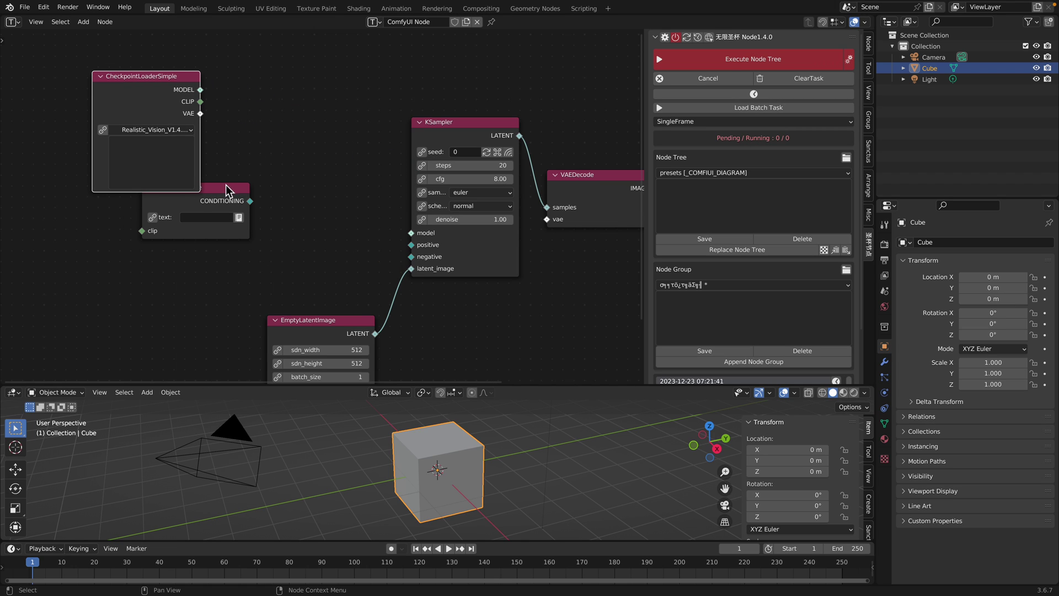
{"action": "left_click_drag", "start_coordinate": [226, 184], "coordinate": [324, 191]}
Set the CheckpointLoaderSimple model to neverendingDreamNED_v122BakedVae.safetensors, then move the node lower left and widen it.
{"action": "scroll", "coordinate": [269, 161], "scroll_direction": "up", "scroll_amount": 1}
{"action": "middle_click_drag", "start_coordinate": [163, 91], "coordinate": [175, 142]}
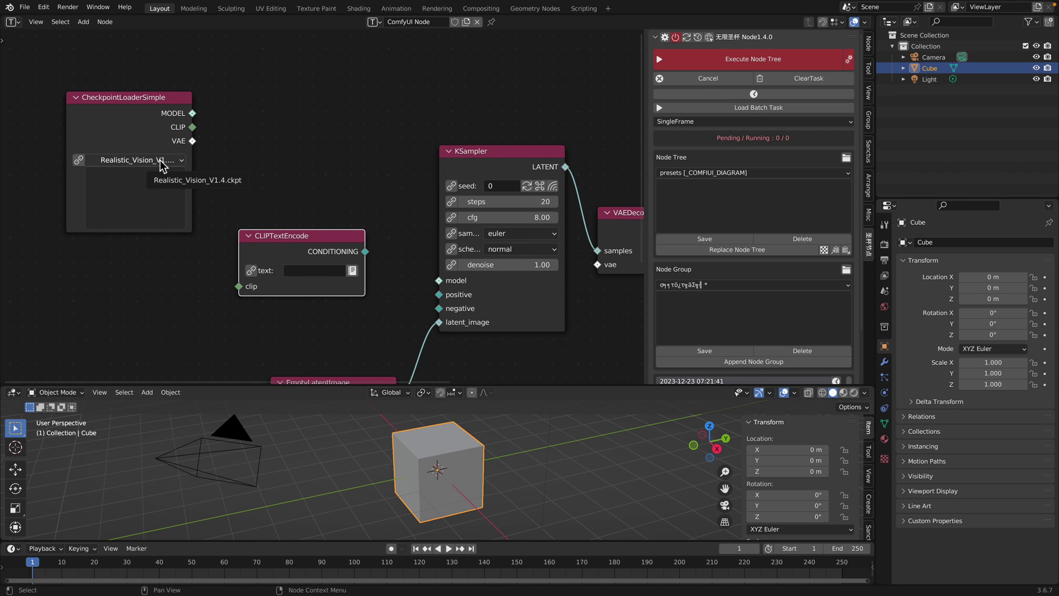
{"action": "left_click", "coordinate": [162, 162]}
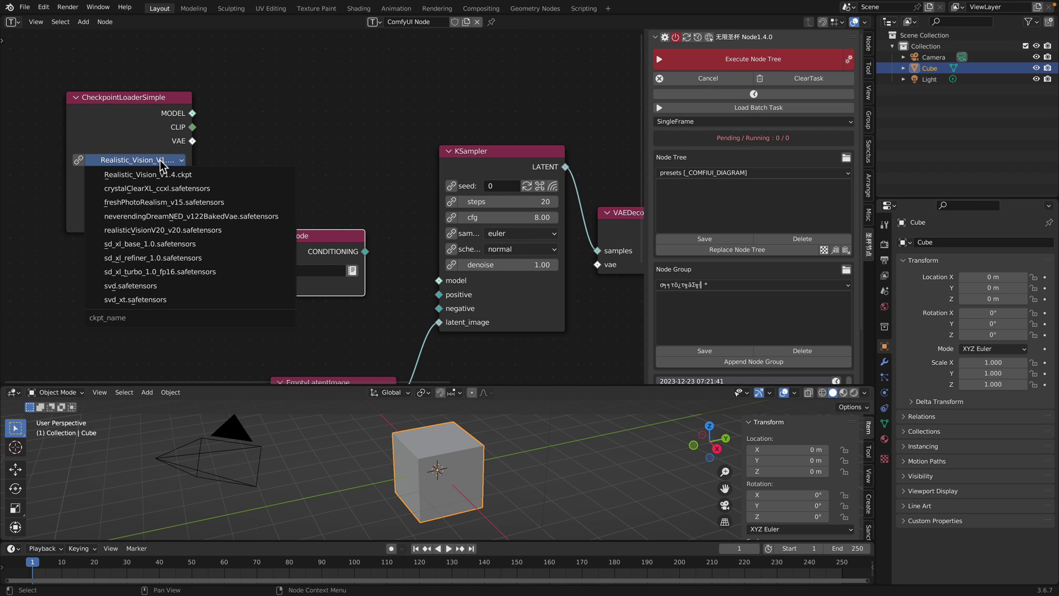
{"action": "left_click", "coordinate": [191, 217]}
{"action": "left_click_drag", "start_coordinate": [146, 97], "coordinate": [123, 126]}
{"action": "mouse_move", "coordinate": [169, 191]}
{"action": "left_mouse_down"}
{"action": "mouse_move", "coordinate": [199, 184]}
{"action": "mouse_move", "coordinate": [183, 182]}
{"action": "left_mouse_up"}
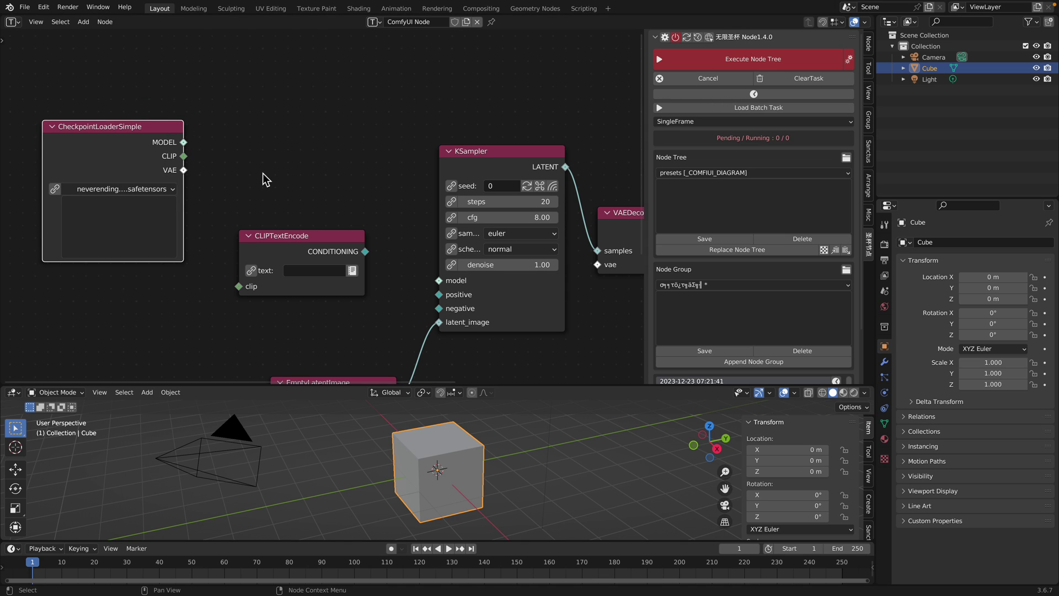
Save the file, then move CheckpointLoaderSimple farther left and CLIPTextEncode higher up between the loader and KSampler.
{"action": "key", "text": "ctrl+s"}
{"action": "left_click", "coordinate": [261, 173]}
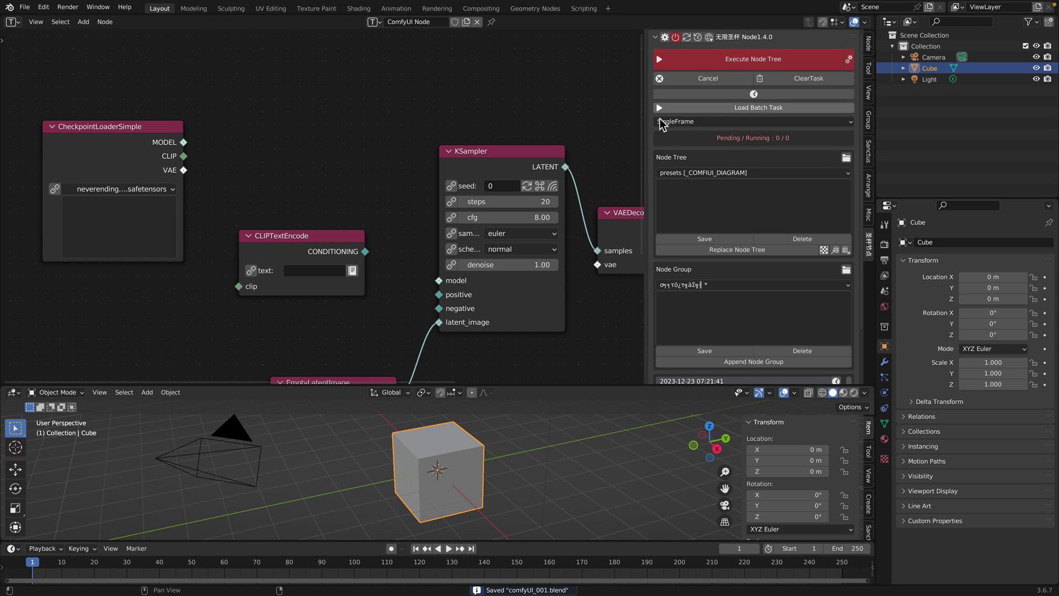
{"action": "scroll", "coordinate": [350, 115], "scroll_direction": "down", "scroll_amount": 1}
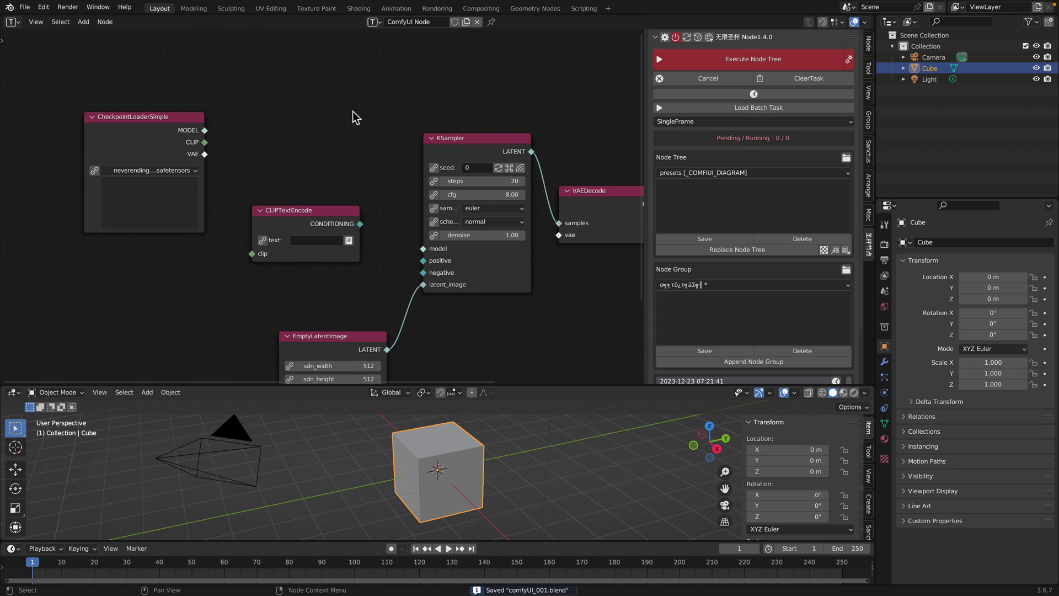
{"action": "left_click_drag", "start_coordinate": [152, 131], "coordinate": [121, 126]}
{"action": "left_click_drag", "start_coordinate": [294, 207], "coordinate": [271, 152]}
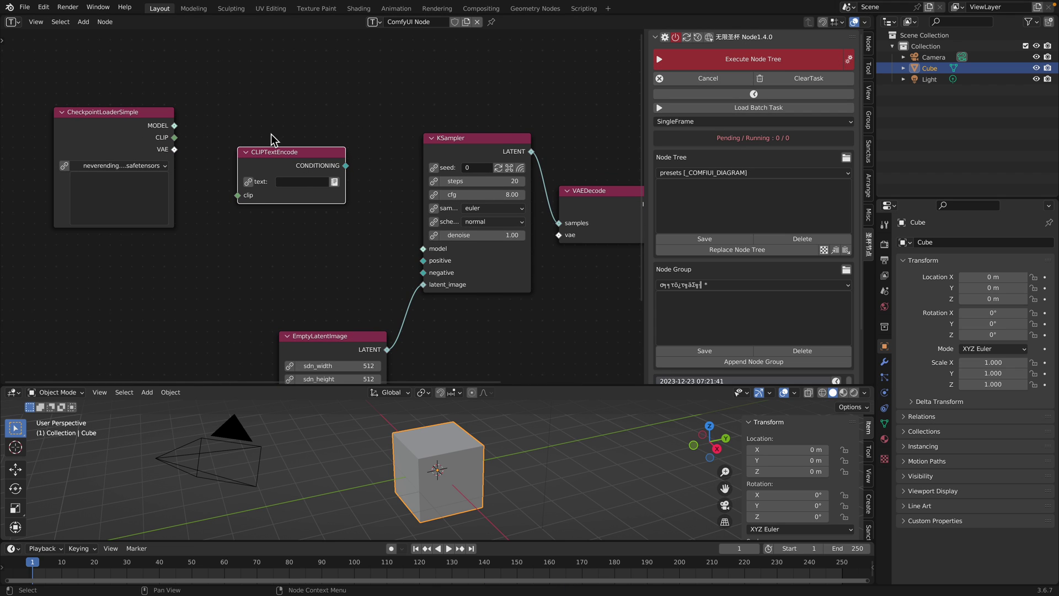
Link the CheckpointLoaderSimple MODEL output to KSampler model, and the CLIPTextEncode CONDITIONING output to KSampler positive.
{"action": "middle_click_drag", "start_coordinate": [270, 134], "coordinate": [238, 123]}
{"action": "left_click_drag", "start_coordinate": [161, 119], "coordinate": [410, 242]}
{"action": "left_click_drag", "start_coordinate": [287, 146], "coordinate": [410, 255]}
Duplicate the CLIPTextEncode node below the original and link the copy's CONDITIONING output to KSampler negative.
{"action": "key", "text": "shift+d"}
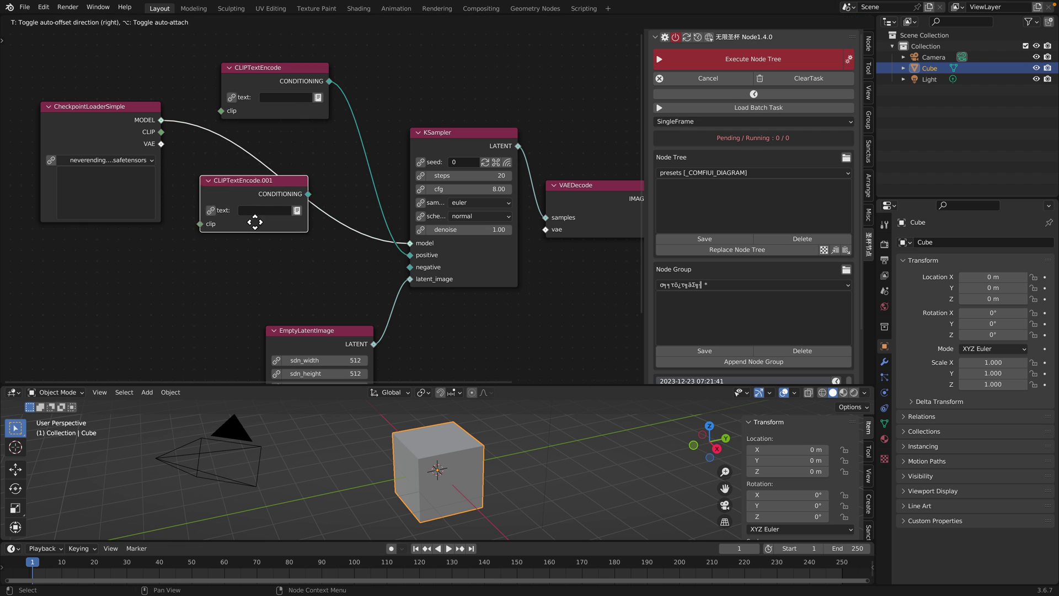
{"action": "left_click", "coordinate": [250, 266]}
{"action": "left_click_drag", "start_coordinate": [302, 238], "coordinate": [407, 266]}
Nudge the KSampler node slightly up and left in the tree, then save the Blender file.
{"action": "scroll", "coordinate": [388, 221], "scroll_direction": "down", "scroll_amount": 1}
{"action": "middle_click_drag", "start_coordinate": [386, 216], "coordinate": [371, 212]}
{"action": "left_click_drag", "start_coordinate": [417, 140], "coordinate": [413, 133]}
{"action": "middle_click_drag", "start_coordinate": [435, 258], "coordinate": [395, 204]}
{"action": "left_click_drag", "start_coordinate": [428, 314], "coordinate": [456, 292]}
{"action": "middle_click_drag", "start_coordinate": [446, 256], "coordinate": [399, 281]}
{"action": "key", "text": "x"}
{"action": "middle_click_drag", "start_coordinate": [435, 235], "coordinate": [446, 253]}
{"action": "key", "text": "ctrl+s"}
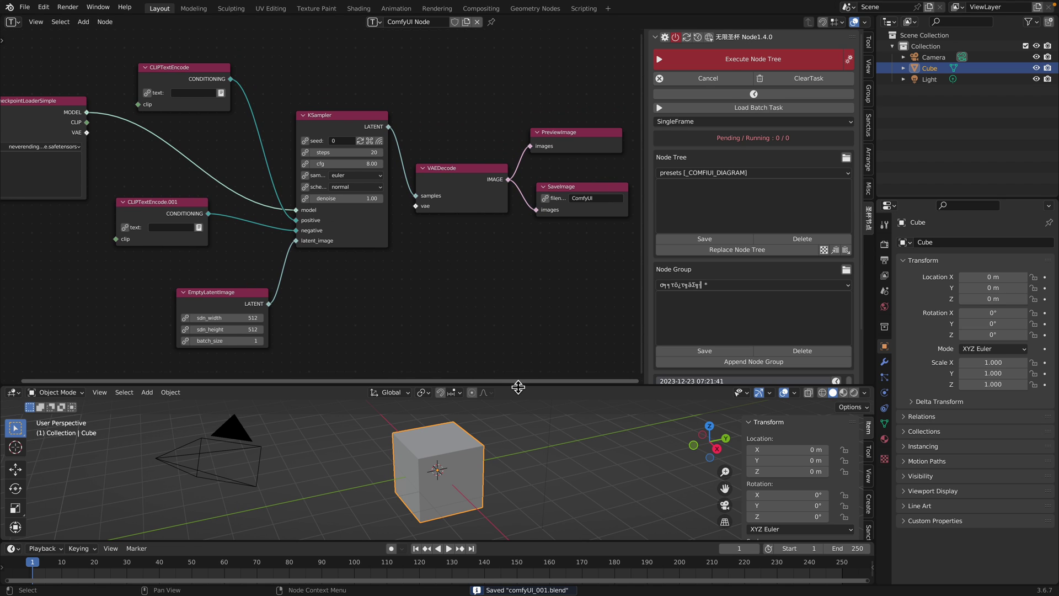
Set the negative CLIPTextEncode.001 text to "ugly, blurry, watermark, worst quality" and save the file.
{"action": "left_click_drag", "start_coordinate": [518, 387], "coordinate": [518, 422]}
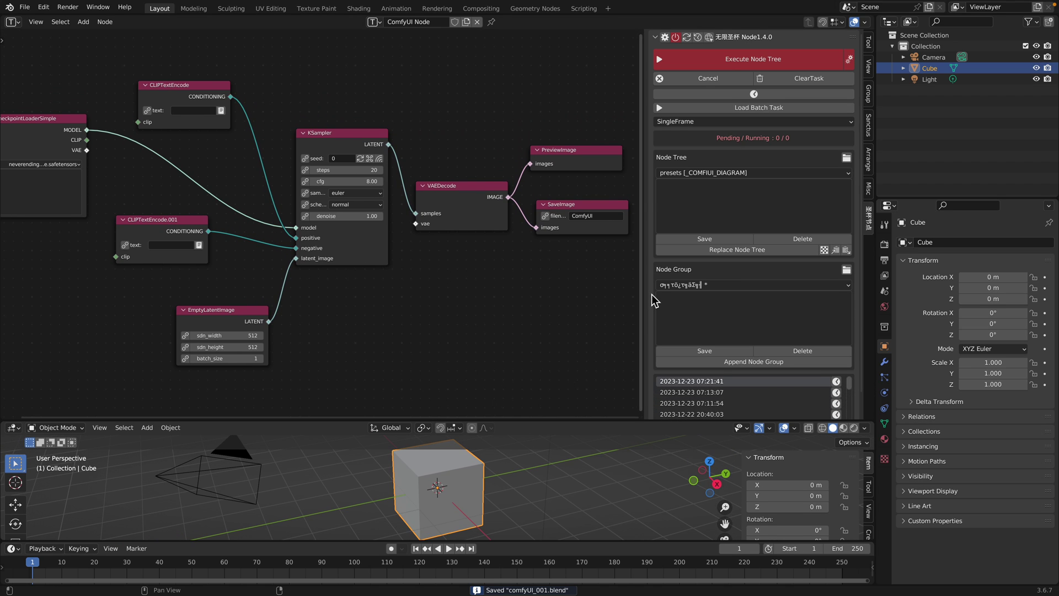
{"action": "middle_click_drag", "start_coordinate": [400, 244], "coordinate": [419, 266]}
{"action": "scroll", "coordinate": [264, 161], "scroll_direction": "up", "scroll_amount": 2}
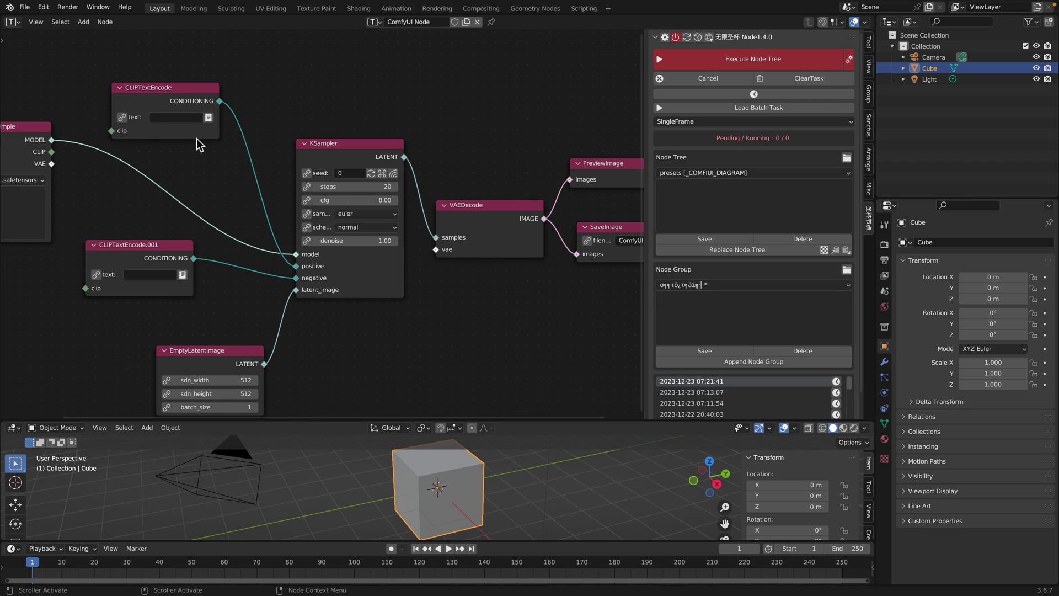
{"action": "left_click", "coordinate": [156, 273]}
{"action": "type", "text": "ugly, blurry, watermark,"}
{"action": "type", "text": " worst uq"}
{"action": "type", "text": " quality"}
{"action": "key", "text": "Return"}
{"action": "key", "text": "ctrl+s"}
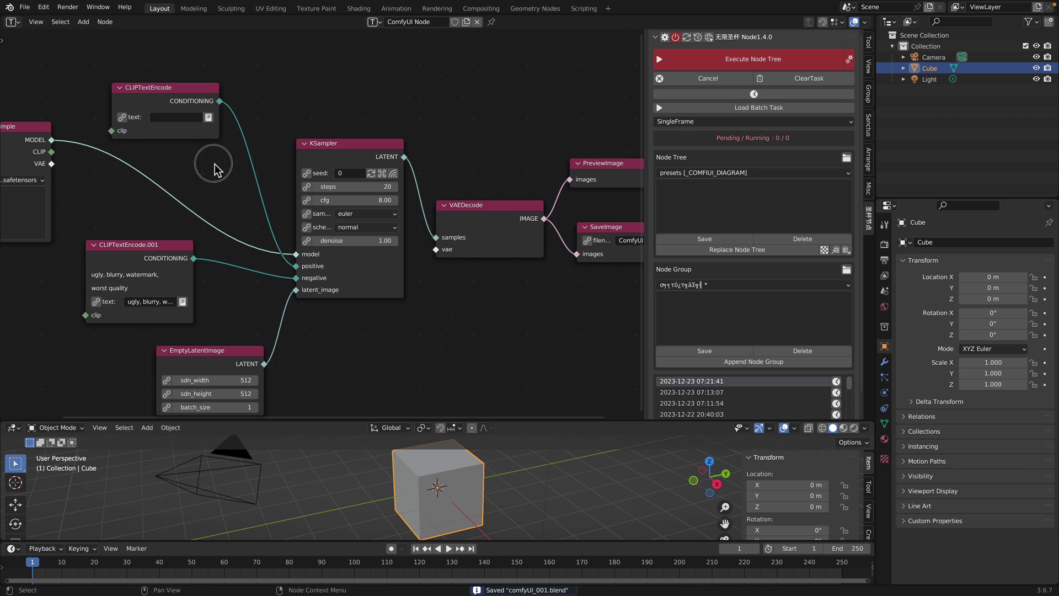
Set the positive CLIPTextEncode text to "astronaut corgi floating in space" and save the file.
{"action": "scroll", "coordinate": [231, 176], "scroll_direction": "up", "scroll_amount": 2}
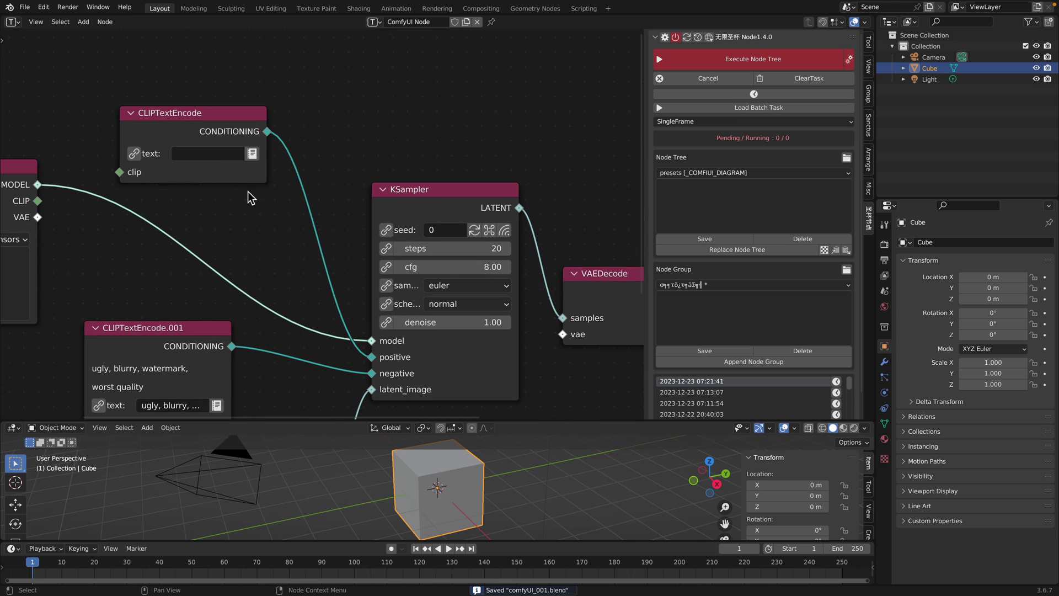
{"action": "left_click", "coordinate": [219, 156]}
{"action": "type", "text": "astronaut corgi"}
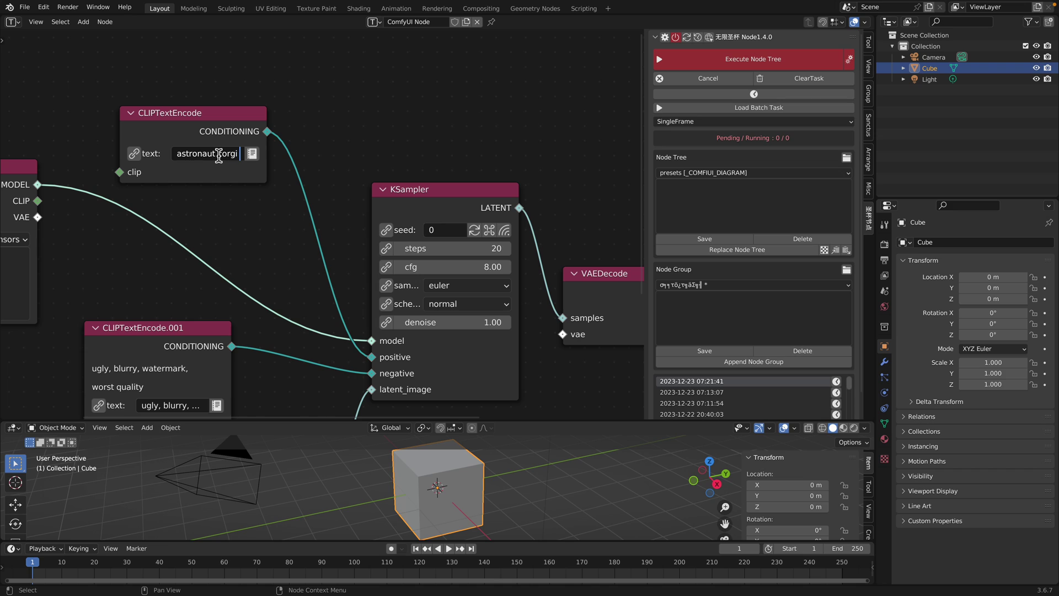
{"action": "type", "text": " floating in space"}
{"action": "key", "text": "Return"}
{"action": "key", "text": "ctrl+s"}
Move the positive CLIPTextEncode node up and widen it, shift KSampler up, and save the file.
{"action": "left_click_drag", "start_coordinate": [232, 125], "coordinate": [219, 85]}
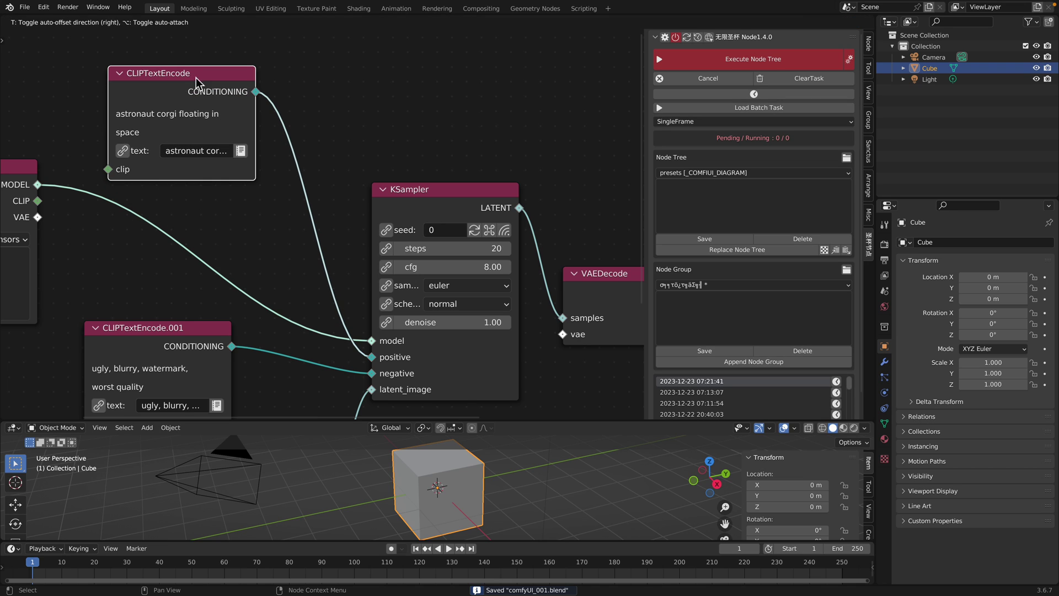
{"action": "left_click_drag", "start_coordinate": [258, 137], "coordinate": [306, 137]}
{"action": "scroll", "coordinate": [348, 130], "scroll_direction": "down", "scroll_amount": 3}
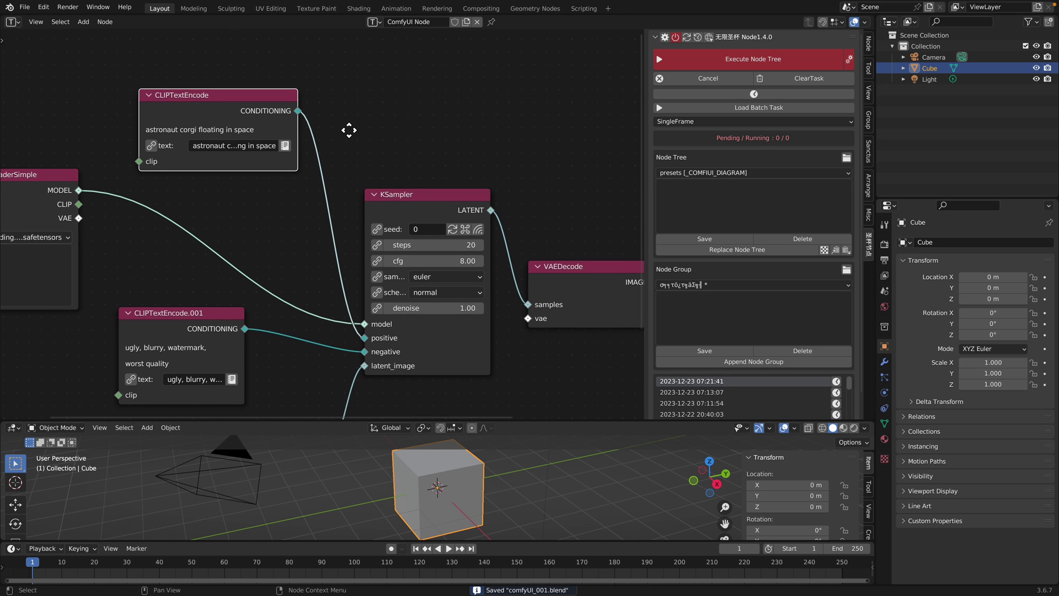
{"action": "middle_click_drag", "start_coordinate": [370, 132], "coordinate": [333, 98]}
{"action": "left_click_drag", "start_coordinate": [353, 151], "coordinate": [352, 127]}
{"action": "mouse_move", "coordinate": [387, 110]}
{"action": "middle_mouse_down"}
{"action": "mouse_move", "coordinate": [359, 106]}
{"action": "mouse_move", "coordinate": [392, 114]}
{"action": "mouse_move", "coordinate": [394, 104]}
{"action": "middle_mouse_up"}
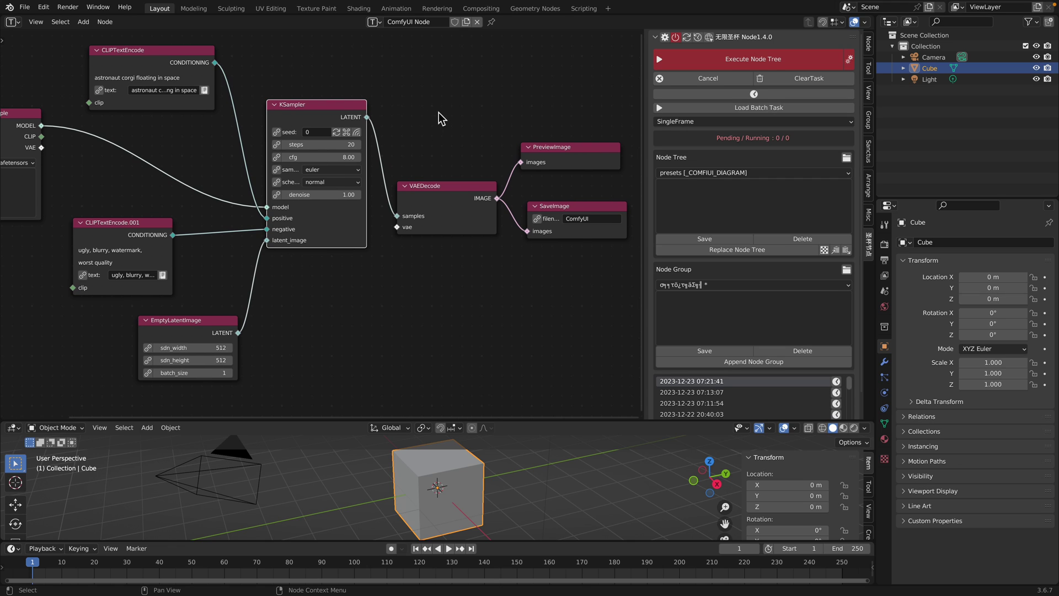
{"action": "scroll", "coordinate": [480, 127], "scroll_direction": "down", "scroll_amount": 1}
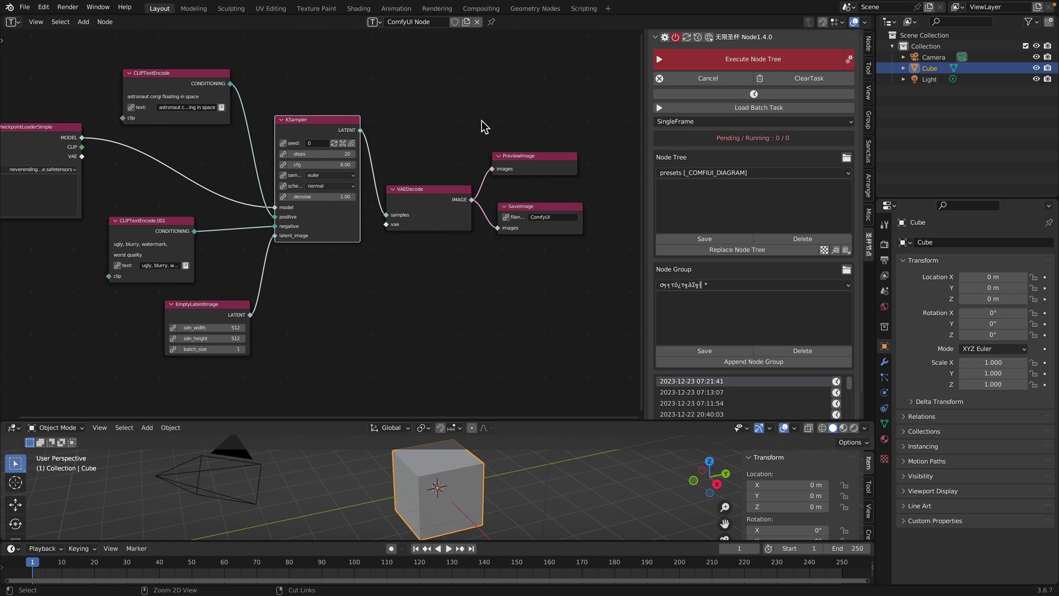
{"action": "key", "text": "ctrl+s"}
Adjust the split between the node editor and 3D viewport so the whole node tree fits above a smaller viewport.
{"action": "left_click", "coordinate": [469, 118]}
{"action": "key", "text": "shift+a"}
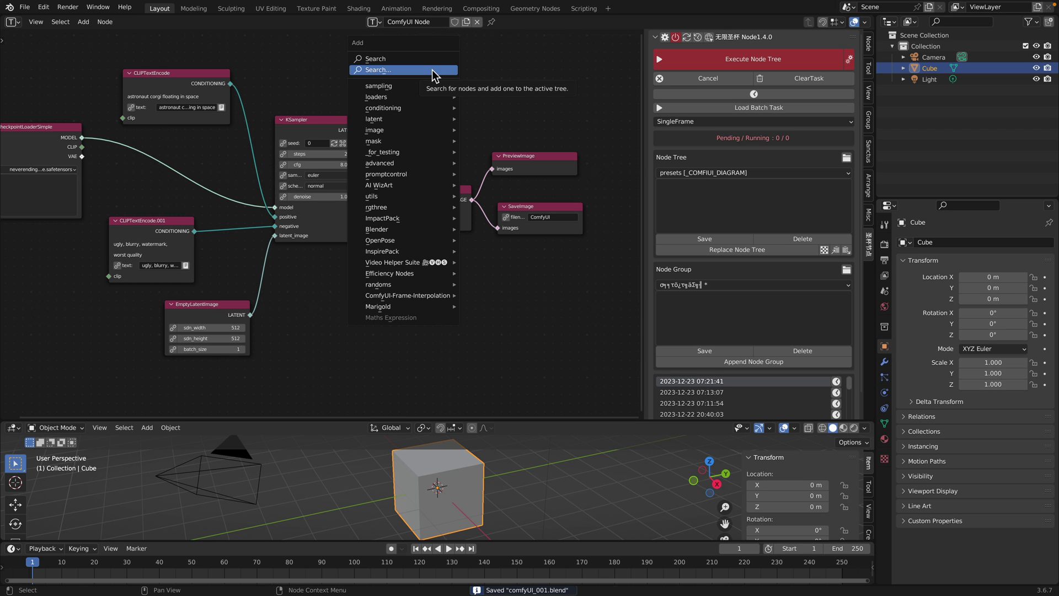
{"action": "left_click_drag", "start_coordinate": [549, 420], "coordinate": [551, 298]}
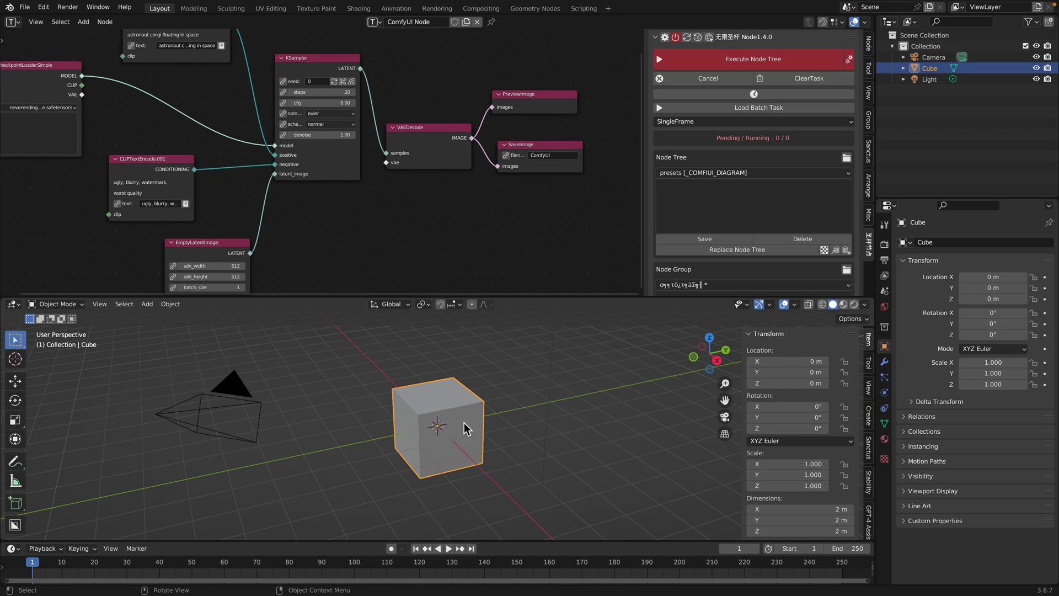
{"action": "middle_click_drag", "start_coordinate": [468, 428], "coordinate": [490, 416]}
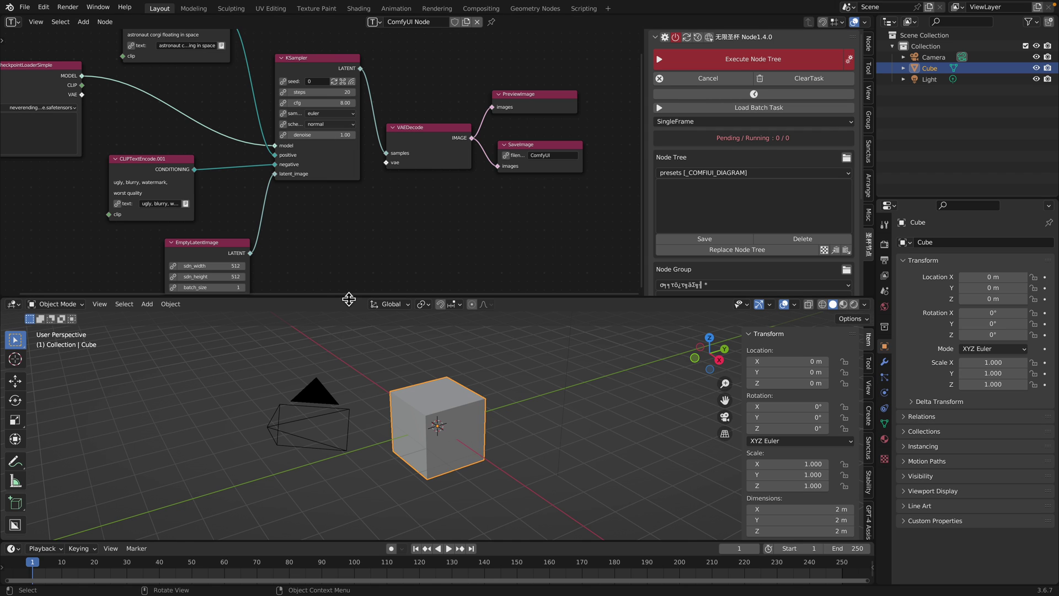
{"action": "left_click_drag", "start_coordinate": [348, 297], "coordinate": [386, 396]}
{"action": "middle_click_drag", "start_coordinate": [355, 257], "coordinate": [375, 258]}
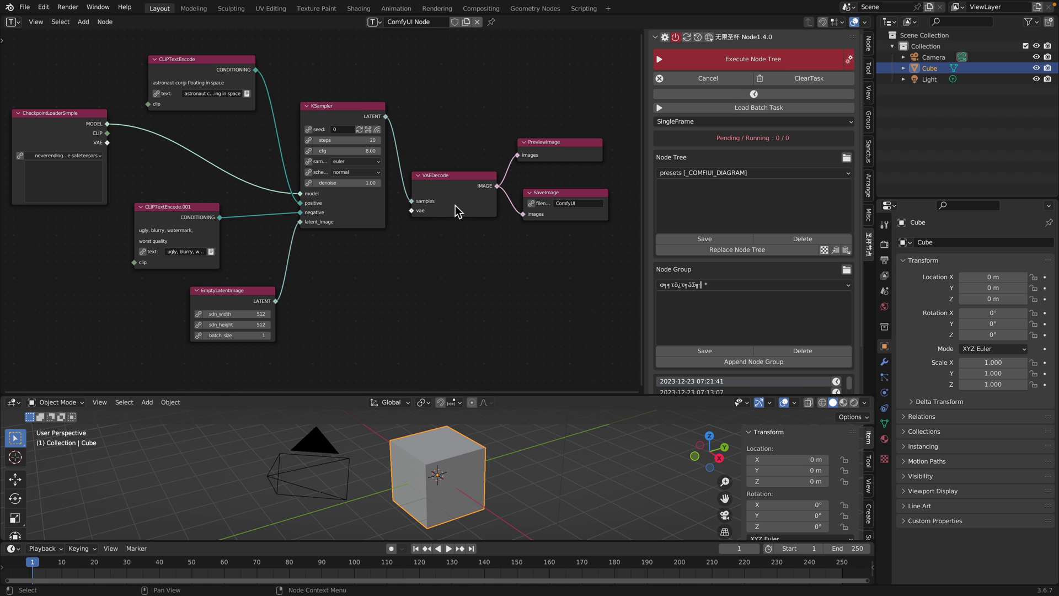
{"action": "middle_click_drag", "start_coordinate": [453, 132], "coordinate": [455, 140]}
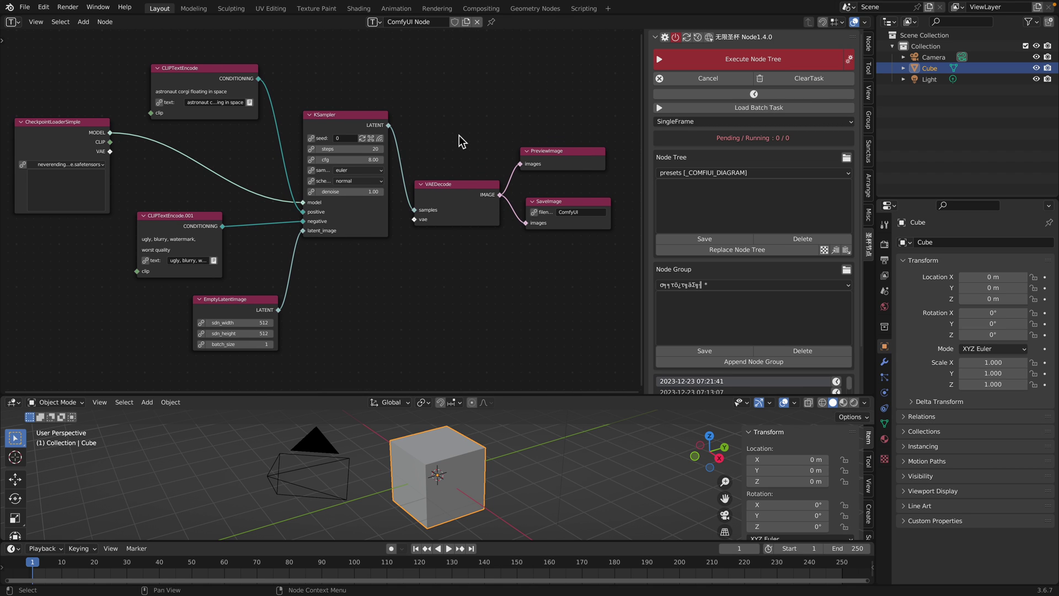
{"action": "scroll", "coordinate": [451, 131], "scroll_direction": "up", "scroll_amount": 3}
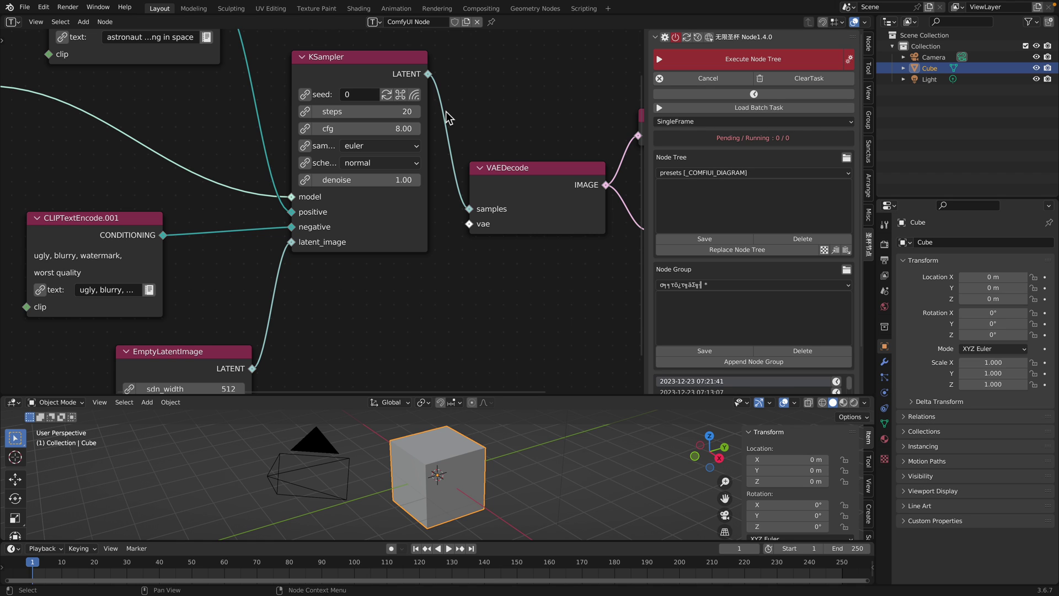
{"action": "key", "text": "Home"}
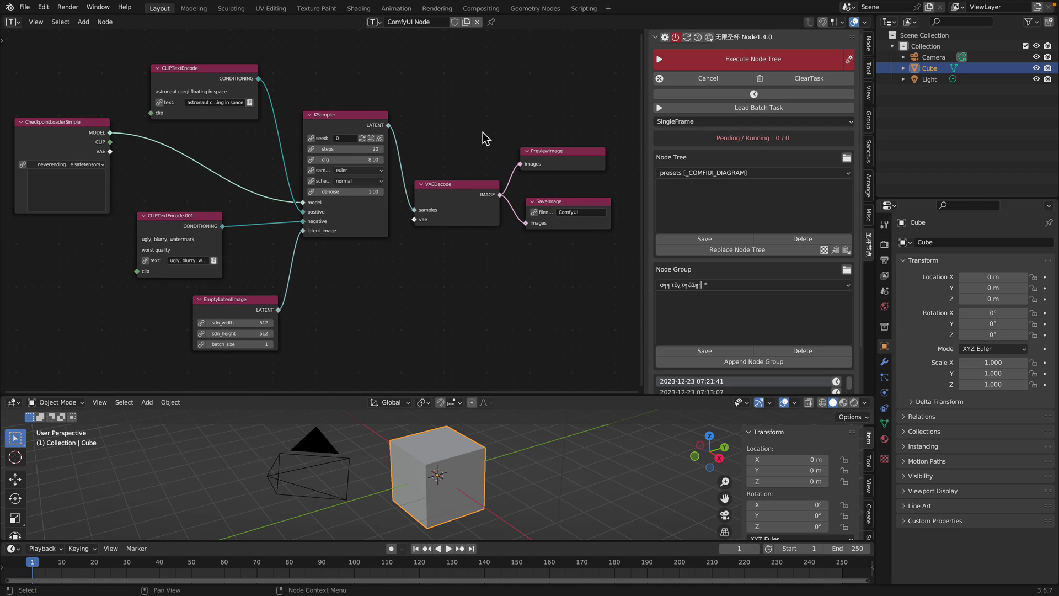
Link the checkpoint loader's VAE output to VAEDecode vae and its CLIP output to both CLIPTextEncode nodes, then save.
{"action": "middle_click_drag", "start_coordinate": [435, 208], "coordinate": [437, 179]}
{"action": "scroll", "coordinate": [433, 195], "scroll_direction": "up", "scroll_amount": 1}
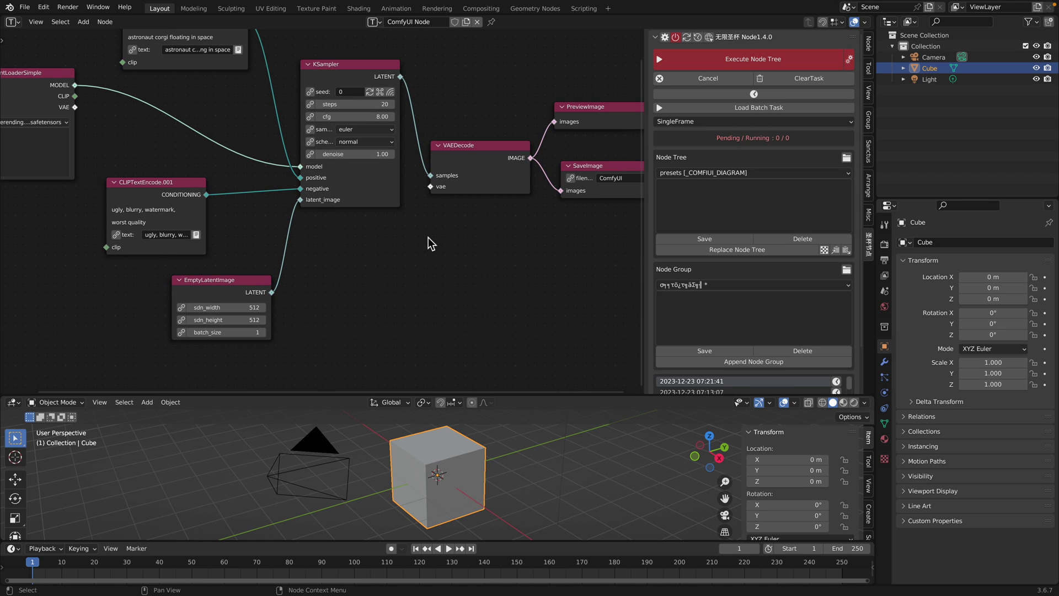
{"action": "left_click_drag", "start_coordinate": [74, 107], "coordinate": [430, 187]}
{"action": "middle_click_drag", "start_coordinate": [226, 125], "coordinate": [296, 159]}
{"action": "left_click_drag", "start_coordinate": [146, 130], "coordinate": [193, 96]}
{"action": "left_click_drag", "start_coordinate": [182, 274], "coordinate": [189, 255]}
{"action": "key", "text": "ctrl+s"}
{"action": "middle_click_drag", "start_coordinate": [413, 274], "coordinate": [385, 283]}
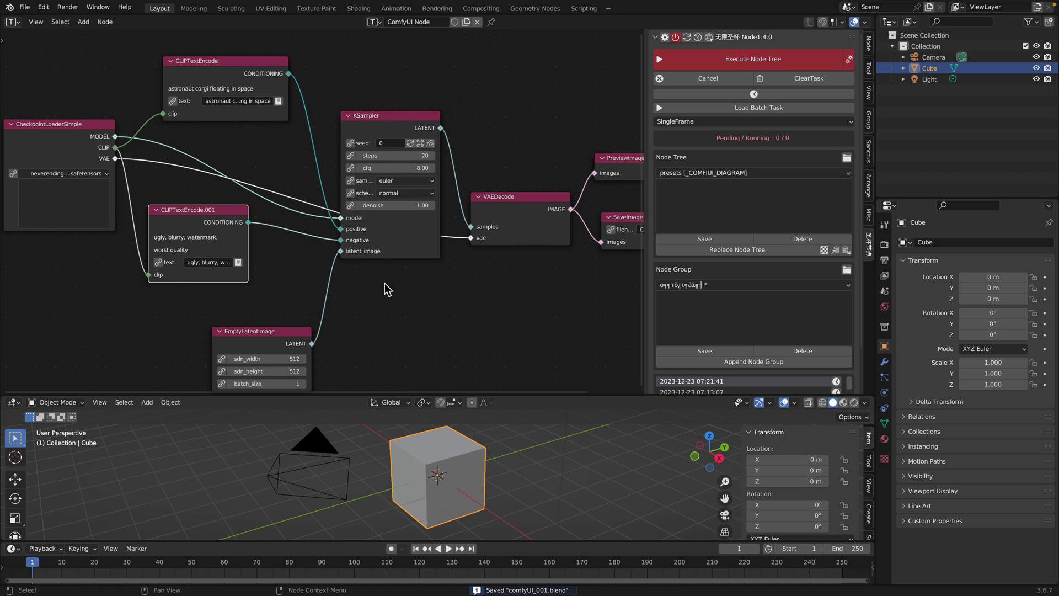
Execute the node tree and follow its progress through the CheckpointLoaderSimple and KSampler nodes.
{"action": "key", "text": "Home"}
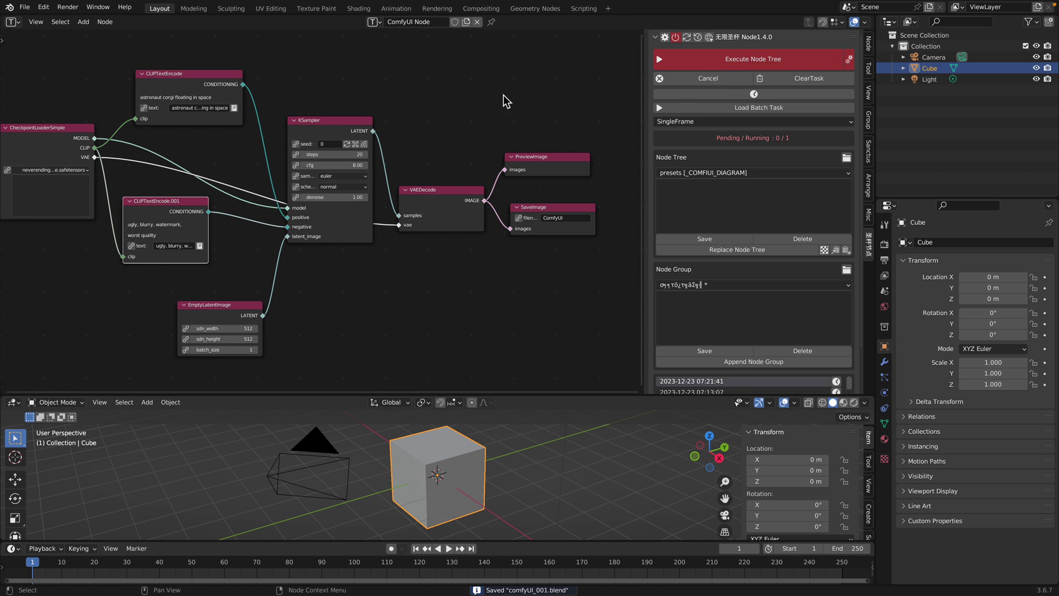
{"action": "left_click", "coordinate": [747, 60]}
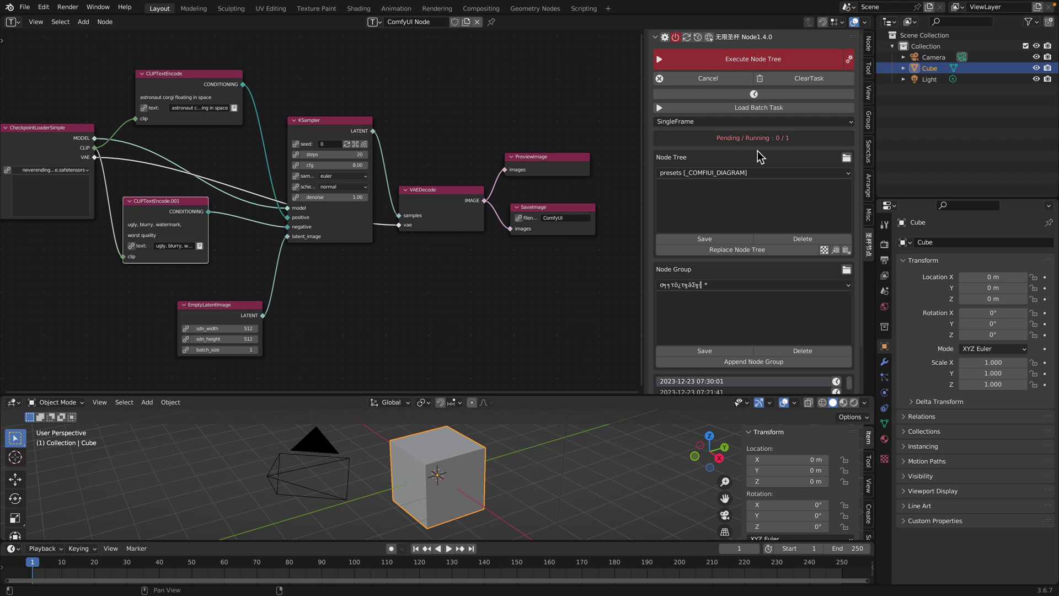
{"action": "scroll", "coordinate": [475, 116], "scroll_direction": "down", "scroll_amount": 1}
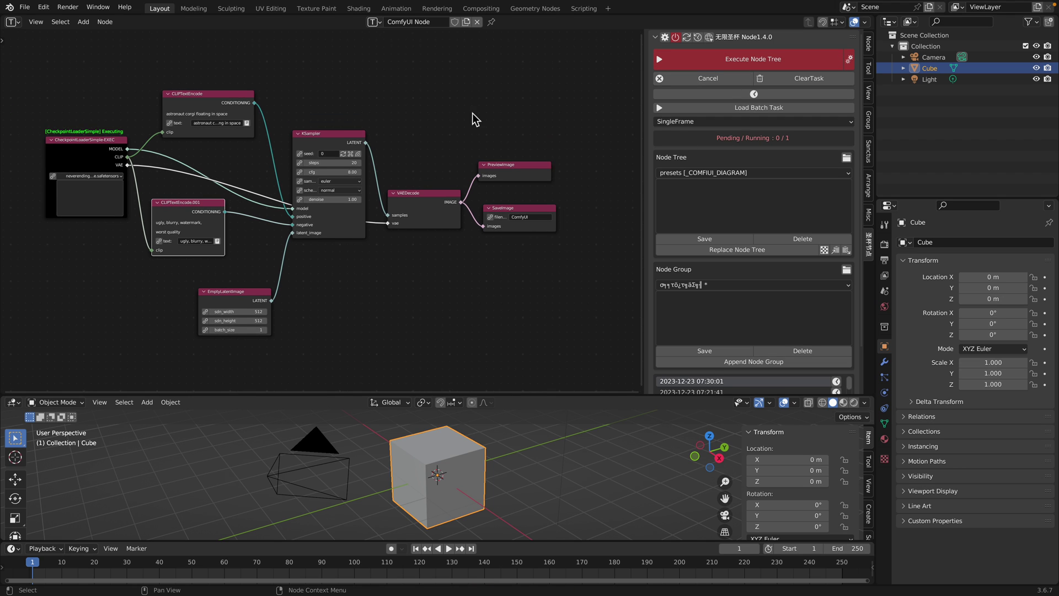
{"action": "scroll", "coordinate": [138, 121], "scroll_direction": "up", "scroll_amount": 2}
{"action": "scroll", "coordinate": [128, 126], "scroll_direction": "up", "scroll_amount": 2}
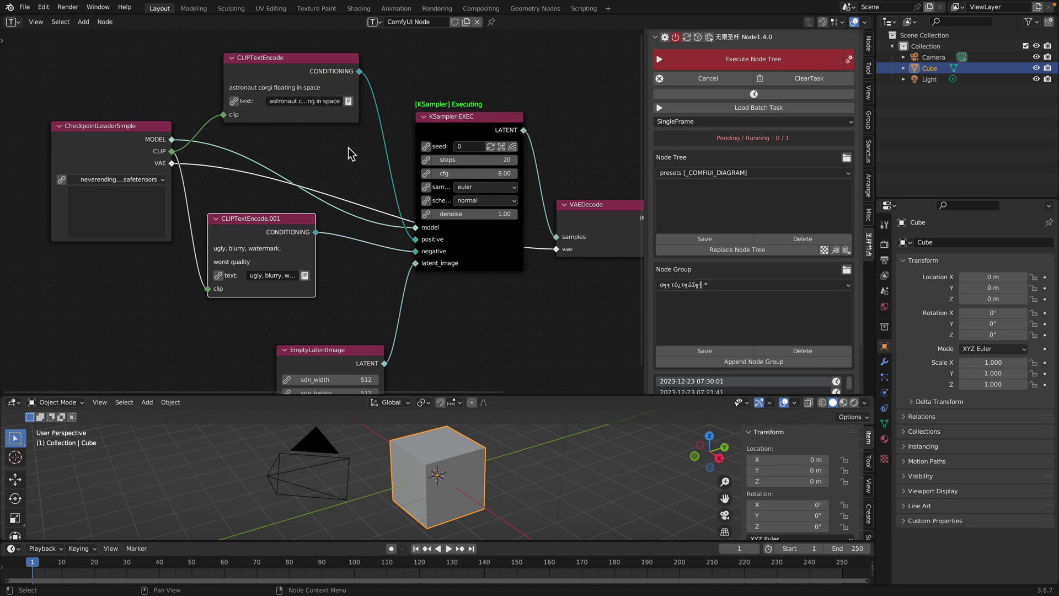
{"action": "middle_click_drag", "start_coordinate": [351, 155], "coordinate": [203, 124]}
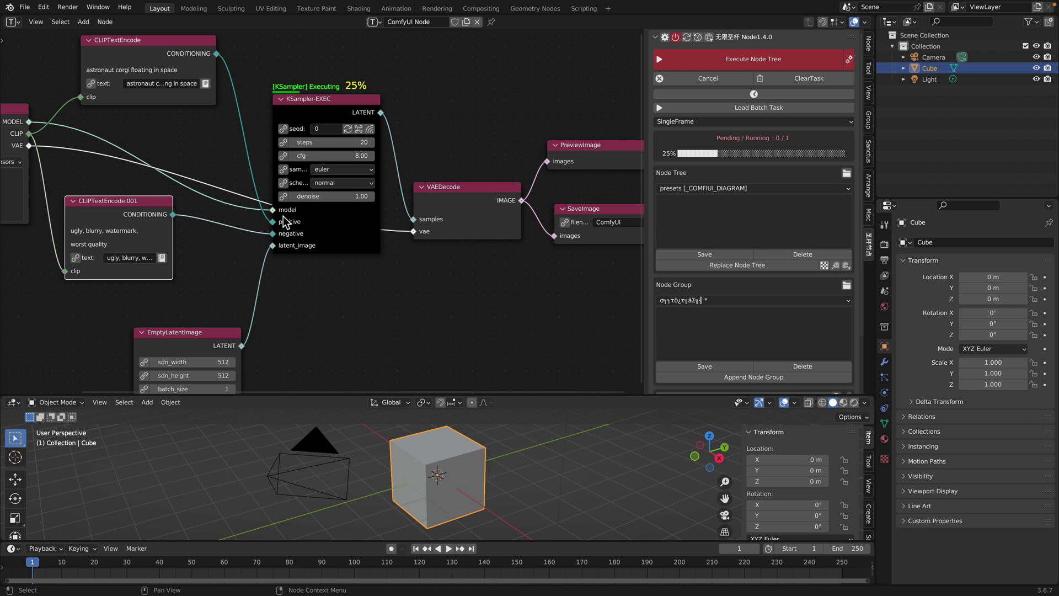
{"action": "scroll", "coordinate": [347, 166], "scroll_direction": "down", "scroll_amount": 2, "text": "ctrl"}
{"action": "scroll", "coordinate": [416, 109], "scroll_direction": "down", "scroll_amount": 1}
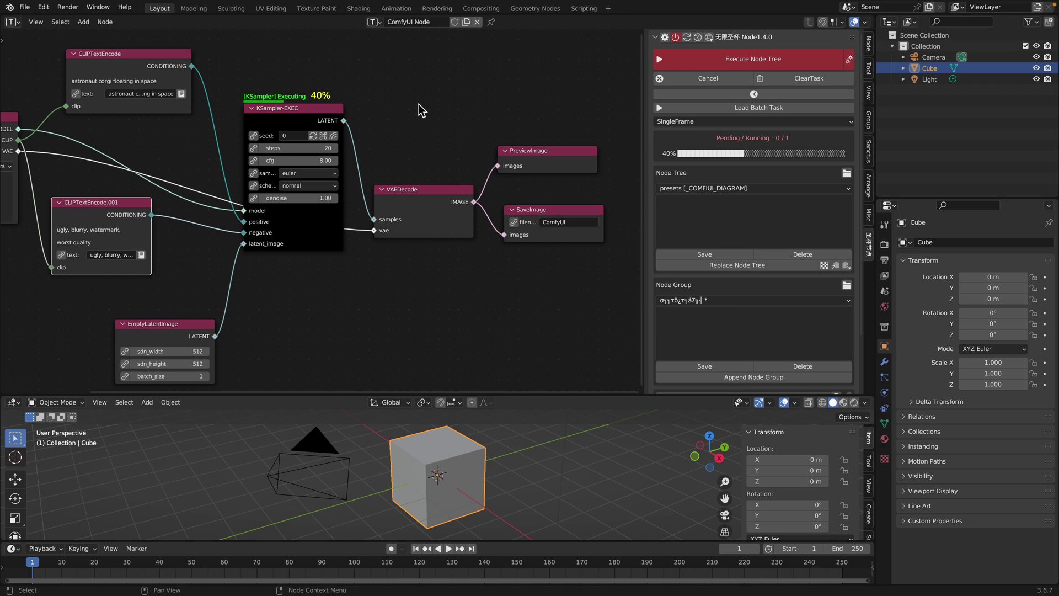
Switch to the ComfyUI browser page, bring the Pinokio terminal forward to check sampling progress, and return to Blender.
{"action": "key", "text": "super+Tab"}
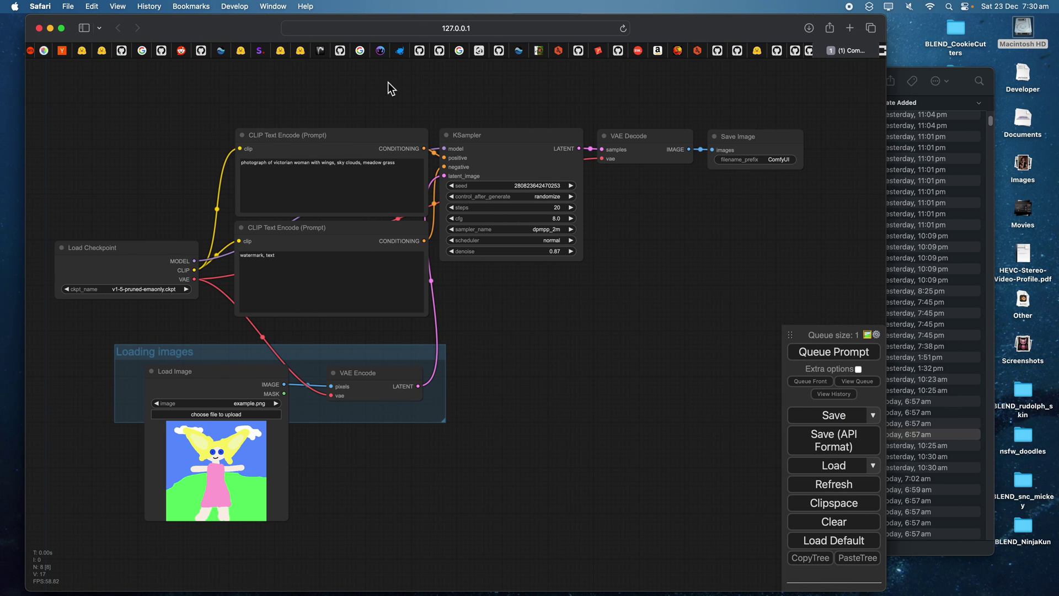
{"action": "left_click_drag", "start_coordinate": [229, 33], "coordinate": [369, 34]}
{"action": "left_click", "coordinate": [124, 91]}
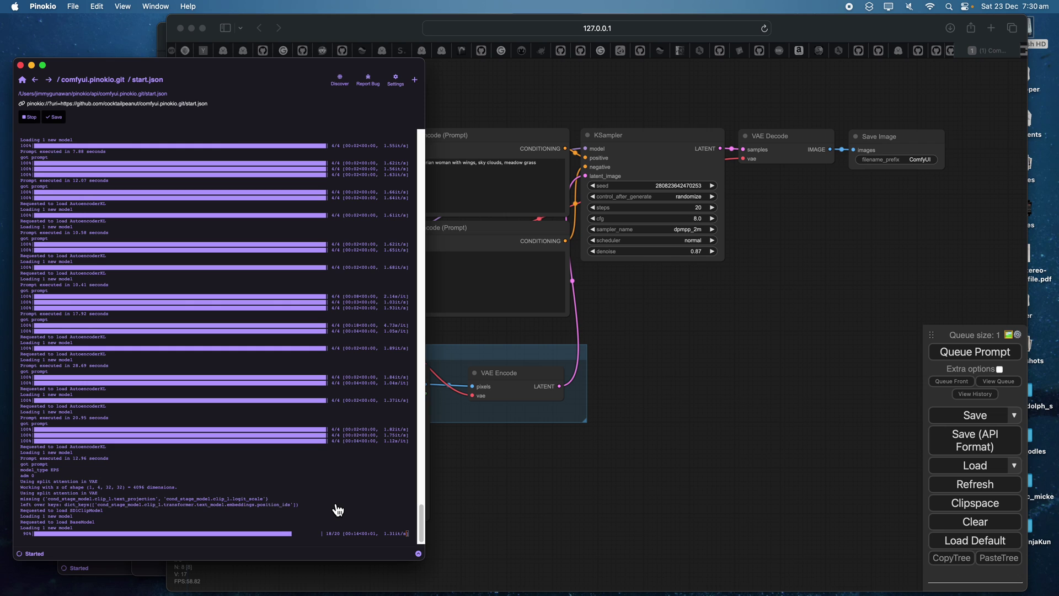
{"action": "key", "text": "ctrl+Right"}
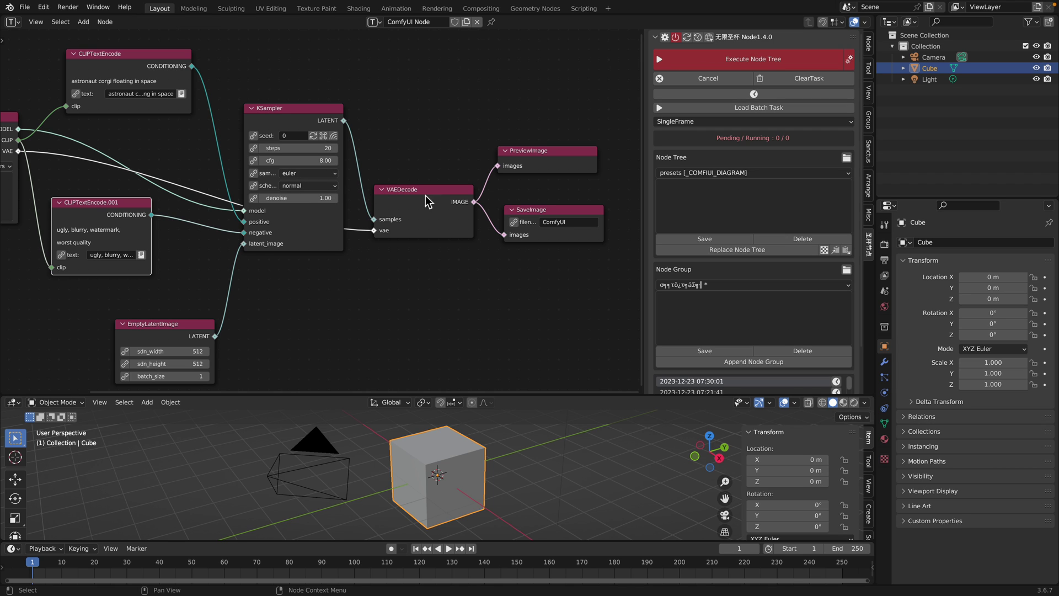
Check the node tree in Blender for the generated image, then switch to Pinokio to examine its execution log.
{"action": "scroll", "coordinate": [516, 204], "scroll_direction": "up", "scroll_amount": 1}
{"action": "scroll", "coordinate": [470, 135], "scroll_direction": "down", "scroll_amount": 2}
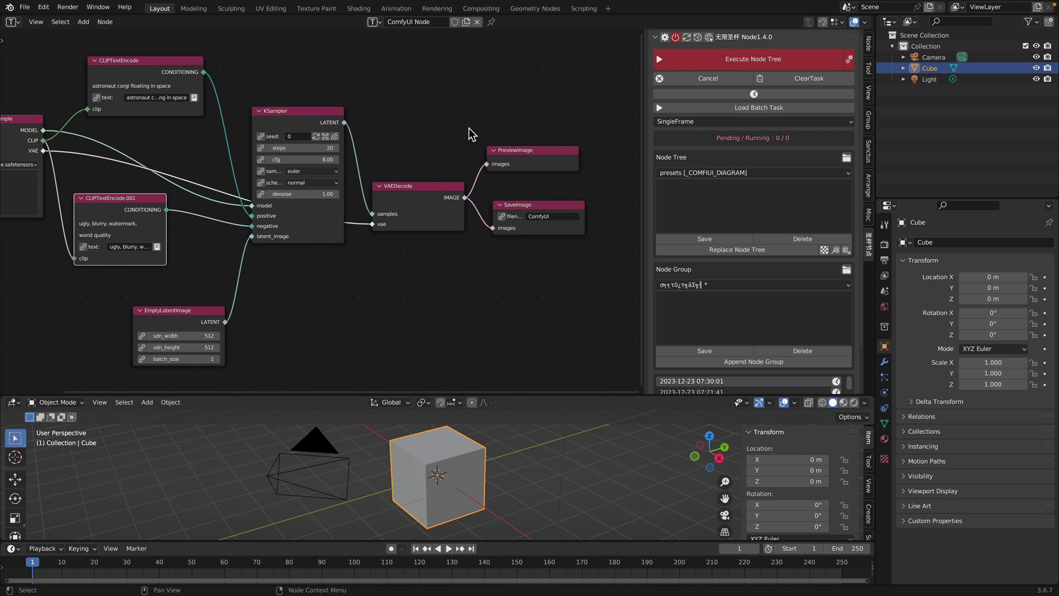
{"action": "key", "text": "ctrl+Left"}
{"action": "key", "text": "ctrl+Right"}
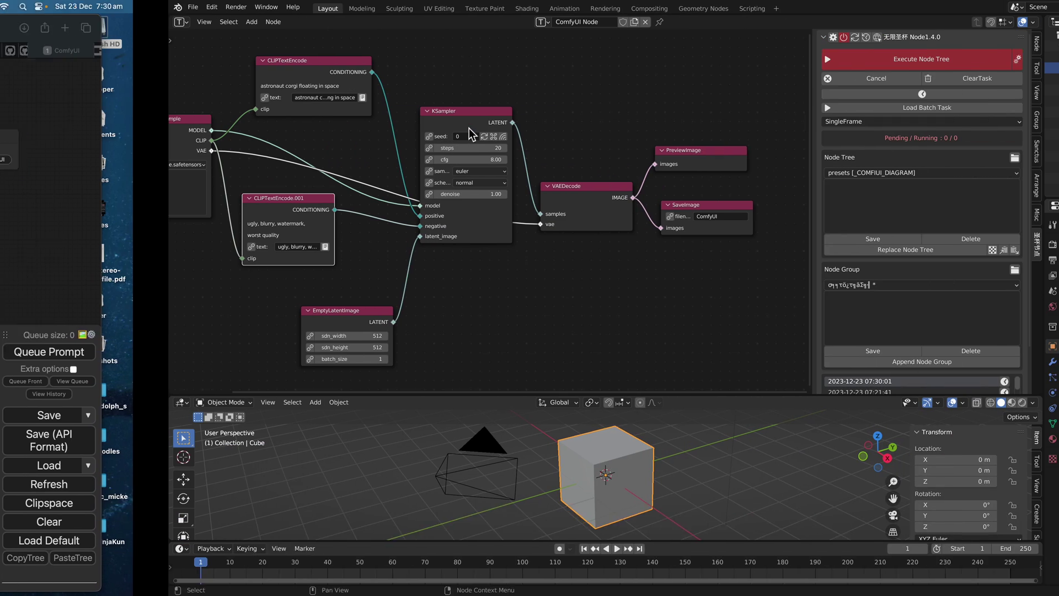
{"action": "key", "text": "ctrl+Left"}
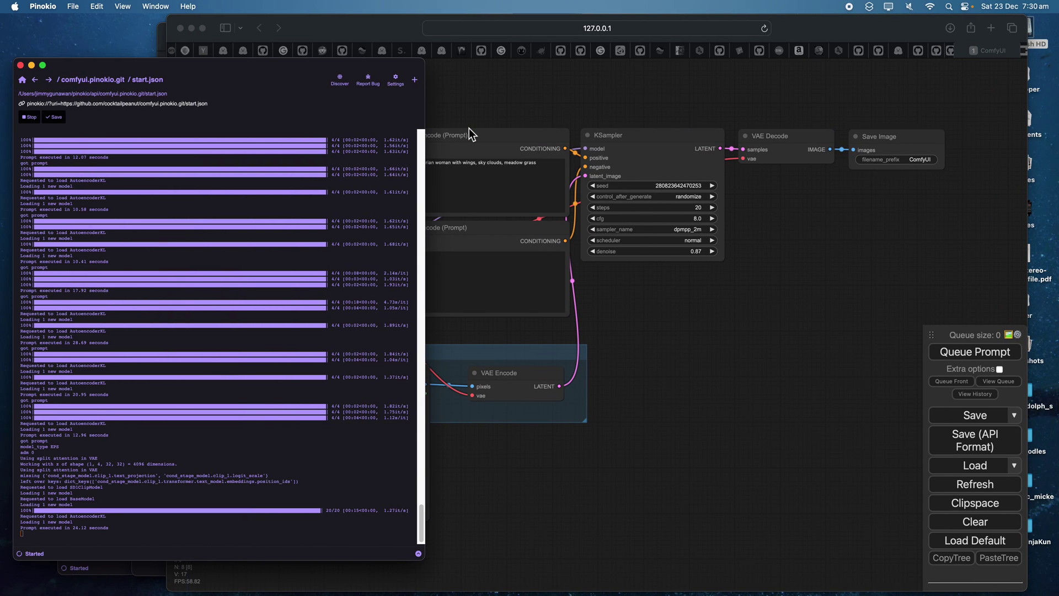
Return to Blender and spread the PreviewImage and SaveImage nodes further apart in the node tree.
{"action": "key", "text": "ctrl+Right"}
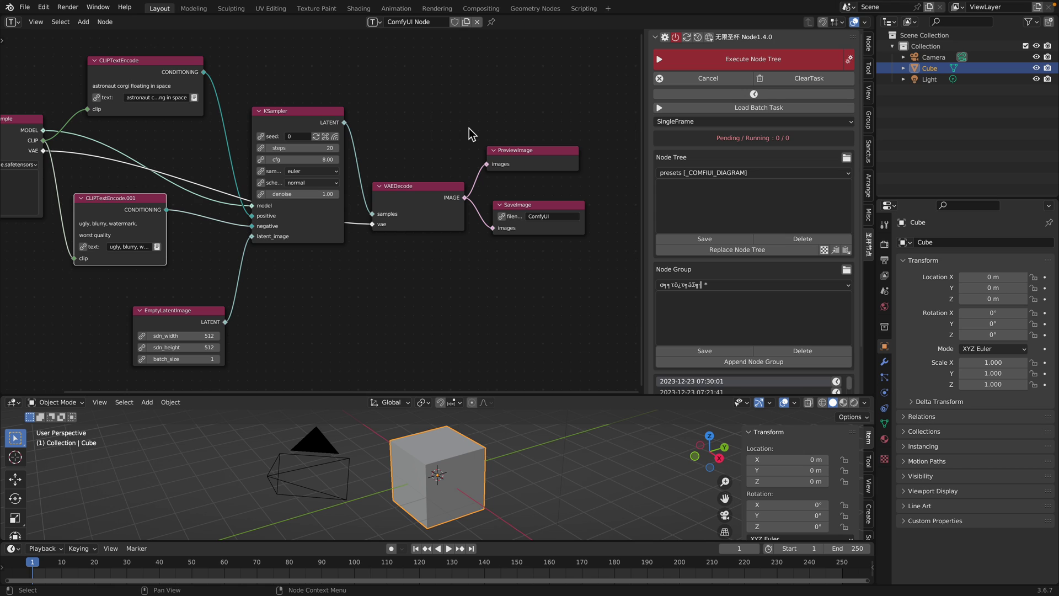
{"action": "left_click_drag", "start_coordinate": [520, 166], "coordinate": [524, 142]}
{"action": "left_click_drag", "start_coordinate": [525, 211], "coordinate": [524, 217]}
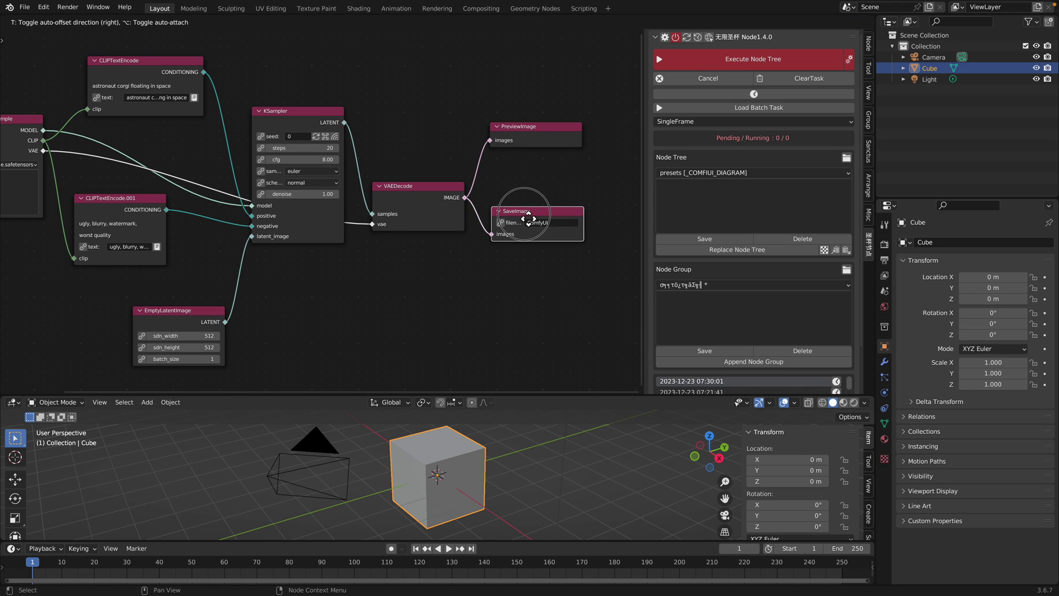
{"action": "scroll", "coordinate": [524, 202], "scroll_direction": "up", "scroll_amount": 1}
{"action": "scroll", "coordinate": [539, 184], "scroll_direction": "right", "scroll_amount": 5}
{"action": "scroll", "coordinate": [540, 185], "scroll_direction": "down", "scroll_amount": 1}
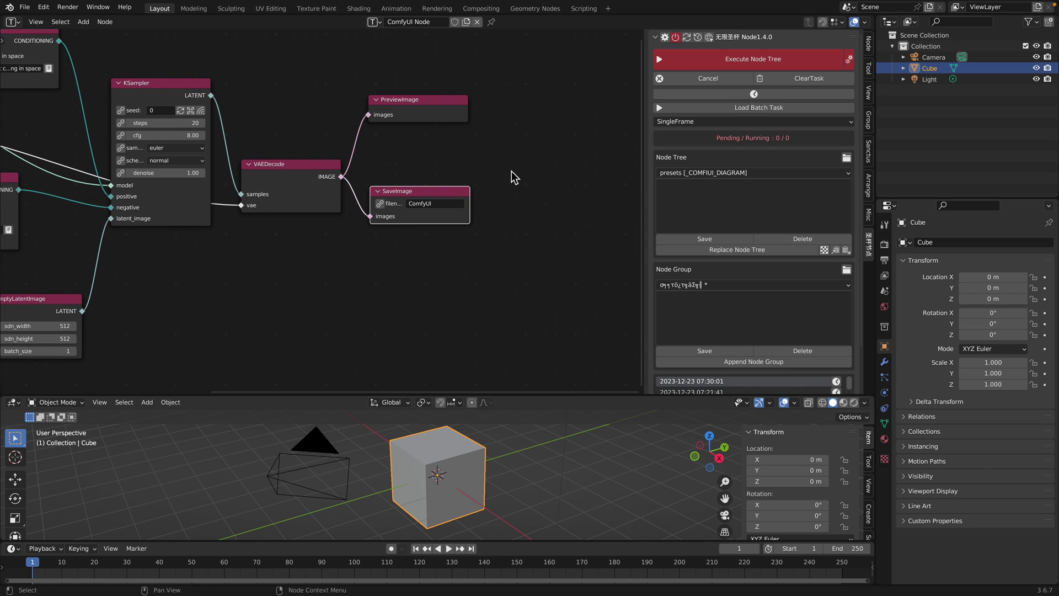
{"action": "left_click", "coordinate": [514, 177]}
{"action": "key", "text": "shift+a"}
{"action": "left_click", "coordinate": [504, 137]}
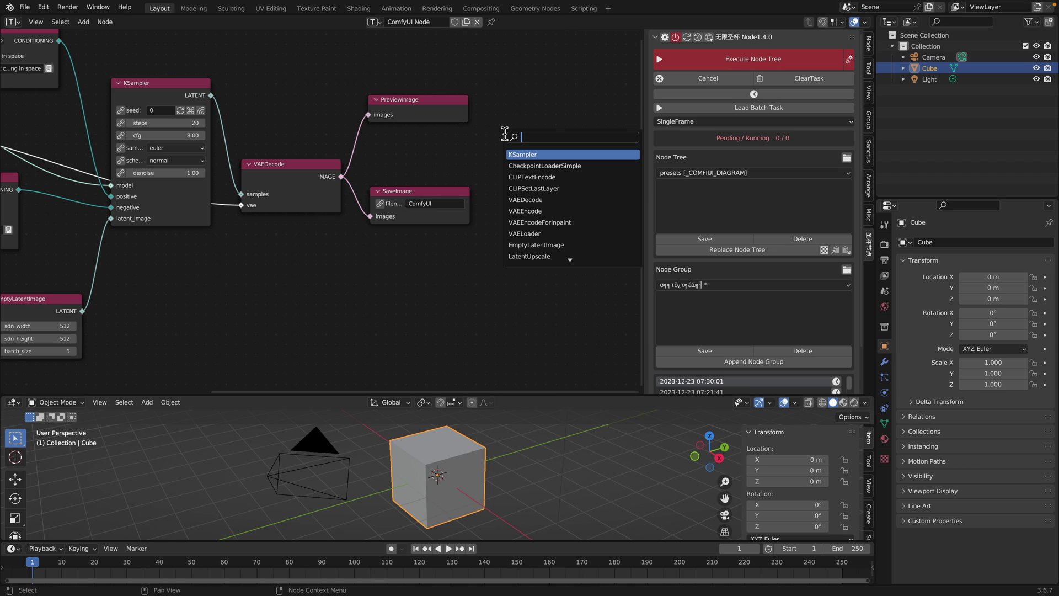
{"action": "type", "text": "preview"}
{"action": "key", "text": "Down"}
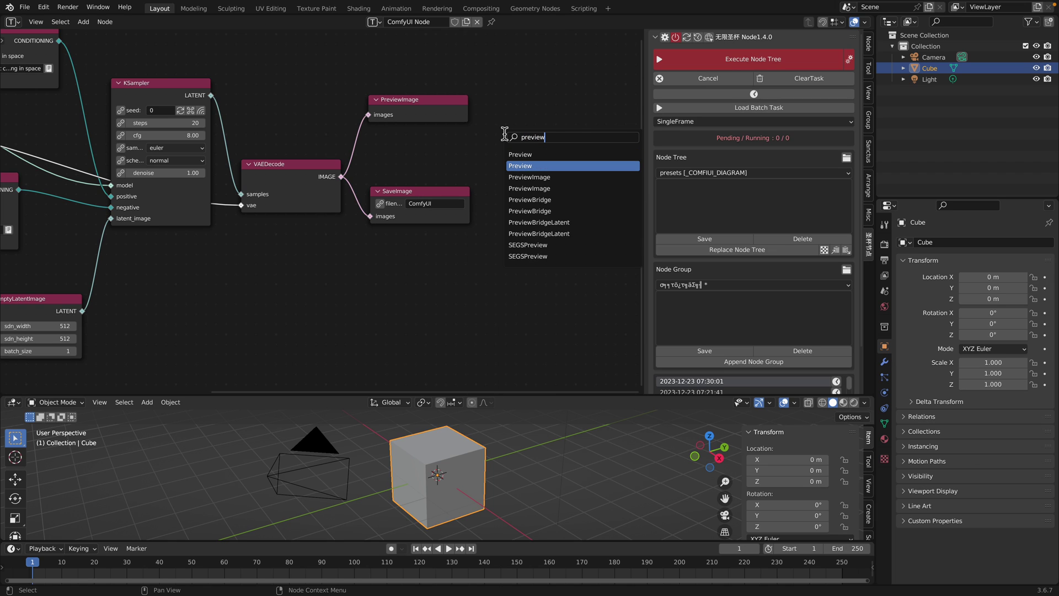
{"action": "key", "text": "Escape"}
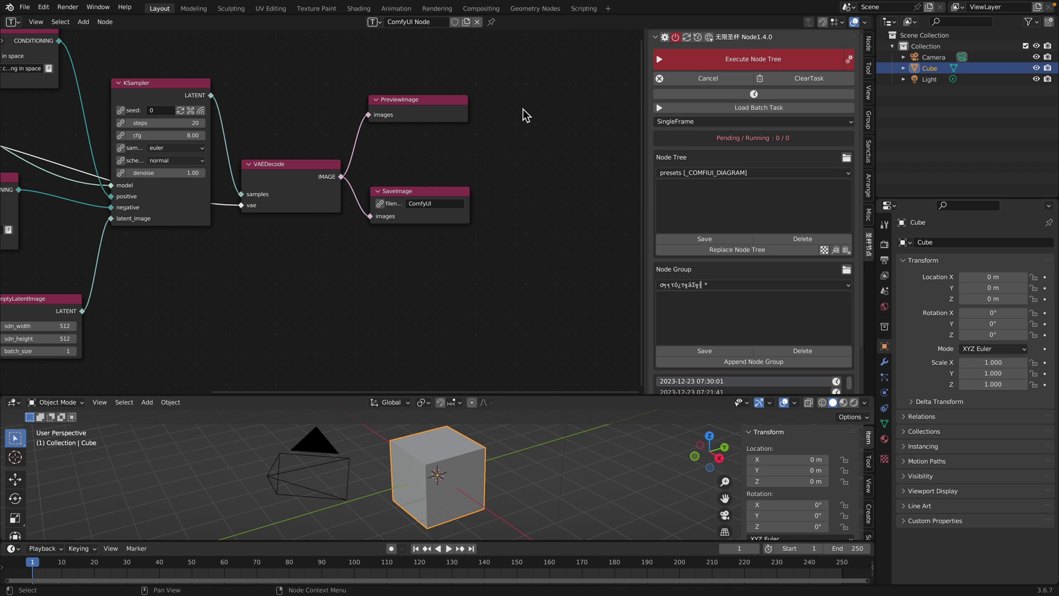
Add a second PreviewImage node from the image category and place it beyond the SaveImage node.
{"action": "key", "text": "shift+a"}
{"action": "mouse_move", "coordinate": [504, 234]}
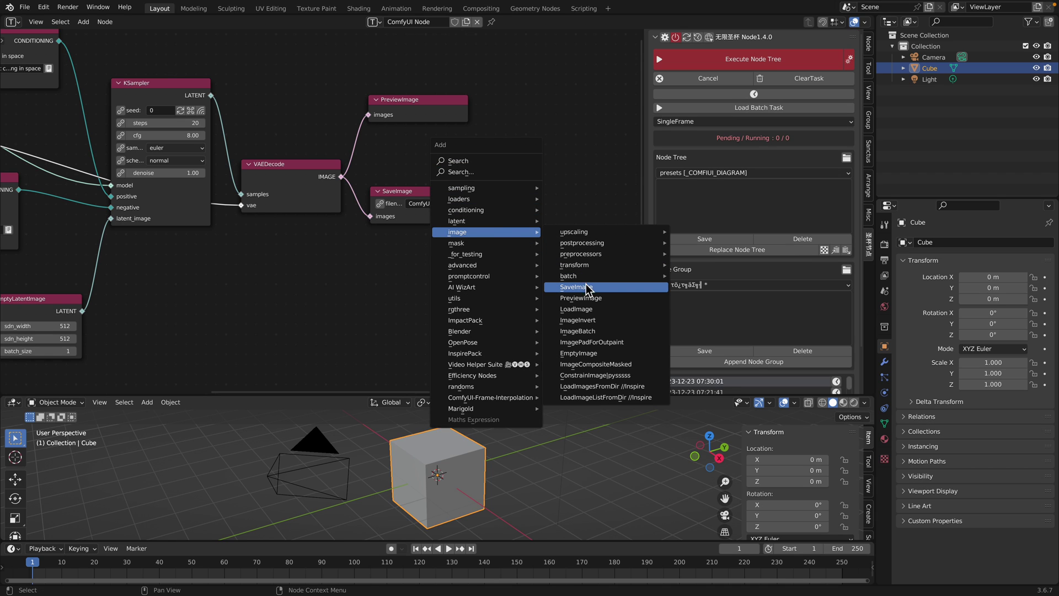
{"action": "left_click", "coordinate": [593, 298]}
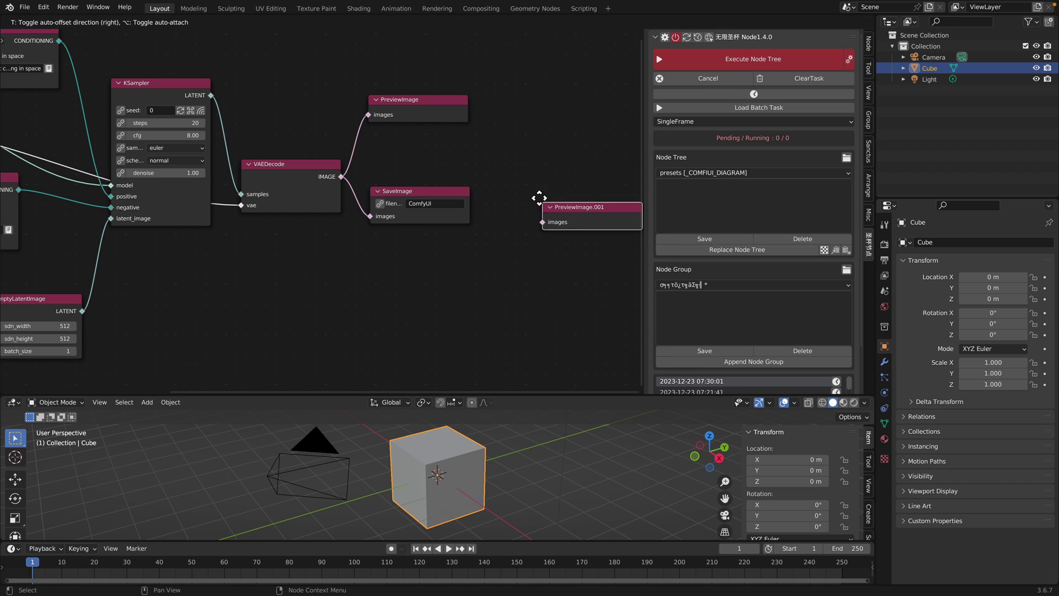
{"action": "left_click", "coordinate": [510, 172]}
{"action": "left_click", "coordinate": [408, 115]}
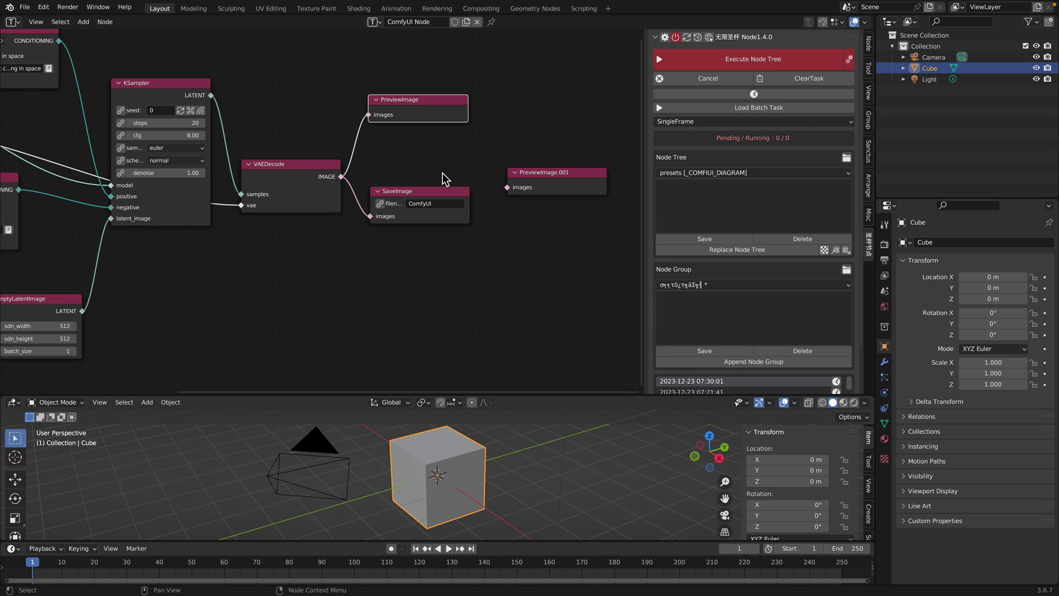
Switch to Finder, go to the ComfyUI output folder and select the newest image, ComfyUI_06641_.png.
{"action": "key", "text": "ctrl+Left"}
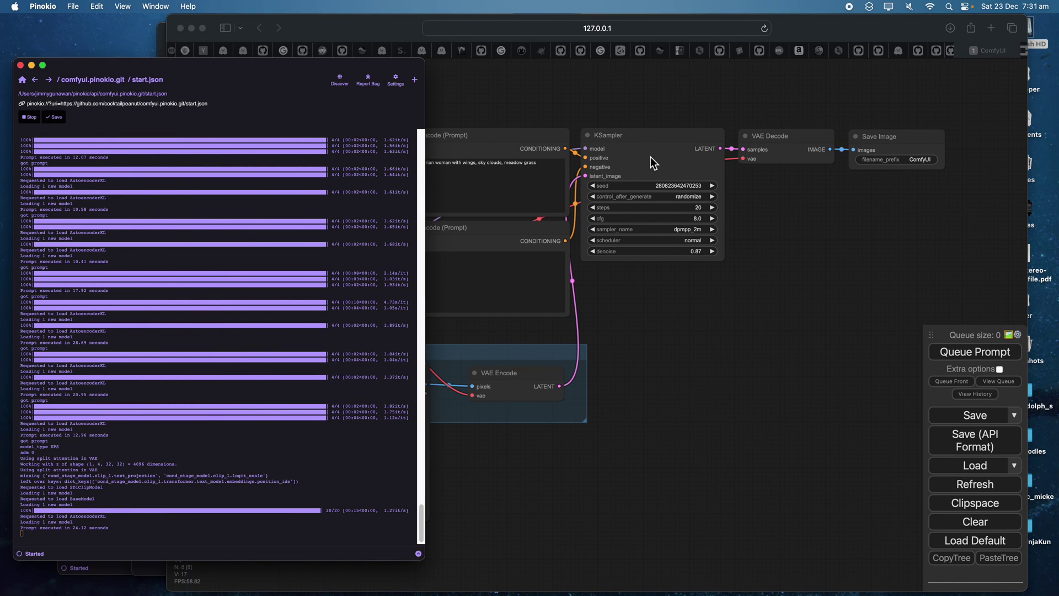
{"action": "left_click", "coordinate": [865, 28]}
{"action": "left_click_drag", "start_coordinate": [865, 29], "coordinate": [669, 28]}
{"action": "left_click", "coordinate": [903, 72]}
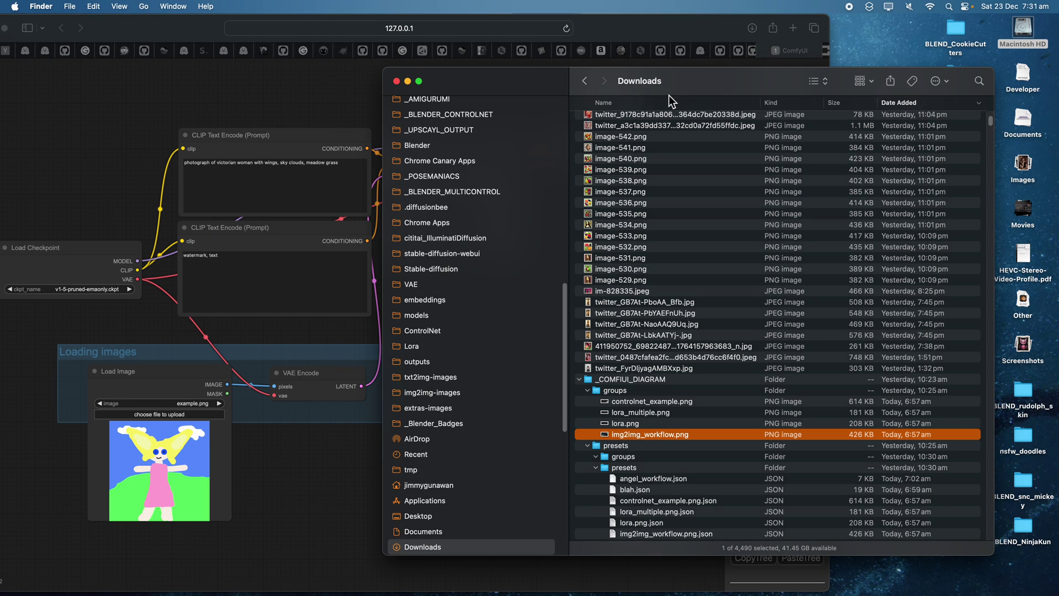
{"action": "scroll", "coordinate": [552, 224], "scroll_direction": "up", "scroll_amount": 10}
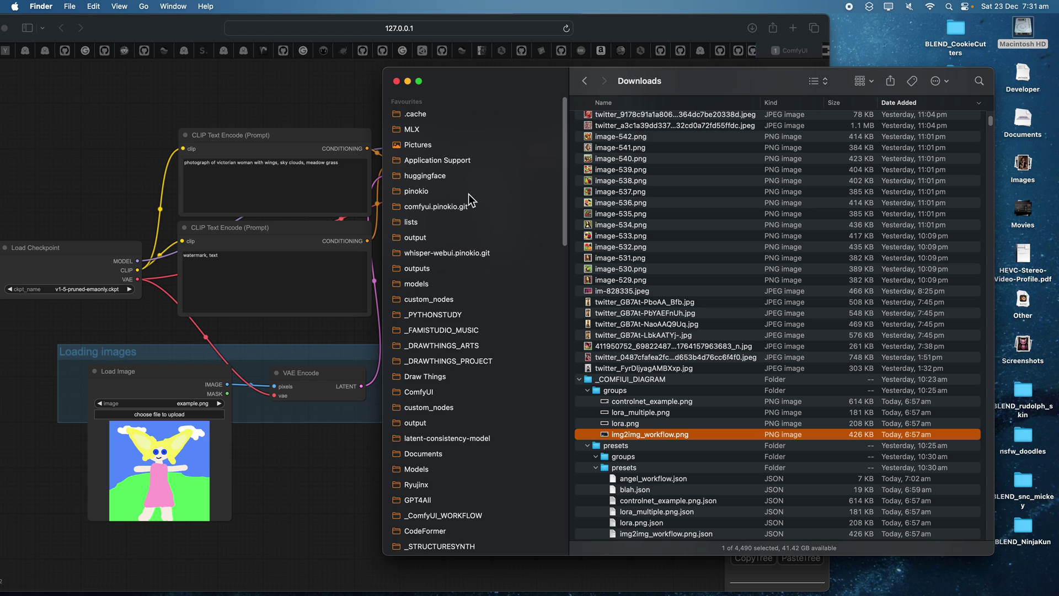
{"action": "left_click", "coordinate": [471, 237]}
{"action": "left_click", "coordinate": [640, 119]}
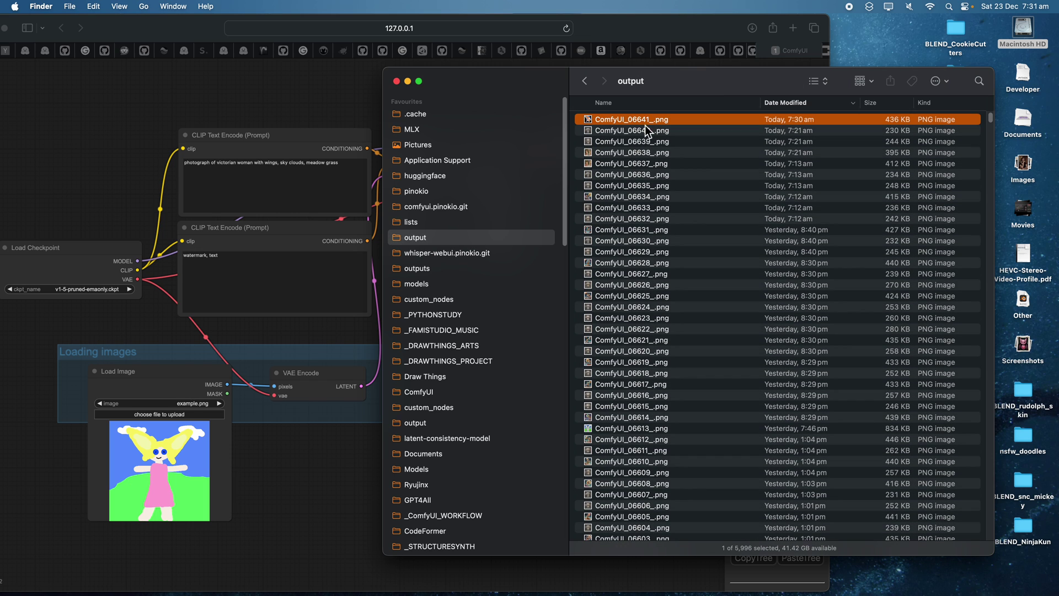
Preview ComfyUI_06641_.png and look through the neighbouring generated images in the output folder.
{"action": "key", "text": "space"}
{"action": "key", "text": "Down"}
{"action": "key", "text": "Up"}
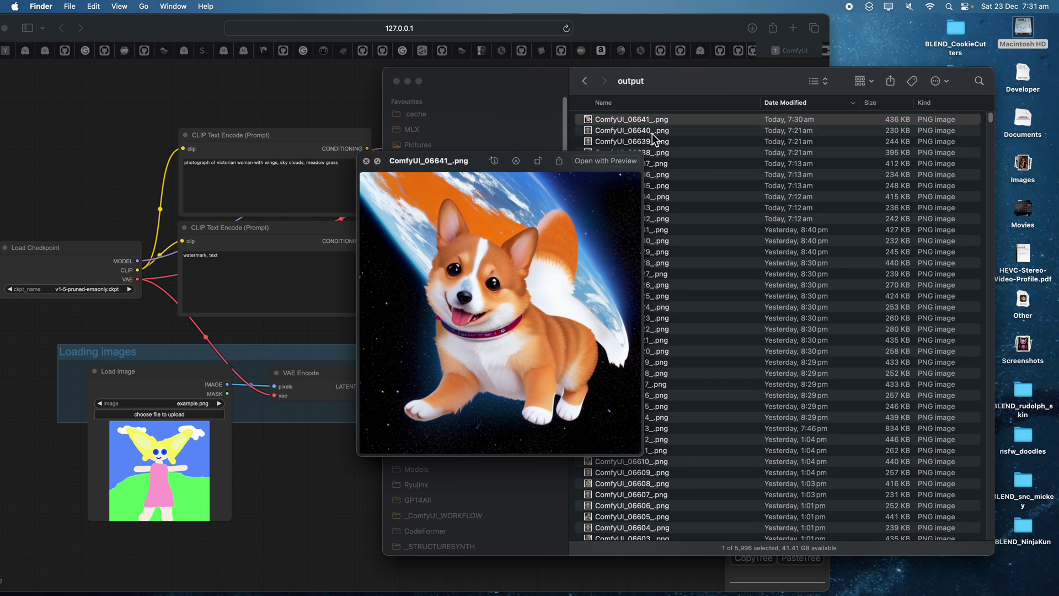
{"action": "key", "text": "Down"}
{"action": "key", "text": "Down"}
{"action": "key", "text": "Up"}
{"action": "key", "text": "Up"}
Return to Blender, delete the unconnected PreviewImage.001 node and save the file.
{"action": "key", "text": "ctrl+Right"}
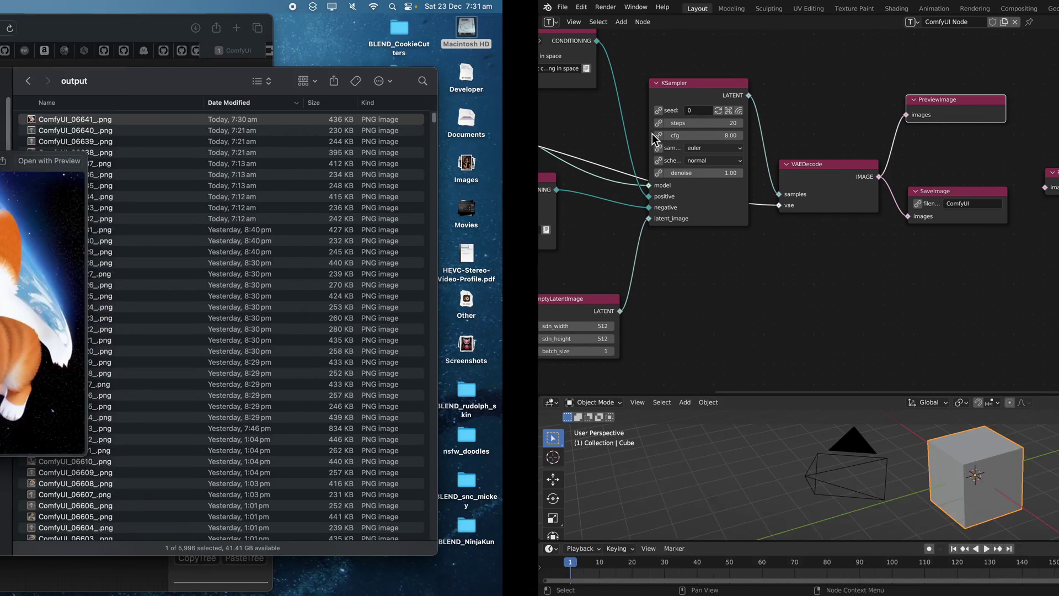
{"action": "left_click_drag", "start_coordinate": [562, 188], "coordinate": [549, 192]}
{"action": "key", "text": "x"}
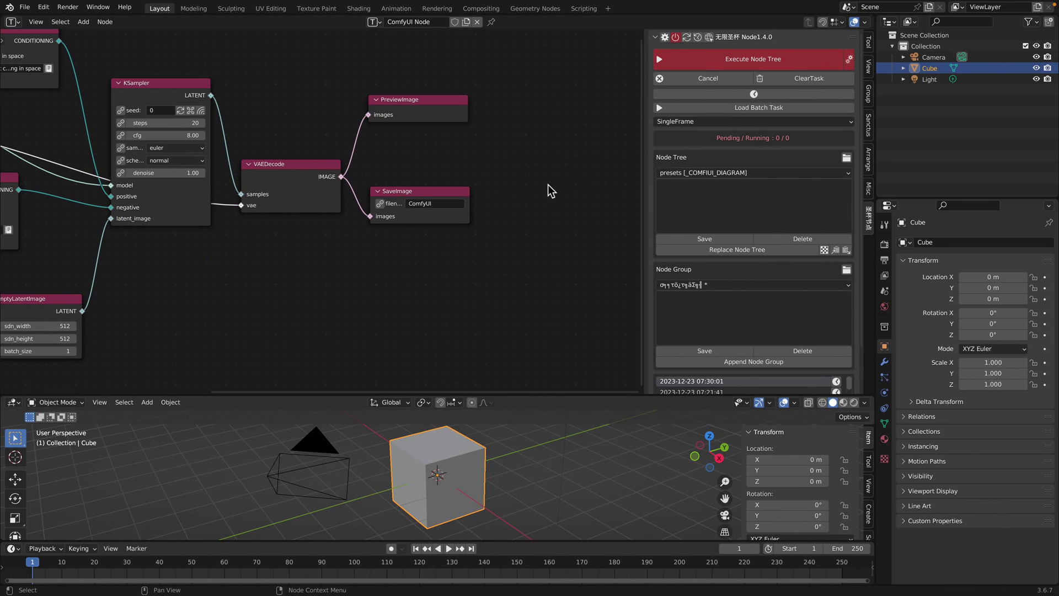
{"action": "scroll", "coordinate": [449, 137], "scroll_direction": "right", "scroll_amount": 2}
{"action": "key", "text": "ctrl+s"}
Add another PreviewImage node, link VAEDecode's IMAGE output to its images input, and save the file.
{"action": "key", "text": "shift+a"}
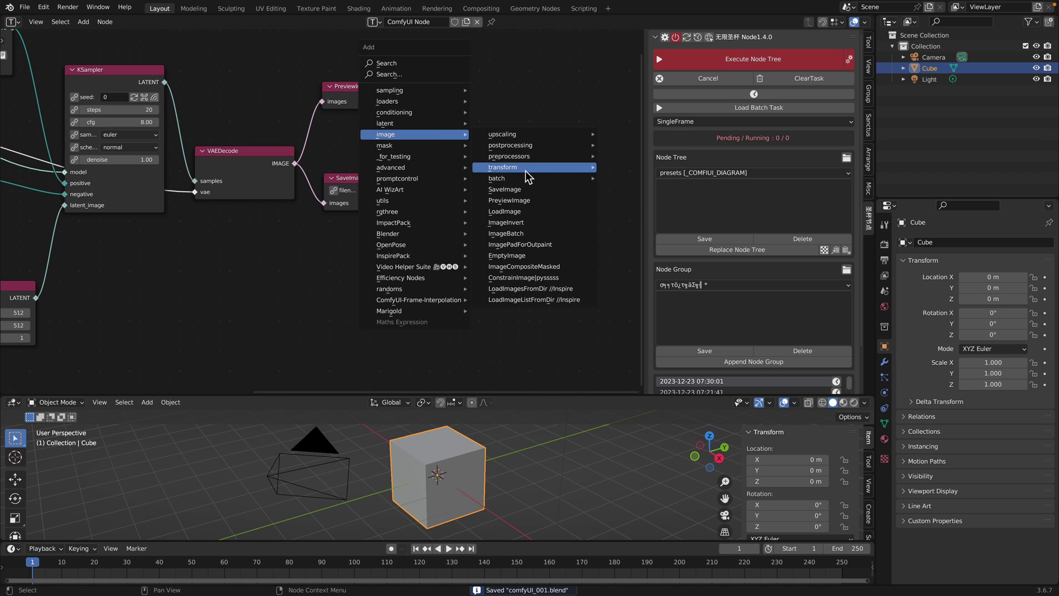
{"action": "left_click", "coordinate": [538, 200]}
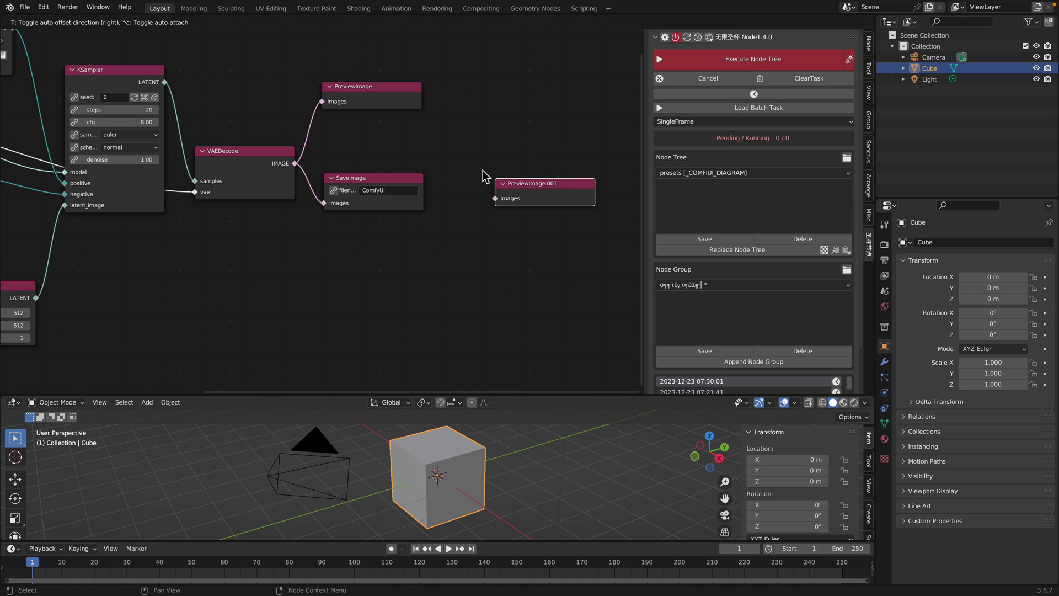
{"action": "left_click", "coordinate": [508, 175]}
{"action": "left_click_drag", "start_coordinate": [296, 164], "coordinate": [504, 166]}
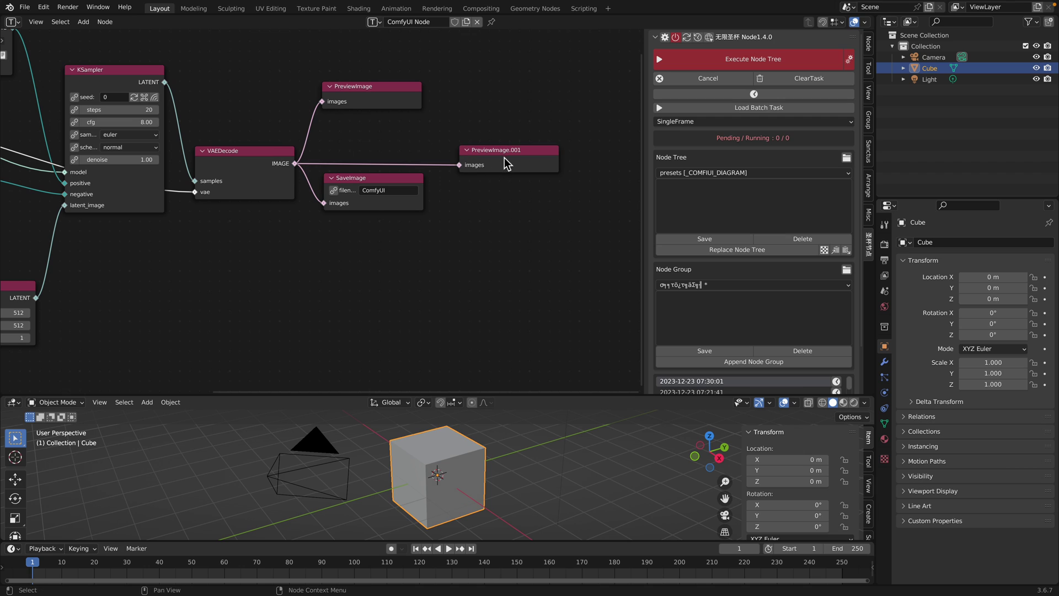
{"action": "left_click", "coordinate": [496, 127]}
{"action": "key", "text": "ctrl+s"}
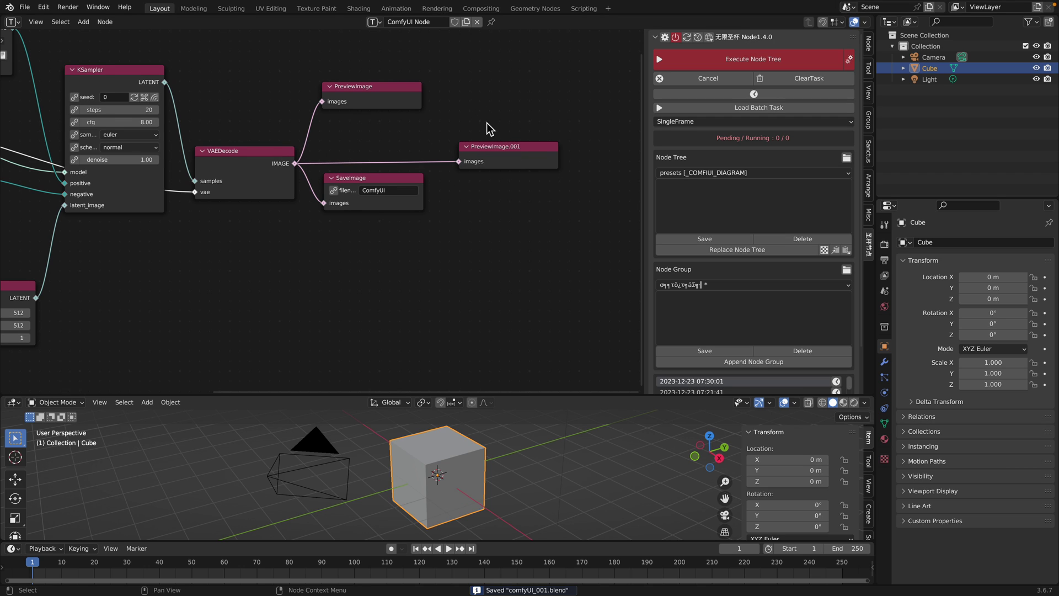
Open the recent file bcomfy_011.blend.
{"action": "middle_click_drag", "start_coordinate": [487, 127], "coordinate": [513, 123]}
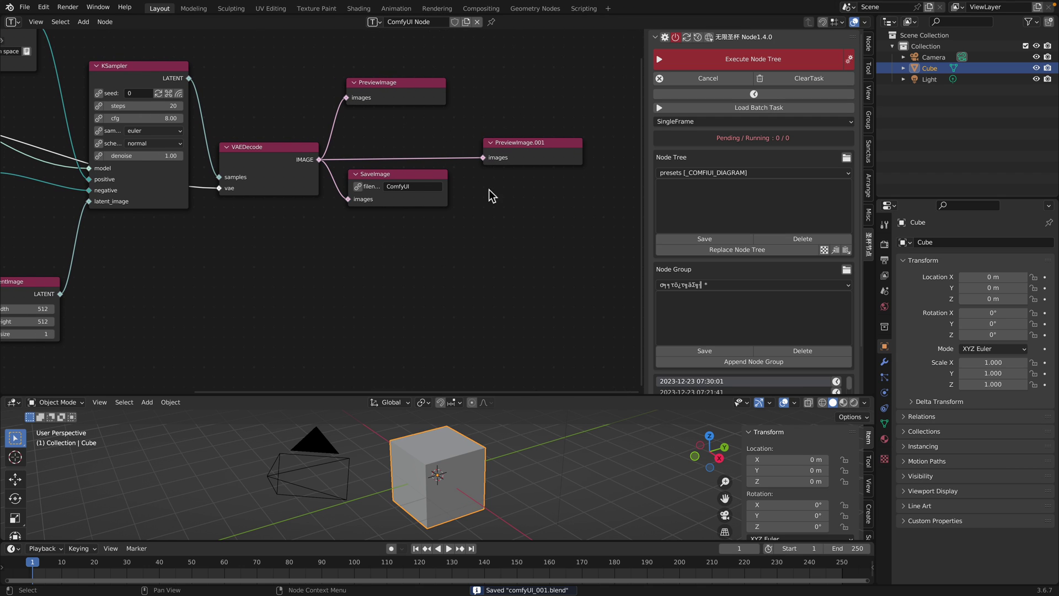
{"action": "scroll", "coordinate": [384, 201], "scroll_direction": "down", "scroll_amount": 3}
{"action": "middle_click_drag", "start_coordinate": [385, 202], "coordinate": [514, 229]}
{"action": "left_click", "coordinate": [25, 8]}
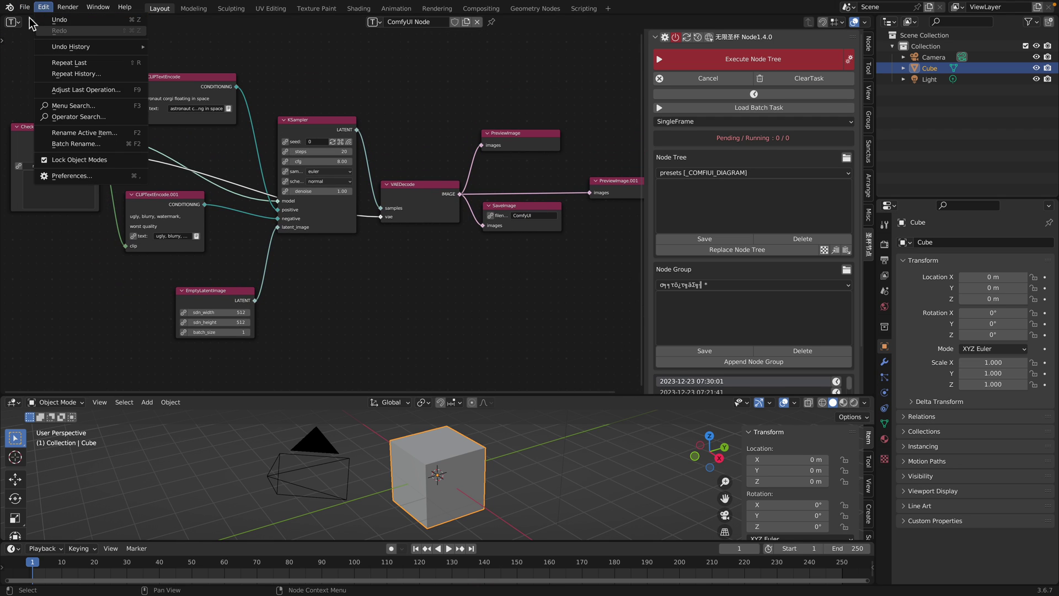
{"action": "left_click", "coordinate": [28, 8]}
{"action": "left_click", "coordinate": [25, 7]}
{"action": "mouse_move", "coordinate": [61, 42]}
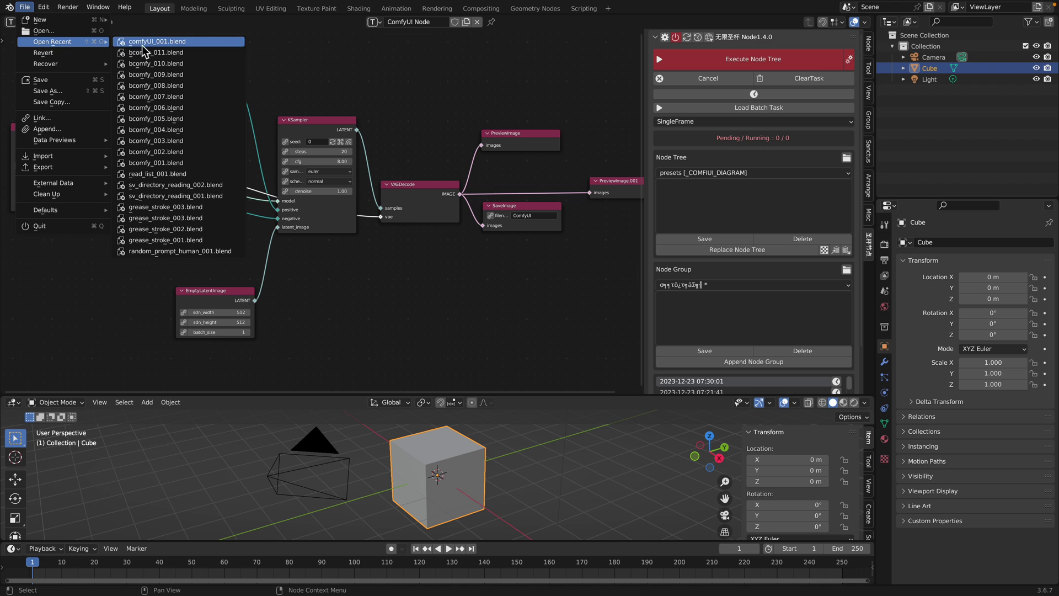
{"action": "left_click", "coordinate": [180, 56]}
Examine the Preview node showing the corgi image and its link from VAEDecode's IMAGE output.
{"action": "middle_click_drag", "start_coordinate": [526, 187], "coordinate": [360, 226]}
{"action": "scroll", "coordinate": [360, 227], "scroll_direction": "up", "scroll_amount": 9}
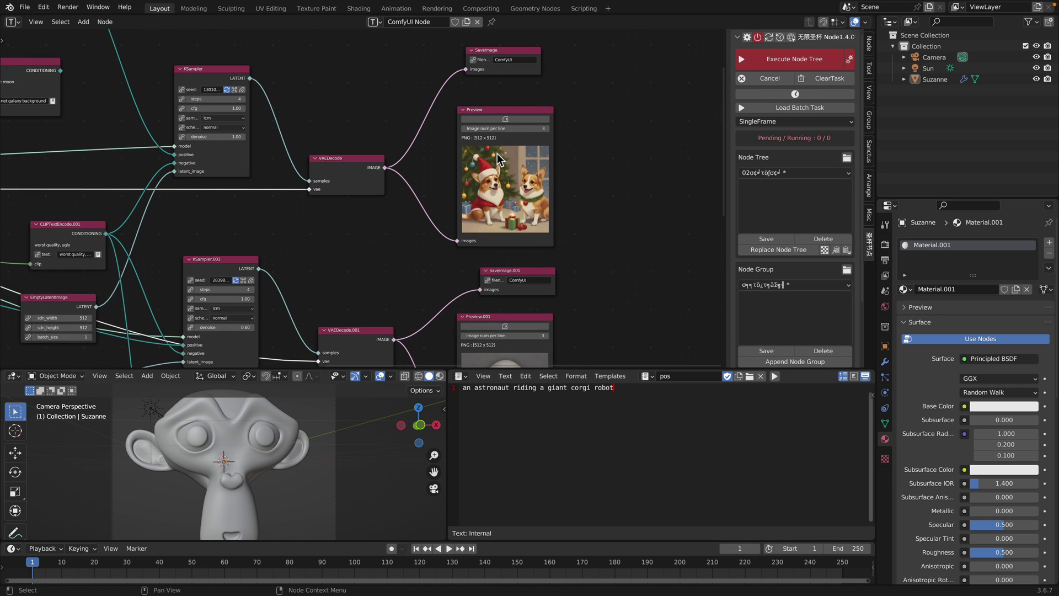
{"action": "scroll", "coordinate": [507, 138], "scroll_direction": "up", "scroll_amount": 1}
{"action": "middle_click_drag", "start_coordinate": [506, 145], "coordinate": [426, 204]}
{"action": "scroll", "coordinate": [426, 203], "scroll_direction": "up", "scroll_amount": 2}
{"action": "left_click_drag", "start_coordinate": [461, 156], "coordinate": [462, 153]}
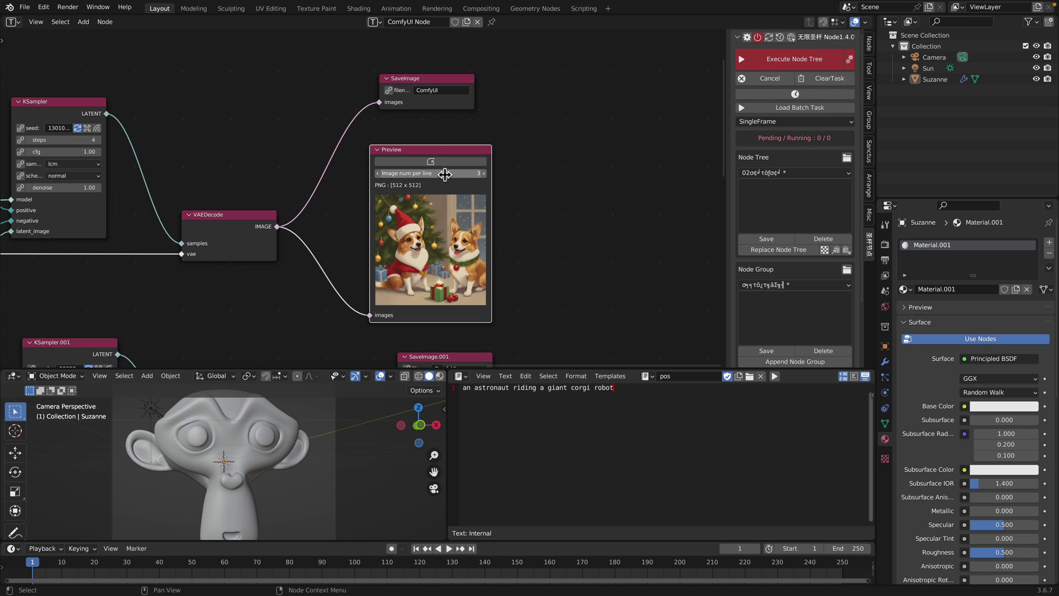
{"action": "middle_click_drag", "start_coordinate": [553, 168], "coordinate": [453, 142]}
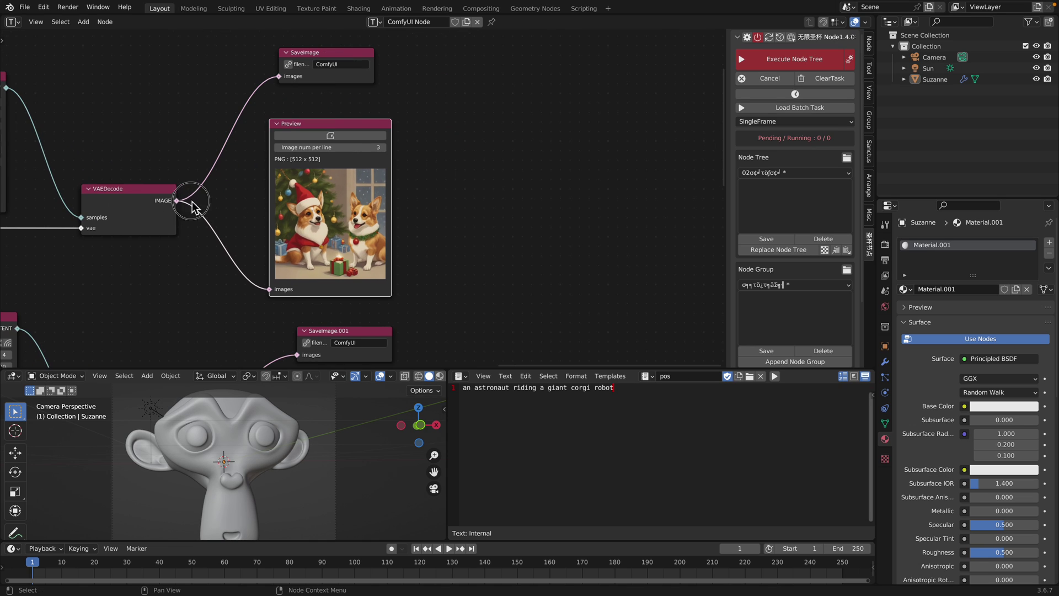
{"action": "left_click", "coordinate": [170, 209]}
Search for and add a Preview node in the empty area beside the existing Preview node, and delete it again.
{"action": "left_click", "coordinate": [492, 168]}
{"action": "key", "text": "shift+a"}
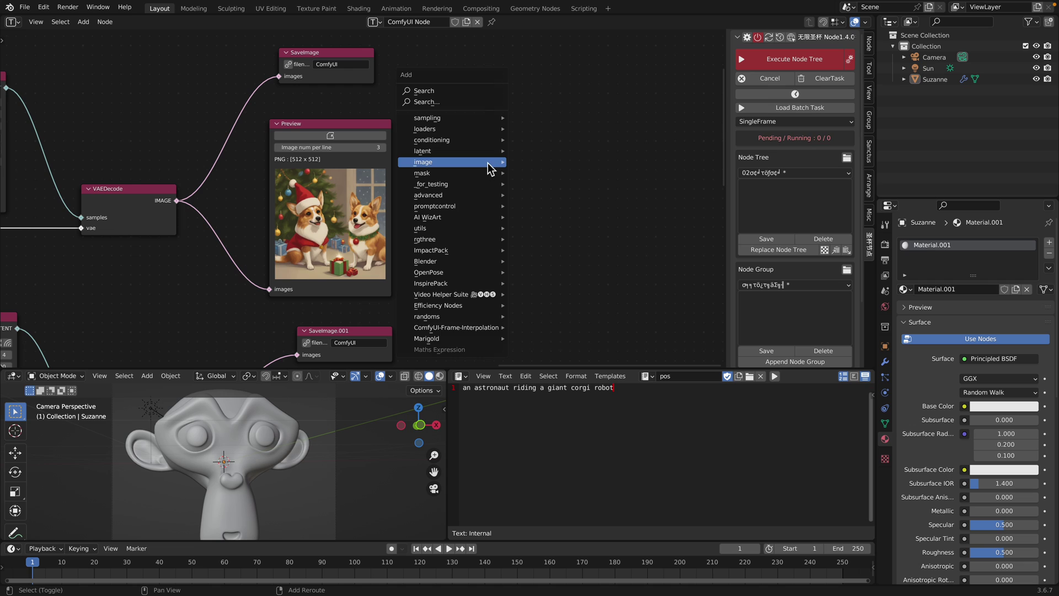
{"action": "left_click", "coordinate": [491, 102]}
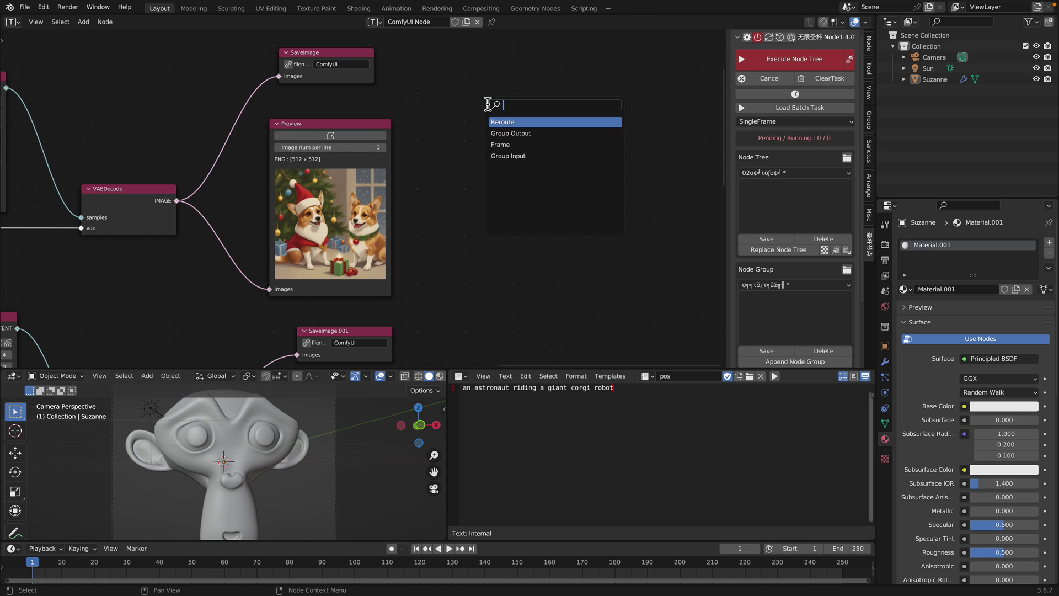
{"action": "key", "text": "shift+a"}
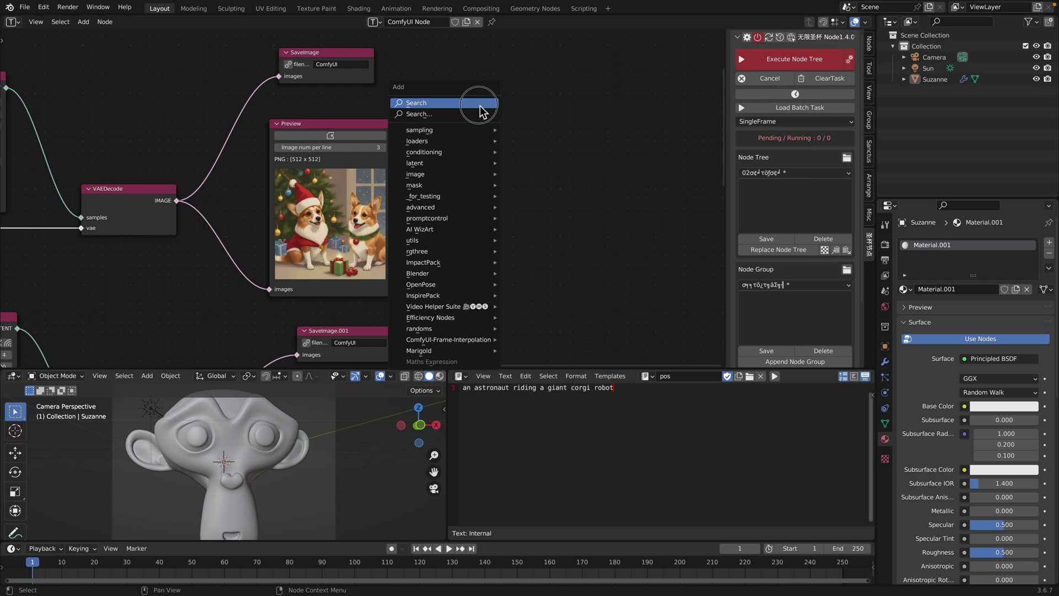
{"action": "left_click", "coordinate": [480, 106]}
{"action": "type", "text": "prev"}
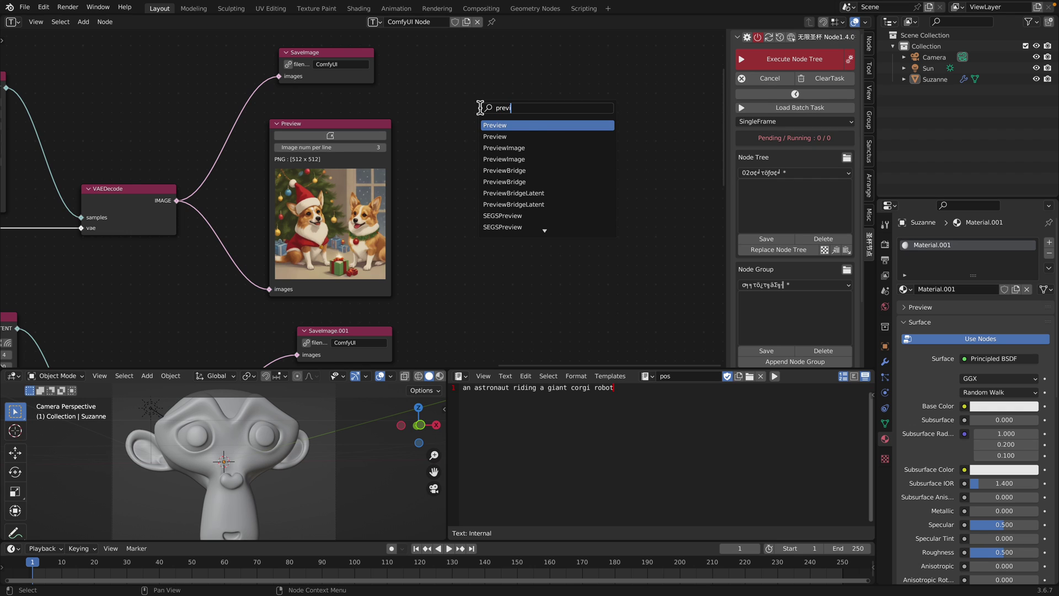
{"action": "key", "text": "Return"}
{"action": "left_click", "coordinate": [483, 113]}
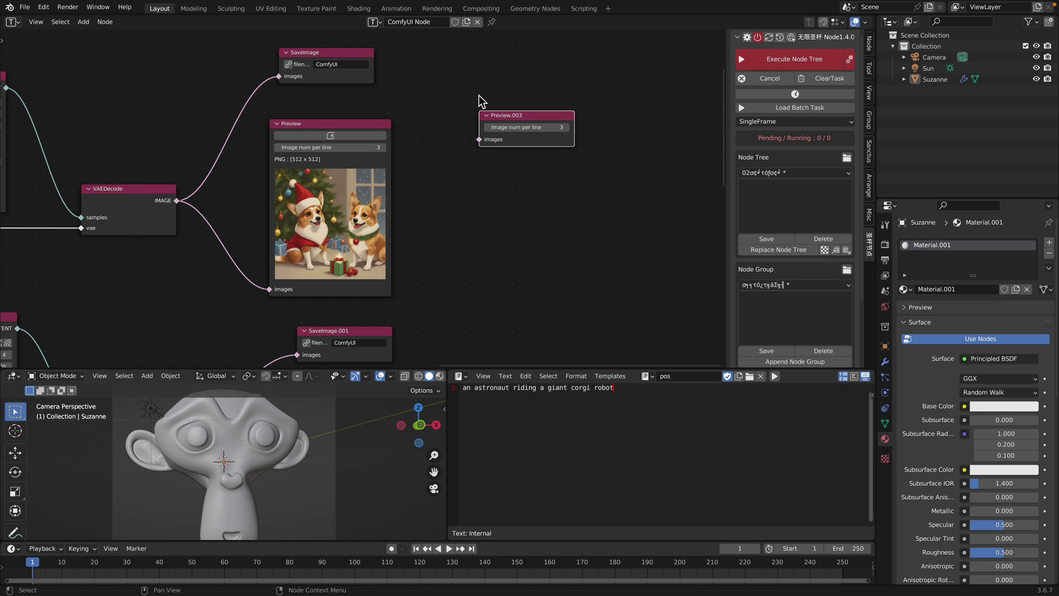
{"action": "key", "text": "x"}
Enlarge the node editor and examine the workflow's checkpoint, CLIPTextEncode, KSampler, VAEEncode and Input Image nodes.
{"action": "left_click", "coordinate": [26, 10]}
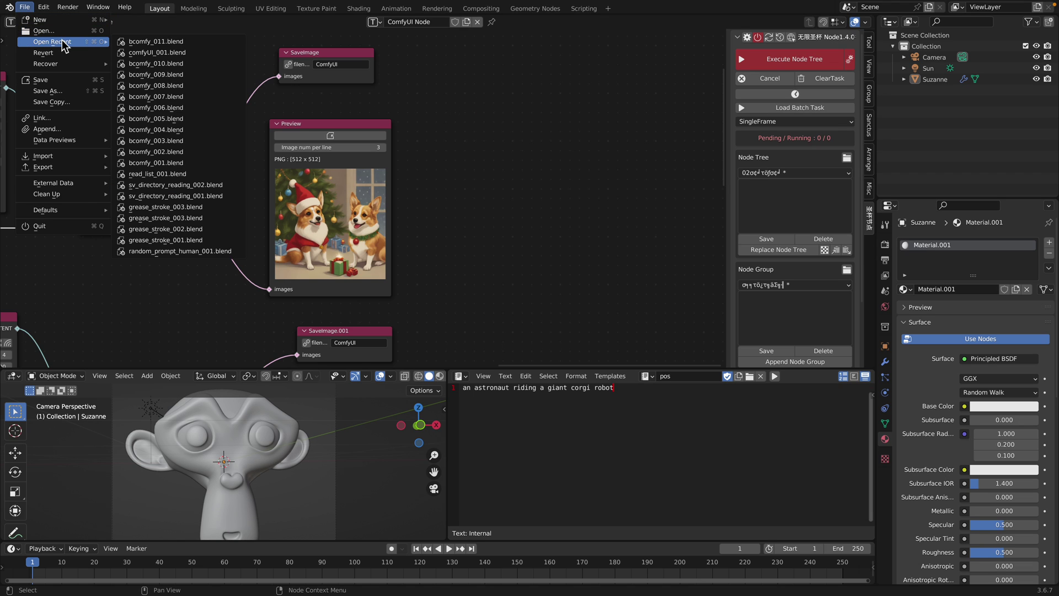
{"action": "scroll", "coordinate": [545, 183], "scroll_direction": "down", "scroll_amount": 4}
{"action": "middle_click_drag", "start_coordinate": [694, 158], "coordinate": [853, 113]}
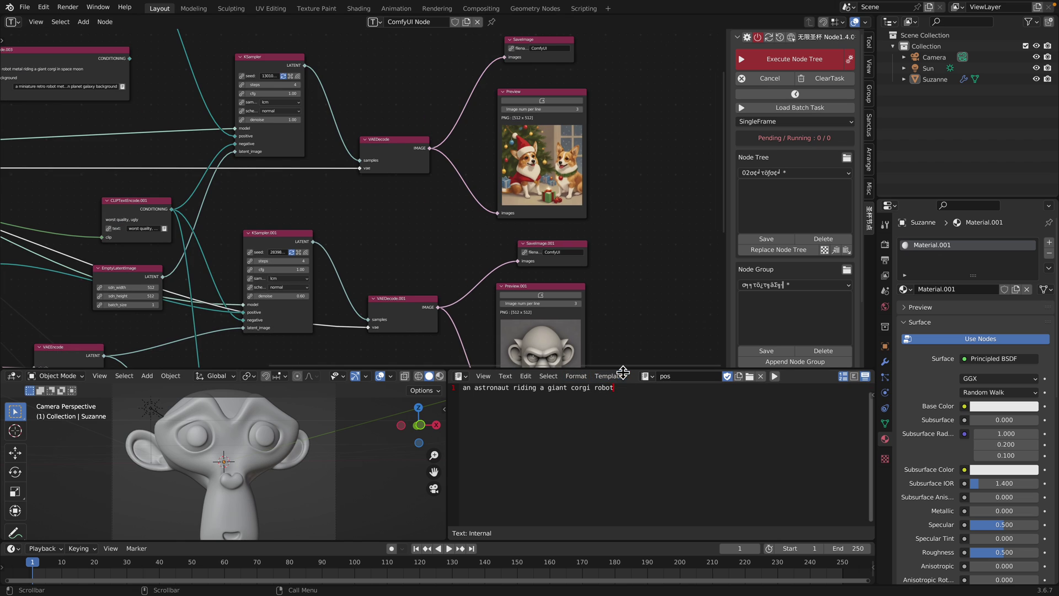
{"action": "left_click_drag", "start_coordinate": [623, 370], "coordinate": [622, 487]}
{"action": "scroll", "coordinate": [366, 284], "scroll_direction": "down", "scroll_amount": 2}
{"action": "middle_click_drag", "start_coordinate": [365, 284], "coordinate": [541, 220]}
{"action": "middle_click_drag", "start_coordinate": [386, 166], "coordinate": [466, 138]}
{"action": "scroll", "coordinate": [353, 228], "scroll_direction": "up", "scroll_amount": 2}
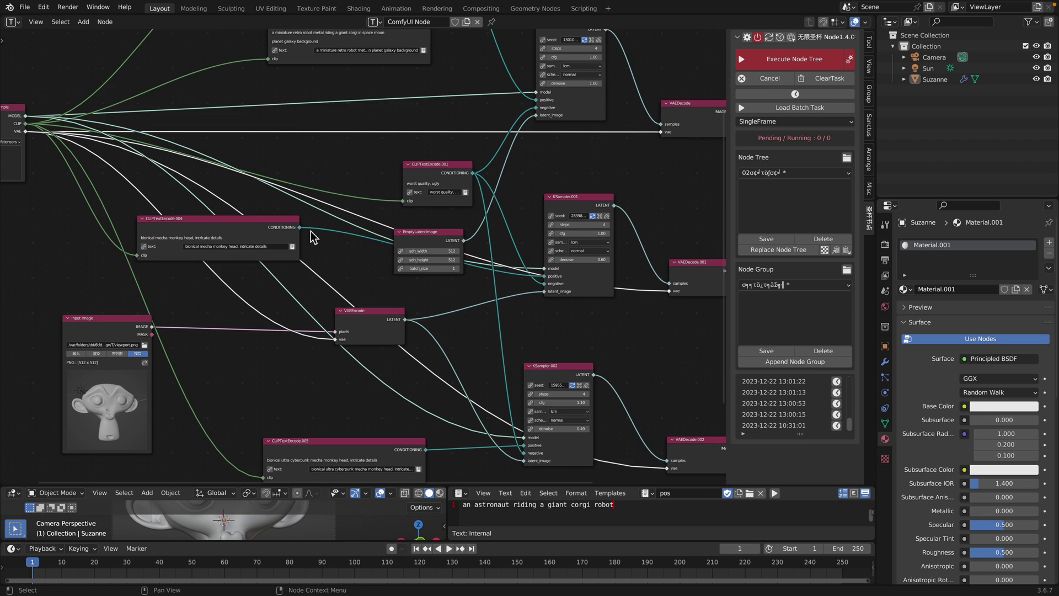
{"action": "middle_click_drag", "start_coordinate": [230, 233], "coordinate": [369, 245]}
{"action": "scroll", "coordinate": [368, 246], "scroll_direction": "up", "scroll_amount": 2}
{"action": "left_click_drag", "start_coordinate": [86, 110], "coordinate": [72, 83]}
{"action": "middle_click_drag", "start_coordinate": [402, 263], "coordinate": [307, 308]}
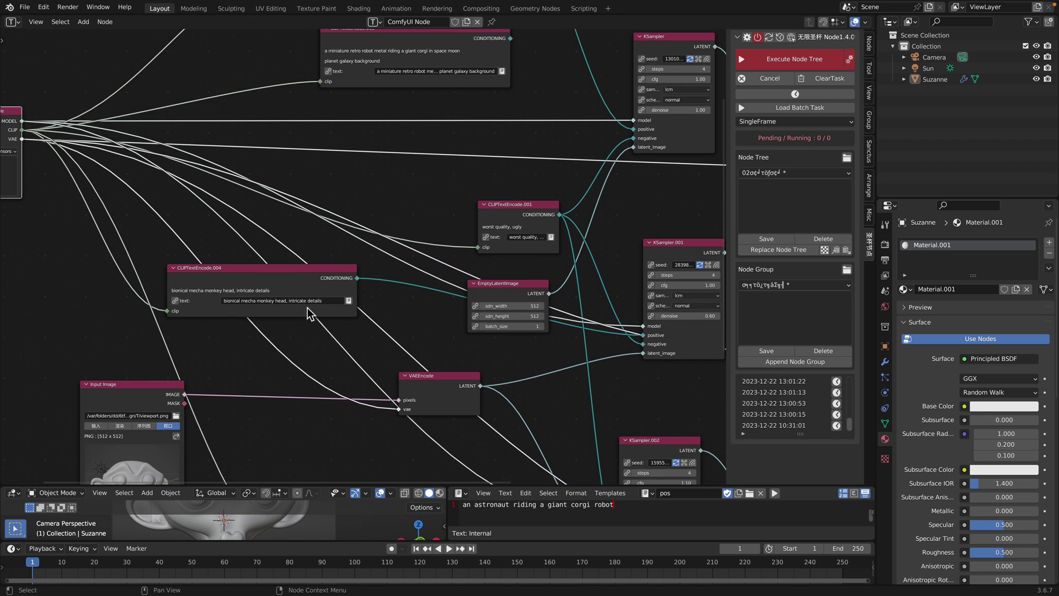
Shift the CLIPTextEncode.004, CLIPTextEncode.001 and EmptyLatentImage nodes up and left to spread out the workflow.
{"action": "left_click_drag", "start_coordinate": [283, 281], "coordinate": [262, 262]}
{"action": "middle_click_drag", "start_coordinate": [414, 259], "coordinate": [338, 290]}
{"action": "left_click_drag", "start_coordinate": [408, 266], "coordinate": [398, 241]}
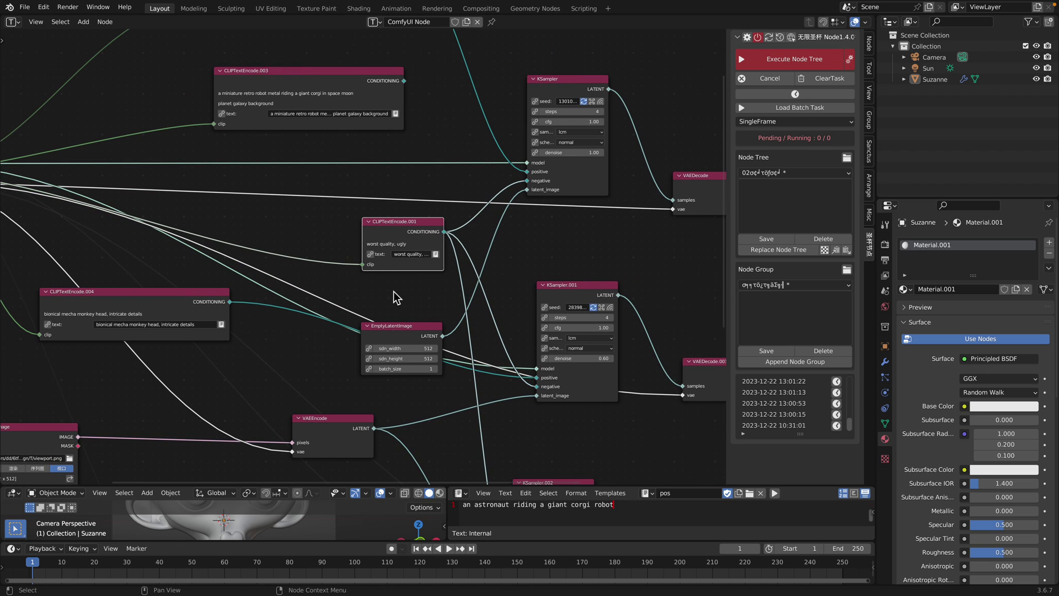
{"action": "left_click_drag", "start_coordinate": [391, 333], "coordinate": [414, 295]}
{"action": "left_click_drag", "start_coordinate": [408, 221], "coordinate": [392, 195]}
{"action": "left_click_drag", "start_coordinate": [429, 283], "coordinate": [403, 271]}
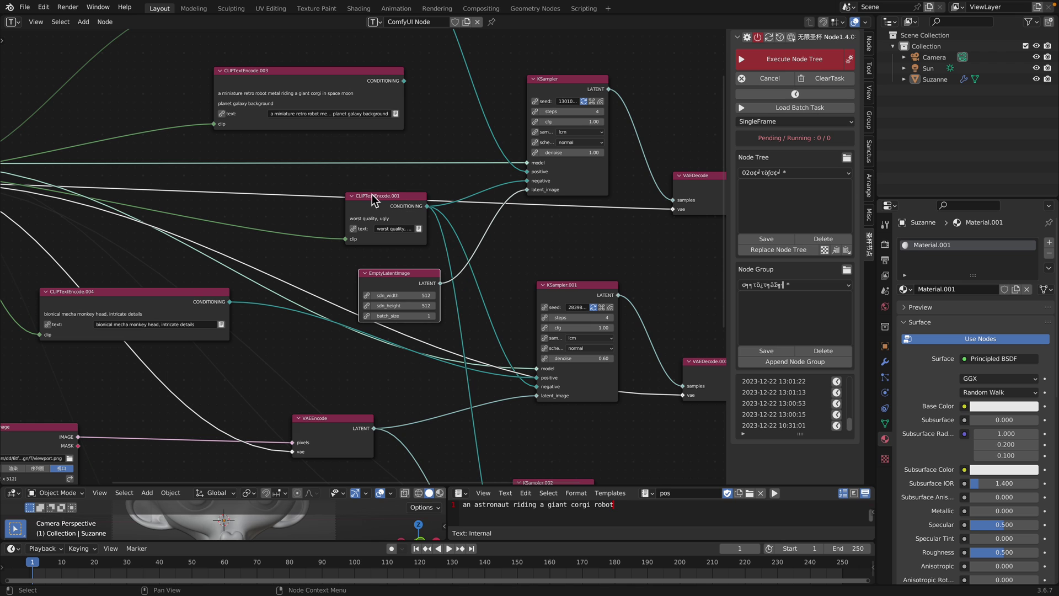
Lower the KSampler.001 and KSampler.002 nodes slightly to space them in front of their VAEDecode nodes.
{"action": "scroll", "coordinate": [414, 328], "scroll_direction": "up", "scroll_amount": 2}
{"action": "scroll", "coordinate": [474, 314], "scroll_direction": "down", "scroll_amount": 2}
{"action": "middle_click_drag", "start_coordinate": [485, 314], "coordinate": [328, 257]}
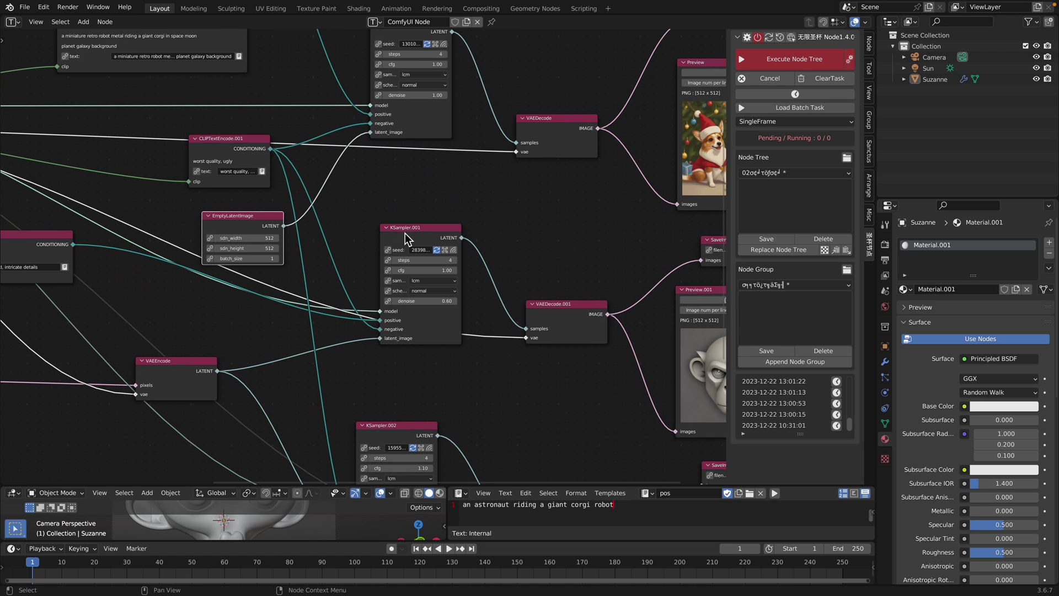
{"action": "left_click_drag", "start_coordinate": [406, 231], "coordinate": [412, 277]}
{"action": "scroll", "coordinate": [412, 243], "scroll_direction": "down", "scroll_amount": 1}
{"action": "middle_click_drag", "start_coordinate": [419, 221], "coordinate": [425, 105]}
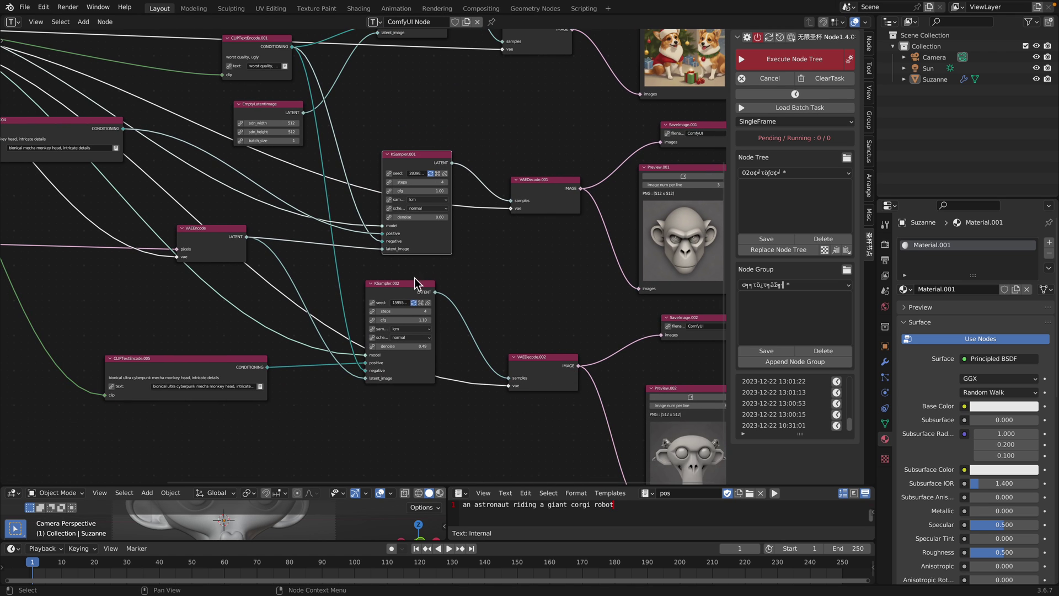
{"action": "mouse_move", "coordinate": [410, 297]}
{"action": "left_mouse_down"}
{"action": "mouse_move", "coordinate": [411, 329]}
{"action": "mouse_move", "coordinate": [422, 308]}
{"action": "left_mouse_up"}
Move the Input Image node up and left, away from VAEEncode, and show its Suzanne image and source options up close.
{"action": "middle_click_drag", "start_coordinate": [386, 325], "coordinate": [569, 286]}
{"action": "middle_click_drag", "start_coordinate": [441, 331], "coordinate": [536, 340]}
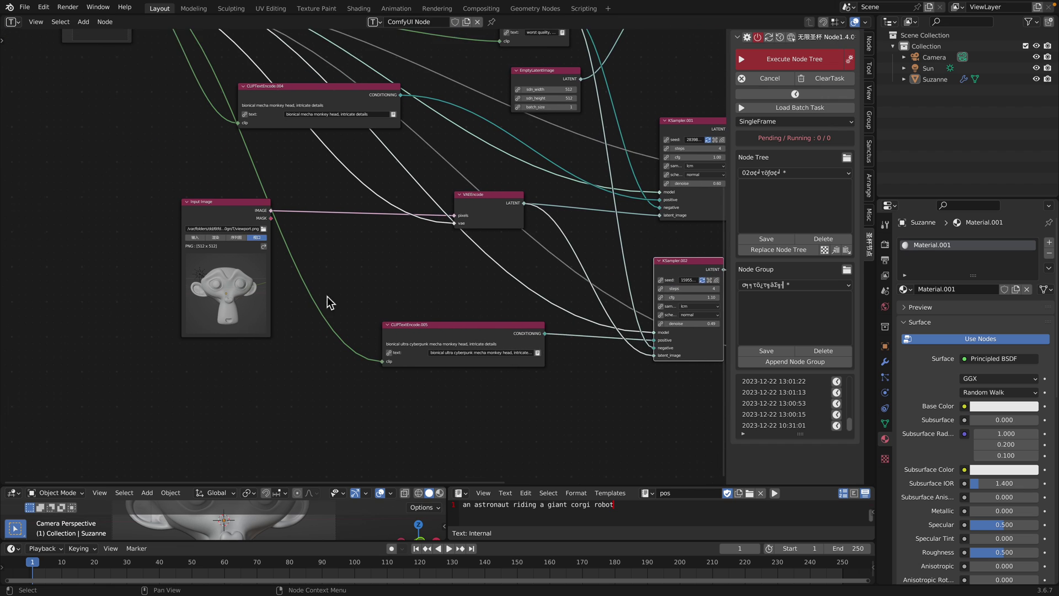
{"action": "scroll", "coordinate": [238, 240], "scroll_direction": "up", "scroll_amount": 3}
{"action": "left_click_drag", "start_coordinate": [179, 199], "coordinate": [150, 185]}
{"action": "scroll", "coordinate": [77, 288], "scroll_direction": "up", "scroll_amount": 1}
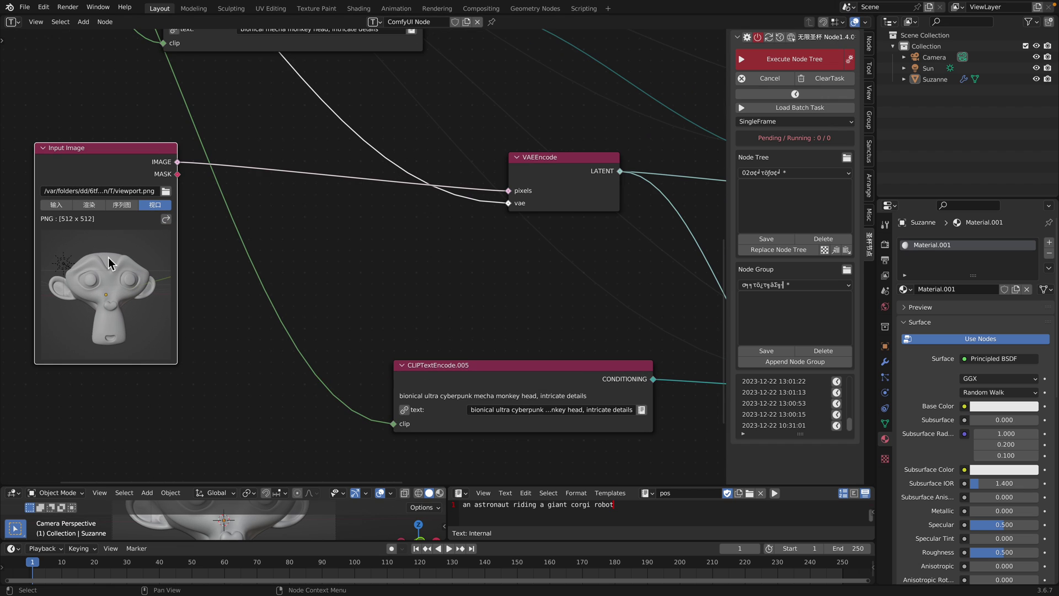
{"action": "middle_click_drag", "start_coordinate": [159, 169], "coordinate": [312, 187]}
{"action": "scroll", "coordinate": [252, 205], "scroll_direction": "up", "scroll_amount": 1}
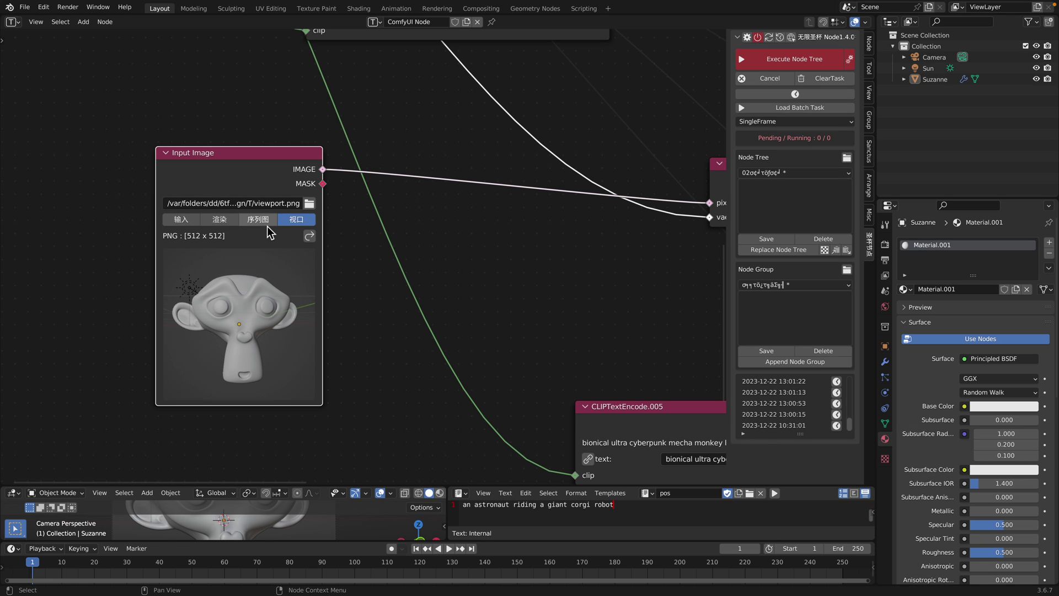
Capture a screenshot of the Input Image node, translate its Chinese labels, enlarge the translated view to read it, and close it.
{"action": "key", "text": "super+shift+4"}
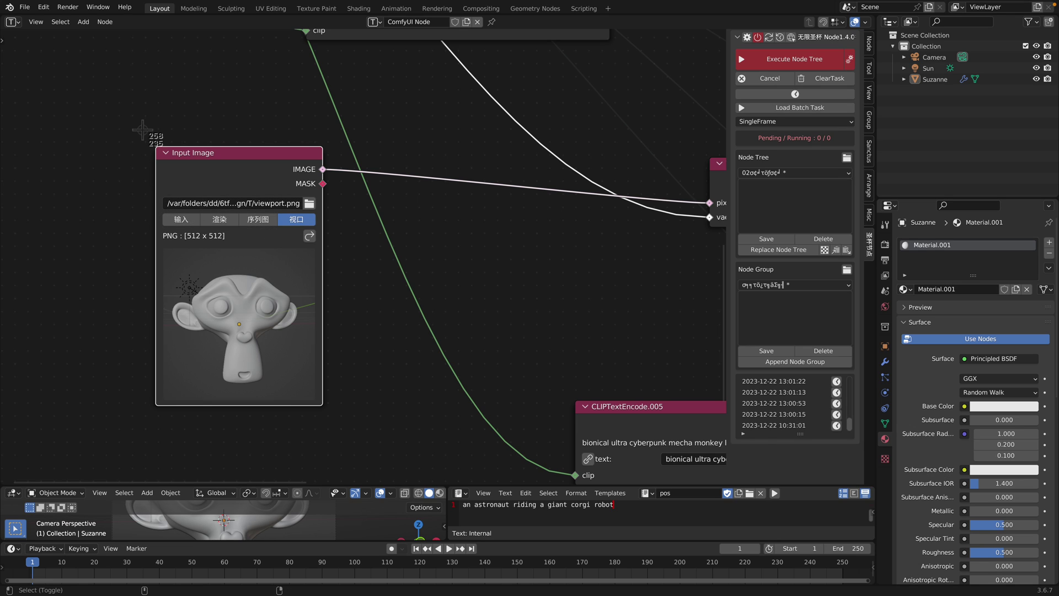
{"action": "left_click_drag", "start_coordinate": [142, 130], "coordinate": [344, 421]}
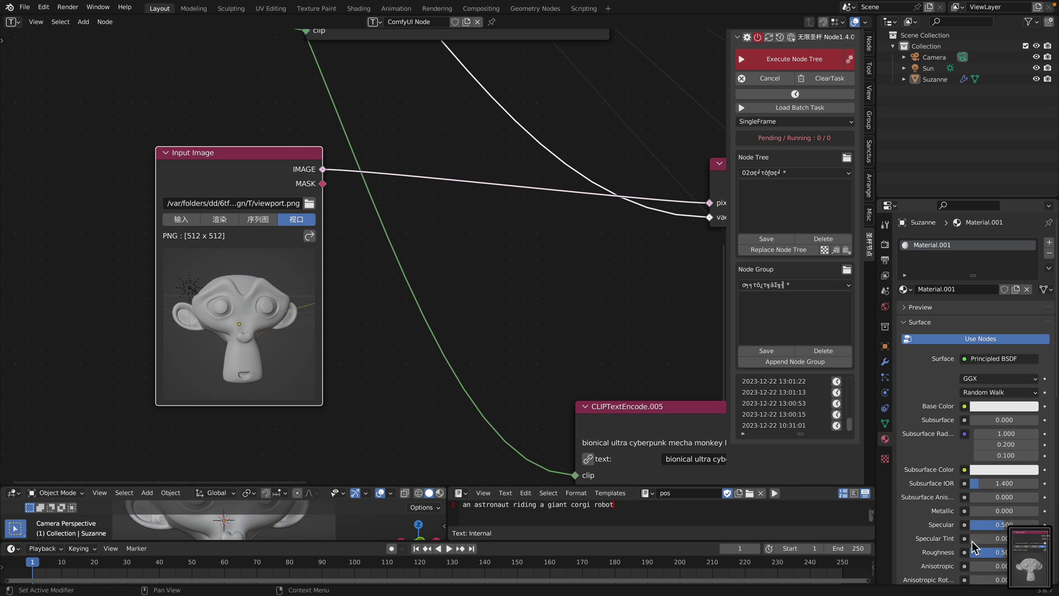
{"action": "left_click", "coordinate": [1019, 558]}
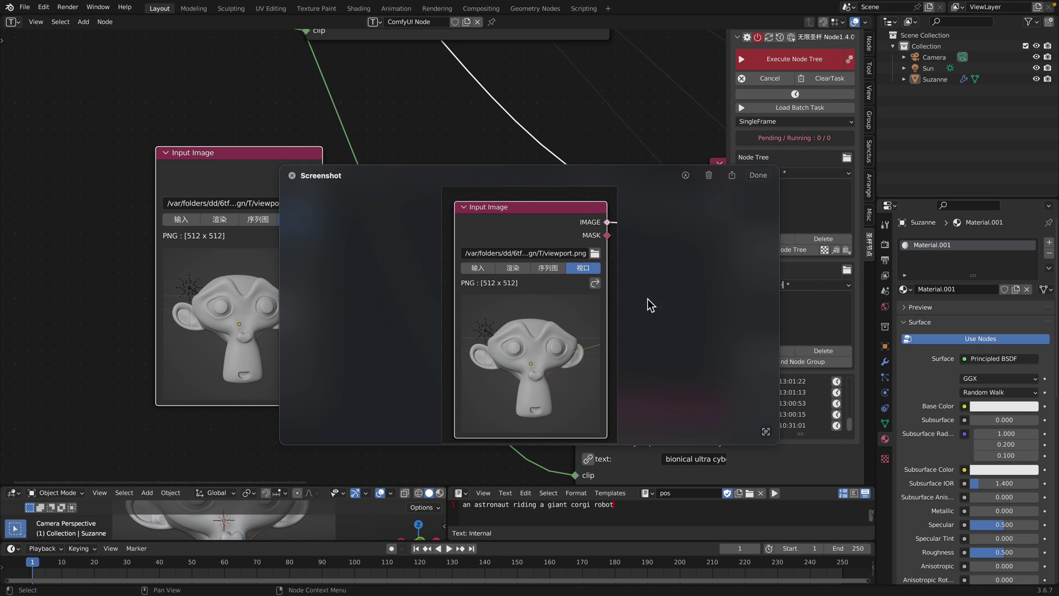
{"action": "left_click", "coordinate": [766, 432]}
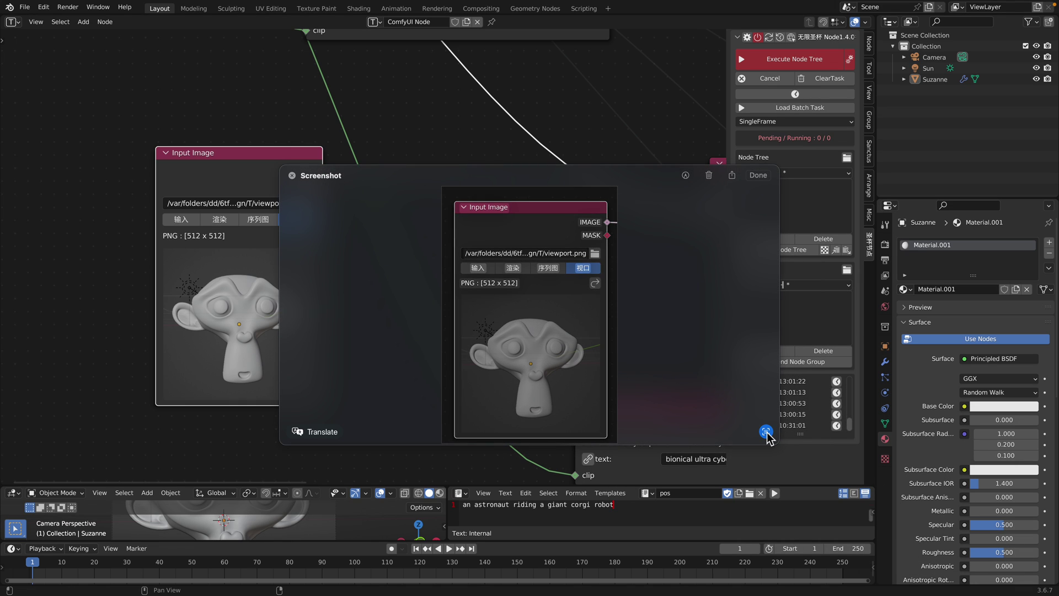
{"action": "left_click", "coordinate": [313, 433]}
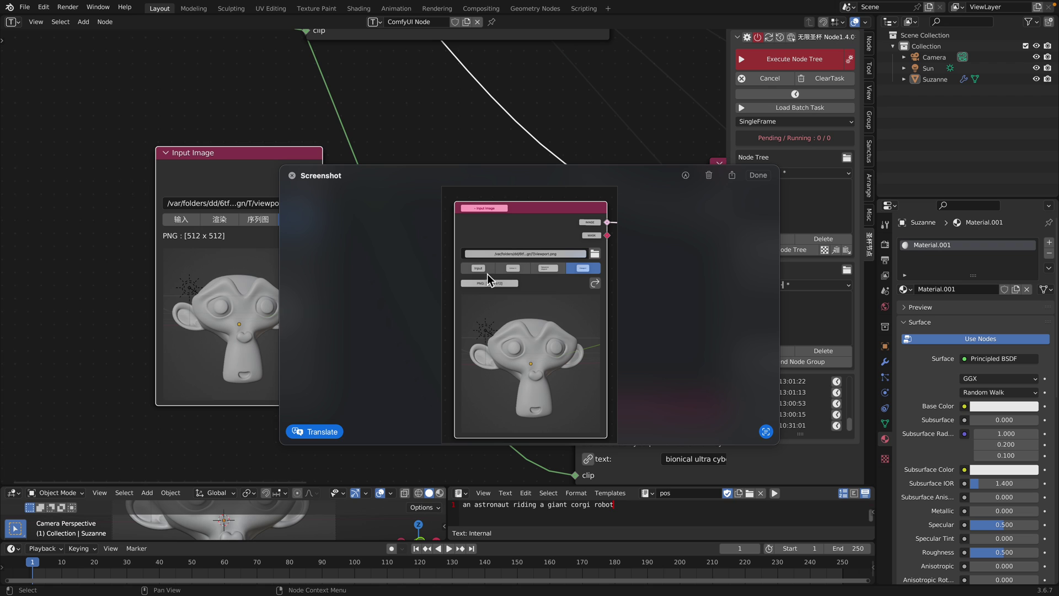
{"action": "left_click_drag", "start_coordinate": [366, 176], "coordinate": [285, 106]}
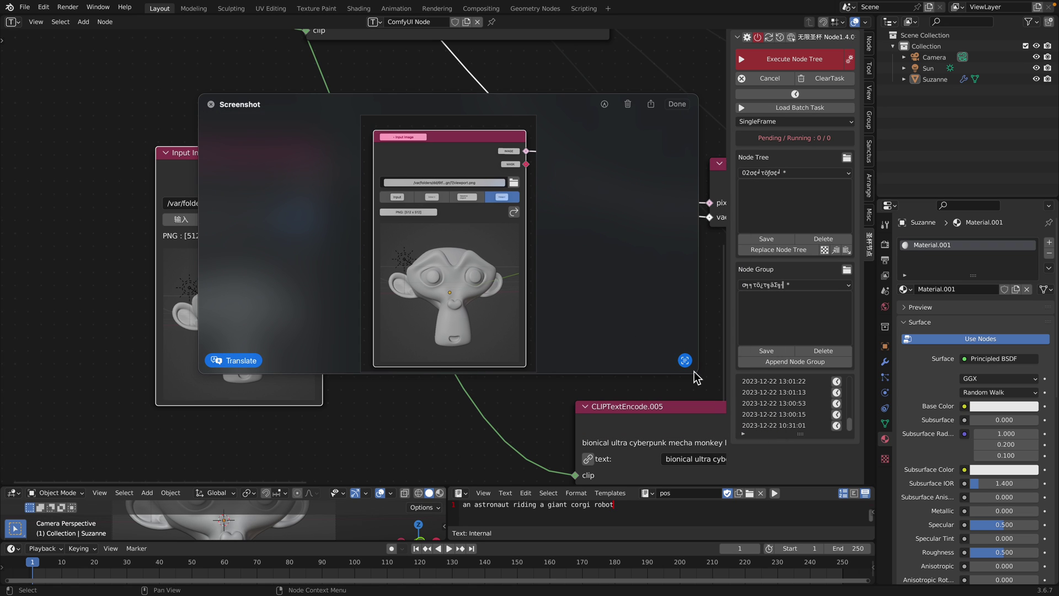
{"action": "left_click_drag", "start_coordinate": [698, 379], "coordinate": [871, 549]}
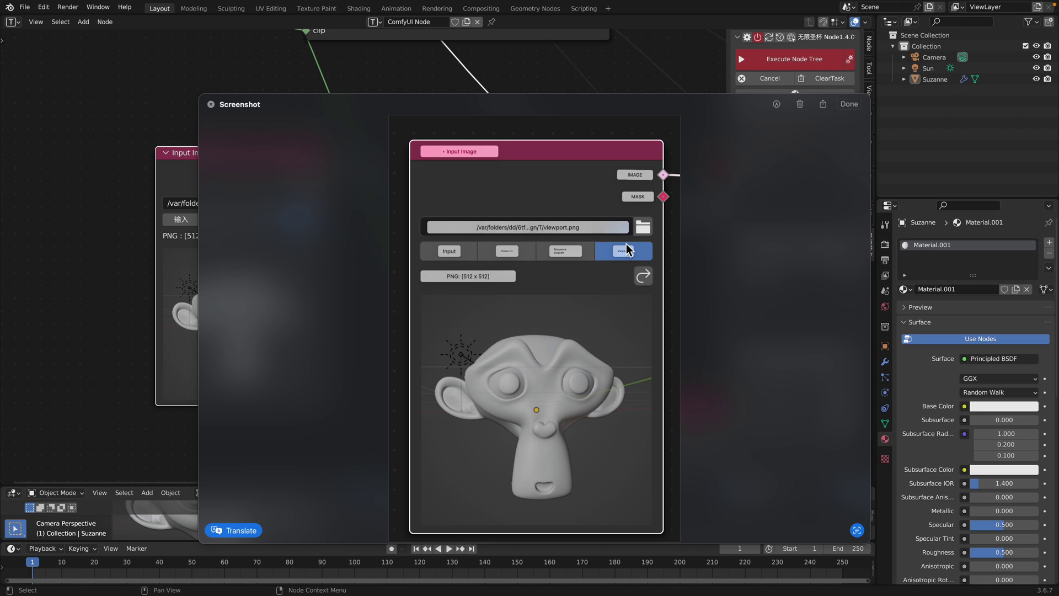
{"action": "left_click", "coordinate": [211, 104]}
Reposition the Input Image and VAEEncode nodes, placing VAEEncode nearer to its image source and slightly lower.
{"action": "left_click_drag", "start_coordinate": [241, 158], "coordinate": [219, 136]}
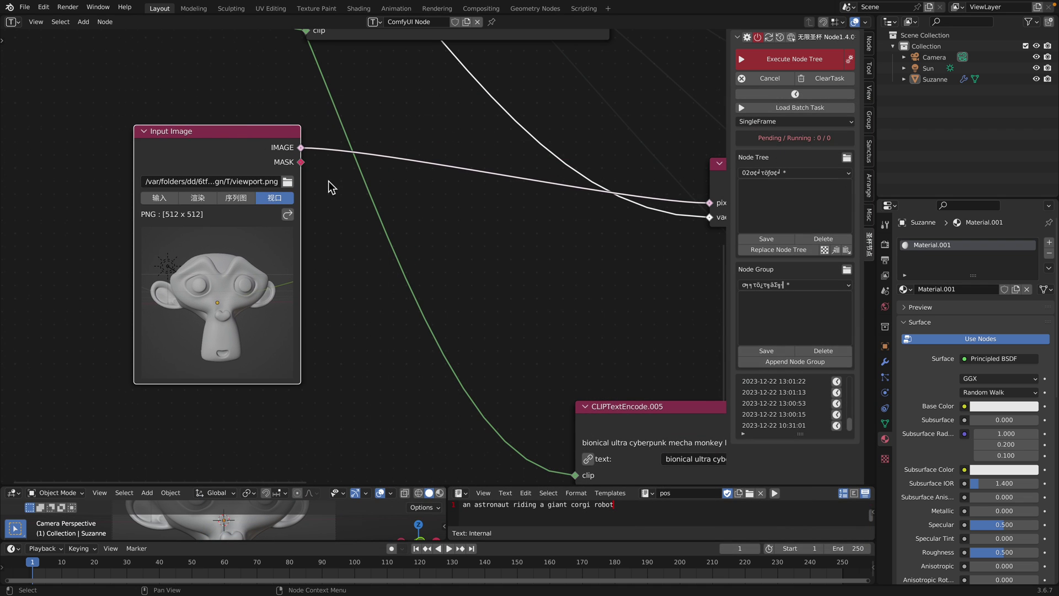
{"action": "scroll", "coordinate": [331, 180], "scroll_direction": "down", "scroll_amount": 1}
{"action": "middle_click_drag", "start_coordinate": [362, 170], "coordinate": [211, 200]}
{"action": "left_click_drag", "start_coordinate": [131, 182], "coordinate": [149, 171]}
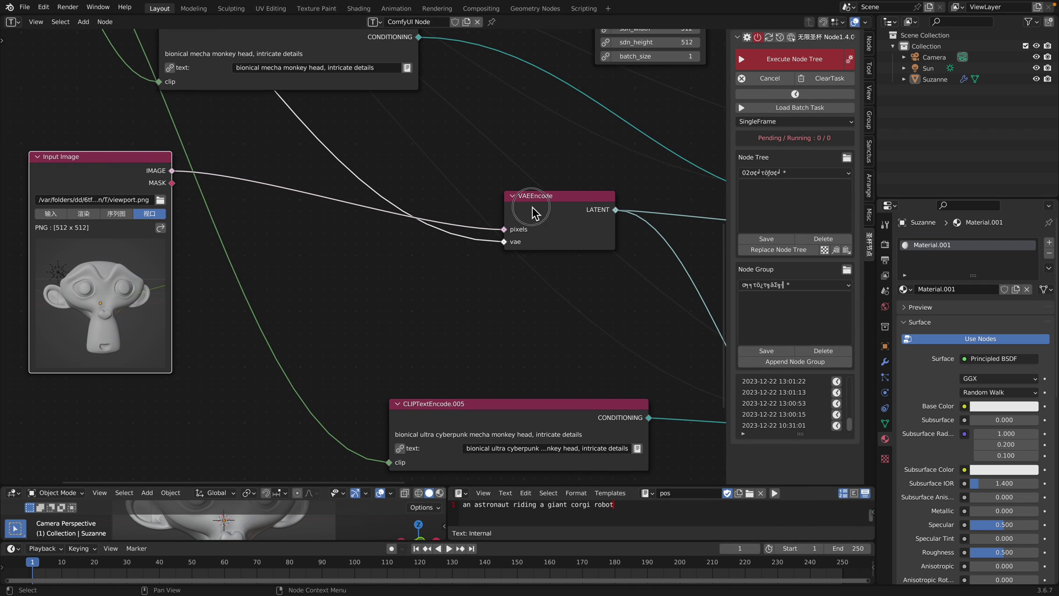
{"action": "left_click_drag", "start_coordinate": [534, 208], "coordinate": [468, 202]}
{"action": "scroll", "coordinate": [557, 244], "scroll_direction": "down", "scroll_amount": 1}
{"action": "middle_click_drag", "start_coordinate": [559, 244], "coordinate": [366, 191]}
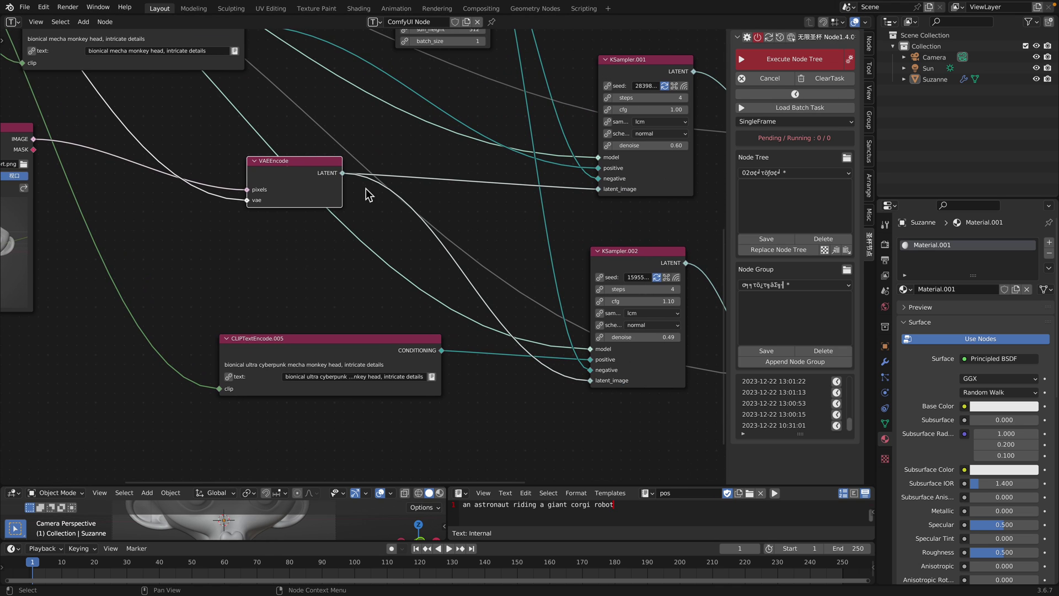
{"action": "left_click_drag", "start_coordinate": [330, 175], "coordinate": [335, 179]}
{"action": "left_click_drag", "start_coordinate": [316, 176], "coordinate": [317, 196]}
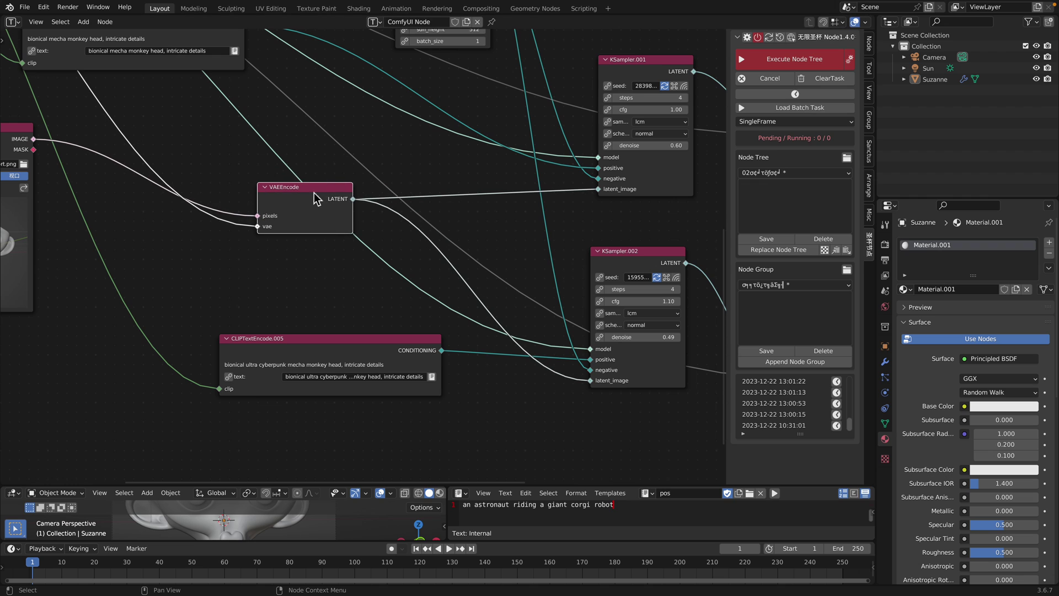
Move KSampler.002 up and left towards VAEEncode and set its denoise to 0.75.
{"action": "left_click_drag", "start_coordinate": [624, 291], "coordinate": [591, 265]}
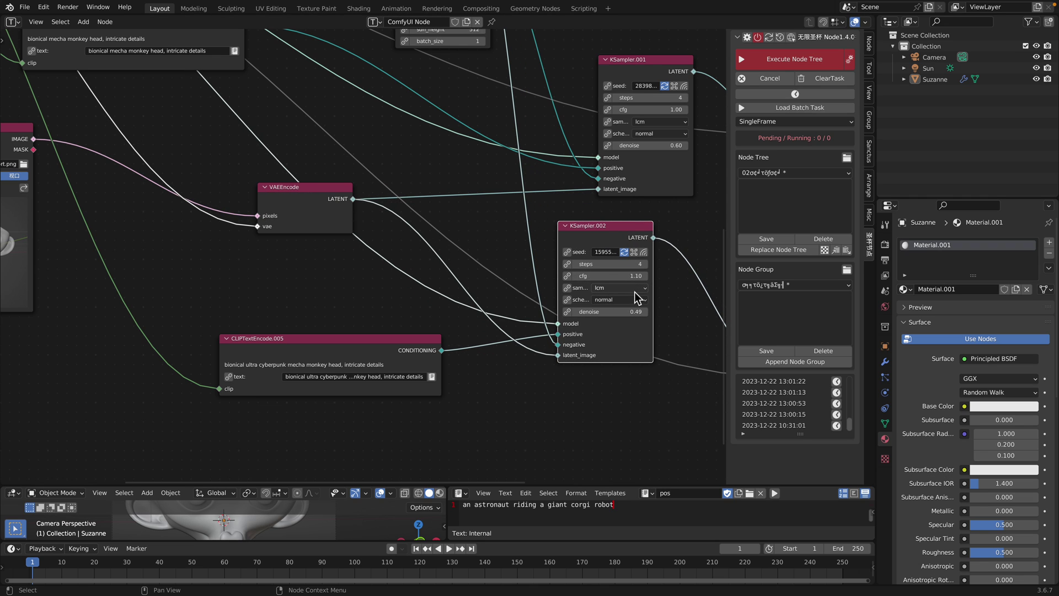
{"action": "scroll", "coordinate": [638, 298], "scroll_direction": "up", "scroll_amount": 3}
{"action": "middle_click_drag", "start_coordinate": [538, 319], "coordinate": [506, 360]}
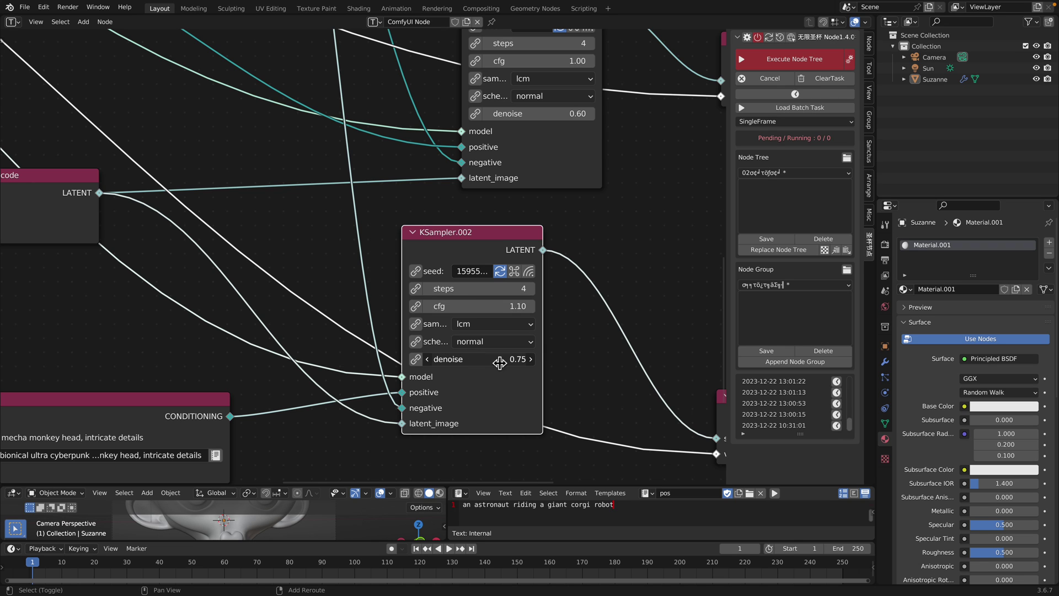
Fine-tune KSampler.002's denoise to 0.77 and execute the node tree.
{"action": "scroll", "coordinate": [577, 353], "scroll_direction": "down", "scroll_amount": 5}
{"action": "middle_click_drag", "start_coordinate": [634, 292], "coordinate": [424, 255]}
{"action": "scroll", "coordinate": [546, 290], "scroll_direction": "down", "scroll_amount": 3}
{"action": "scroll", "coordinate": [452, 314], "scroll_direction": "up", "scroll_amount": 1}
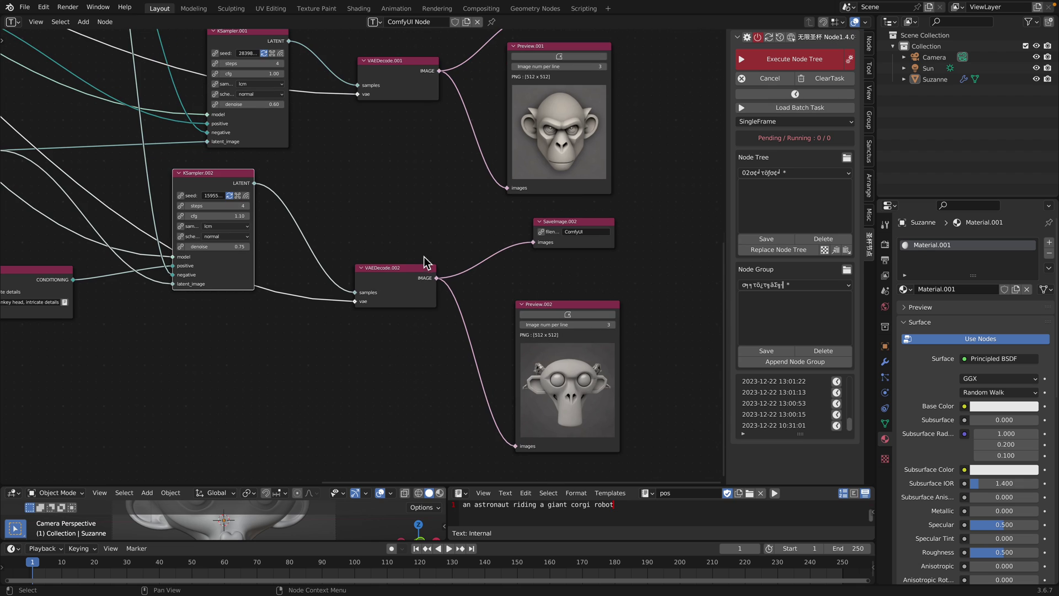
{"action": "left_click_drag", "start_coordinate": [250, 246], "coordinate": [252, 247], "text": "shift"}
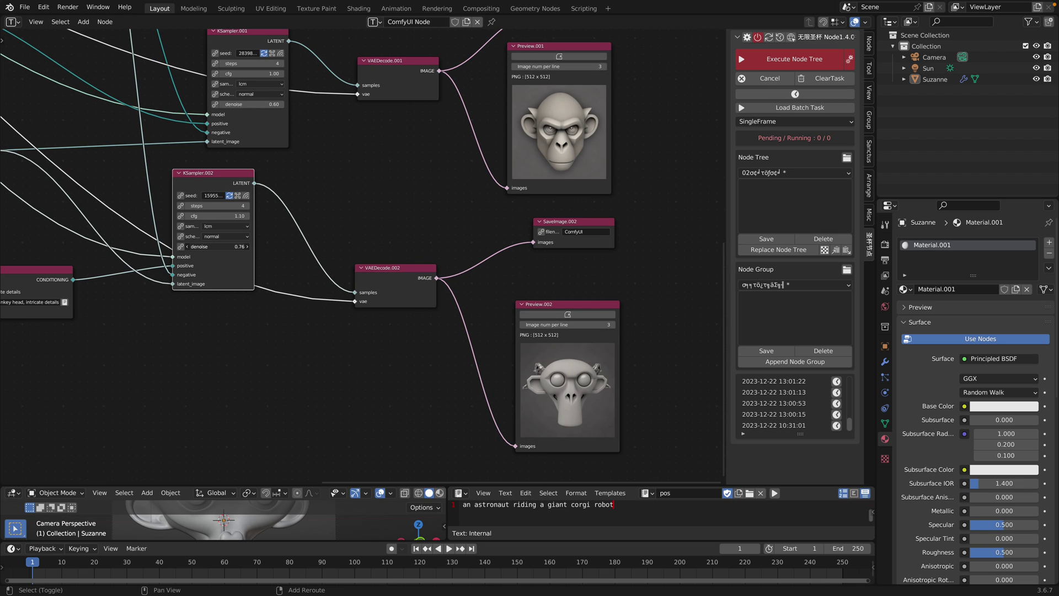
{"action": "left_click", "coordinate": [772, 59]}
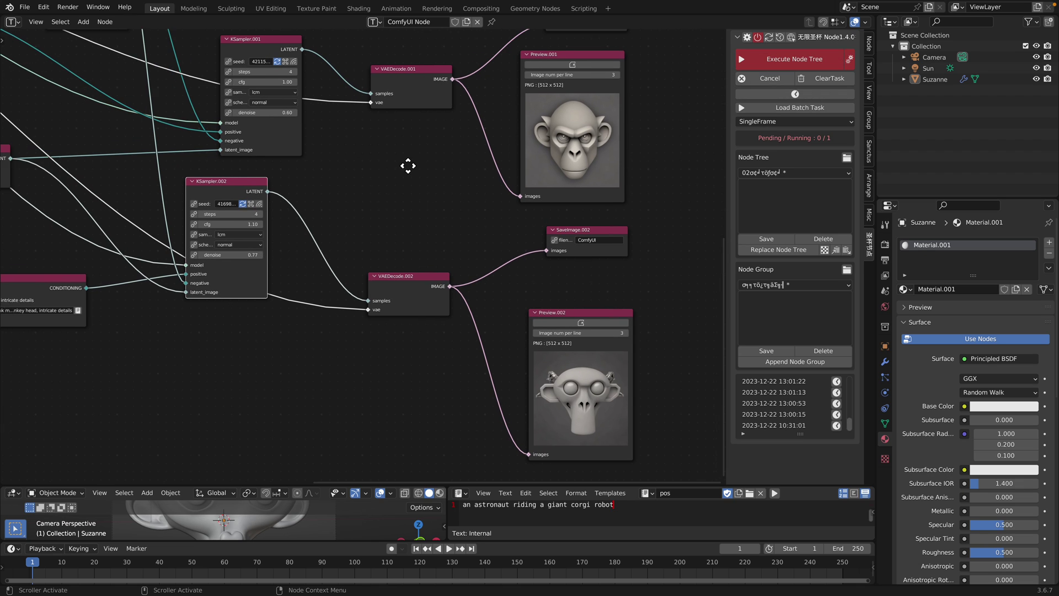
Move the CLIPTextEncode.004 node with the bionical mecha monkey head prompt slightly to the right.
{"action": "middle_click_drag", "start_coordinate": [339, 209], "coordinate": [461, 323]}
{"action": "middle_click_drag", "start_coordinate": [296, 248], "coordinate": [530, 264]}
{"action": "scroll", "coordinate": [358, 234], "scroll_direction": "up", "scroll_amount": 5}
{"action": "scroll", "coordinate": [359, 238], "scroll_direction": "up", "scroll_amount": 1}
{"action": "scroll", "coordinate": [239, 217], "scroll_direction": "down", "scroll_amount": 3}
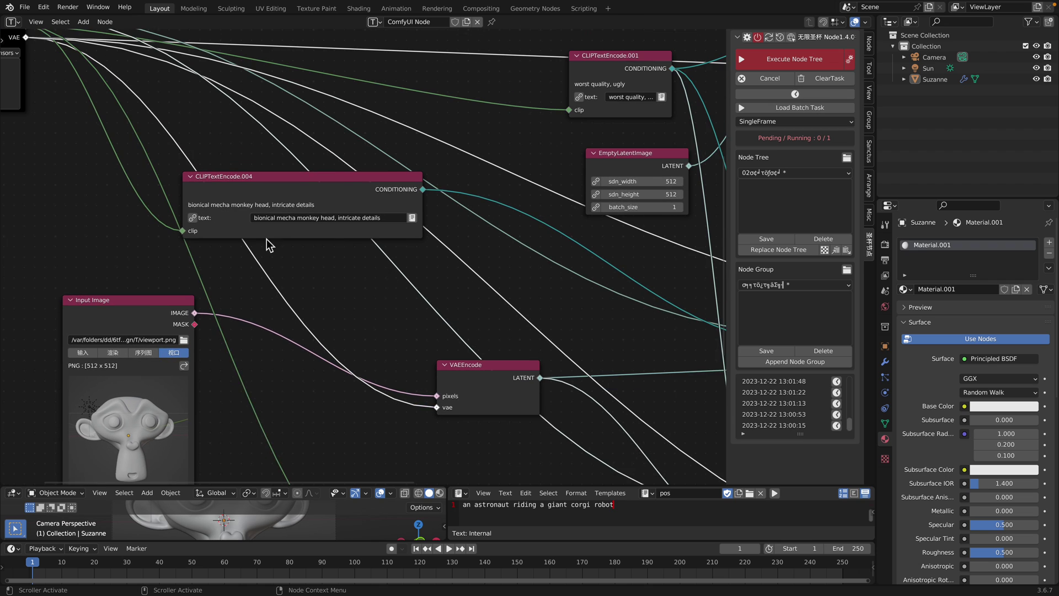
{"action": "middle_click_drag", "start_coordinate": [266, 241], "coordinate": [271, 229]}
{"action": "left_click_drag", "start_coordinate": [289, 175], "coordinate": [296, 175]}
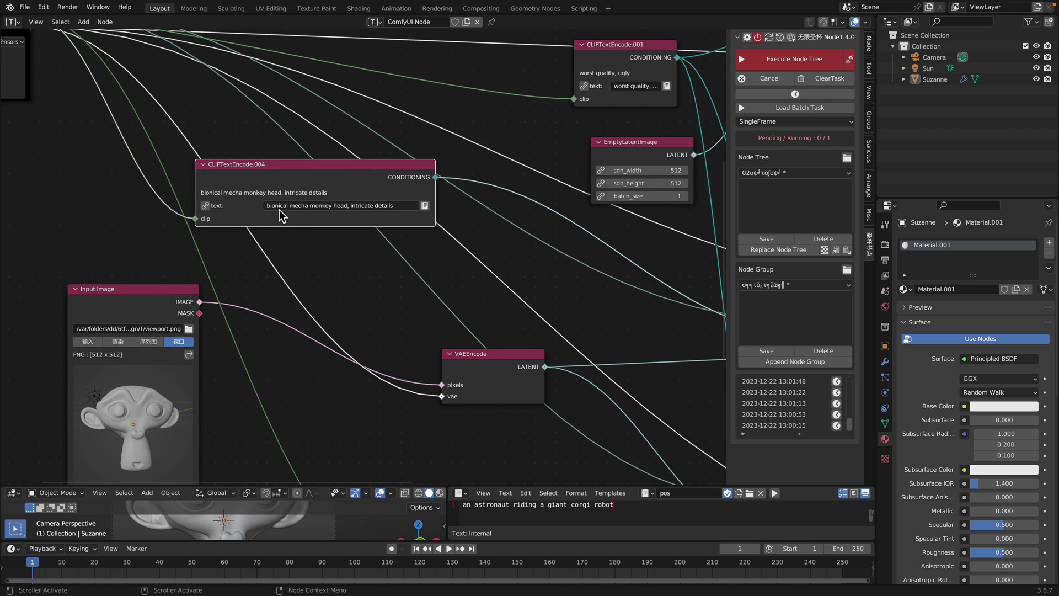
Widen the CLIPTextEncode.005 node until its text field shows the whole prompt.
{"action": "middle_click_drag", "start_coordinate": [547, 270], "coordinate": [226, 180]}
{"action": "middle_click_drag", "start_coordinate": [264, 295], "coordinate": [340, 158]}
{"action": "scroll", "coordinate": [325, 282], "scroll_direction": "up", "scroll_amount": 5}
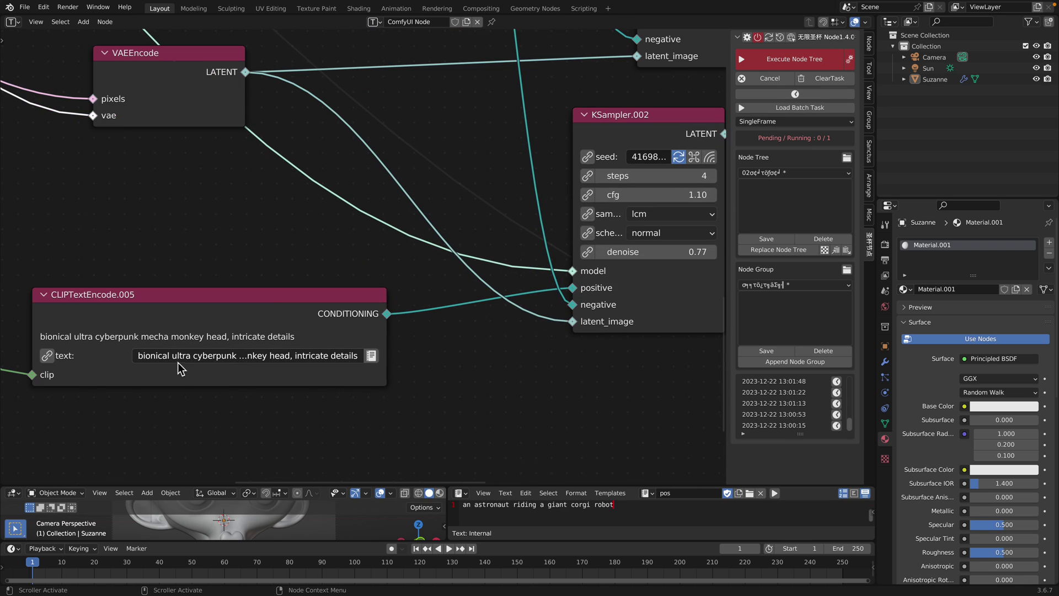
{"action": "left_click_drag", "start_coordinate": [387, 349], "coordinate": [469, 347]}
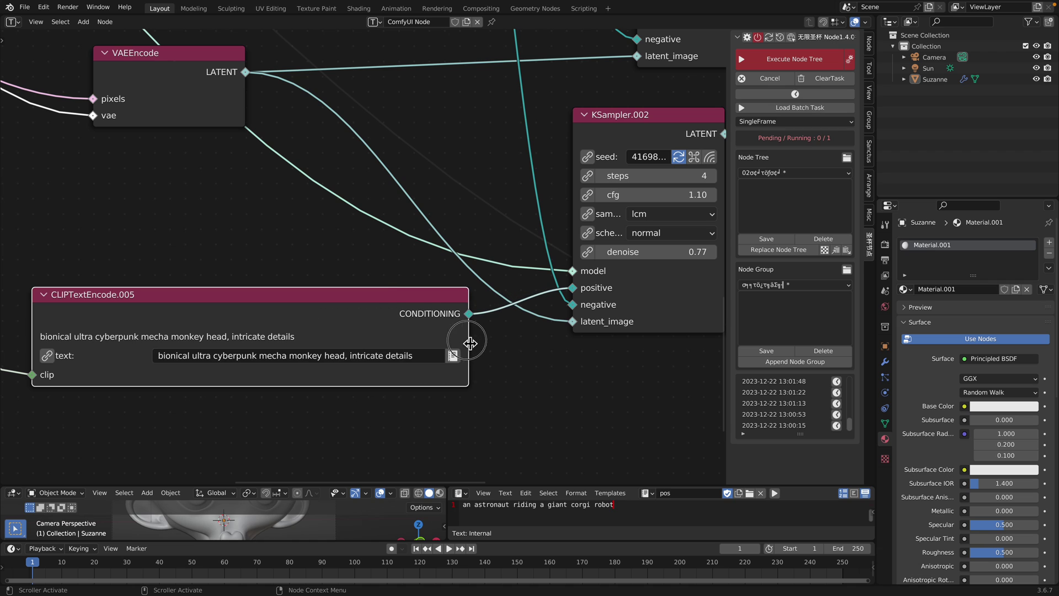
{"action": "scroll", "coordinate": [392, 367], "scroll_direction": "down", "scroll_amount": 2}
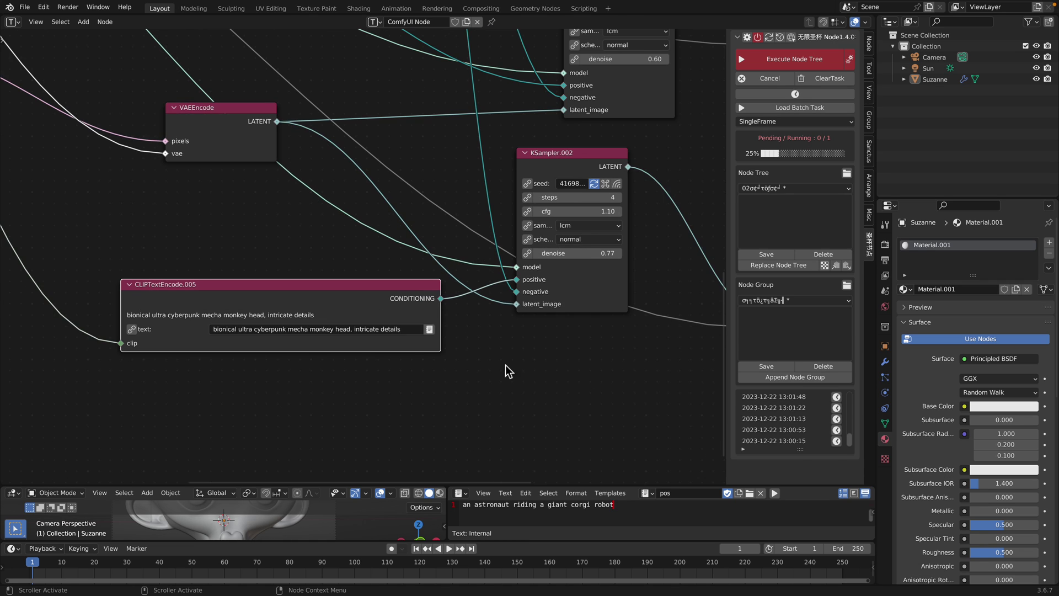
Examine the newly generated monkey head images in the Preview.001 and Preview.002 nodes.
{"action": "middle_click_drag", "start_coordinate": [503, 371], "coordinate": [351, 362]}
{"action": "left_click_drag", "start_coordinate": [266, 328], "coordinate": [237, 330]}
{"action": "middle_click_drag", "start_coordinate": [428, 273], "coordinate": [355, 286]}
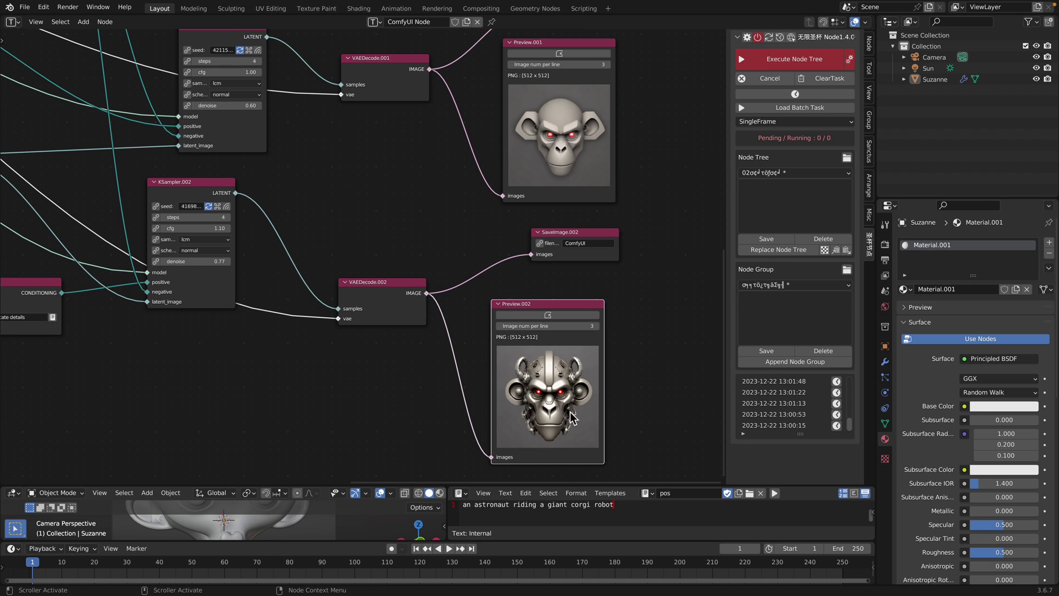
{"action": "scroll", "coordinate": [508, 349], "scroll_direction": "up", "scroll_amount": 1}
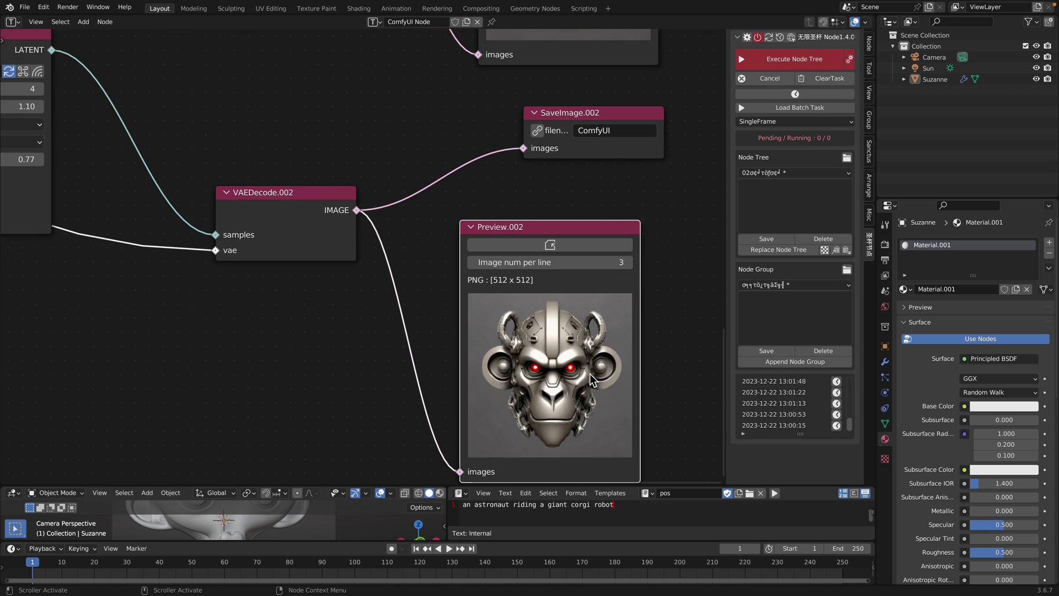
{"action": "scroll", "coordinate": [520, 346], "scroll_direction": "down", "scroll_amount": 2}
{"action": "middle_click_drag", "start_coordinate": [418, 335], "coordinate": [426, 367]}
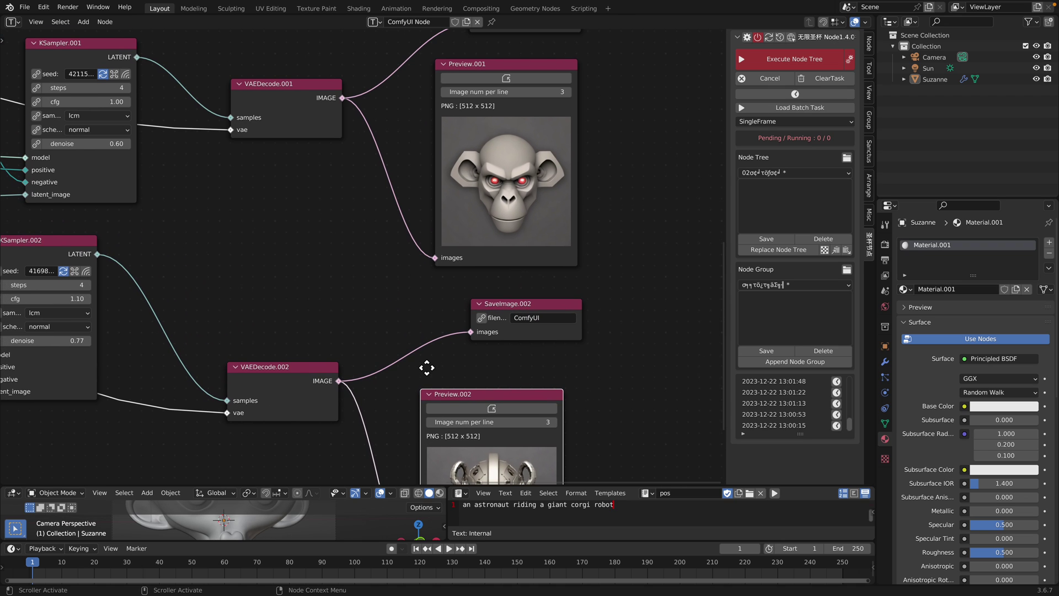
{"action": "scroll", "coordinate": [574, 381], "scroll_direction": "down", "scroll_amount": 1}
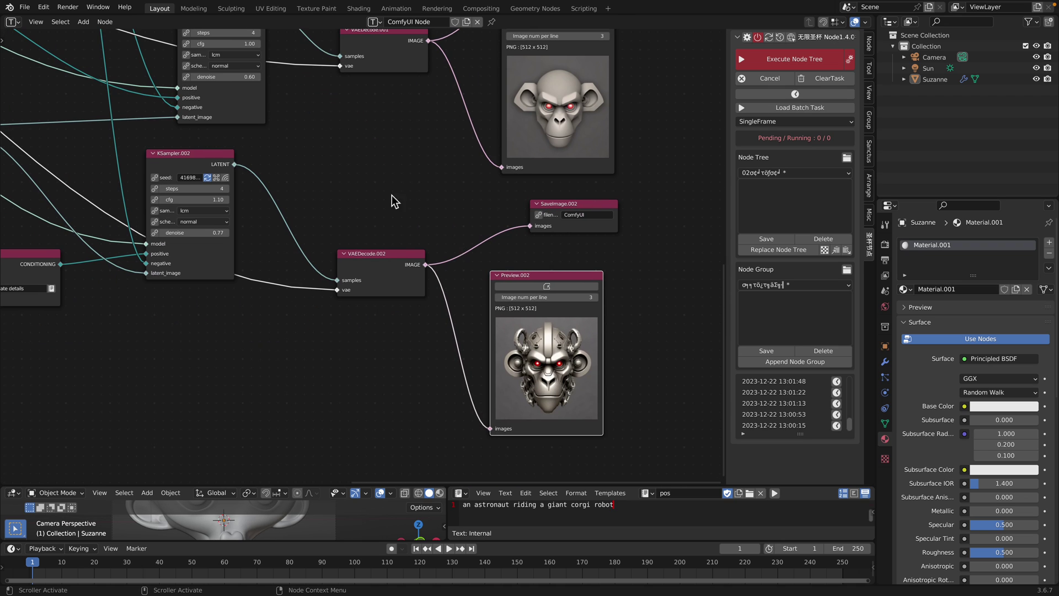
{"action": "scroll", "coordinate": [395, 201], "scroll_direction": "down", "scroll_amount": 2}
Save the current scene as a new incremental version, bcomfy_012.blend, in the Desktop folder.
{"action": "left_click", "coordinate": [35, 8]}
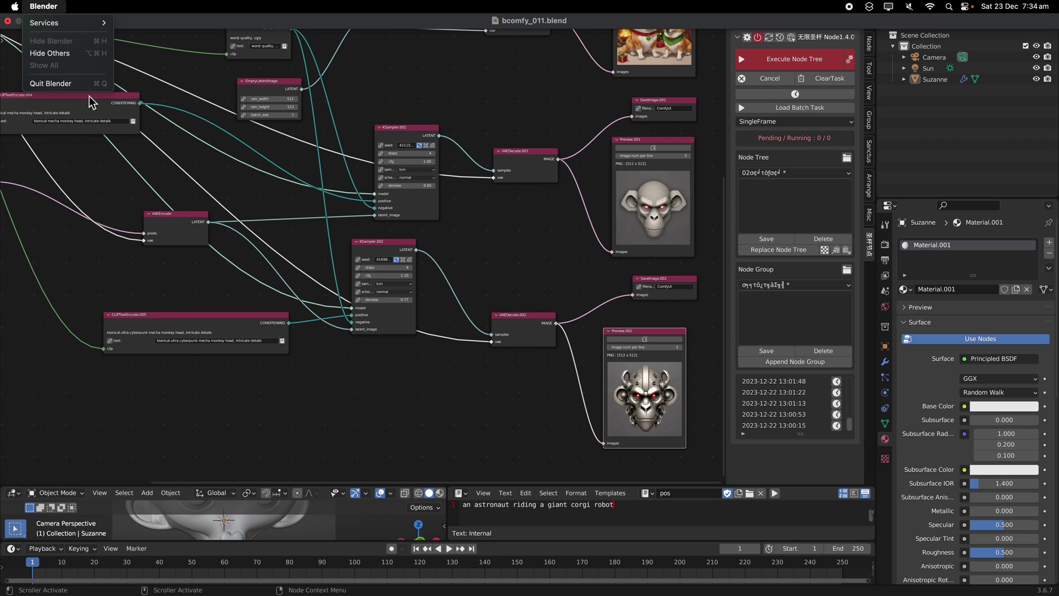
{"action": "left_click", "coordinate": [189, 82]}
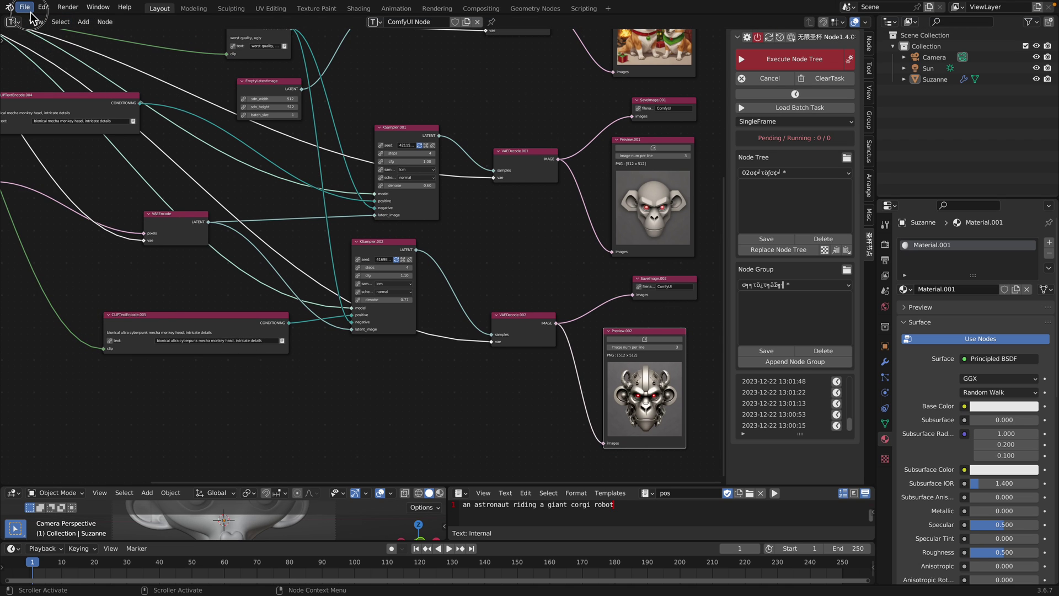
{"action": "left_click", "coordinate": [25, 7]}
{"action": "left_click", "coordinate": [53, 89]}
{"action": "left_click", "coordinate": [682, 537]}
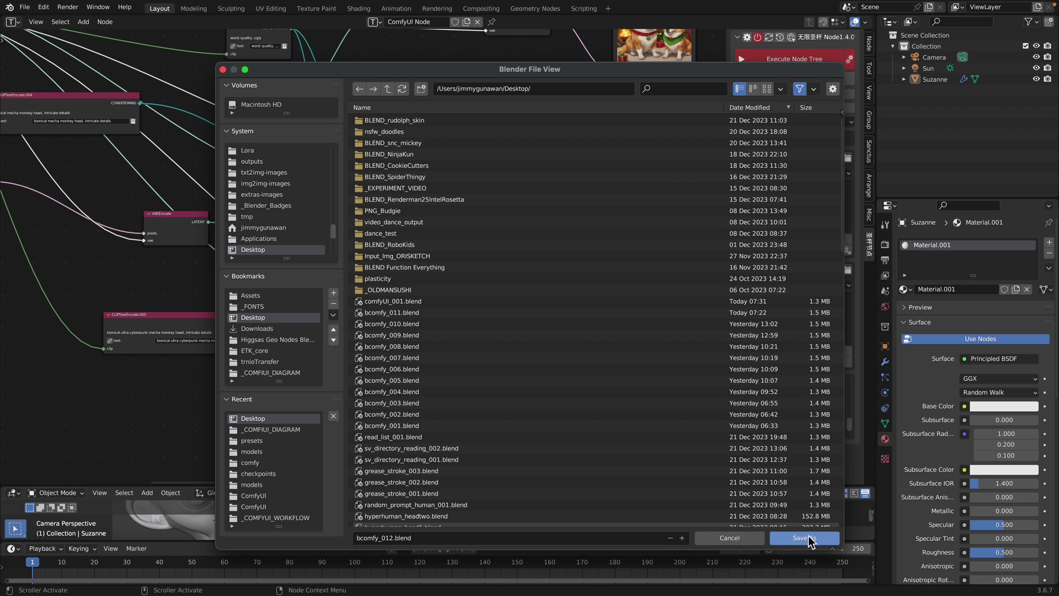
{"action": "left_click", "coordinate": [805, 537]}
Open the recently used file comfyUI_001.blend.
{"action": "left_click", "coordinate": [25, 7]}
{"action": "mouse_move", "coordinate": [60, 43]}
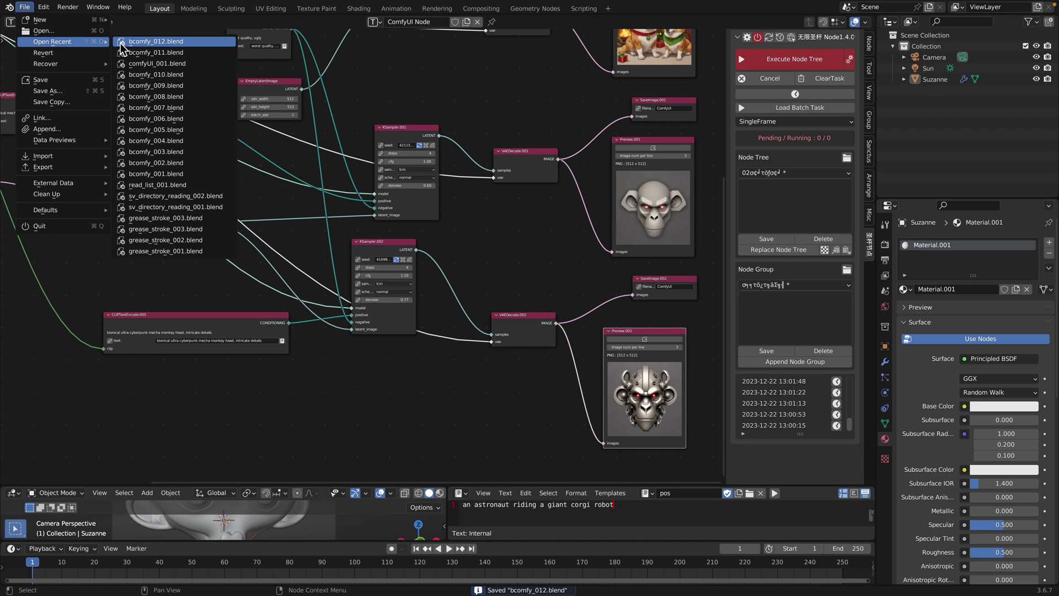
{"action": "left_click", "coordinate": [264, 110]}
Configure the KSampler node with the lcm sampler, 4 steps and a cfg of 1.
{"action": "scroll", "coordinate": [312, 167], "scroll_direction": "up", "scroll_amount": 4}
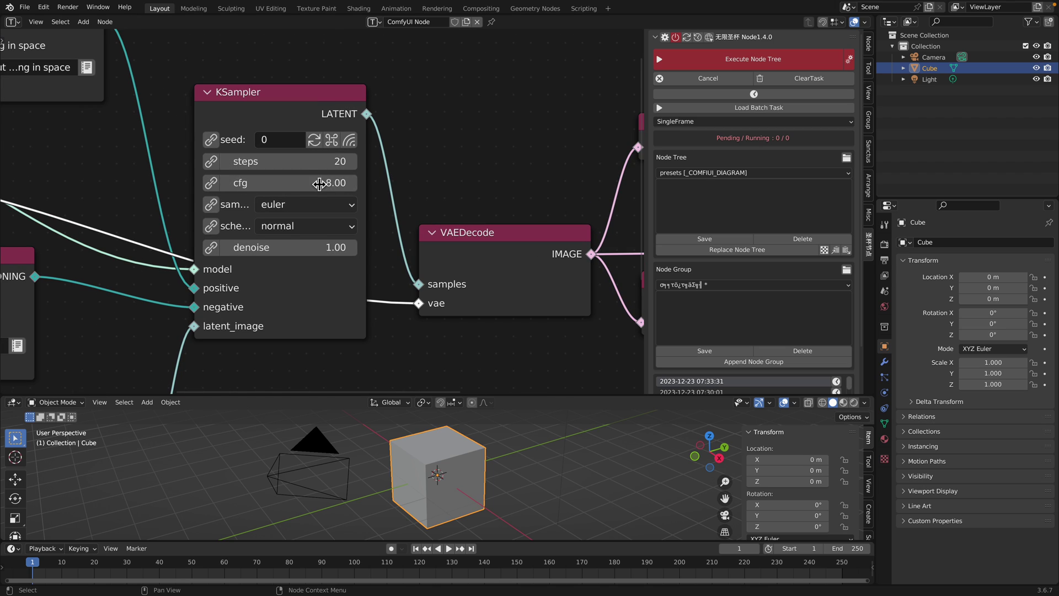
{"action": "left_click", "coordinate": [313, 212]}
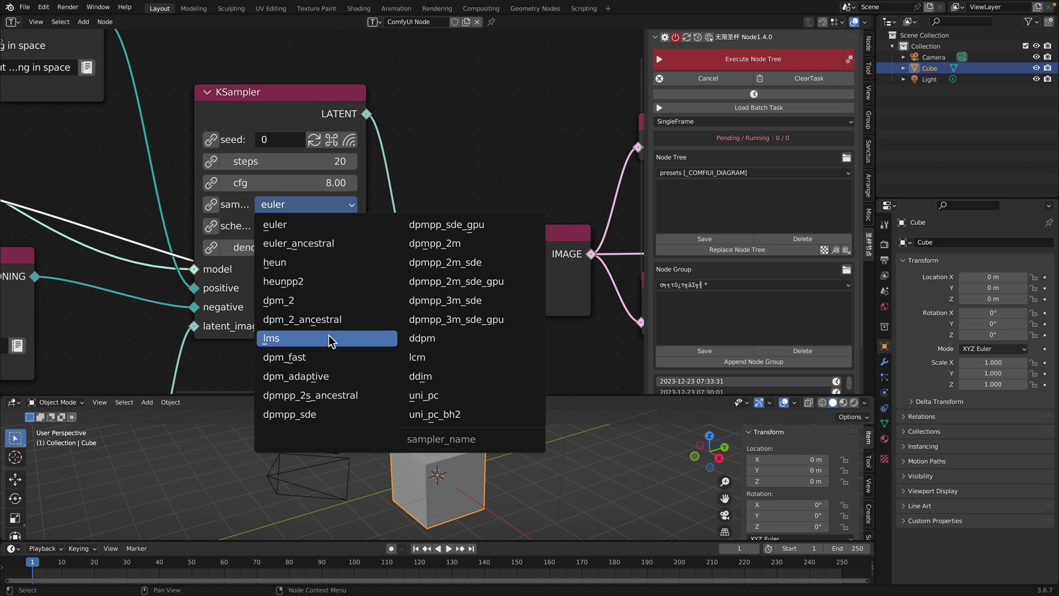
{"action": "left_click", "coordinate": [416, 356]}
{"action": "left_click", "coordinate": [322, 161]}
{"action": "type", "text": "4"}
{"action": "key", "text": "Return"}
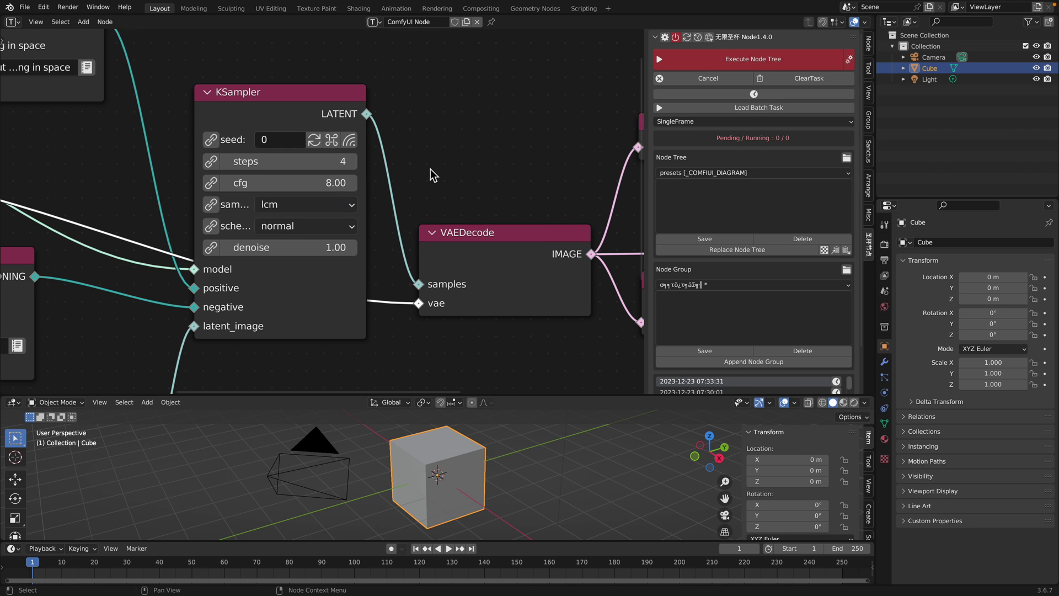
{"action": "left_click", "coordinate": [307, 182]}
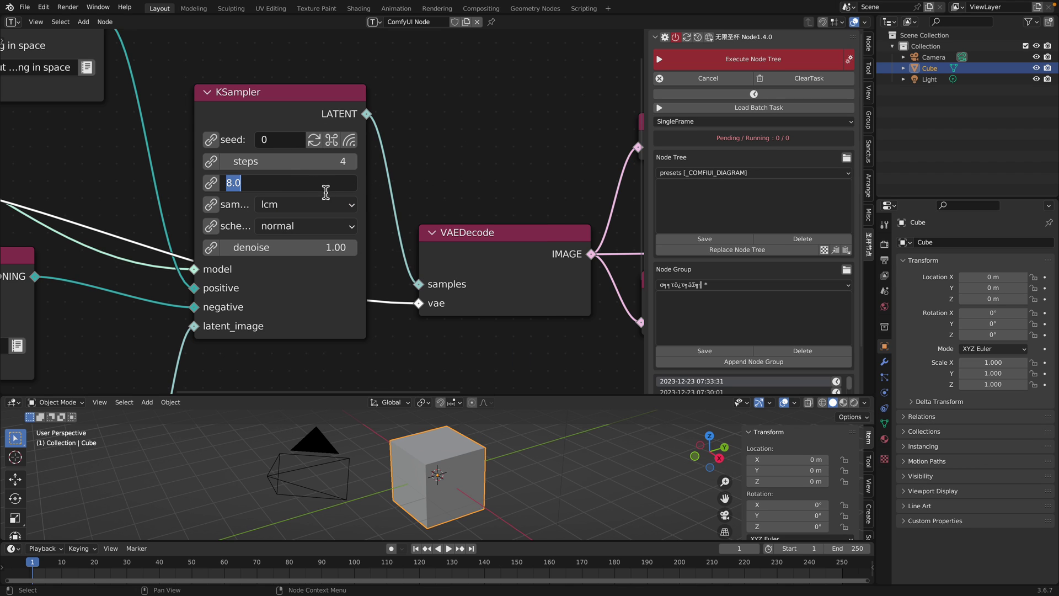
{"action": "type", "text": "1"}
{"action": "key", "text": "Return"}
Save the scene as a new incremental version, comfyUI_002.blend, in the Desktop folder.
{"action": "scroll", "coordinate": [424, 193], "scroll_direction": "down", "scroll_amount": 3}
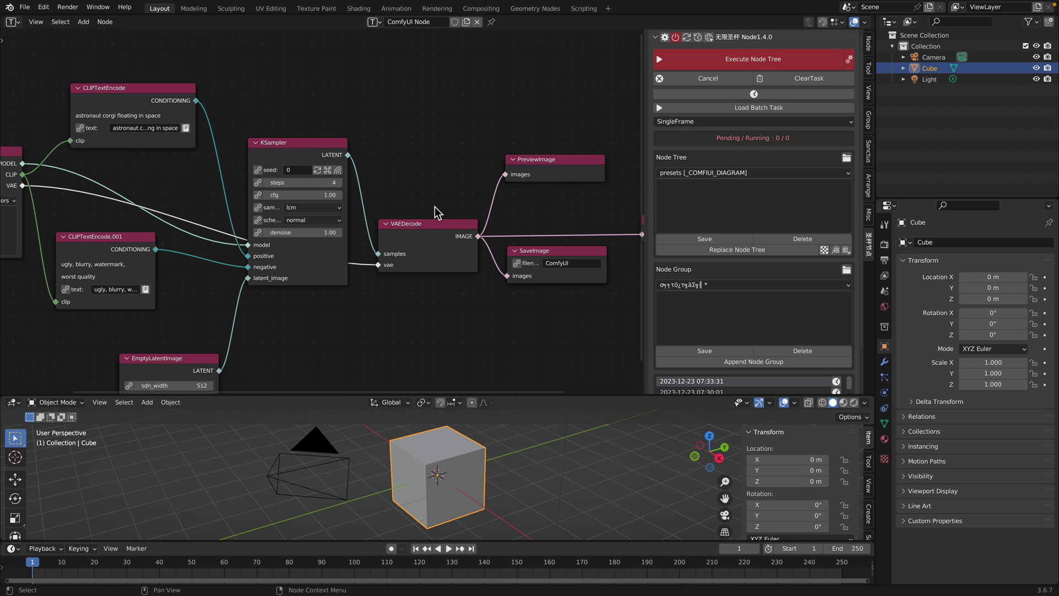
{"action": "left_click", "coordinate": [24, 8]}
{"action": "left_click", "coordinate": [40, 95]}
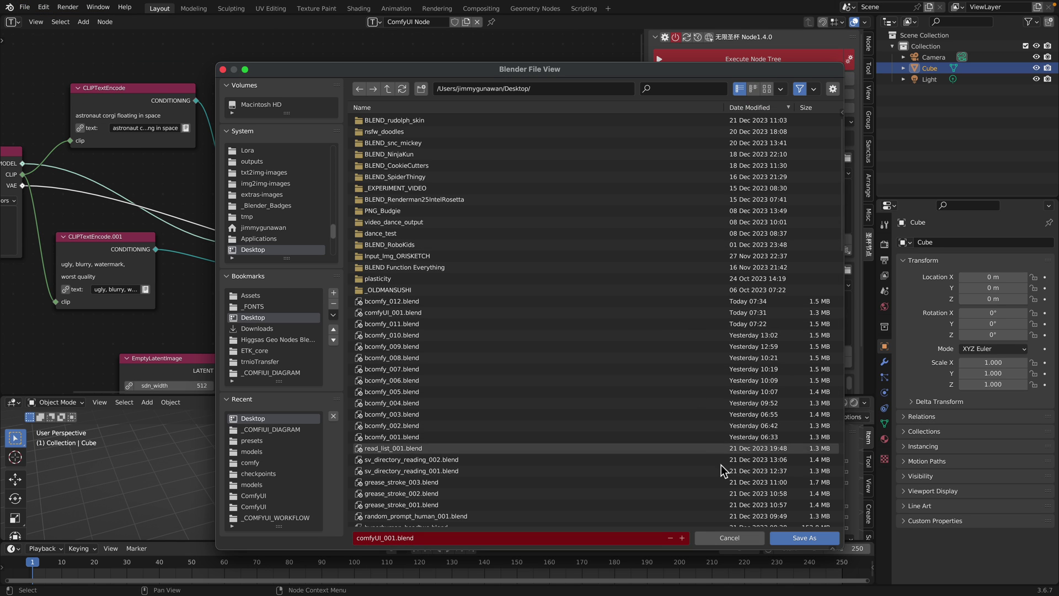
{"action": "left_click", "coordinate": [684, 537]}
{"action": "left_click", "coordinate": [793, 538]}
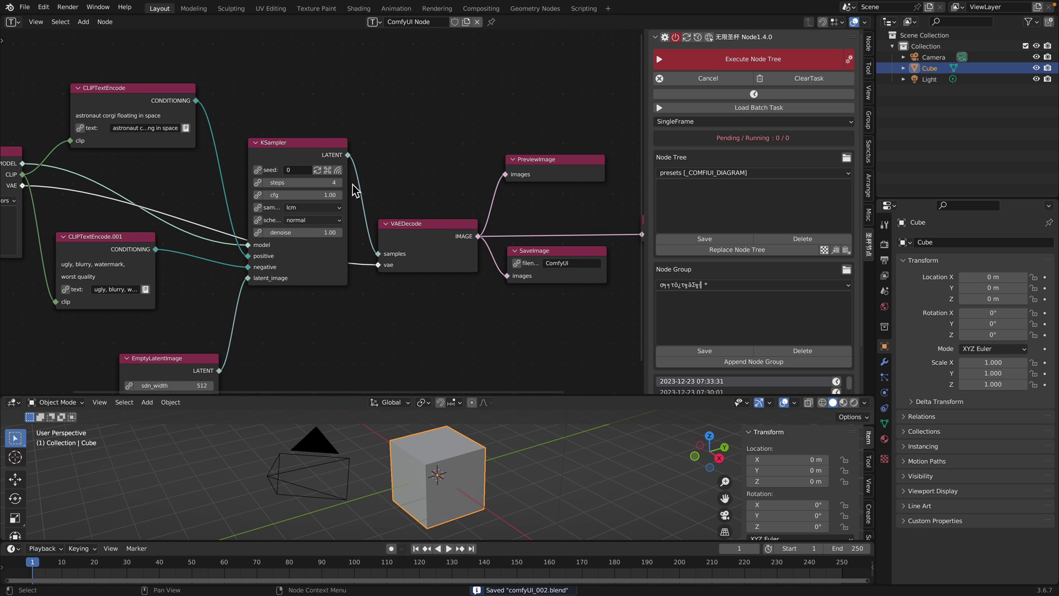
Move the PreviewImage.001 node between the PreviewImage and SaveImage nodes and execute the node tree.
{"action": "middle_click_drag", "start_coordinate": [441, 145], "coordinate": [372, 167]}
{"action": "scroll", "coordinate": [375, 166], "scroll_direction": "down", "scroll_amount": 2}
{"action": "left_click_drag", "start_coordinate": [557, 189], "coordinate": [478, 203]}
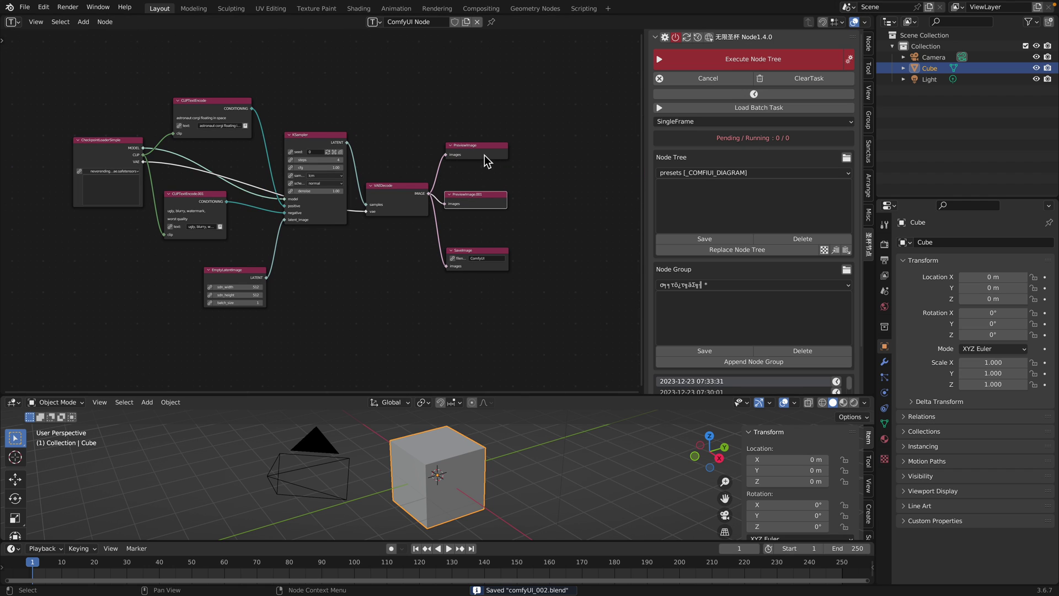
{"action": "left_click", "coordinate": [679, 65]}
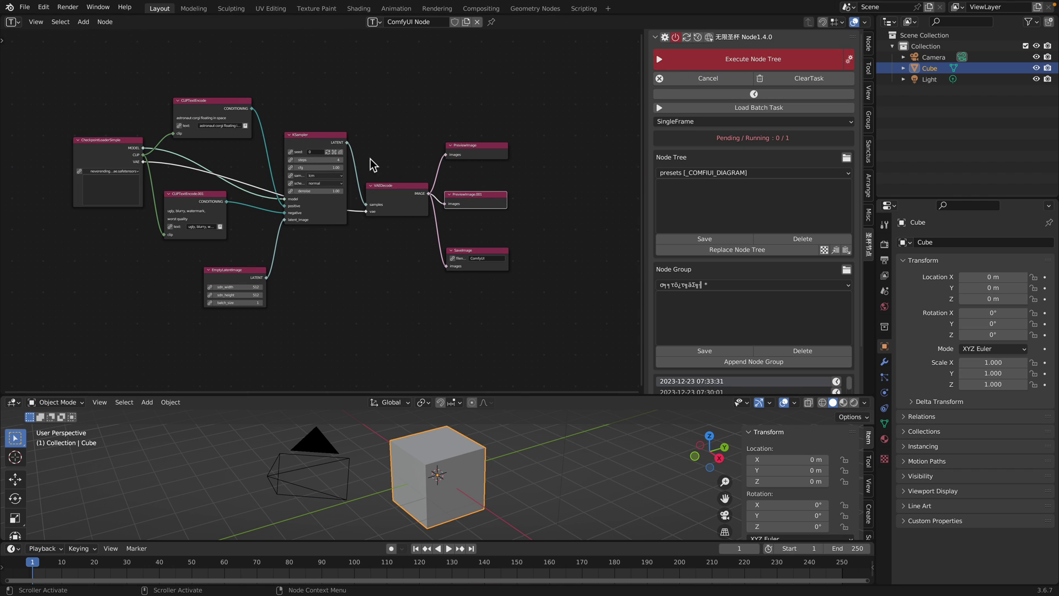
{"action": "scroll", "coordinate": [369, 161], "scroll_direction": "up", "scroll_amount": 1}
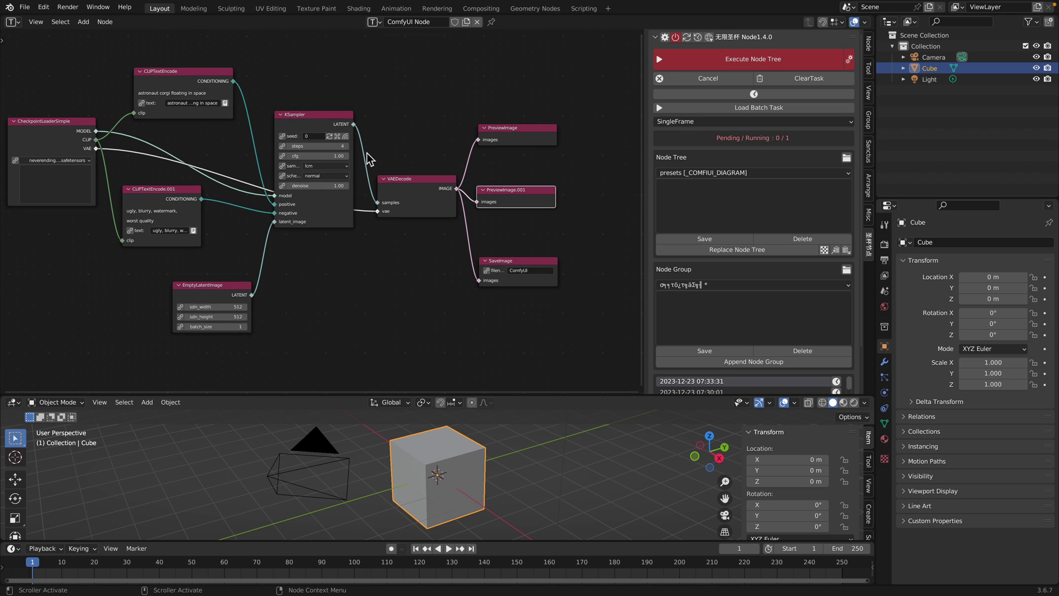
{"action": "left_click", "coordinate": [190, 106]}
{"action": "left_click", "coordinate": [247, 106]}
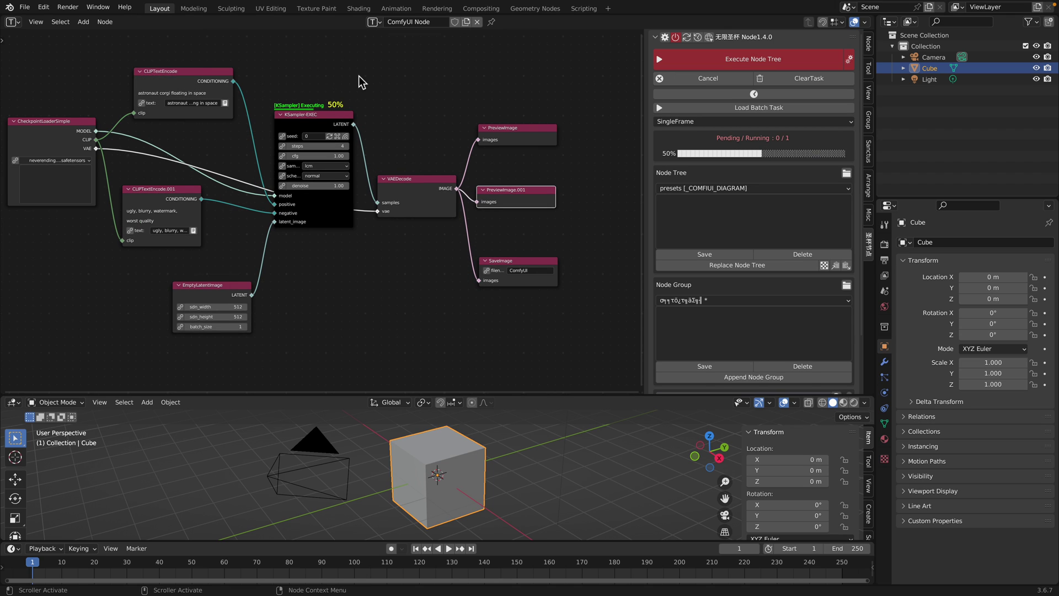
{"action": "middle_click_drag", "start_coordinate": [371, 78], "coordinate": [412, 83]}
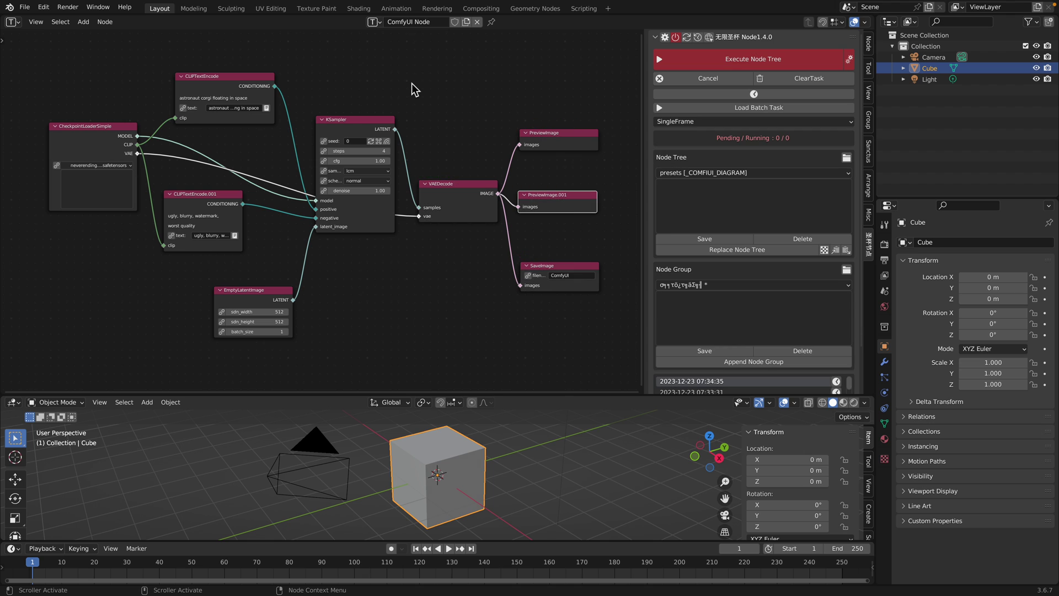
Add a Preview node beside the PreviewImage nodes and connect VAEDecode's IMAGE output to its images input.
{"action": "middle_click_drag", "start_coordinate": [470, 131], "coordinate": [389, 99]}
{"action": "scroll", "coordinate": [420, 120], "scroll_direction": "up", "scroll_amount": 2}
{"action": "middle_click_drag", "start_coordinate": [573, 124], "coordinate": [461, 173]}
{"action": "scroll", "coordinate": [460, 173], "scroll_direction": "up", "scroll_amount": 2}
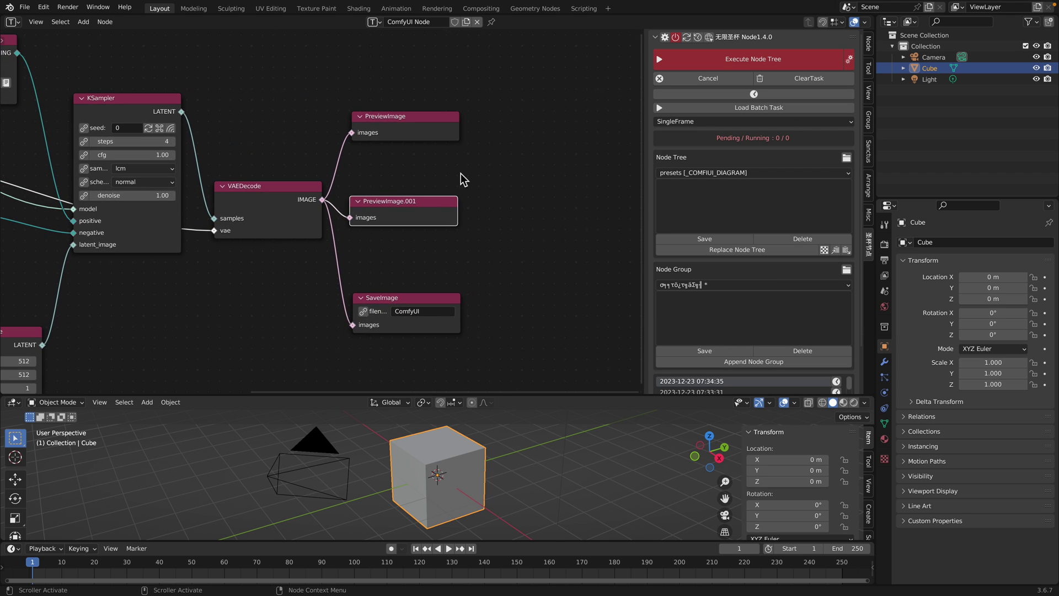
{"action": "key", "text": "shift+a"}
{"action": "left_click", "coordinate": [503, 157]}
{"action": "type", "text": "pre"}
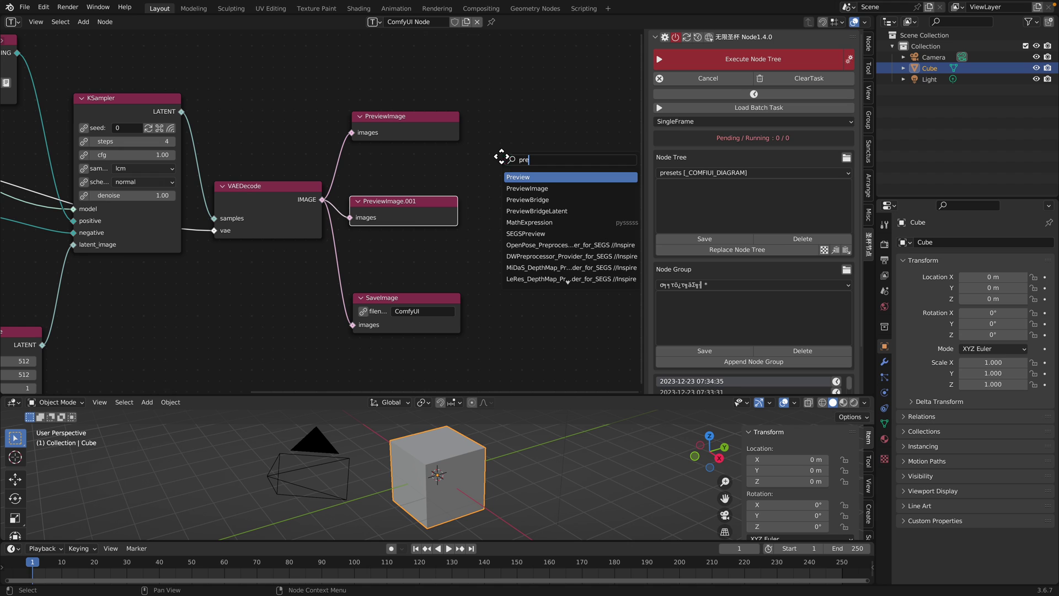
{"action": "key", "text": "Return"}
{"action": "left_click", "coordinate": [501, 156]}
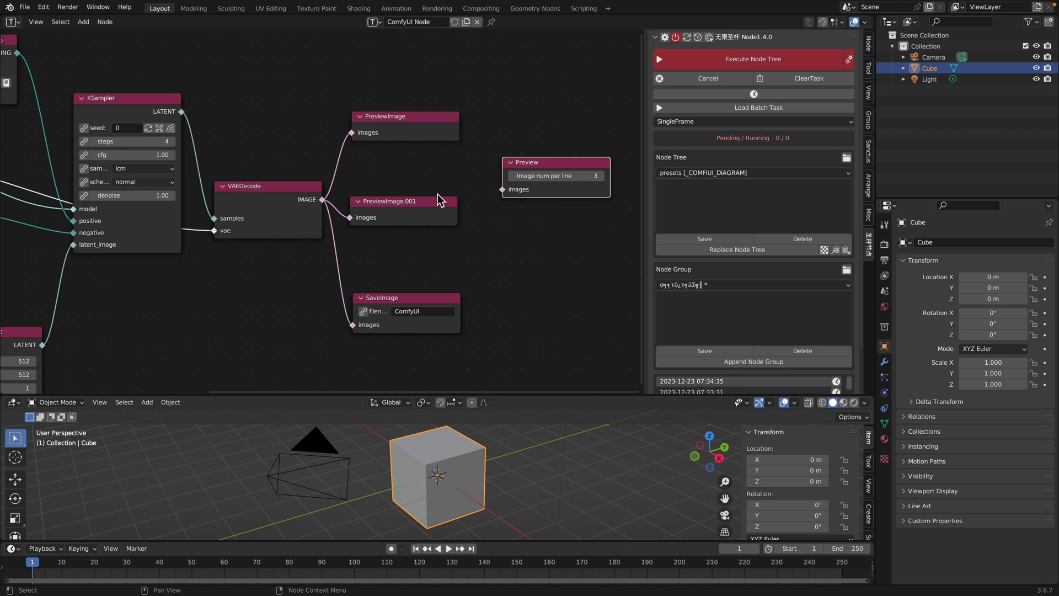
{"action": "left_click_drag", "start_coordinate": [322, 200], "coordinate": [502, 190]}
Delete the PreviewImage and PreviewImage.001 nodes and move the Preview node closer to VAEDecode.
{"action": "left_click", "coordinate": [433, 137]}
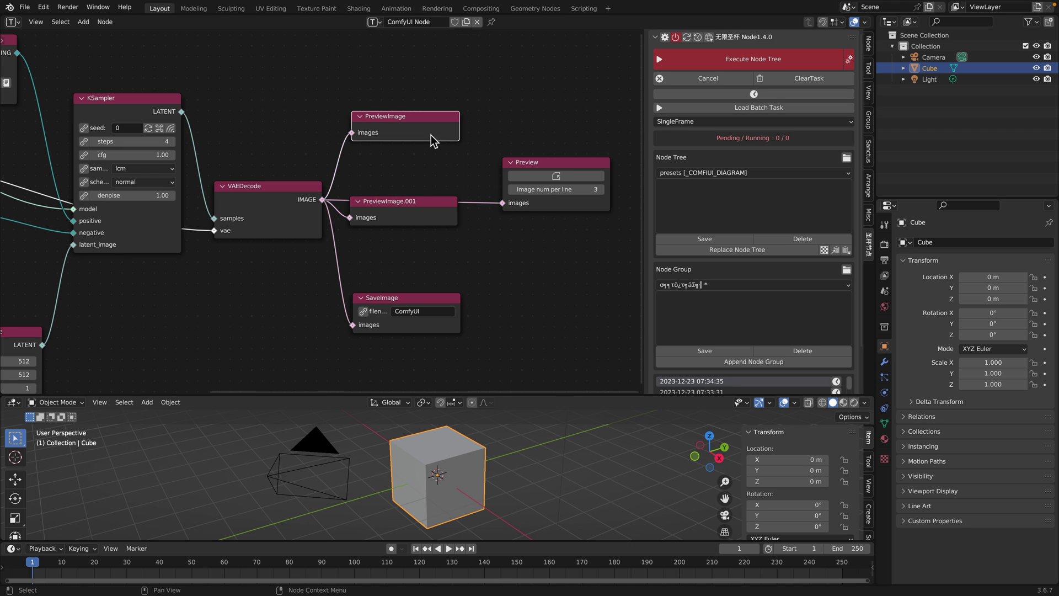
{"action": "key", "text": "x"}
{"action": "left_click", "coordinate": [452, 200]}
{"action": "key", "text": "x"}
{"action": "left_click_drag", "start_coordinate": [555, 164], "coordinate": [439, 166]}
Save the file and execute the node tree to generate an image in the Preview node.
{"action": "key", "text": "ctrl+s"}
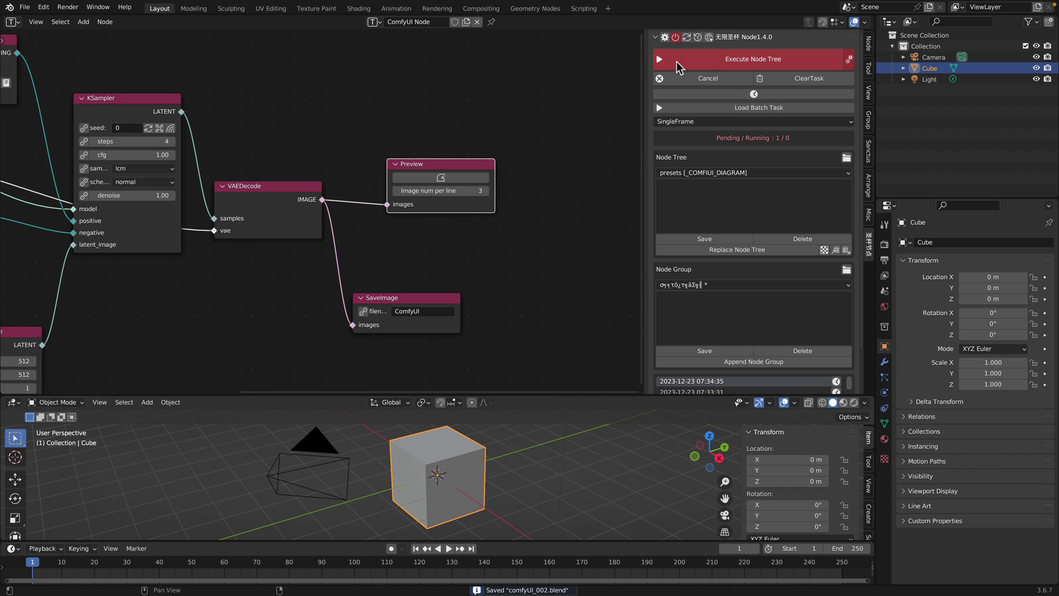
{"action": "left_click", "coordinate": [677, 63]}
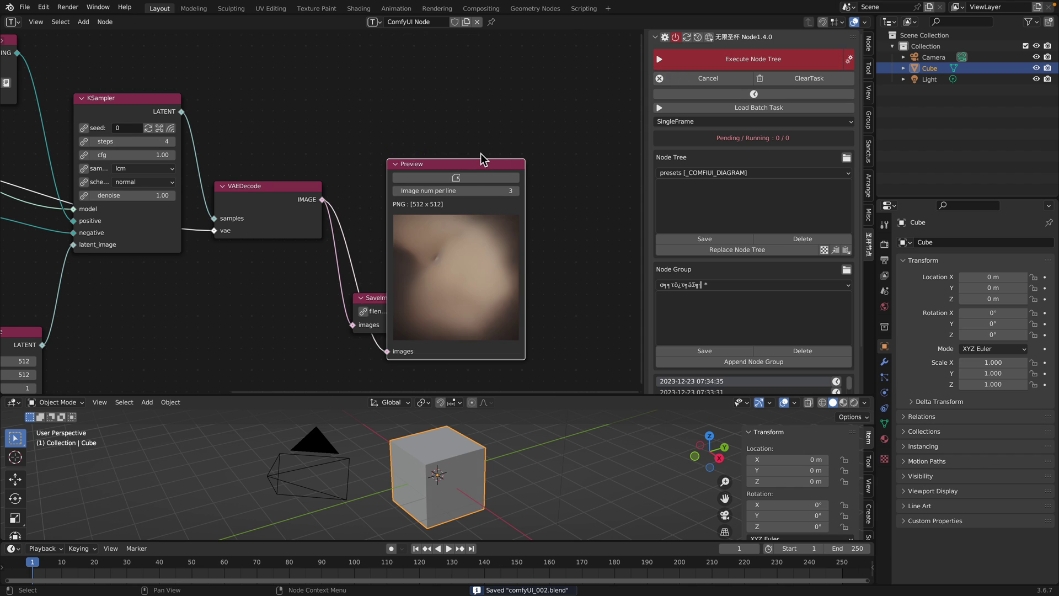
{"action": "scroll", "coordinate": [481, 159], "scroll_direction": "up", "scroll_amount": 1}
Move the Preview node up so that it sits clear of the SaveImage node.
{"action": "left_click_drag", "start_coordinate": [469, 165], "coordinate": [448, 79]}
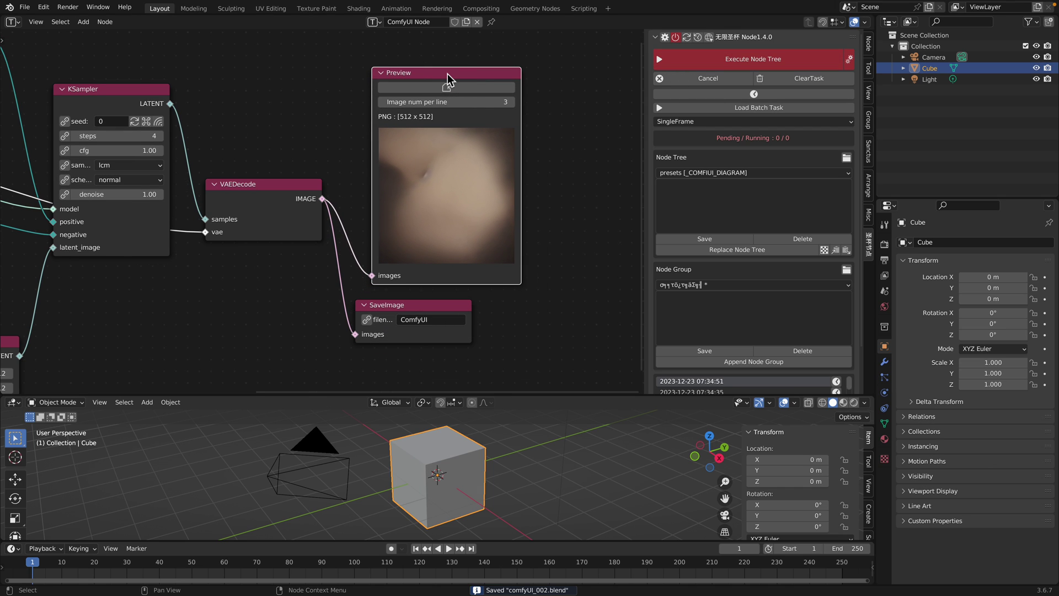
{"action": "left_click_drag", "start_coordinate": [447, 75], "coordinate": [449, 67]}
{"action": "scroll", "coordinate": [399, 130], "scroll_direction": "down", "scroll_amount": 1}
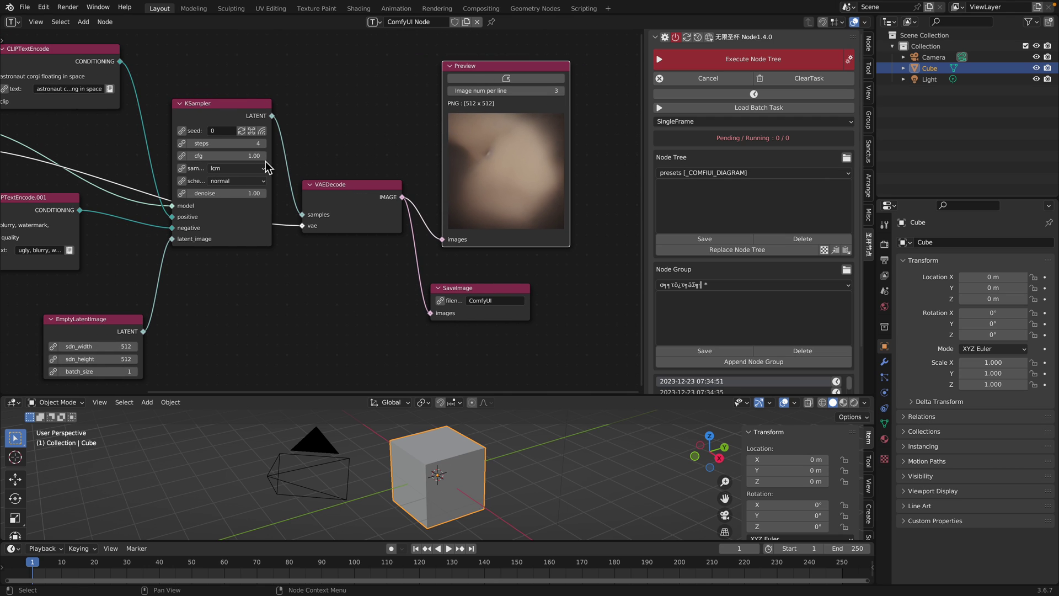
Switch the CheckpointLoaderSimple node to sd_xl_turbo_1.0_fp16.safetensors and shift the node slightly away from the prompt nodes.
{"action": "scroll", "coordinate": [246, 169], "scroll_direction": "up", "scroll_amount": 1}
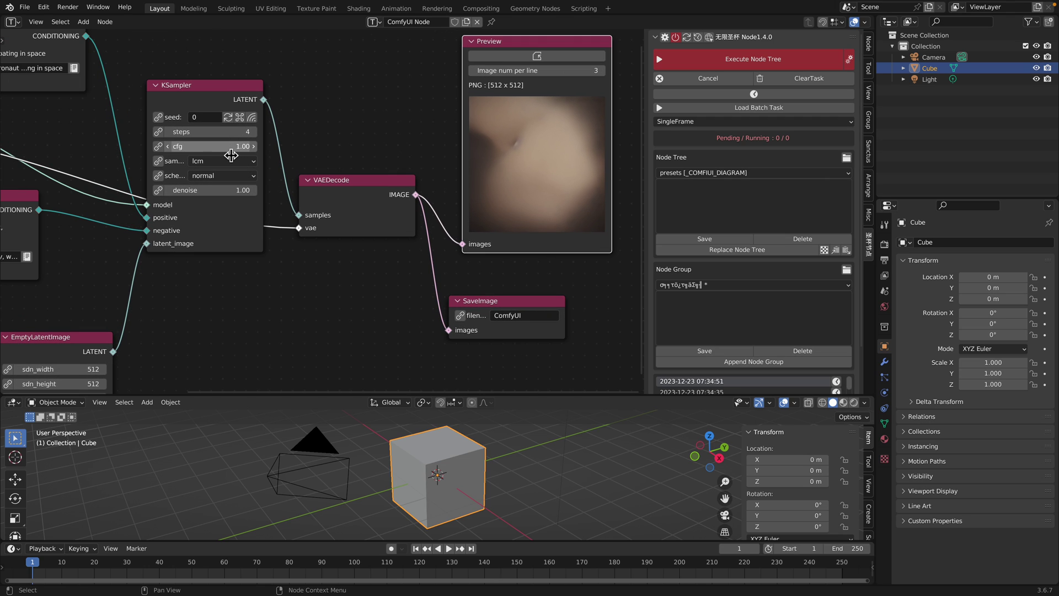
{"action": "scroll", "coordinate": [218, 146], "scroll_direction": "down", "scroll_amount": 3}
{"action": "middle_click_drag", "start_coordinate": [125, 134], "coordinate": [272, 146]}
{"action": "scroll", "coordinate": [272, 147], "scroll_direction": "up", "scroll_amount": 3}
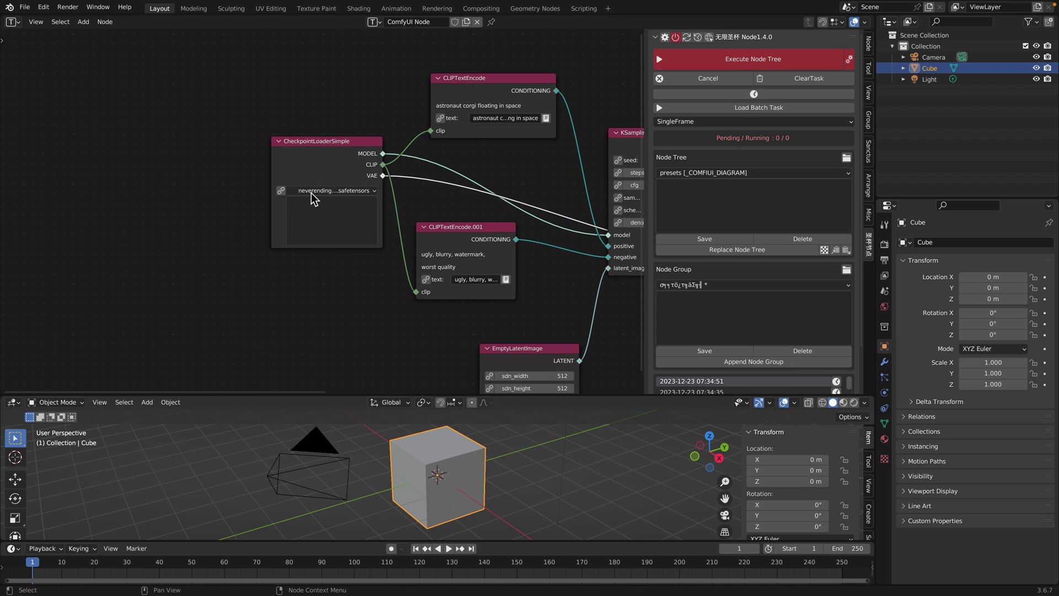
{"action": "left_click", "coordinate": [312, 191]}
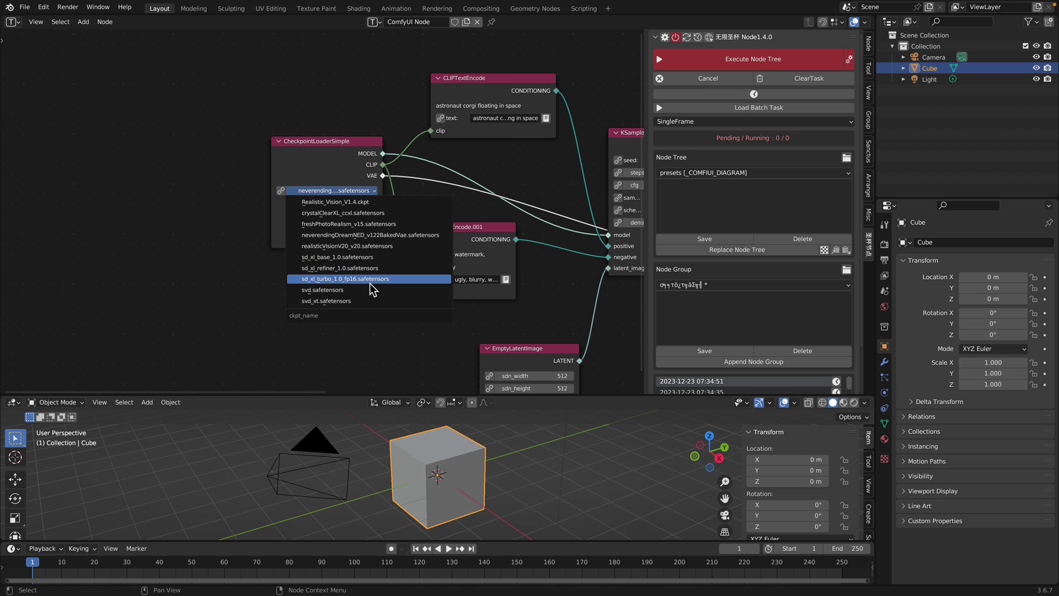
{"action": "left_click", "coordinate": [356, 276]}
{"action": "left_click_drag", "start_coordinate": [330, 160], "coordinate": [293, 156]}
Save the file and execute the node tree with the SDXL Turbo checkpoint.
{"action": "middle_click_drag", "start_coordinate": [623, 168], "coordinate": [377, 140]}
{"action": "key", "text": "ctrl+s"}
{"action": "left_click", "coordinate": [706, 61]}
{"action": "middle_click_drag", "start_coordinate": [452, 105], "coordinate": [368, 110]}
{"action": "scroll", "coordinate": [375, 133], "scroll_direction": "down", "scroll_amount": 1}
{"action": "scroll", "coordinate": [353, 112], "scroll_direction": "down", "scroll_amount": 1}
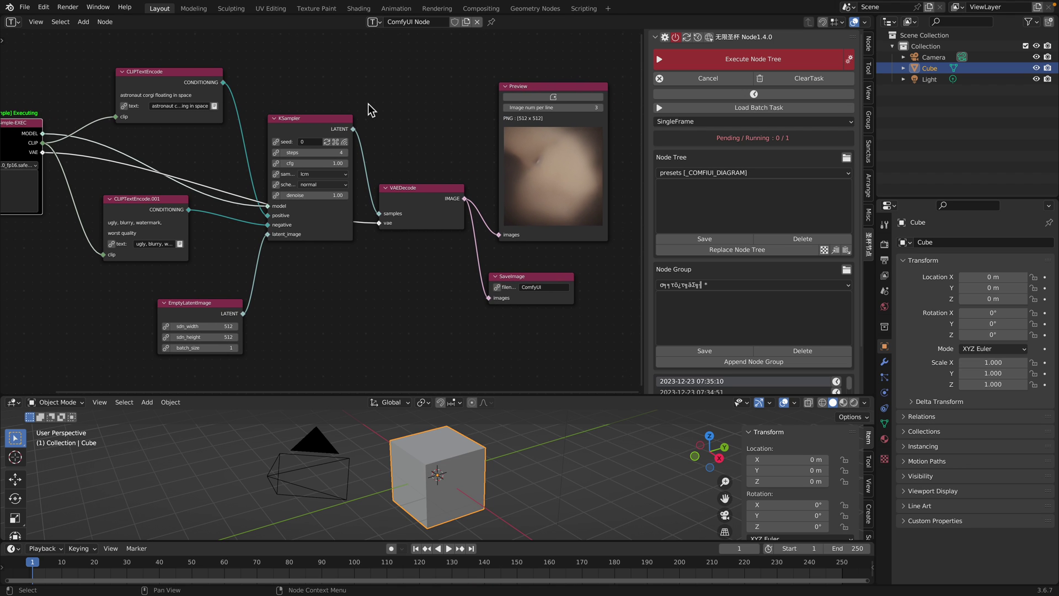
Move the KSampler node slightly up, view the generated corgi image in the Preview node, and save the file.
{"action": "left_click_drag", "start_coordinate": [318, 119], "coordinate": [324, 96]}
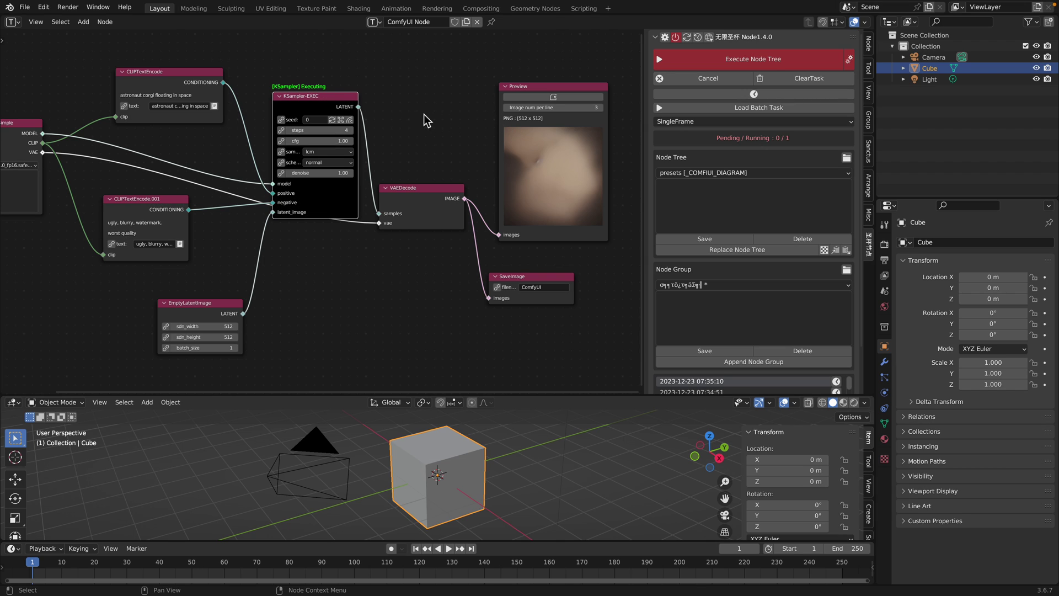
{"action": "middle_click_drag", "start_coordinate": [427, 121], "coordinate": [447, 127]}
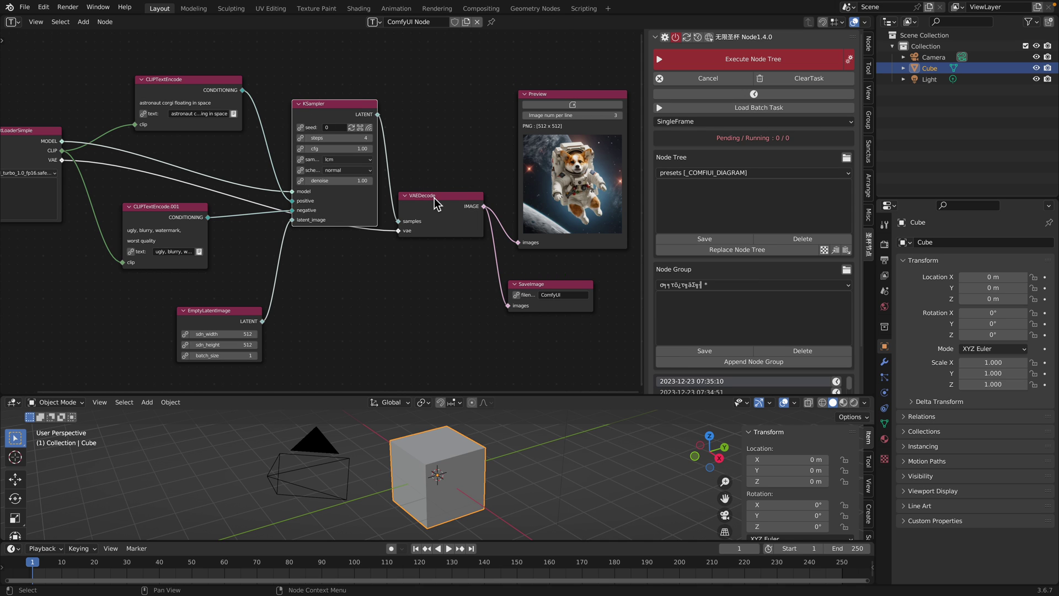
{"action": "scroll", "coordinate": [331, 215], "scroll_direction": "up", "scroll_amount": 5}
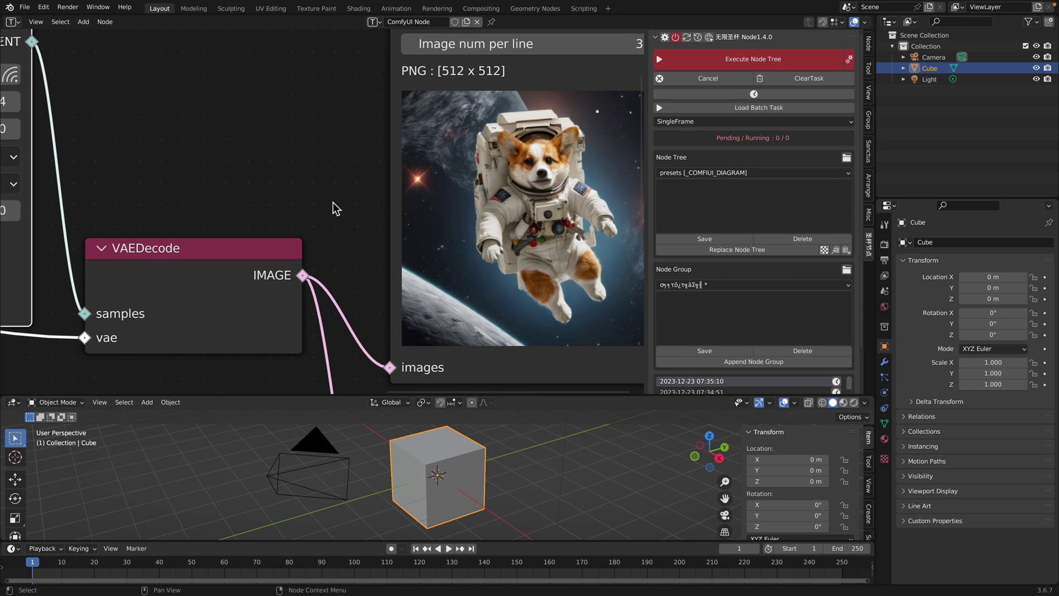
{"action": "scroll", "coordinate": [330, 208], "scroll_direction": "down", "scroll_amount": 4}
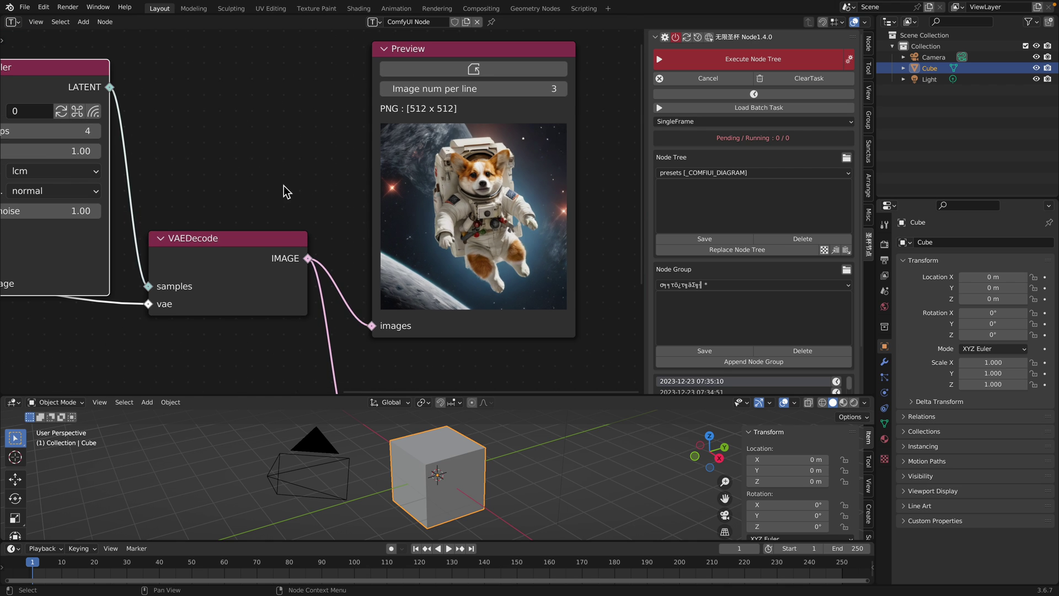
{"action": "key", "text": "ctrl+s"}
Examine the checkpoint models available in the CheckpointLoaderSimple node without changing the selection.
{"action": "left_click_drag", "start_coordinate": [254, 82], "coordinate": [253, 64]}
{"action": "middle_click_drag", "start_coordinate": [232, 88], "coordinate": [475, 127]}
{"action": "middle_click_drag", "start_coordinate": [149, 166], "coordinate": [266, 168]}
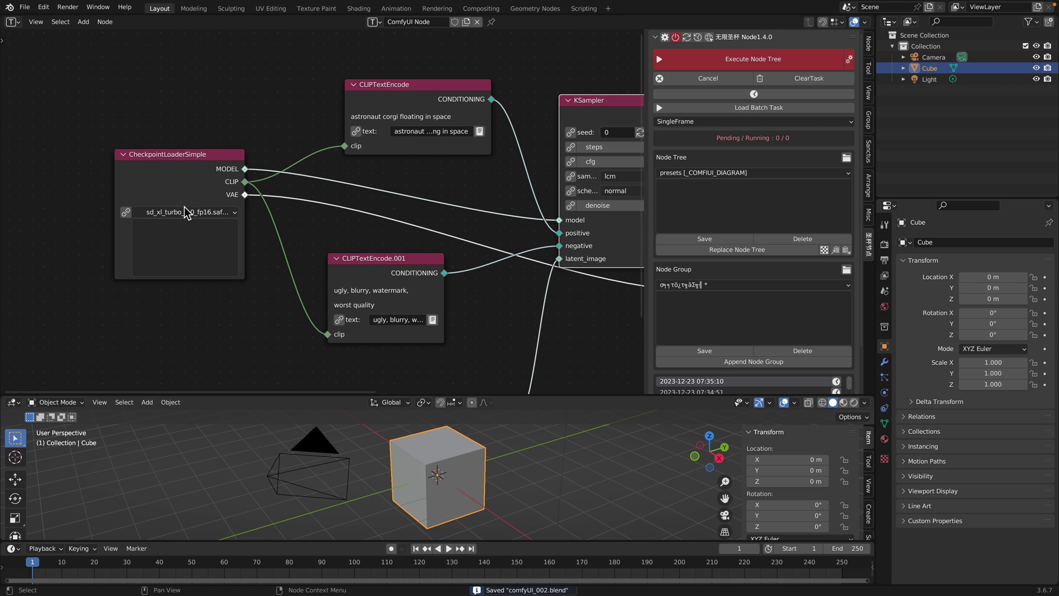
{"action": "left_click", "coordinate": [190, 211]}
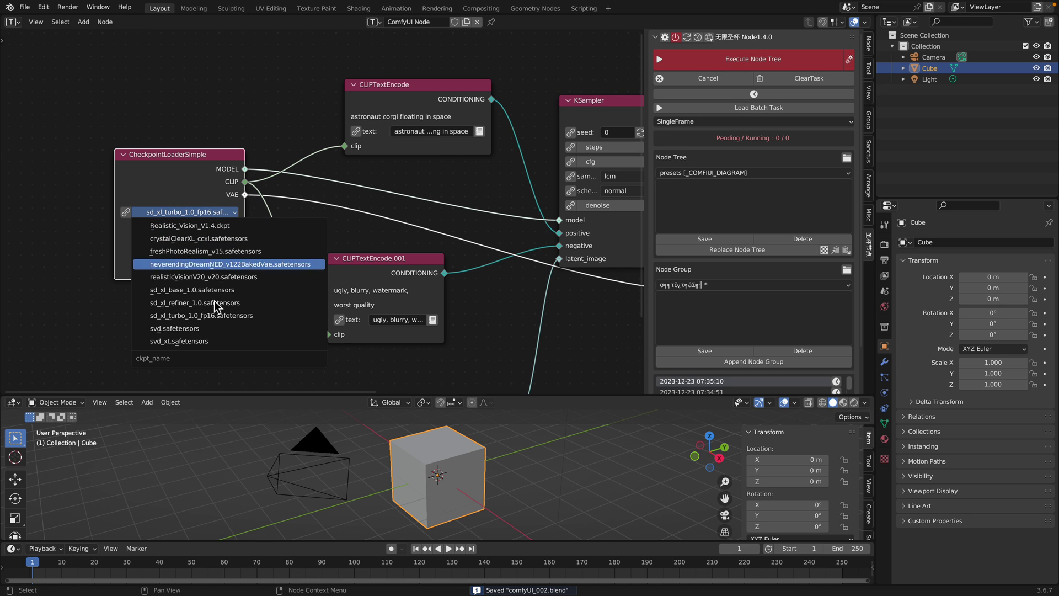
{"action": "left_click", "coordinate": [256, 110]}
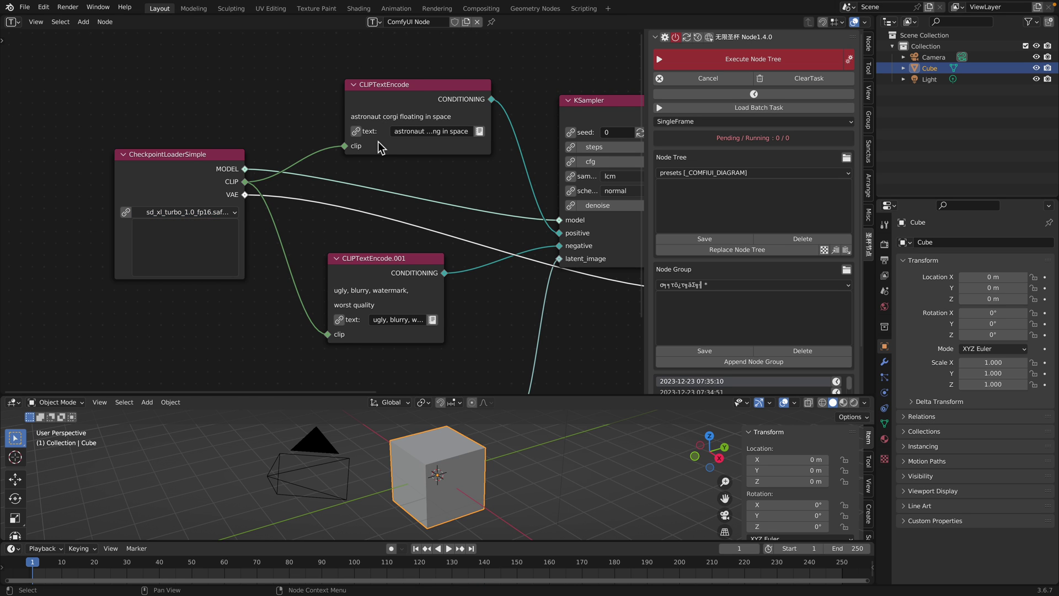
{"action": "middle_click_drag", "start_coordinate": [392, 149], "coordinate": [101, 122]}
{"action": "middle_click_drag", "start_coordinate": [469, 179], "coordinate": [404, 152]}
{"action": "scroll", "coordinate": [404, 153], "scroll_direction": "down", "scroll_amount": 3}
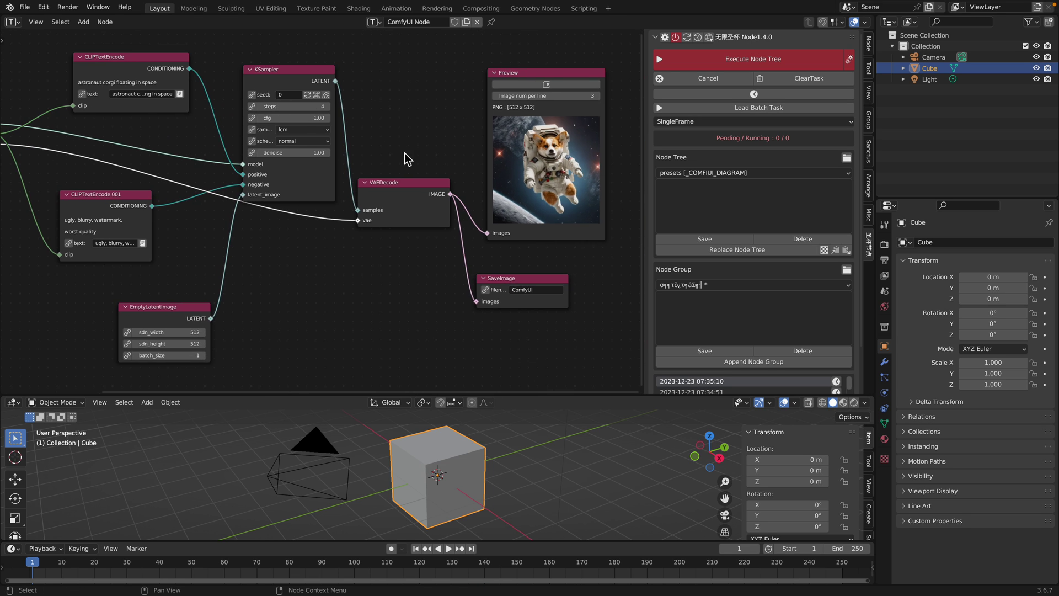
Change the positive prompt to "corgi and elf next to Christmas Tree at home" and execute the node tree.
{"action": "left_click", "coordinate": [692, 62]}
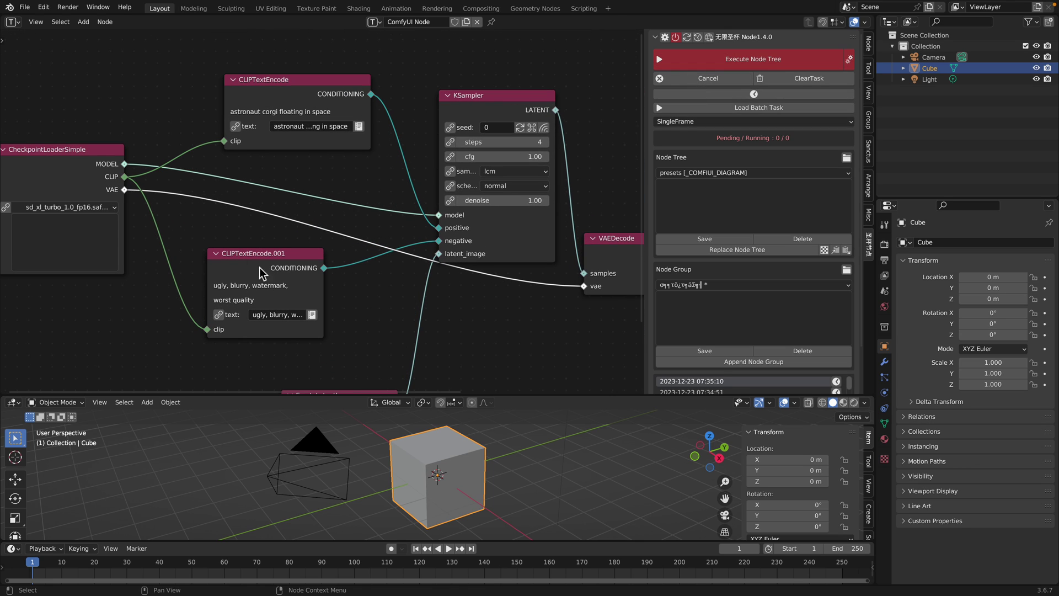
{"action": "left_click", "coordinate": [295, 128]}
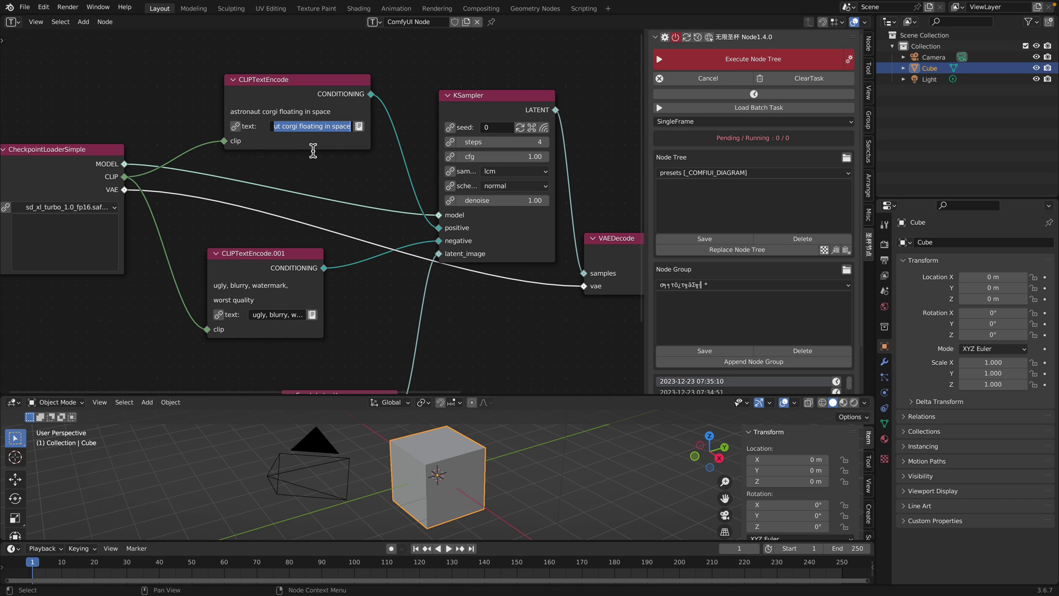
{"action": "type", "text": "corgi and elf"}
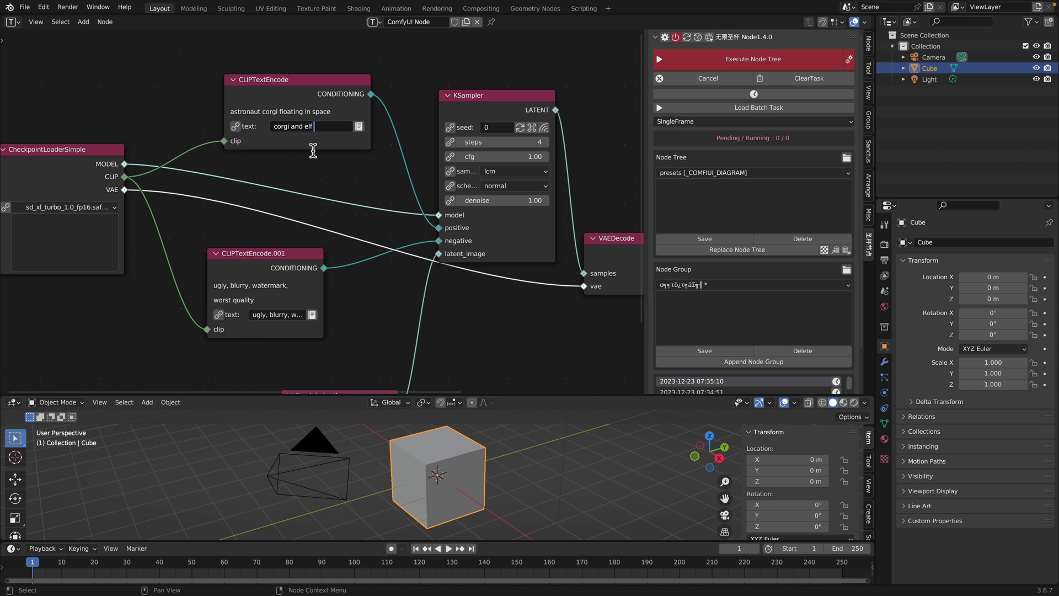
{"action": "type", "text": " next to Christmas Tree"}
{"action": "type", "text": " at home"}
{"action": "key", "text": "Return"}
{"action": "left_click", "coordinate": [700, 64]}
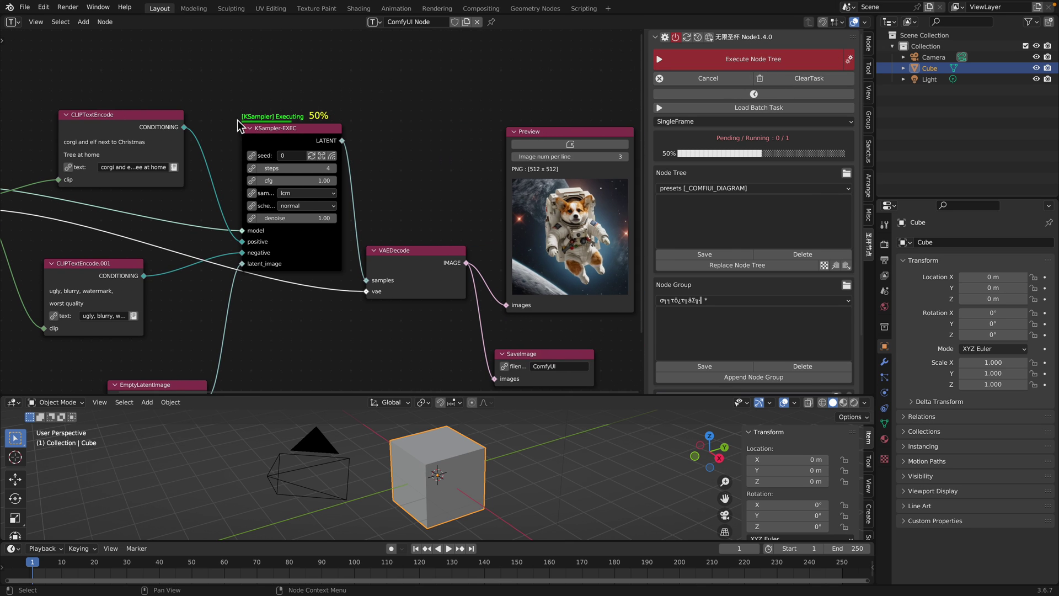
Duplicate the positive CLIPTextEncode node, place the copy above the original, and connect the checkpoint's CLIP output to its clip input.
{"action": "middle_click_drag", "start_coordinate": [156, 133], "coordinate": [196, 169]}
{"action": "left_click", "coordinate": [168, 161]}
{"action": "key", "text": "shift+d"}
{"action": "left_click", "coordinate": [164, 74]}
{"action": "middle_click_drag", "start_coordinate": [164, 122], "coordinate": [228, 144]}
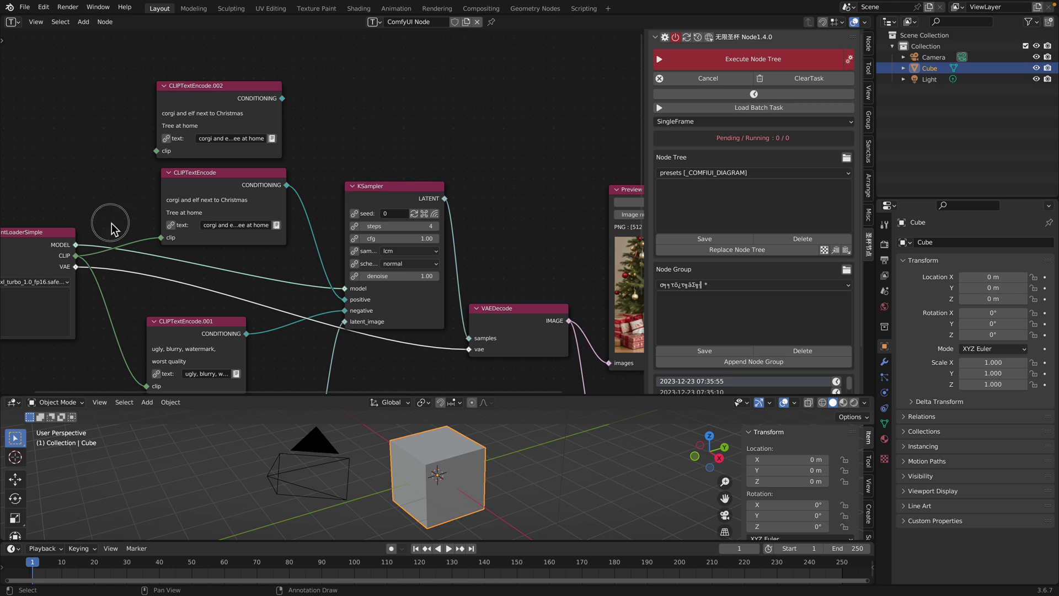
{"action": "scroll", "coordinate": [182, 138], "scroll_direction": "up", "scroll_amount": 2}
Set the duplicated node's prompt to "corgi and snowman outdoor next to christmas tree, night time".
{"action": "left_click", "coordinate": [207, 131]}
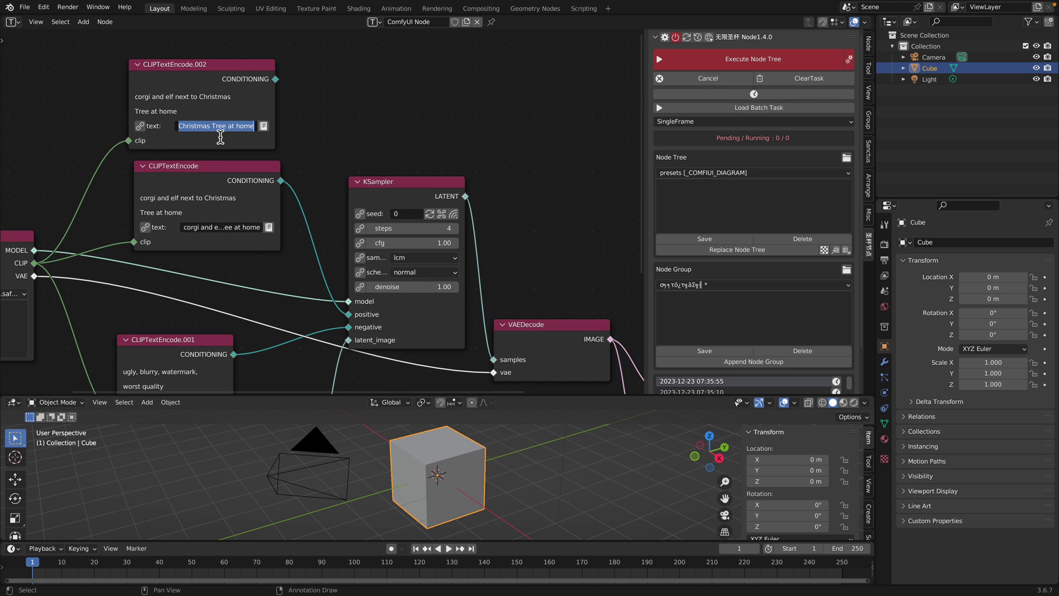
{"action": "type", "text": "corgi"}
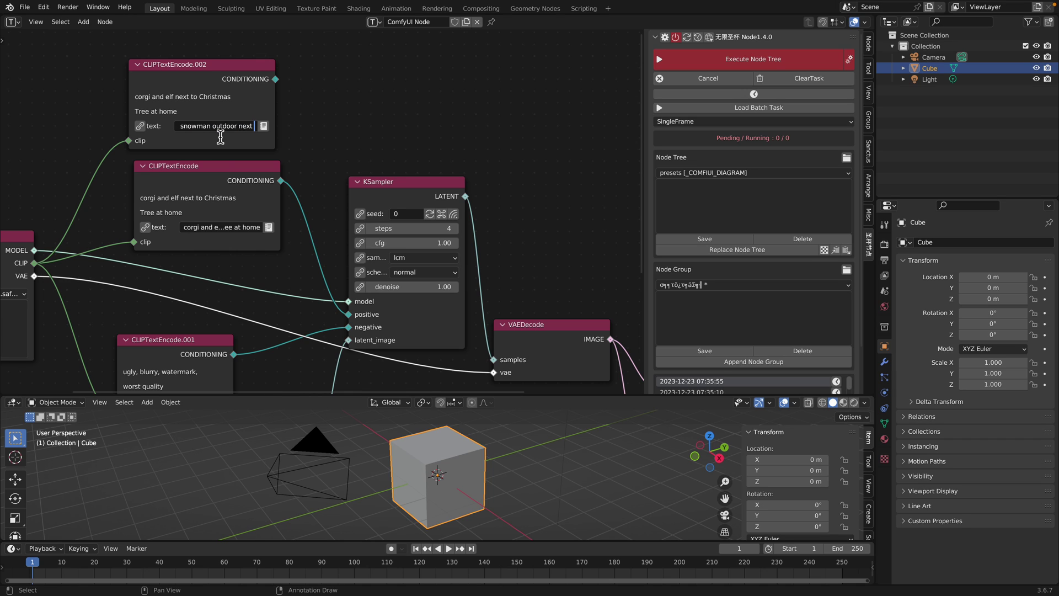
{"action": "type", "text": " and snowman outdoor next to chri"}
{"action": "type", "text": "stmas tre"}
{"action": "type", "text": "e, night time"}
{"action": "key", "text": "Return"}
{"action": "scroll", "coordinate": [334, 153], "scroll_direction": "down", "scroll_amount": 2}
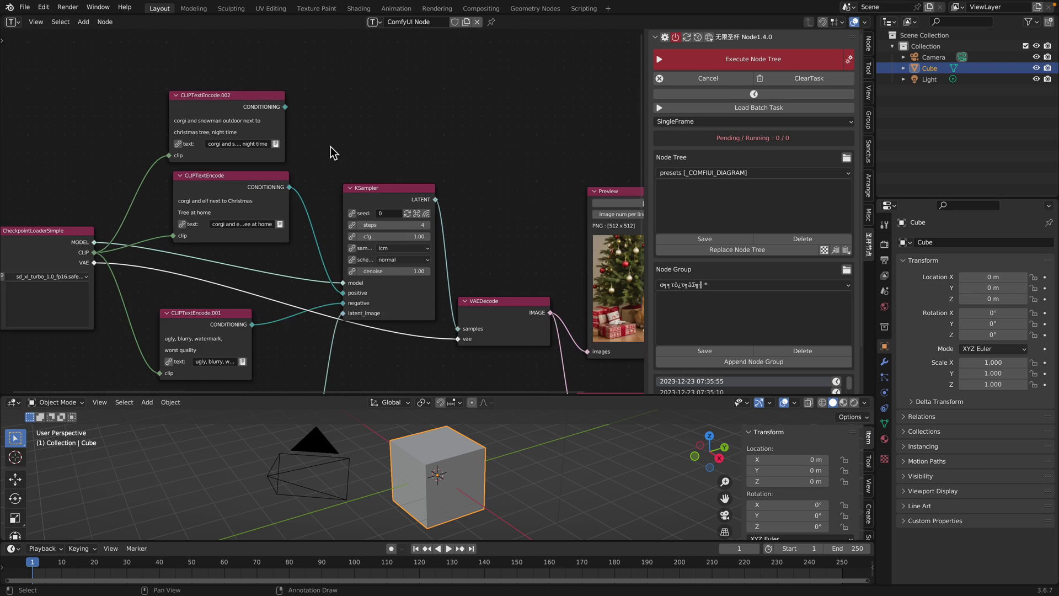
Connect the snowman prompt's CONDITIONING output to the KSampler's positive input and save the file.
{"action": "left_click_drag", "start_coordinate": [260, 104], "coordinate": [318, 289]}
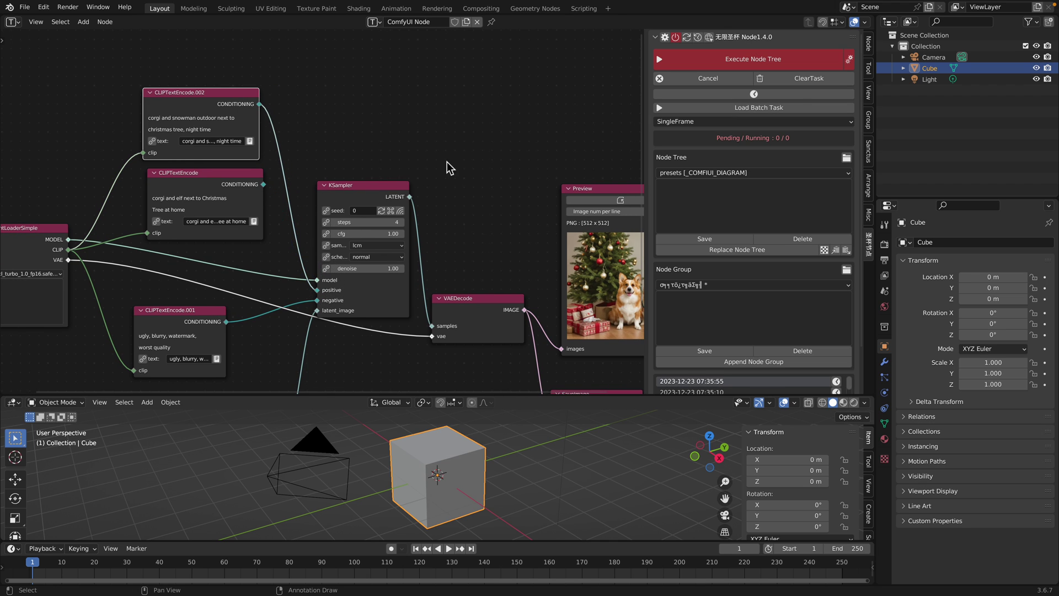
{"action": "middle_click_drag", "start_coordinate": [452, 165], "coordinate": [244, 116]}
{"action": "scroll", "coordinate": [292, 145], "scroll_direction": "up", "scroll_amount": 3}
{"action": "scroll", "coordinate": [375, 212], "scroll_direction": "up", "scroll_amount": 3}
{"action": "key", "text": "ctrl+s"}
Check the image in the Preview node and execute the node tree with the snowman prompt.
{"action": "scroll", "coordinate": [493, 238], "scroll_direction": "up", "scroll_amount": 3}
{"action": "scroll", "coordinate": [487, 241], "scroll_direction": "down", "scroll_amount": 2}
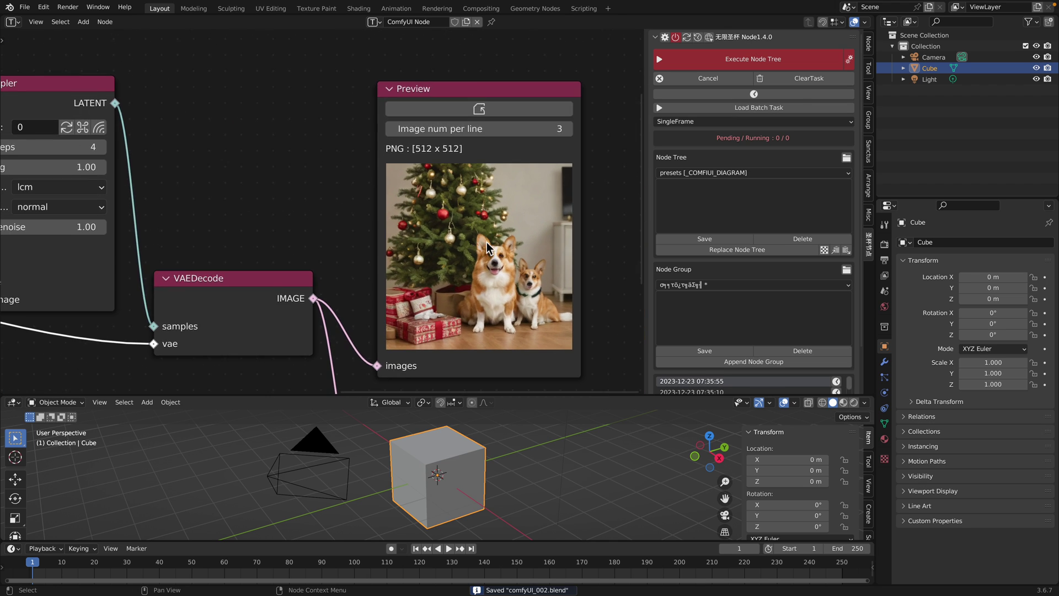
{"action": "scroll", "coordinate": [488, 250], "scroll_direction": "down", "scroll_amount": 2}
{"action": "left_click", "coordinate": [406, 130]}
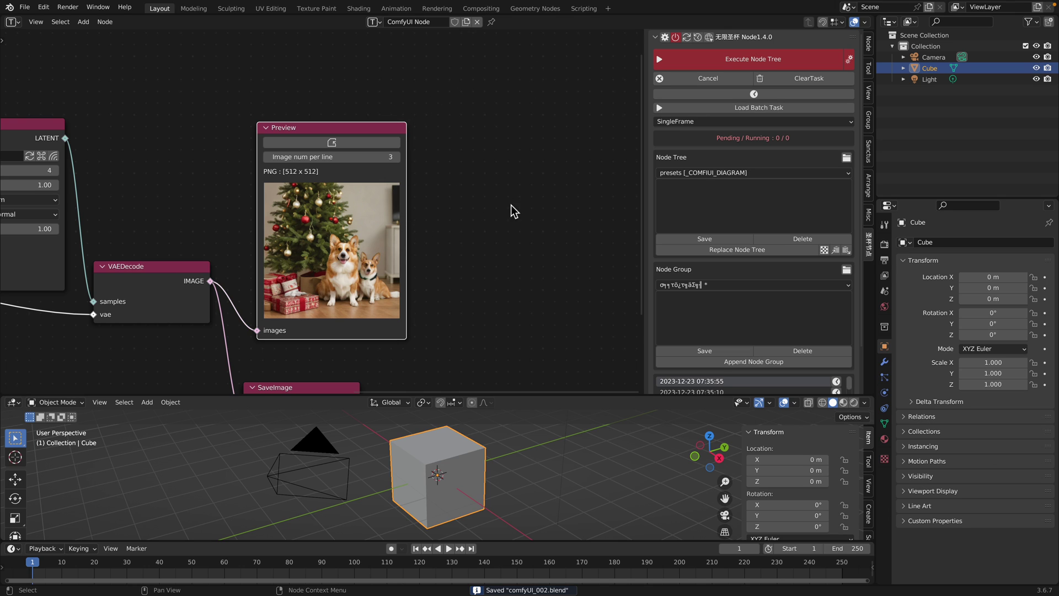
{"action": "left_click", "coordinate": [698, 60]}
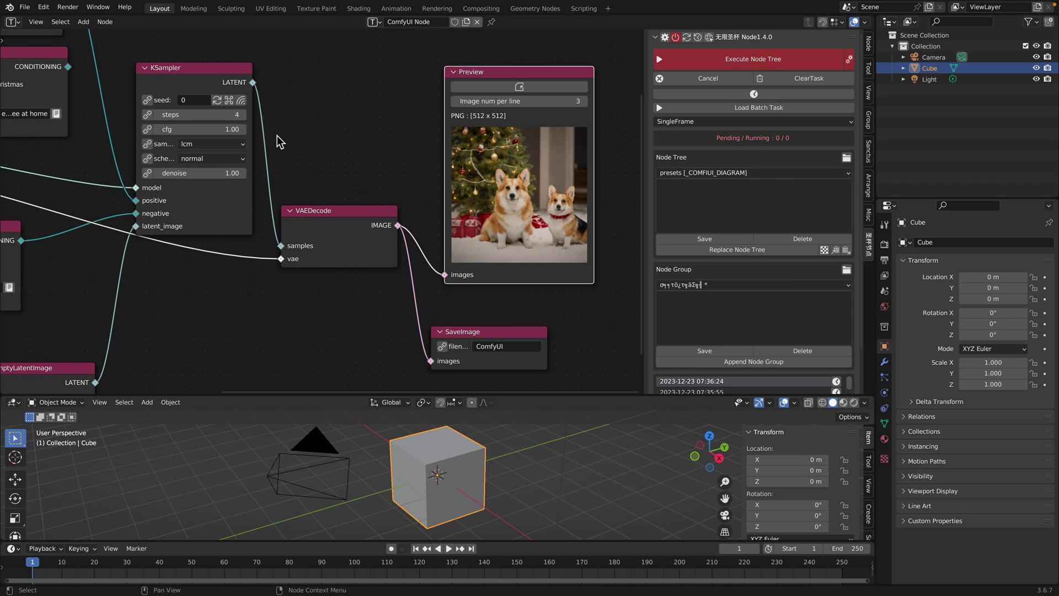
Review the workflow's nodes and try to execute the node tree again with unchanged settings.
{"action": "scroll", "coordinate": [286, 141], "scroll_direction": "down", "scroll_amount": 2}
{"action": "middle_click_drag", "start_coordinate": [288, 146], "coordinate": [548, 175]}
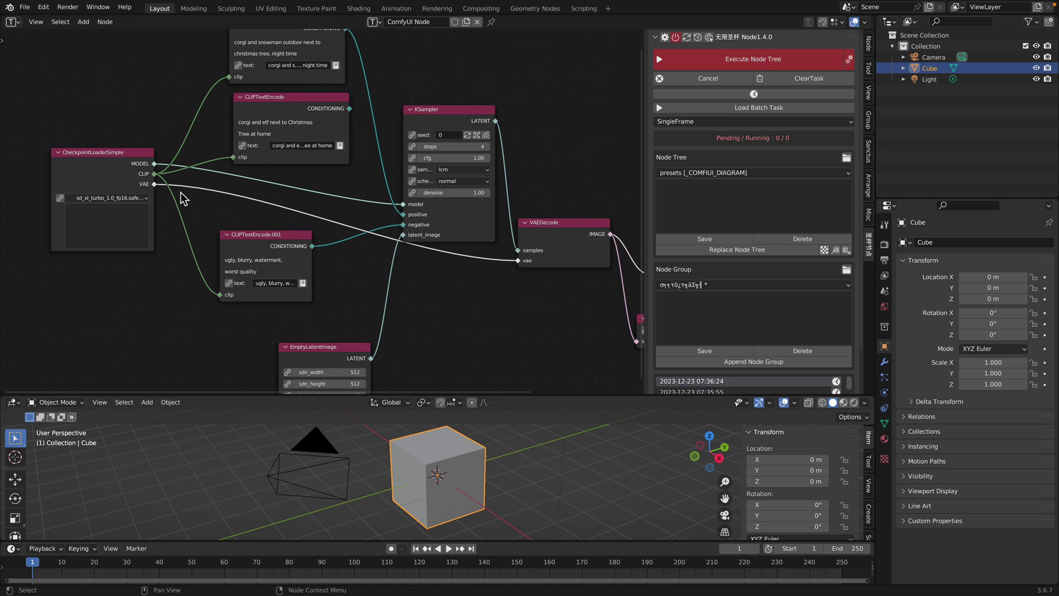
{"action": "scroll", "coordinate": [180, 192], "scroll_direction": "down", "scroll_amount": 2}
{"action": "middle_click_drag", "start_coordinate": [276, 182], "coordinate": [199, 186]}
{"action": "scroll", "coordinate": [303, 170], "scroll_direction": "up", "scroll_amount": 3}
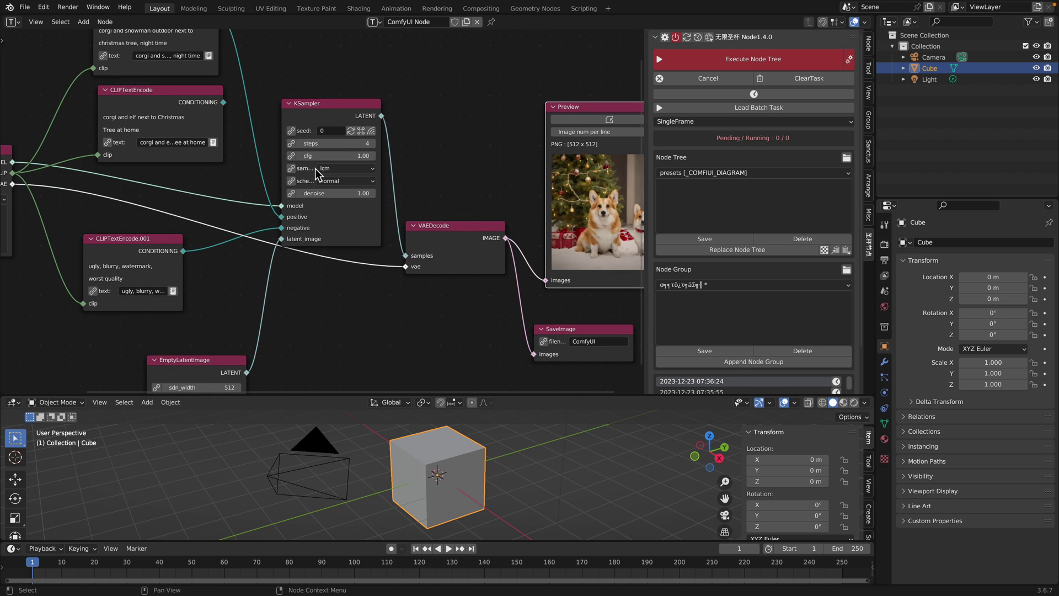
{"action": "scroll", "coordinate": [323, 149], "scroll_direction": "up", "scroll_amount": 1}
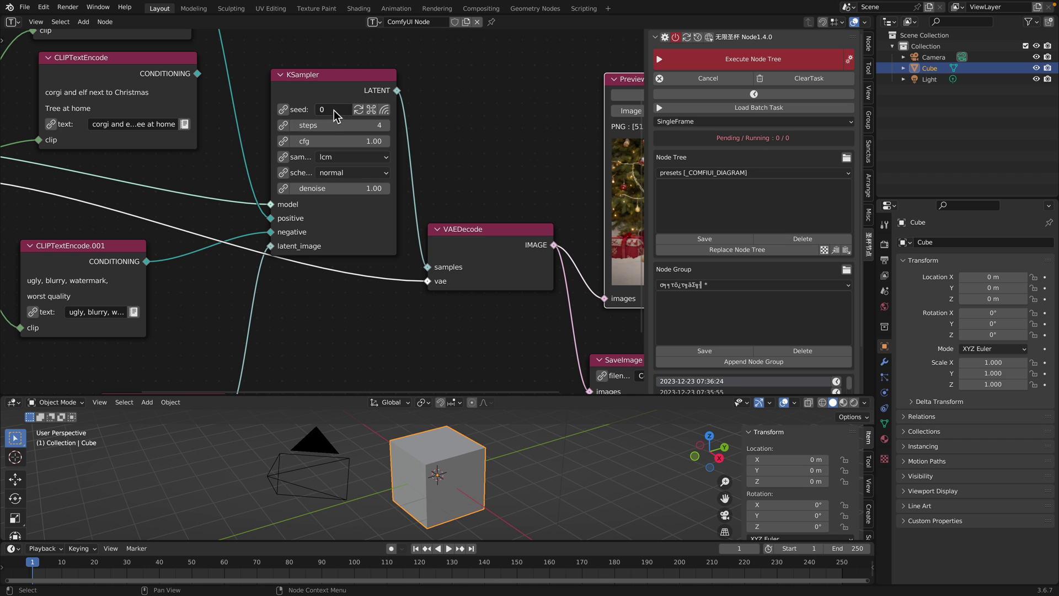
{"action": "middle_click_drag", "start_coordinate": [634, 116], "coordinate": [470, 131]}
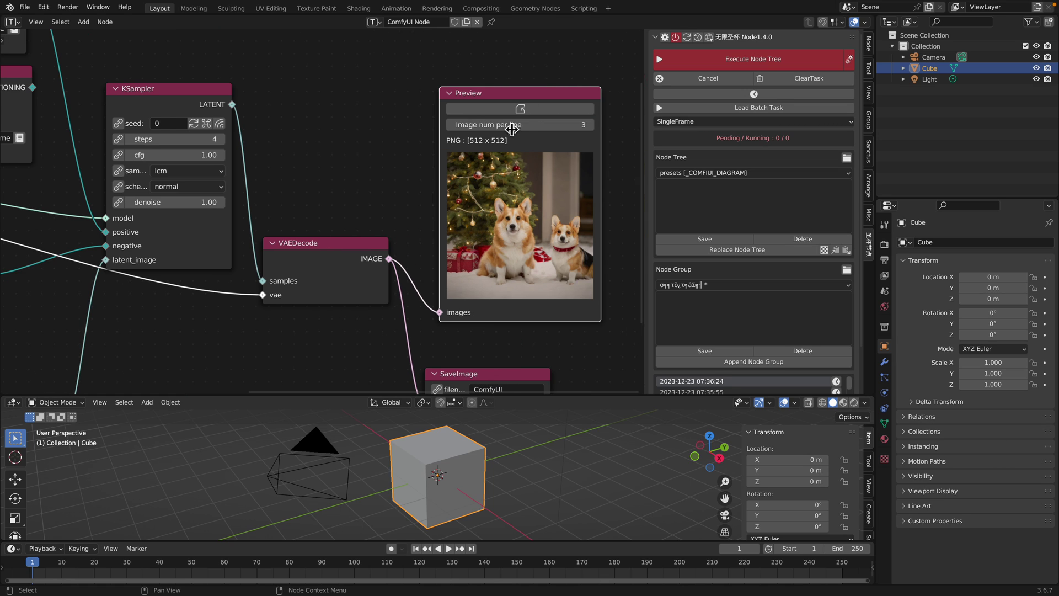
{"action": "left_click", "coordinate": [685, 61]}
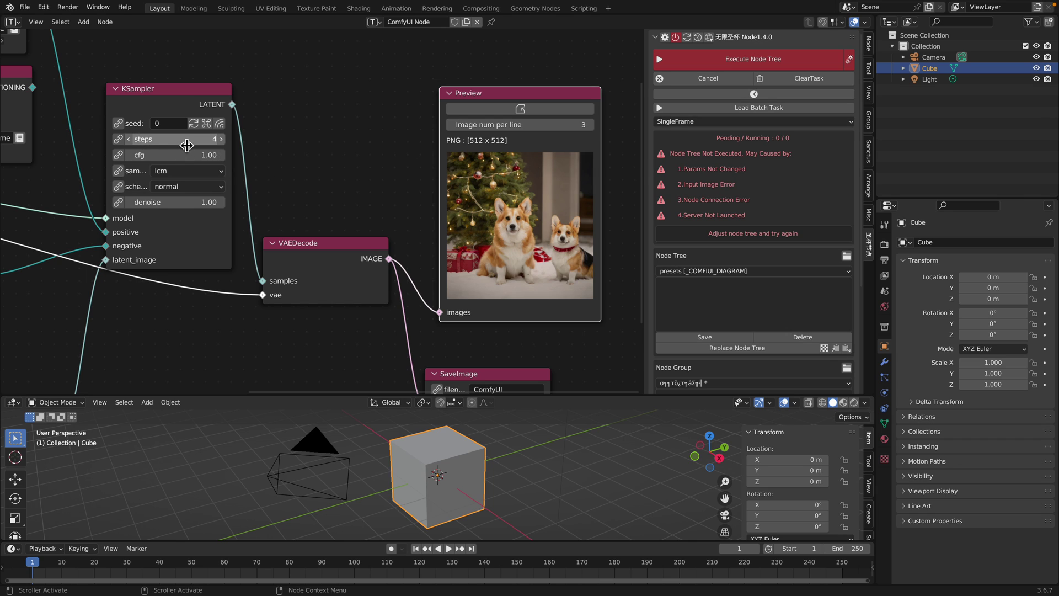
Execute the node tree with the KSampler steps set to 5, and again with the steps set to 4.
{"action": "left_click", "coordinate": [221, 139]}
{"action": "left_click", "coordinate": [747, 61]}
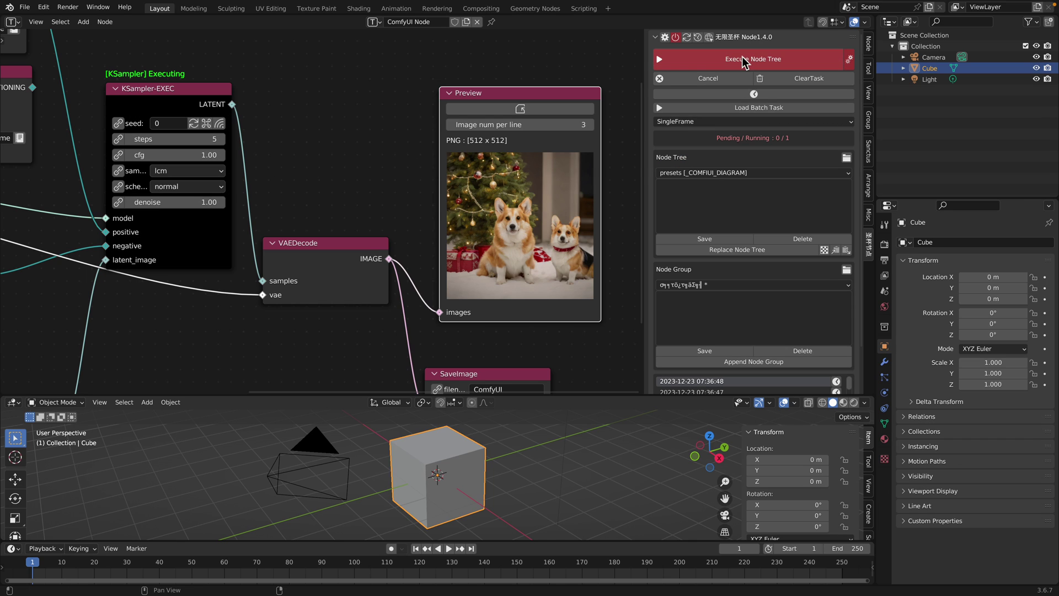
{"action": "left_click", "coordinate": [129, 139]}
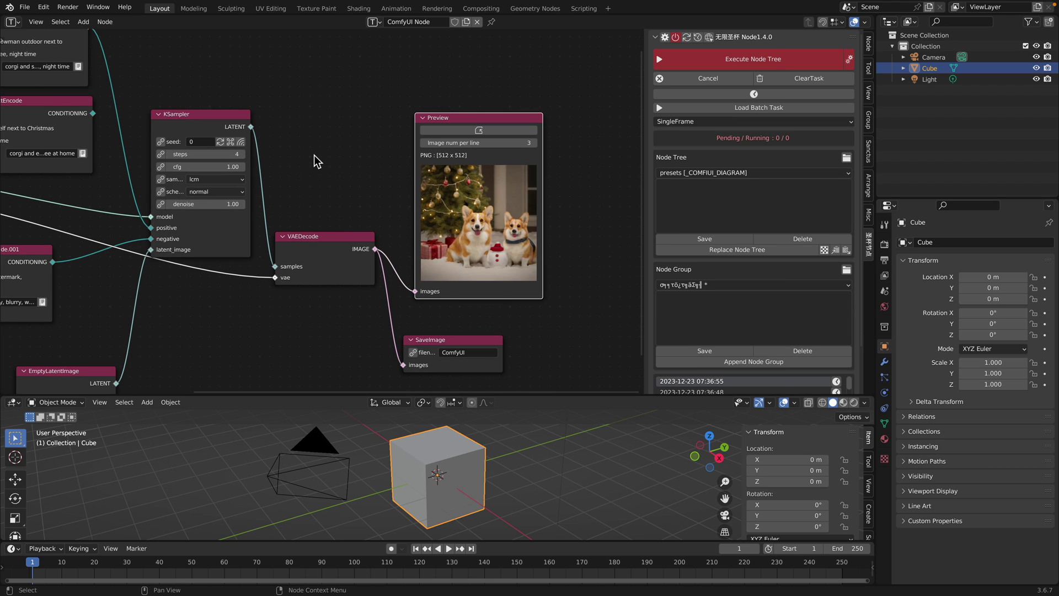
Turn on automatic seed randomization in the KSampler node and save the file.
{"action": "scroll", "coordinate": [236, 145], "scroll_direction": "up", "scroll_amount": 2}
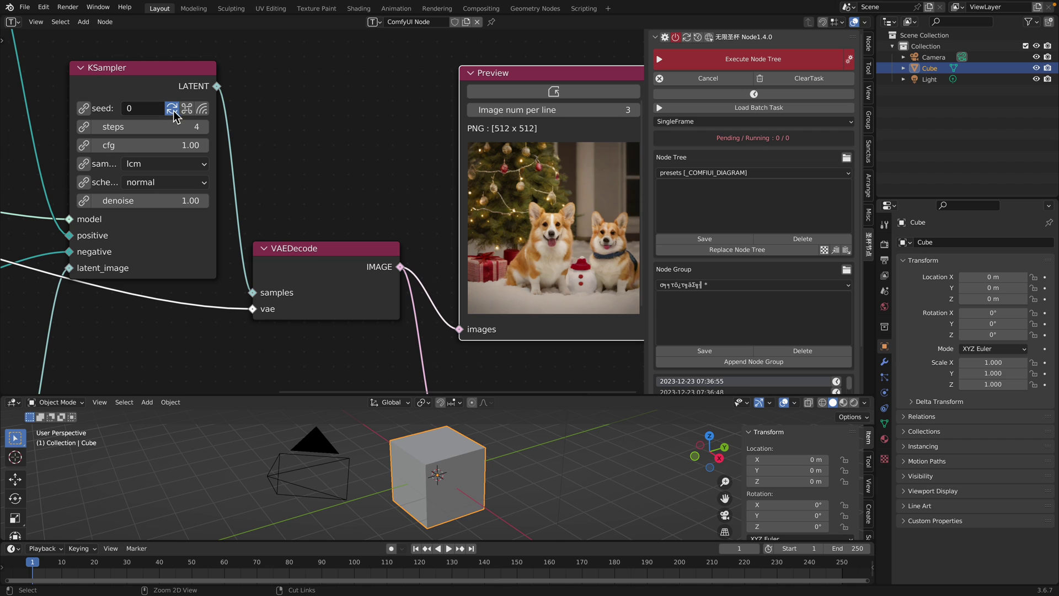
{"action": "key", "text": "ctrl+s"}
Execute the node tree three times to generate images with different random seeds.
{"action": "left_click", "coordinate": [754, 58]}
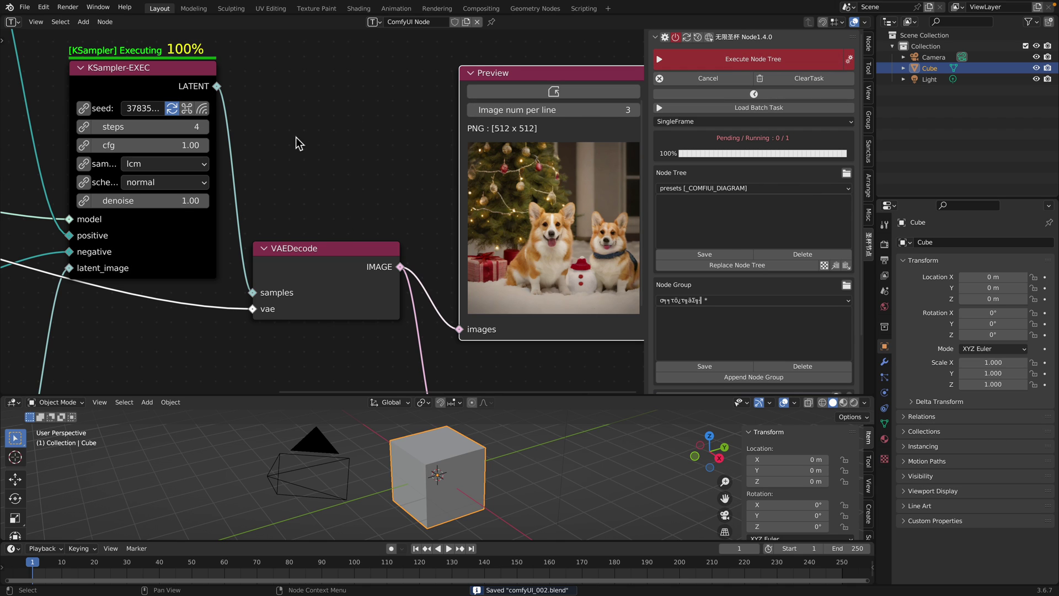
{"action": "left_click", "coordinate": [772, 60]}
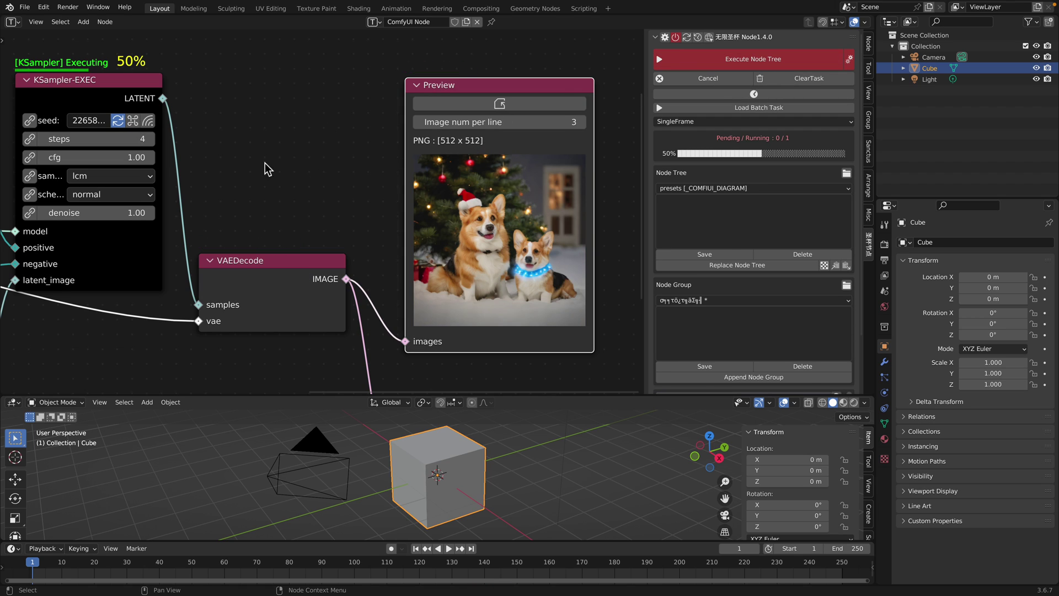
{"action": "left_click", "coordinate": [734, 59]}
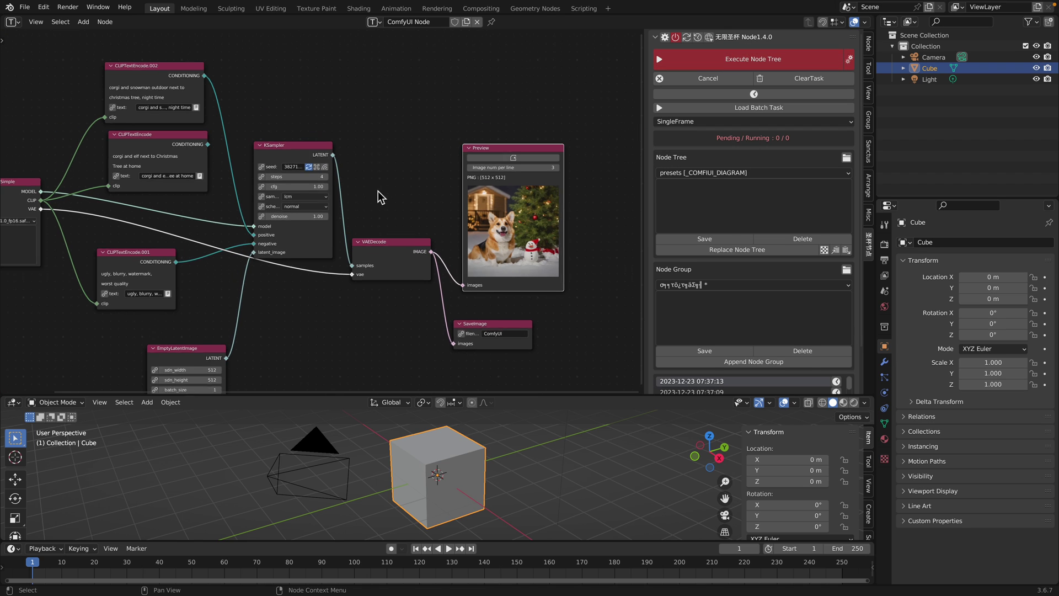
Save the file and rearrange the CheckpointLoaderSimple, negative CLIPTextEncode and EmptyLatentImage nodes to give the node layout more room.
{"action": "key", "text": "ctrl+s"}
{"action": "left_click_drag", "start_coordinate": [101, 129], "coordinate": [53, 111]}
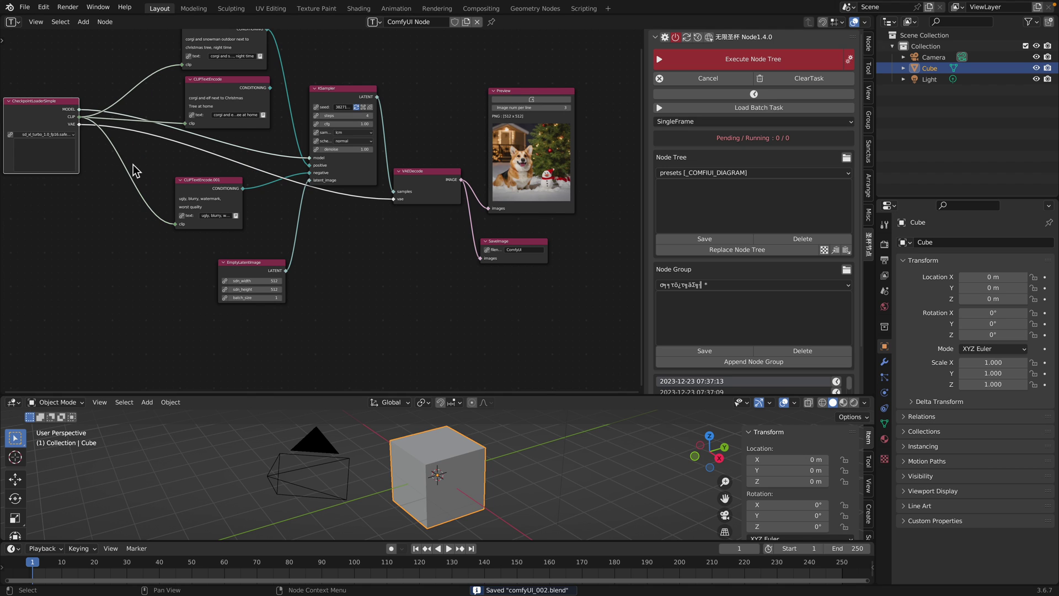
{"action": "left_click_drag", "start_coordinate": [206, 192], "coordinate": [160, 173]}
{"action": "left_click_drag", "start_coordinate": [259, 259], "coordinate": [274, 230]}
{"action": "middle_click_drag", "start_coordinate": [176, 263], "coordinate": [207, 256]}
{"action": "scroll", "coordinate": [205, 256], "scroll_direction": "up", "scroll_amount": 2}
{"action": "key", "text": "shift+a"}
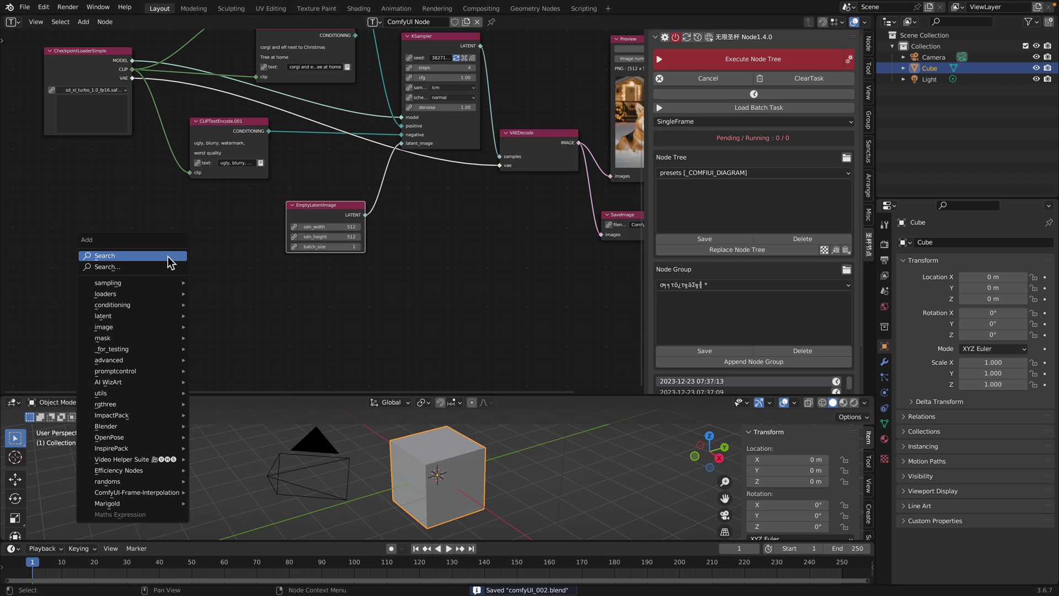
Delete the camera, cube and light from the scene and adjust the height of the 3D viewport.
{"action": "left_click_drag", "start_coordinate": [397, 394], "coordinate": [408, 184]}
{"action": "middle_click_drag", "start_coordinate": [501, 359], "coordinate": [521, 350]}
{"action": "key", "text": "a"}
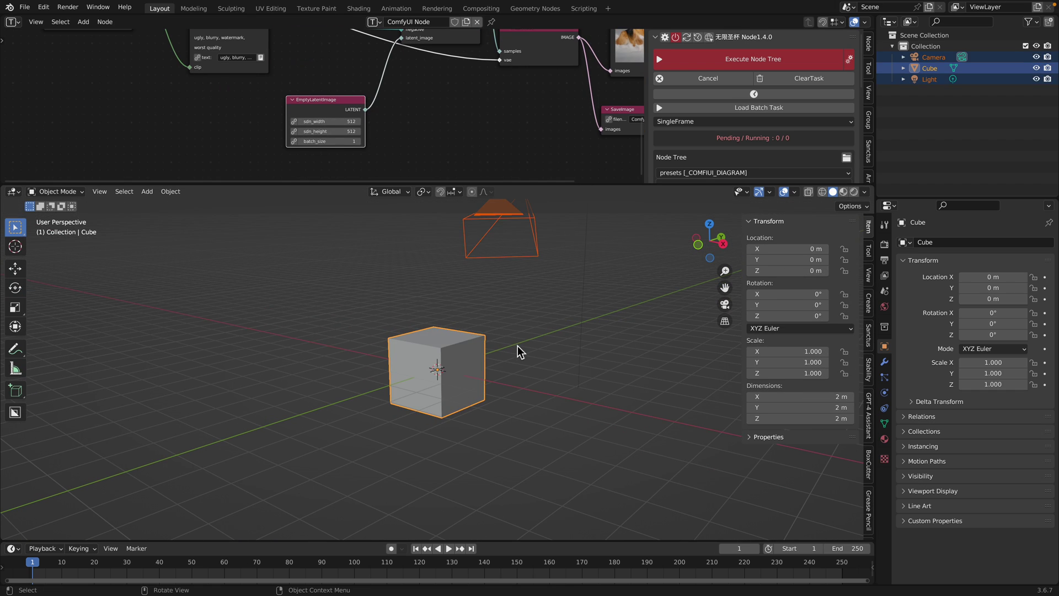
{"action": "key", "text": "Delete"}
{"action": "middle_click_drag", "start_coordinate": [131, 134], "coordinate": [143, 134]}
{"action": "left_click_drag", "start_coordinate": [164, 183], "coordinate": [164, 260]}
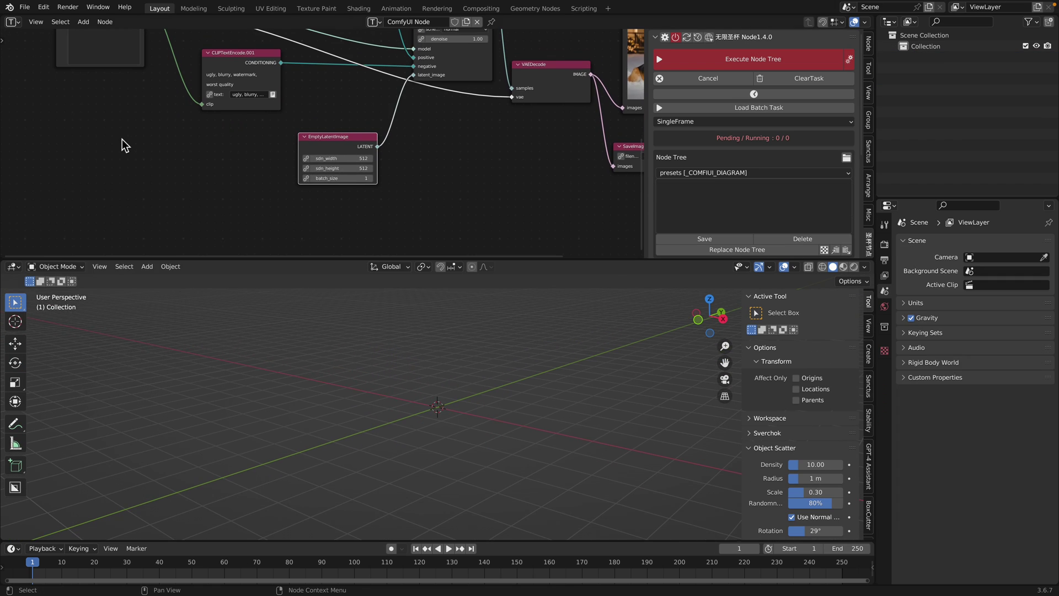
{"action": "key", "text": "shift+a"}
{"action": "type", "text": "image"}
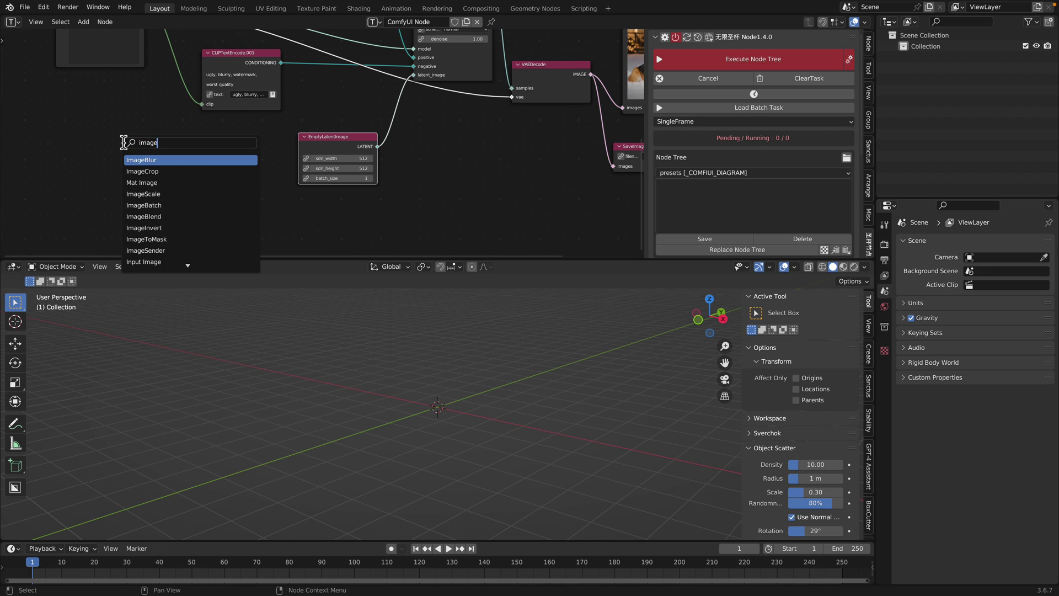
{"action": "key", "text": "Escape"}
Add a Blender Input Image node beneath the negative prompt node and set its source to viewport (视口).
{"action": "key", "text": "shift+a"}
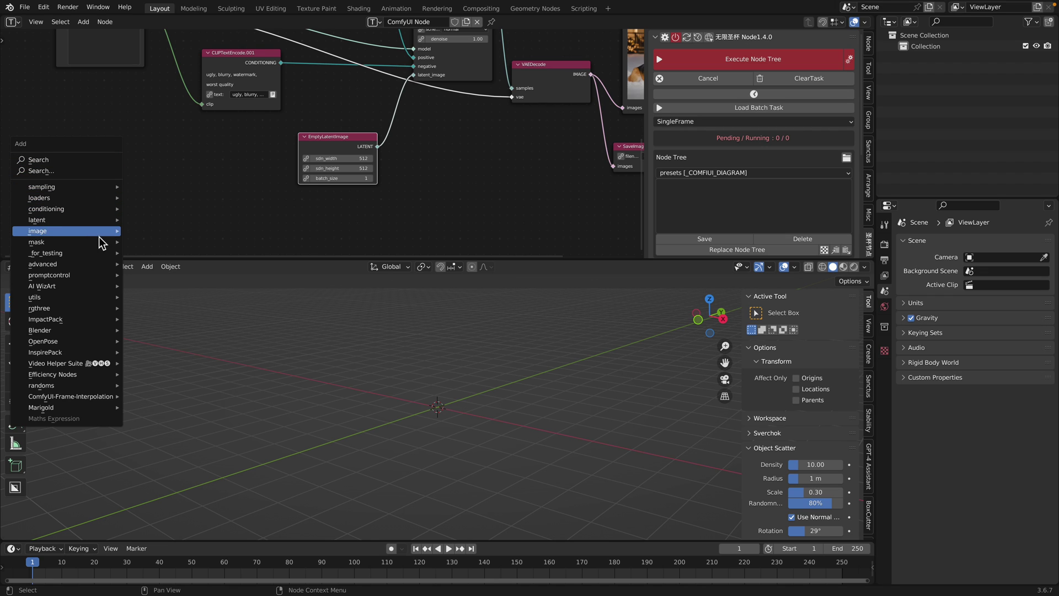
{"action": "mouse_move", "coordinate": [98, 233]}
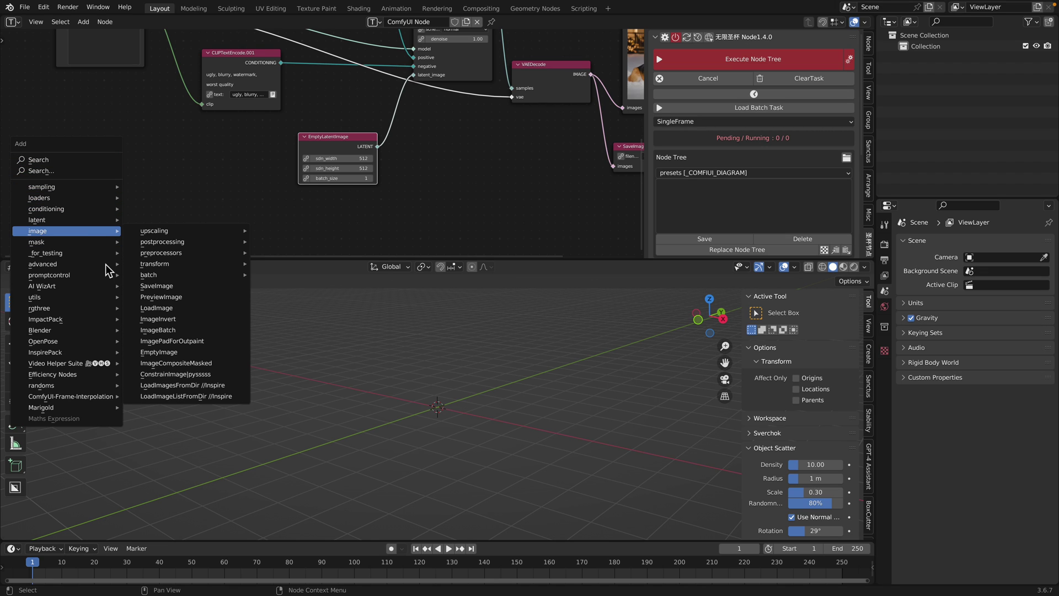
{"action": "mouse_move", "coordinate": [105, 331]}
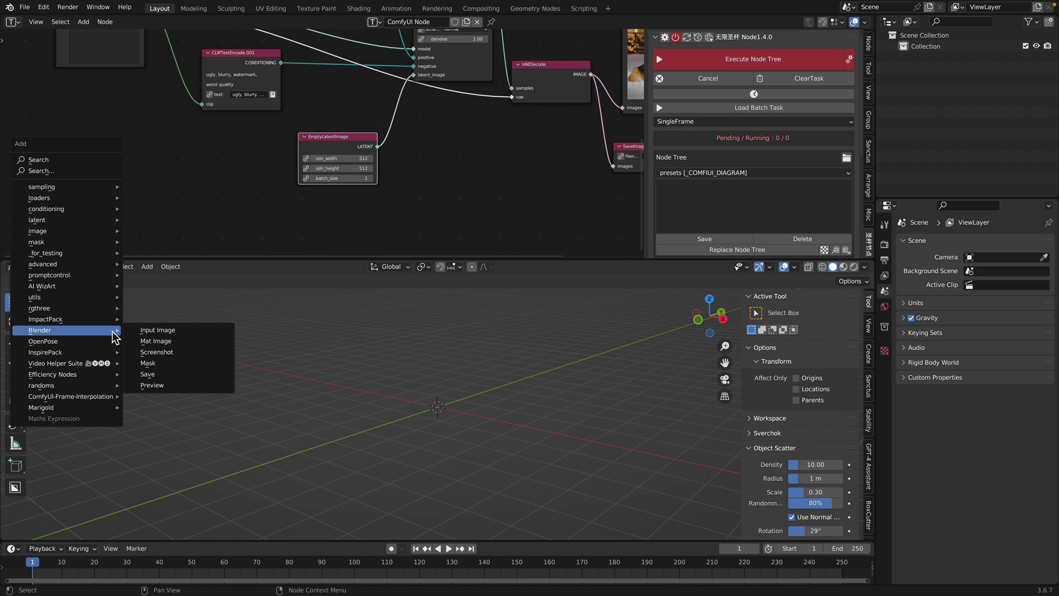
{"action": "left_click", "coordinate": [180, 331]}
{"action": "left_click", "coordinate": [127, 166]}
{"action": "scroll", "coordinate": [133, 168], "scroll_direction": "up", "scroll_amount": 2}
{"action": "scroll", "coordinate": [132, 169], "scroll_direction": "up", "scroll_amount": 1}
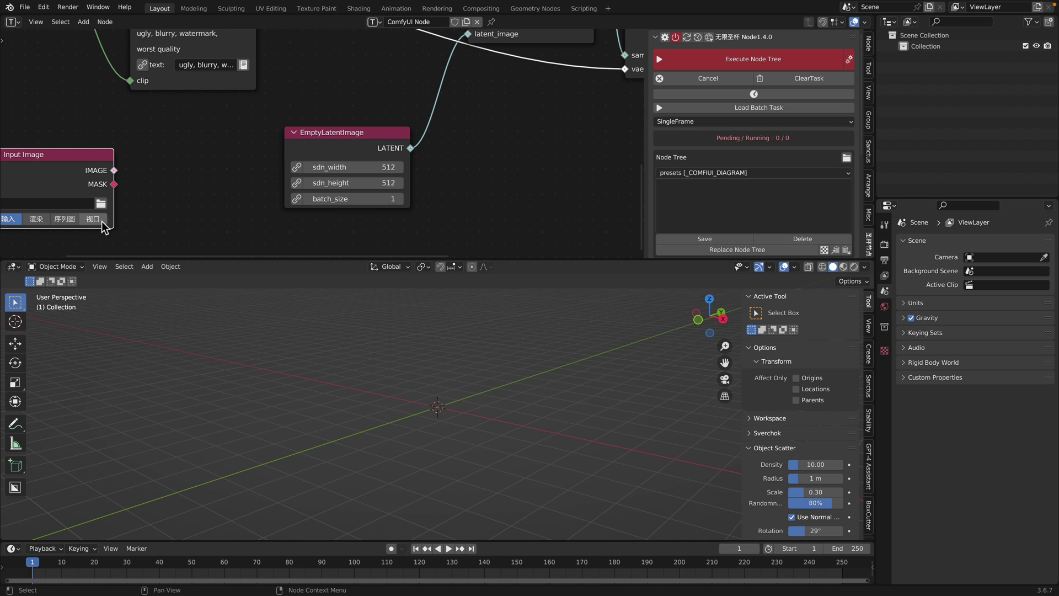
{"action": "left_click", "coordinate": [101, 219]}
{"action": "scroll", "coordinate": [124, 222], "scroll_direction": "down", "scroll_amount": 2}
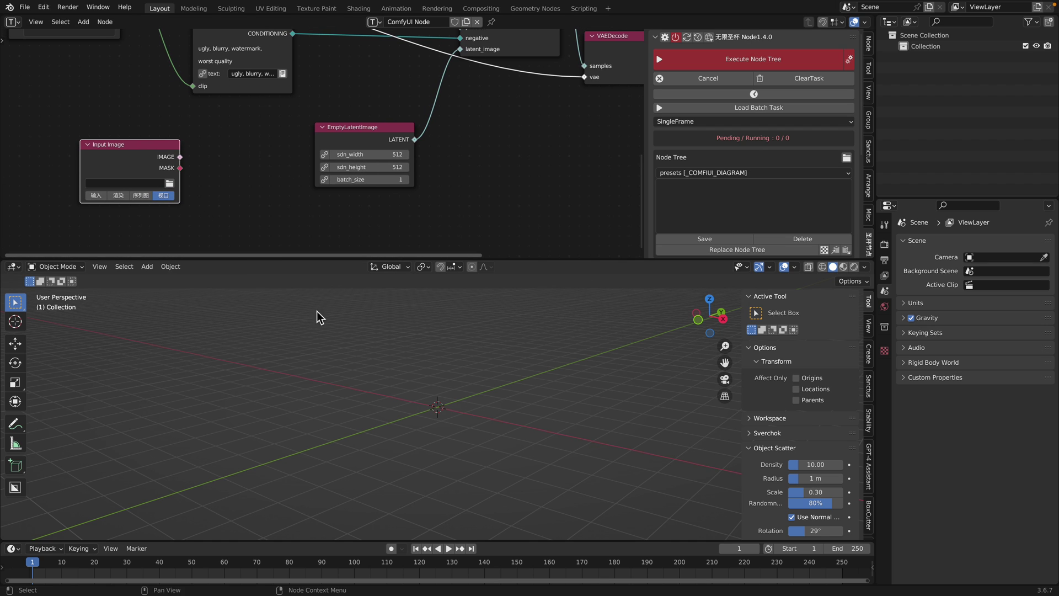
Add a Monkey mesh to the 3D scene, frame its face from the front and save the file.
{"action": "key", "text": "shift+a"}
{"action": "mouse_move", "coordinate": [361, 345]}
{"action": "left_click", "coordinate": [436, 155]}
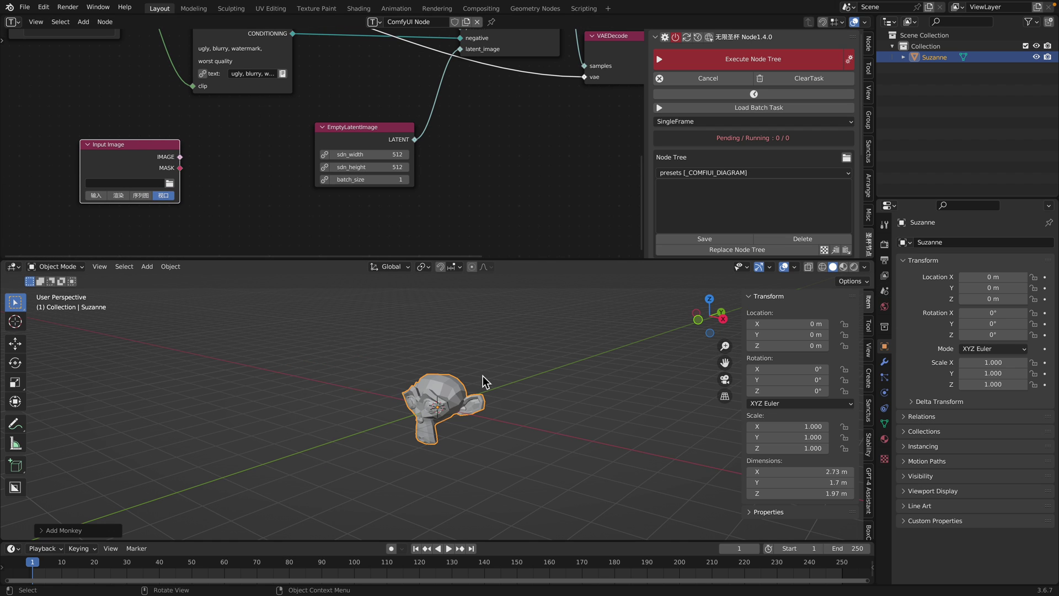
{"action": "scroll", "coordinate": [482, 376], "scroll_direction": "up", "scroll_amount": 4}
{"action": "middle_click_drag", "start_coordinate": [482, 376], "coordinate": [512, 336]}
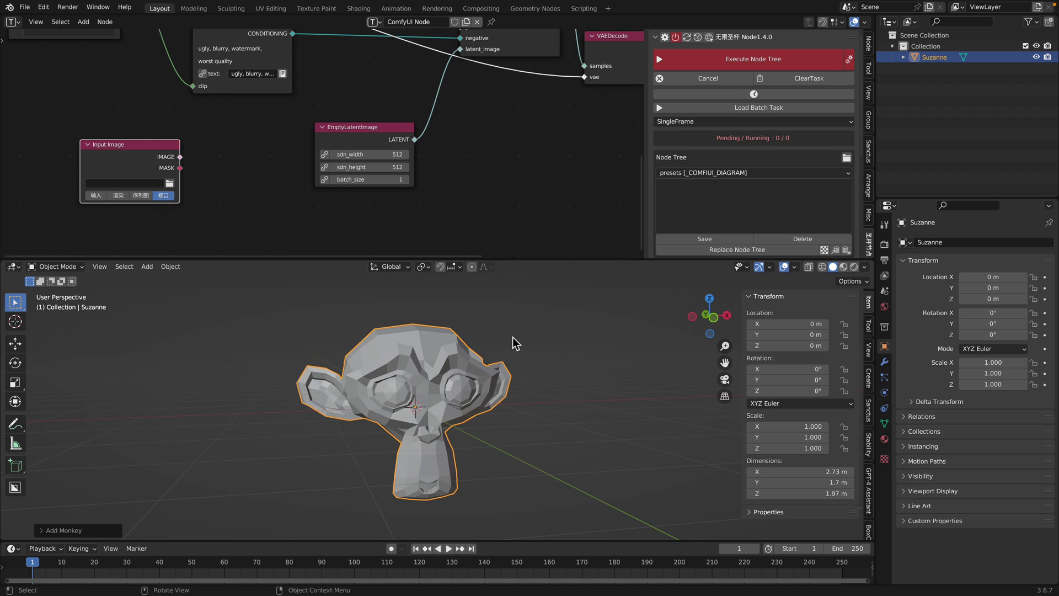
{"action": "key", "text": "ctrl+s"}
Add a VAEDecode node beside the Input Image node.
{"action": "scroll", "coordinate": [194, 156], "scroll_direction": "down", "scroll_amount": 1}
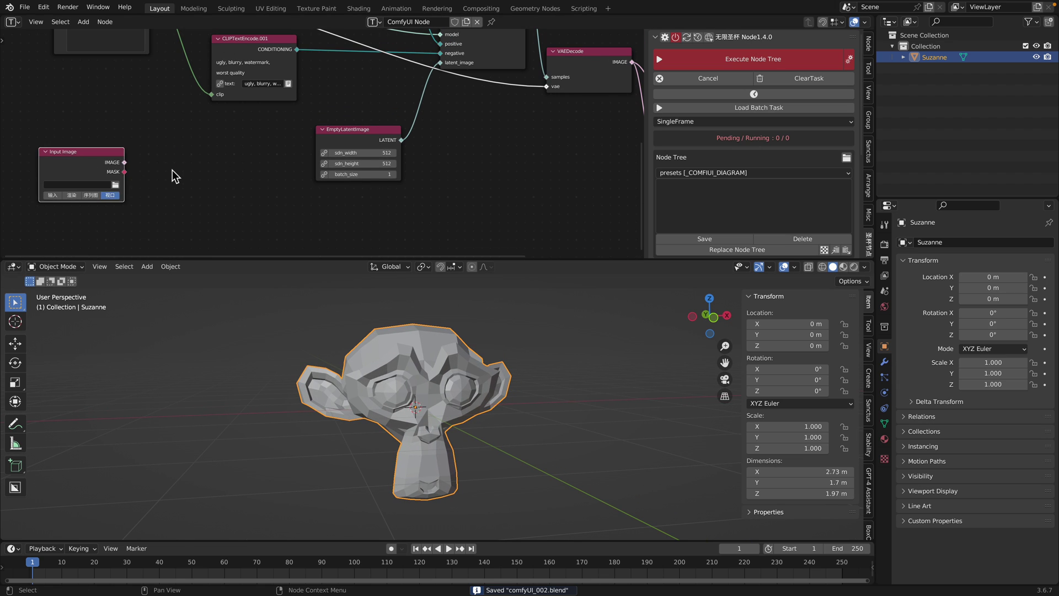
{"action": "scroll", "coordinate": [172, 170], "scroll_direction": "up", "scroll_amount": 1}
{"action": "key", "text": "shift+a"}
{"action": "left_click", "coordinate": [171, 164]}
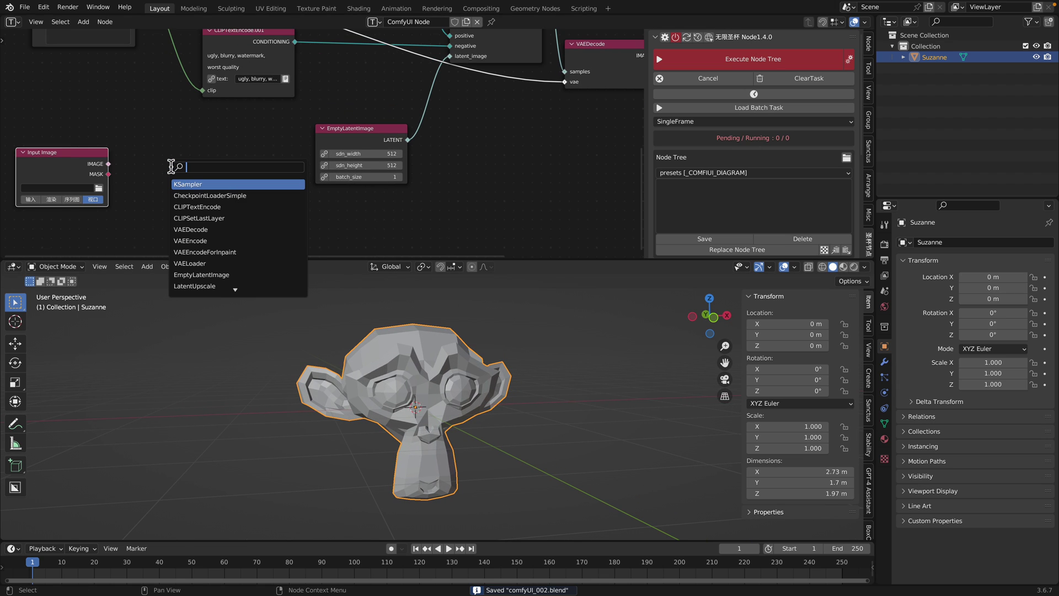
{"action": "type", "text": "engode"}
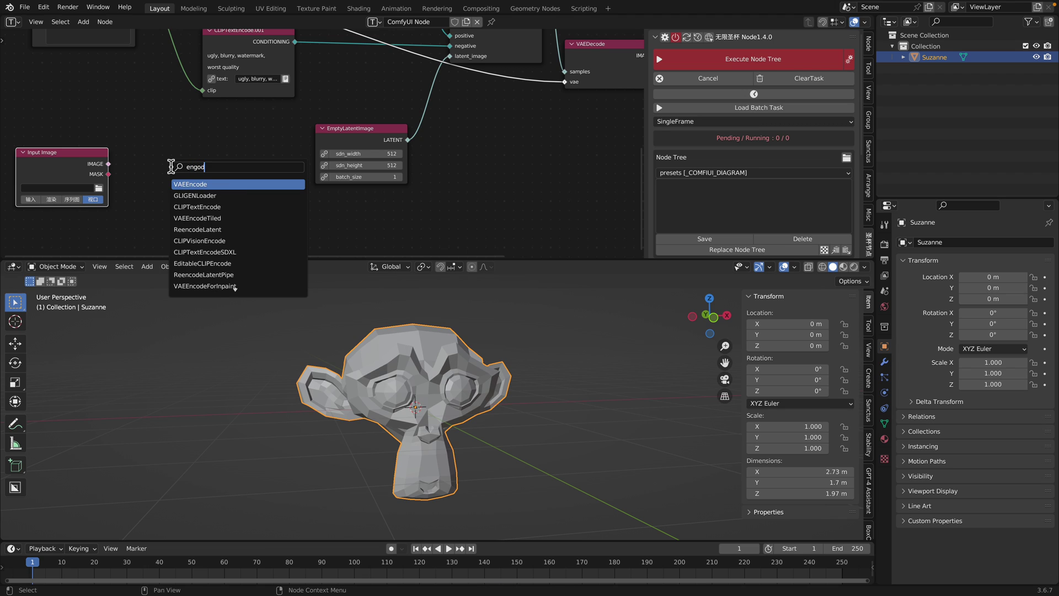
{"action": "key", "text": "BackSpace"}
{"action": "key", "text": "BackSpace"}
{"action": "key", "text": "BackSpace"}
{"action": "key", "text": "BackSpace"}
{"action": "key", "text": "BackSpace"}
{"action": "key", "text": "BackSpace"}
{"action": "type", "text": "dev"}
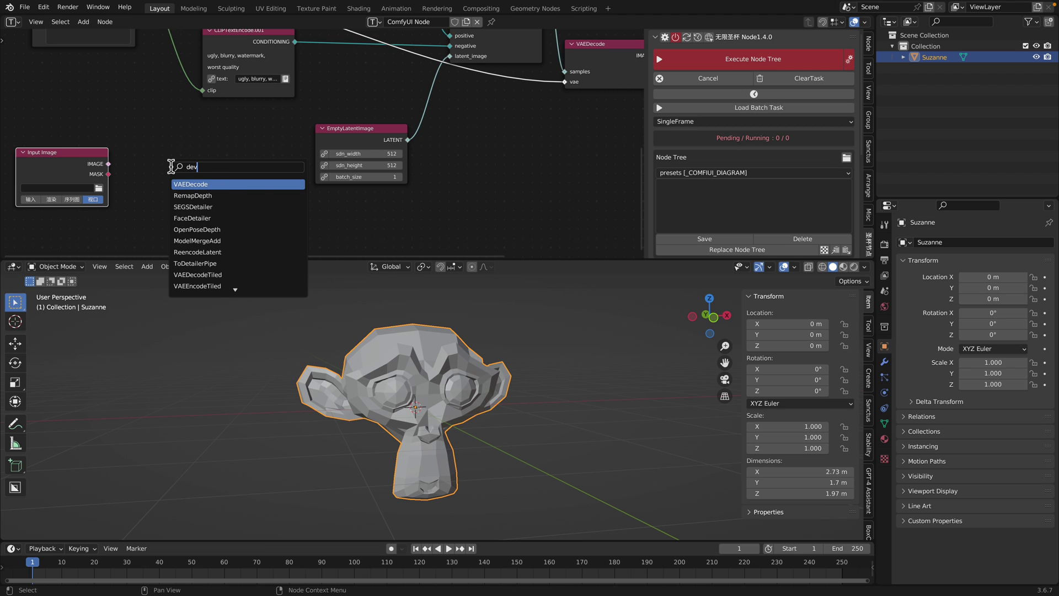
{"action": "key", "text": "Return"}
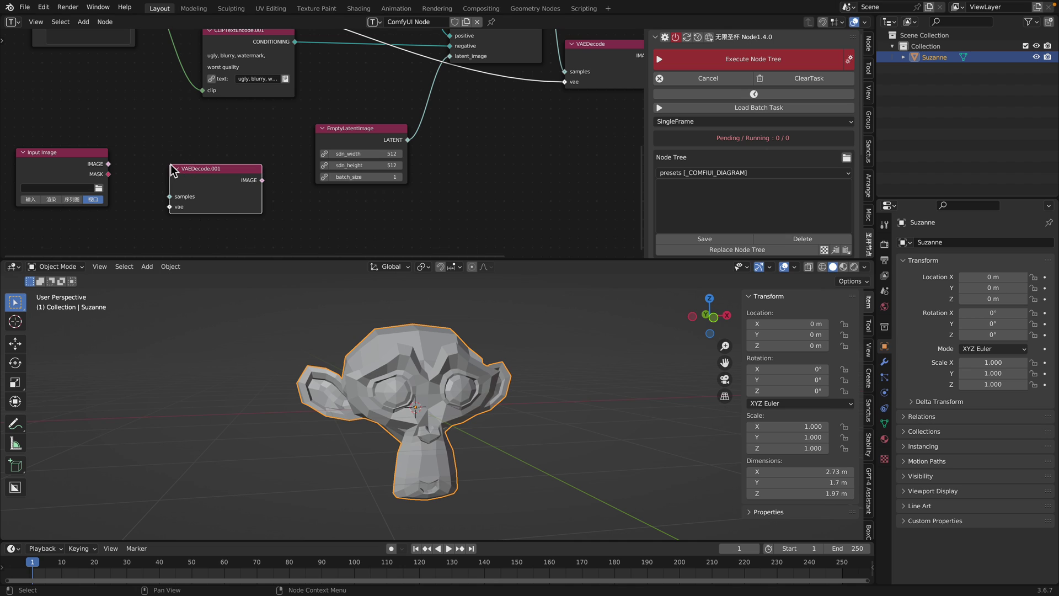
{"action": "left_click", "coordinate": [175, 164]}
Add a VAEEncode node near the Input Image node and delete the unneeded VAEDecode node there.
{"action": "key", "text": "shift+a"}
{"action": "left_click", "coordinate": [183, 163]}
{"action": "type", "text": "enc"}
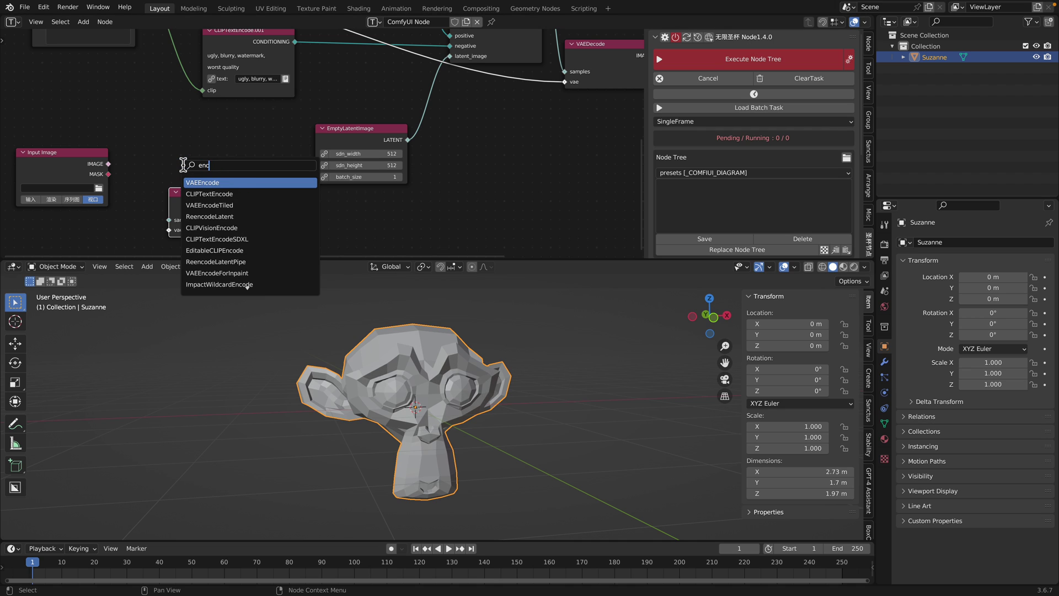
{"action": "key", "text": "Return"}
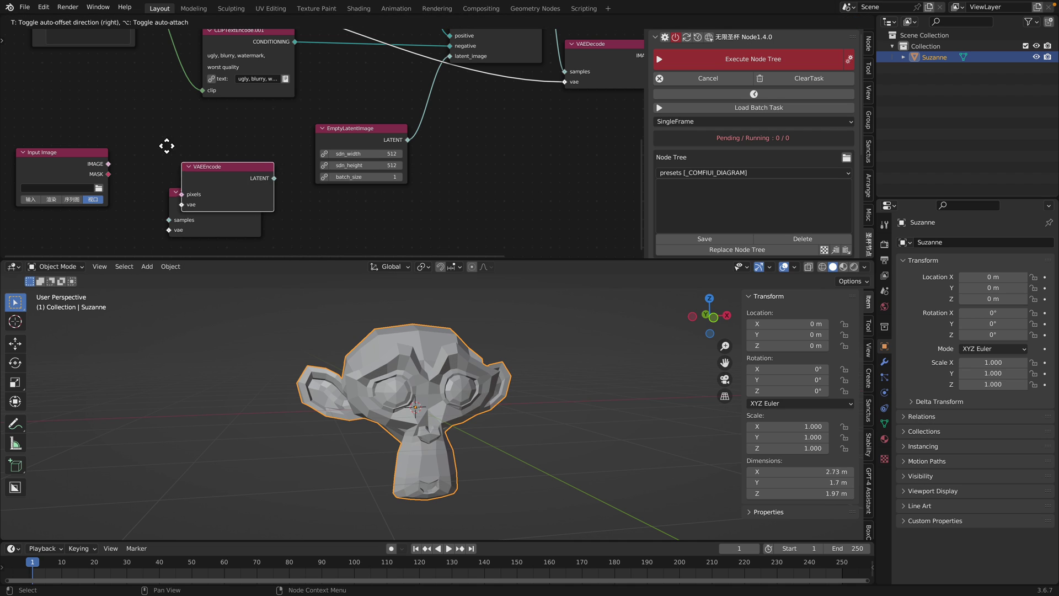
{"action": "left_click", "coordinate": [162, 134]}
{"action": "left_click", "coordinate": [203, 202]}
{"action": "key", "text": "x"}
Link Input Image's IMAGE output to VAEEncode's pixels input and the checkpoint loader's VAE output to its vae input.
{"action": "scroll", "coordinate": [130, 161], "scroll_direction": "up", "scroll_amount": 2}
{"action": "middle_click_drag", "start_coordinate": [130, 161], "coordinate": [187, 188]}
{"action": "left_click_drag", "start_coordinate": [160, 190], "coordinate": [216, 189]}
{"action": "scroll", "coordinate": [239, 152], "scroll_direction": "down", "scroll_amount": 1}
{"action": "middle_click_drag", "start_coordinate": [209, 111], "coordinate": [234, 195]}
{"action": "scroll", "coordinate": [220, 110], "scroll_direction": "down", "scroll_amount": 2}
{"action": "middle_click_drag", "start_coordinate": [223, 114], "coordinate": [216, 76]}
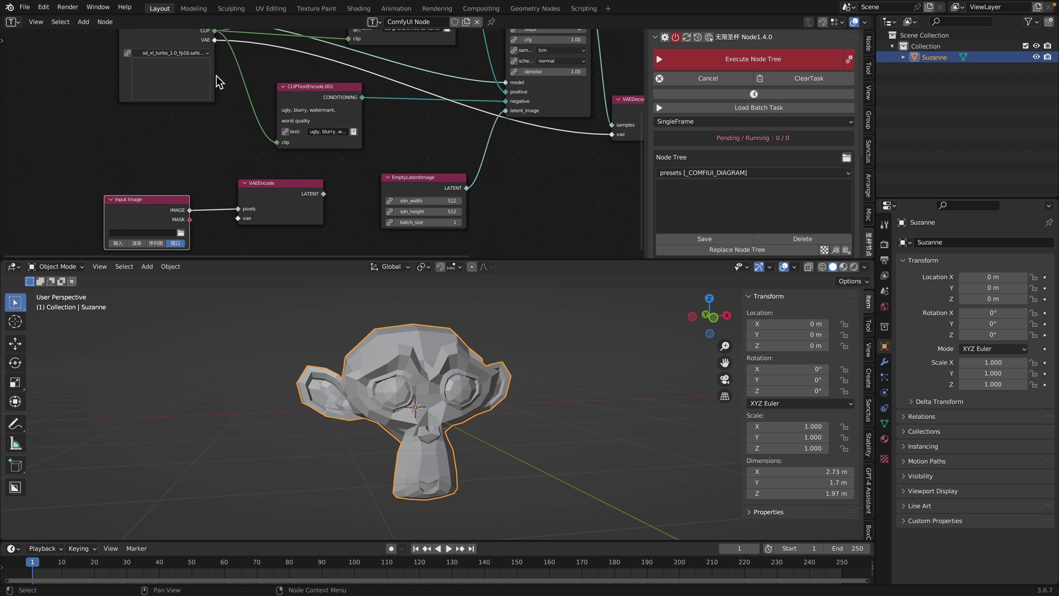
{"action": "left_click_drag", "start_coordinate": [216, 40], "coordinate": [278, 222]}
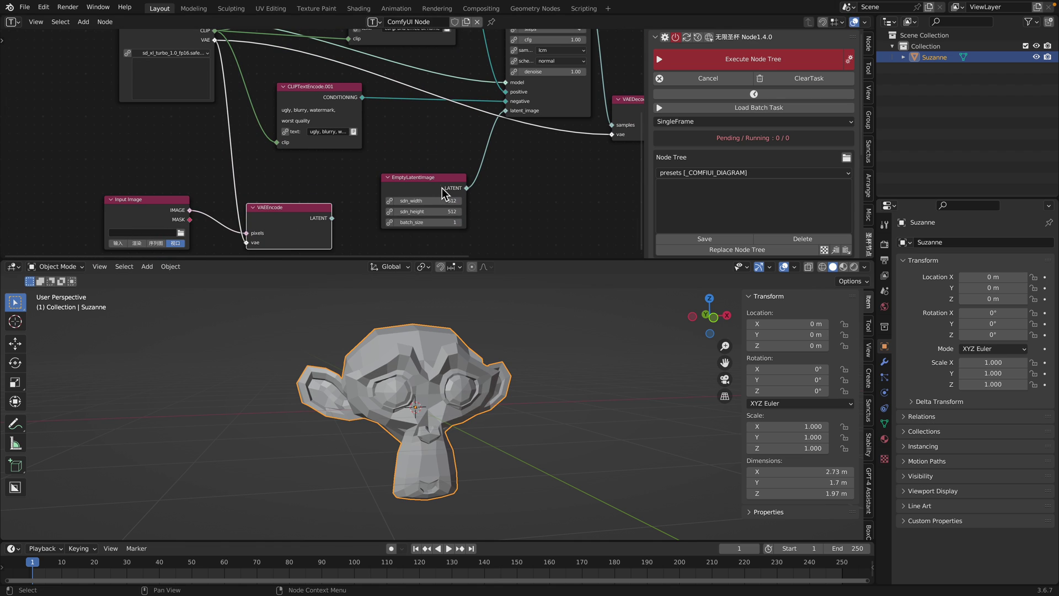
Duplicate the KSampler node below the original and reposition the EmptyLatentImage and neighbouring nodes to make room.
{"action": "left_click_drag", "start_coordinate": [442, 188], "coordinate": [445, 169]}
{"action": "scroll", "coordinate": [477, 176], "scroll_direction": "down", "scroll_amount": 1}
{"action": "scroll", "coordinate": [477, 177], "scroll_direction": "down", "scroll_amount": 1}
{"action": "middle_click_drag", "start_coordinate": [478, 176], "coordinate": [300, 182]}
{"action": "left_click", "coordinate": [368, 124]}
{"action": "key", "text": "shift+d"}
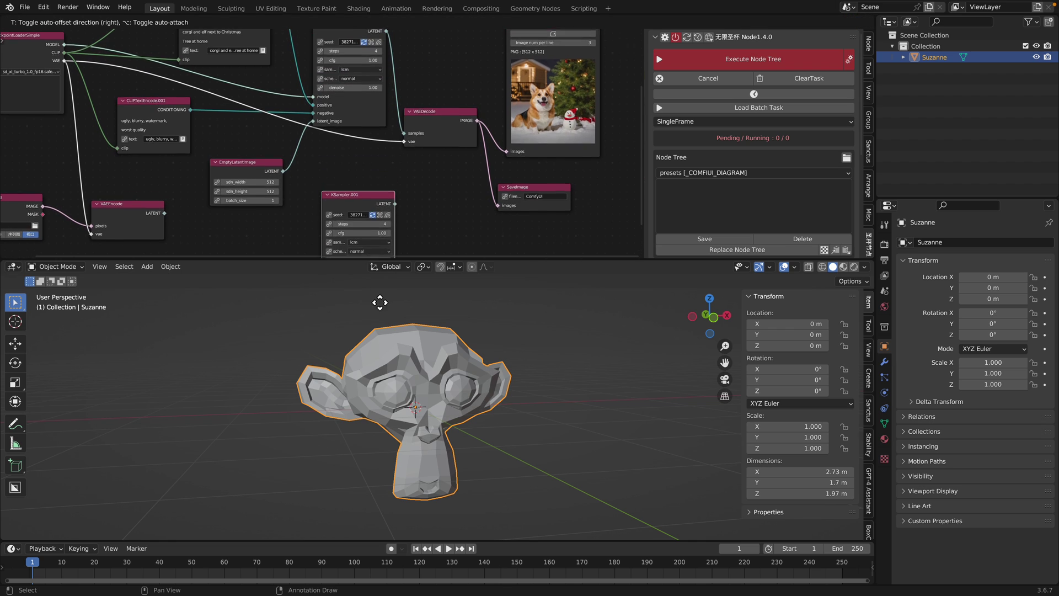
{"action": "left_click", "coordinate": [365, 236]}
{"action": "left_click_drag", "start_coordinate": [147, 63], "coordinate": [167, 120]}
{"action": "middle_click_drag", "start_coordinate": [201, 161], "coordinate": [204, 195]}
{"action": "left_click_drag", "start_coordinate": [337, 171], "coordinate": [322, 98]}
Enlarge the node editor and link VAEEncode's LATENT and the negative prompt's CONDITIONING to the duplicated KSampler's latent_image and negative inputs.
{"action": "scroll", "coordinate": [252, 131], "scroll_direction": "up", "scroll_amount": 1}
{"action": "scroll", "coordinate": [251, 131], "scroll_direction": "up", "scroll_amount": 1}
{"action": "left_click_drag", "start_coordinate": [149, 168], "coordinate": [292, 211]}
{"action": "left_click_drag", "start_coordinate": [299, 261], "coordinate": [298, 382]}
{"action": "middle_click_drag", "start_coordinate": [265, 231], "coordinate": [317, 299]}
{"action": "left_click_drag", "start_coordinate": [171, 94], "coordinate": [345, 329]}
{"action": "middle_click_drag", "start_coordinate": [219, 127], "coordinate": [217, 191]}
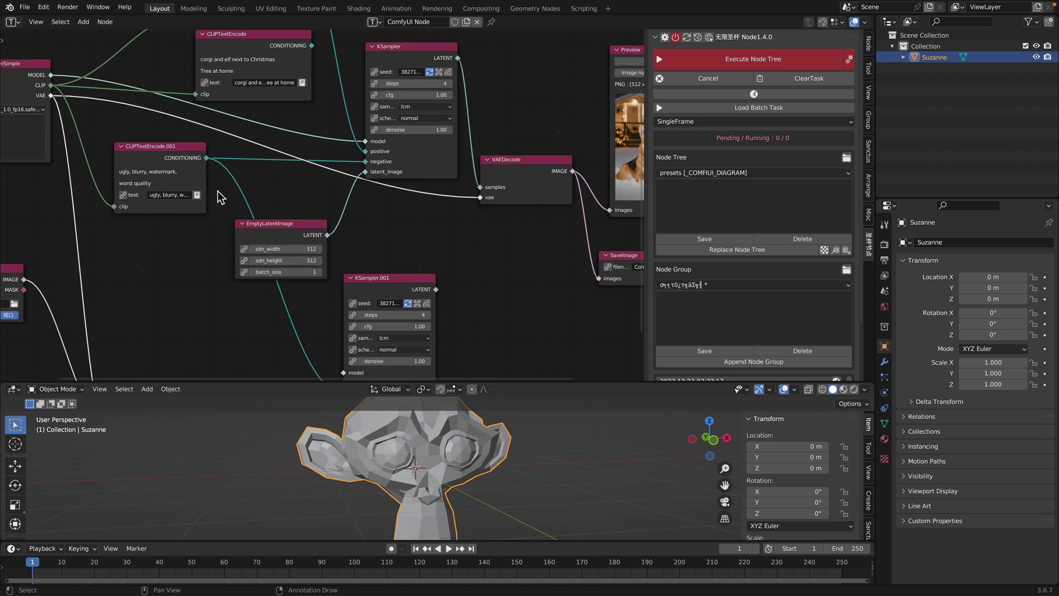
Duplicate the corgi and elf CLIPTextEncode node above VAEEncode, link its CONDITIONING to KSampler.001's positive input and save the file.
{"action": "left_click", "coordinate": [241, 41]}
{"action": "key", "text": "shift+d"}
{"action": "left_click", "coordinate": [152, 292]}
{"action": "scroll", "coordinate": [182, 234], "scroll_direction": "down", "scroll_amount": 3}
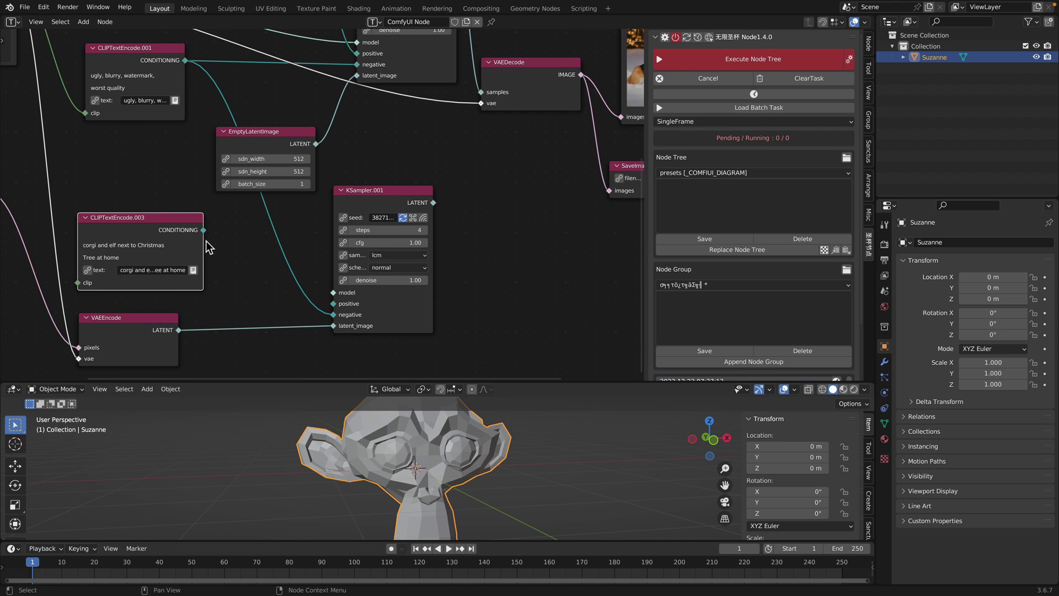
{"action": "left_click_drag", "start_coordinate": [203, 231], "coordinate": [333, 303]}
{"action": "scroll", "coordinate": [303, 246], "scroll_direction": "down", "scroll_amount": 2}
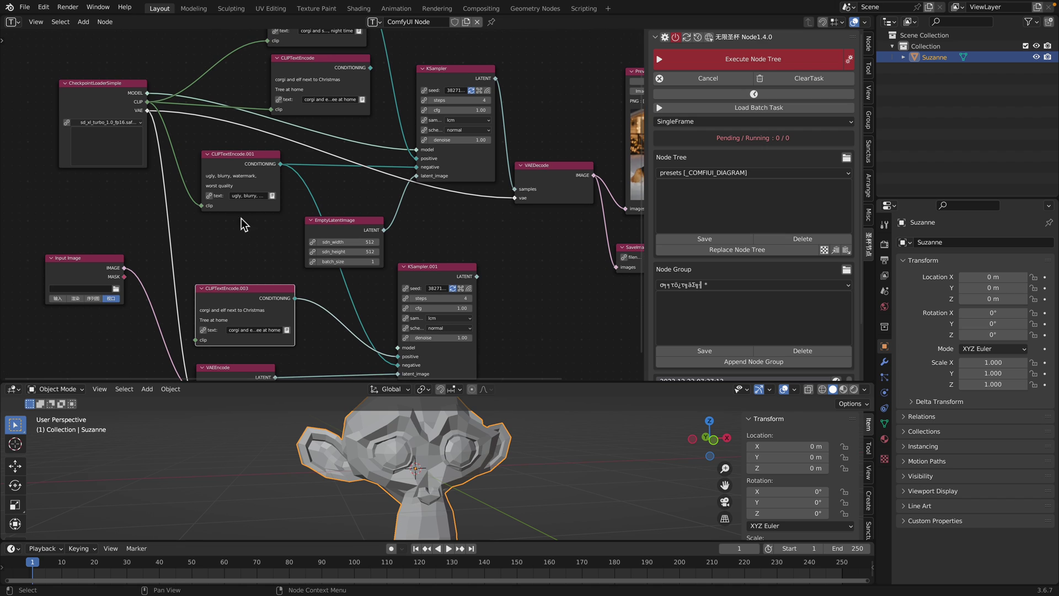
{"action": "key", "text": "ctrl+s"}
Link the checkpoint loader's MODEL output to KSampler.001's model input and set that sampler's denoise to 0.60.
{"action": "left_click_drag", "start_coordinate": [149, 96], "coordinate": [397, 348]}
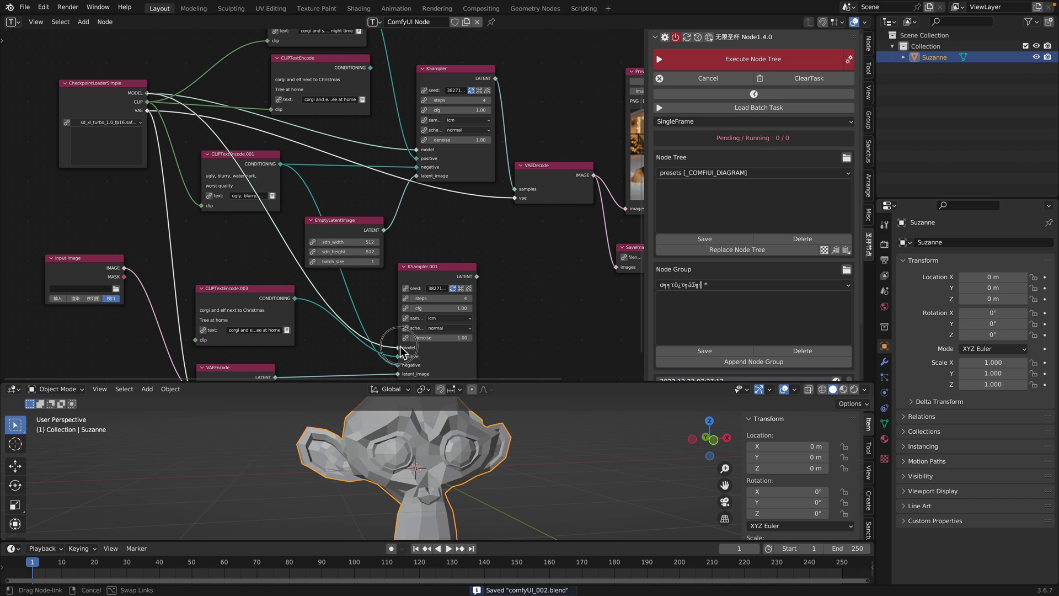
{"action": "middle_click_drag", "start_coordinate": [364, 286], "coordinate": [333, 184]}
{"action": "scroll", "coordinate": [321, 205], "scroll_direction": "up", "scroll_amount": 4}
{"action": "left_click_drag", "start_coordinate": [208, 191], "coordinate": [209, 194]}
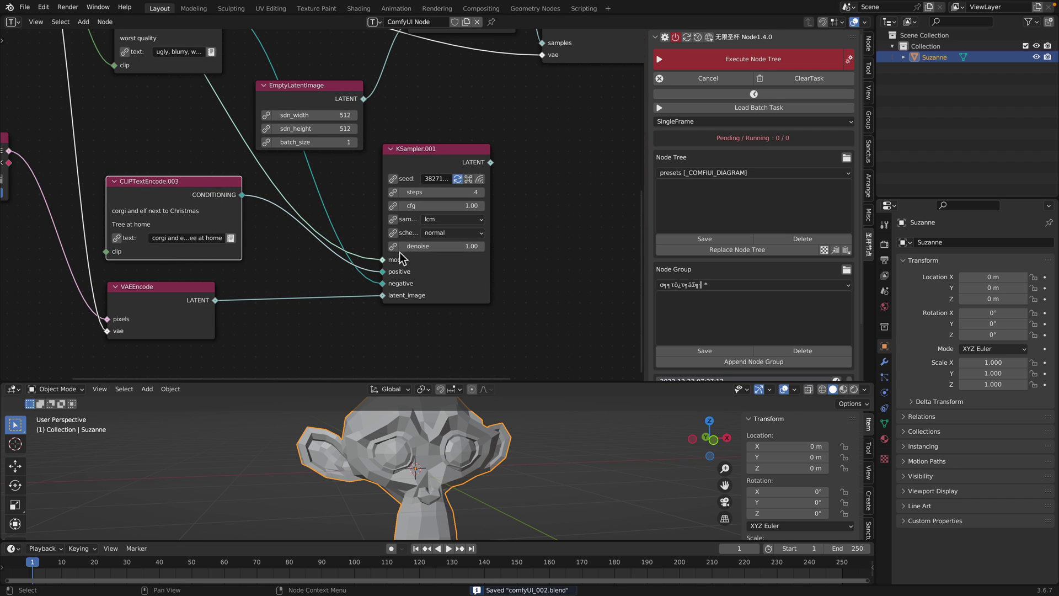
{"action": "left_click", "coordinate": [466, 248]}
{"action": "type", "text": "0.6"}
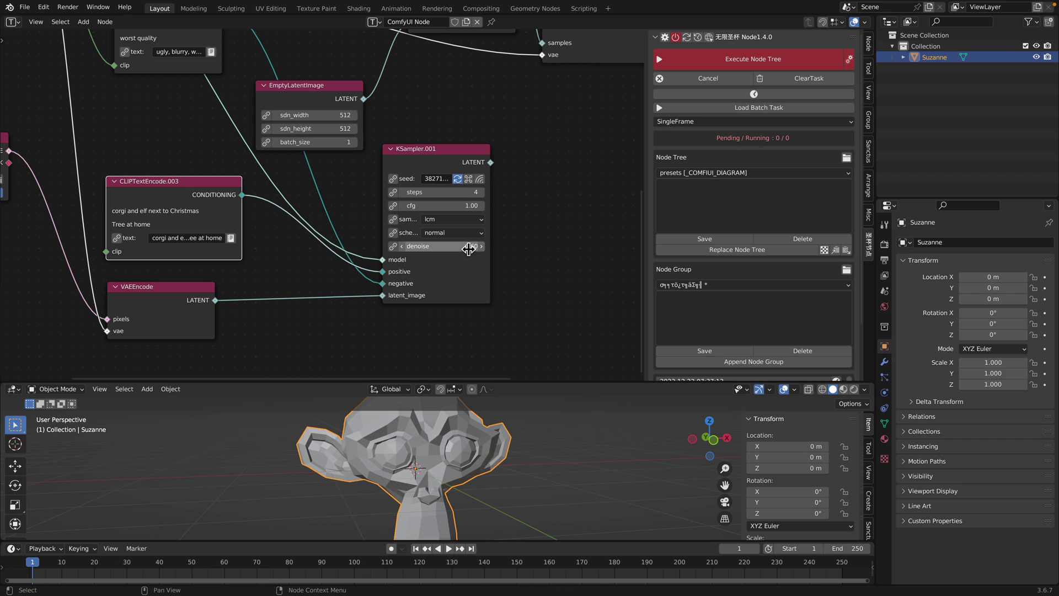
{"action": "key", "text": "Return"}
Replace the CLIPTextEncode.003 prompt with "cyborg monkey head, intricate details, cyberpunk" and save the file.
{"action": "left_click", "coordinate": [200, 236]}
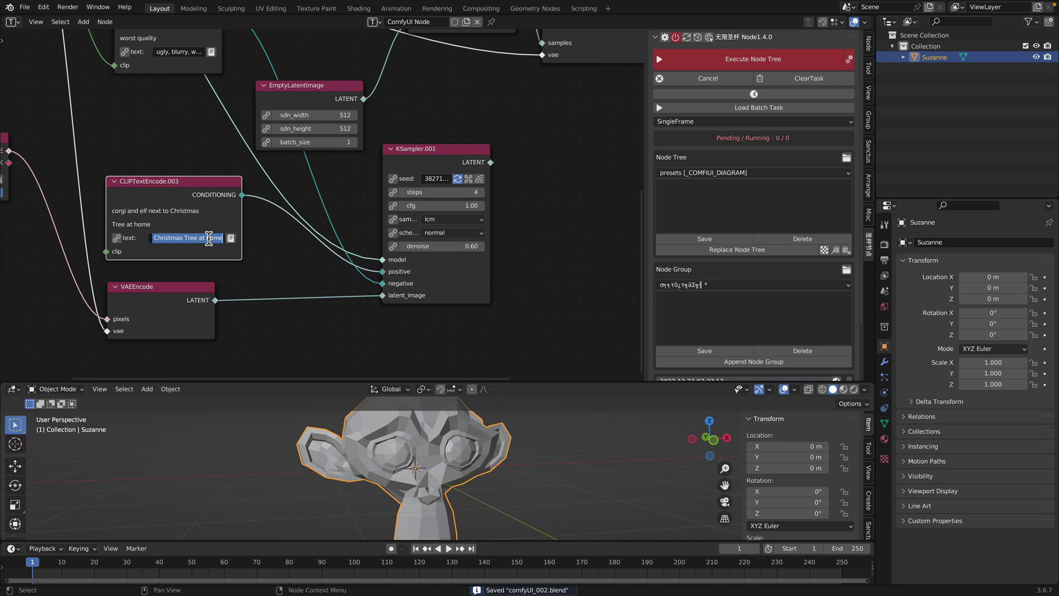
{"action": "type", "text": "cyborg m"}
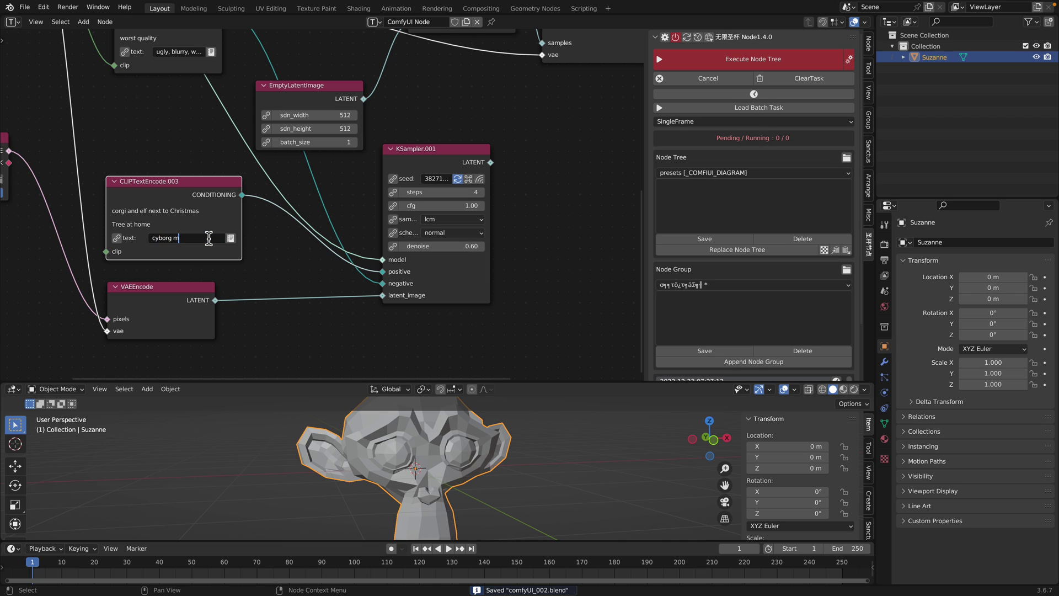
{"action": "type", "text": "onkey head"}
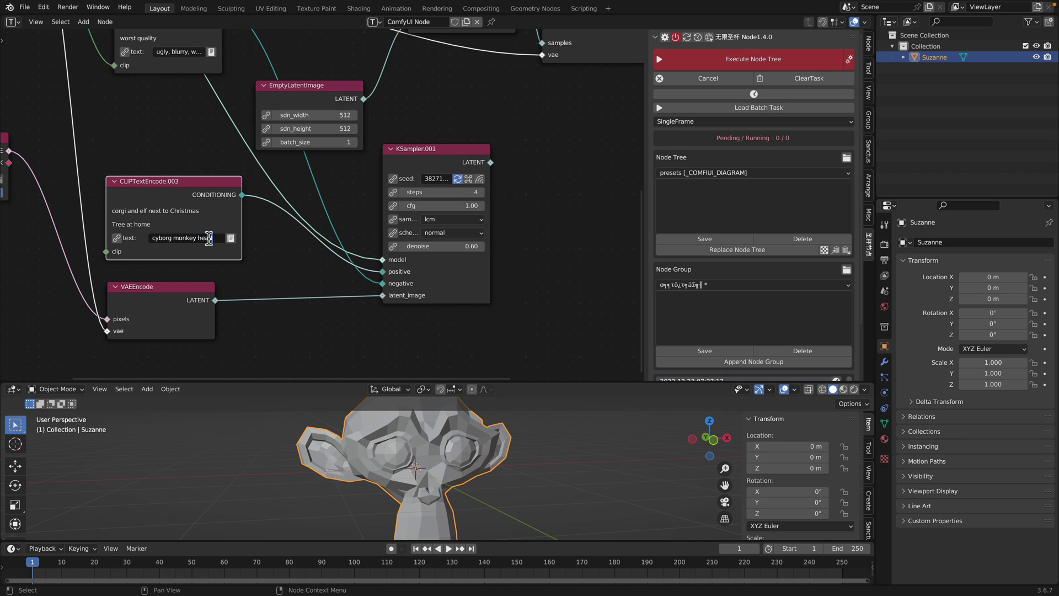
{"action": "type", "text": ", intricate details, cyb"}
{"action": "type", "text": "erpu"}
{"action": "type", "text": "nk"}
{"action": "key", "text": "Return"}
{"action": "key", "text": "ctrl+s"}
Insert the word "mecha" before "monkey" in the CLIPTextEncode.003 prompt and save the file.
{"action": "left_click", "coordinate": [183, 238]}
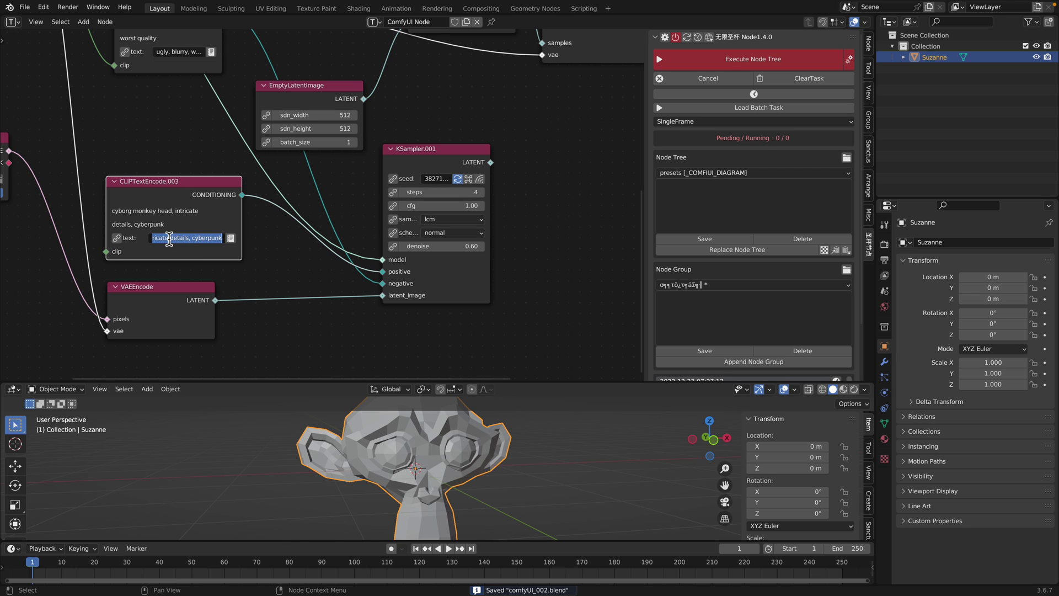
{"action": "left_click", "coordinate": [182, 237]}
{"action": "key", "text": "Home"}
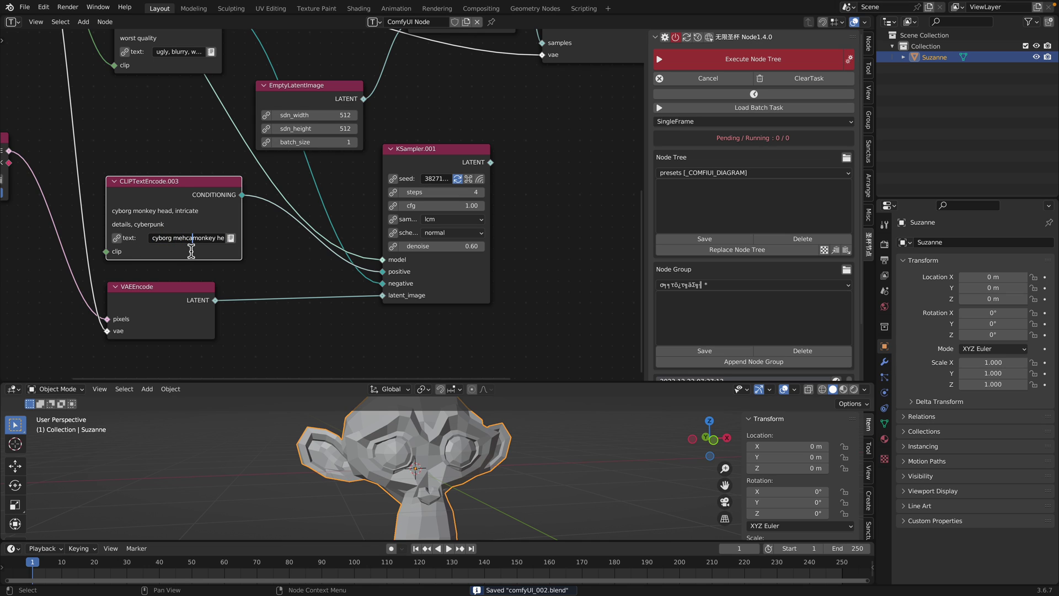
{"action": "key", "text": "Return"}
{"action": "left_click", "coordinate": [192, 237]}
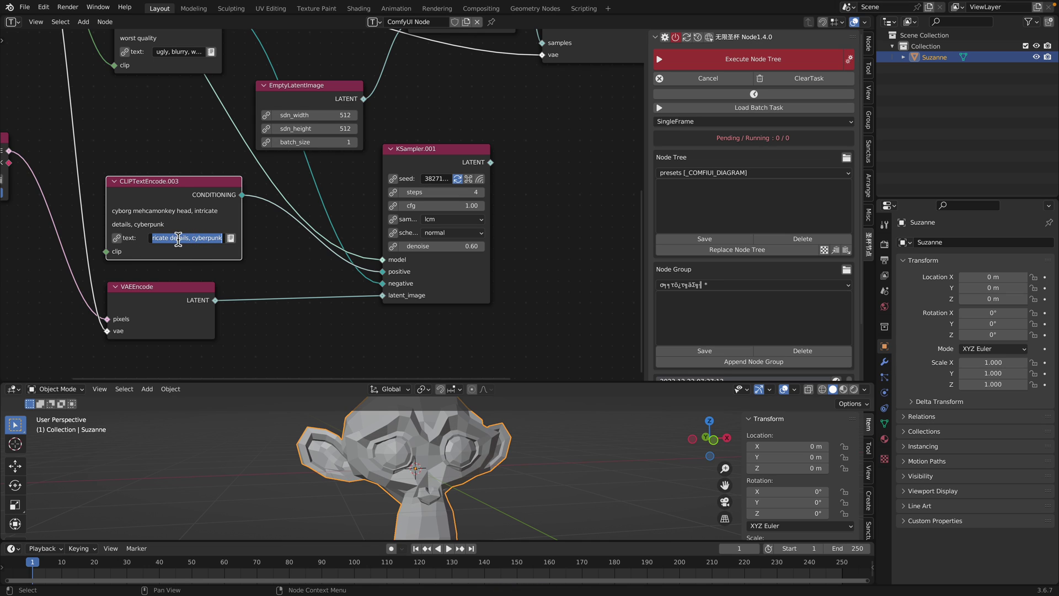
{"action": "left_click_drag", "start_coordinate": [178, 238], "coordinate": [74, 227]}
{"action": "left_click", "coordinate": [192, 238]}
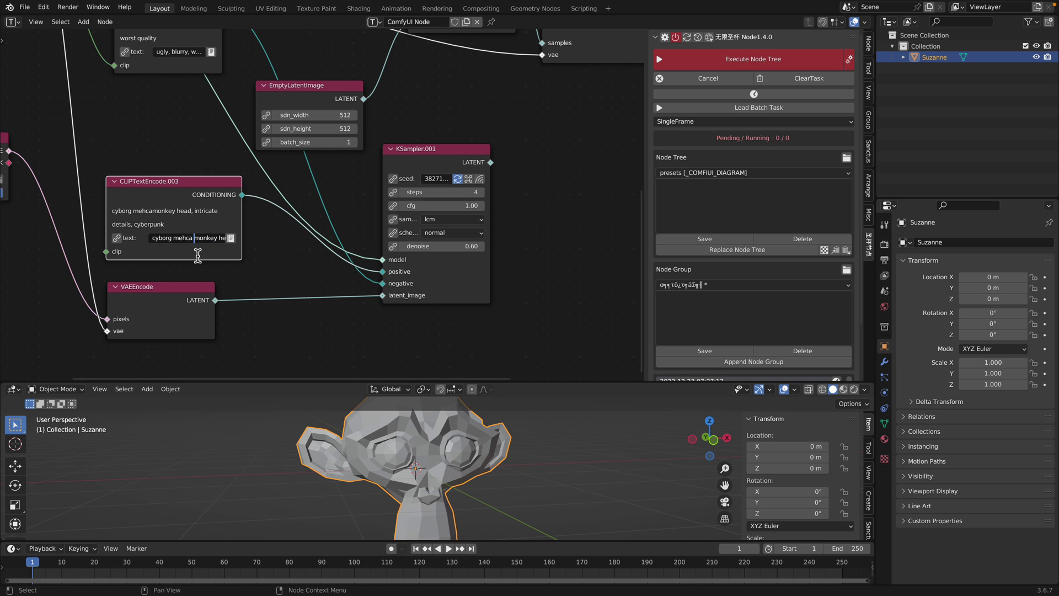
{"action": "key", "text": "BackSpace"}
{"action": "key", "text": "BackSpace"}
{"action": "key", "text": "ctrl+s"}
Move the SaveImage node closer beneath the Preview node to free space next to KSampler.001.
{"action": "scroll", "coordinate": [248, 231], "scroll_direction": "down", "scroll_amount": 3}
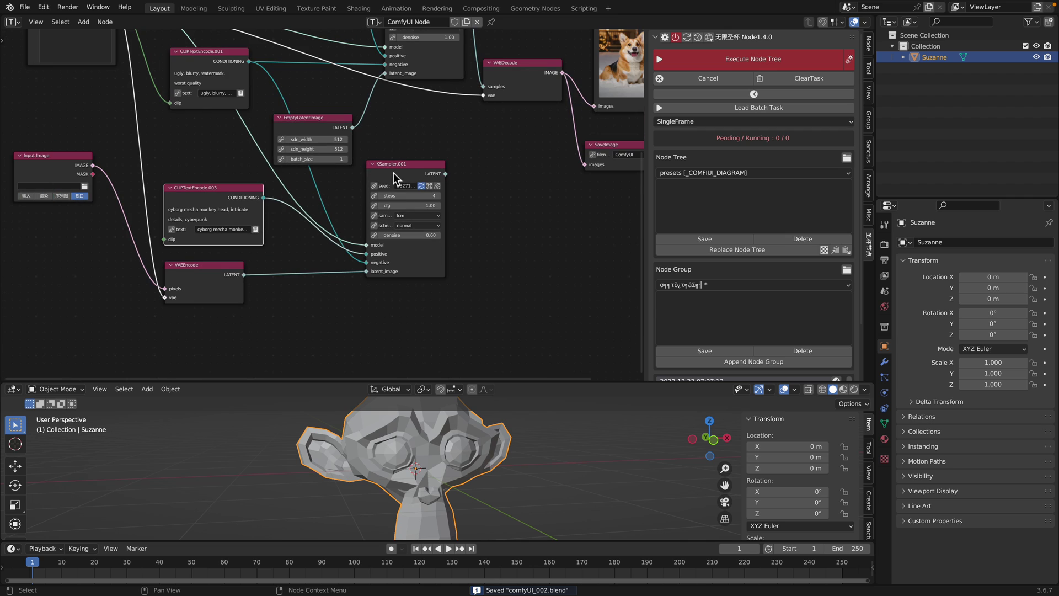
{"action": "scroll", "coordinate": [336, 209], "scroll_direction": "up", "scroll_amount": 1}
{"action": "middle_click_drag", "start_coordinate": [336, 209], "coordinate": [309, 260]}
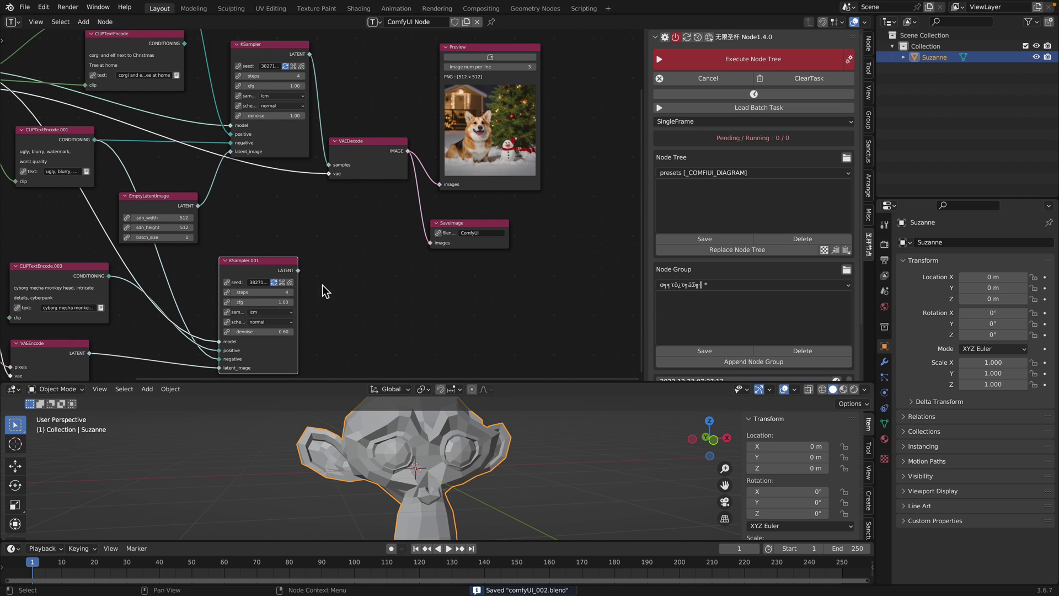
{"action": "left_click", "coordinate": [307, 275]}
{"action": "left_click", "coordinate": [369, 157]}
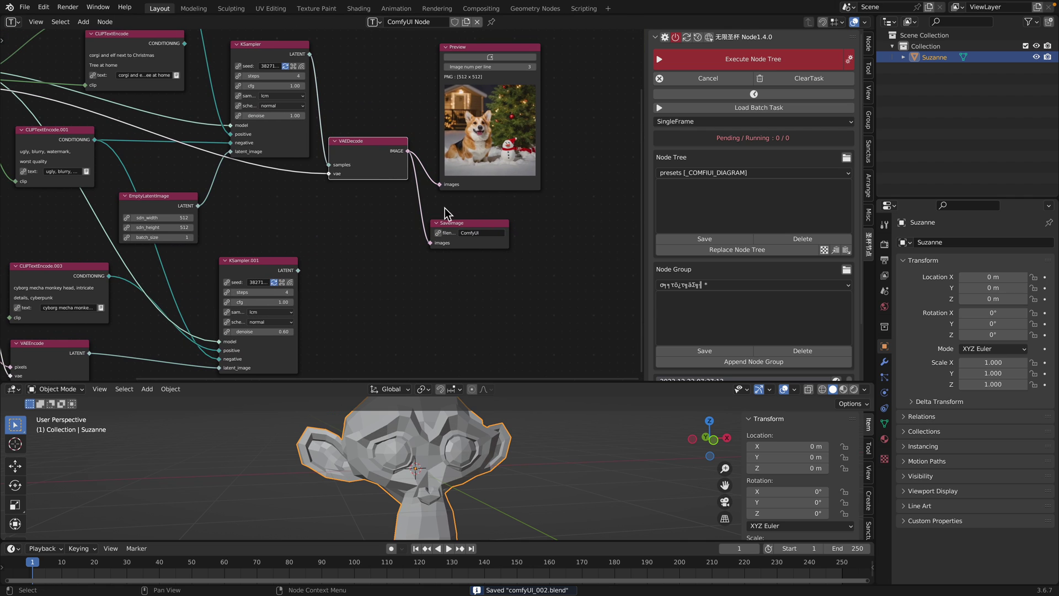
{"action": "left_click_drag", "start_coordinate": [494, 222], "coordinate": [531, 207]}
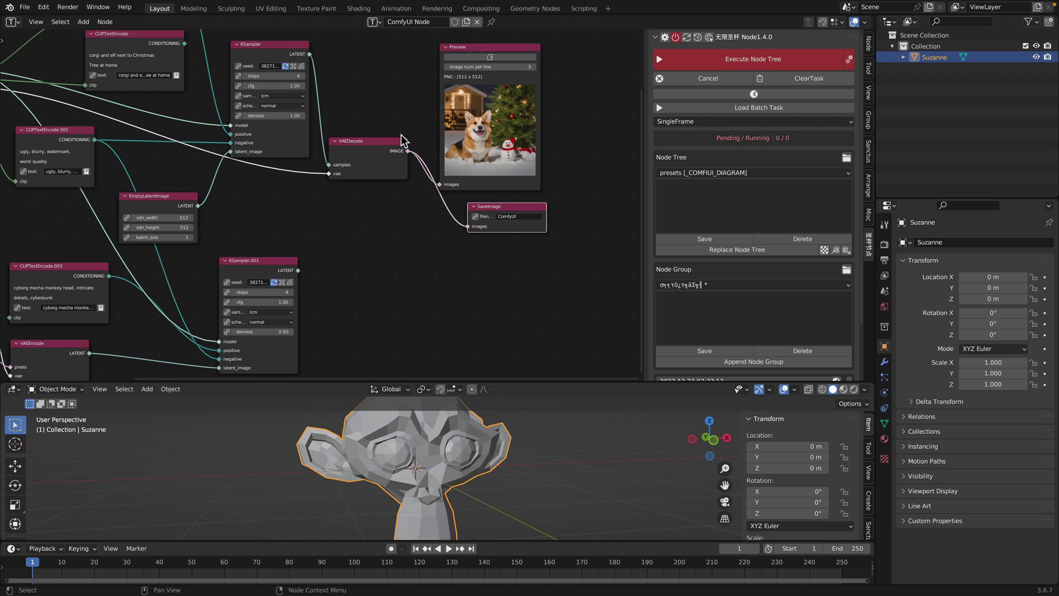
Duplicate the VAEDecode, SaveImage and Preview nodes together and place the copies beside KSampler.001.
{"action": "left_click", "coordinate": [390, 143]}
{"action": "left_click", "coordinate": [494, 205], "text": "shift"}
{"action": "left_click", "coordinate": [489, 50], "text": "shift"}
{"action": "key", "text": "shift+d"}
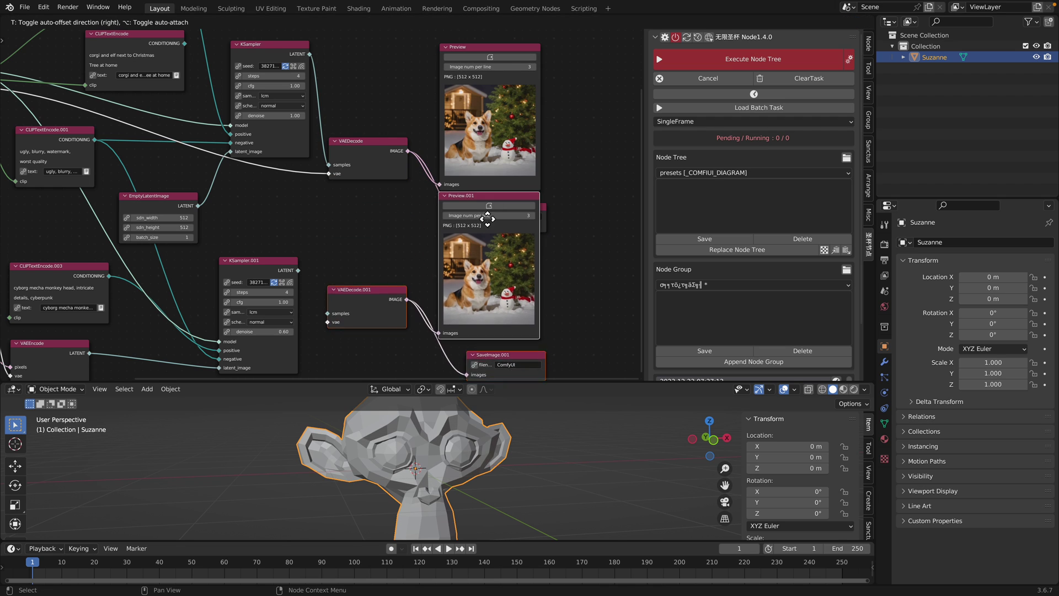
{"action": "left_click", "coordinate": [467, 202]}
Link KSampler.001's LATENT output to VAEDecode.001's samples input and save the file.
{"action": "middle_click_drag", "start_coordinate": [373, 175], "coordinate": [381, 118]}
{"action": "scroll", "coordinate": [375, 121], "scroll_direction": "up", "scroll_amount": 2}
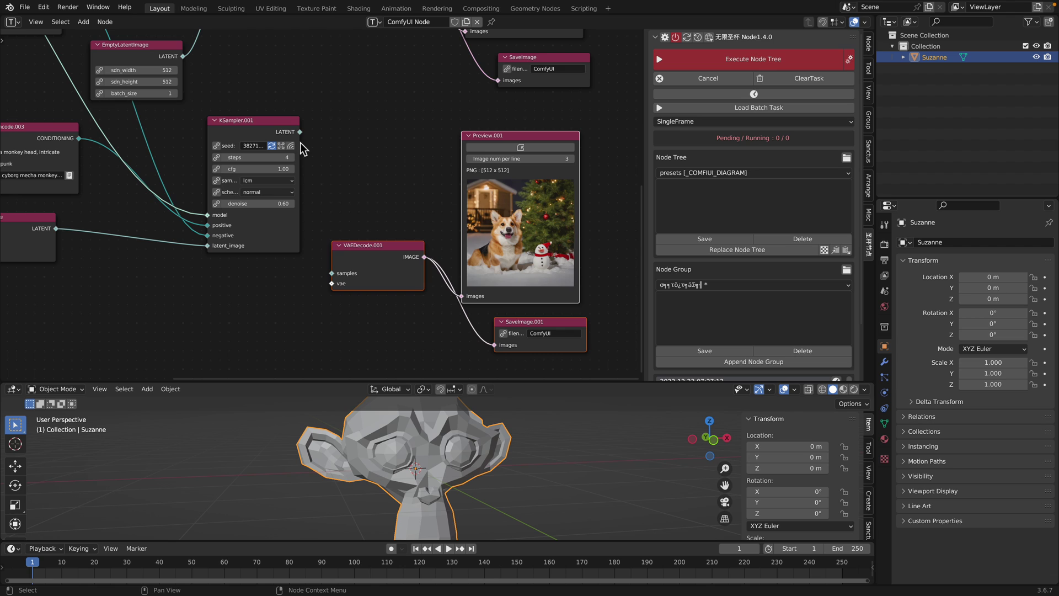
{"action": "left_click_drag", "start_coordinate": [300, 133], "coordinate": [337, 273]}
{"action": "middle_click_drag", "start_coordinate": [366, 207], "coordinate": [406, 191]}
{"action": "key", "text": "ctrl+s"}
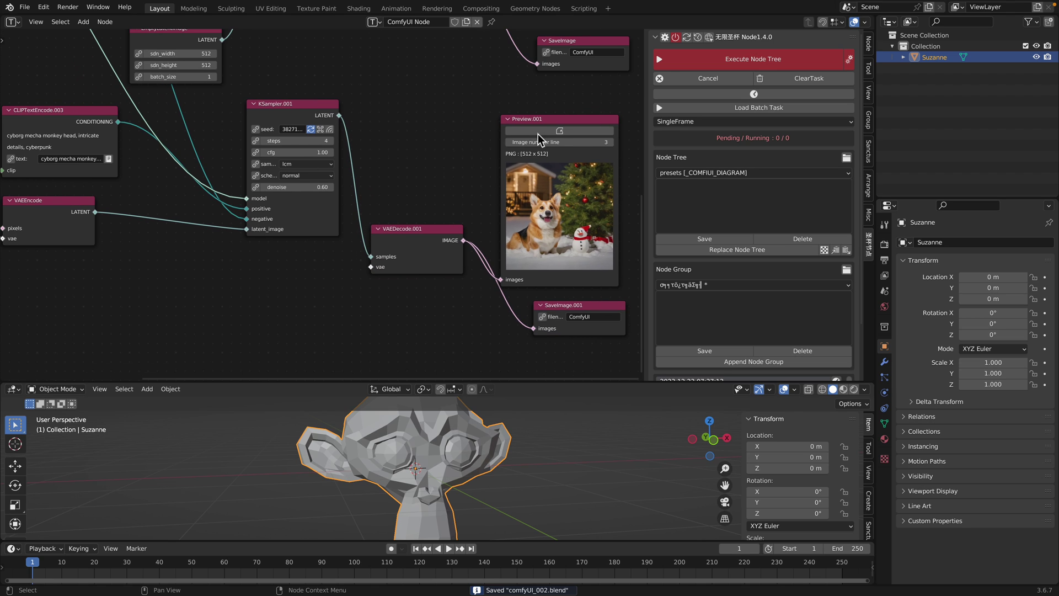
Execute the node tree and move the SaveImage.001 node closer beneath Preview.001.
{"action": "left_click", "coordinate": [709, 59]}
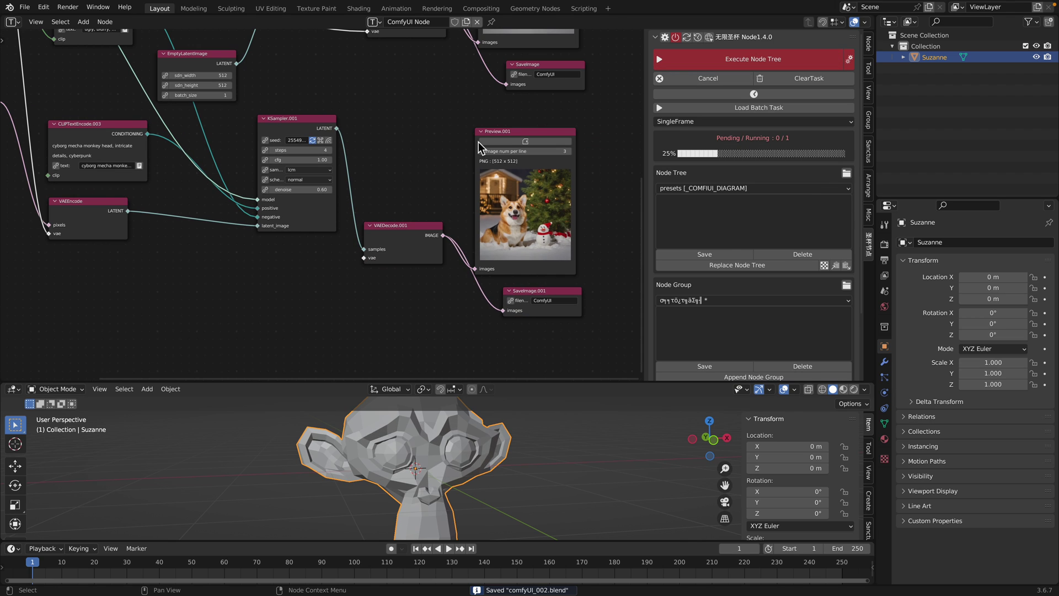
{"action": "scroll", "coordinate": [437, 167], "scroll_direction": "down", "scroll_amount": 1}
{"action": "mouse_move", "coordinate": [449, 134]}
{"action": "middle_mouse_down"}
{"action": "mouse_move", "coordinate": [435, 202]}
{"action": "mouse_move", "coordinate": [433, 181]}
{"action": "middle_mouse_up"}
{"action": "middle_click_drag", "start_coordinate": [437, 249], "coordinate": [430, 198]}
{"action": "left_click", "coordinate": [502, 306]}
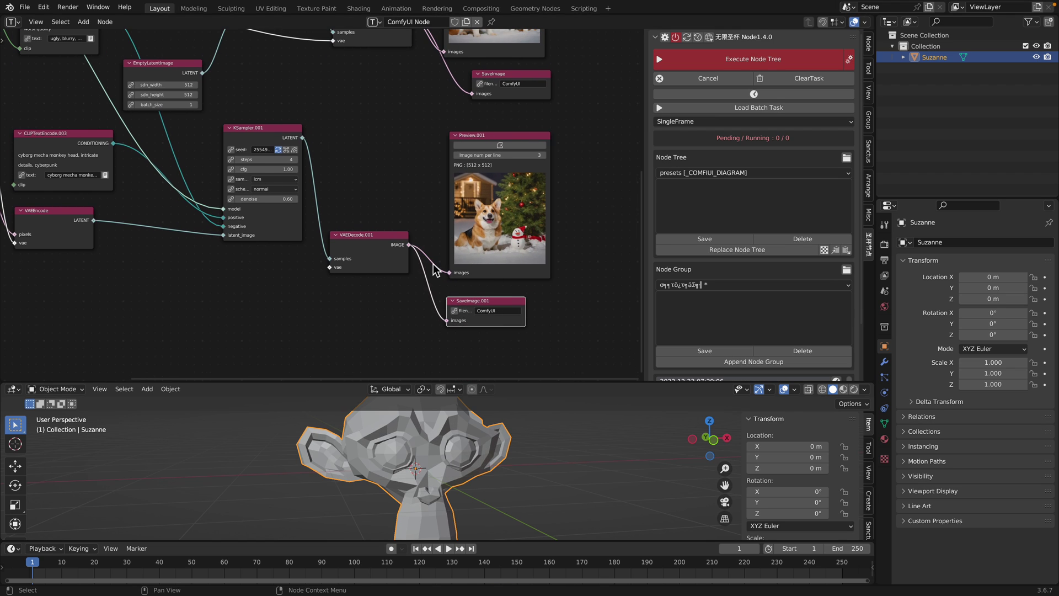
Link the checkpoint loader's VAE output to VAEDecode.001's vae input and save the file.
{"action": "middle_click_drag", "start_coordinate": [420, 246], "coordinate": [455, 249]}
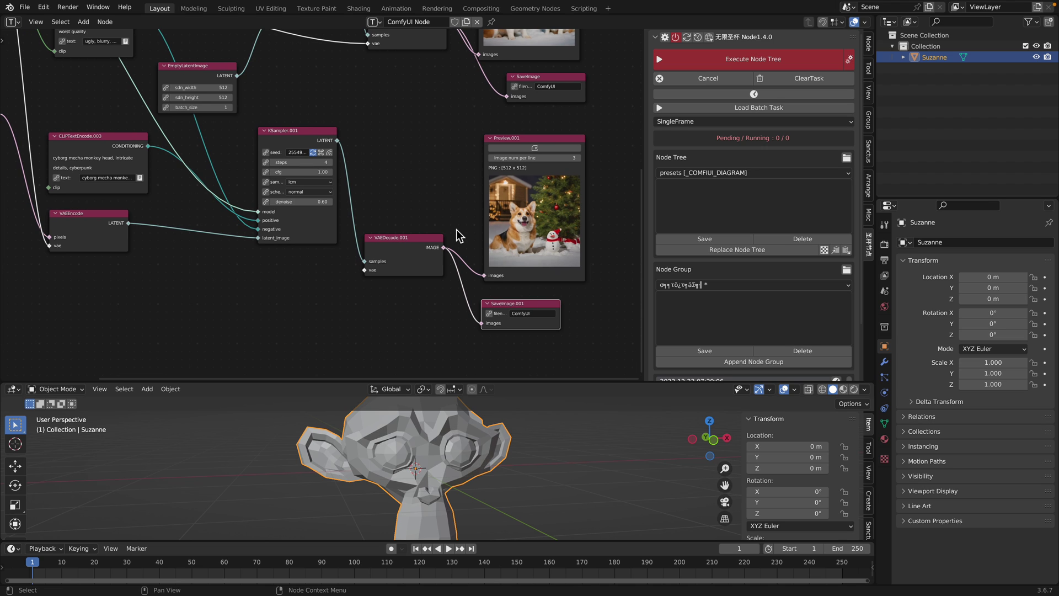
{"action": "middle_click_drag", "start_coordinate": [375, 196], "coordinate": [426, 230]}
{"action": "scroll", "coordinate": [400, 196], "scroll_direction": "up", "scroll_amount": 2}
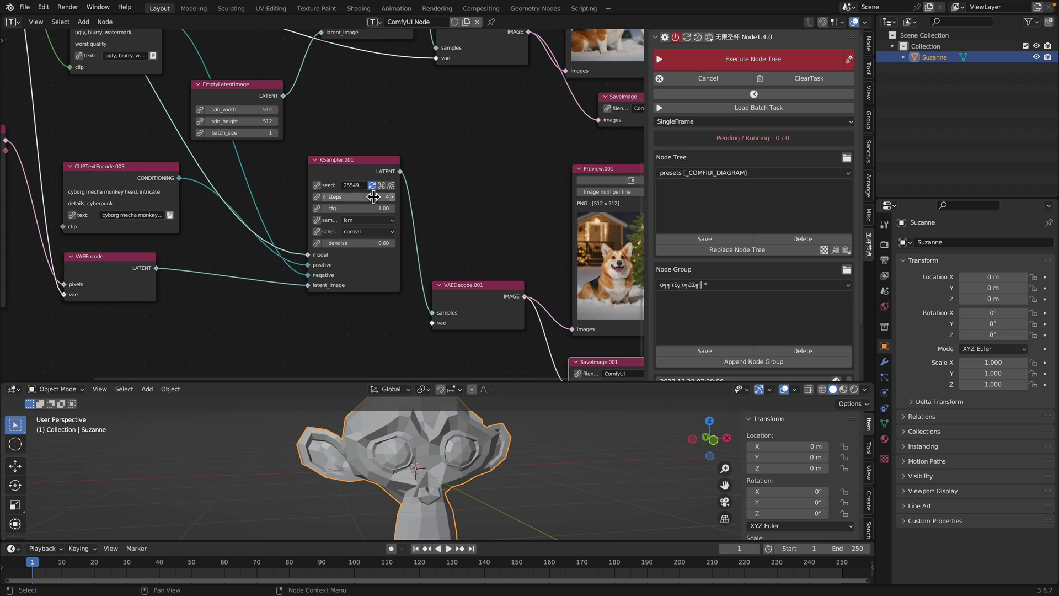
{"action": "middle_click_drag", "start_coordinate": [156, 232], "coordinate": [245, 259]}
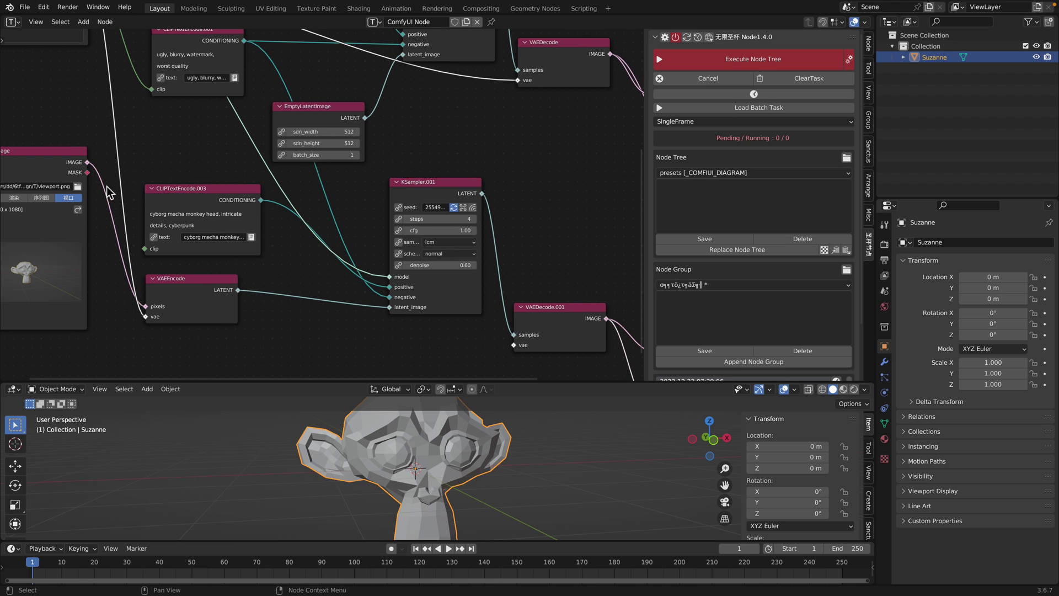
{"action": "scroll", "coordinate": [117, 195], "scroll_direction": "down", "scroll_amount": 4}
{"action": "middle_click_drag", "start_coordinate": [148, 80], "coordinate": [150, 127]}
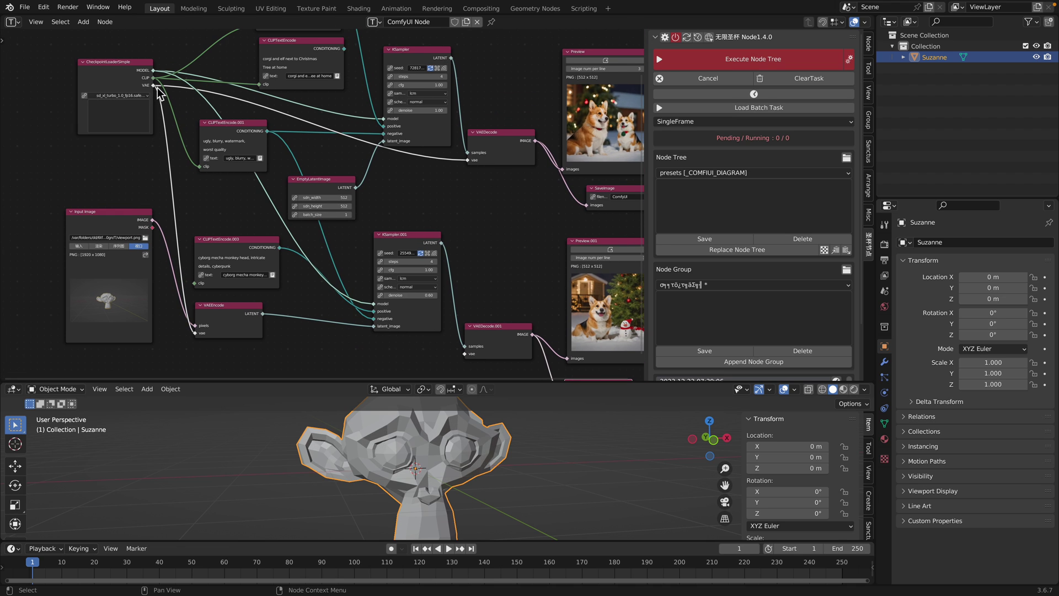
{"action": "left_click_drag", "start_coordinate": [157, 87], "coordinate": [465, 335]}
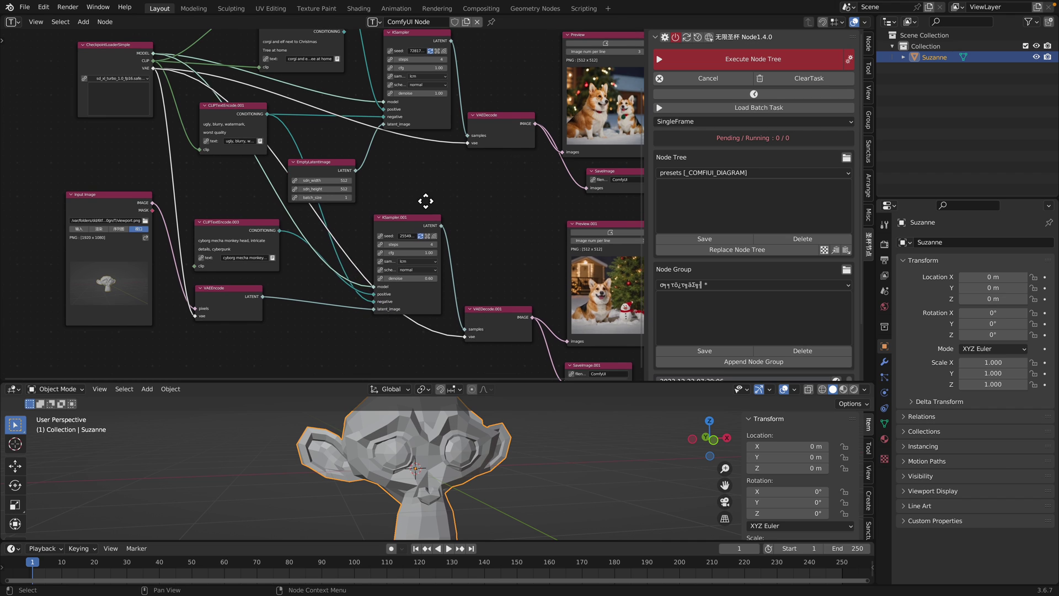
{"action": "middle_click_drag", "start_coordinate": [425, 201], "coordinate": [353, 209]}
{"action": "key", "text": "ctrl+s"}
{"action": "scroll", "coordinate": [334, 203], "scroll_direction": "up", "scroll_amount": 2}
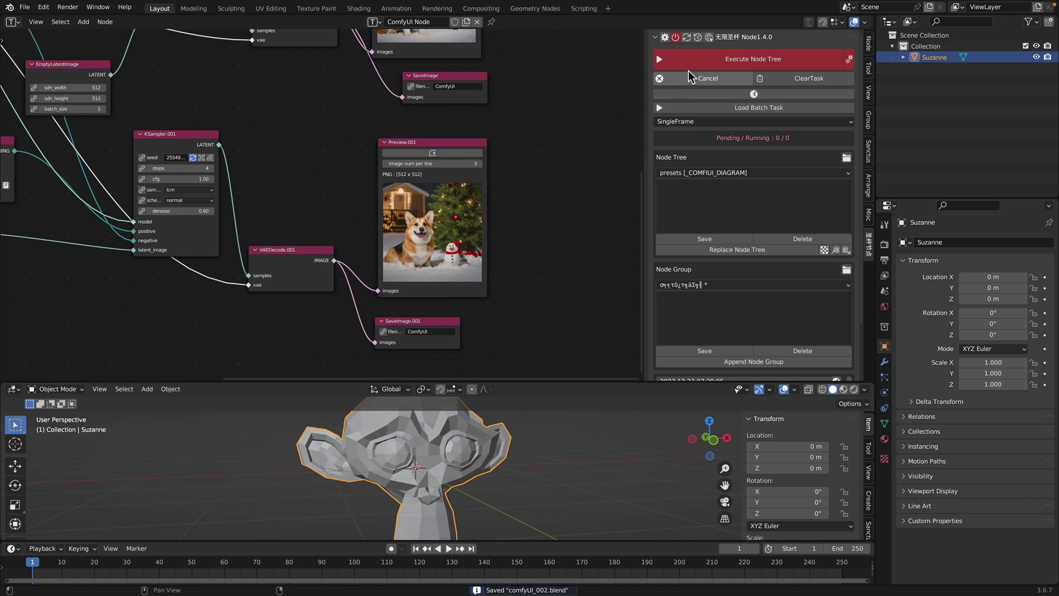
Execute the node tree with VAEDecode.001 connected and check both preview nodes.
{"action": "left_click", "coordinate": [689, 59]}
{"action": "middle_click_drag", "start_coordinate": [568, 66], "coordinate": [523, 210]}
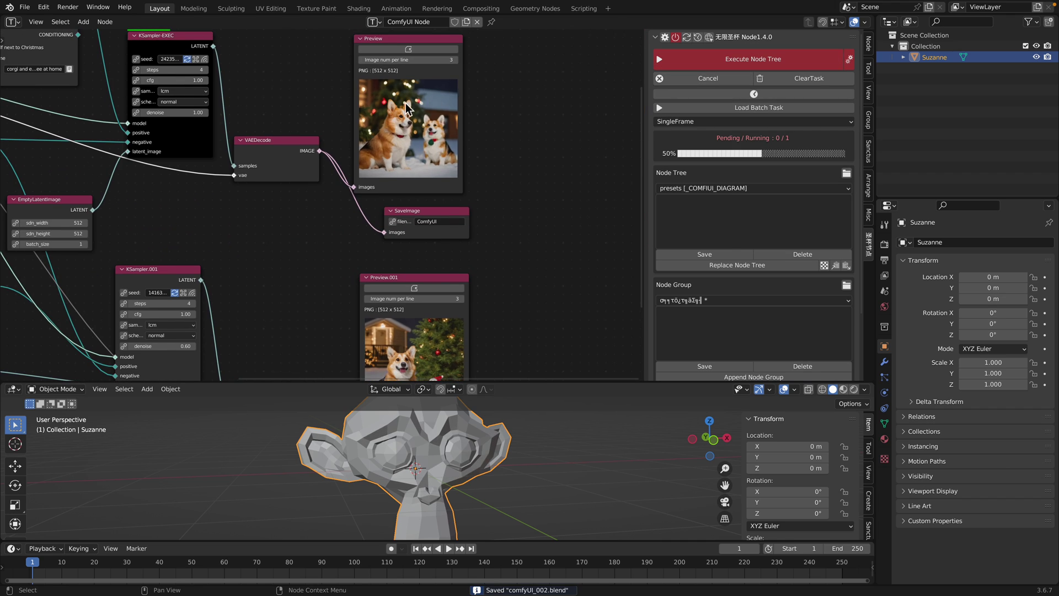
{"action": "scroll", "coordinate": [407, 108], "scroll_direction": "down", "scroll_amount": 4}
{"action": "middle_click_drag", "start_coordinate": [489, 171], "coordinate": [580, 186]}
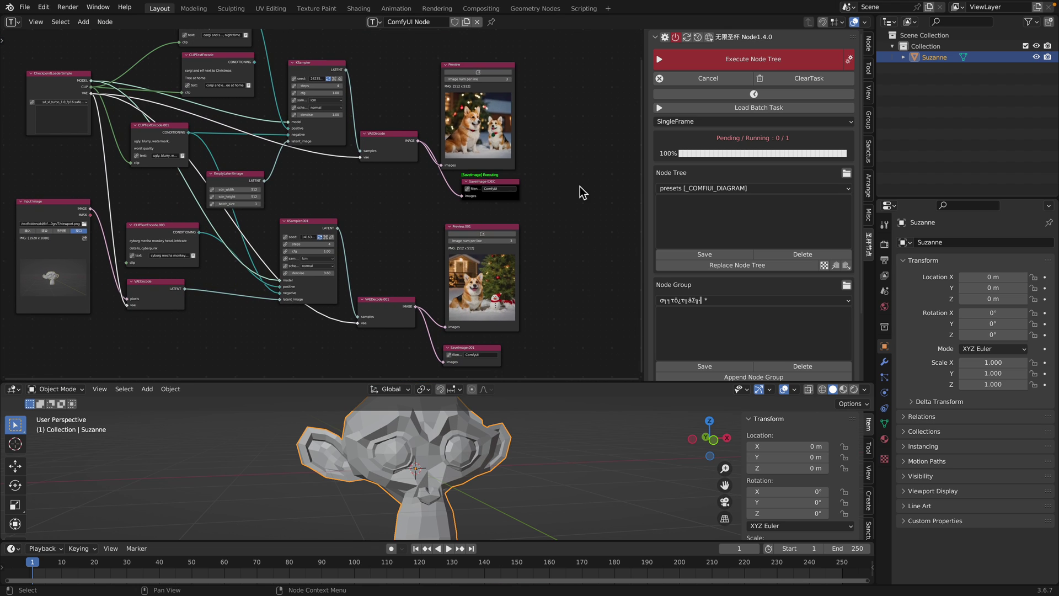
{"action": "middle_click_drag", "start_coordinate": [284, 214], "coordinate": [346, 210]}
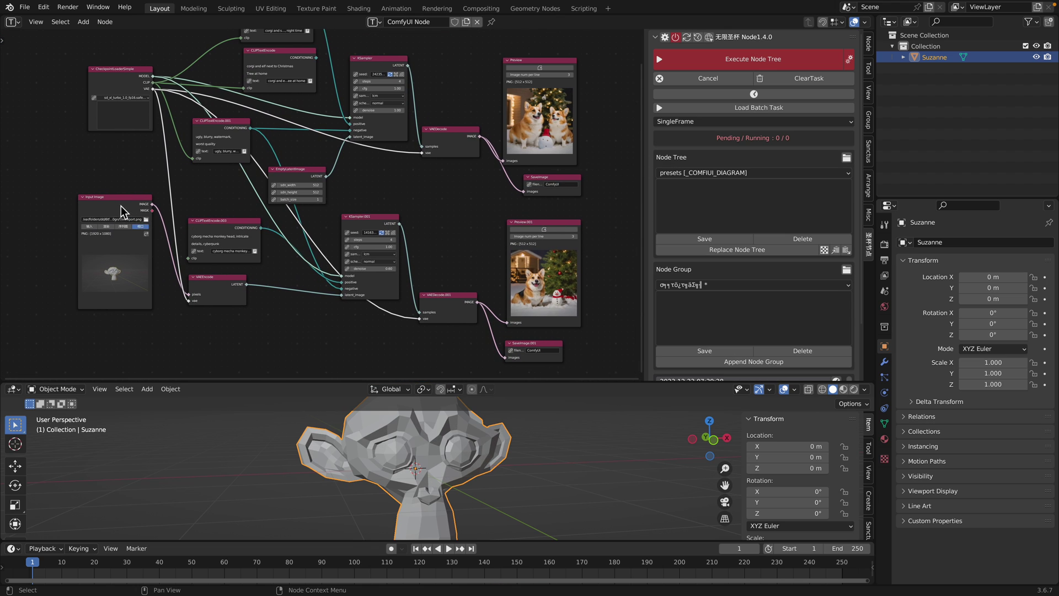
Move the Input Image node slightly farther from the VAEEncode and CLIPTextEncode.003 nodes.
{"action": "left_click_drag", "start_coordinate": [121, 206], "coordinate": [108, 229]}
{"action": "scroll", "coordinate": [131, 291], "scroll_direction": "up", "scroll_amount": 2}
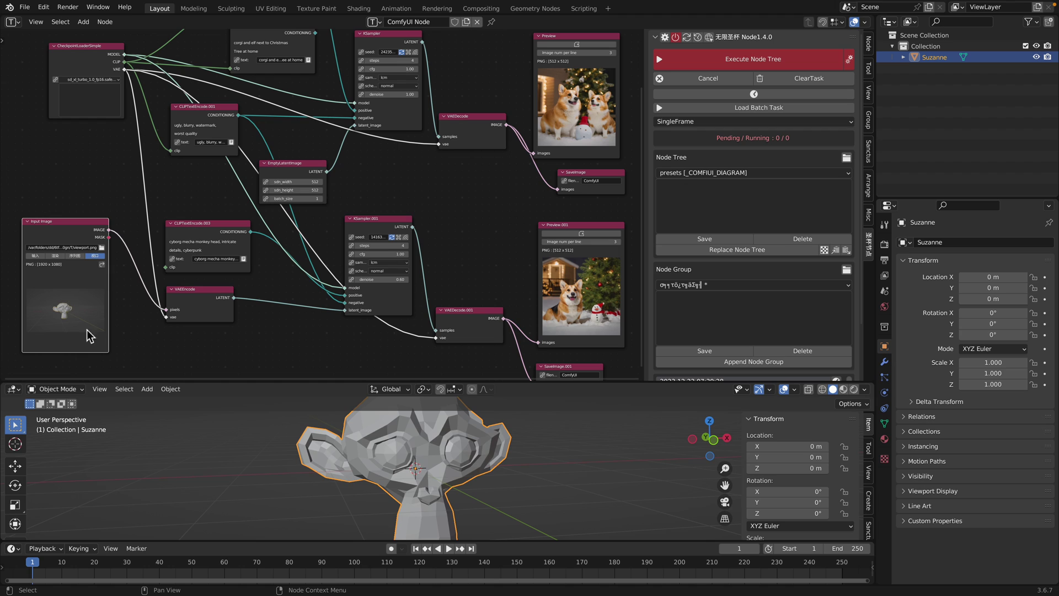
{"action": "scroll", "coordinate": [85, 316], "scroll_direction": "up", "scroll_amount": 1}
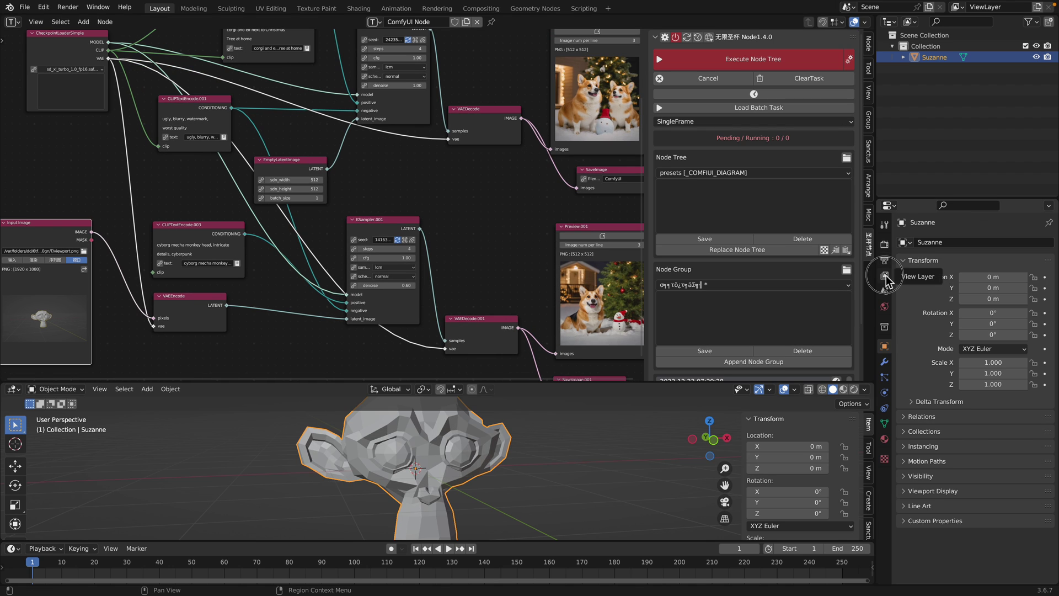
Set the scene's output resolution to 512 × 512 px and save the file.
{"action": "left_click", "coordinate": [885, 275]}
{"action": "left_click", "coordinate": [884, 243]}
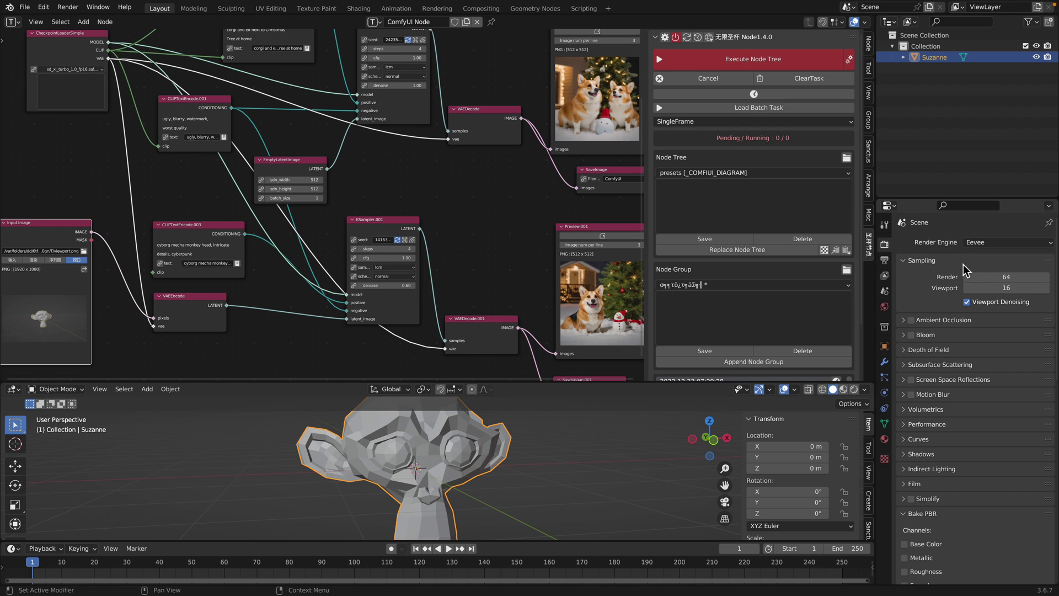
{"action": "left_click", "coordinate": [884, 259]}
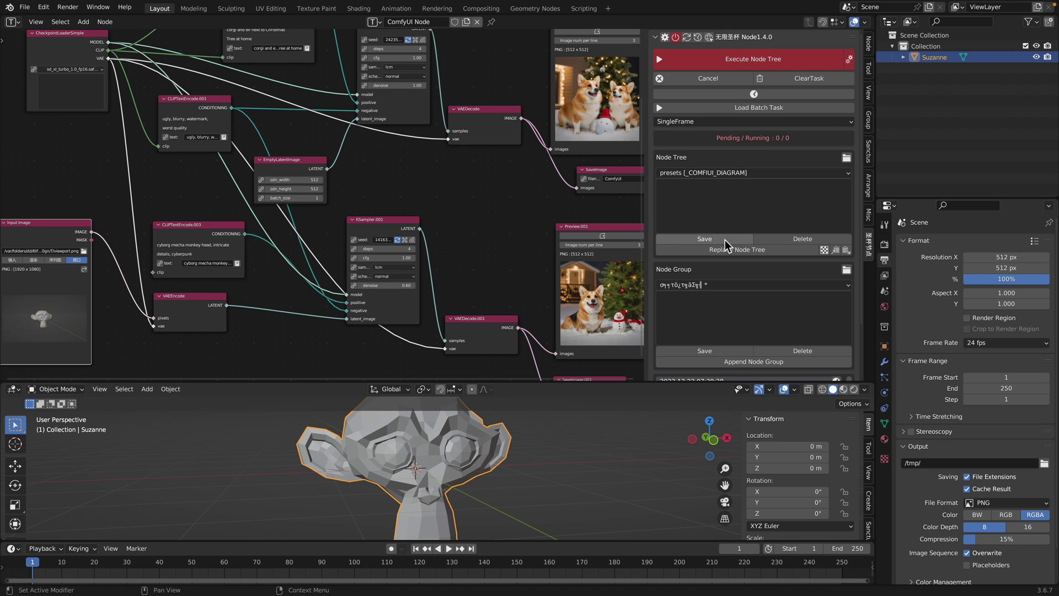
{"action": "key", "text": "ctrl+s"}
Rearrange the KSampler.001, VAEEncode and VAEDecode.001 nodes to tidy the image-to-image branch.
{"action": "left_click_drag", "start_coordinate": [384, 232], "coordinate": [390, 213]}
{"action": "scroll", "coordinate": [390, 212], "scroll_direction": "up", "scroll_amount": 1}
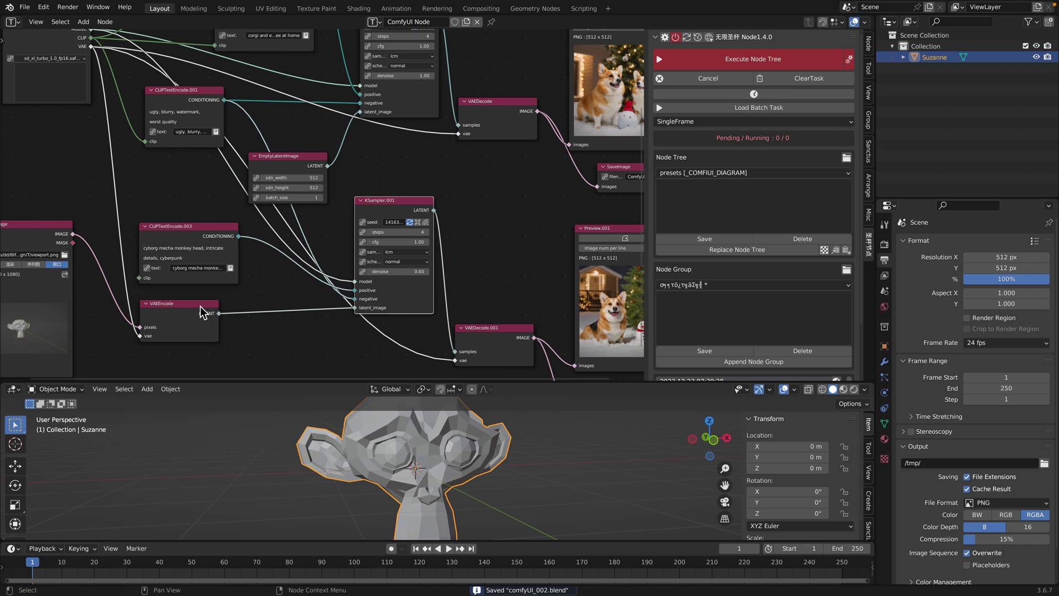
{"action": "left_click_drag", "start_coordinate": [200, 306], "coordinate": [226, 327]}
{"action": "middle_click_drag", "start_coordinate": [485, 329], "coordinate": [480, 272]}
{"action": "left_click_drag", "start_coordinate": [489, 269], "coordinate": [489, 264]}
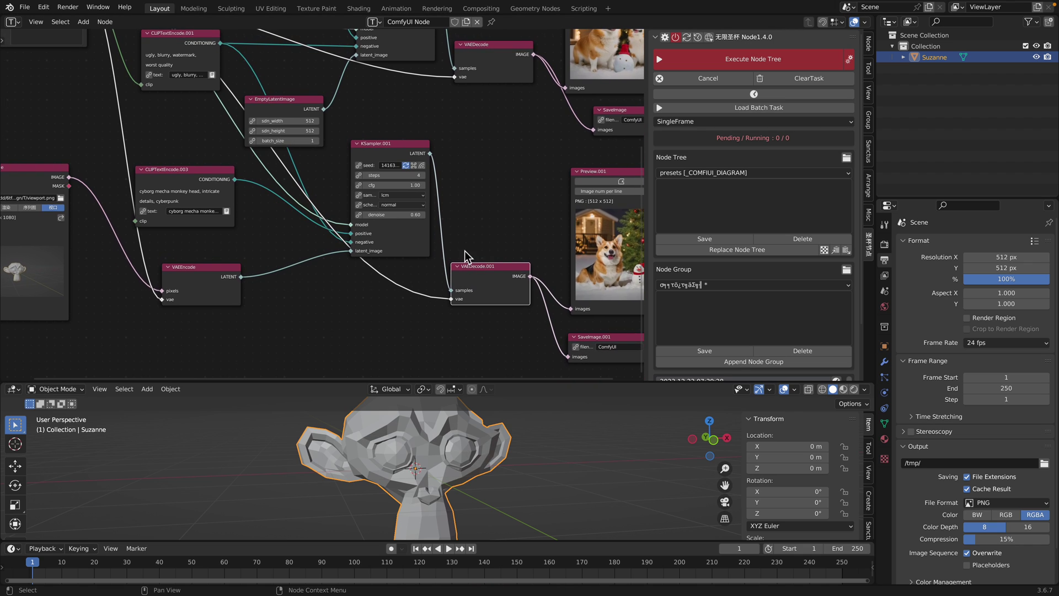
Set KSampler.001's denoise to 0.67 and save the file.
{"action": "scroll", "coordinate": [465, 250], "scroll_direction": "up", "scroll_amount": 2}
{"action": "left_click_drag", "start_coordinate": [422, 218], "coordinate": [473, 205], "text": "shift"}
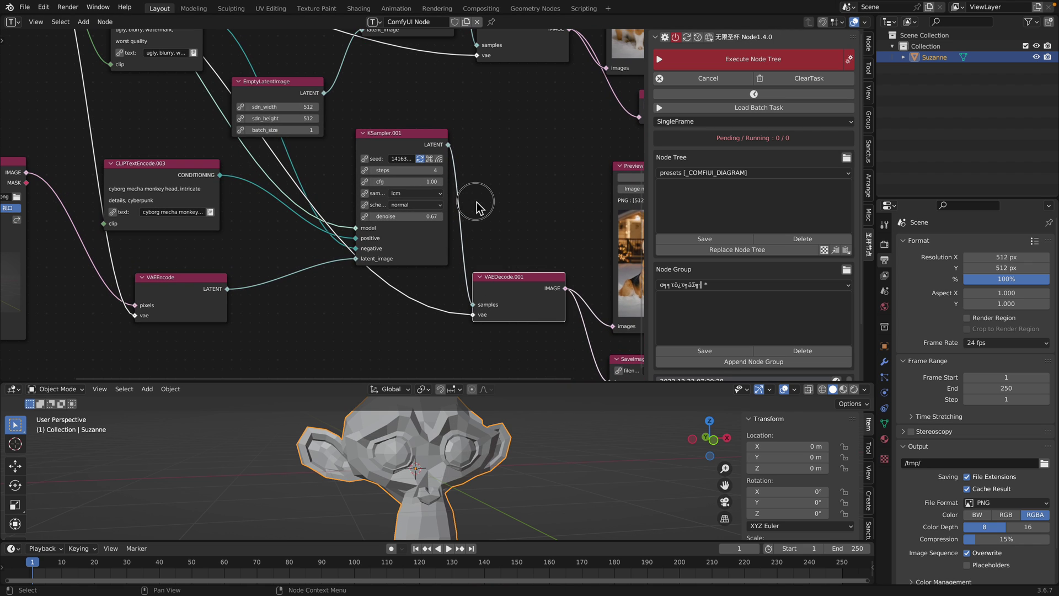
{"action": "left_click", "coordinate": [477, 208]}
{"action": "key", "text": "ctrl+s"}
Execute the node tree with the new resolution and denoise, and inspect both branches' previews.
{"action": "left_click", "coordinate": [674, 65]}
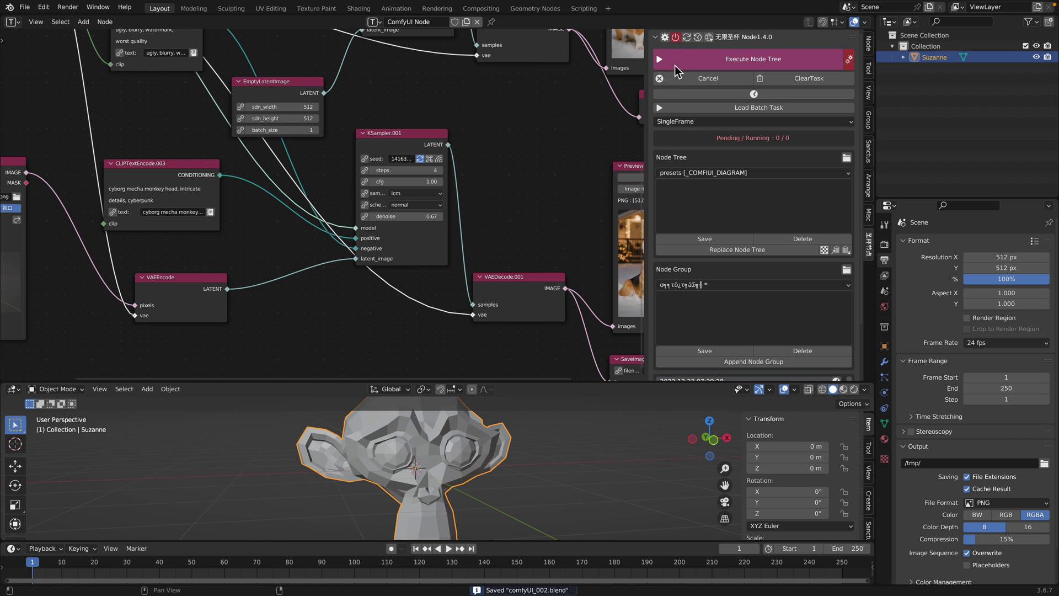
{"action": "scroll", "coordinate": [460, 215], "scroll_direction": "down", "scroll_amount": 2}
{"action": "middle_click_drag", "start_coordinate": [460, 216], "coordinate": [375, 284]}
{"action": "scroll", "coordinate": [376, 282], "scroll_direction": "down", "scroll_amount": 3}
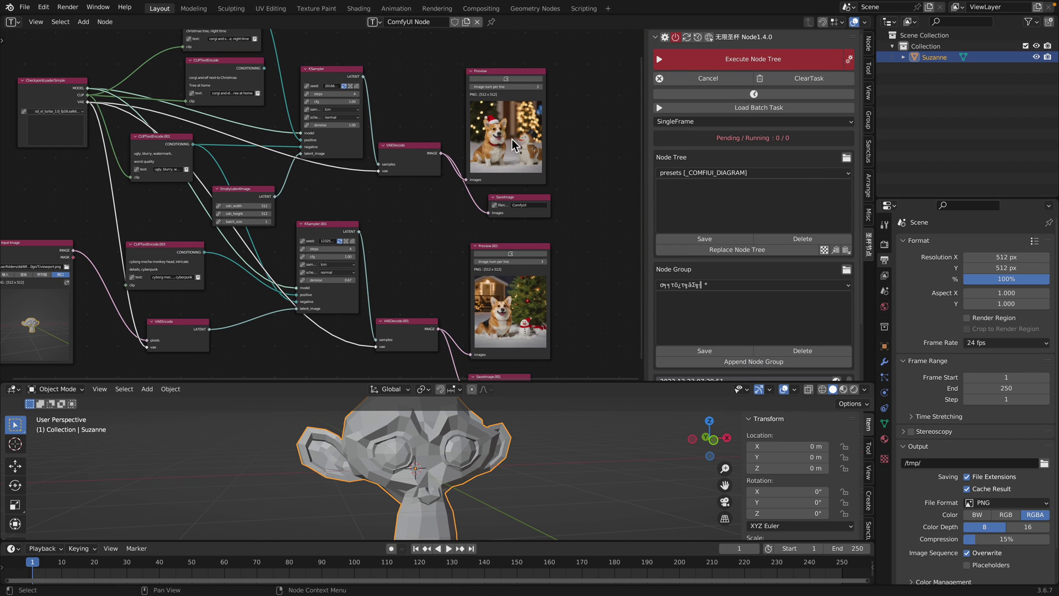
{"action": "middle_click_drag", "start_coordinate": [479, 208], "coordinate": [508, 201]}
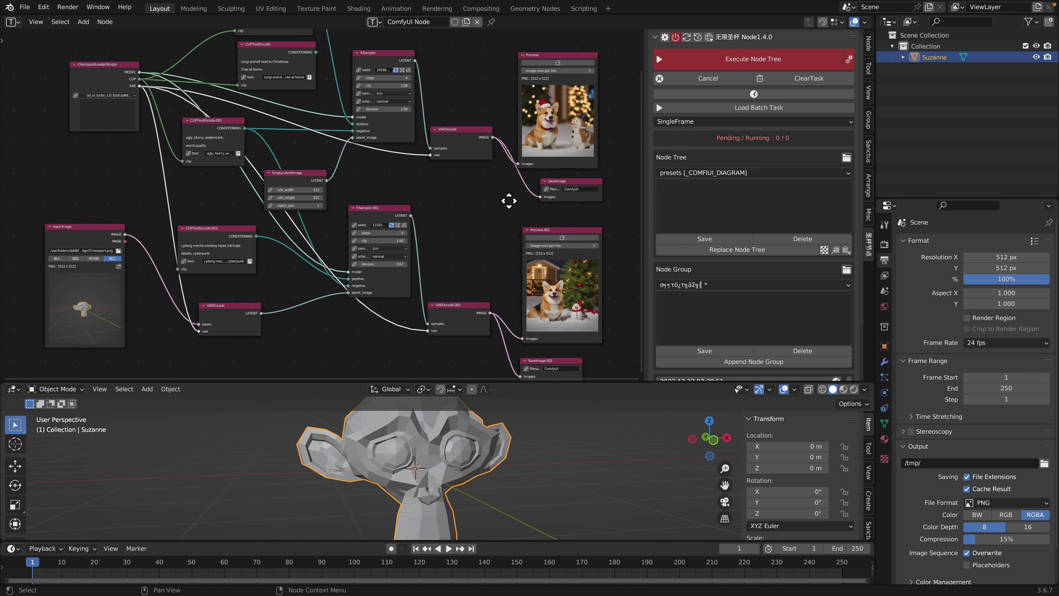
Reposition CLIPTextEncode.003 above VAEEncode, link the checkpoint loader's CLIP output to its clip input, and save the file.
{"action": "left_click_drag", "start_coordinate": [223, 229], "coordinate": [242, 240]}
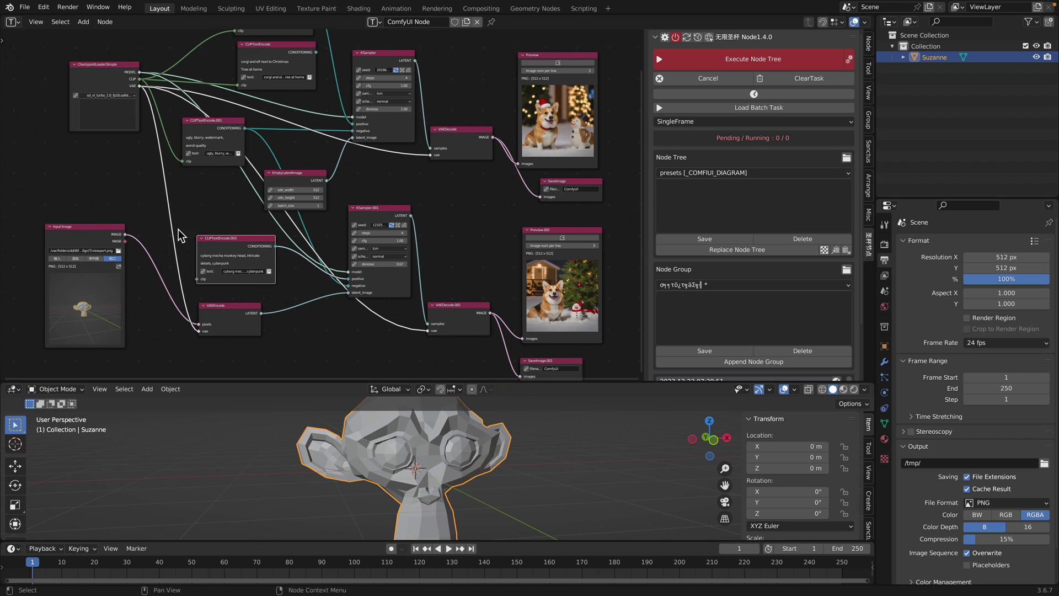
{"action": "scroll", "coordinate": [253, 256], "scroll_direction": "up", "scroll_amount": 4}
{"action": "middle_click_drag", "start_coordinate": [193, 278], "coordinate": [218, 304]}
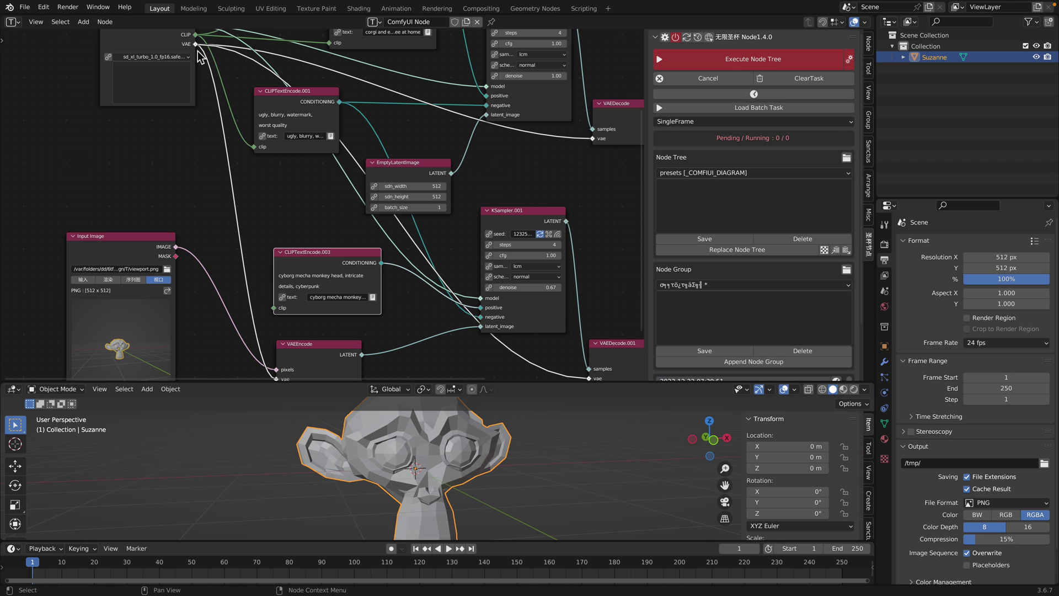
{"action": "scroll", "coordinate": [193, 211], "scroll_direction": "down", "scroll_amount": 2}
{"action": "left_click_drag", "start_coordinate": [230, 82], "coordinate": [291, 280]}
{"action": "key", "text": "ctrl+s"}
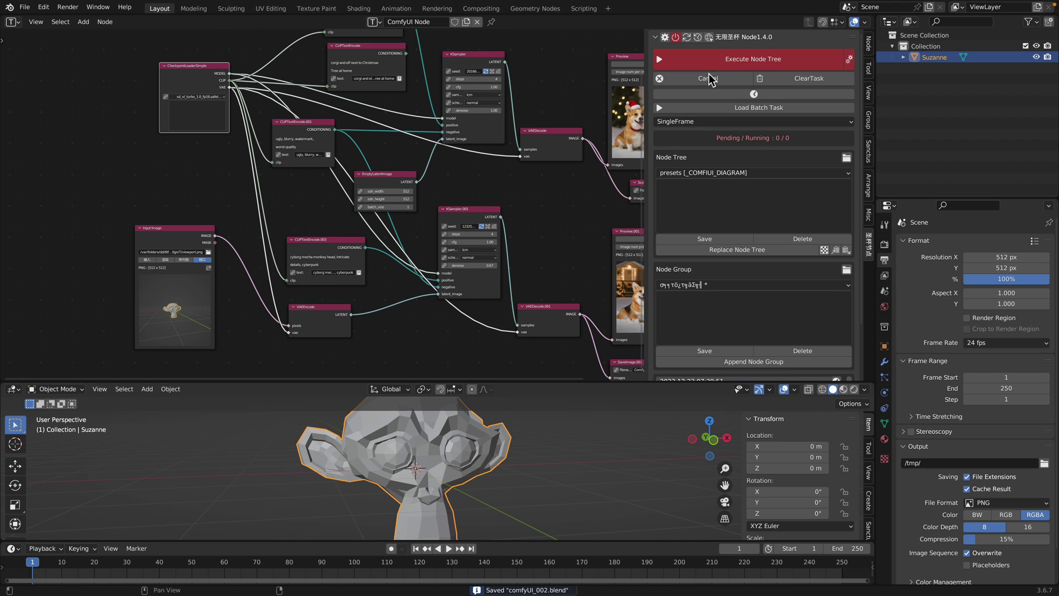
Execute the node tree and examine the image generated in Preview.001.
{"action": "left_click", "coordinate": [707, 67]}
{"action": "middle_click_drag", "start_coordinate": [448, 172], "coordinate": [343, 130]}
{"action": "scroll", "coordinate": [381, 172], "scroll_direction": "up", "scroll_amount": 3}
{"action": "scroll", "coordinate": [356, 177], "scroll_direction": "down", "scroll_amount": 2}
{"action": "middle_click_drag", "start_coordinate": [361, 170], "coordinate": [322, 179]}
{"action": "scroll", "coordinate": [438, 236], "scroll_direction": "up", "scroll_amount": 2}
{"action": "scroll", "coordinate": [362, 200], "scroll_direction": "up", "scroll_amount": 1}
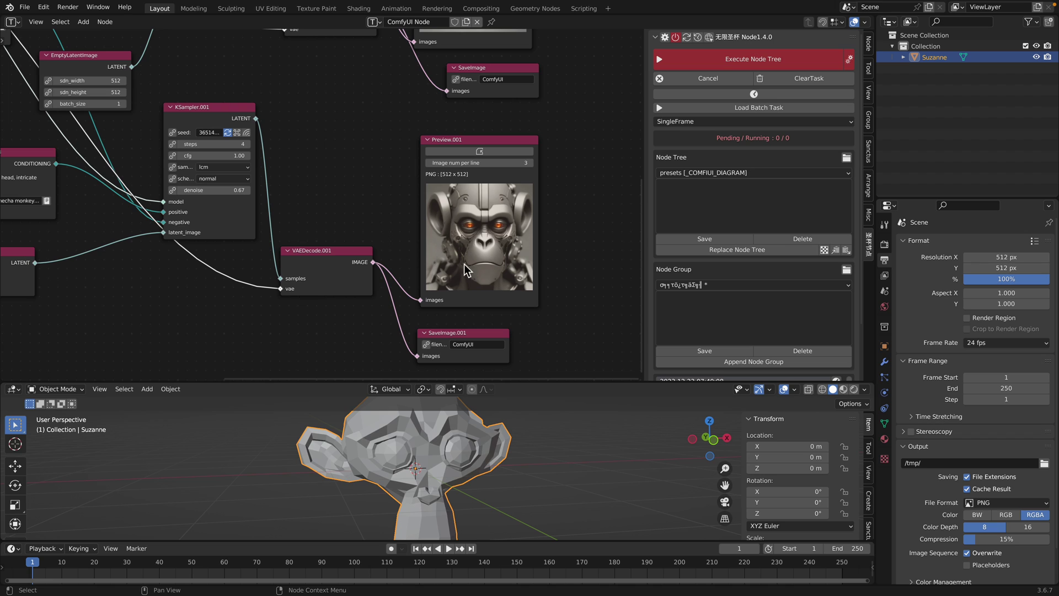
Save the file and set KSampler.001's denoise to 0.55.
{"action": "key", "text": "ctrl+s"}
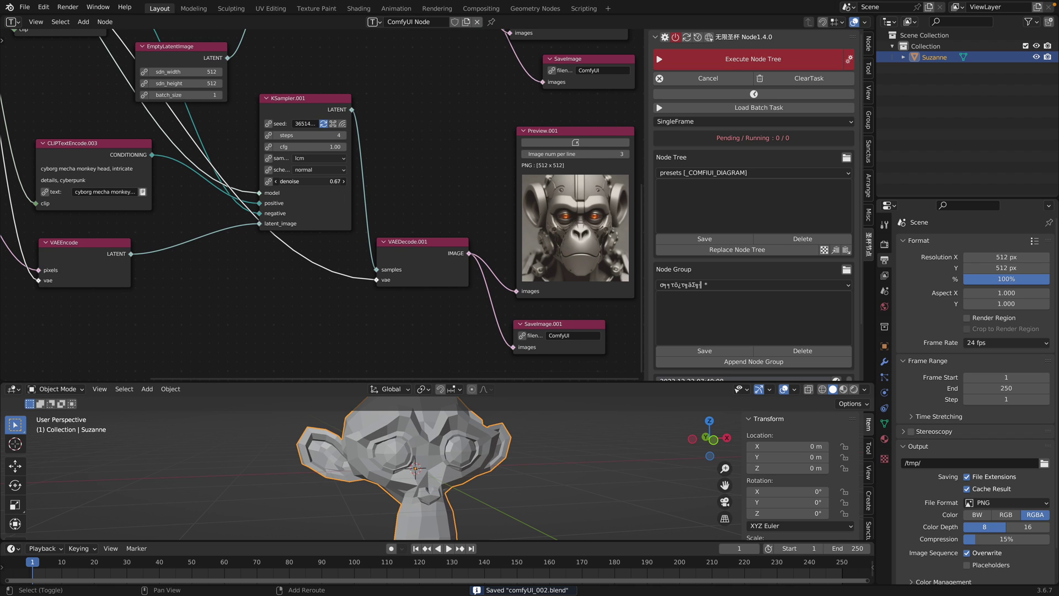
{"action": "middle_click_drag", "start_coordinate": [309, 181], "coordinate": [498, 346]}
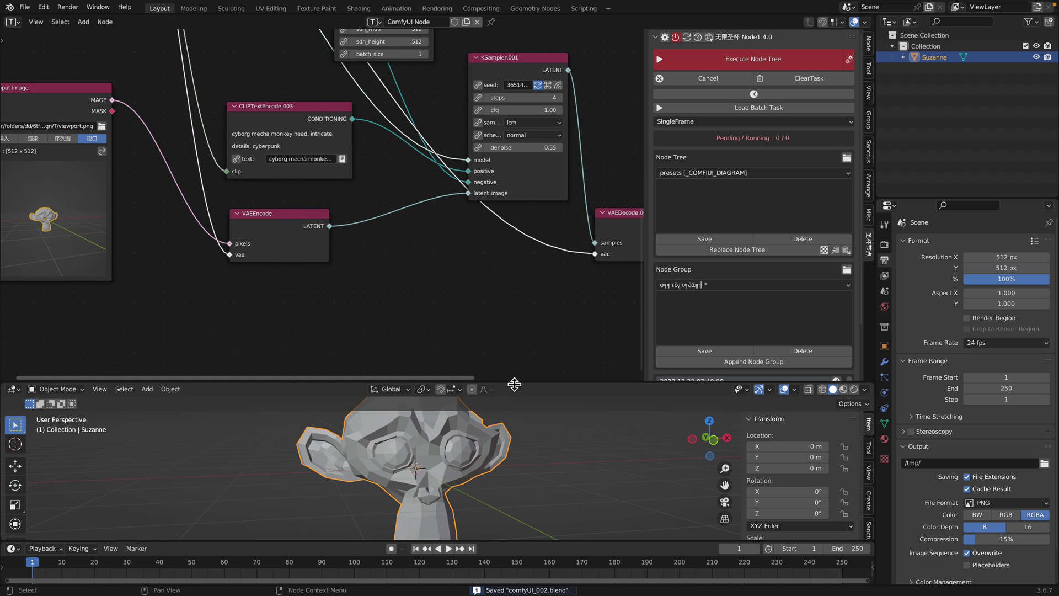
{"action": "middle_click_drag", "start_coordinate": [517, 264], "coordinate": [319, 250]}
Enlarge the 3D viewport area and add a camera to the scene.
{"action": "left_click_drag", "start_coordinate": [488, 386], "coordinate": [487, 284]}
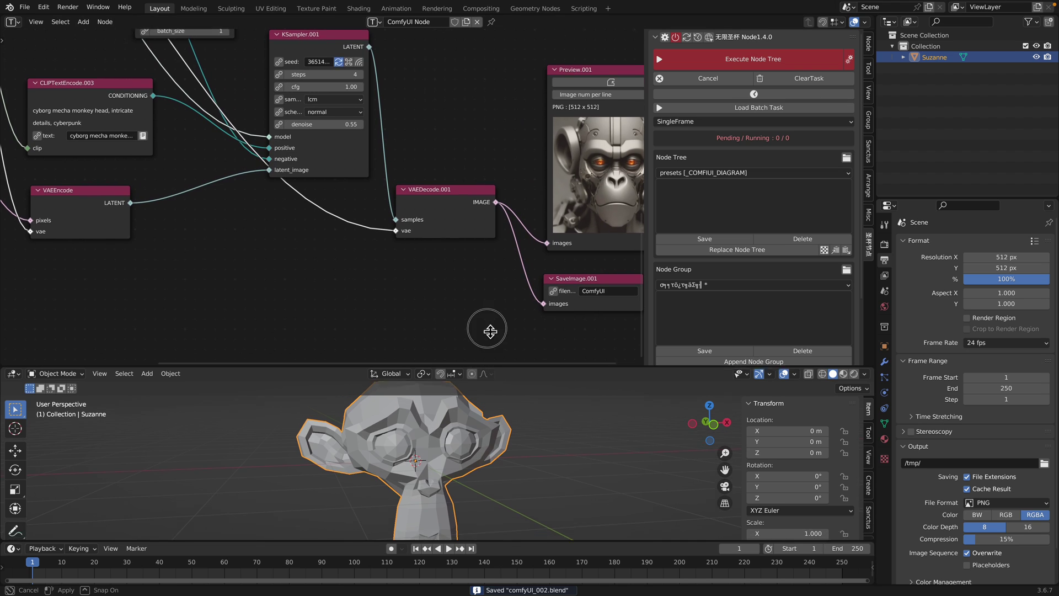
{"action": "left_click_drag", "start_coordinate": [591, 279], "coordinate": [585, 219]}
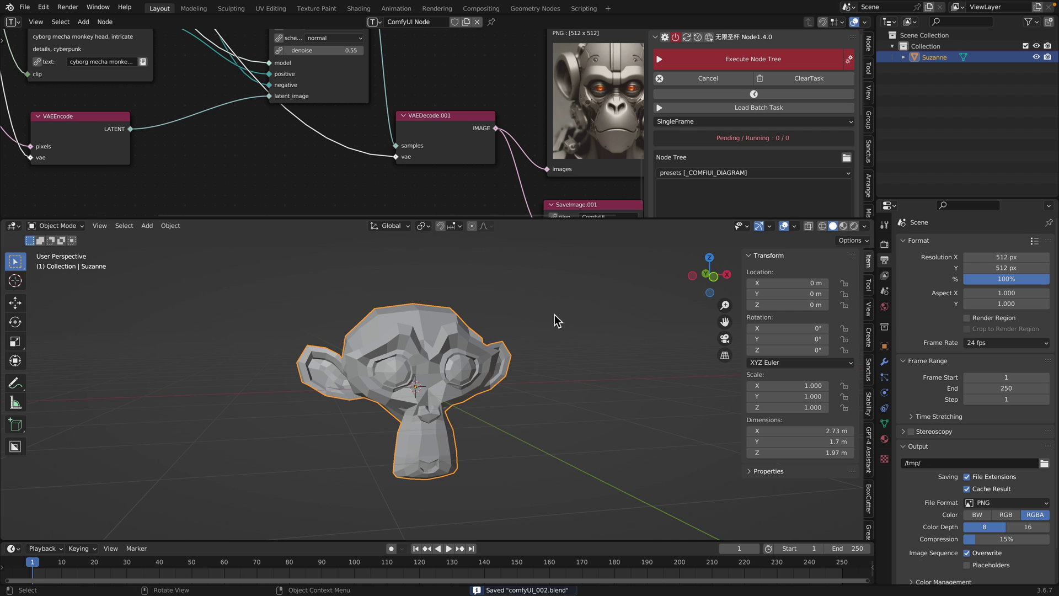
{"action": "key", "text": "shift+a"}
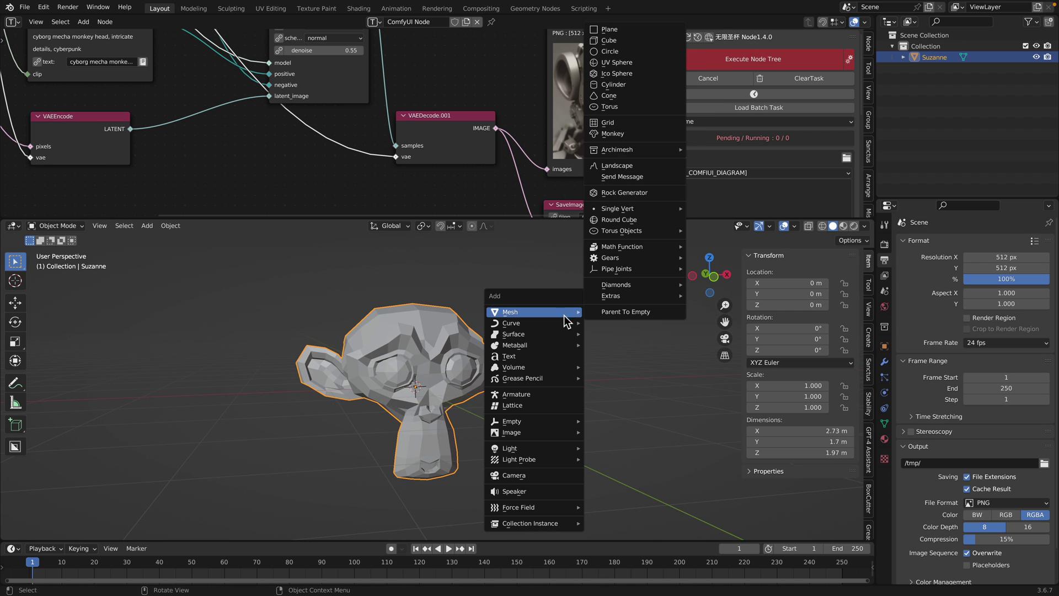
{"action": "left_click", "coordinate": [546, 488]}
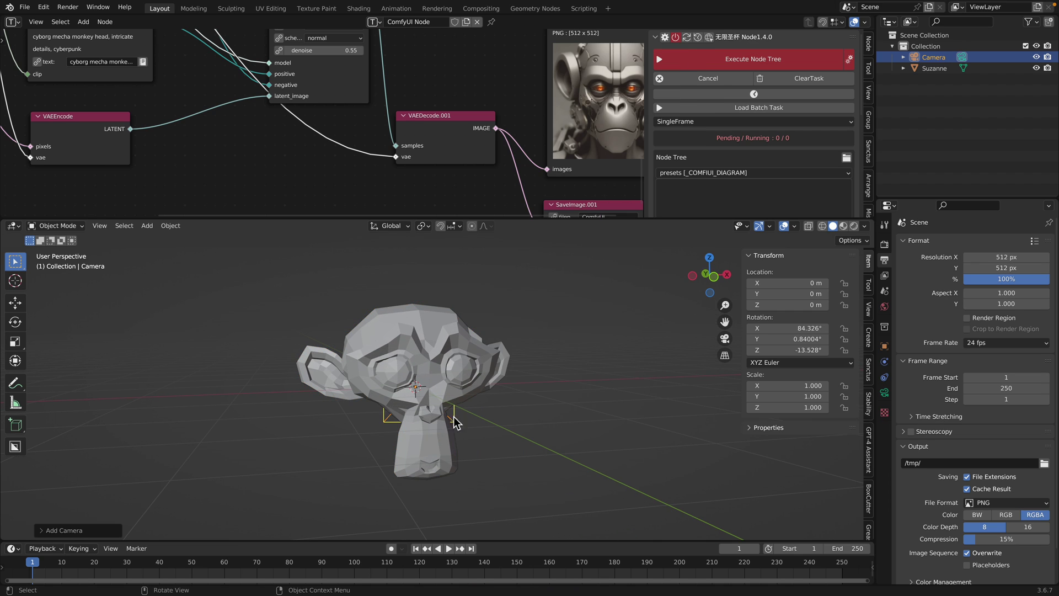
Align the active camera to the current view of the monkey head.
{"action": "left_click", "coordinate": [100, 226]}
{"action": "mouse_move", "coordinate": [161, 383]}
{"action": "left_click", "coordinate": [393, 406]}
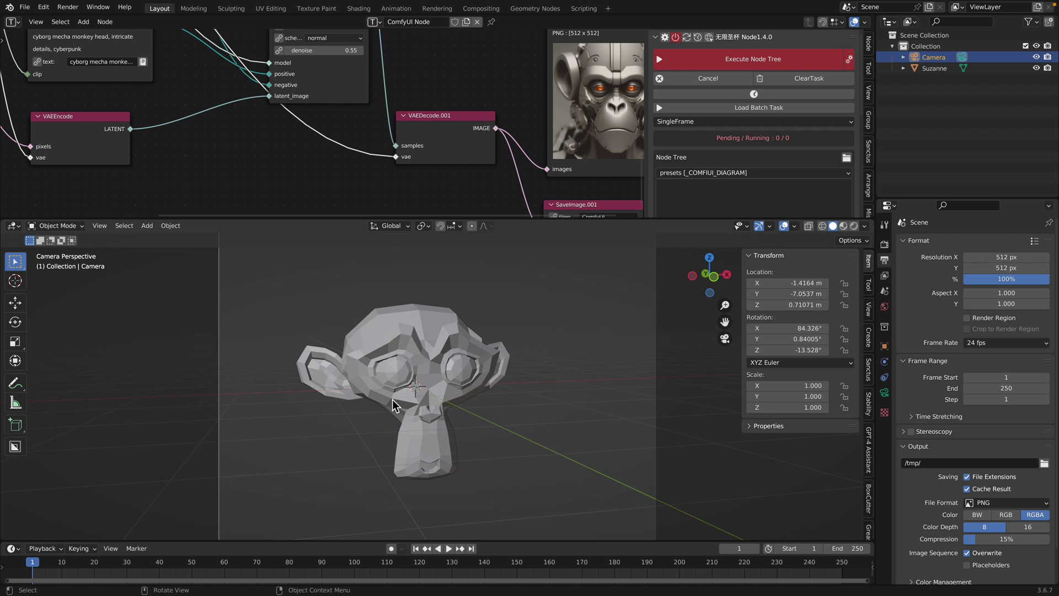
Lock the camera to the view, frame the monkey head larger inside the camera border, and save the file.
{"action": "left_click", "coordinate": [869, 308]}
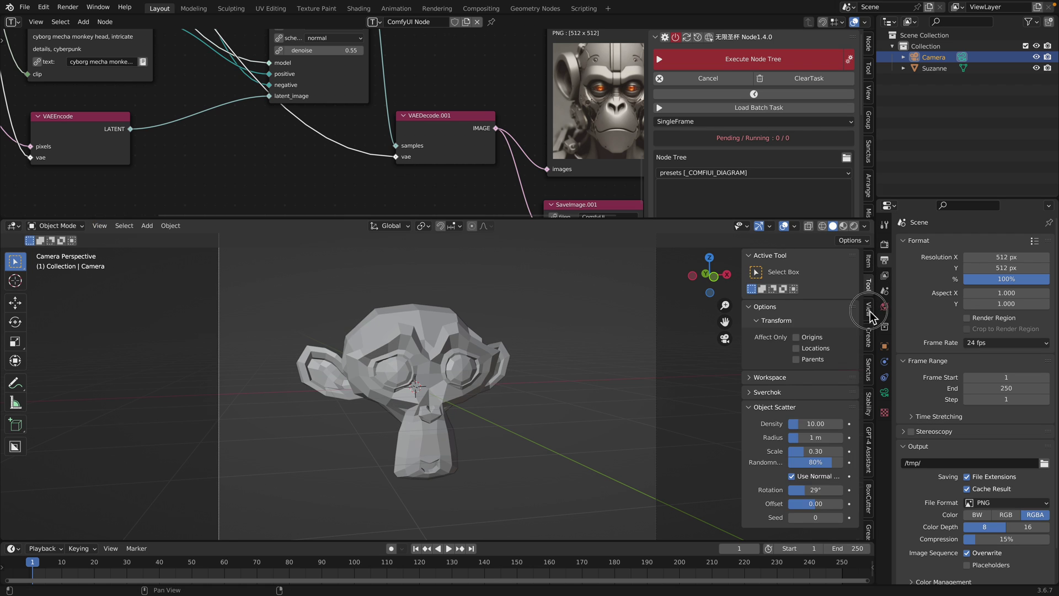
{"action": "middle_click_drag", "start_coordinate": [775, 396], "coordinate": [548, 345]}
{"action": "key", "text": "ctrl+s"}
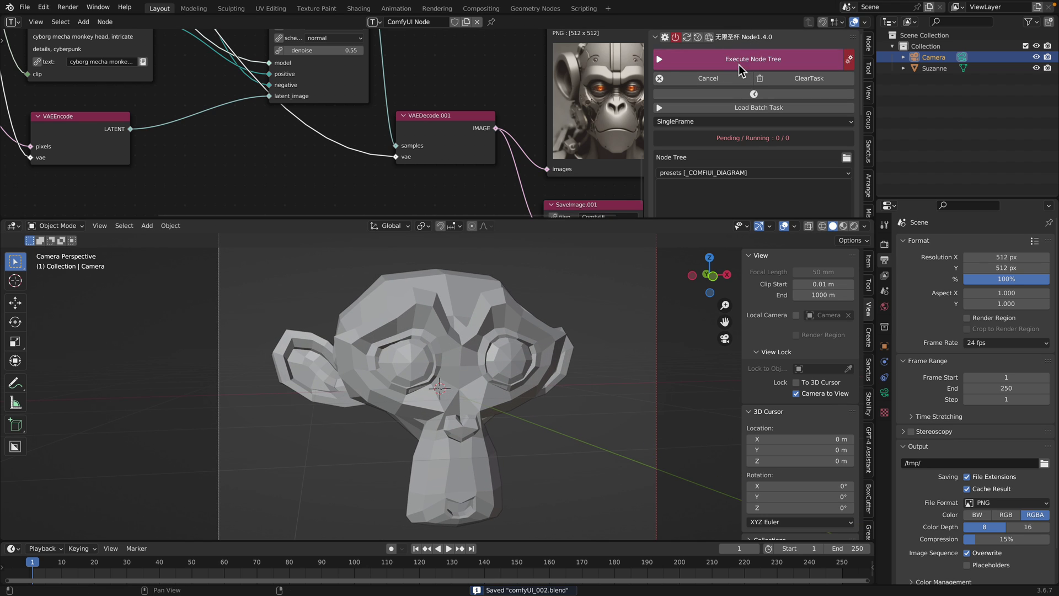
Execute the node tree and check the newly captured viewport input image and the generated result in Preview.001.
{"action": "left_click", "coordinate": [739, 60]}
{"action": "scroll", "coordinate": [337, 128], "scroll_direction": "down", "scroll_amount": 3}
{"action": "middle_click_drag", "start_coordinate": [337, 128], "coordinate": [416, 124]}
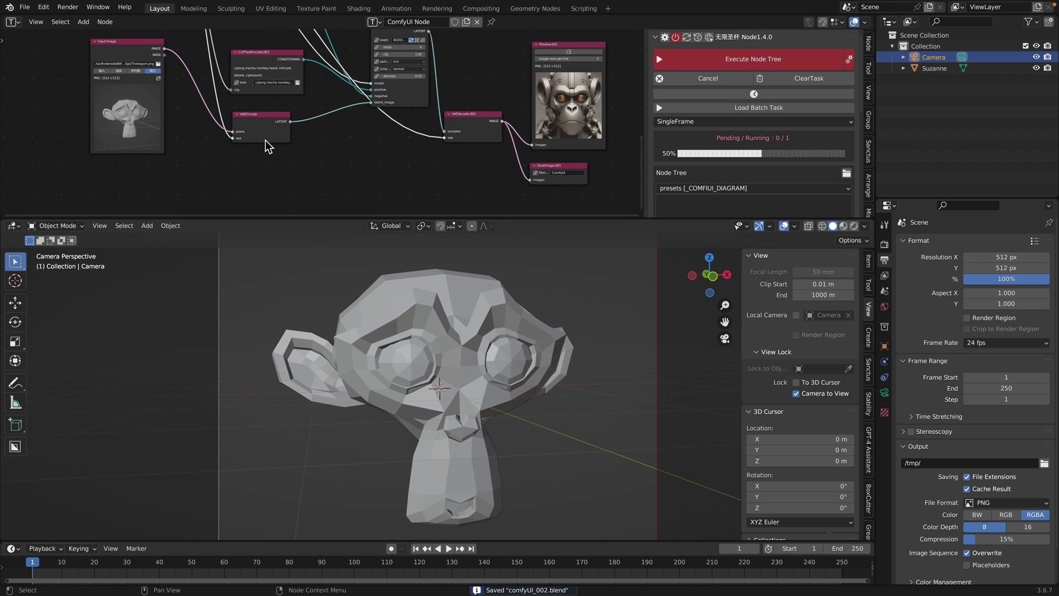
{"action": "scroll", "coordinate": [297, 111], "scroll_direction": "up", "scroll_amount": 2}
{"action": "middle_click_drag", "start_coordinate": [165, 141], "coordinate": [210, 158]}
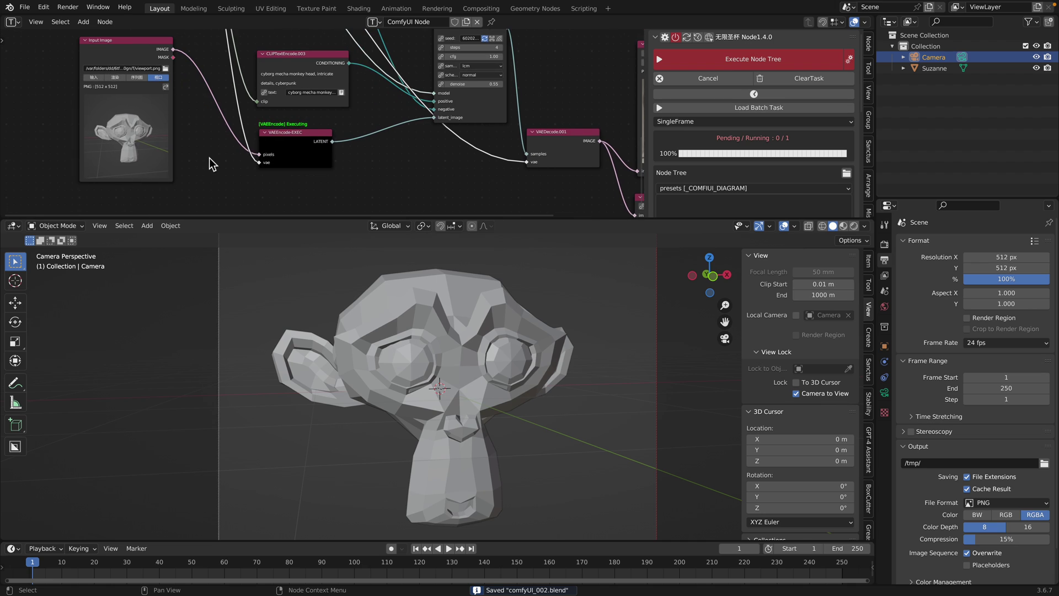
{"action": "scroll", "coordinate": [258, 156], "scroll_direction": "right", "scroll_amount": 5}
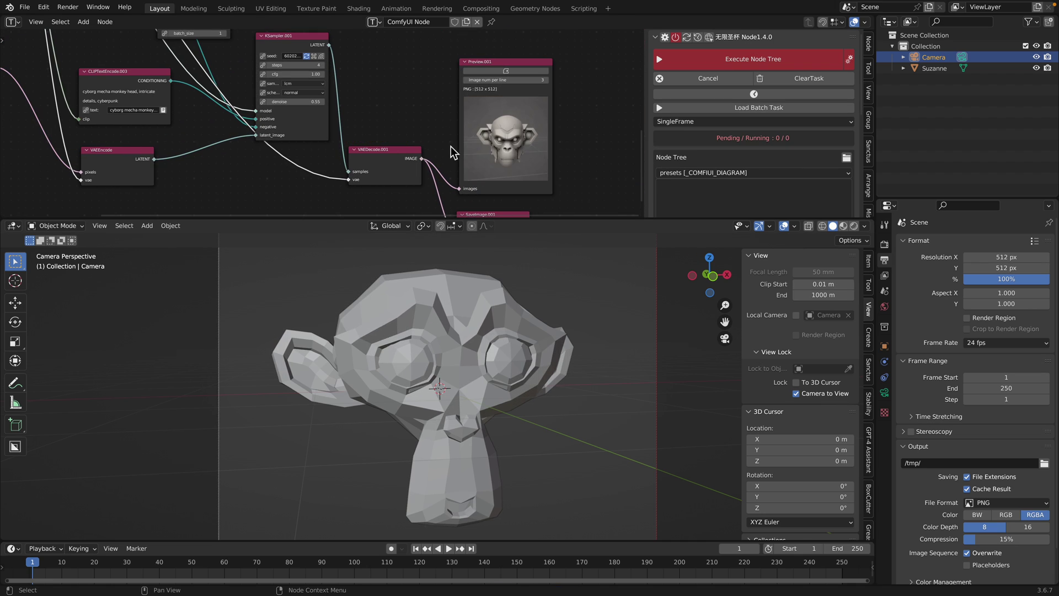
Orbit the camera around the monkey head so its opposite ear faces the view, and save the file.
{"action": "middle_click_drag", "start_coordinate": [558, 434], "coordinate": [585, 312]}
{"action": "key", "text": "ctrl+s"}
{"action": "scroll", "coordinate": [470, 105], "scroll_direction": "down", "scroll_amount": 2}
{"action": "middle_click_drag", "start_coordinate": [468, 86], "coordinate": [462, 225]}
{"action": "middle_click_drag", "start_coordinate": [355, 101], "coordinate": [396, 133]}
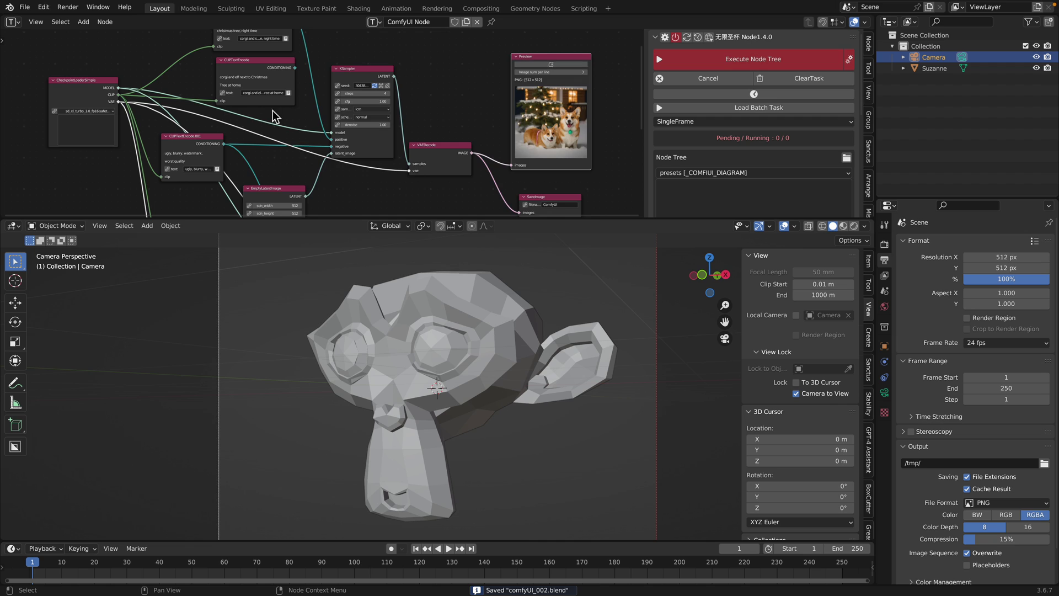
{"action": "scroll", "coordinate": [187, 100], "scroll_direction": "up", "scroll_amount": 1}
{"action": "middle_click_drag", "start_coordinate": [188, 99], "coordinate": [314, 134]}
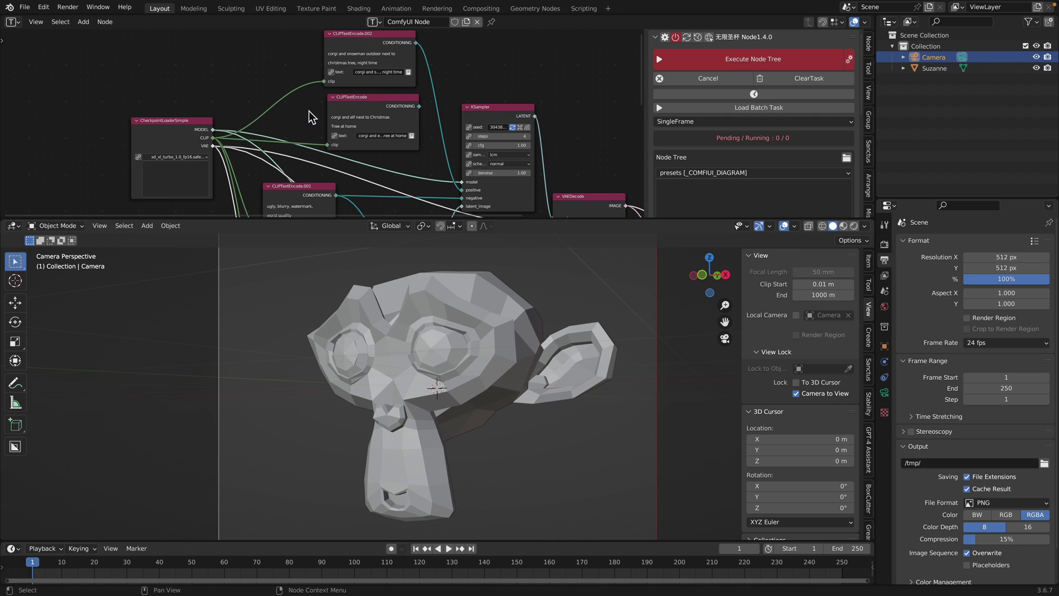
Execute the node tree for the new camera angle and examine the image-to-image branch's output.
{"action": "left_click", "coordinate": [683, 64]}
{"action": "scroll", "coordinate": [605, 171], "scroll_direction": "down", "scroll_amount": 4}
{"action": "middle_click_drag", "start_coordinate": [605, 174], "coordinate": [473, 91]}
{"action": "scroll", "coordinate": [476, 89], "scroll_direction": "down", "scroll_amount": 2}
{"action": "scroll", "coordinate": [491, 111], "scroll_direction": "up", "scroll_amount": 1}
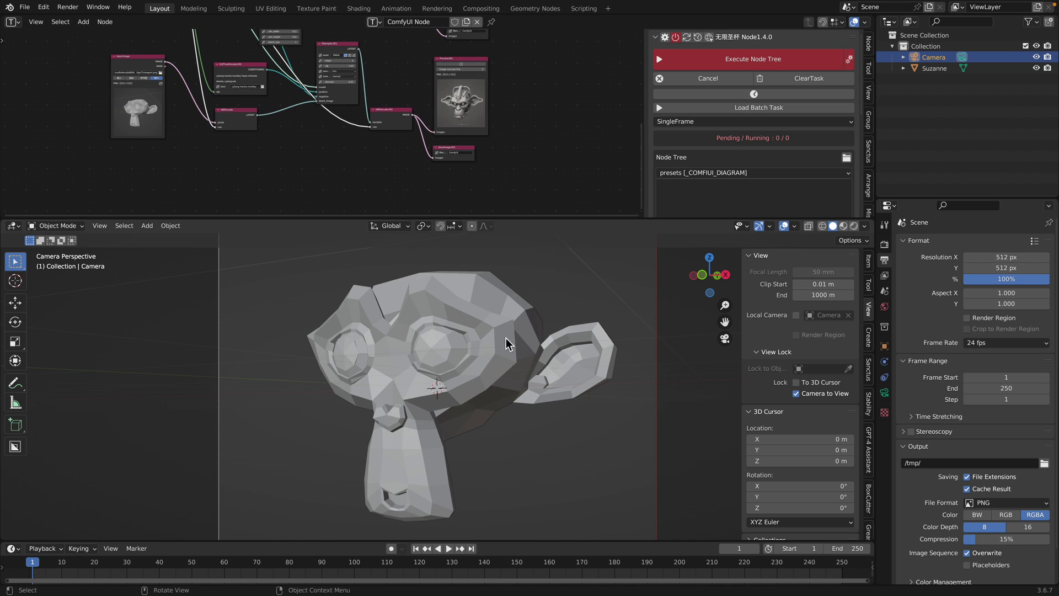
Orbit the camera to the head's other side and add "elf" at the start of CLIPTextEncode.003's prompt.
{"action": "middle_click_drag", "start_coordinate": [447, 371], "coordinate": [513, 366]}
{"action": "scroll", "coordinate": [279, 174], "scroll_direction": "up", "scroll_amount": 2}
{"action": "middle_click_drag", "start_coordinate": [254, 138], "coordinate": [270, 150]}
{"action": "scroll", "coordinate": [243, 115], "scroll_direction": "up", "scroll_amount": 4}
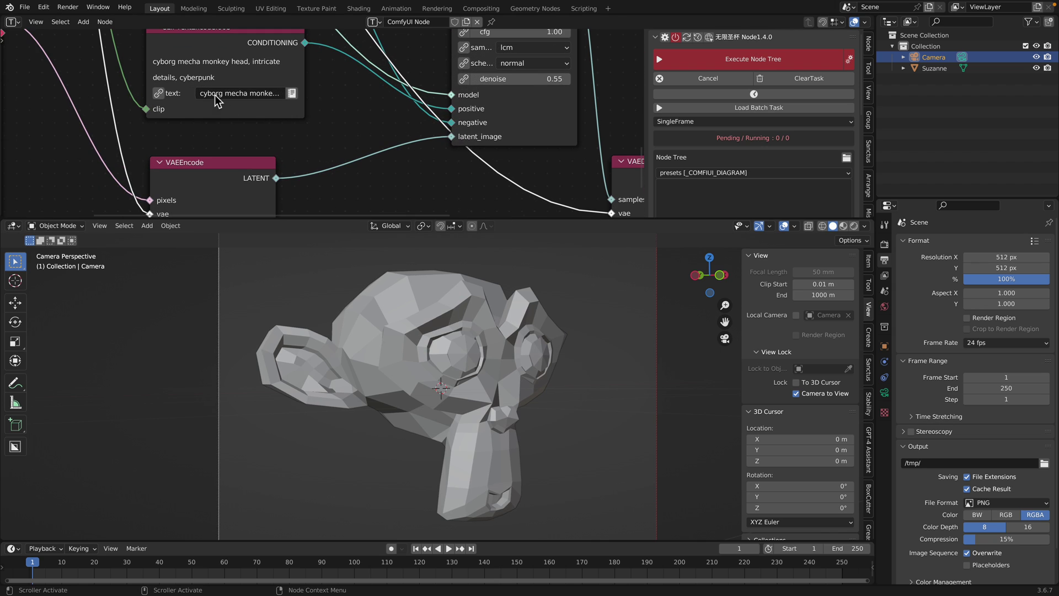
{"action": "left_click", "coordinate": [242, 92]}
{"action": "left_click_drag", "start_coordinate": [232, 93], "coordinate": [135, 88]}
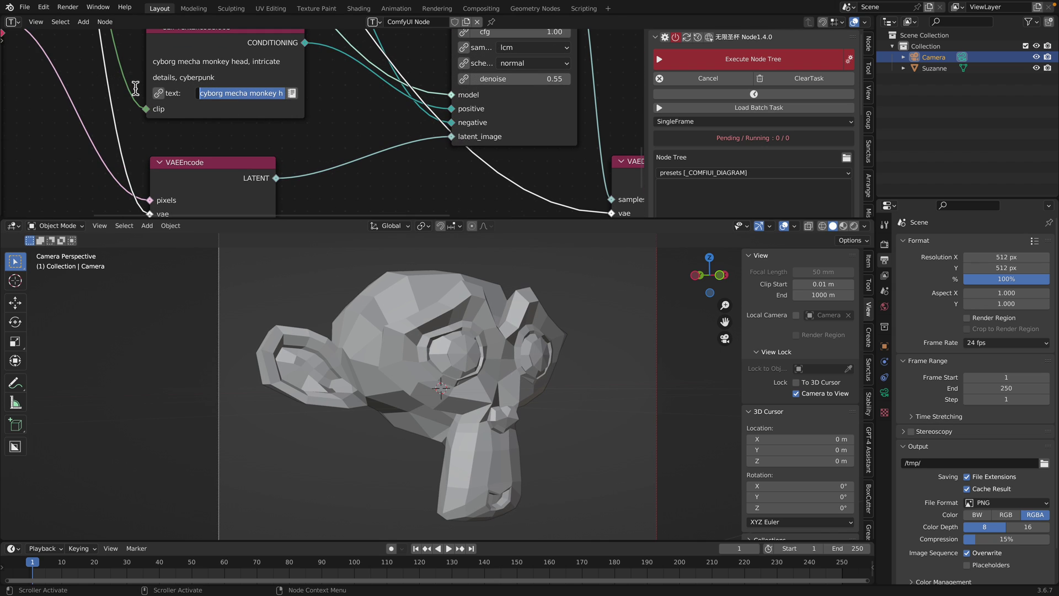
{"action": "left_click", "coordinate": [201, 97]}
{"action": "type", "text": "elf"}
{"action": "key", "text": "Return"}
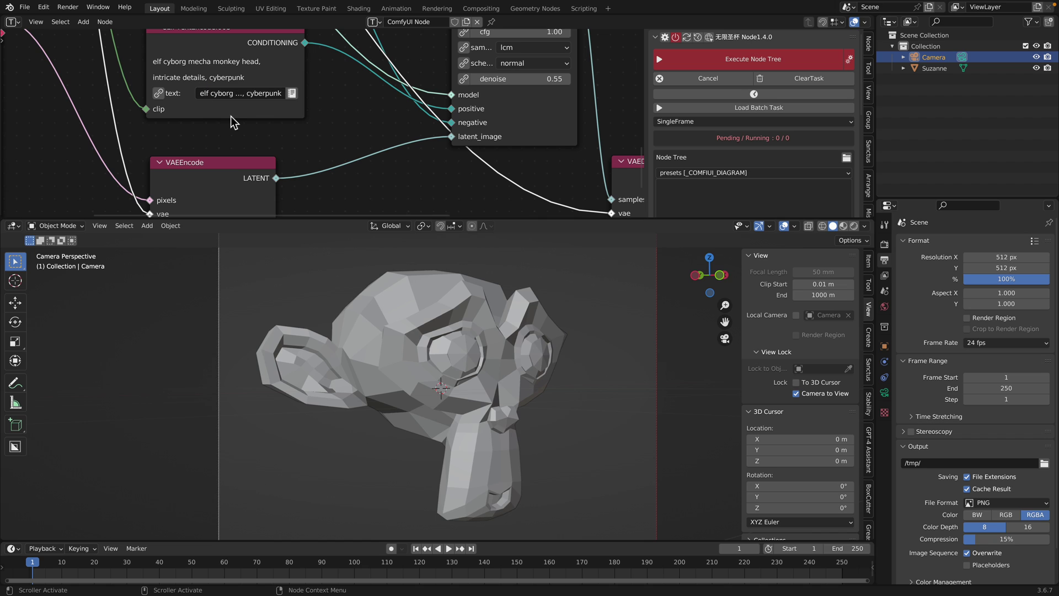
Save the file, execute the node tree with the elf prompt, and inspect the image in Preview.001 up close.
{"action": "key", "text": "ctrl+s"}
{"action": "left_click", "coordinate": [728, 60]}
{"action": "scroll", "coordinate": [434, 131], "scroll_direction": "down", "scroll_amount": 7}
{"action": "middle_click_drag", "start_coordinate": [507, 140], "coordinate": [367, 91]}
{"action": "scroll", "coordinate": [364, 114], "scroll_direction": "down", "scroll_amount": 2}
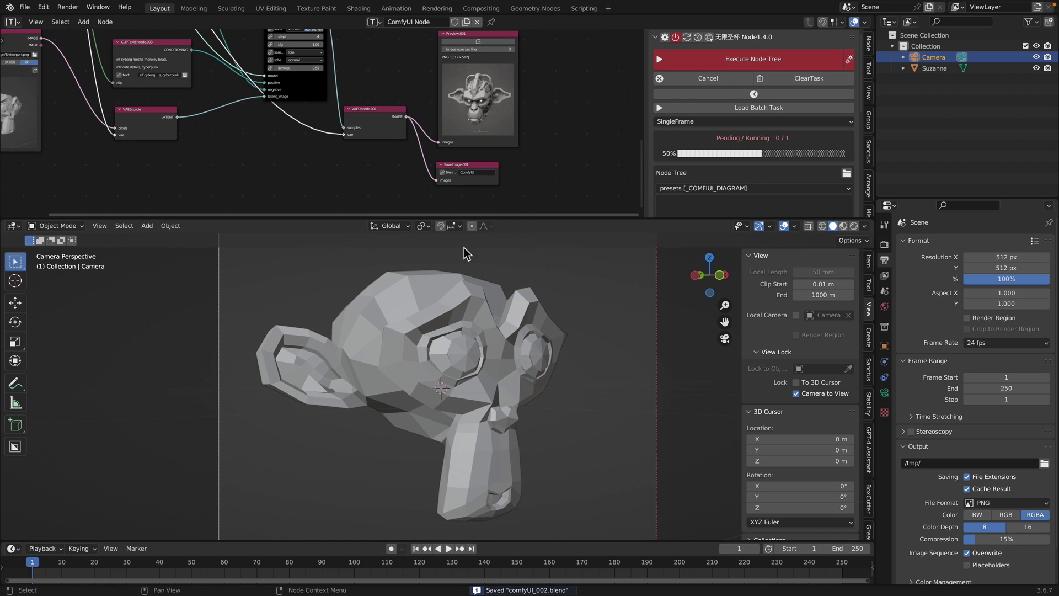
{"action": "scroll", "coordinate": [555, 127], "scroll_direction": "up", "scroll_amount": 5}
{"action": "middle_click_drag", "start_coordinate": [584, 133], "coordinate": [397, 174]}
{"action": "scroll", "coordinate": [397, 174], "scroll_direction": "up", "scroll_amount": 1}
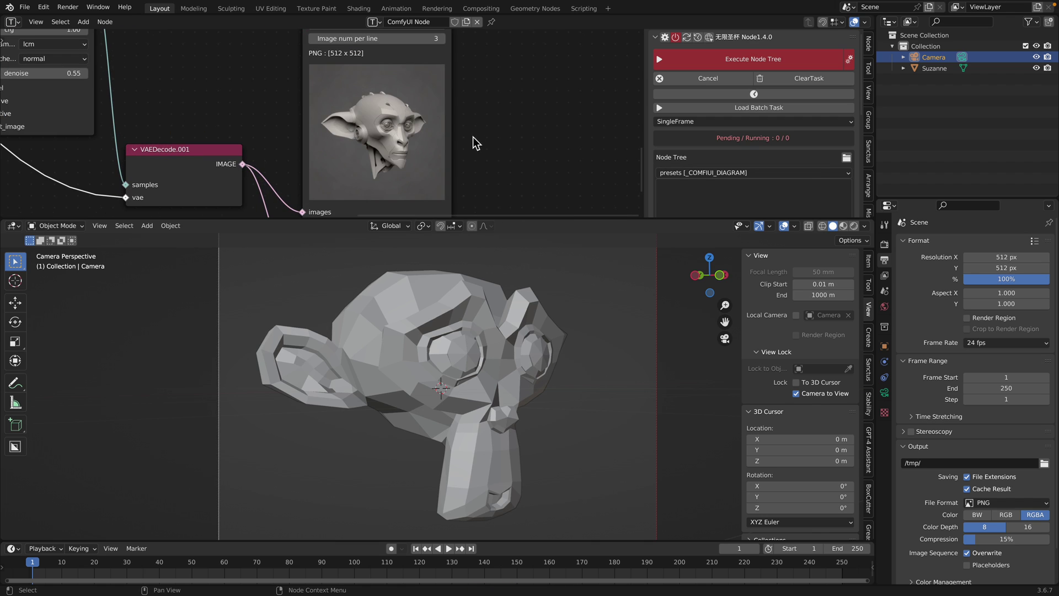
Orbit the camera to a more frontal view of the head, save the file, and execute the node tree.
{"action": "left_click_drag", "start_coordinate": [515, 218], "coordinate": [514, 267]}
{"action": "middle_click_drag", "start_coordinate": [516, 339], "coordinate": [485, 386]}
{"action": "key", "text": "ctrl+s"}
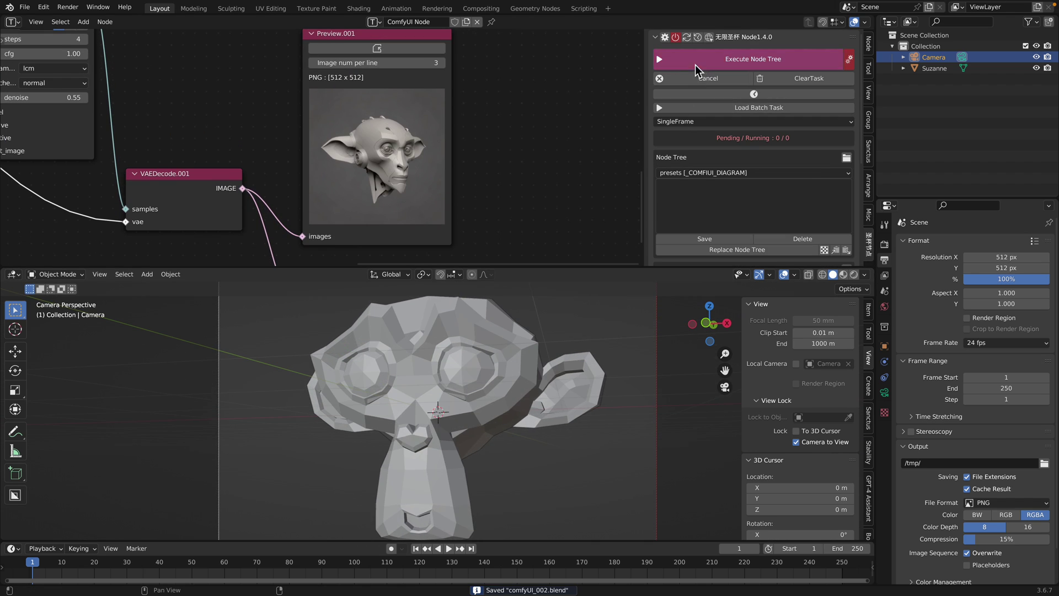
{"action": "left_click", "coordinate": [697, 65]}
{"action": "left_click_drag", "start_coordinate": [598, 267], "coordinate": [579, 200]}
{"action": "scroll", "coordinate": [512, 118], "scroll_direction": "down", "scroll_amount": 2}
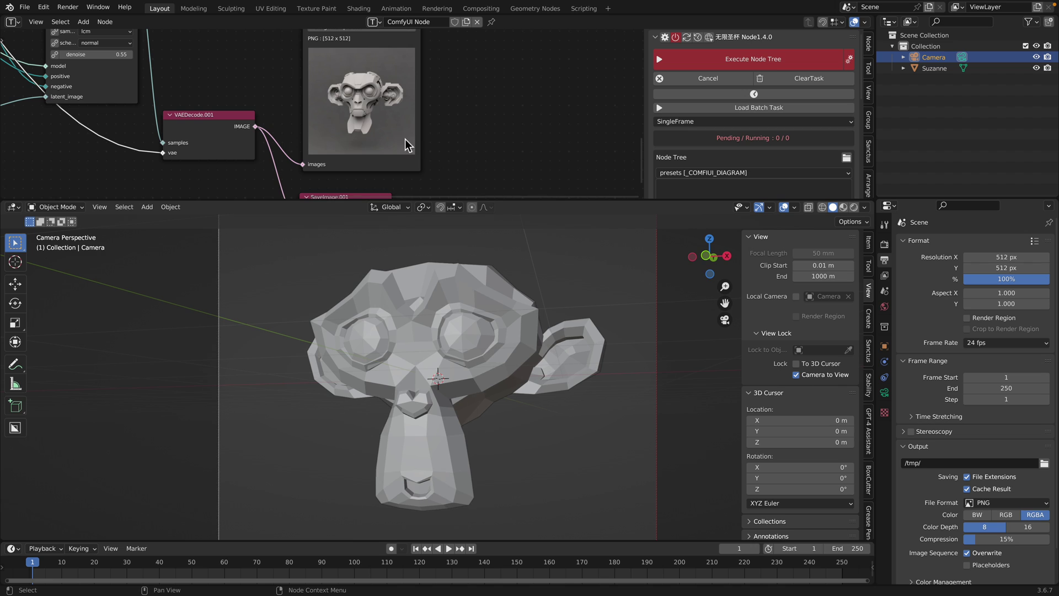
Enlarge the node editor area and add a ControlNetLoader node in the empty space below the image-to-image branch.
{"action": "left_click_drag", "start_coordinate": [429, 200], "coordinate": [433, 267]}
{"action": "key", "text": "shift+a"}
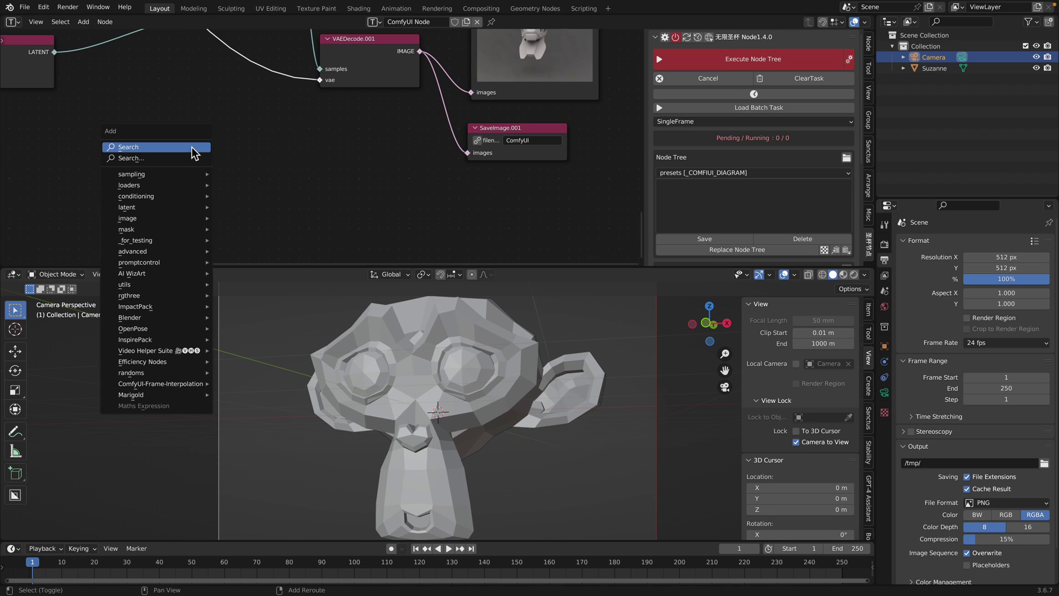
{"action": "left_click", "coordinate": [192, 150]}
{"action": "type", "text": "contro"}
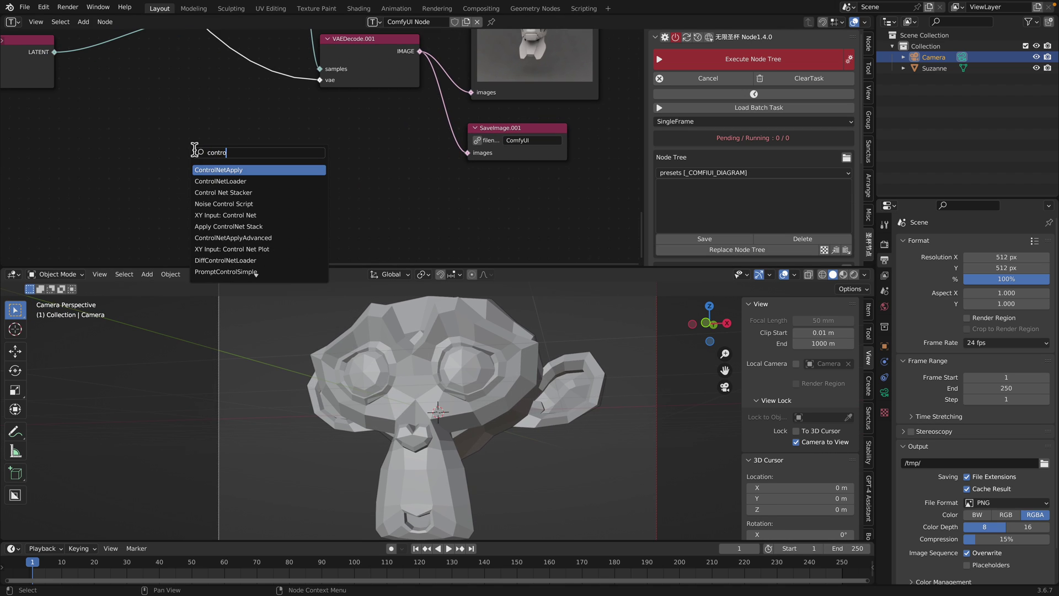
{"action": "type", "text": "ln"}
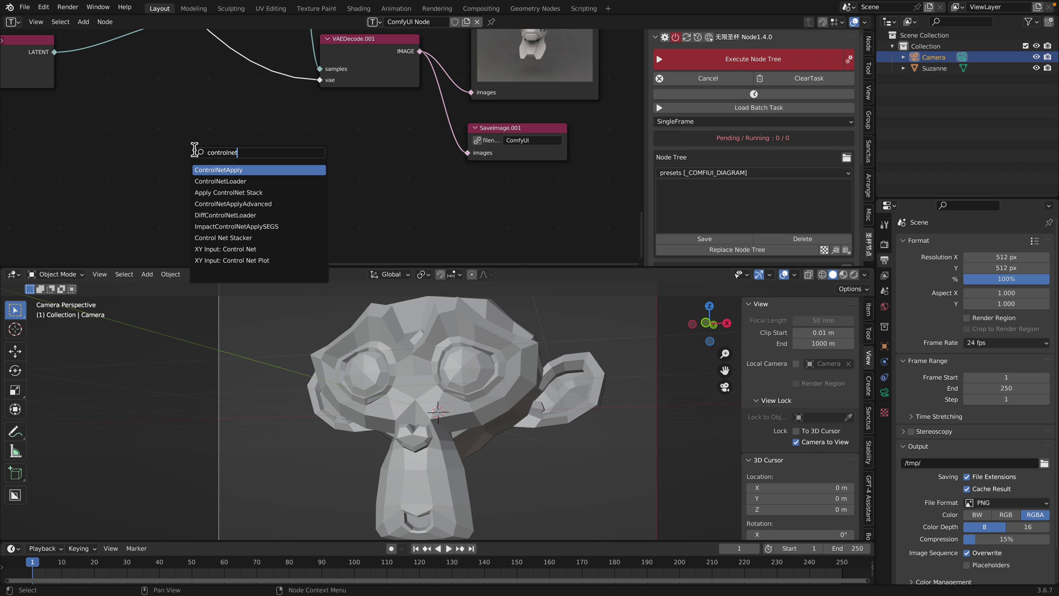
{"action": "type", "text": "et"}
{"action": "key", "text": "ctrl+a"}
{"action": "left_click", "coordinate": [240, 181]}
{"action": "left_click", "coordinate": [159, 162]}
Load control_scribble-fp16.safetensors in the ControlNetLoader node, widen and reposition the node, and save the file.
{"action": "middle_click_drag", "start_coordinate": [172, 127], "coordinate": [171, 67]}
{"action": "left_click", "coordinate": [234, 142]}
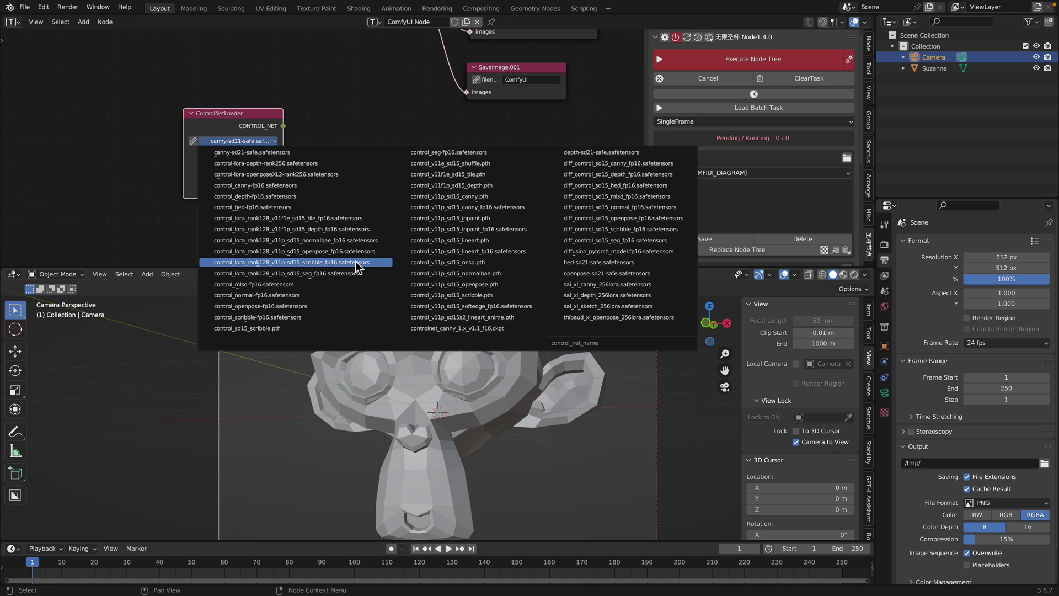
{"action": "left_click", "coordinate": [307, 319]}
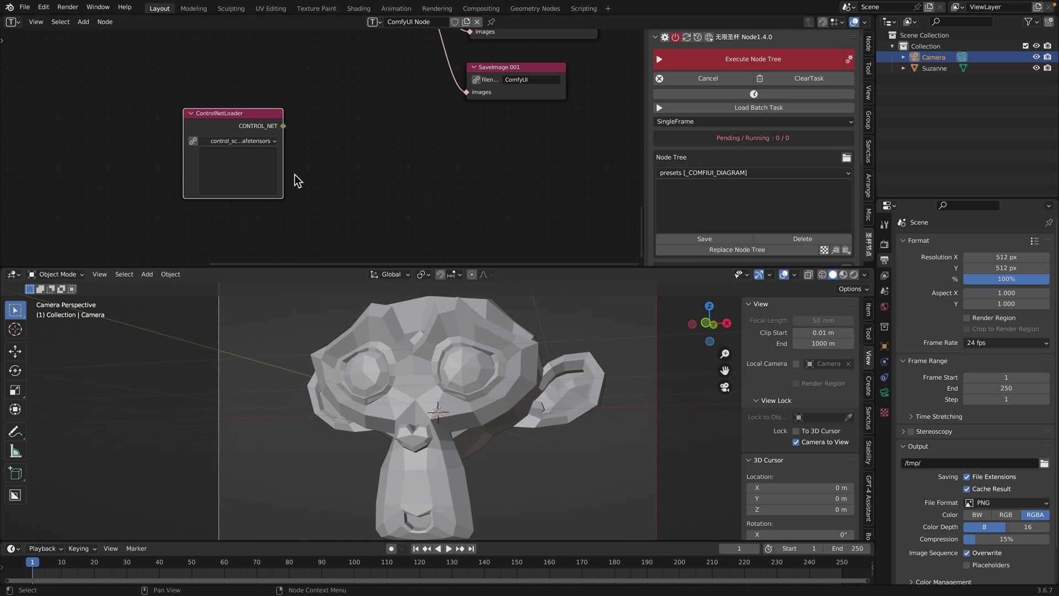
{"action": "mouse_move", "coordinate": [266, 129]}
{"action": "left_mouse_down"}
{"action": "mouse_move", "coordinate": [223, 127]}
{"action": "mouse_move", "coordinate": [276, 143]}
{"action": "left_mouse_up"}
{"action": "left_click_drag", "start_coordinate": [216, 132], "coordinate": [128, 152]}
{"action": "scroll", "coordinate": [215, 172], "scroll_direction": "up", "scroll_amount": 2}
{"action": "scroll", "coordinate": [239, 175], "scroll_direction": "down", "scroll_amount": 2, "text": "ctrl"}
{"action": "scroll", "coordinate": [281, 174], "scroll_direction": "up", "scroll_amount": 3}
{"action": "key", "text": "ctrl+s"}
{"action": "middle_click_drag", "start_coordinate": [279, 179], "coordinate": [270, 188]}
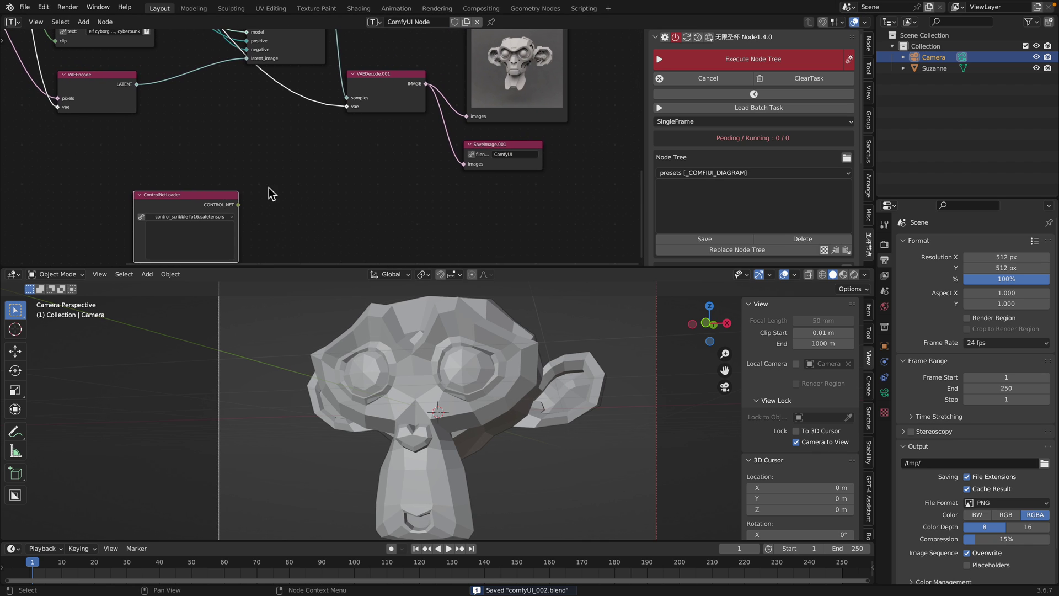
Orbit the camera to show the head's other side, and execute the node tree to regenerate the Preview.001 image.
{"action": "left_click_drag", "start_coordinate": [321, 268], "coordinate": [319, 277]}
{"action": "middle_click_drag", "start_coordinate": [415, 361], "coordinate": [455, 376]}
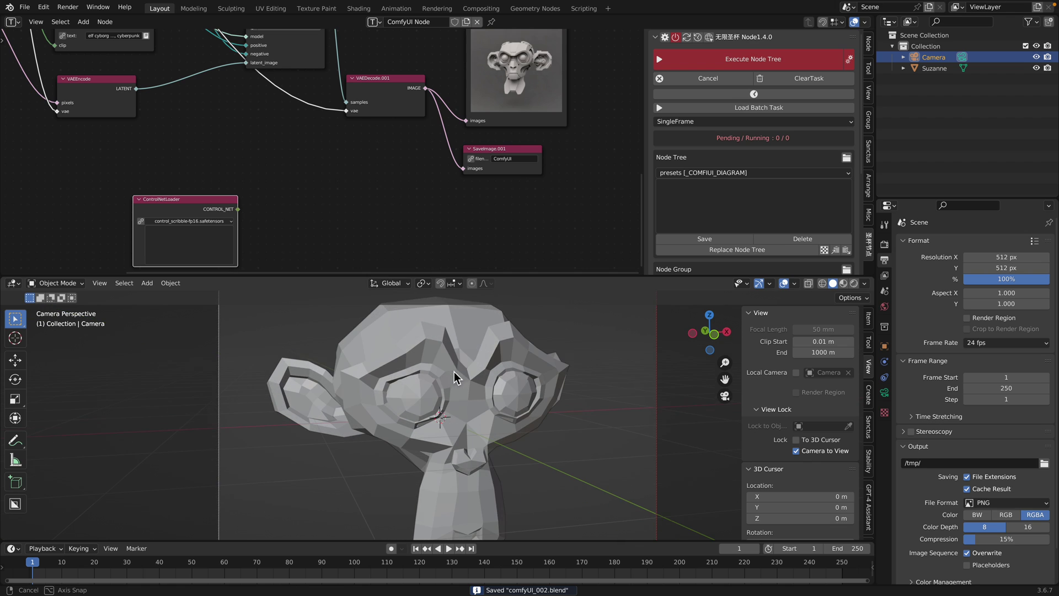
{"action": "scroll", "coordinate": [317, 118], "scroll_direction": "down", "scroll_amount": 1}
{"action": "middle_click_drag", "start_coordinate": [246, 102], "coordinate": [301, 186]}
{"action": "middle_click_drag", "start_coordinate": [325, 145], "coordinate": [313, 176]}
{"action": "left_click", "coordinate": [697, 62]}
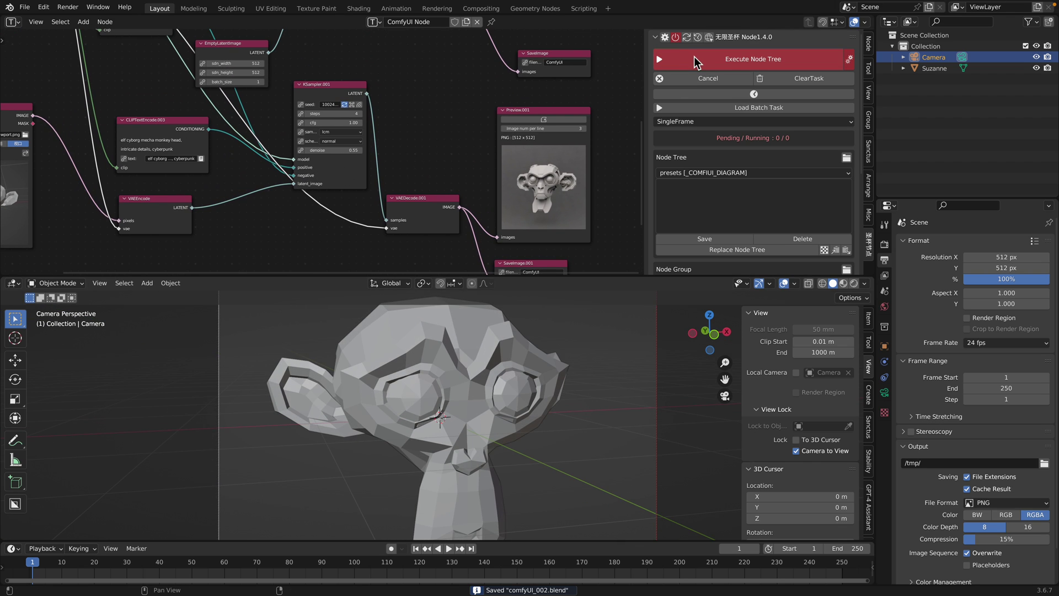
{"action": "scroll", "coordinate": [491, 129], "scroll_direction": "down", "scroll_amount": 3}
{"action": "mouse_move", "coordinate": [392, 122]}
{"action": "middle_mouse_down"}
{"action": "mouse_move", "coordinate": [437, 124]}
{"action": "mouse_move", "coordinate": [386, 118]}
{"action": "middle_mouse_up"}
{"action": "scroll", "coordinate": [421, 121], "scroll_direction": "down", "scroll_amount": 1}
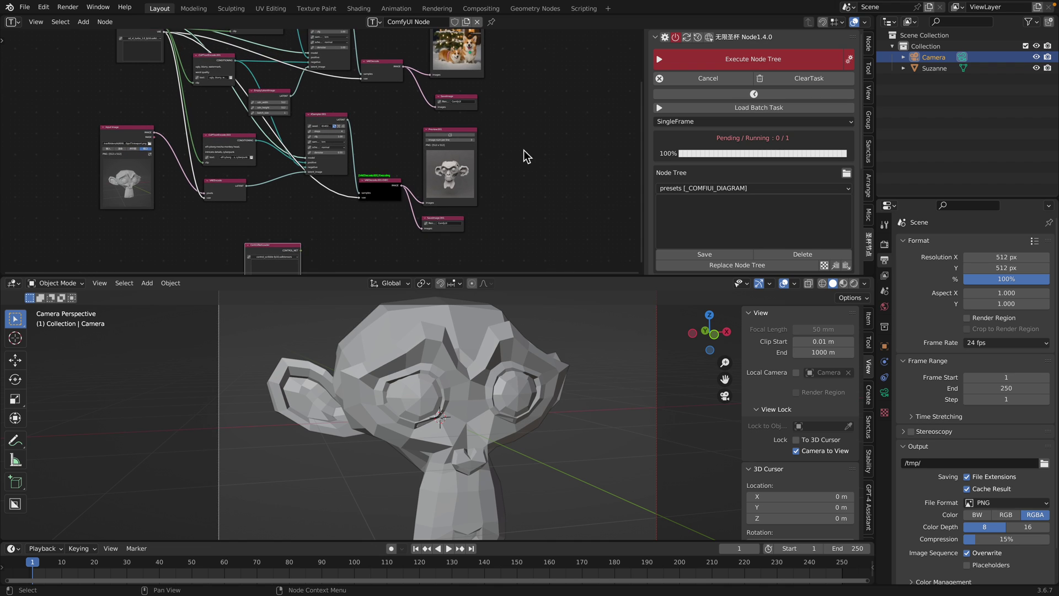
{"action": "middle_click_drag", "start_coordinate": [544, 165], "coordinate": [534, 98], "text": "ctrl"}
Enlarge the 3D viewport, move the monkey head up within a wider camera framing, and save the file.
{"action": "middle_click_drag", "start_coordinate": [535, 385], "coordinate": [555, 318]}
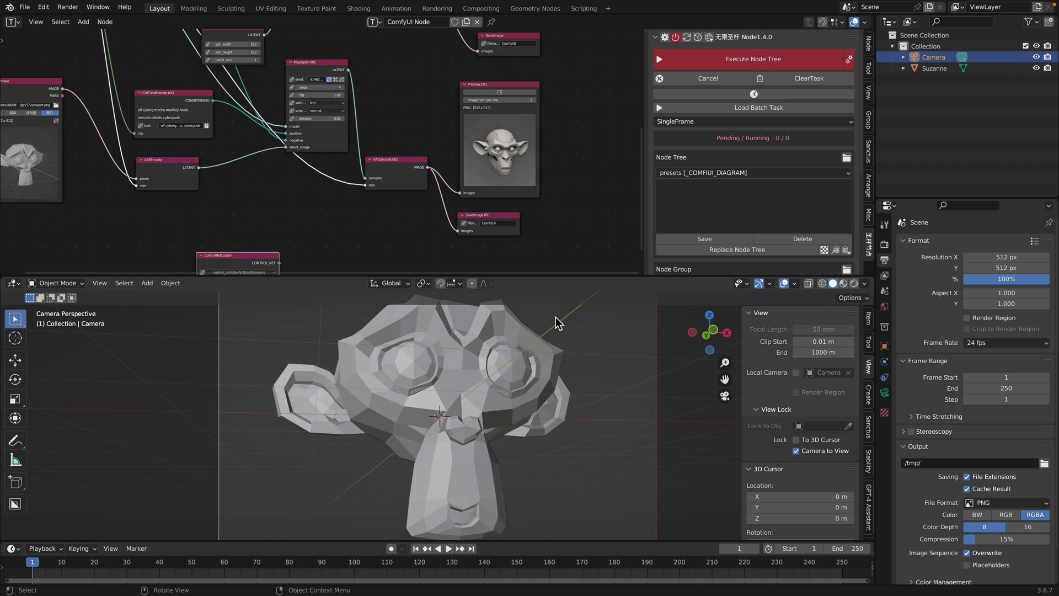
{"action": "left_click_drag", "start_coordinate": [561, 277], "coordinate": [560, 209]}
{"action": "key", "text": "g"}
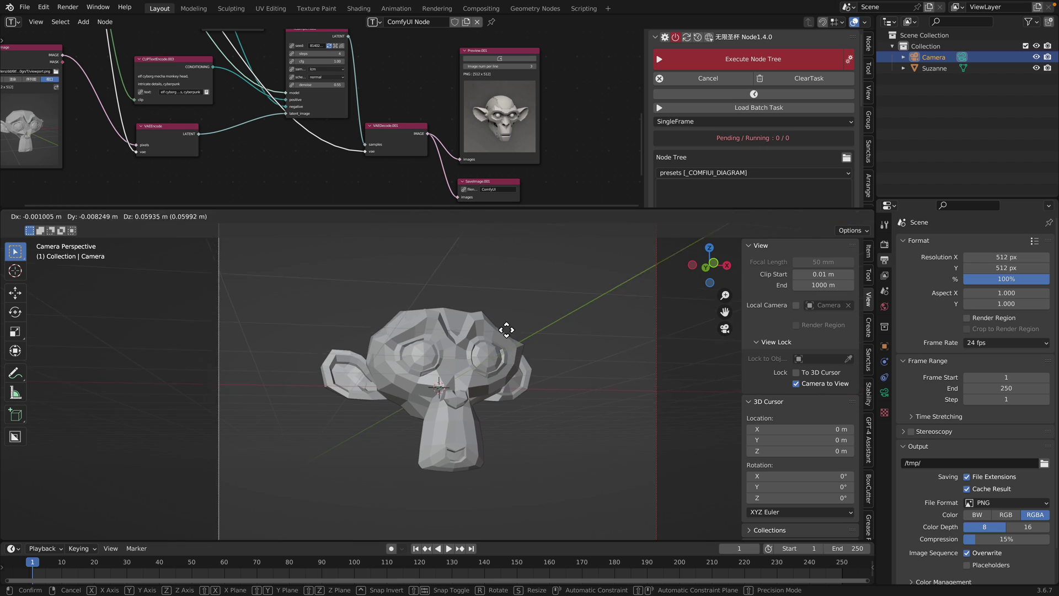
{"action": "right_click", "coordinate": [496, 398]}
{"action": "left_click", "coordinate": [472, 346]}
{"action": "key", "text": "g"}
{"action": "left_click", "coordinate": [473, 287]}
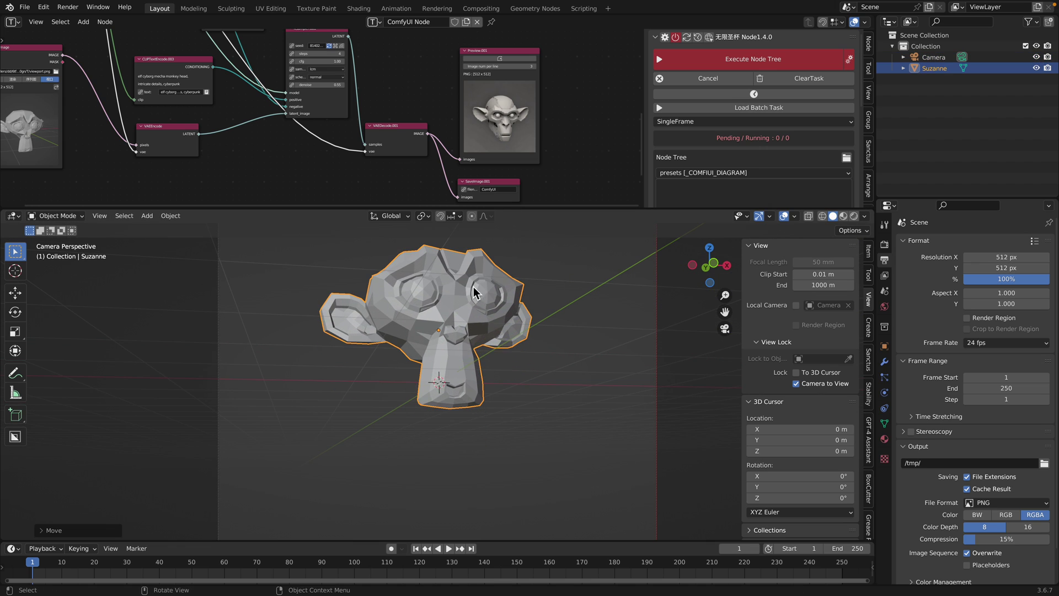
{"action": "middle_click_drag", "start_coordinate": [510, 339], "coordinate": [463, 392]}
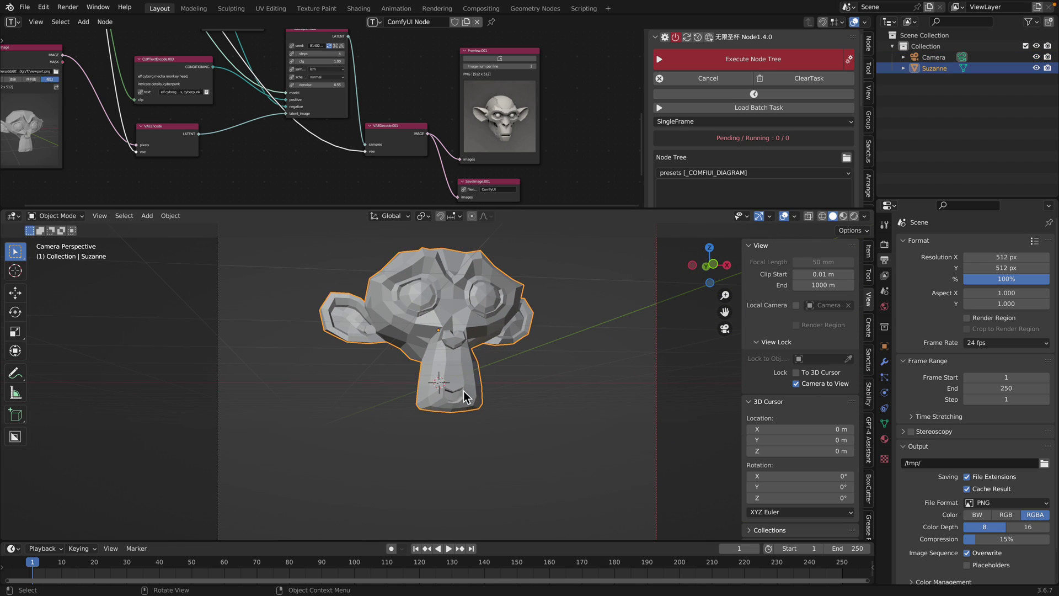
{"action": "key", "text": "ctrl+s"}
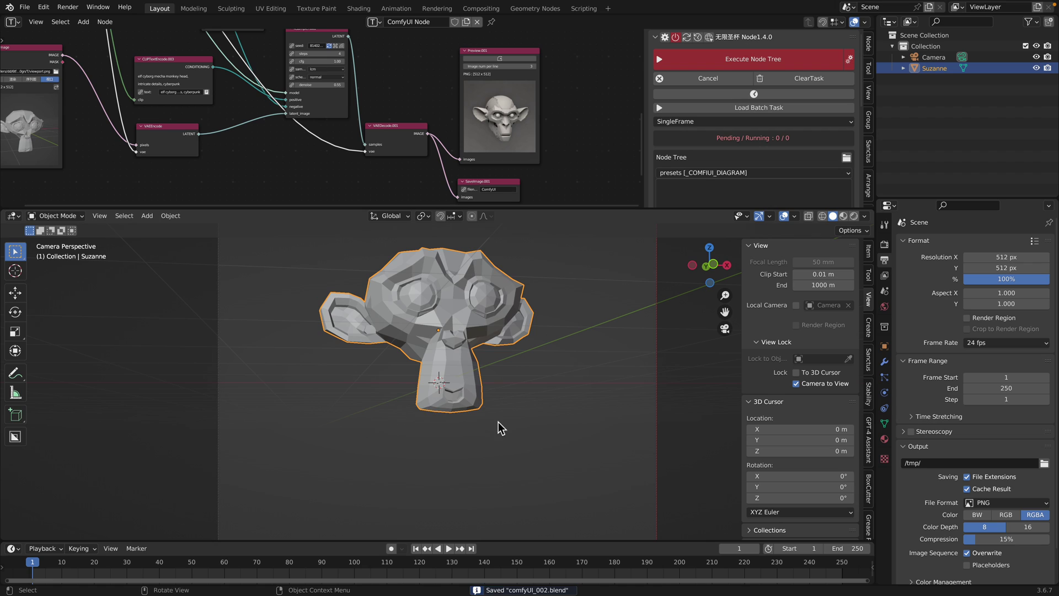
Add a blank Grease Pencil object and switch it to Draw Mode.
{"action": "key", "text": "shift+a"}
{"action": "mouse_move", "coordinate": [488, 442]}
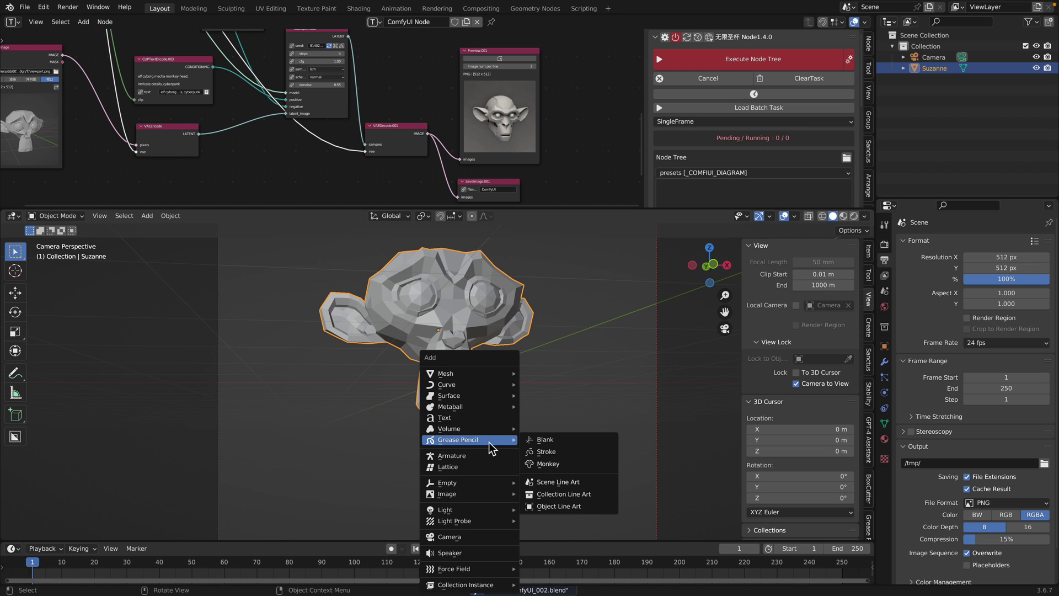
{"action": "left_click", "coordinate": [560, 439]}
{"action": "left_click", "coordinate": [56, 216]}
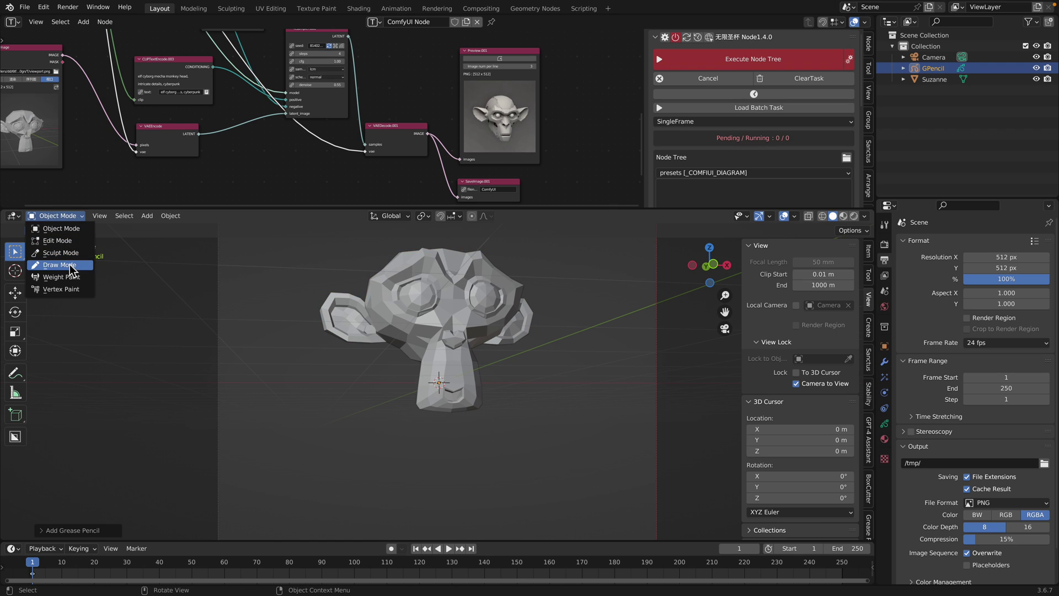
{"action": "left_click", "coordinate": [58, 267]}
Sketch a stick-figure torso below the monkey head, with one arm raised and the other lowered, both with round joints.
{"action": "right_click", "coordinate": [433, 407]}
{"action": "left_click_drag", "start_coordinate": [433, 407], "coordinate": [499, 421]}
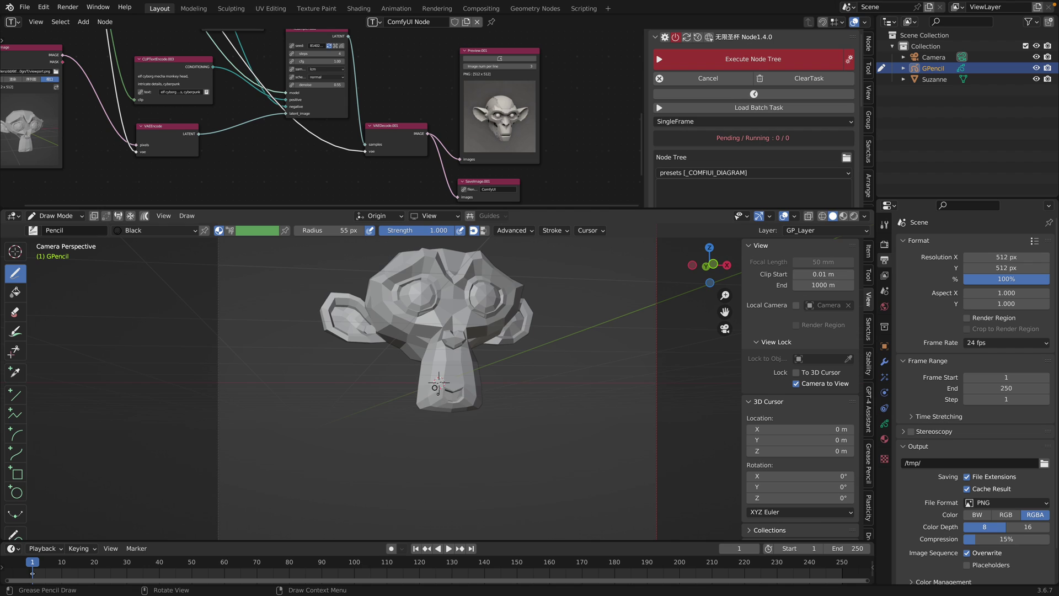
{"action": "mouse_move", "coordinate": [420, 398]}
{"action": "left_mouse_down"}
{"action": "mouse_move", "coordinate": [374, 419]}
{"action": "mouse_move", "coordinate": [420, 486]}
{"action": "left_mouse_up"}
{"action": "left_click_drag", "start_coordinate": [522, 423], "coordinate": [442, 507]}
{"action": "mouse_move", "coordinate": [397, 462]}
{"action": "left_mouse_down"}
{"action": "mouse_move", "coordinate": [460, 456]}
{"action": "mouse_move", "coordinate": [478, 469]}
{"action": "left_mouse_up"}
{"action": "mouse_move", "coordinate": [509, 428]}
{"action": "left_mouse_down"}
{"action": "mouse_move", "coordinate": [528, 438]}
{"action": "mouse_move", "coordinate": [537, 470]}
{"action": "left_mouse_up"}
{"action": "mouse_move", "coordinate": [525, 422]}
{"action": "left_mouse_down"}
{"action": "mouse_move", "coordinate": [552, 467]}
{"action": "mouse_move", "coordinate": [536, 495]}
{"action": "left_mouse_up"}
{"action": "left_click_drag", "start_coordinate": [544, 477], "coordinate": [537, 507]}
{"action": "mouse_move", "coordinate": [303, 365]}
{"action": "left_mouse_down"}
{"action": "mouse_move", "coordinate": [367, 414]}
{"action": "mouse_move", "coordinate": [287, 359]}
{"action": "mouse_move", "coordinate": [300, 359]}
{"action": "left_mouse_up"}
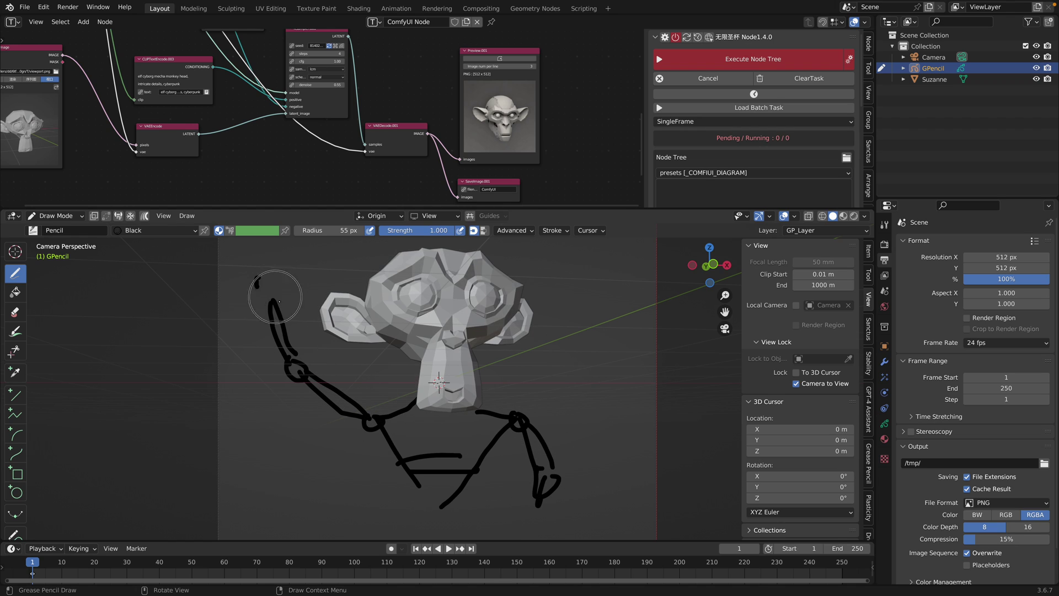
{"action": "left_click_drag", "start_coordinate": [275, 296], "coordinate": [273, 301]}
Reframe the camera to make room below the torso, and sketch two legs with feet for the figure.
{"action": "middle_click_drag", "start_coordinate": [273, 300], "coordinate": [412, 431]}
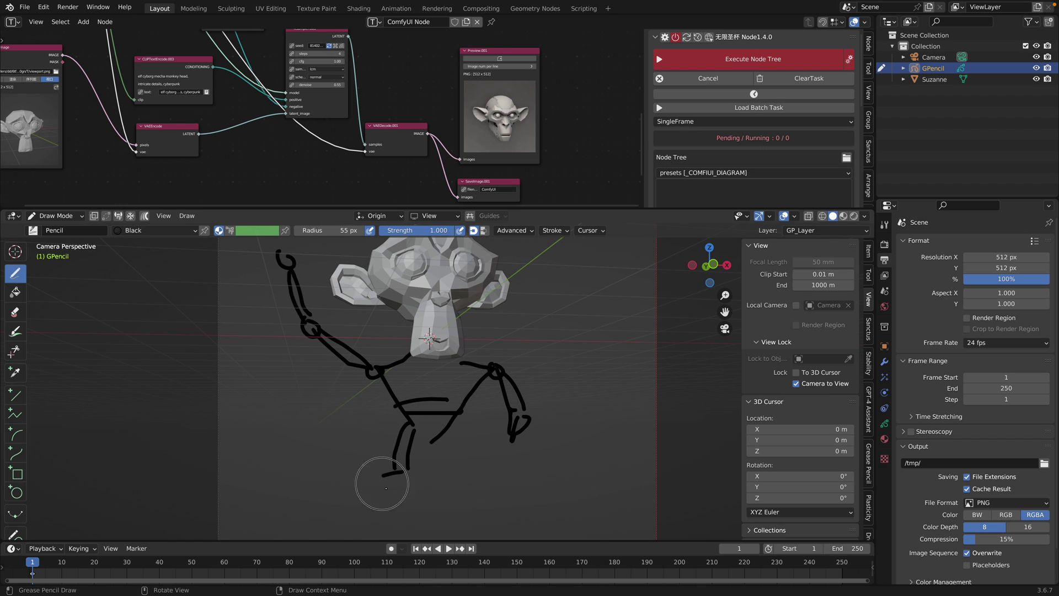
{"action": "left_click_drag", "start_coordinate": [407, 472], "coordinate": [411, 475]}
{"action": "left_click_drag", "start_coordinate": [435, 425], "coordinate": [463, 472]}
{"action": "left_click_drag", "start_coordinate": [444, 437], "coordinate": [478, 484]}
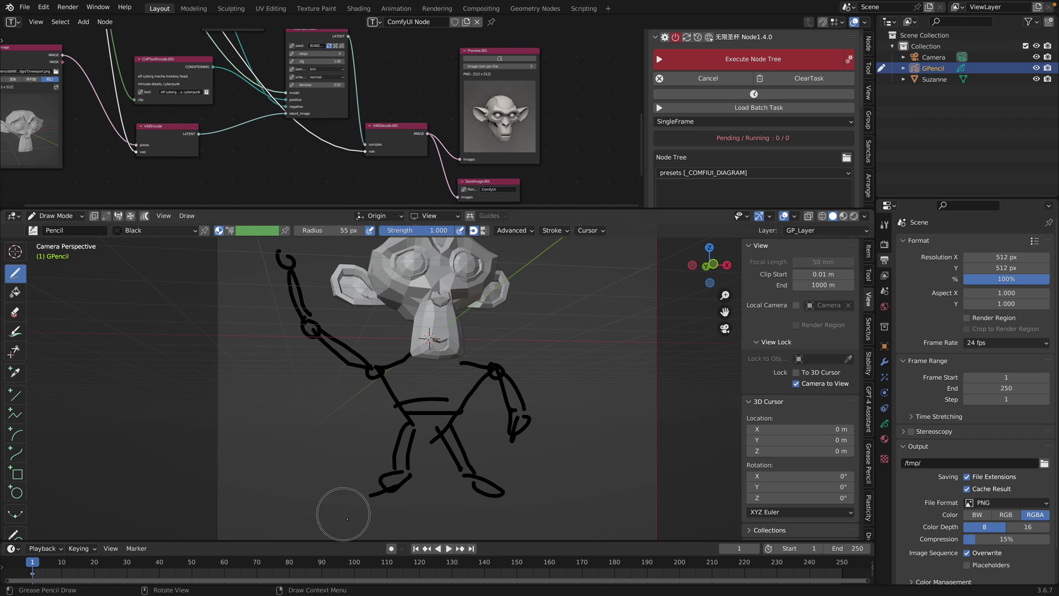
Draw the figure's two feet and reframe the camera so the whole body fits in the picture.
{"action": "left_click_drag", "start_coordinate": [347, 519], "coordinate": [373, 513]}
{"action": "left_click_drag", "start_coordinate": [499, 486], "coordinate": [501, 492]}
{"action": "mouse_move", "coordinate": [488, 364]}
{"action": "middle_mouse_down", "text": "shift"}
{"action": "mouse_move", "coordinate": [494, 416]}
{"action": "mouse_move", "coordinate": [481, 411]}
{"action": "middle_mouse_up", "text": "shift"}
Hide the viewport gizmos and overlays, and save the file.
{"action": "left_click", "coordinate": [759, 215]}
{"action": "left_click", "coordinate": [783, 216]}
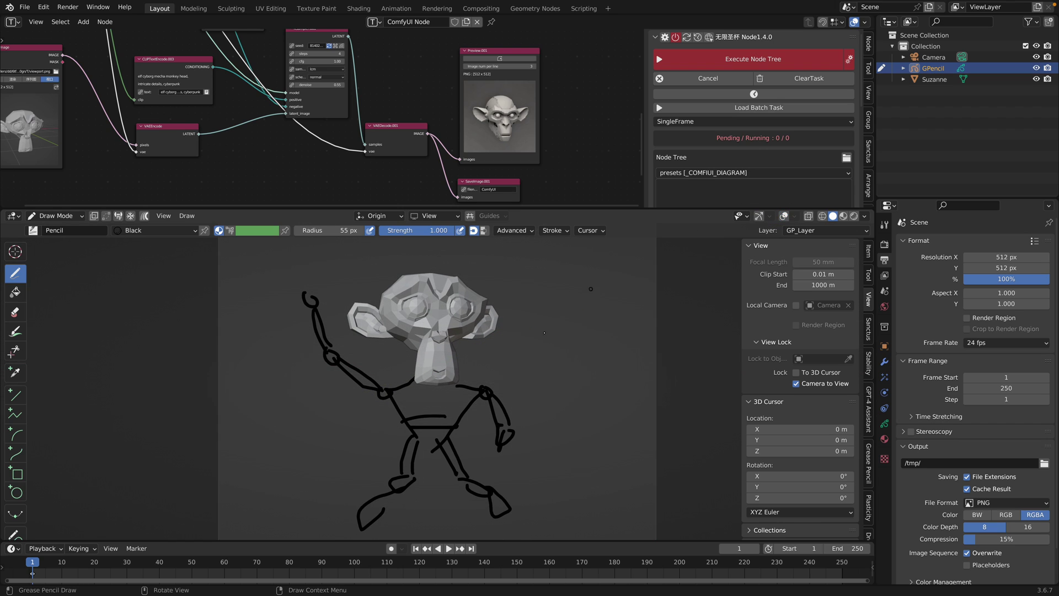
{"action": "key", "text": "ctrl+s"}
Execute the node tree and compare the generated preview with the captured viewport picture in the Input Image node.
{"action": "key", "text": "ctrl+Return"}
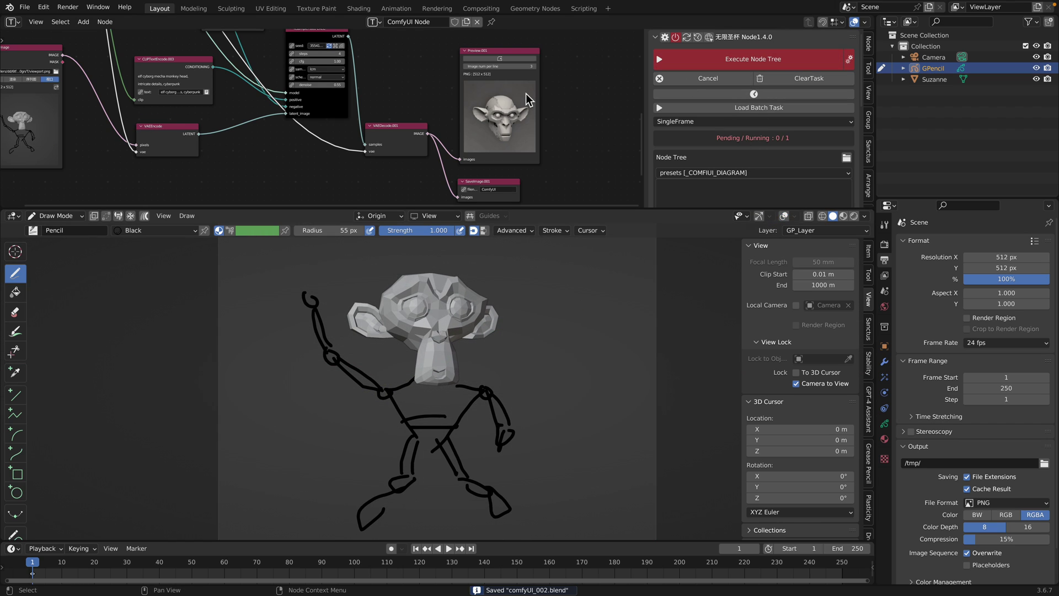
{"action": "scroll", "coordinate": [551, 132], "scroll_direction": "up", "scroll_amount": 3}
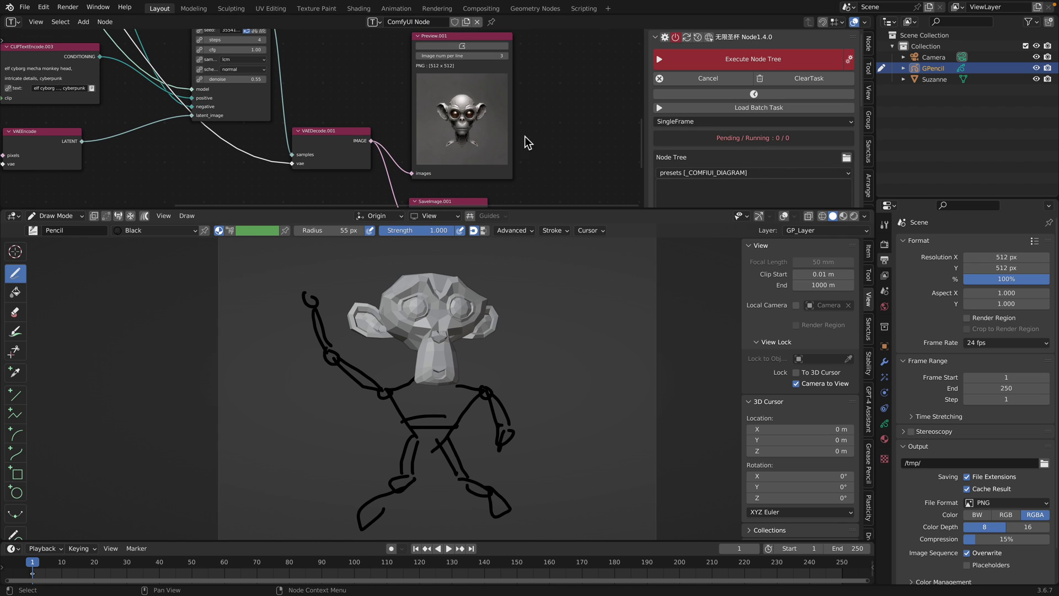
{"action": "left_click_drag", "start_coordinate": [531, 207], "coordinate": [531, 278]}
{"action": "scroll", "coordinate": [278, 144], "scroll_direction": "up", "scroll_amount": 2}
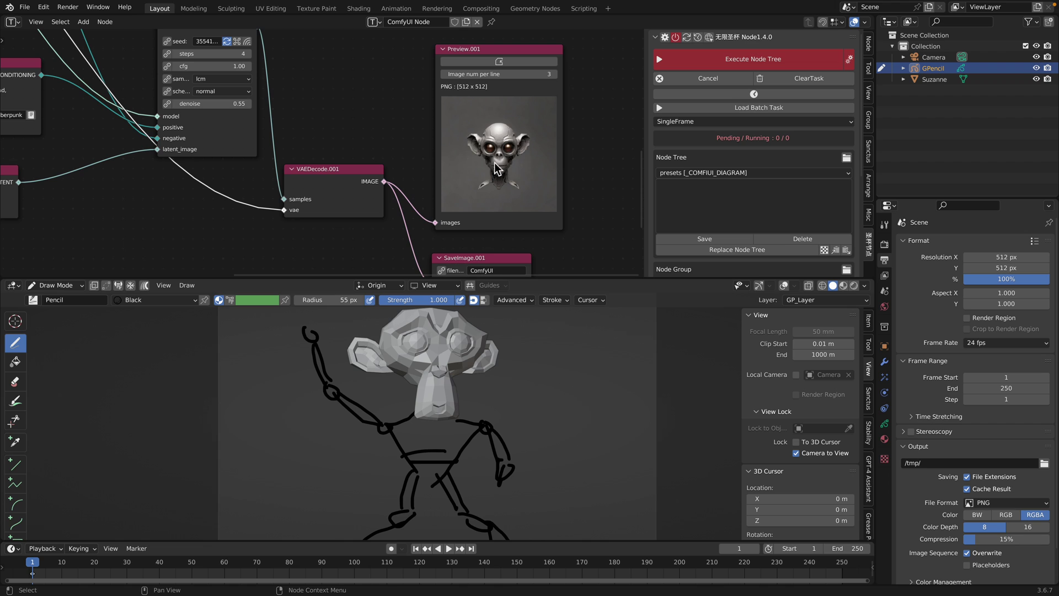
{"action": "scroll", "coordinate": [281, 154], "scroll_direction": "left", "scroll_amount": 10}
{"action": "scroll", "coordinate": [291, 172], "scroll_direction": "up", "scroll_amount": 2}
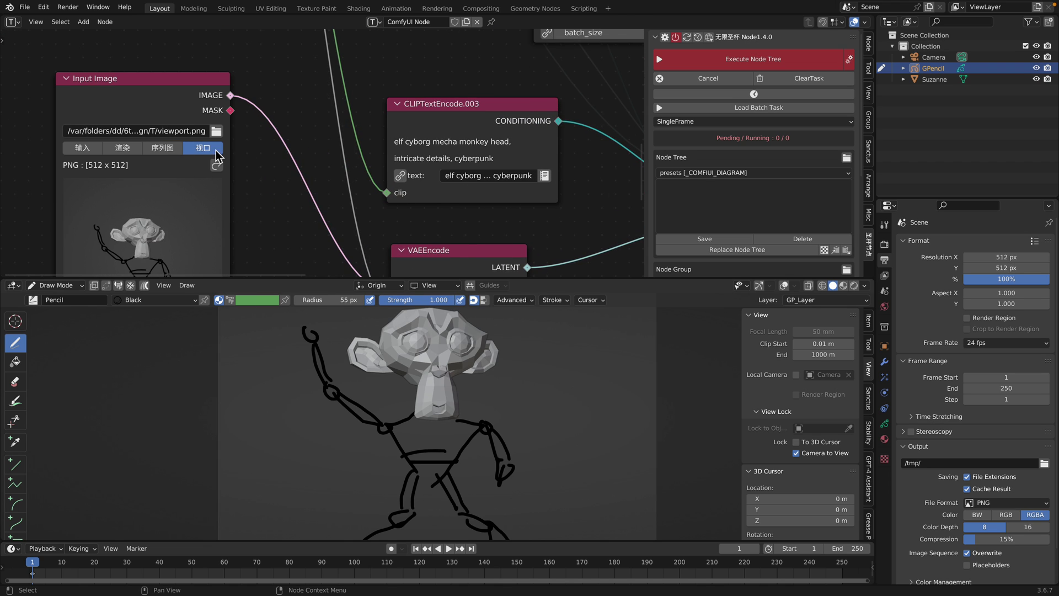
Replace the CLIPTextEncode.003 prompt with "cyborg mecha monkey robot waving its hand" and save the file.
{"action": "middle_click_drag", "start_coordinate": [303, 158], "coordinate": [207, 62]}
{"action": "middle_click_drag", "start_coordinate": [322, 147], "coordinate": [255, 253]}
{"action": "left_click", "coordinate": [320, 189]}
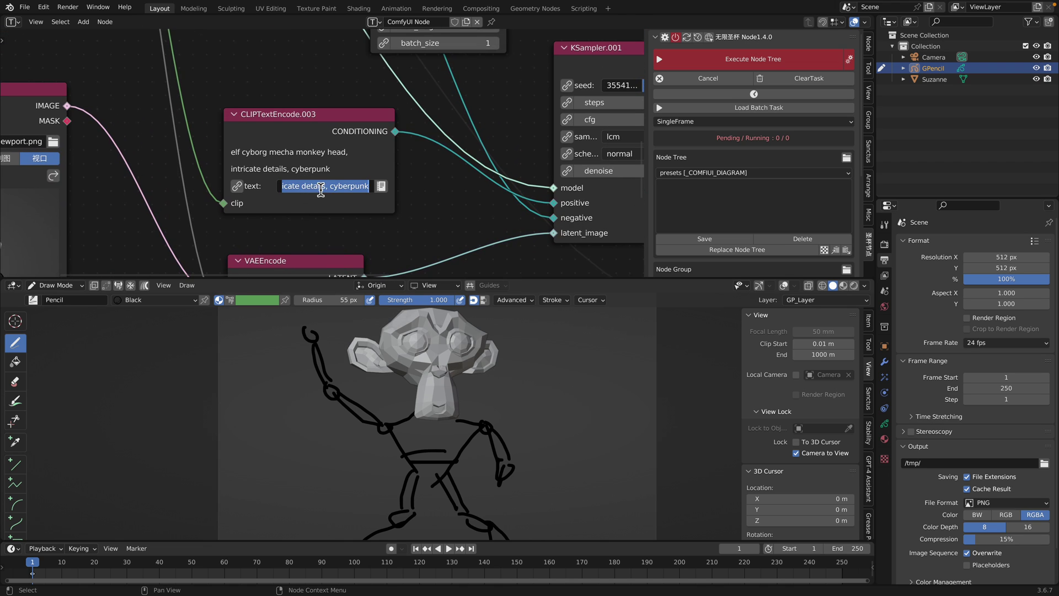
{"action": "left_click", "coordinate": [320, 189]}
{"action": "key", "text": "ctrl+a"}
{"action": "type", "text": "c"}
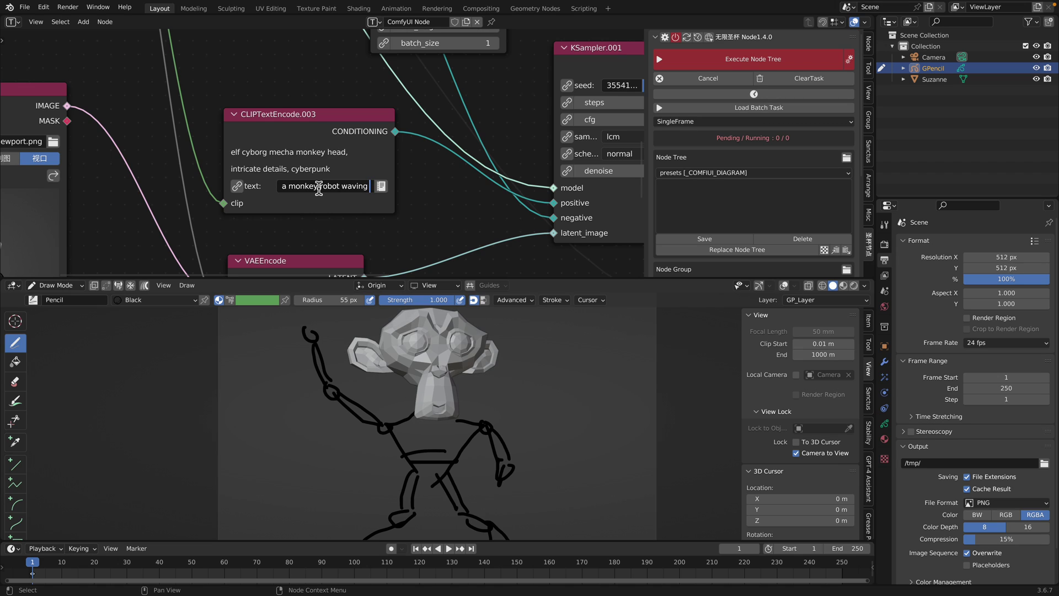
{"action": "type", "text": "and"}
{"action": "key", "text": "Return"}
{"action": "key", "text": "ctrl+s"}
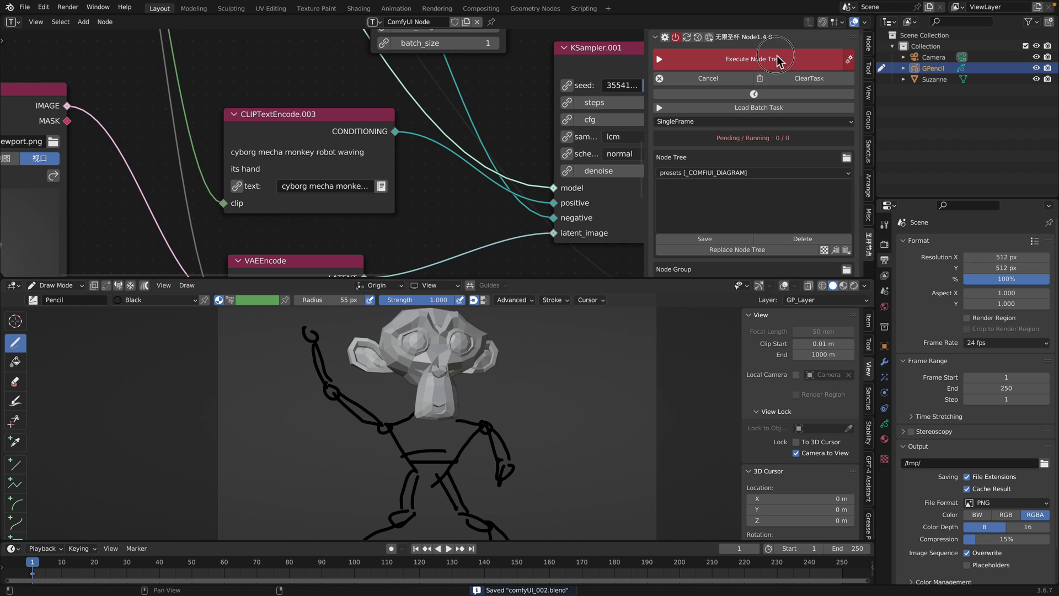
Generate an image from the new prompt and check it in the Preview.001 node.
{"action": "scroll", "coordinate": [480, 156], "scroll_direction": "down", "scroll_amount": 2}
{"action": "middle_click_drag", "start_coordinate": [423, 117], "coordinate": [323, 51]}
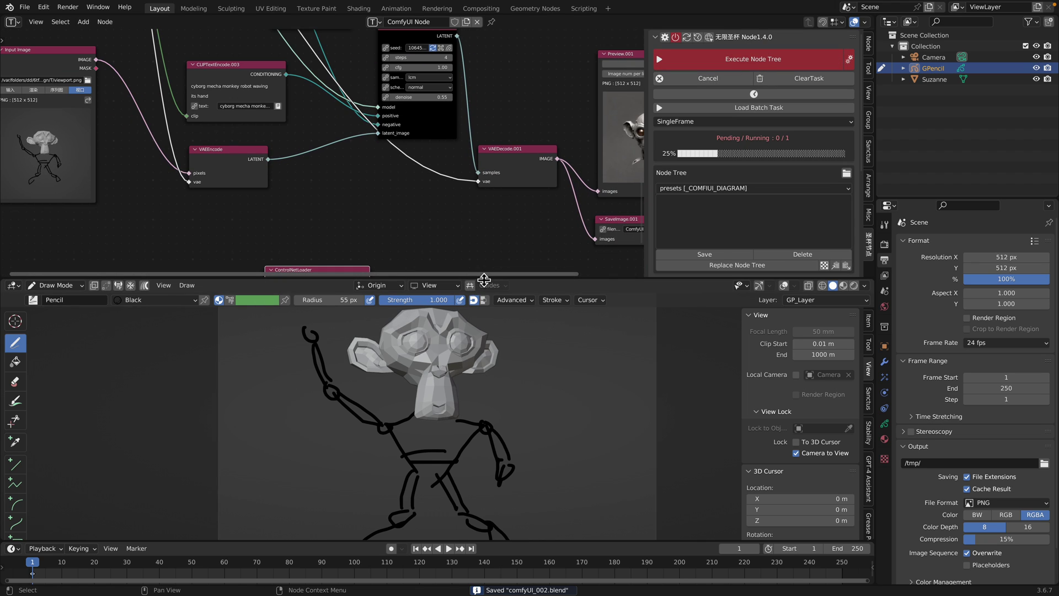
{"action": "left_click_drag", "start_coordinate": [481, 279], "coordinate": [480, 217]}
{"action": "middle_click_drag", "start_coordinate": [521, 160], "coordinate": [409, 151]}
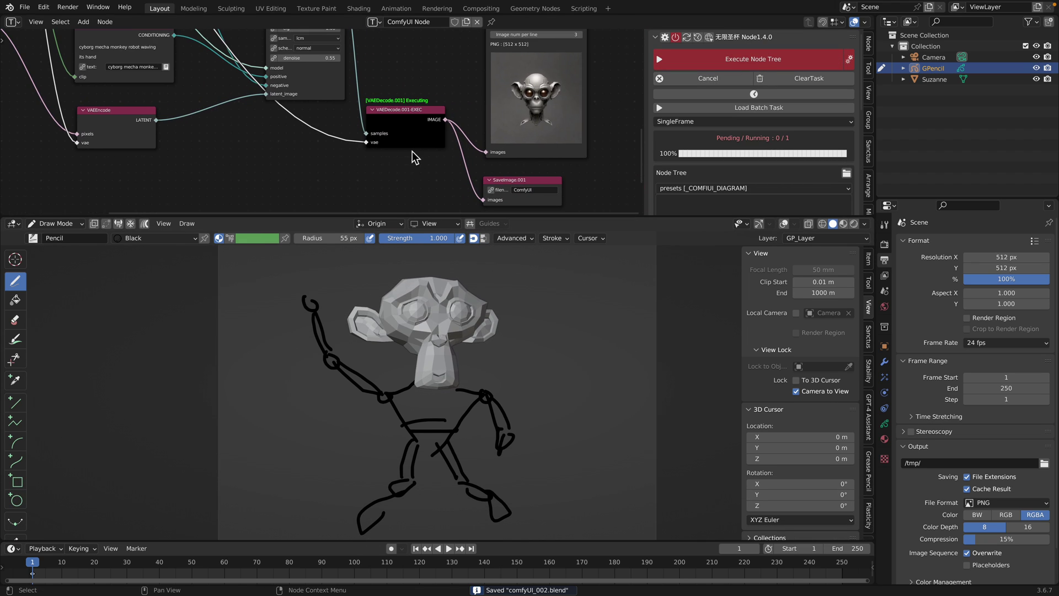
{"action": "scroll", "coordinate": [538, 124], "scroll_direction": "up", "scroll_amount": 1}
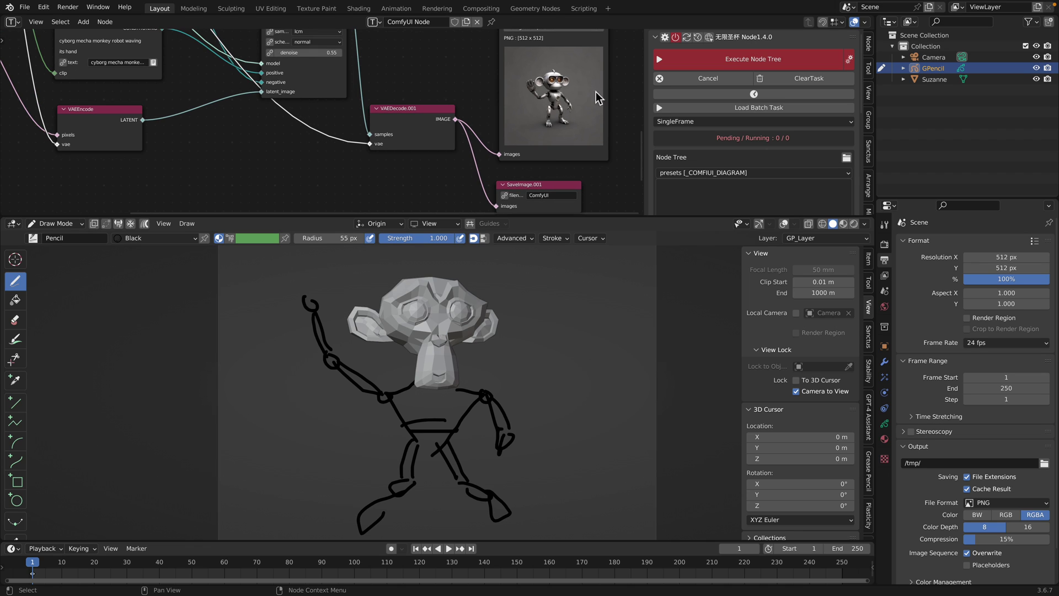
Orbit the camera slightly around the figure, give the node editor a bit more height, and save the file.
{"action": "middle_click_drag", "start_coordinate": [550, 334], "coordinate": [539, 334]}
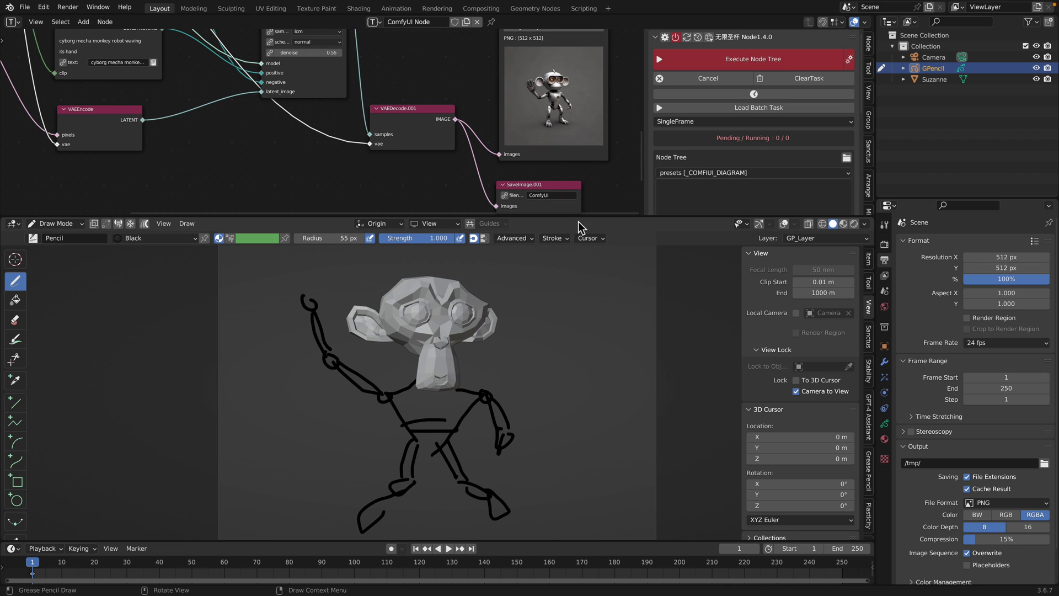
{"action": "mouse_move", "coordinate": [578, 221]}
{"action": "left_mouse_down"}
{"action": "mouse_move", "coordinate": [574, 164]}
{"action": "mouse_move", "coordinate": [583, 231]}
{"action": "left_mouse_up"}
{"action": "scroll", "coordinate": [251, 119], "scroll_direction": "down", "scroll_amount": 1}
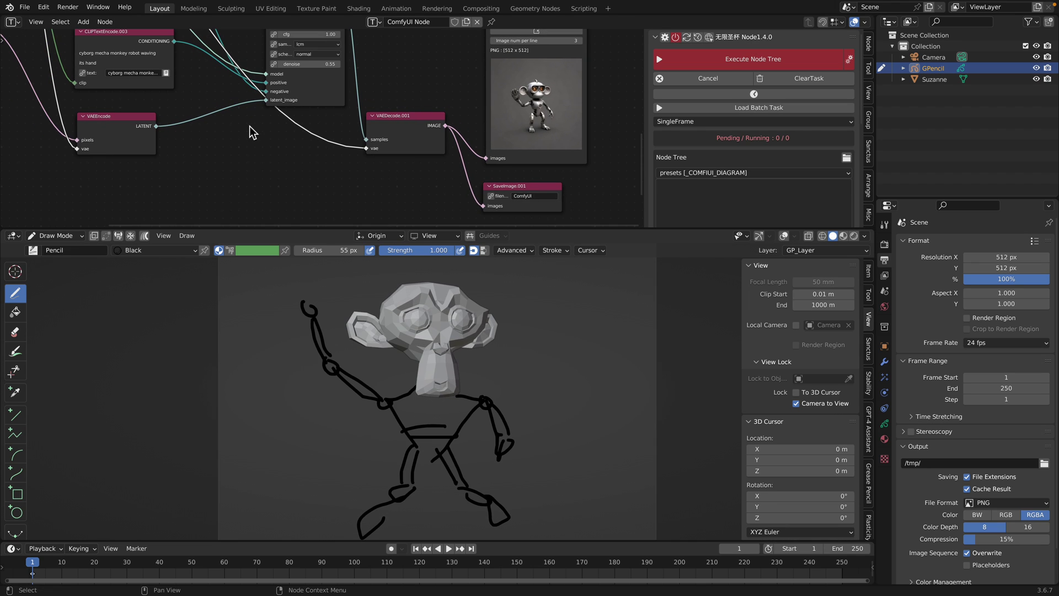
{"action": "middle_click_drag", "start_coordinate": [457, 318], "coordinate": [503, 334]}
{"action": "key", "text": "ctrl+s"}
Switch to Object Mode and turn the monkey head sideways with a free trackball rotation.
{"action": "left_click", "coordinate": [55, 236]}
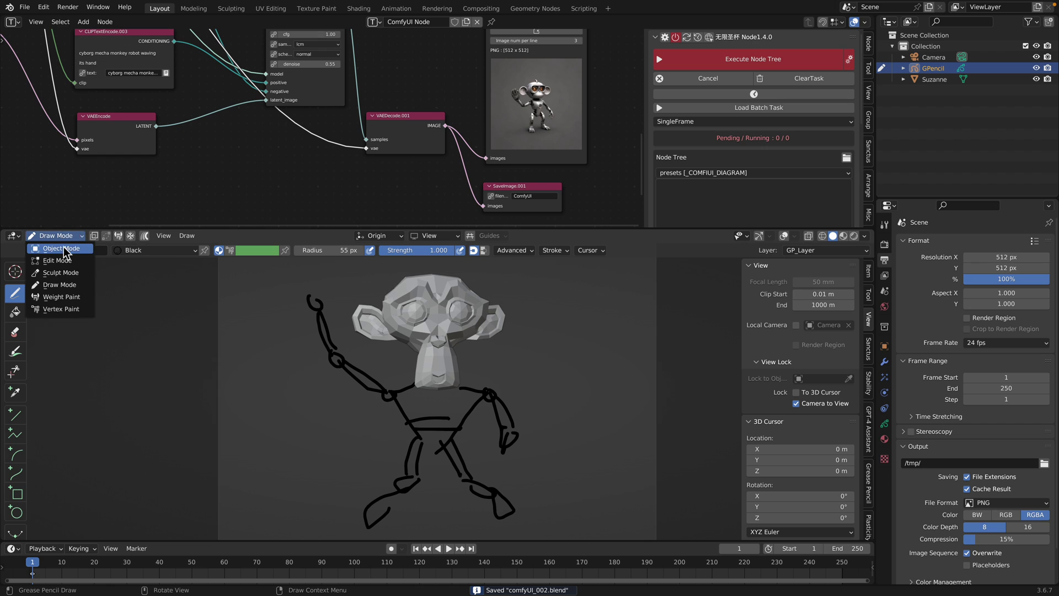
{"action": "left_click", "coordinate": [58, 249]}
{"action": "left_click", "coordinate": [429, 319]}
{"action": "key", "text": "r"}
{"action": "key", "text": "r"}
{"action": "left_click", "coordinate": [464, 329]}
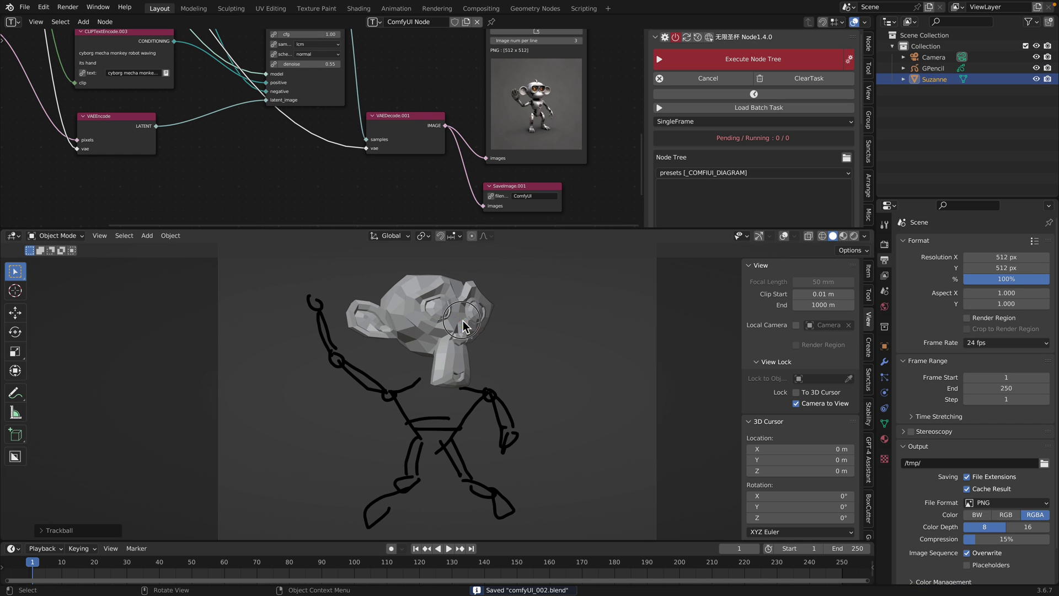
Tilt, turn and lower the monkey head so it sits on the Grease Pencil shoulders, and save the file.
{"action": "key", "text": "r"}
{"action": "left_click", "coordinate": [506, 329]}
{"action": "key", "text": "g"}
{"action": "left_click", "coordinate": [506, 351]}
{"action": "key", "text": "r"}
{"action": "left_click", "coordinate": [503, 319]}
{"action": "key", "text": "g"}
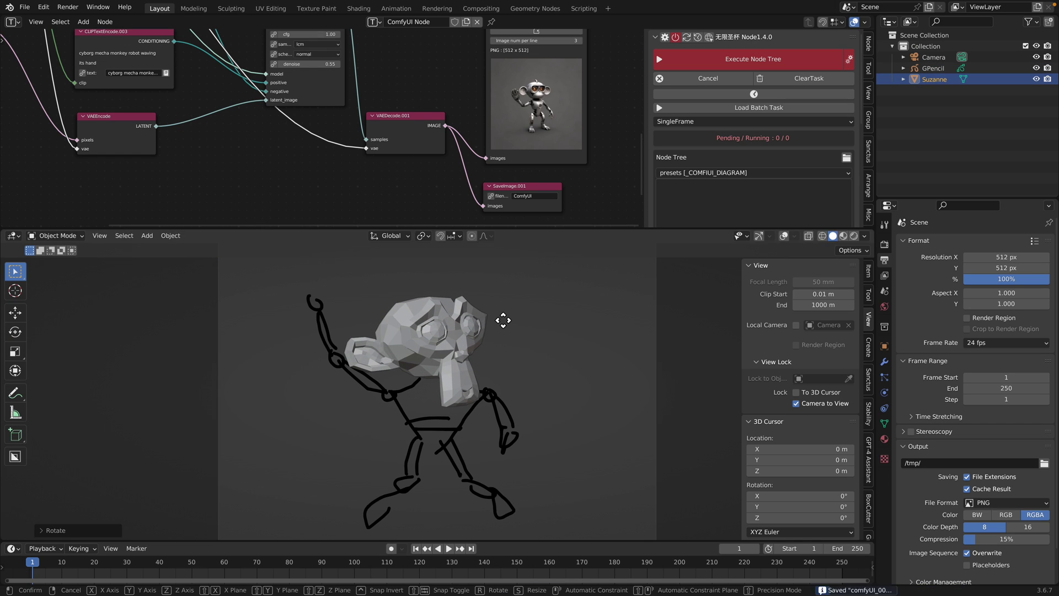
{"action": "left_click", "coordinate": [506, 325]}
{"action": "key", "text": "r"}
{"action": "key", "text": "r"}
{"action": "left_click", "coordinate": [497, 322]}
{"action": "key", "text": "g"}
{"action": "left_click", "coordinate": [501, 324]}
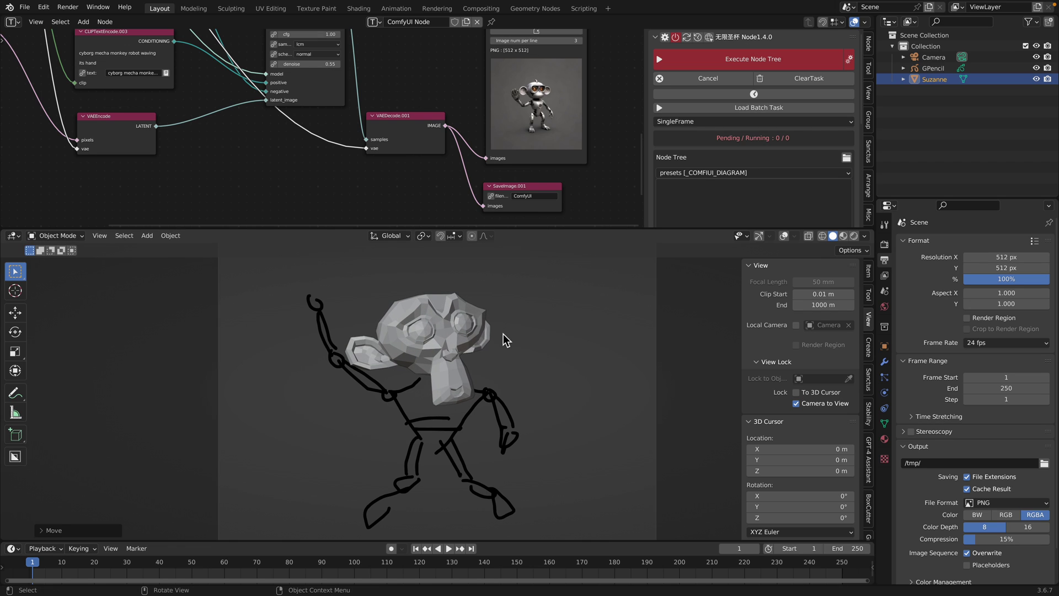
{"action": "key", "text": "ctrl+s"}
Move the camera closer to the figure and execute the node tree.
{"action": "middle_click_drag", "start_coordinate": [241, 131], "coordinate": [176, 149]}
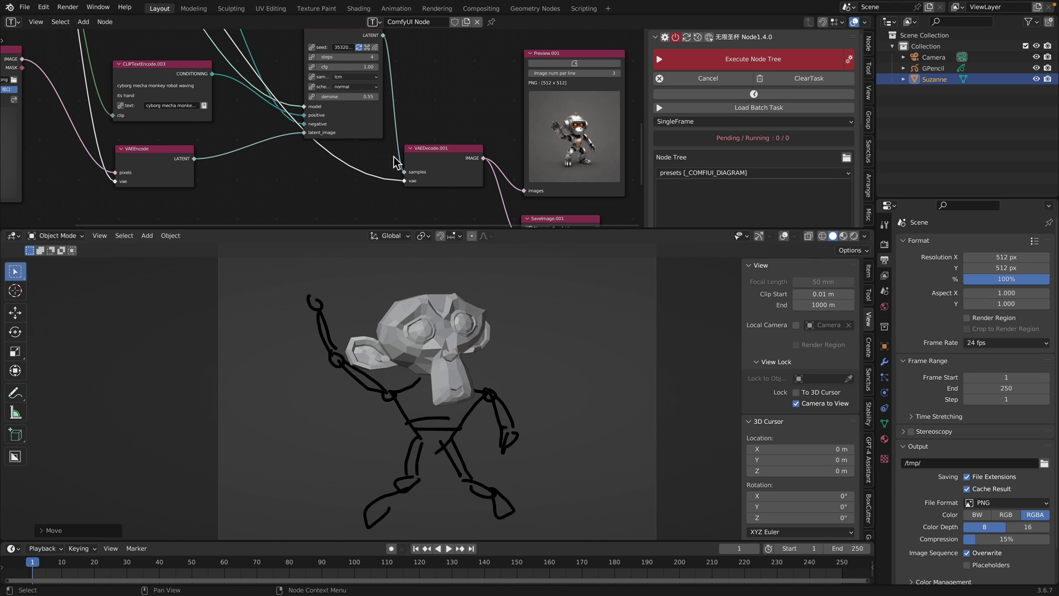
{"action": "scroll", "coordinate": [386, 159], "scroll_direction": "up", "scroll_amount": 1}
{"action": "scroll", "coordinate": [546, 356], "scroll_direction": "up", "scroll_amount": 3}
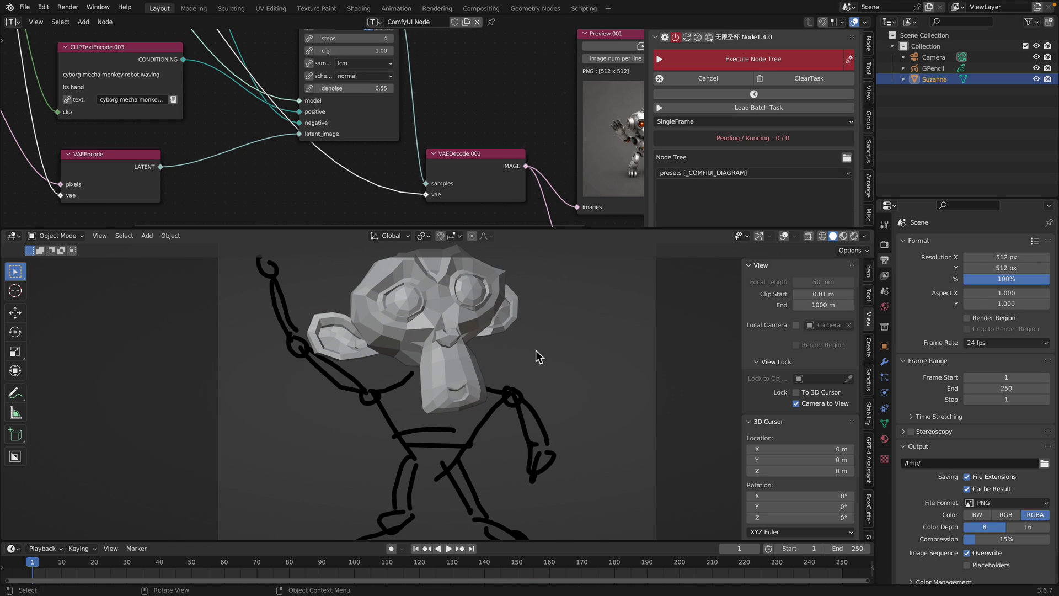
{"action": "scroll", "coordinate": [538, 356], "scroll_direction": "up", "scroll_amount": 1}
{"action": "left_click", "coordinate": [742, 62]}
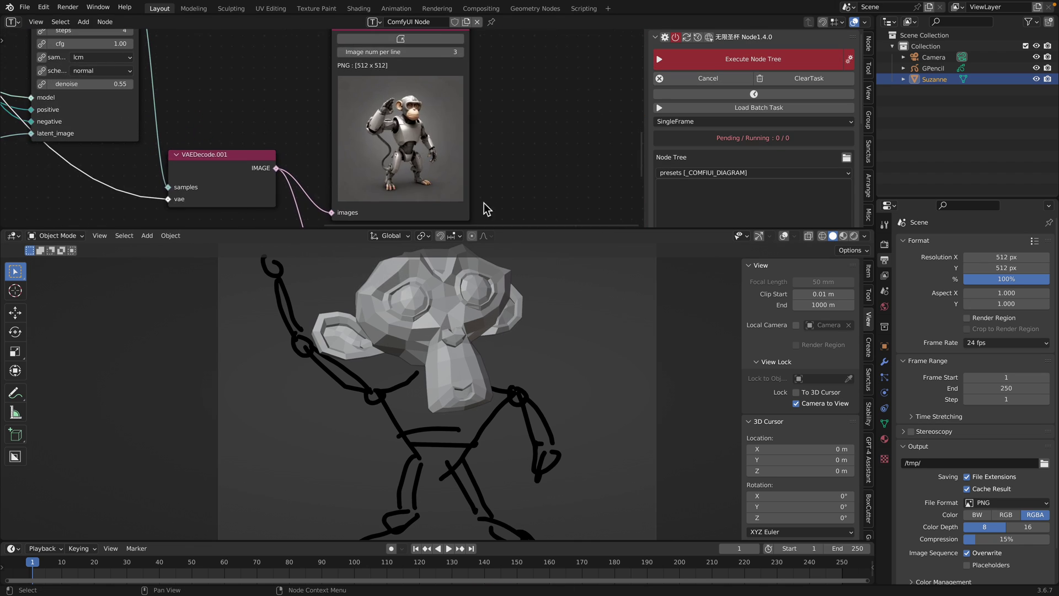
Lower the KSampler.001 denoise to 0.50, check the regenerated preview, and save the file.
{"action": "left_click_drag", "start_coordinate": [519, 227], "coordinate": [557, 188]}
{"action": "scroll", "coordinate": [505, 198], "scroll_direction": "down", "scroll_amount": 3}
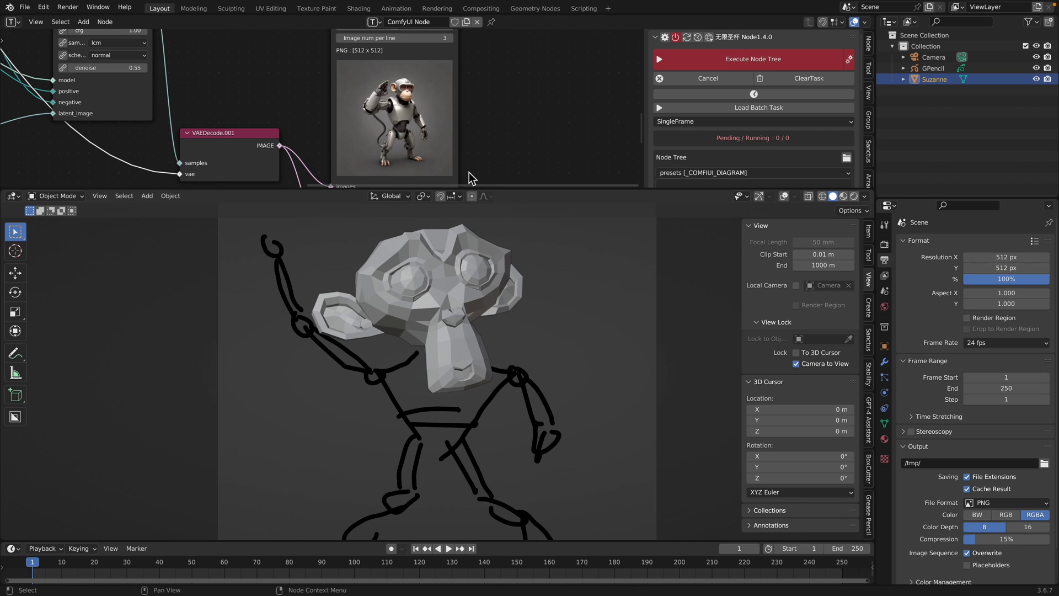
{"action": "scroll", "coordinate": [485, 144], "scroll_direction": "down", "scroll_amount": 3}
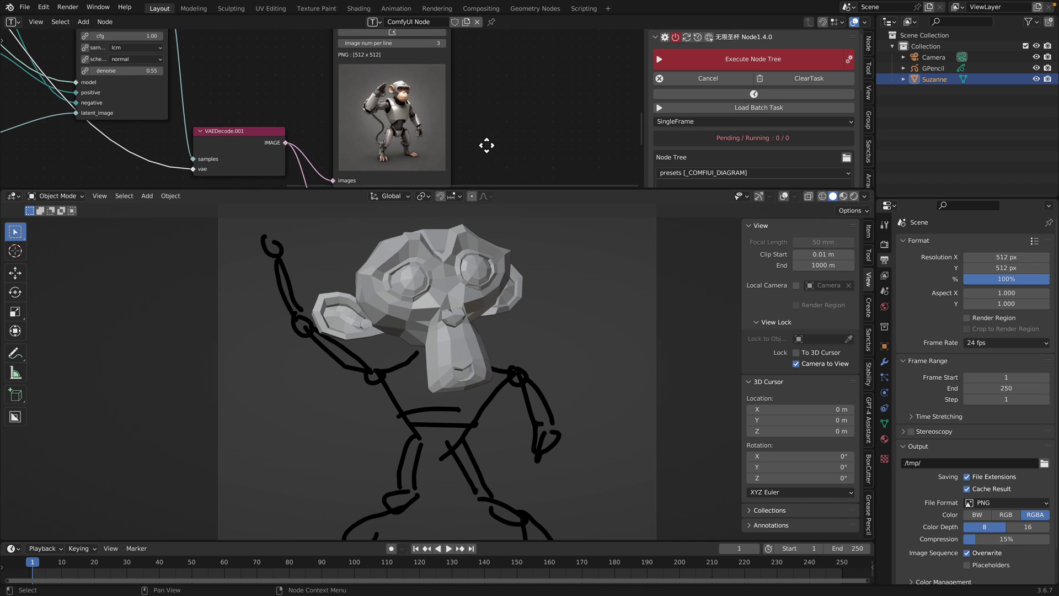
{"action": "middle_click_drag", "start_coordinate": [485, 144], "coordinate": [384, 139]}
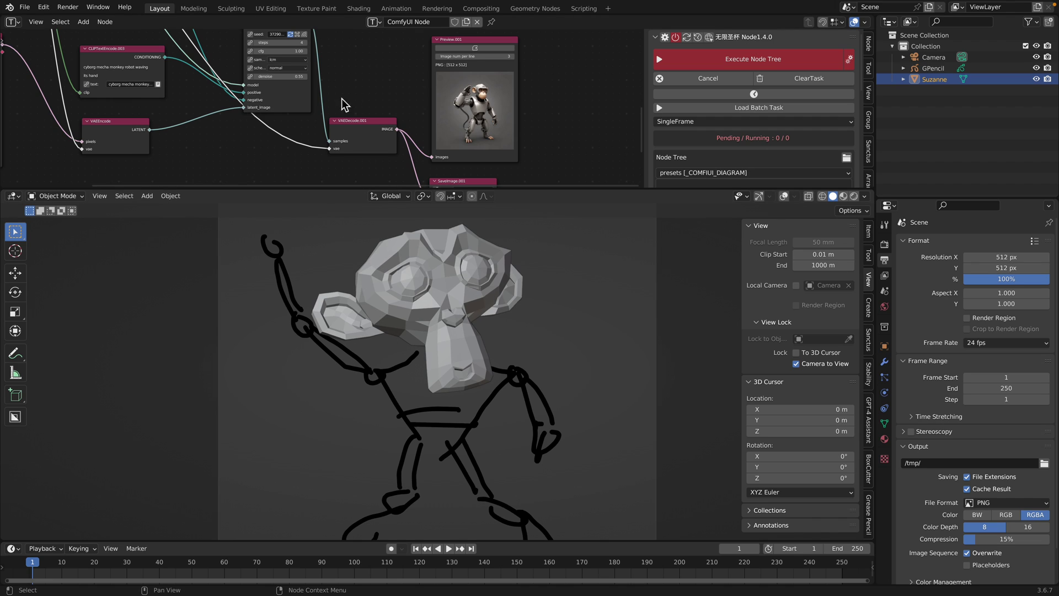
{"action": "scroll", "coordinate": [322, 100], "scroll_direction": "up", "scroll_amount": 5}
{"action": "left_click_drag", "start_coordinate": [281, 63], "coordinate": [271, 63], "text": "shift"}
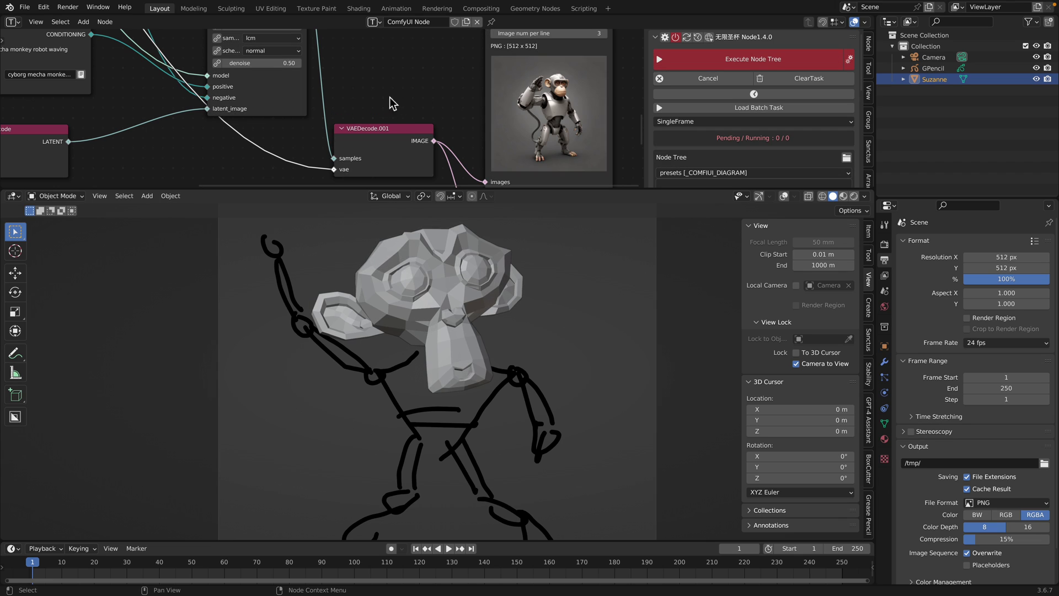
{"action": "middle_click_drag", "start_coordinate": [363, 130], "coordinate": [289, 111]}
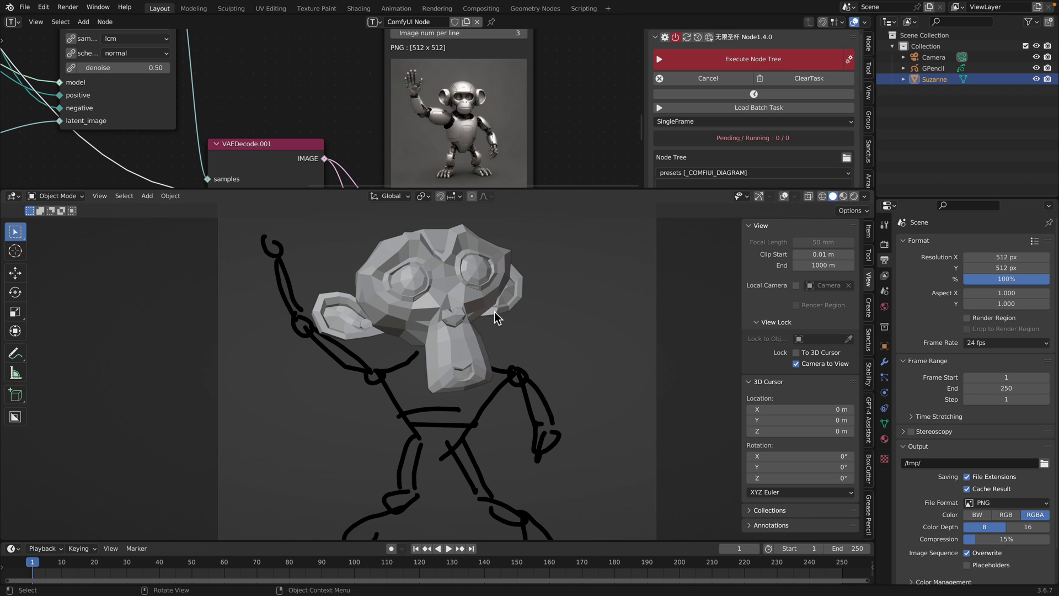
{"action": "key", "text": "ctrl+s"}
Enlarge the node editor and look over the image-to-image branch within the whole node tree.
{"action": "scroll", "coordinate": [328, 117], "scroll_direction": "down", "scroll_amount": 4}
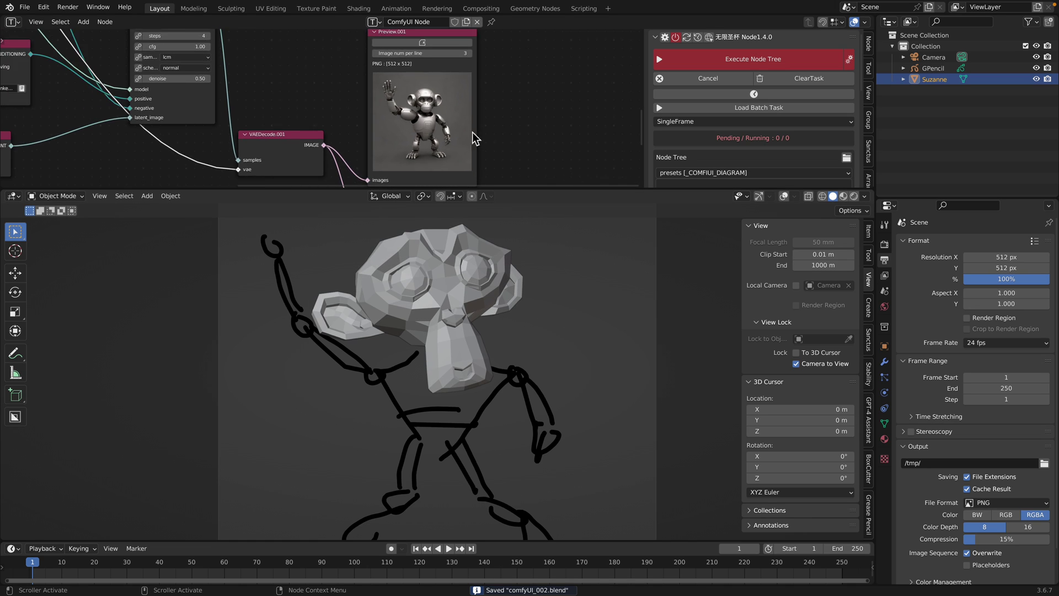
{"action": "scroll", "coordinate": [329, 117], "scroll_direction": "down", "scroll_amount": 3}
{"action": "left_click_drag", "start_coordinate": [501, 189], "coordinate": [501, 231]}
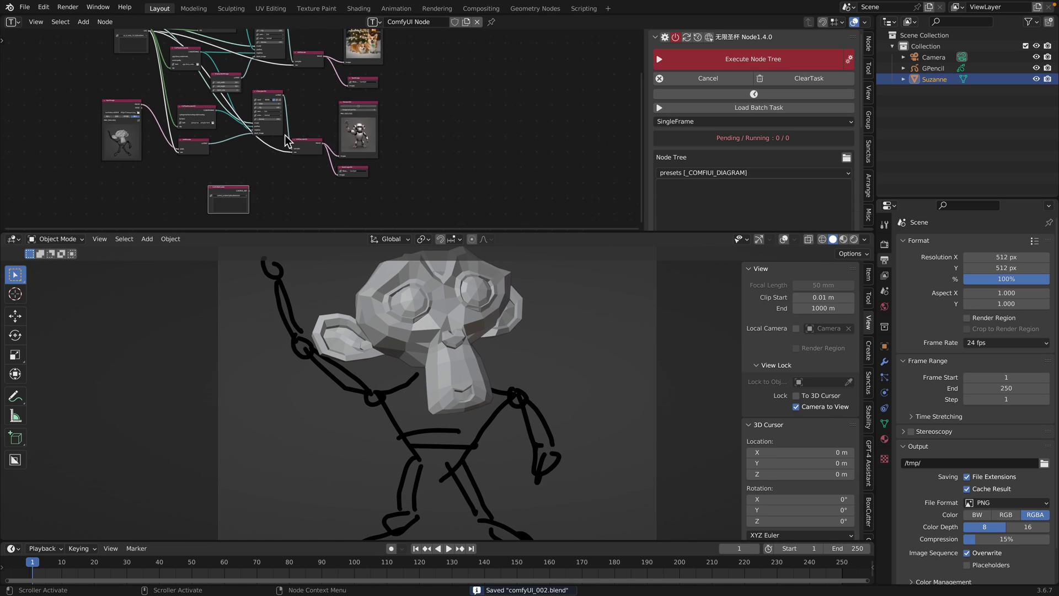
{"action": "middle_click_drag", "start_coordinate": [278, 148], "coordinate": [394, 191]}
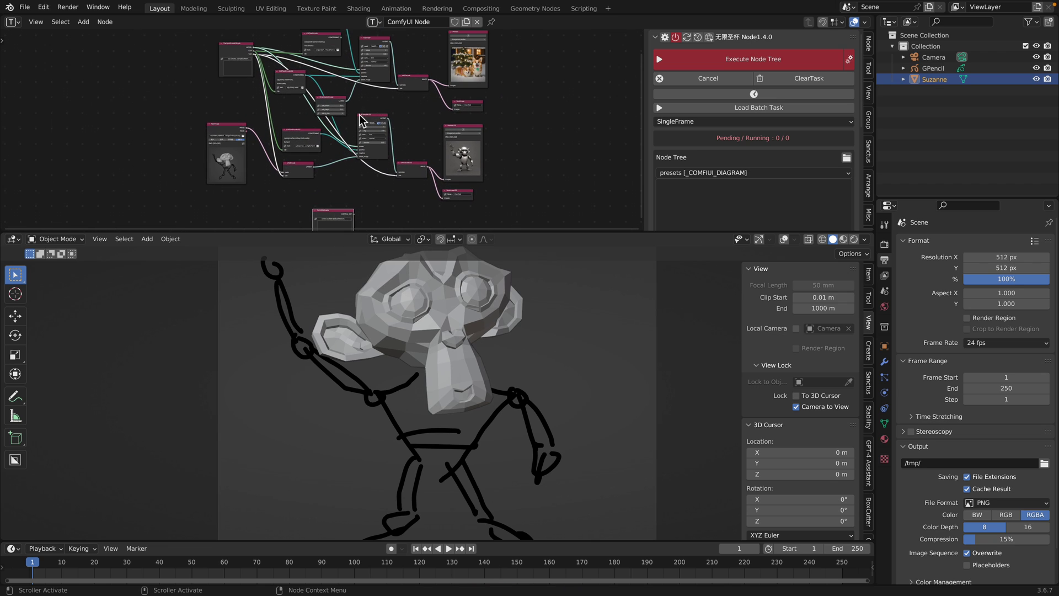
{"action": "scroll", "coordinate": [352, 148], "scroll_direction": "up", "scroll_amount": 2}
{"action": "scroll", "coordinate": [357, 128], "scroll_direction": "up", "scroll_amount": 1}
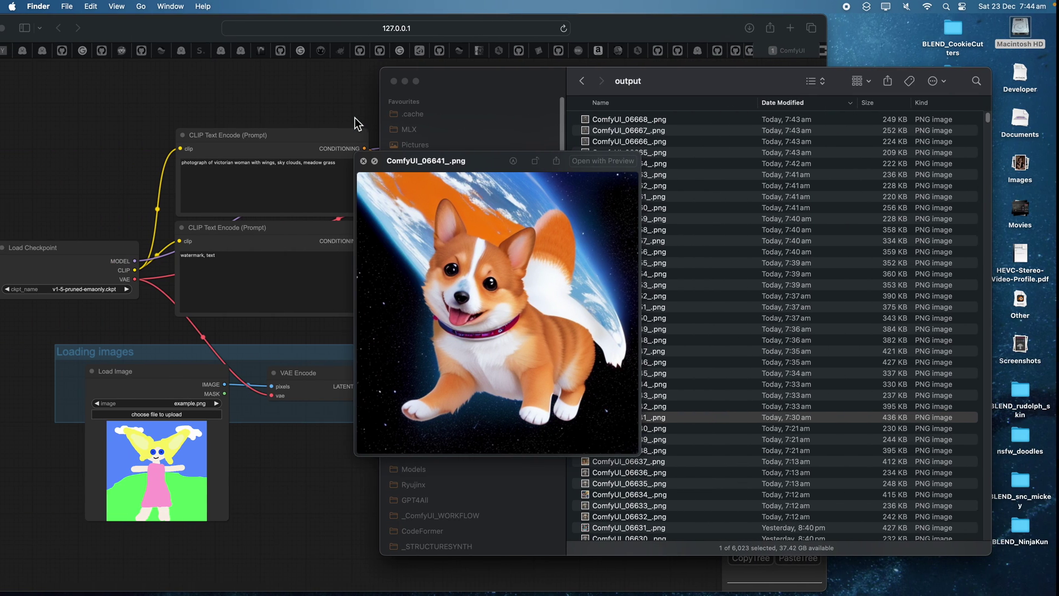
Switch to Safari and examine the ComfyUI image-to-image workflow, from Load Image and VAE Encode through KSampler to Save Image.
{"action": "left_click", "coordinate": [342, 89]}
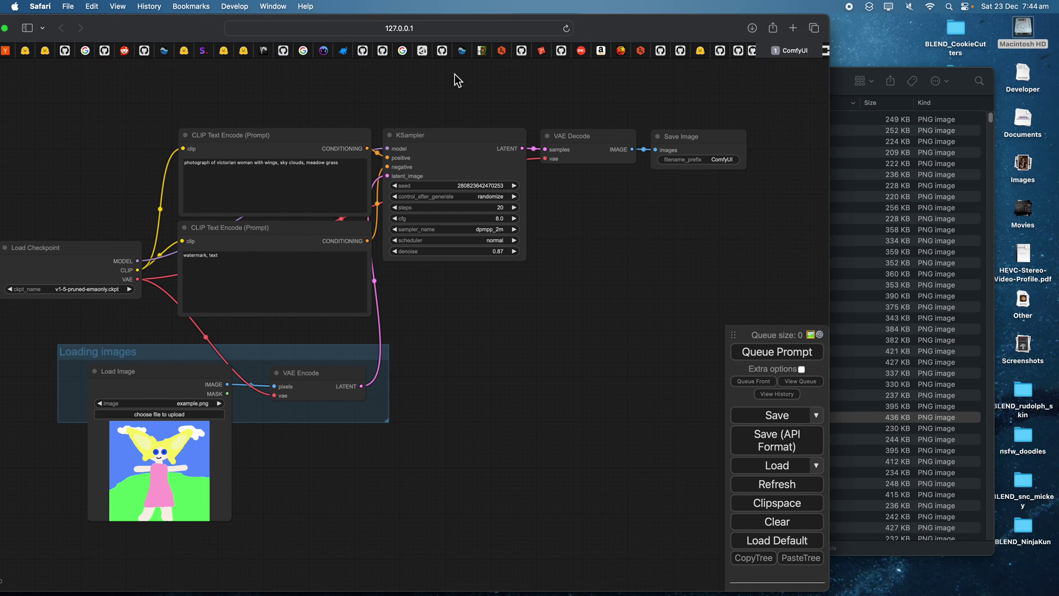
{"action": "left_click_drag", "start_coordinate": [607, 31], "coordinate": [669, 31]}
{"action": "scroll", "coordinate": [572, 318], "scroll_direction": "down", "scroll_amount": 2}
{"action": "scroll", "coordinate": [558, 286], "scroll_direction": "up", "scroll_amount": 1}
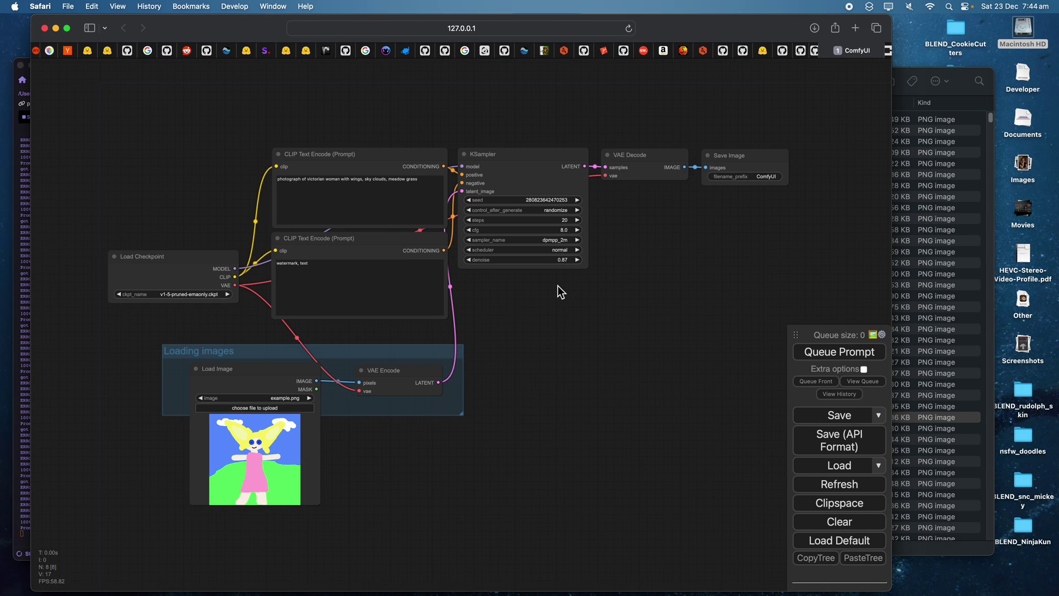
{"action": "scroll", "coordinate": [561, 292], "scroll_direction": "up", "scroll_amount": 1}
{"action": "left_click_drag", "start_coordinate": [555, 311], "coordinate": [555, 310]}
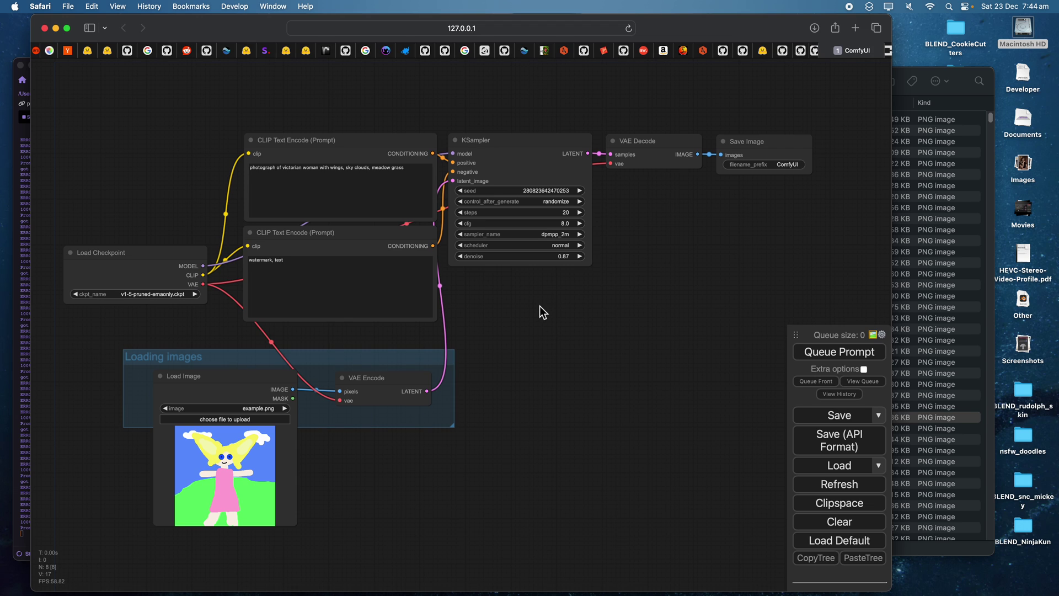
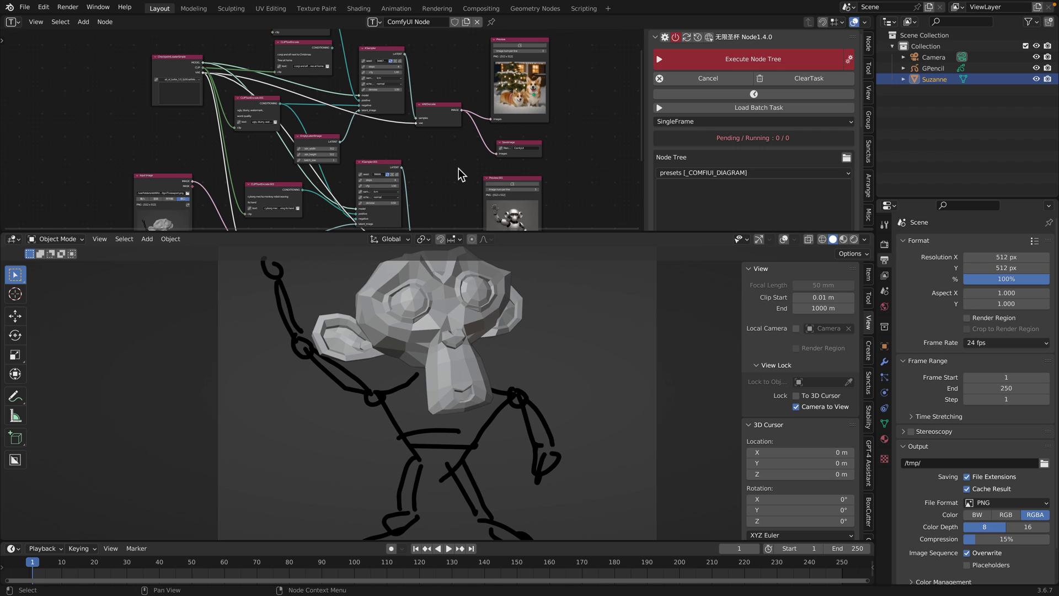
Switch back to Blender and review the image-to-image branch alongside the text-to-image branch in a taller node editor.
{"action": "scroll", "coordinate": [439, 181], "scroll_direction": "down", "scroll_amount": 5}
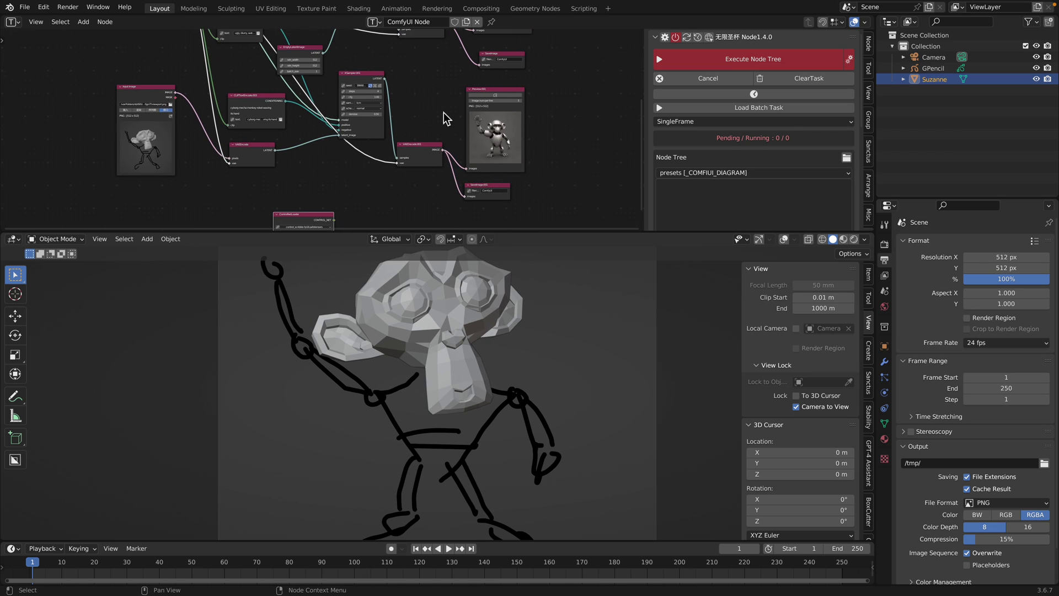
{"action": "left_click_drag", "start_coordinate": [554, 230], "coordinate": [545, 249]}
{"action": "scroll", "coordinate": [436, 197], "scroll_direction": "down", "scroll_amount": 3}
{"action": "middle_click_drag", "start_coordinate": [428, 196], "coordinate": [430, 221]}
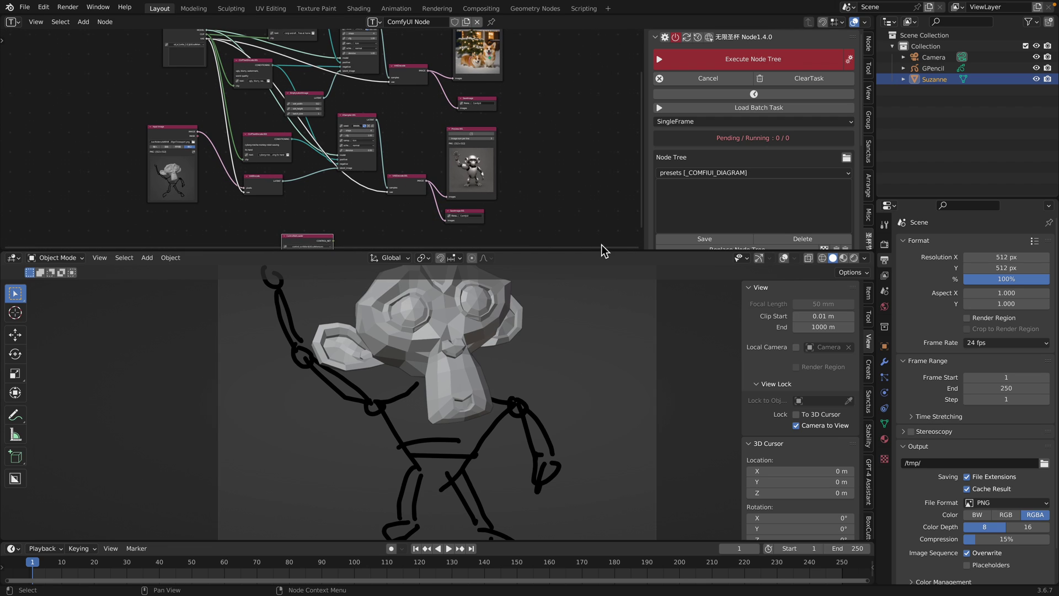
Browse the saved presets in a taller node editor, try to replace the node tree with a preset, and dismiss the problem report.
{"action": "left_click_drag", "start_coordinate": [604, 251], "coordinate": [601, 303]}
{"action": "left_click", "coordinate": [661, 177]}
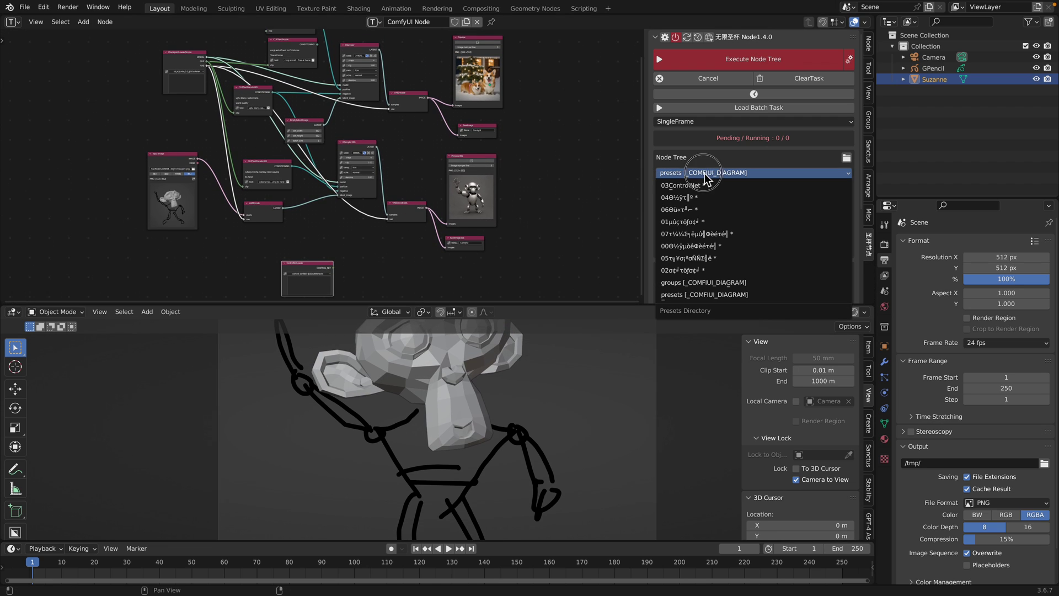
{"action": "left_click", "coordinate": [710, 200]}
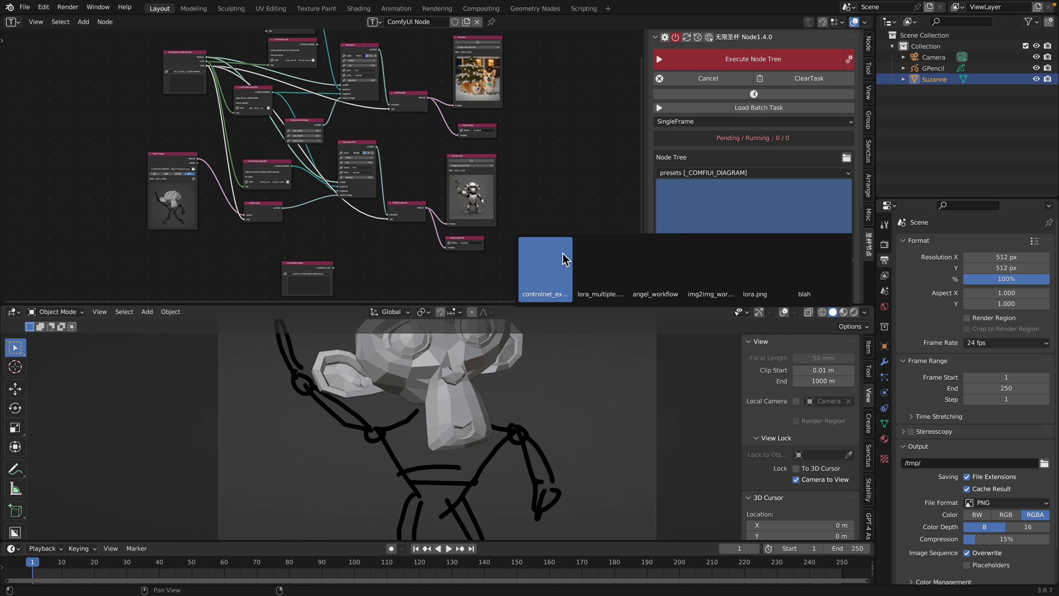
{"action": "left_click", "coordinate": [661, 267]}
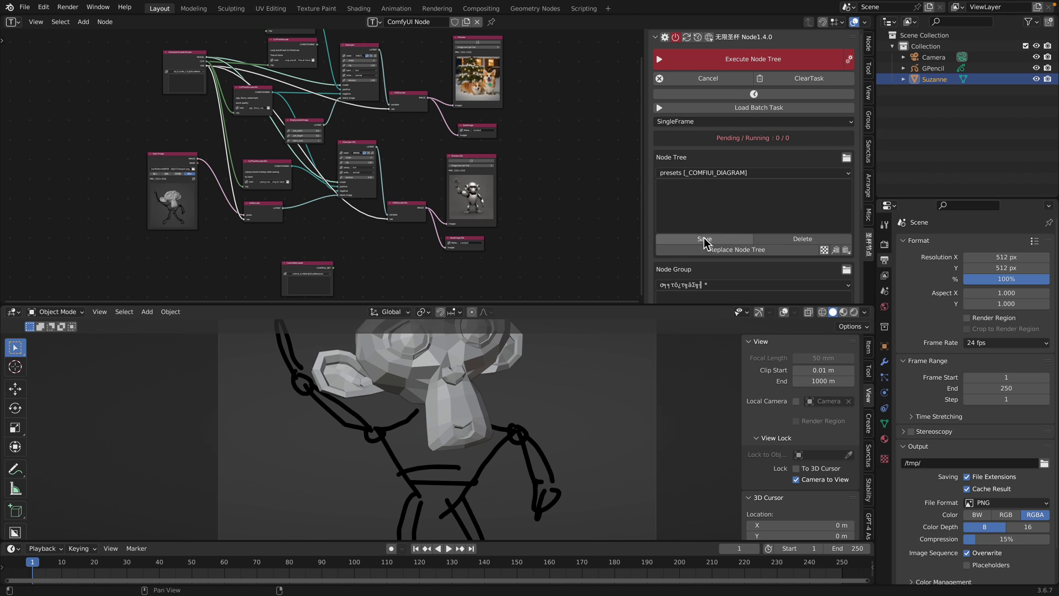
{"action": "left_click", "coordinate": [763, 251]}
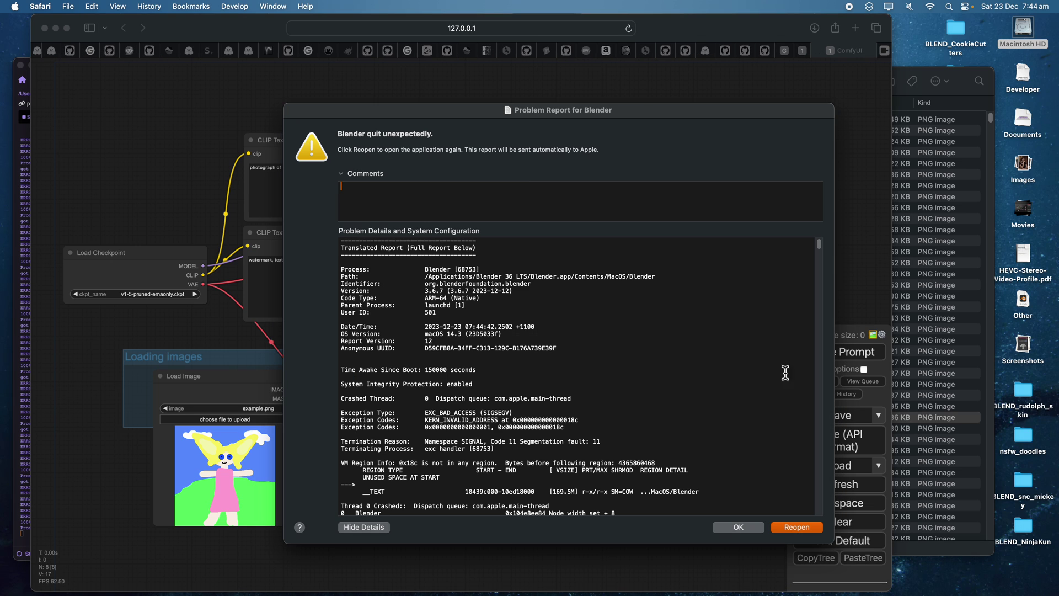
{"action": "left_click", "coordinate": [738, 527]}
Close the Pinokio page and look through the generated fruit-style images in the Gradio gallery.
{"action": "left_click", "coordinate": [885, 52]}
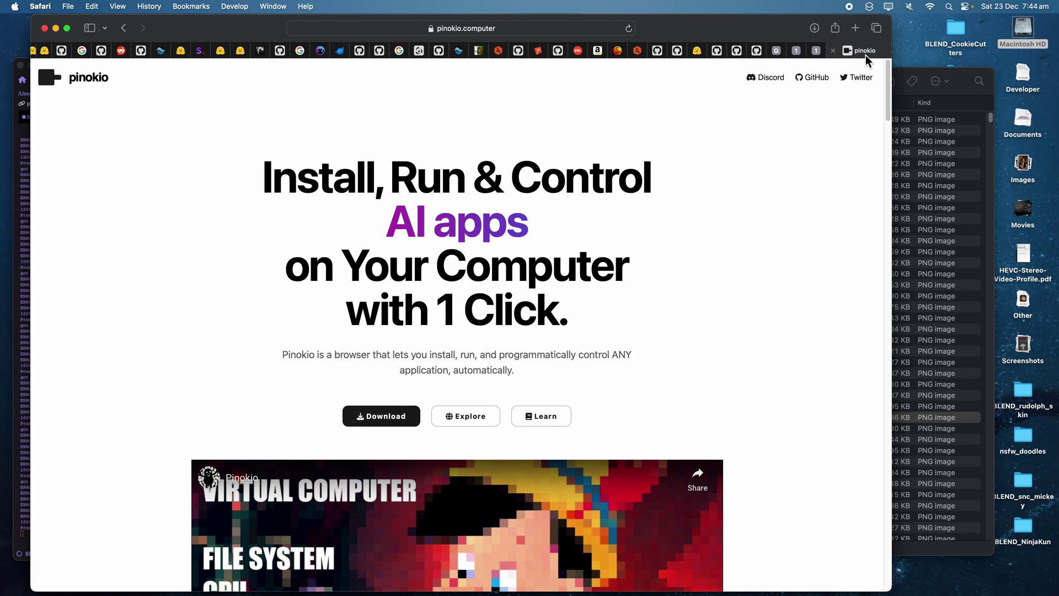
{"action": "left_click", "coordinate": [833, 50]}
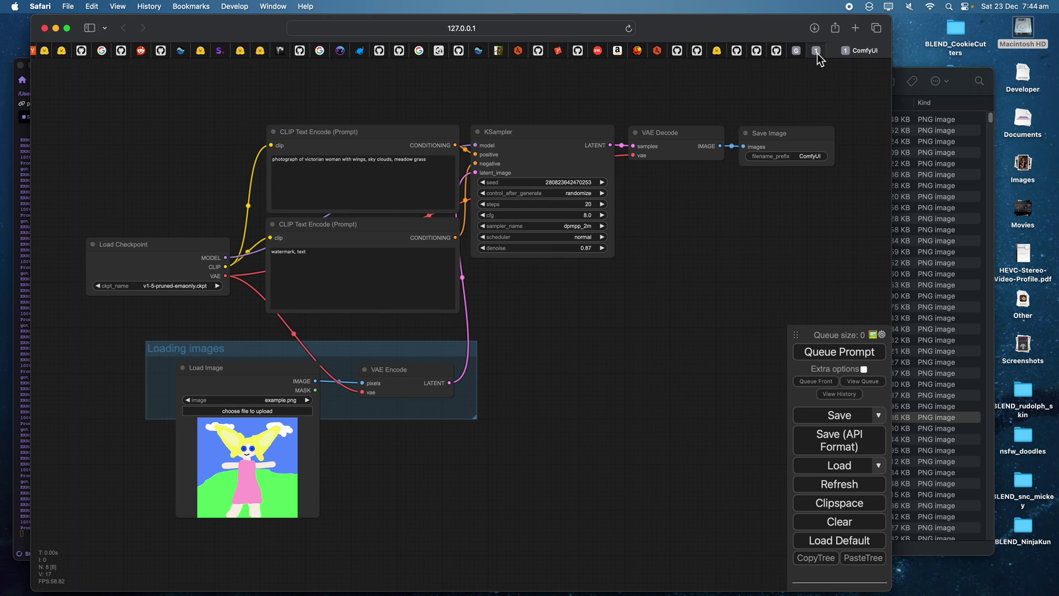
{"action": "left_click", "coordinate": [816, 50]}
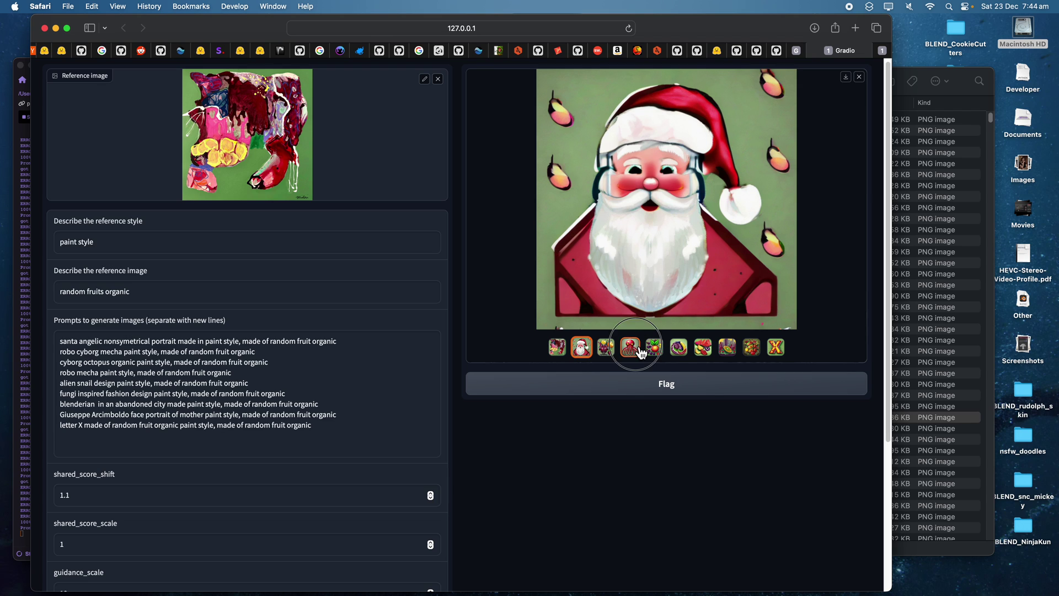
{"action": "left_click", "coordinate": [640, 352]}
{"action": "left_click", "coordinate": [704, 347]}
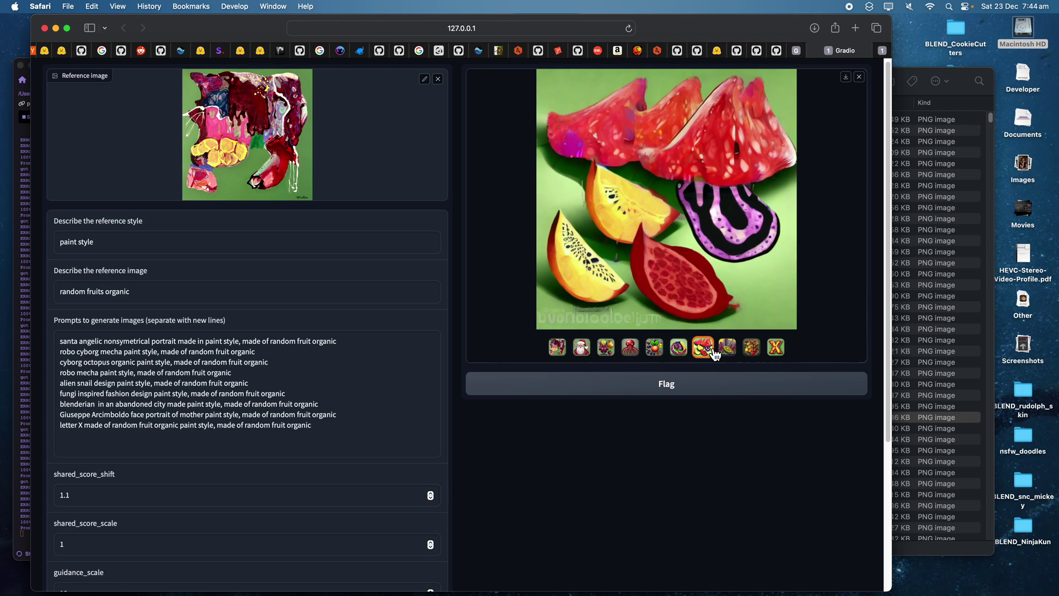
Bring up the ComfyUI-BlenderAI-node repository on GitHub and examine its overview in a repositioned, resized browser window.
{"action": "left_click", "coordinate": [795, 50]}
{"action": "left_click", "coordinate": [779, 52]}
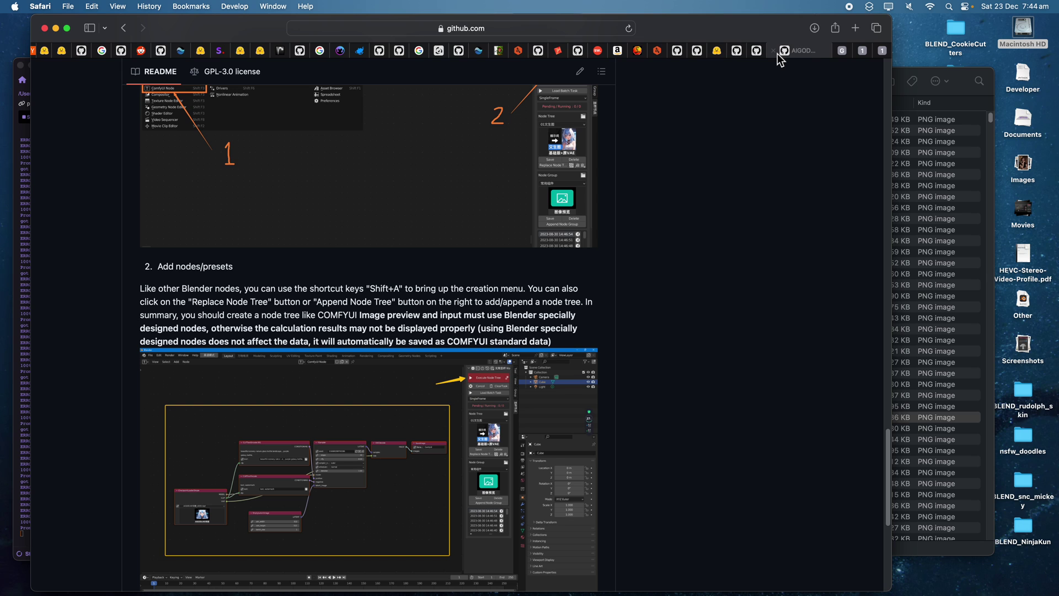
{"action": "scroll", "coordinate": [693, 189], "scroll_direction": "up", "scroll_amount": 15}
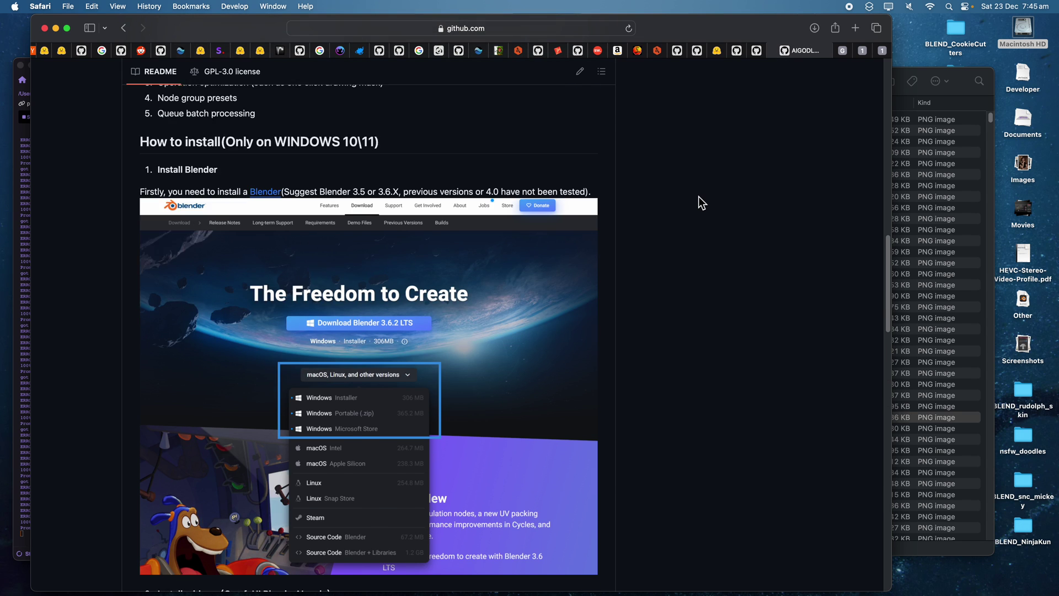
{"action": "scroll", "coordinate": [699, 202], "scroll_direction": "up", "scroll_amount": 10}
{"action": "left_click_drag", "start_coordinate": [890, 20], "coordinate": [679, 76]}
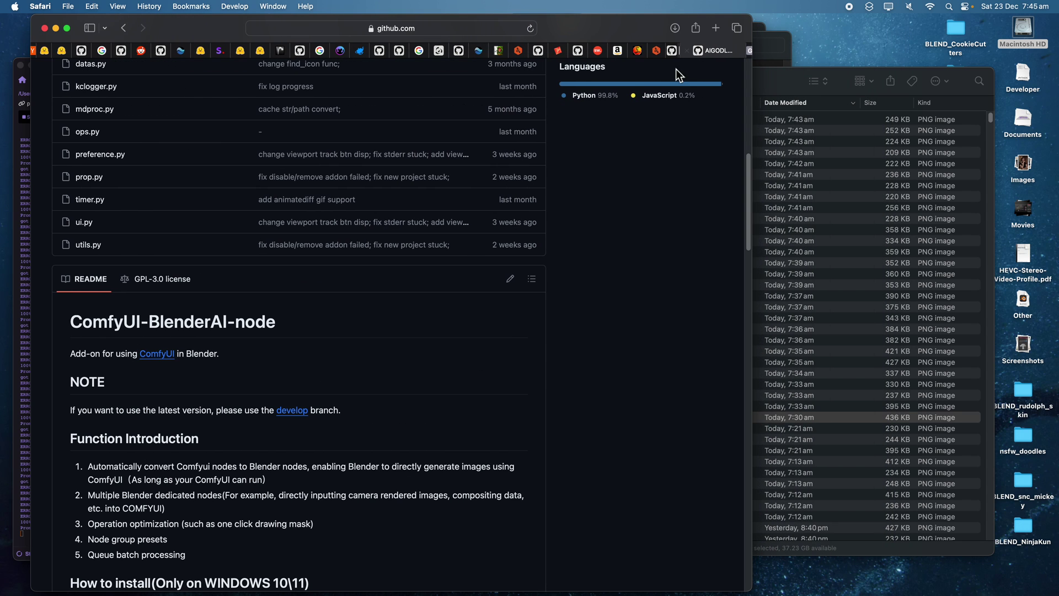
{"action": "left_click_drag", "start_coordinate": [650, 33], "coordinate": [695, 33]}
{"action": "left_click", "coordinate": [794, 119]}
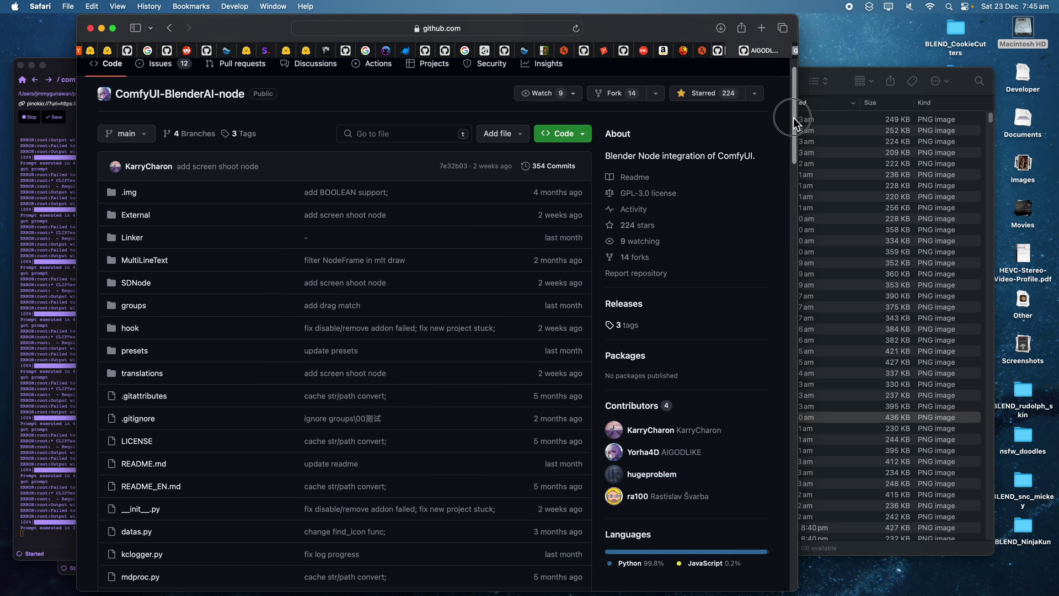
{"action": "left_click_drag", "start_coordinate": [794, 120], "coordinate": [832, 302]}
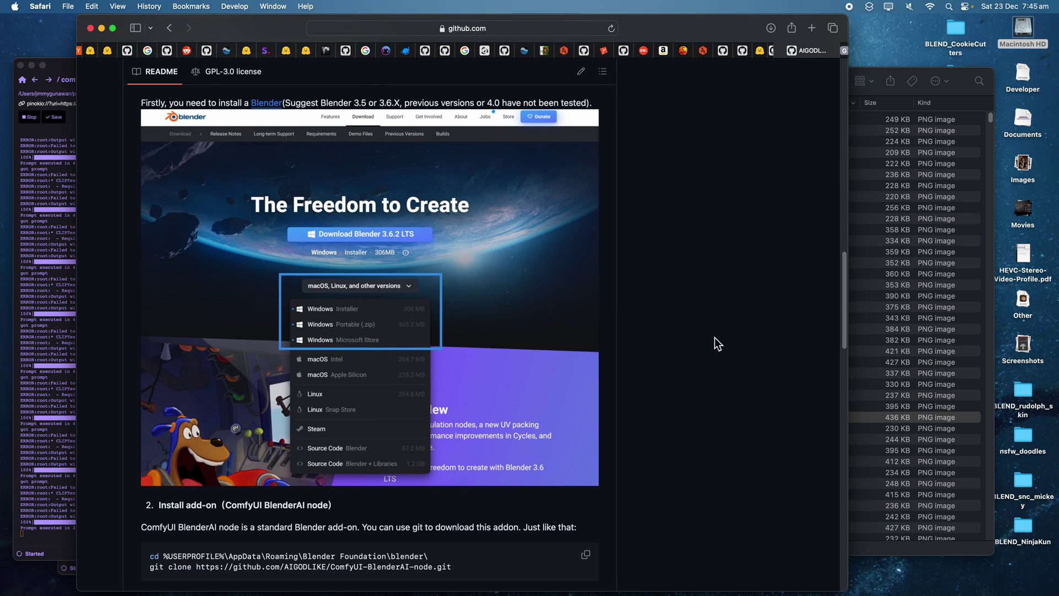
Skim the README from the add-on installation instructions to the User Manual, and return to the repository's file list.
{"action": "scroll", "coordinate": [702, 358], "scroll_direction": "down", "scroll_amount": 10}
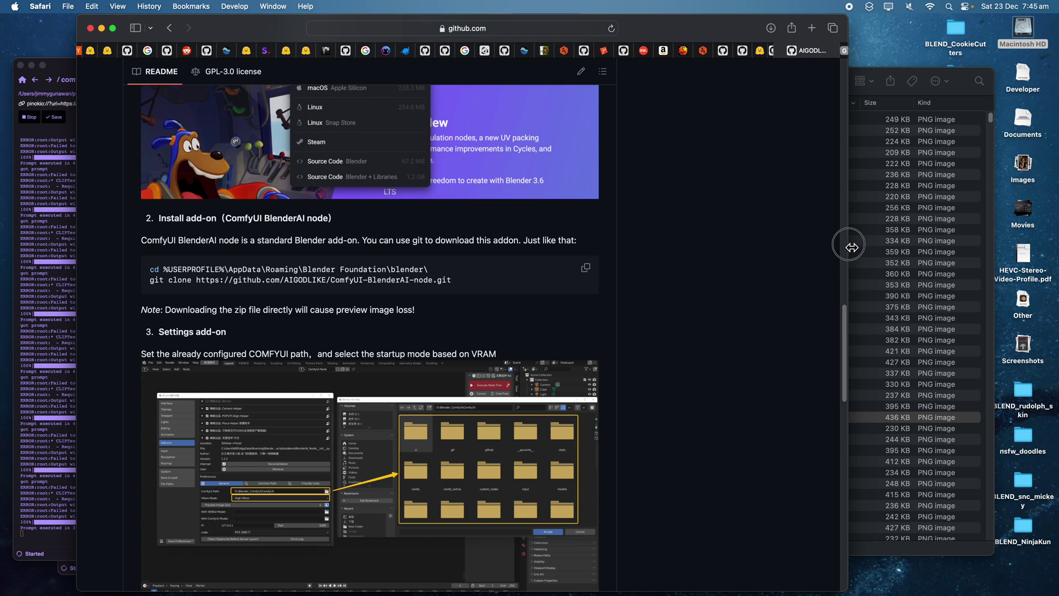
{"action": "left_click_drag", "start_coordinate": [851, 247], "coordinate": [869, 243]}
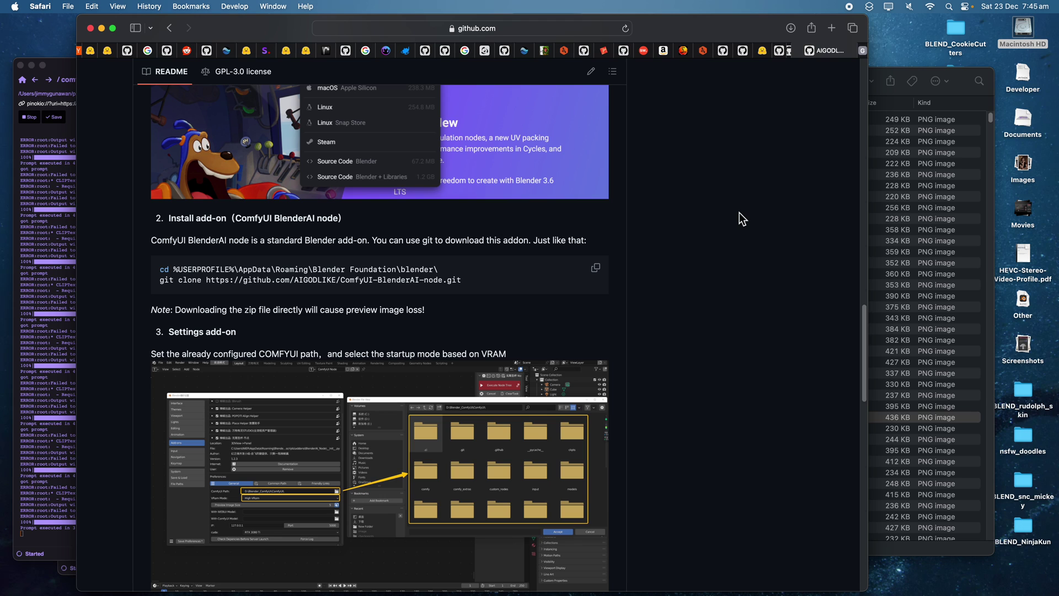
{"action": "scroll", "coordinate": [787, 57], "scroll_direction": "right", "scroll_amount": 3}
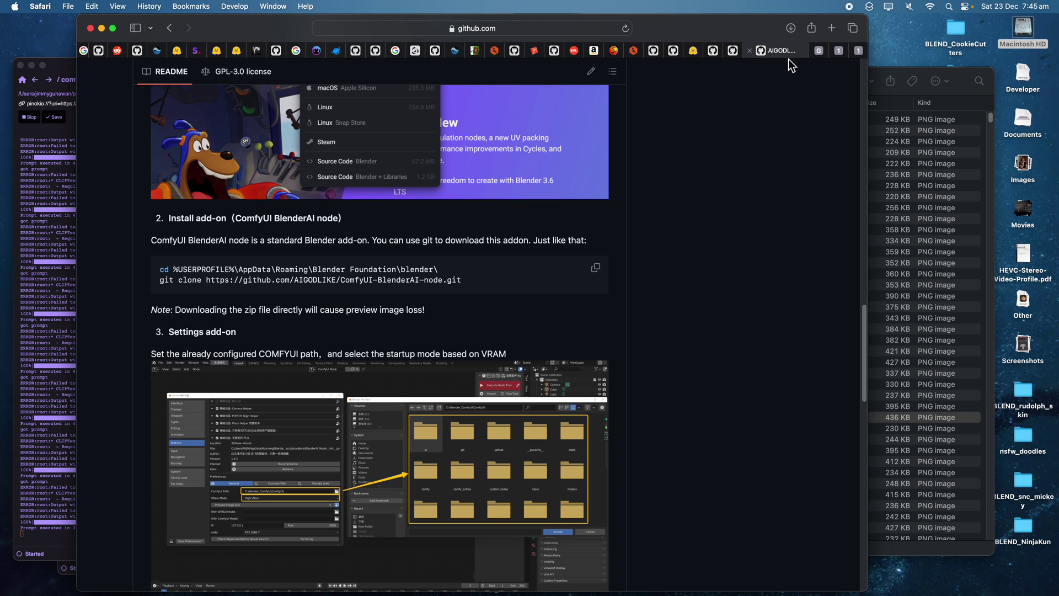
{"action": "scroll", "coordinate": [637, 248], "scroll_direction": "down", "scroll_amount": 20}
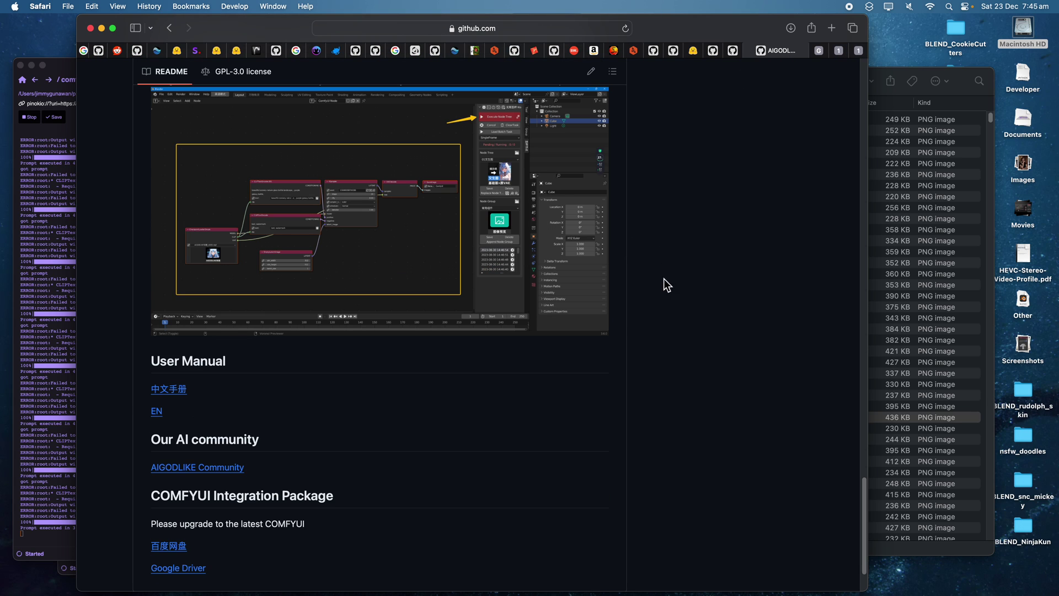
{"action": "scroll", "coordinate": [509, 395], "scroll_direction": "up", "scroll_amount": 15}
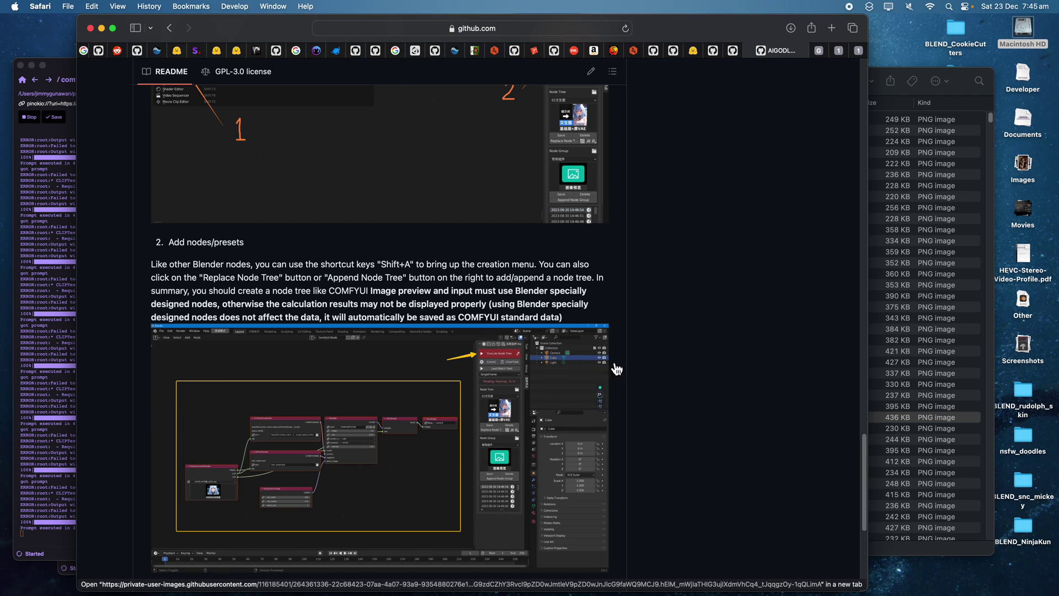
{"action": "scroll", "coordinate": [675, 347], "scroll_direction": "up", "scroll_amount": 10}
{"action": "scroll", "coordinate": [681, 346], "scroll_direction": "up", "scroll_amount": 15}
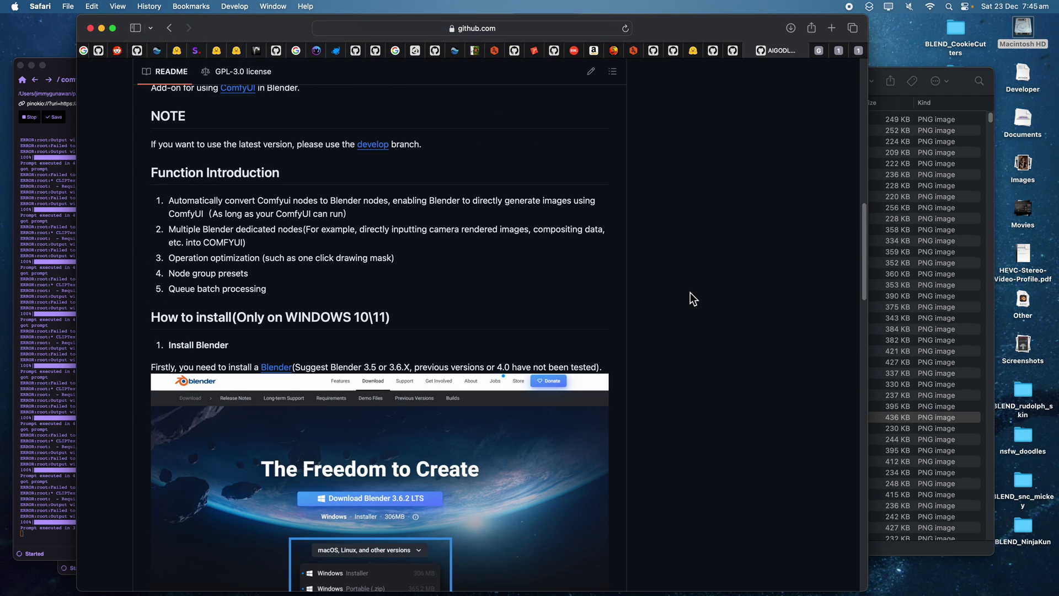
{"action": "scroll", "coordinate": [693, 299], "scroll_direction": "up", "scroll_amount": 12}
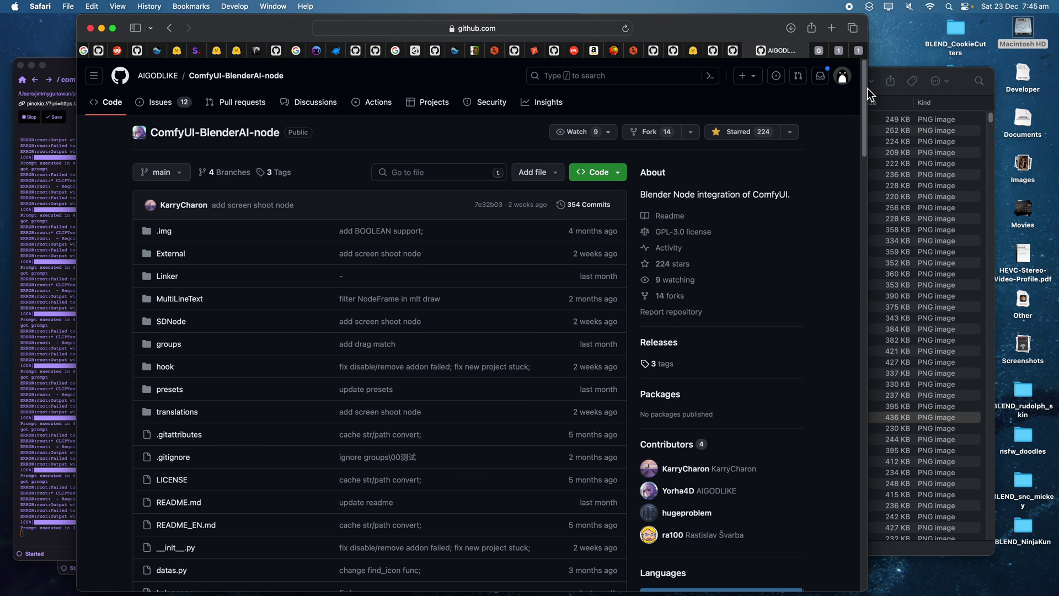
{"action": "left_click_drag", "start_coordinate": [868, 25], "coordinate": [894, 25]}
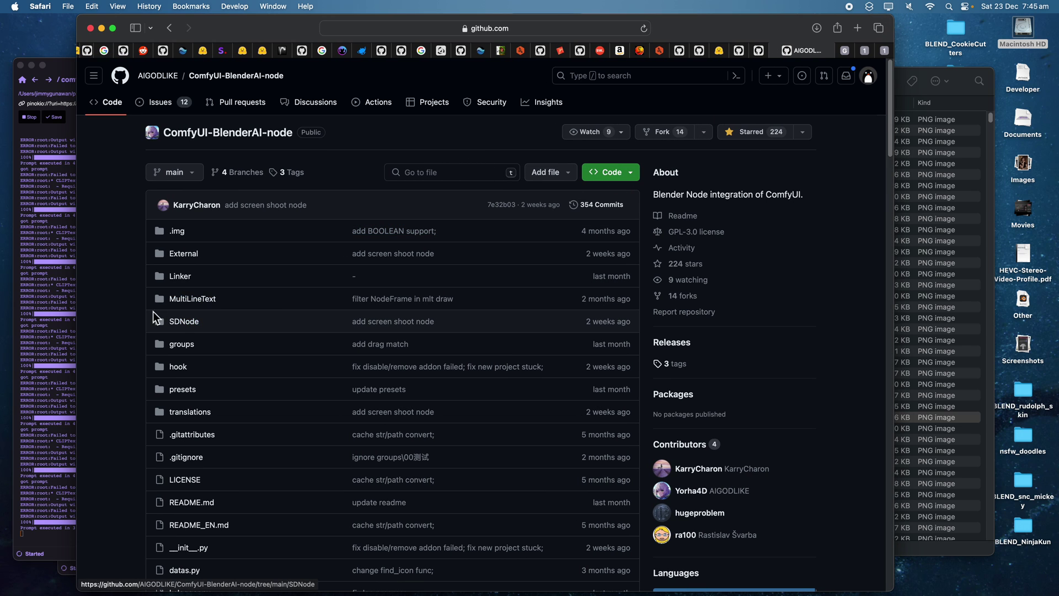
Read the README's function introduction and its instructions for installing Blender and the ComfyUI BlenderAI add-on.
{"action": "scroll", "coordinate": [138, 337], "scroll_direction": "down", "scroll_amount": 10}
{"action": "scroll", "coordinate": [142, 343], "scroll_direction": "down", "scroll_amount": 3}
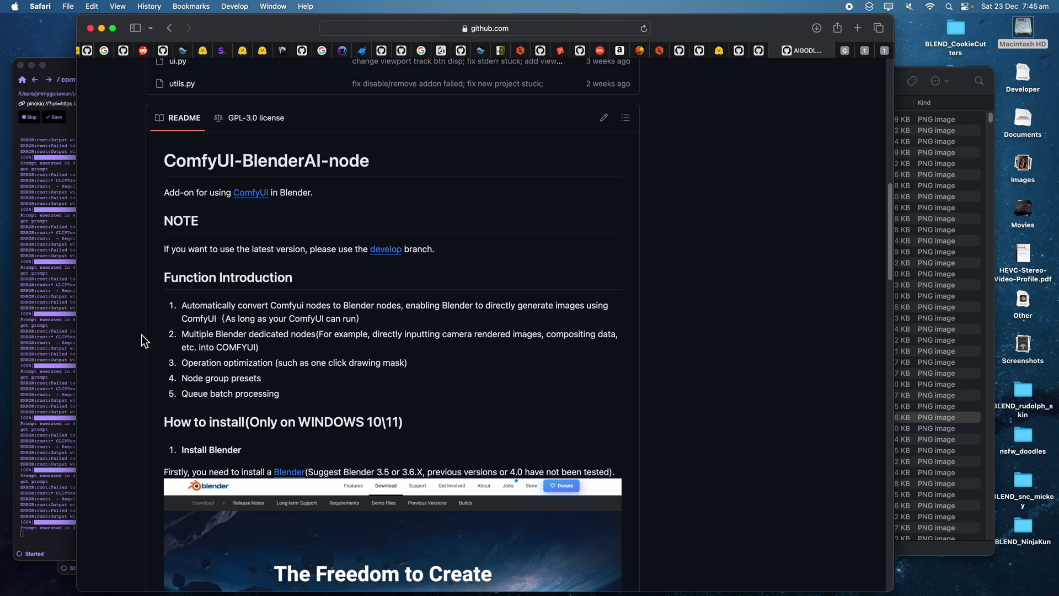
{"action": "scroll", "coordinate": [433, 361], "scroll_direction": "down", "scroll_amount": 1}
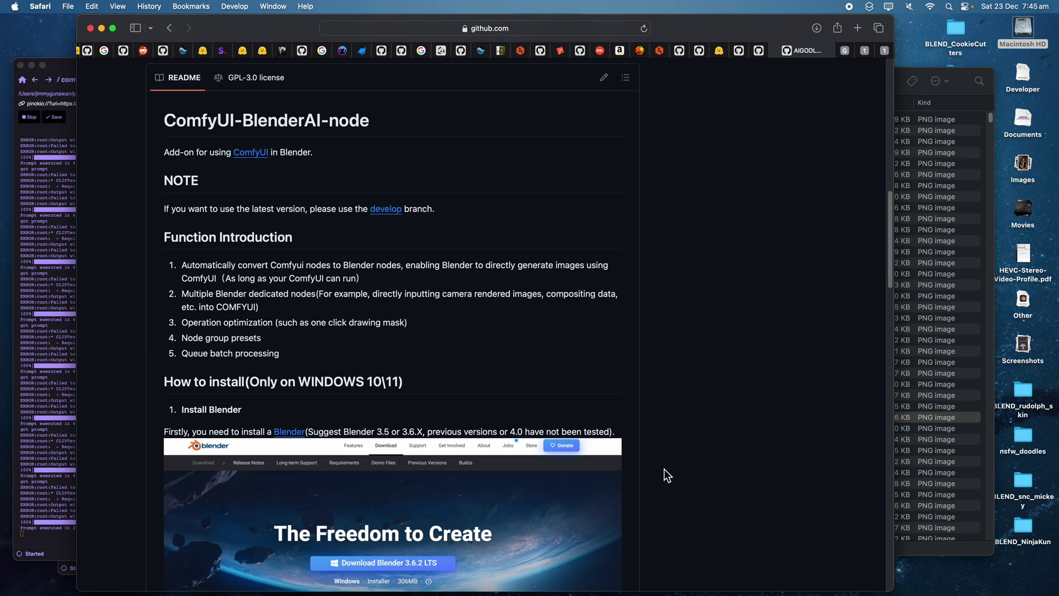
{"action": "scroll", "coordinate": [675, 491], "scroll_direction": "down", "scroll_amount": 3}
{"action": "scroll", "coordinate": [684, 506], "scroll_direction": "down", "scroll_amount": 3}
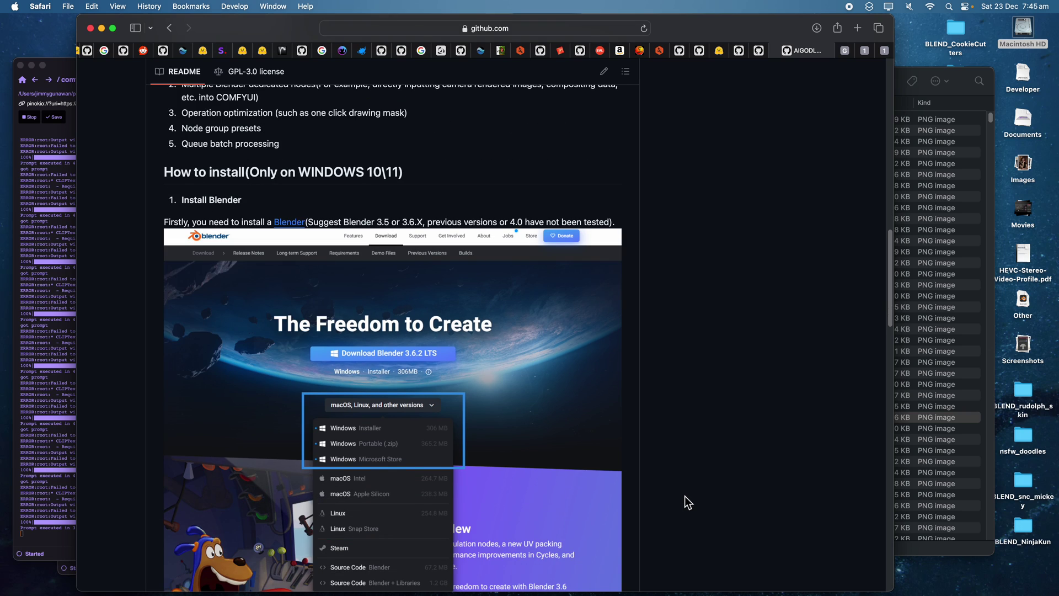
{"action": "scroll", "coordinate": [660, 508], "scroll_direction": "down", "scroll_amount": 5}
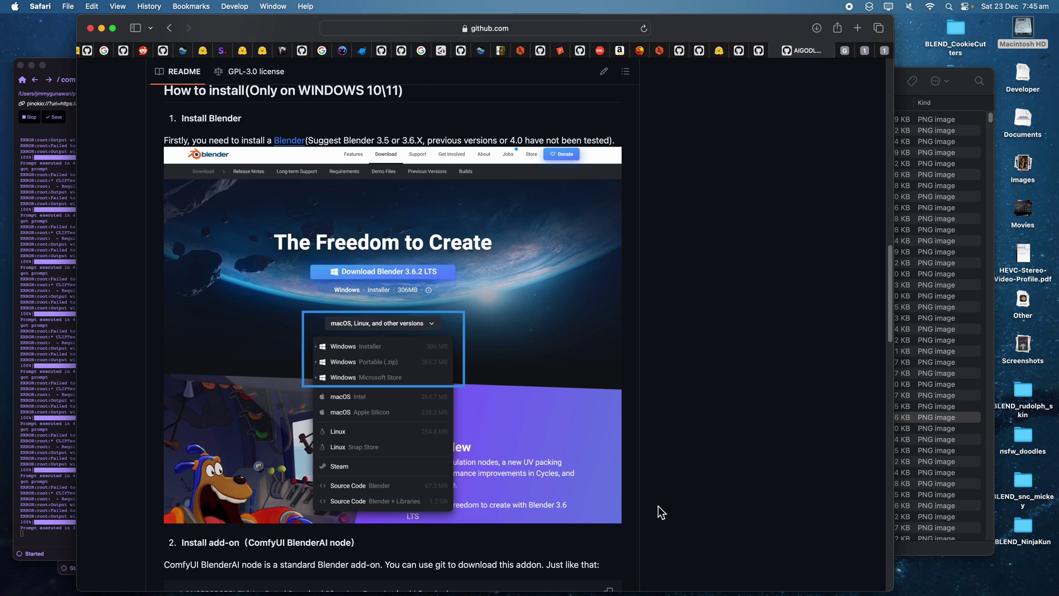
{"action": "scroll", "coordinate": [661, 512], "scroll_direction": "down", "scroll_amount": 8}
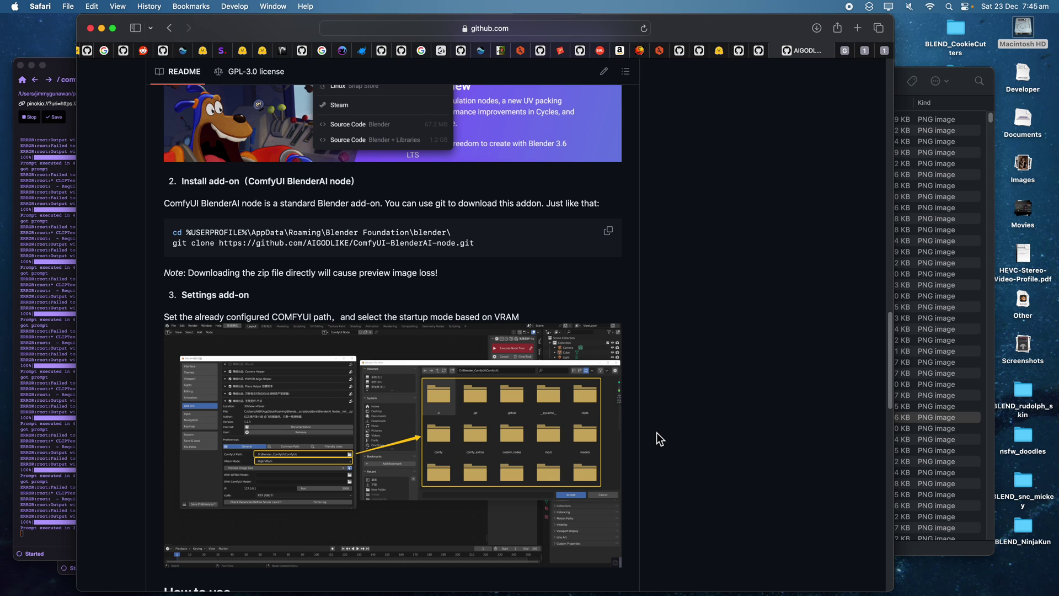
Read the README's How to use section on starting the COMFYUI service and adding nodes or presets.
{"action": "scroll", "coordinate": [659, 438], "scroll_direction": "down", "scroll_amount": 20}
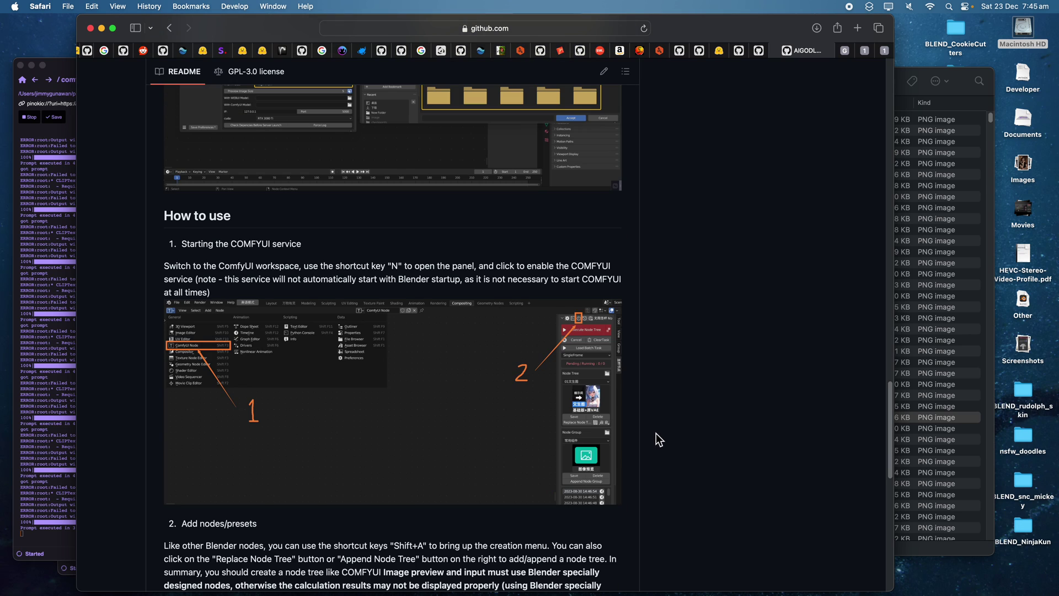
{"action": "scroll", "coordinate": [339, 288], "scroll_direction": "up", "scroll_amount": 1}
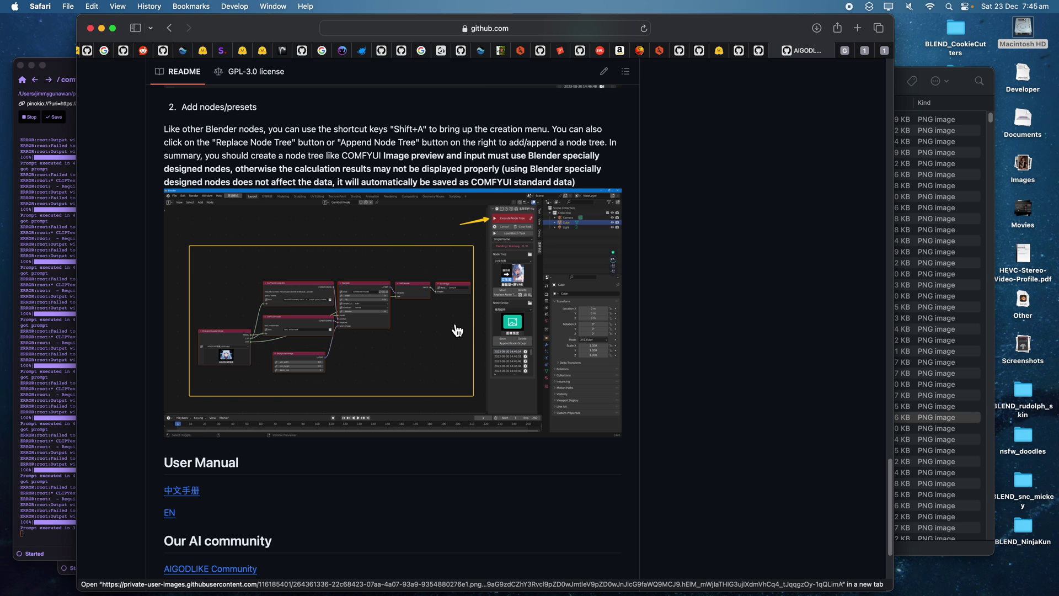
{"action": "scroll", "coordinate": [503, 392], "scroll_direction": "down", "scroll_amount": 4}
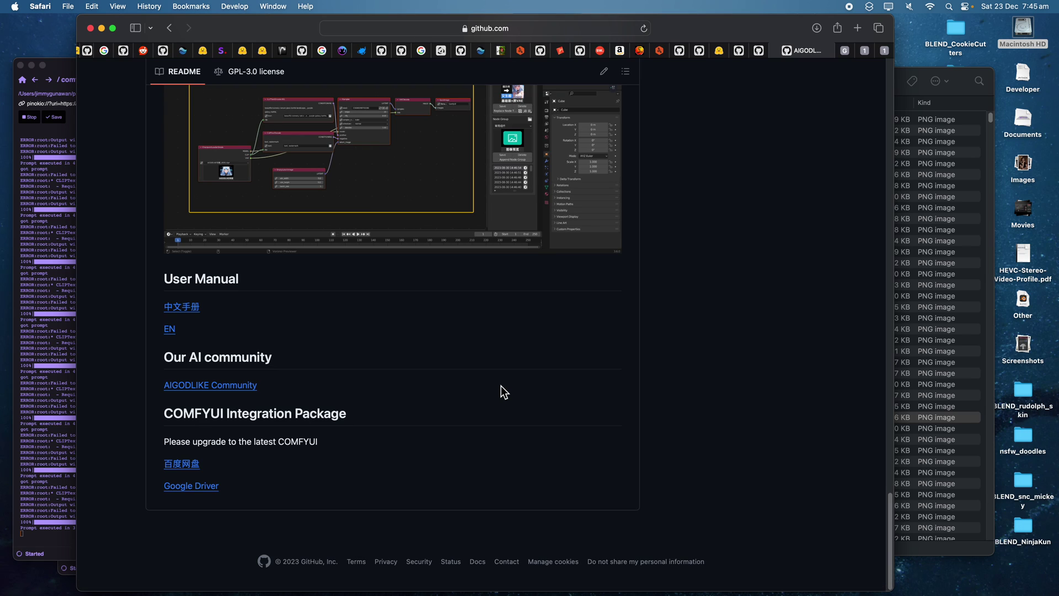
{"action": "scroll", "coordinate": [503, 389], "scroll_direction": "up", "scroll_amount": 5}
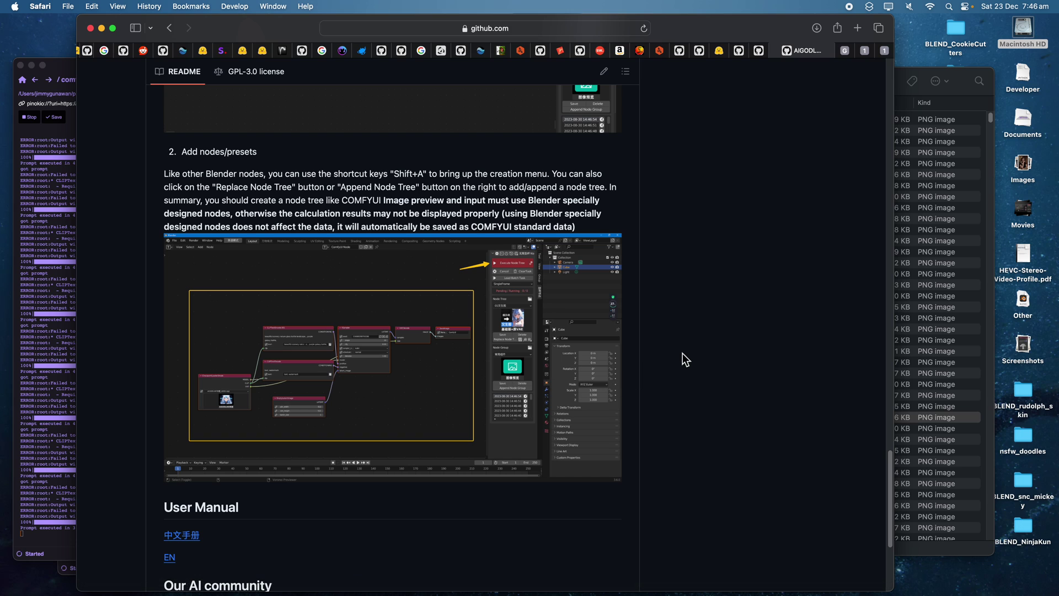
{"action": "scroll", "coordinate": [686, 358], "scroll_direction": "up", "scroll_amount": 1}
{"action": "scroll", "coordinate": [688, 325], "scroll_direction": "down", "scroll_amount": 4}
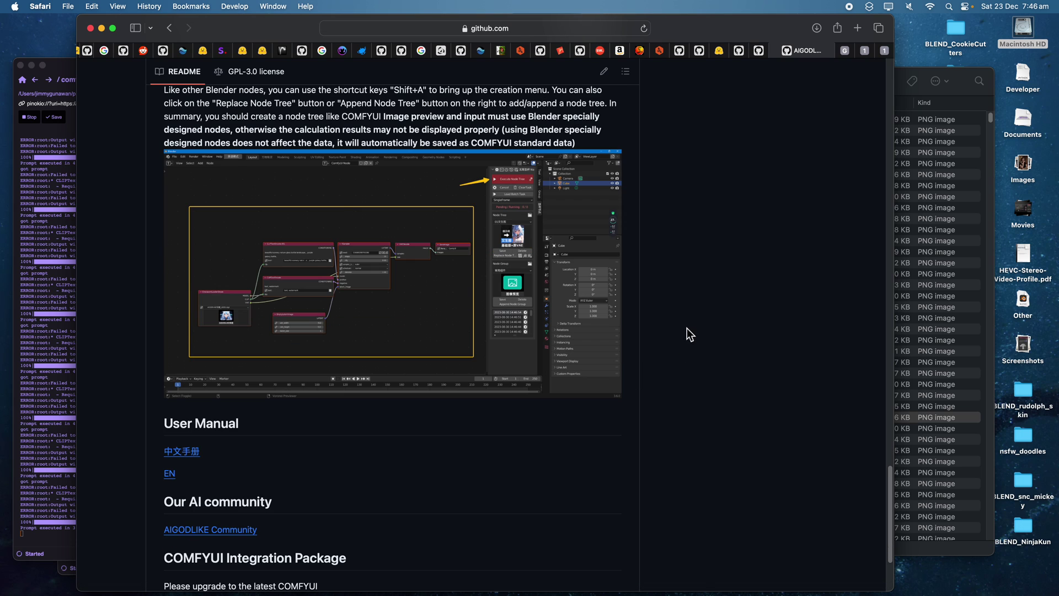
{"action": "scroll", "coordinate": [690, 331], "scroll_direction": "up", "scroll_amount": 5}
Return to the ComfyUI image-to-image workflow in a wider window and shift the Loading images group slightly left and down.
{"action": "left_click", "coordinate": [884, 50]}
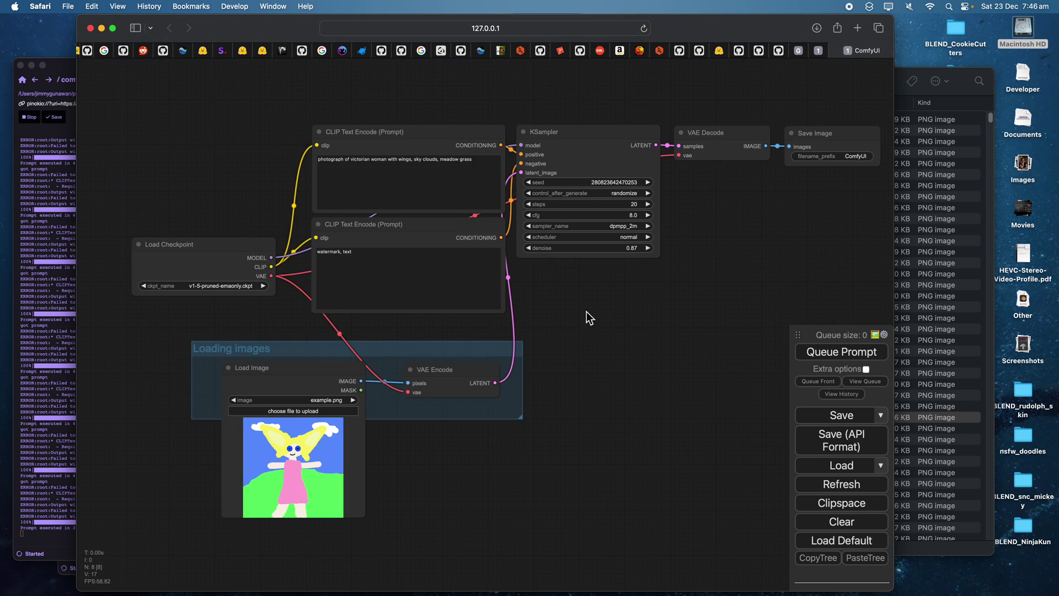
{"action": "left_click_drag", "start_coordinate": [658, 288], "coordinate": [659, 286]}
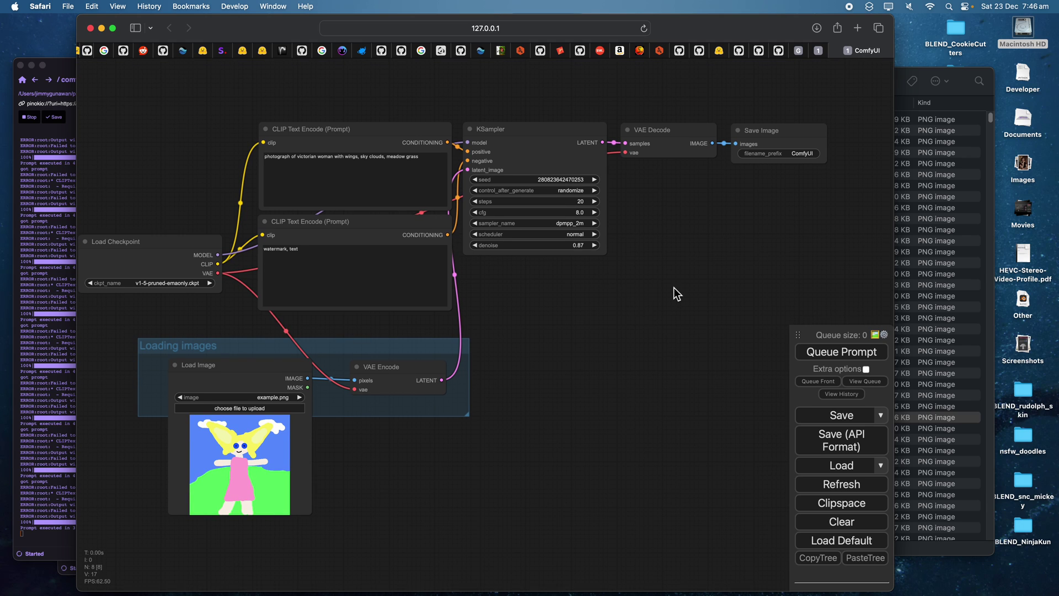
{"action": "left_click_drag", "start_coordinate": [894, 273], "coordinate": [925, 275]}
{"action": "scroll", "coordinate": [758, 273], "scroll_direction": "down", "scroll_amount": 1}
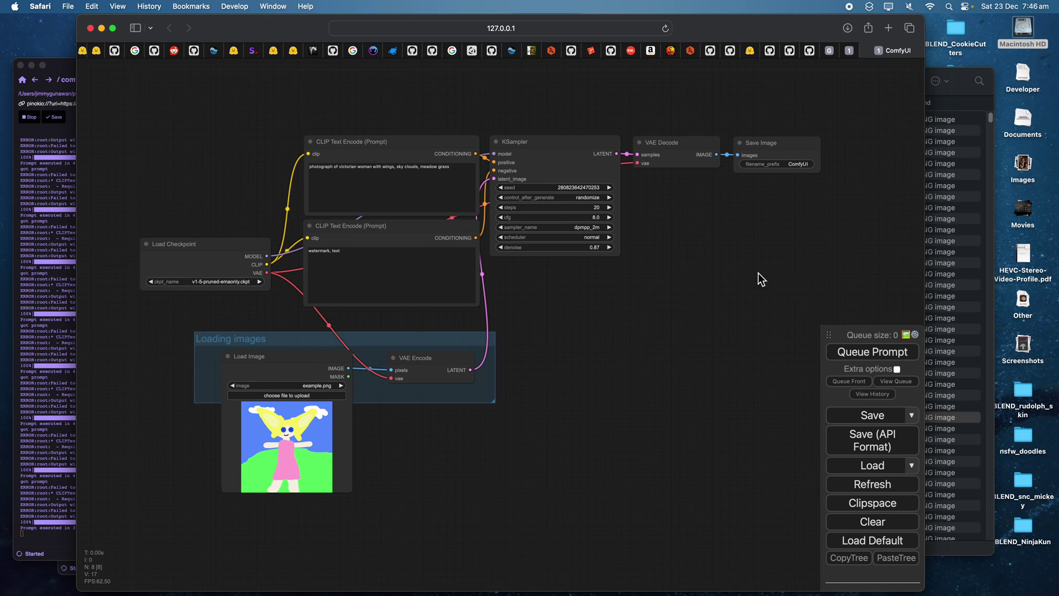
{"action": "left_click_drag", "start_coordinate": [766, 278], "coordinate": [790, 282]}
{"action": "mouse_move", "coordinate": [447, 361]}
{"action": "left_mouse_down"}
{"action": "mouse_move", "coordinate": [428, 357]}
{"action": "mouse_move", "coordinate": [431, 366]}
{"action": "left_mouse_up"}
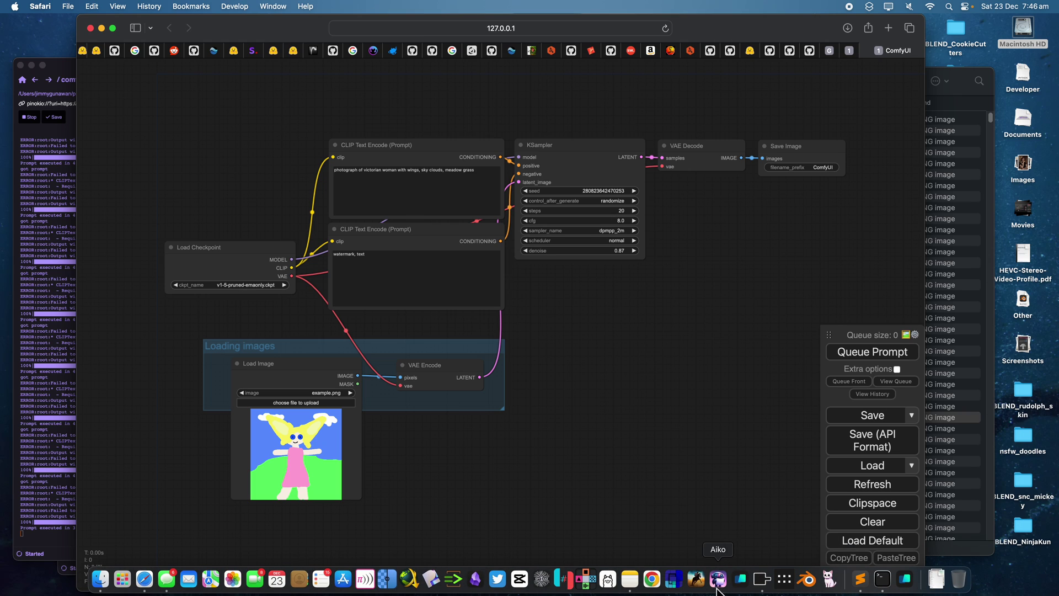
Switch to Draw Things and set the image size to 512x512 (1:1).
{"action": "left_click", "coordinate": [696, 578]}
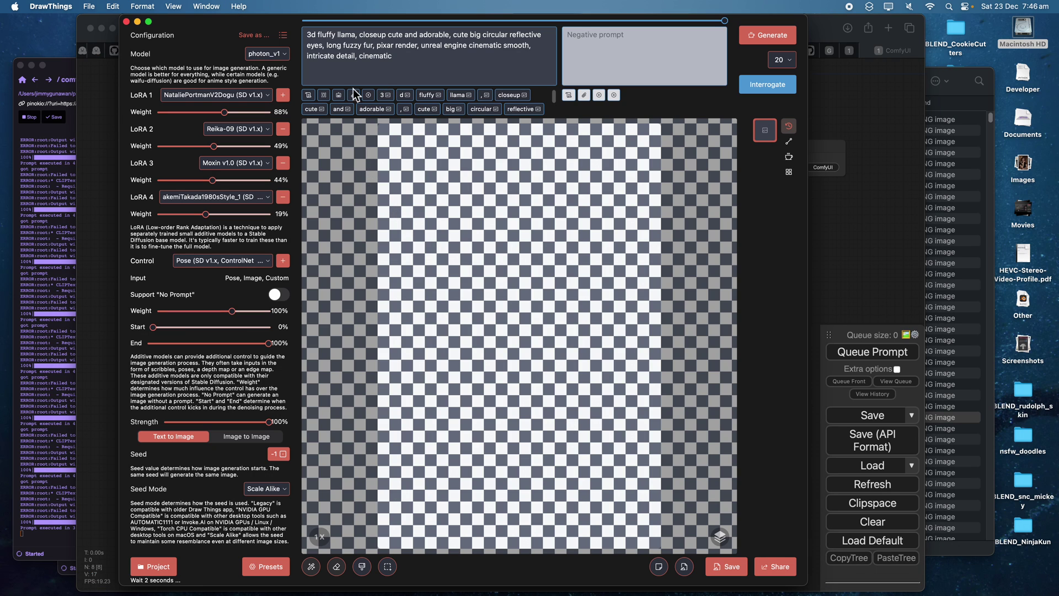
{"action": "scroll", "coordinate": [262, 283], "scroll_direction": "down", "scroll_amount": 5}
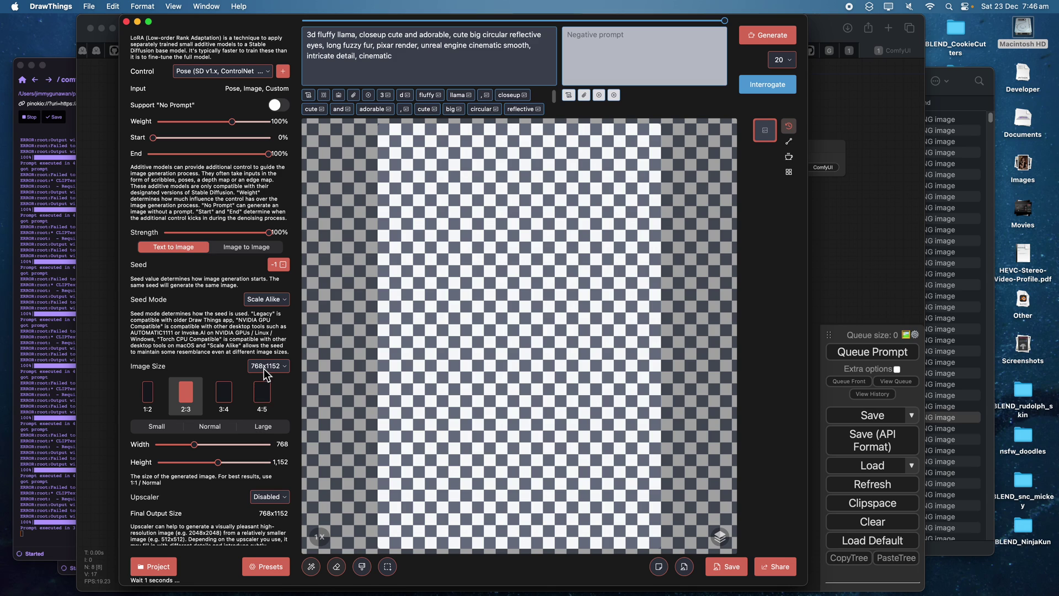
{"action": "left_click", "coordinate": [266, 366]}
{"action": "scroll", "coordinate": [295, 458], "scroll_direction": "down", "scroll_amount": 8}
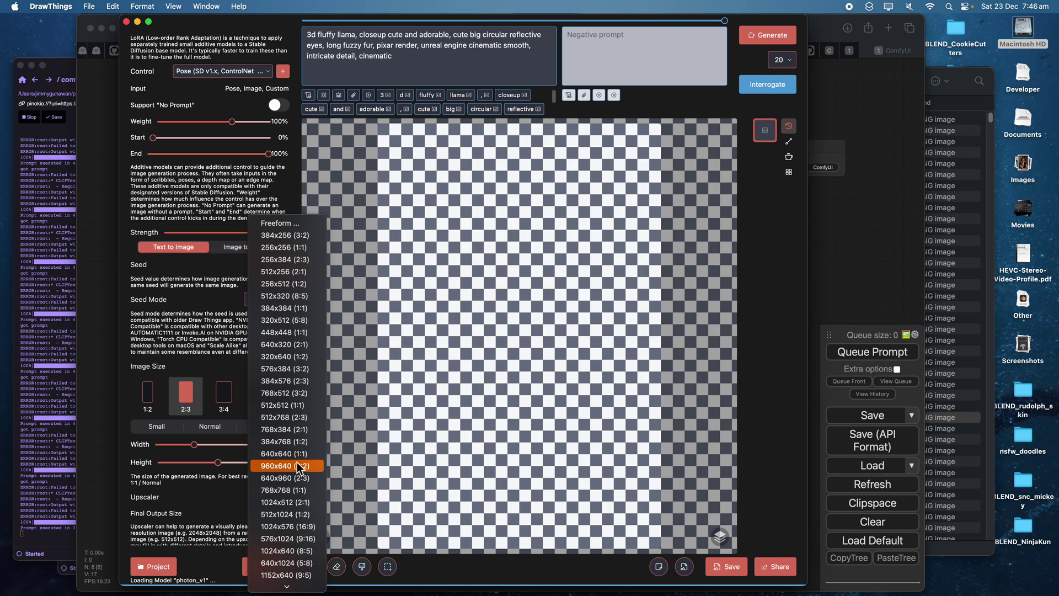
{"action": "scroll", "coordinate": [297, 467], "scroll_direction": "down", "scroll_amount": 3}
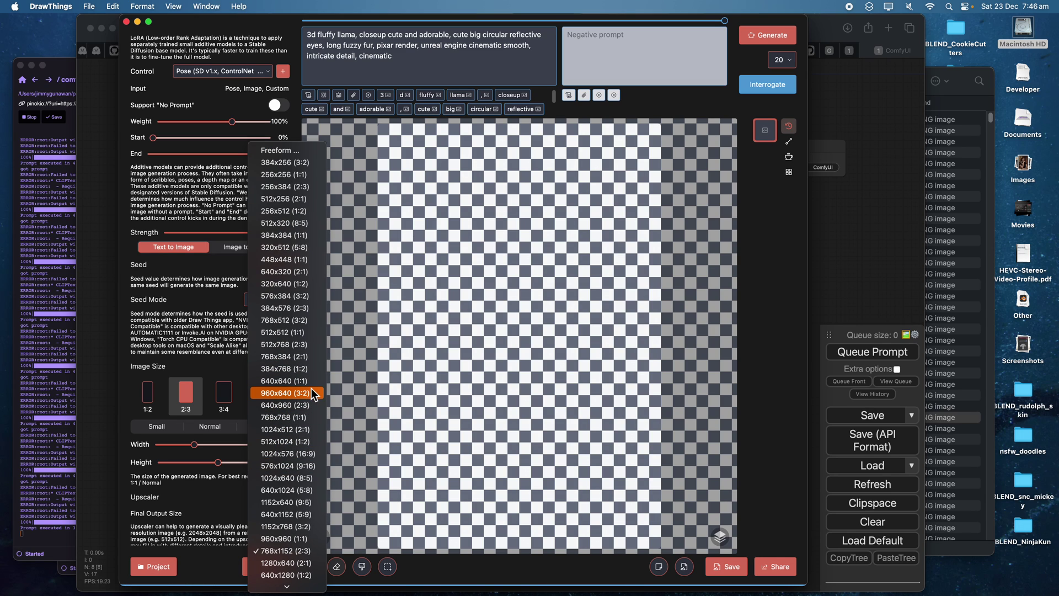
{"action": "left_click", "coordinate": [298, 332]}
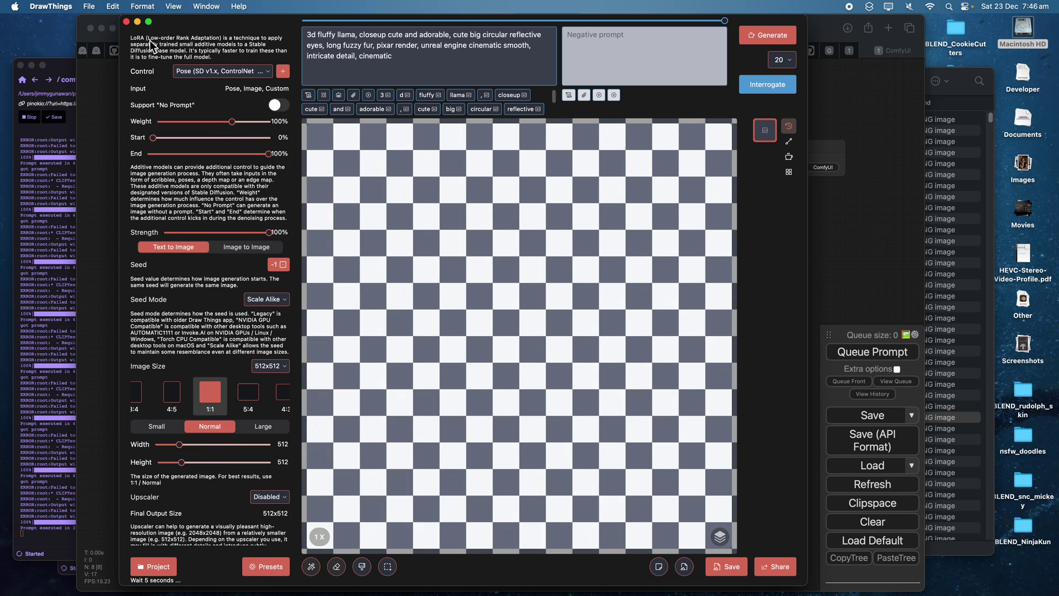
Replace the prompt with "fluffy chubby corgi next to christmas tree" and disable the Pose control.
{"action": "triple_click", "coordinate": [348, 65]}
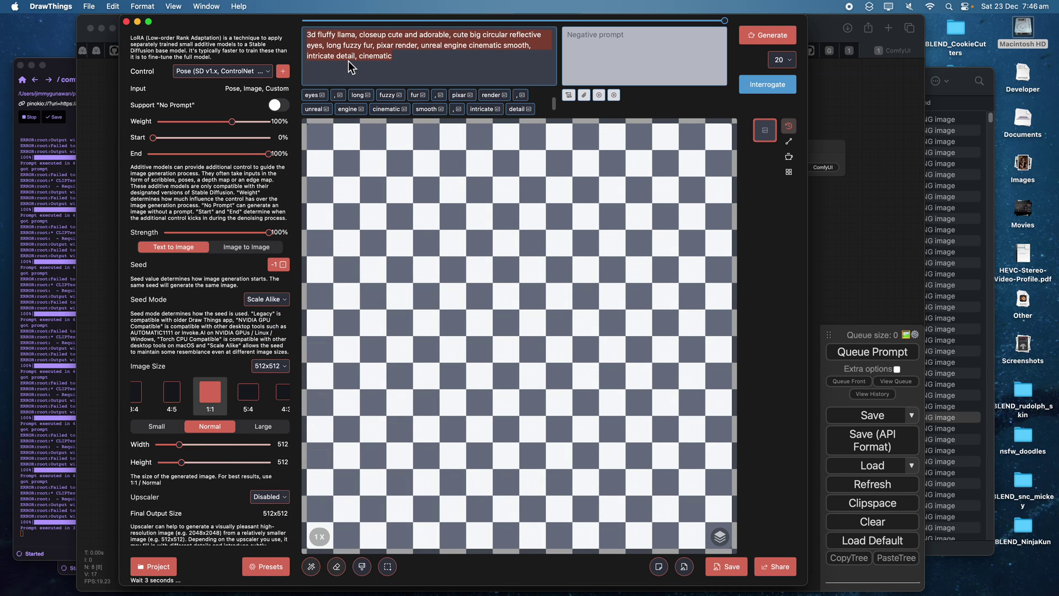
{"action": "type", "text": "fluffy chubby corgi next to christmas tree"}
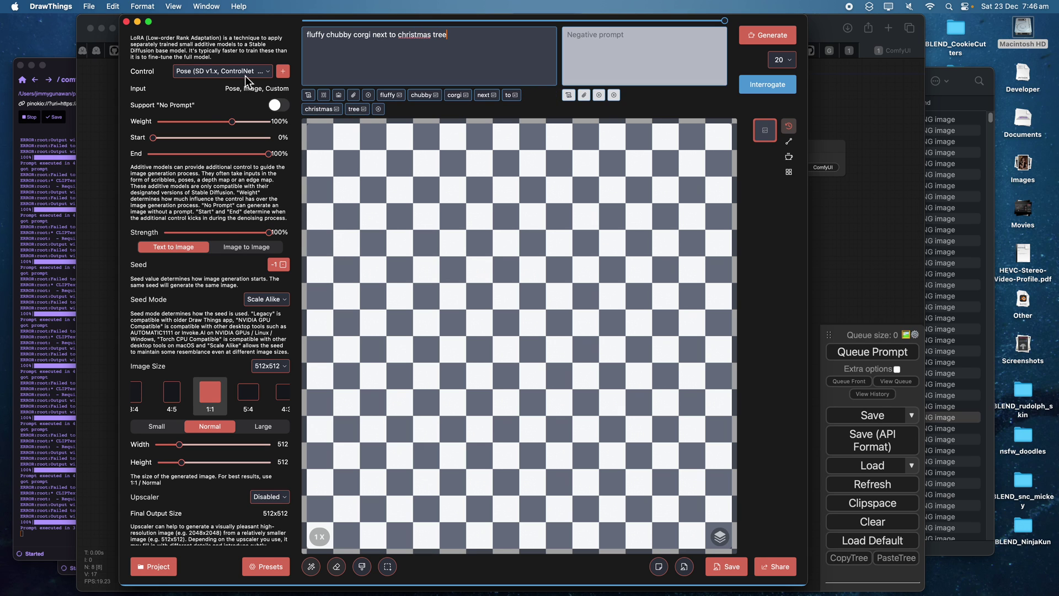
{"action": "left_click", "coordinate": [246, 76]}
{"action": "left_click", "coordinate": [243, 88]}
Remove the additional LoRAs from the configuration and set the remaining LoRA to Disabled.
{"action": "scroll", "coordinate": [234, 92], "scroll_direction": "up", "scroll_amount": 3}
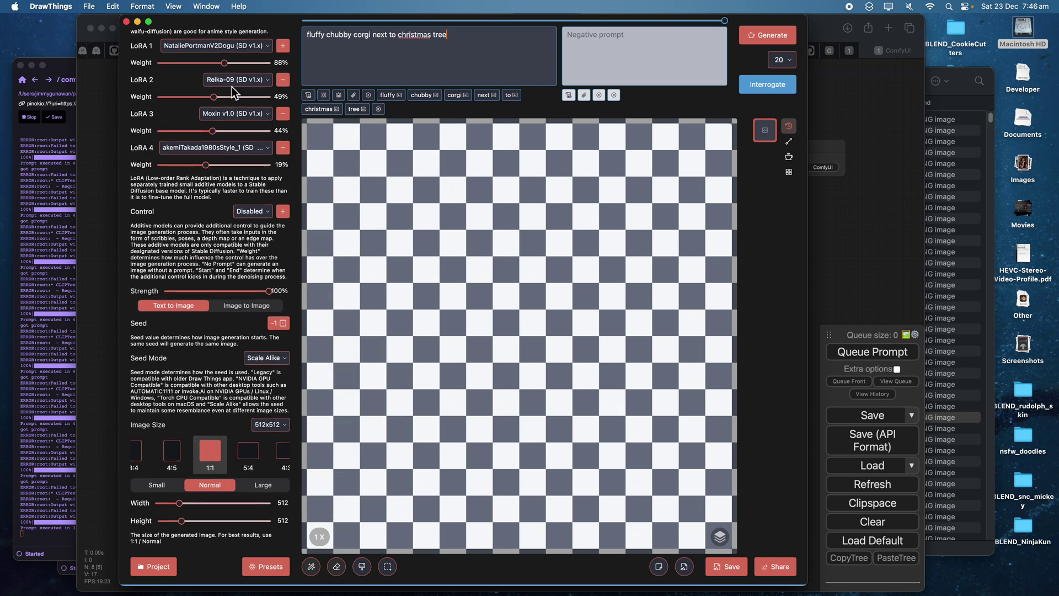
{"action": "scroll", "coordinate": [234, 93], "scroll_direction": "up", "scroll_amount": 2}
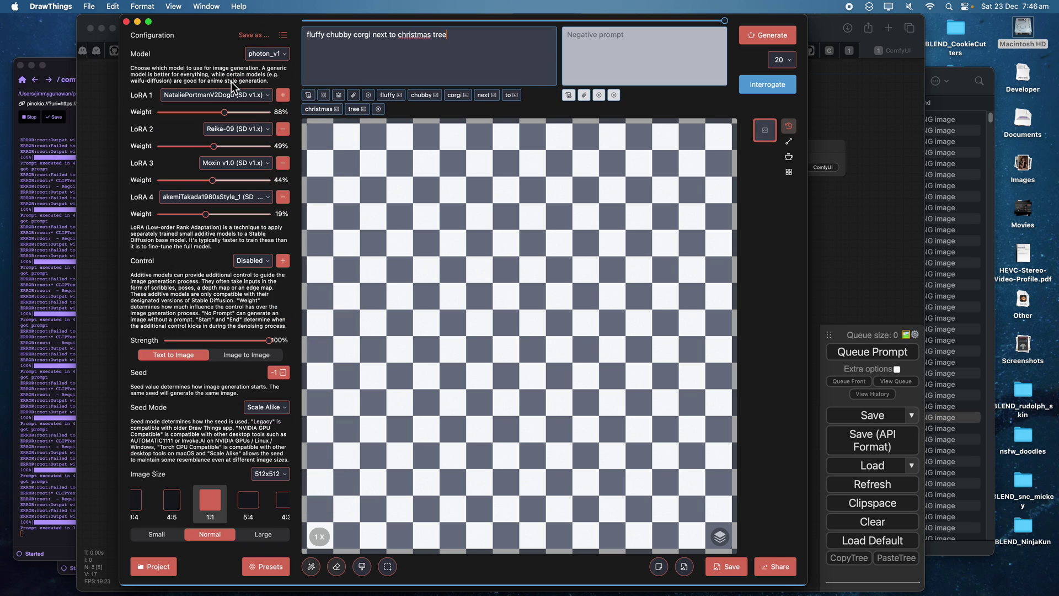
{"action": "left_click", "coordinate": [269, 96]}
{"action": "left_click", "coordinate": [268, 97]}
{"action": "left_click", "coordinate": [283, 128]}
{"action": "left_click", "coordinate": [283, 129]}
{"action": "left_click", "coordinate": [283, 128]}
{"action": "left_click", "coordinate": [269, 95]}
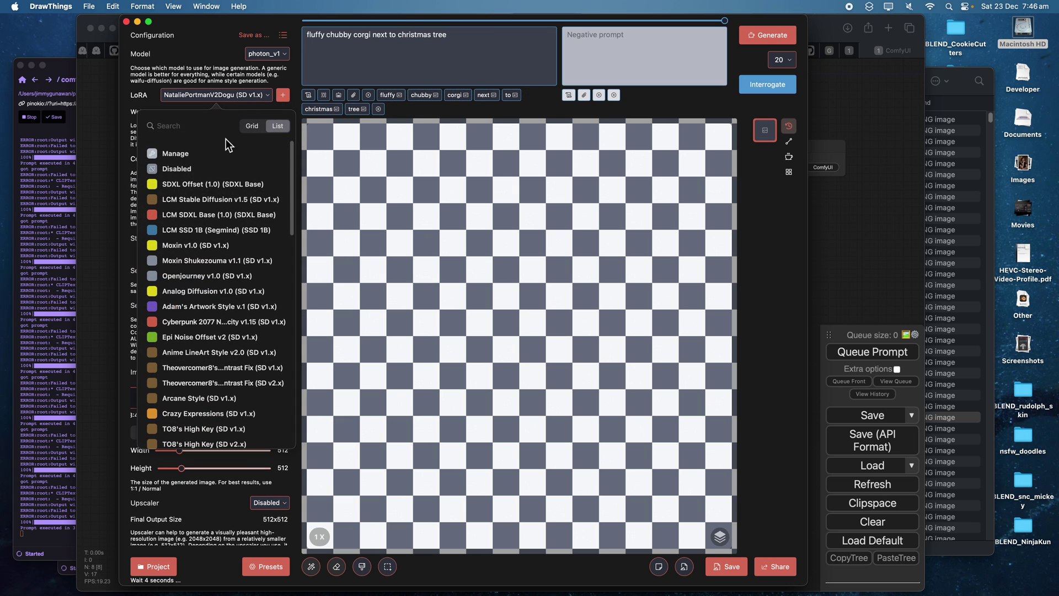
{"action": "left_click", "coordinate": [179, 169]}
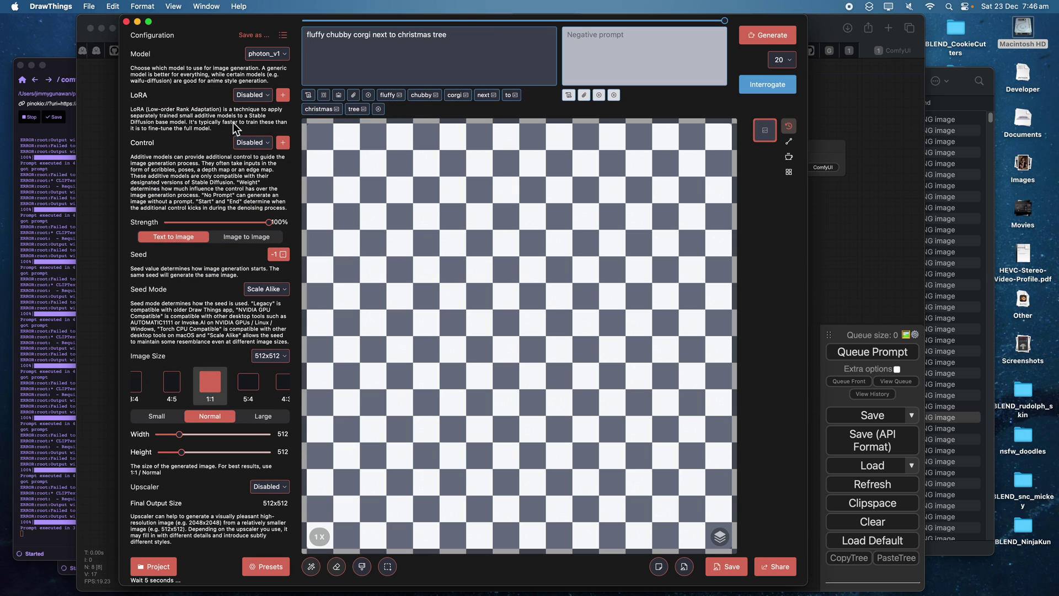
Select the SDXL Turbo model and set the generation steps to 4.
{"action": "left_click", "coordinate": [270, 54]}
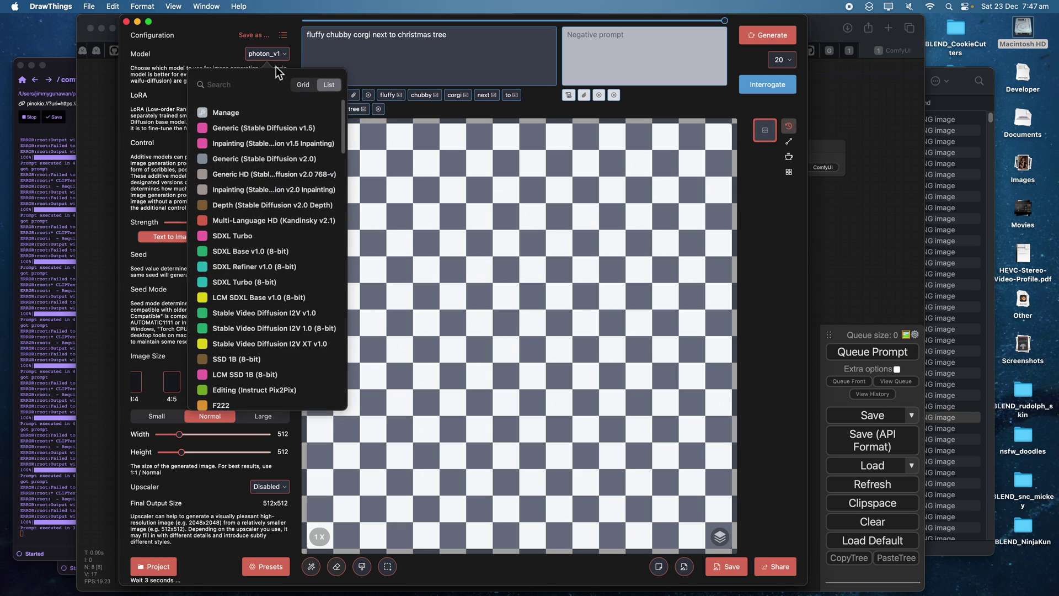
{"action": "left_click", "coordinate": [269, 235]}
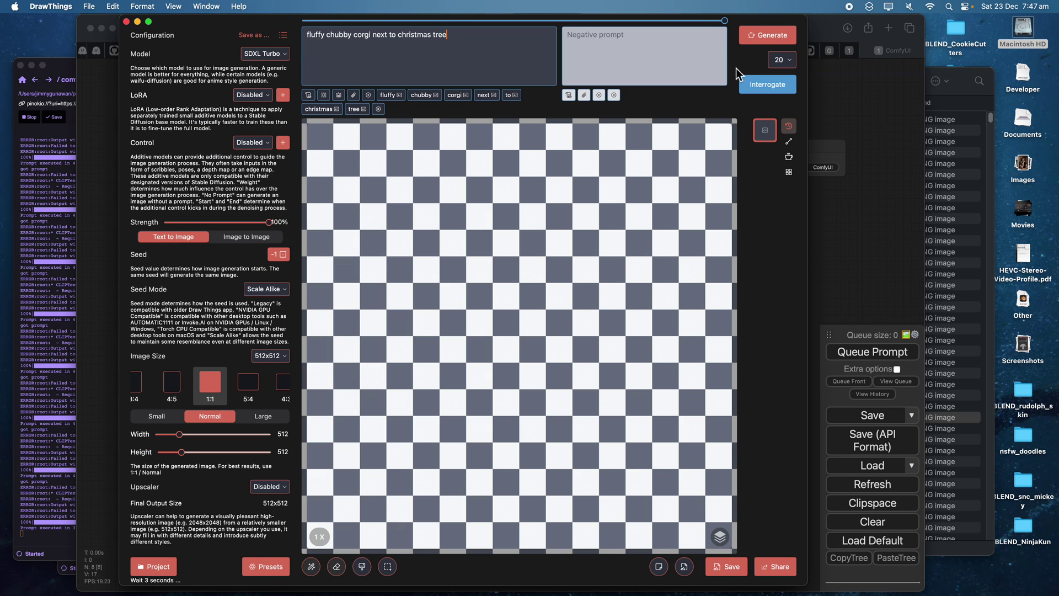
{"action": "scroll", "coordinate": [239, 384], "scroll_direction": "down", "scroll_amount": 5}
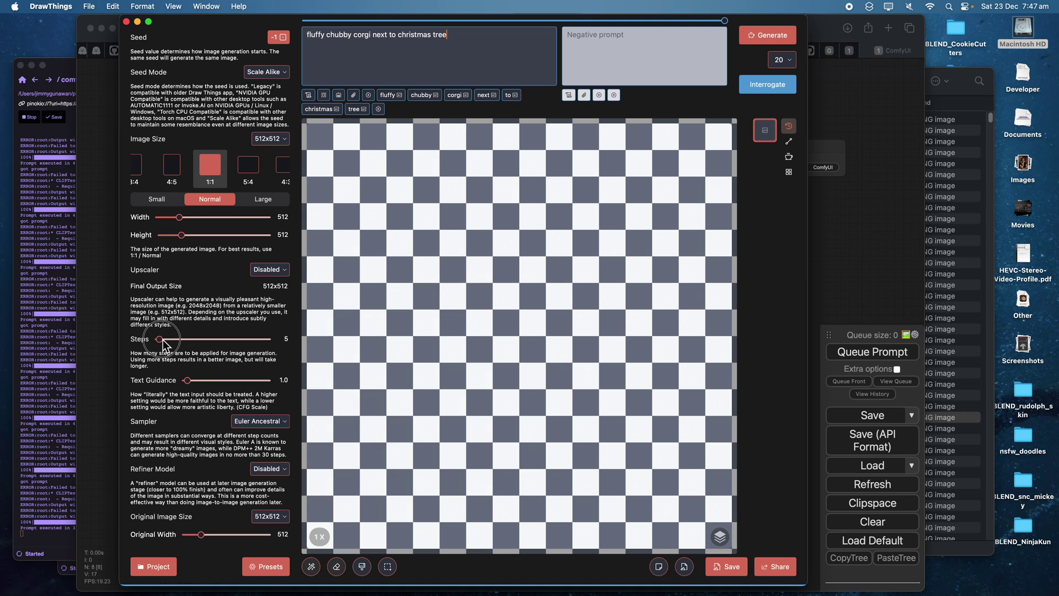
Set the number of images per run to 4 and start generating the corgi images.
{"action": "left_click", "coordinate": [779, 60]}
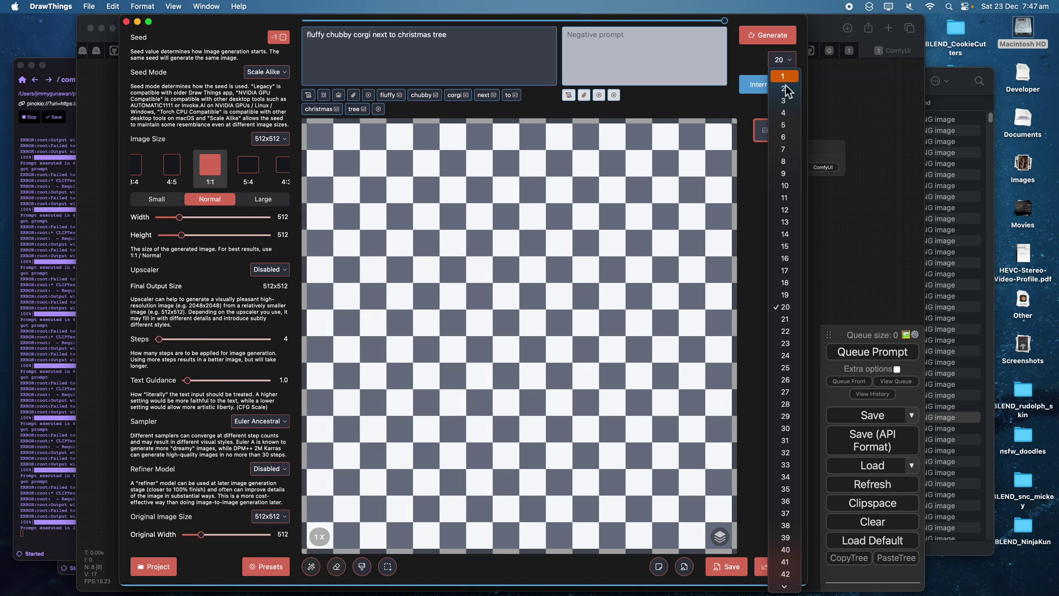
{"action": "left_click", "coordinate": [783, 112]}
{"action": "left_click", "coordinate": [769, 35]}
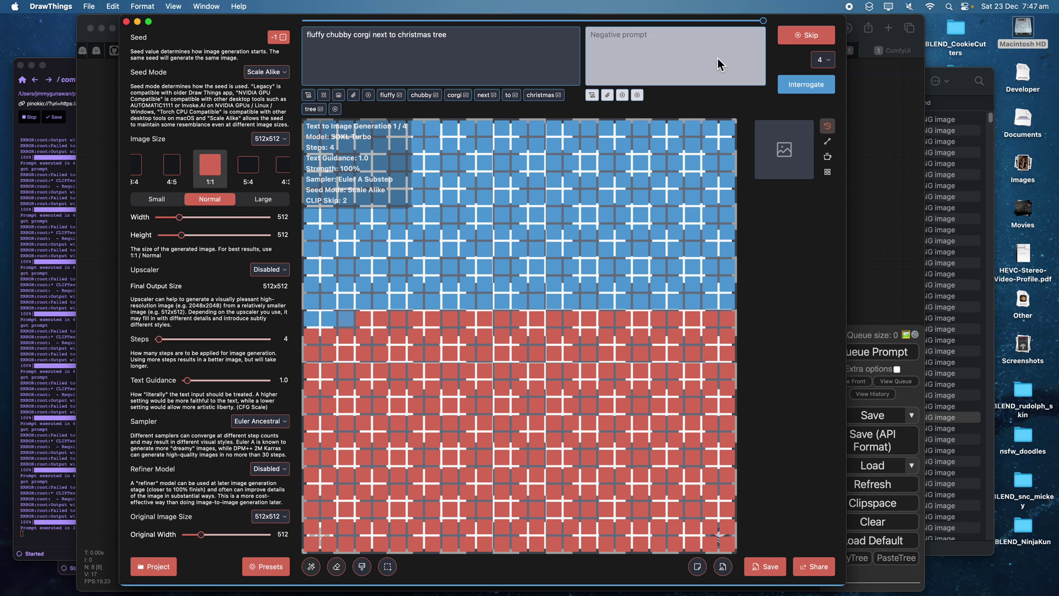
Widen the window in both directions to enlarge the generated image previews, and stop the running generation.
{"action": "left_click_drag", "start_coordinate": [846, 17], "coordinate": [888, 16]}
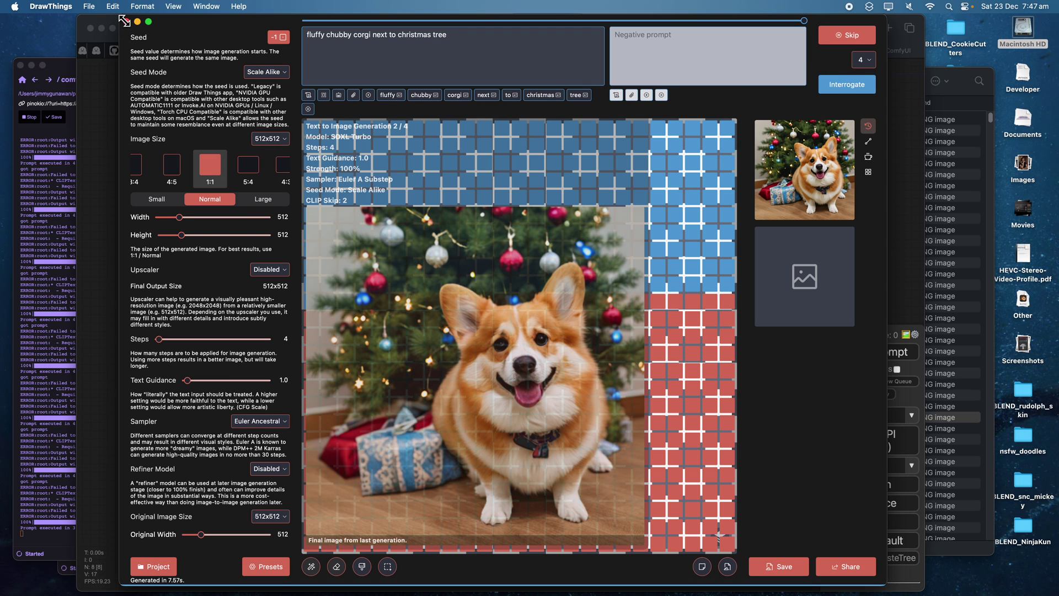
{"action": "left_click_drag", "start_coordinate": [125, 19], "coordinate": [55, 19]}
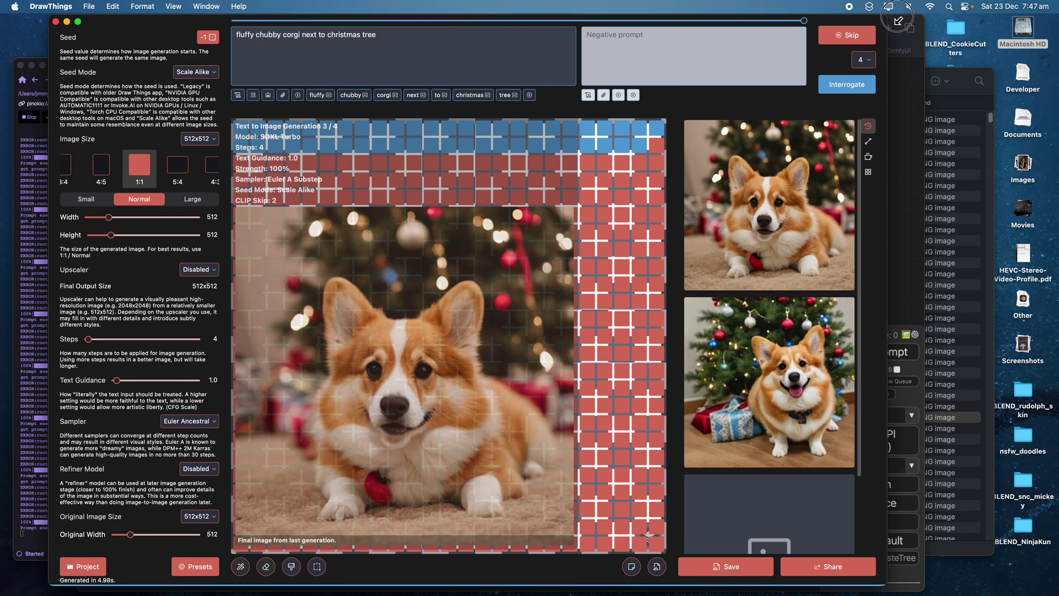
{"action": "left_click_drag", "start_coordinate": [888, 21], "coordinate": [957, 21]}
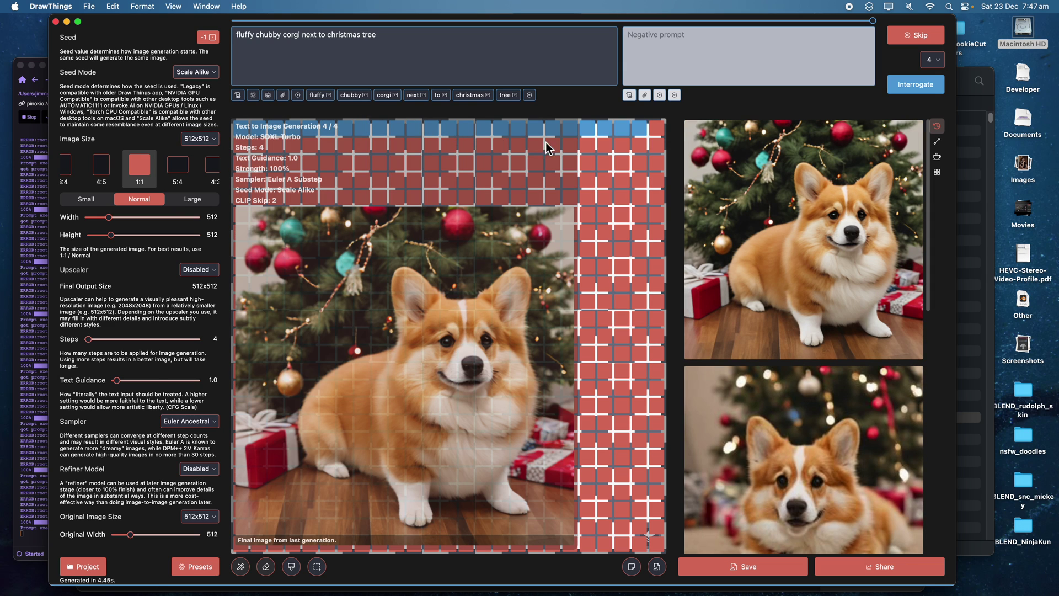
{"action": "left_click", "coordinate": [906, 37]}
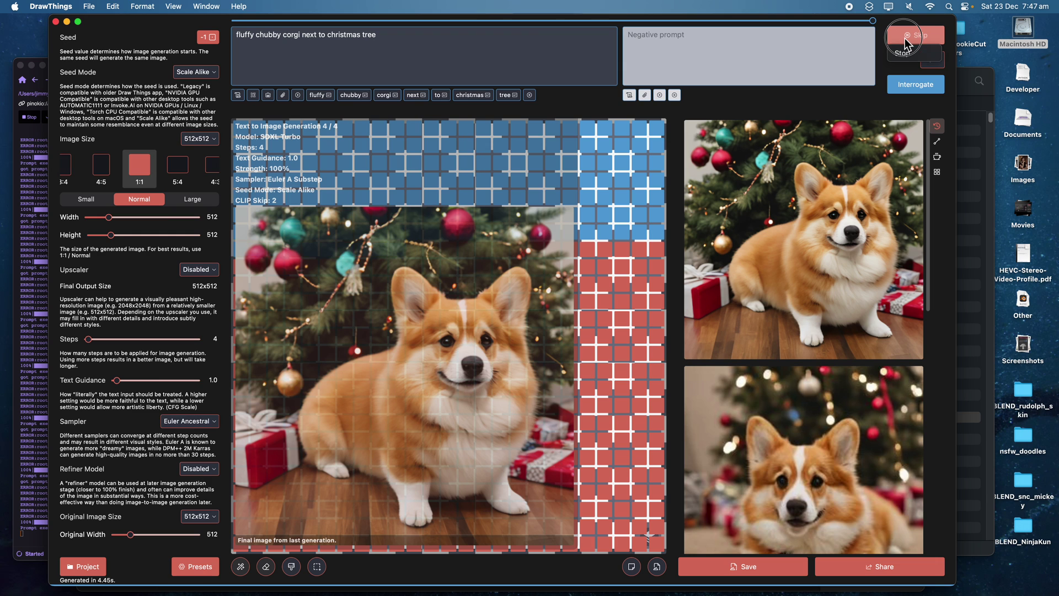
Apply the artstyle-abstract expressionism prompt style, generate corgi images with it, and stop the batch at the fourth image.
{"action": "left_click", "coordinate": [629, 95]}
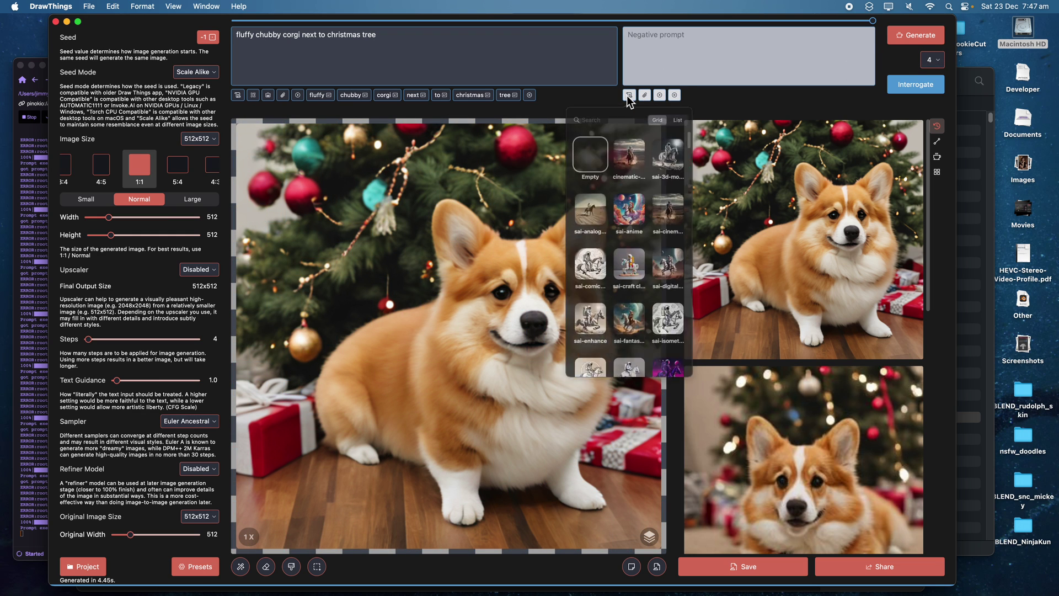
{"action": "left_click", "coordinate": [637, 236]}
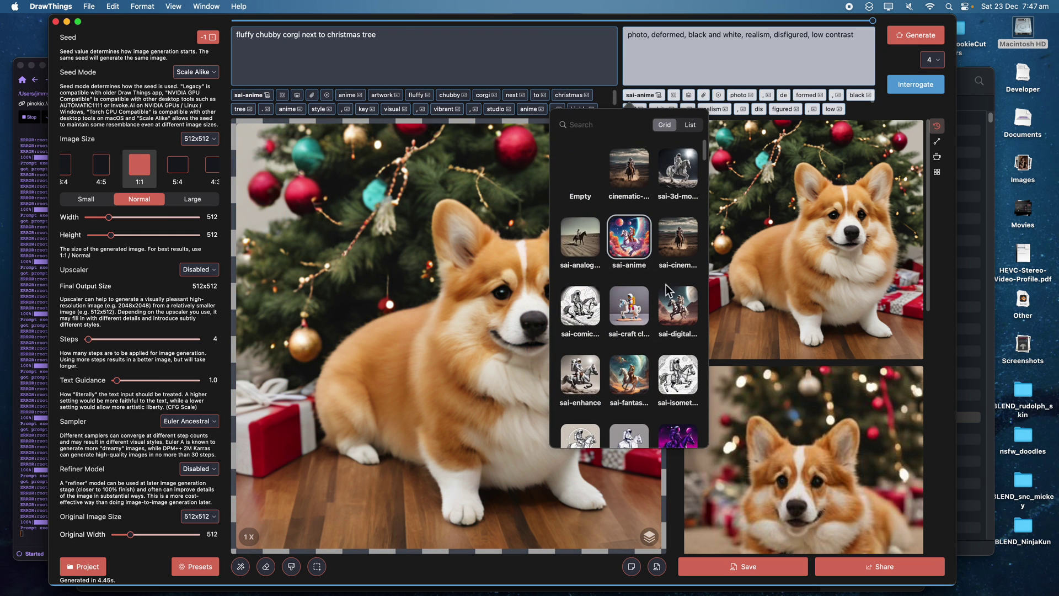
{"action": "scroll", "coordinate": [656, 309], "scroll_direction": "down", "scroll_amount": 5}
{"action": "scroll", "coordinate": [656, 342], "scroll_direction": "down", "scroll_amount": 3}
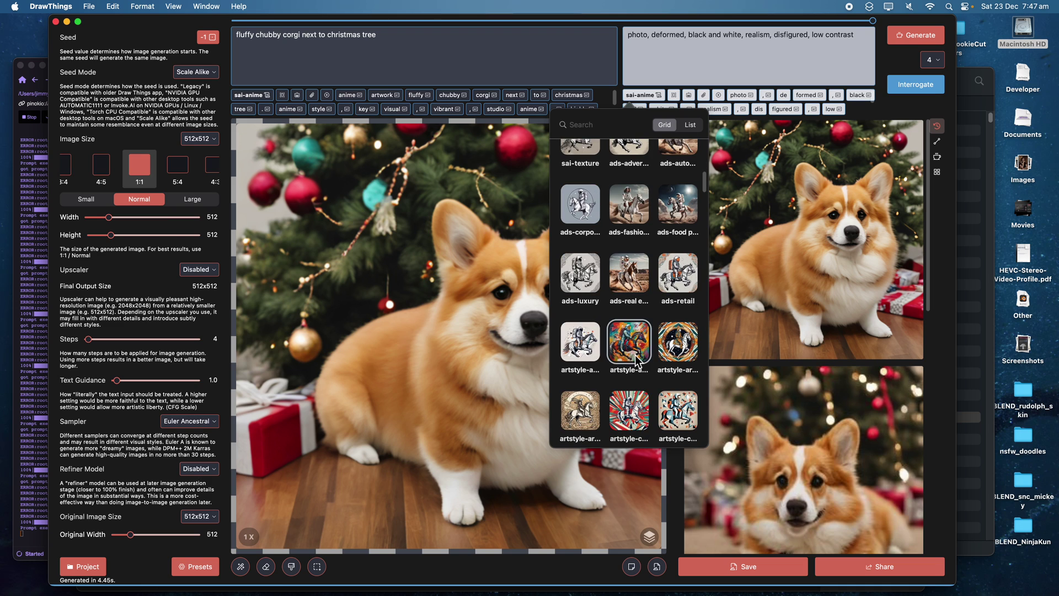
{"action": "left_click", "coordinate": [629, 342]}
{"action": "left_click", "coordinate": [915, 34]}
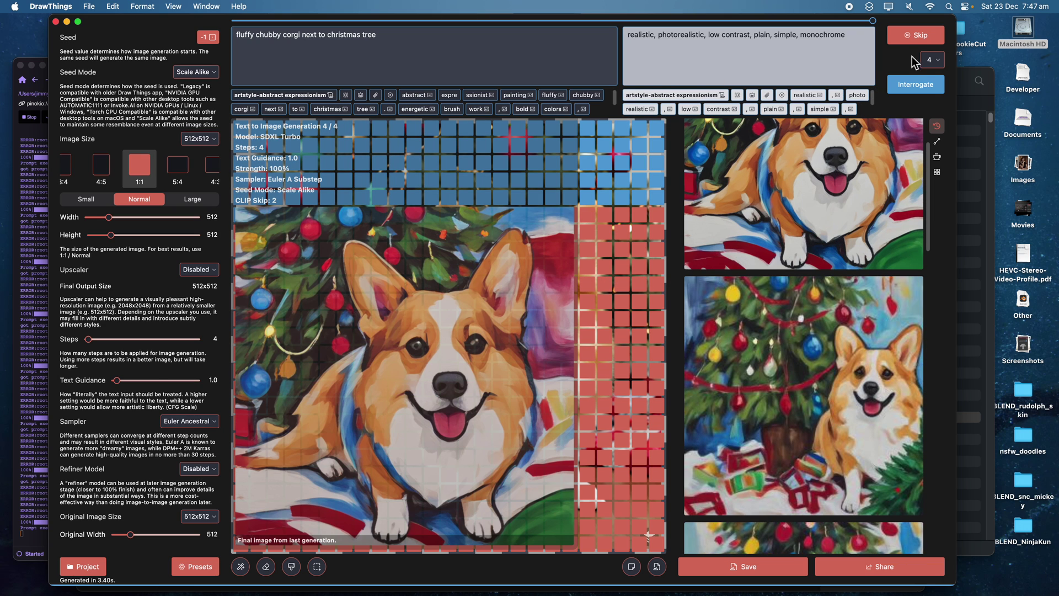
{"action": "left_click", "coordinate": [919, 40]}
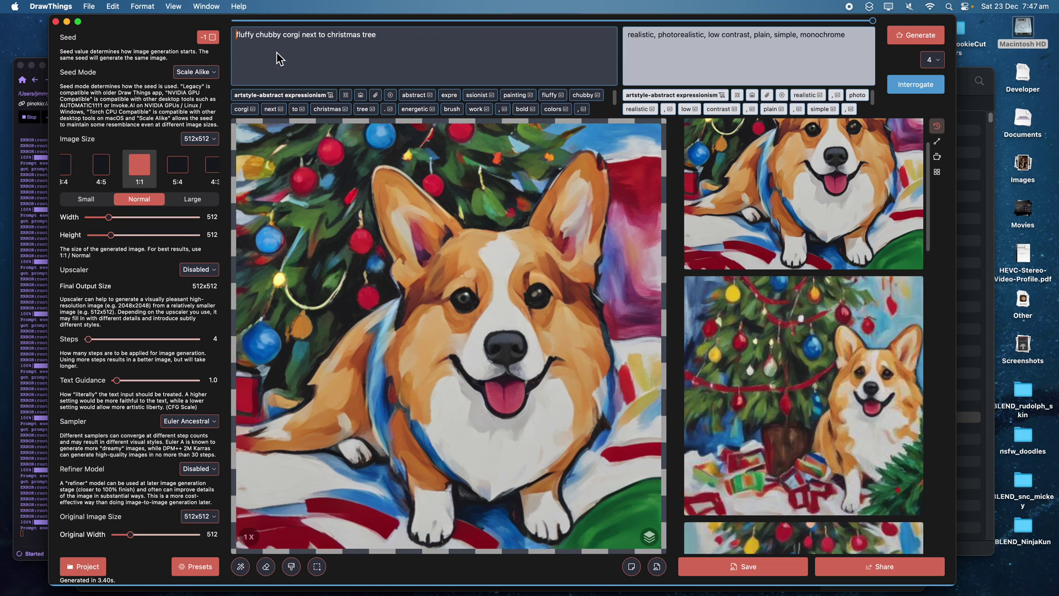
Insert "oil painting of" at the start of the corgi prompt.
{"action": "left_click", "coordinate": [236, 35]}
{"action": "type", "text": "oil paint"}
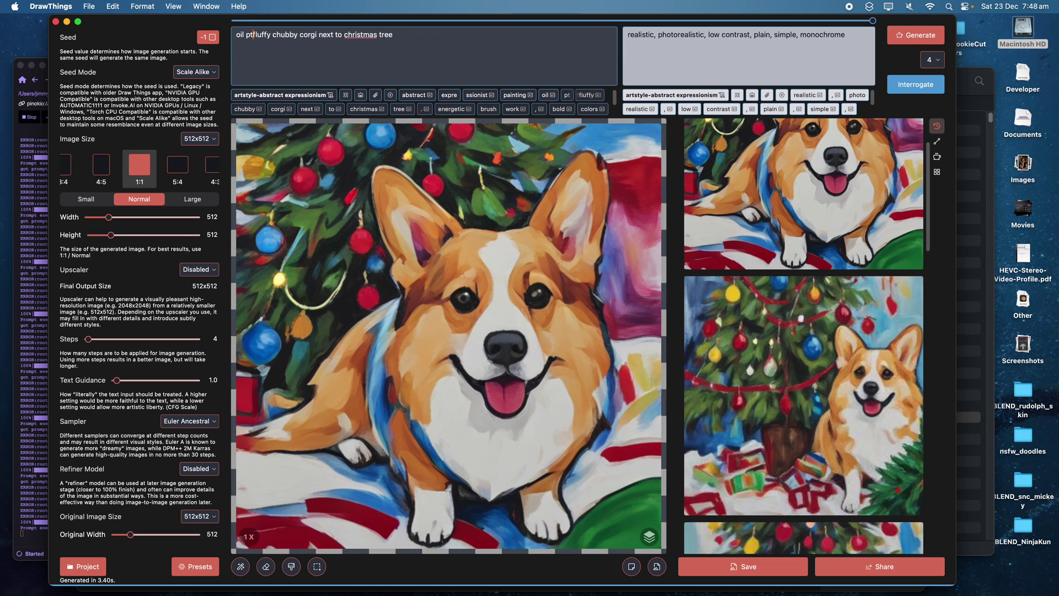
{"action": "type", "text": "ing "}
{"action": "type", "text": "of"}
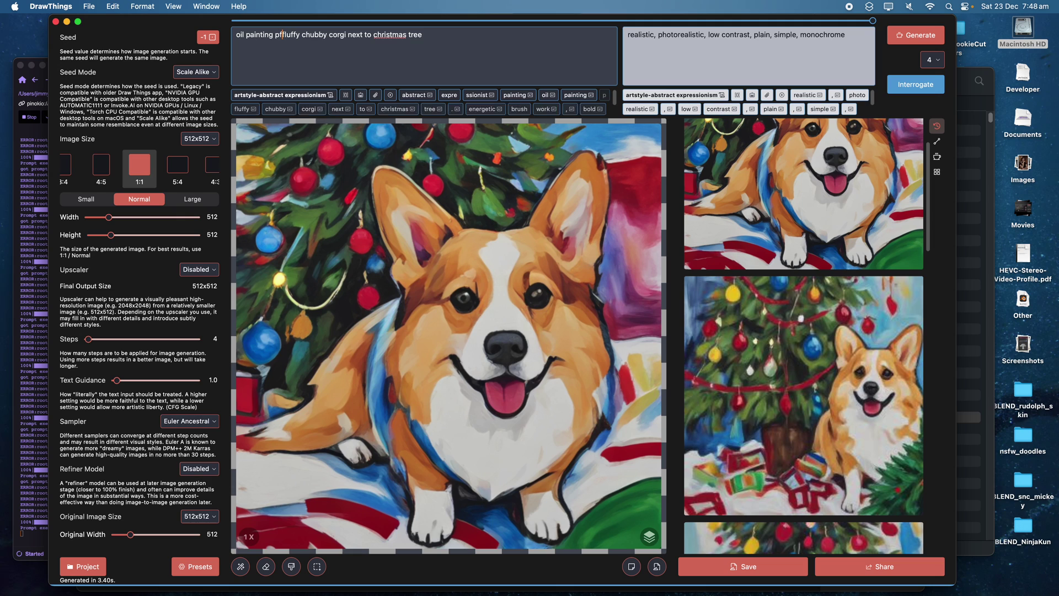
{"action": "key", "text": "BackSpace"}
{"action": "key", "text": "BackSpace"}
{"action": "key", "text": "BackSpace"}
{"action": "type", "text": "of"}
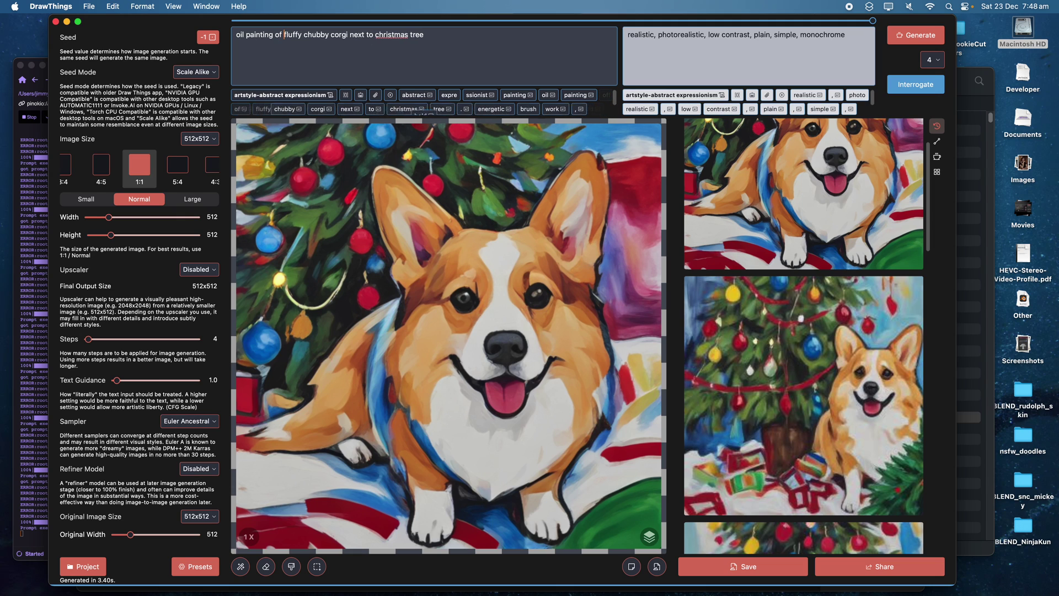
Replace "chubby corgi" with "monkey miniature" in the prompt, generate the images, and stop the remaining batch.
{"action": "double_click", "coordinate": [316, 42]}
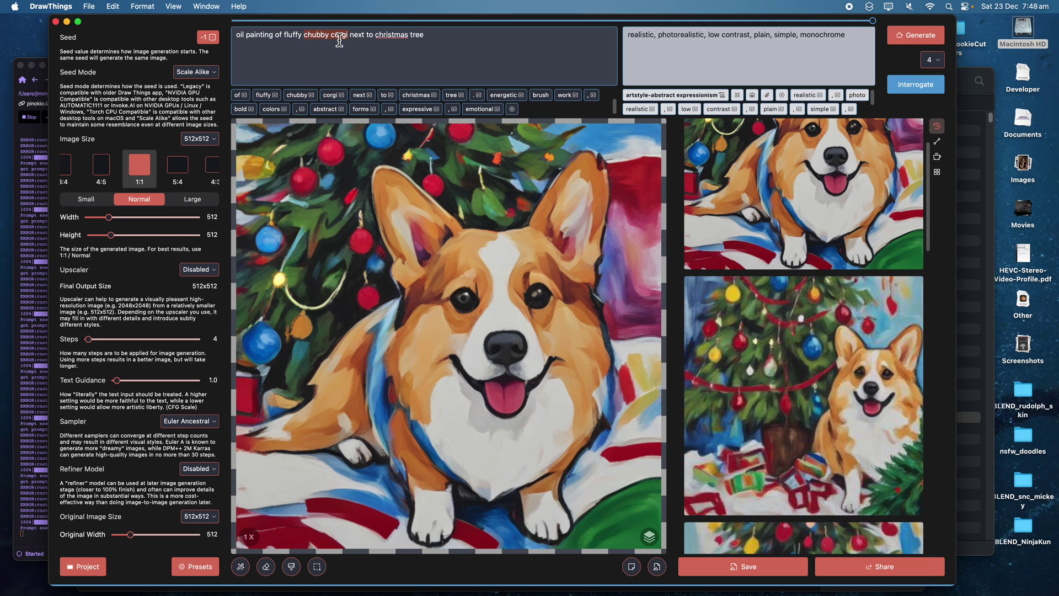
{"action": "type", "text": "monkey"}
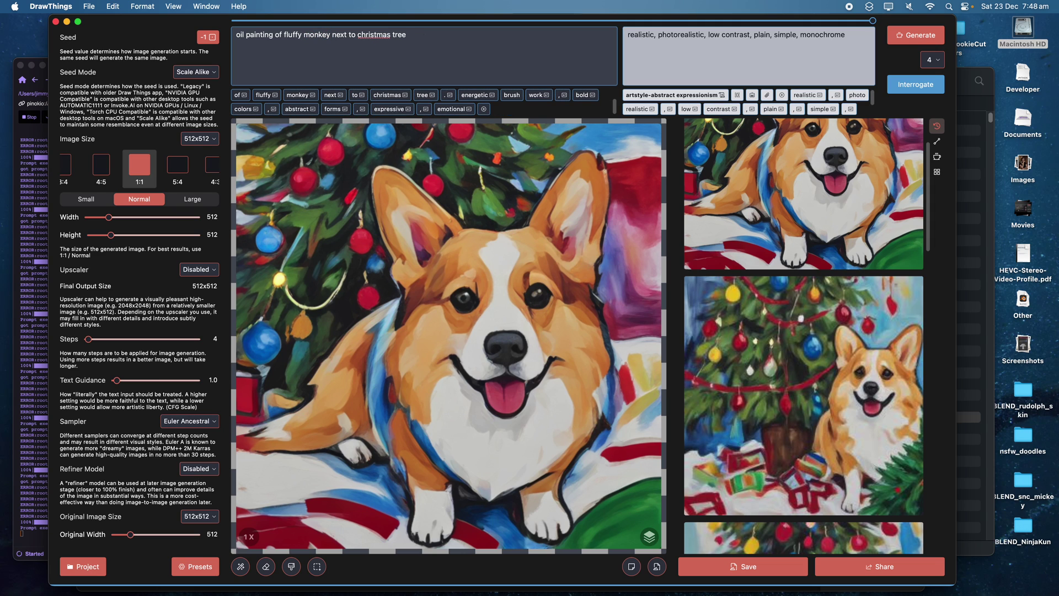
{"action": "type", "text": " miniature"}
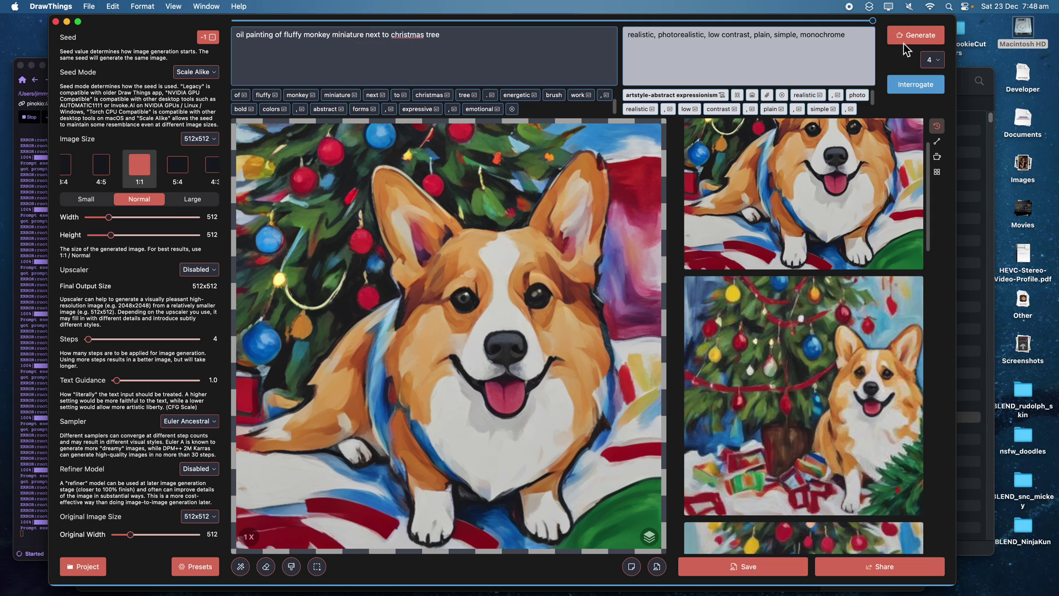
{"action": "left_click", "coordinate": [904, 42]}
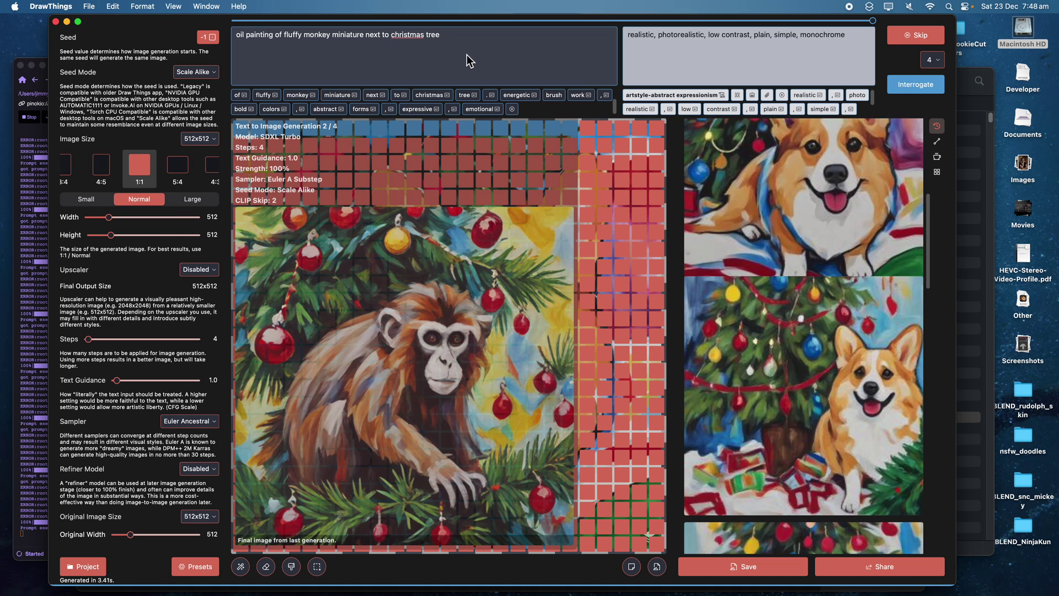
{"action": "left_click_drag", "start_coordinate": [931, 35], "coordinate": [929, 52]}
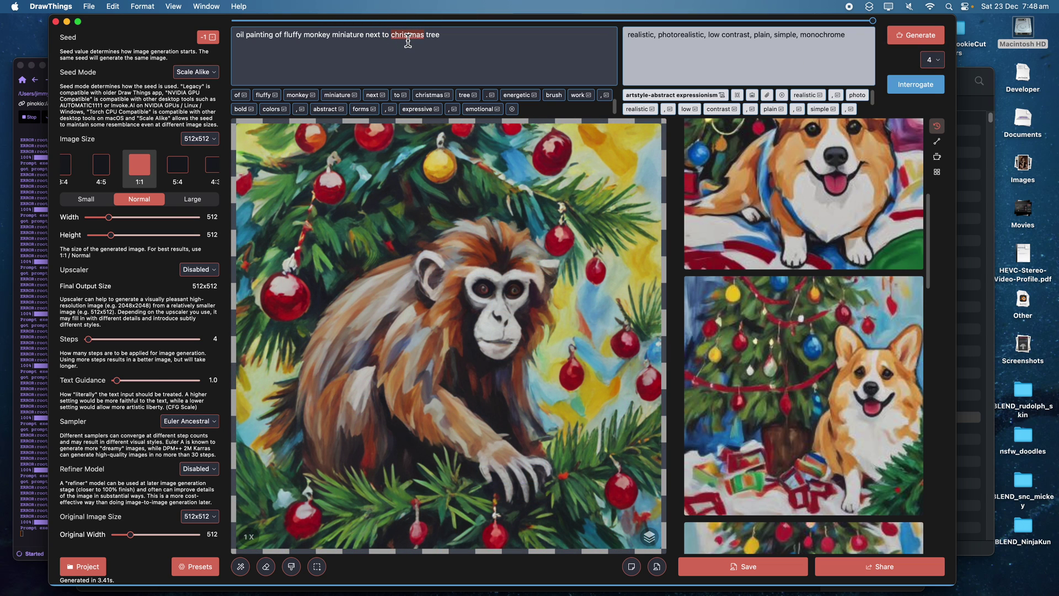
Extend the oil painting prompt with "outdoor in the snow" after "christmas tree".
{"action": "type", "text": "christmas"}
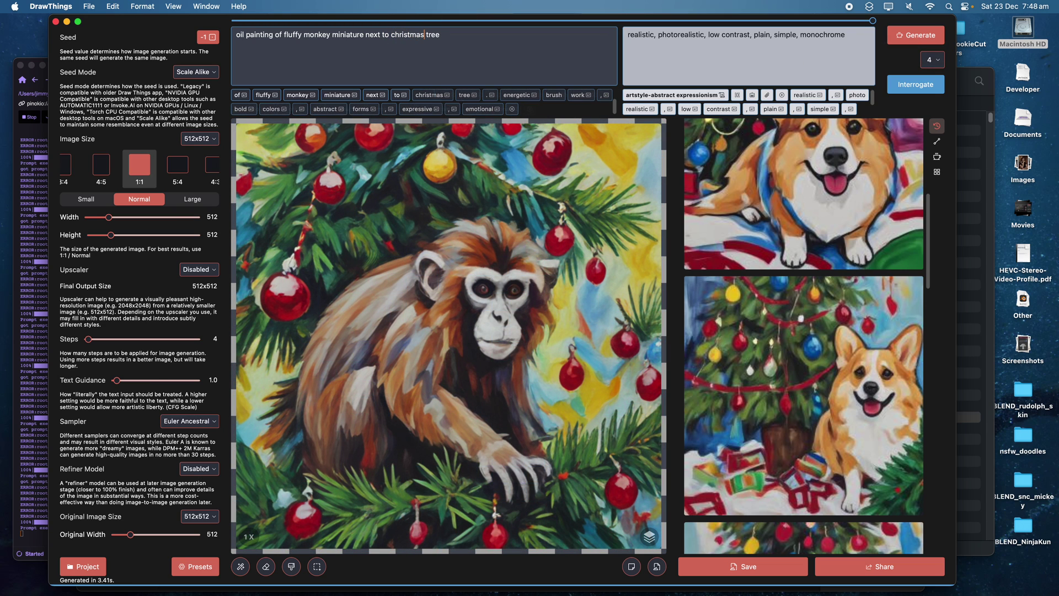
{"action": "type", "text": "o"}
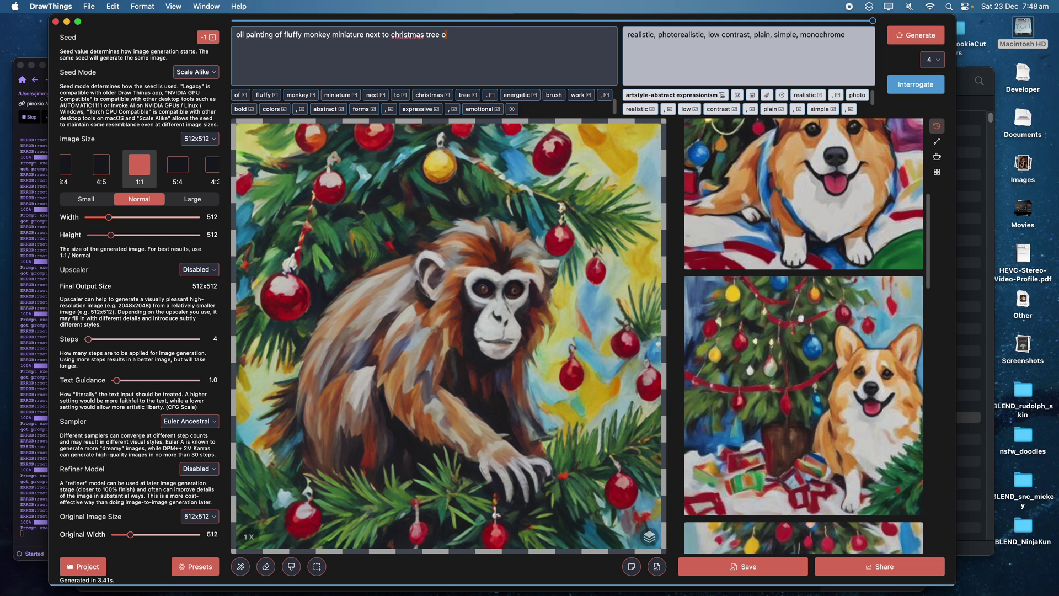
{"action": "type", "text": "utdoor in th "}
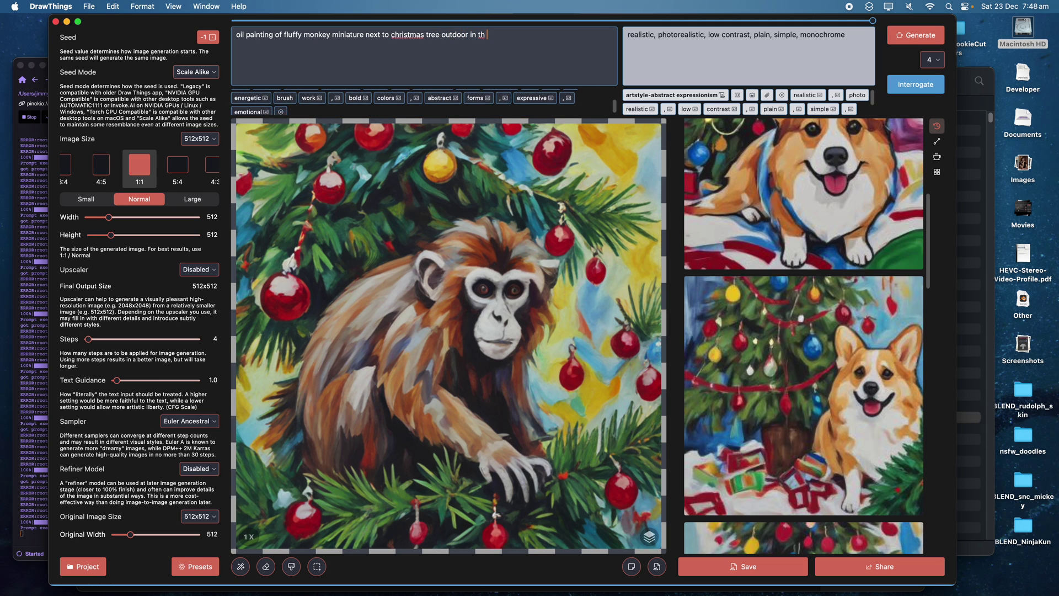
{"action": "type", "text": "e snow"}
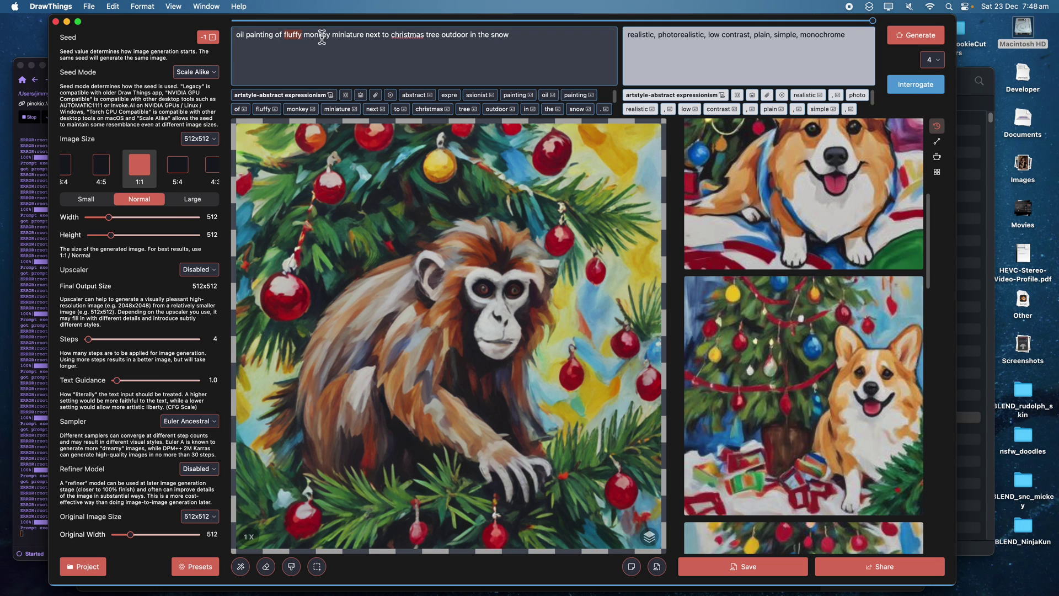
Insert "and snowman" after "monkey" in the prompt and remove the word "miniature".
{"action": "left_click", "coordinate": [331, 35]}
{"action": "type", "text": "a"}
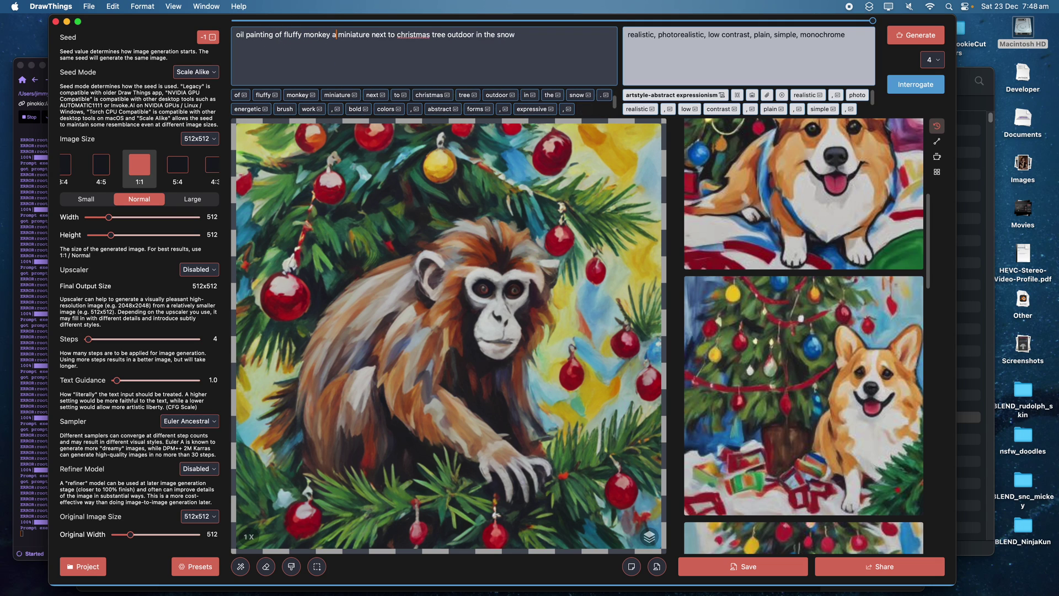
{"action": "type", "text": "nd snomand"}
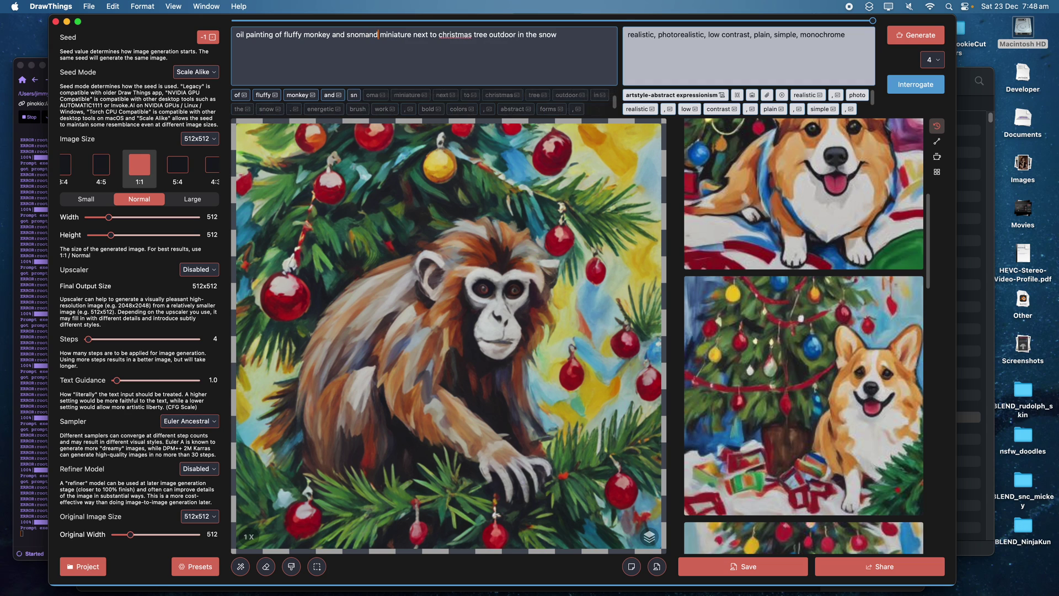
{"action": "key", "text": "BackSpace"}
{"action": "key", "text": "BackSpace"}
{"action": "key", "text": "BackSpace"}
{"action": "key", "text": "BackSpace"}
{"action": "type", "text": "wman"}
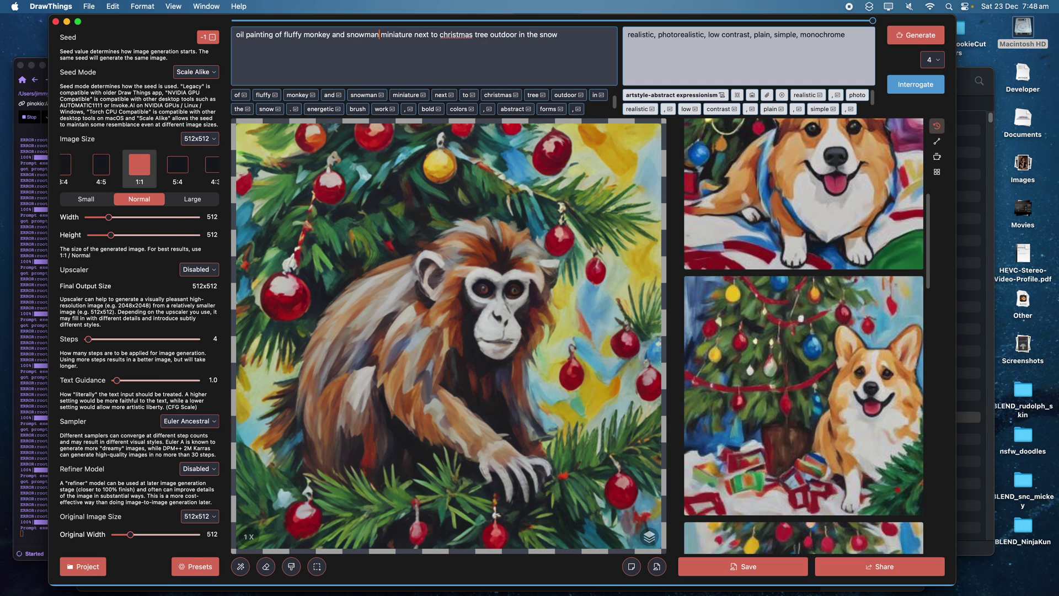
{"action": "double_click", "coordinate": [400, 35]}
{"action": "key", "text": "BackSpace"}
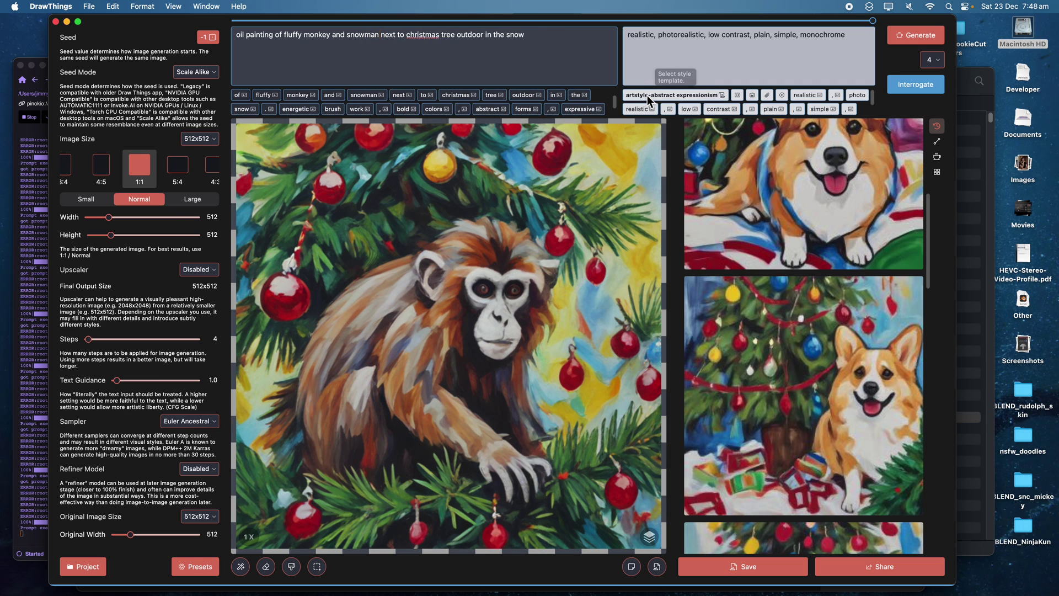
Apply the artstyle-impressionist prompt style and generate a batch of four monkey and snowman images.
{"action": "left_click", "coordinate": [648, 98]}
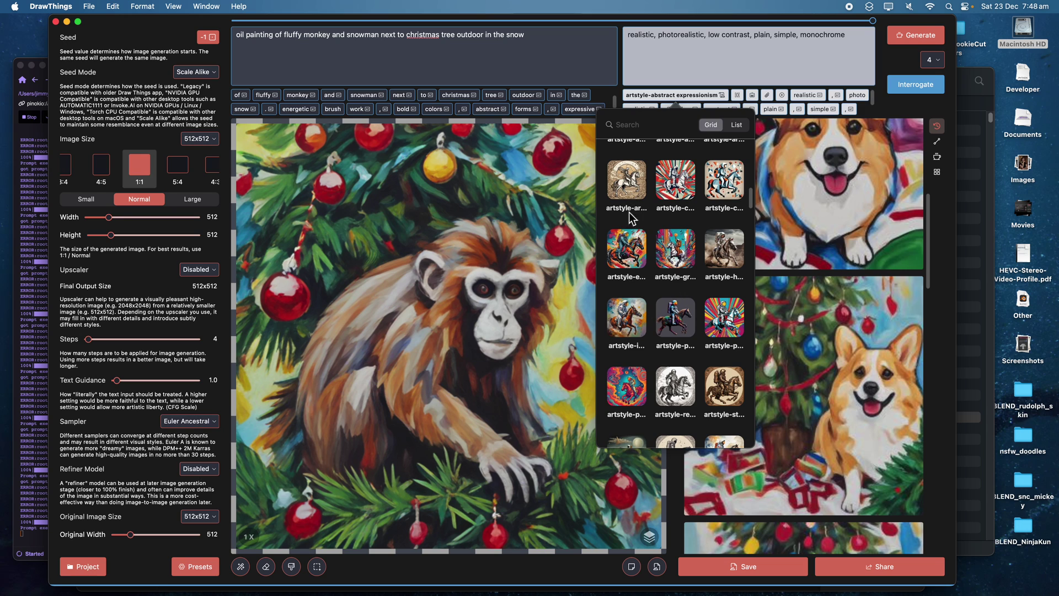
{"action": "left_click", "coordinate": [632, 312]}
{"action": "left_click", "coordinate": [915, 34]}
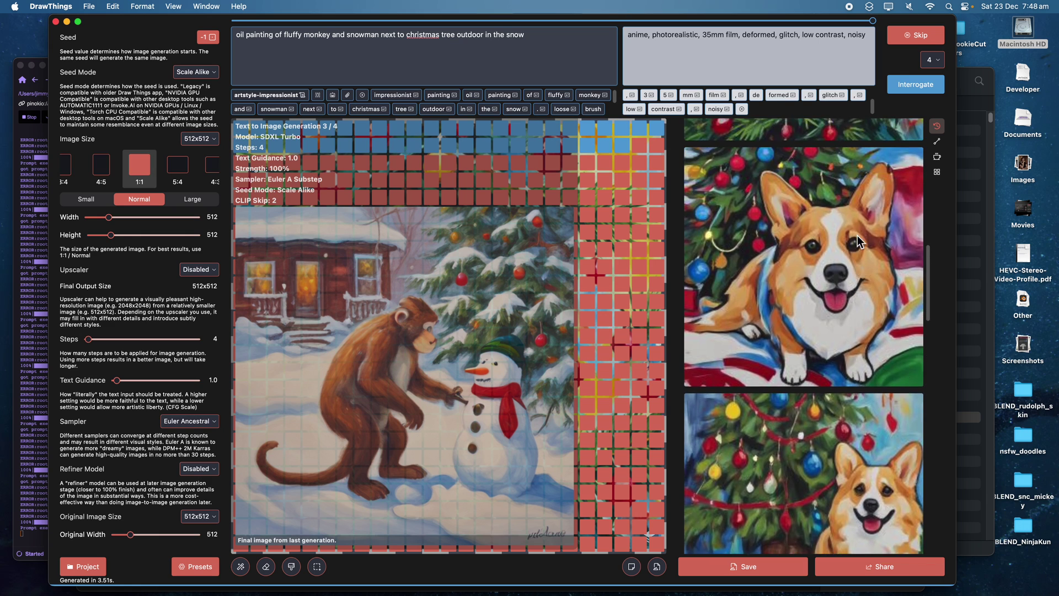
{"action": "scroll", "coordinate": [827, 231], "scroll_direction": "up", "scroll_amount": 5}
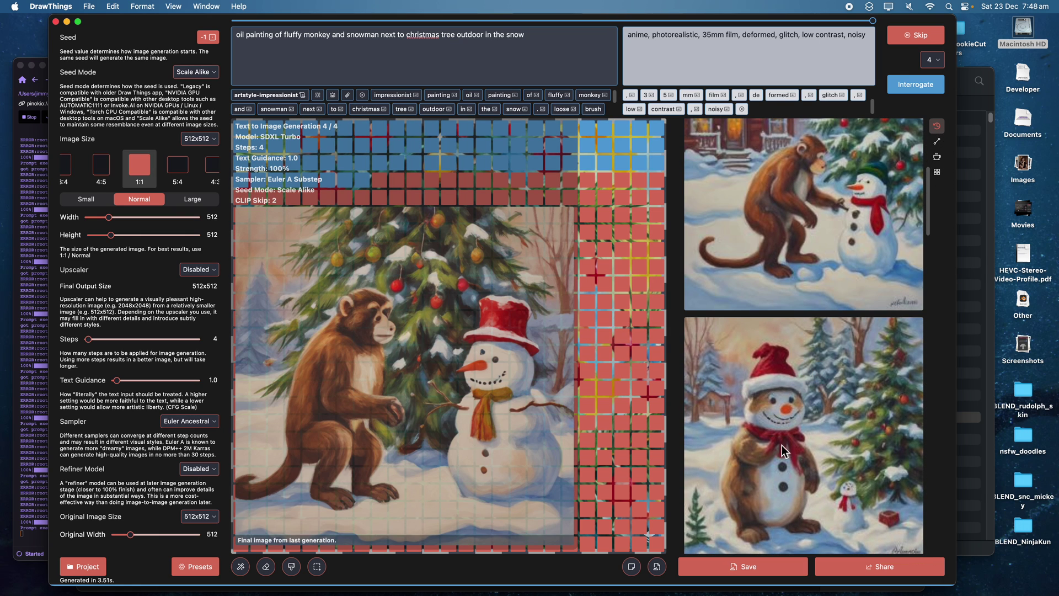
{"action": "scroll", "coordinate": [806, 240], "scroll_direction": "up", "scroll_amount": 5}
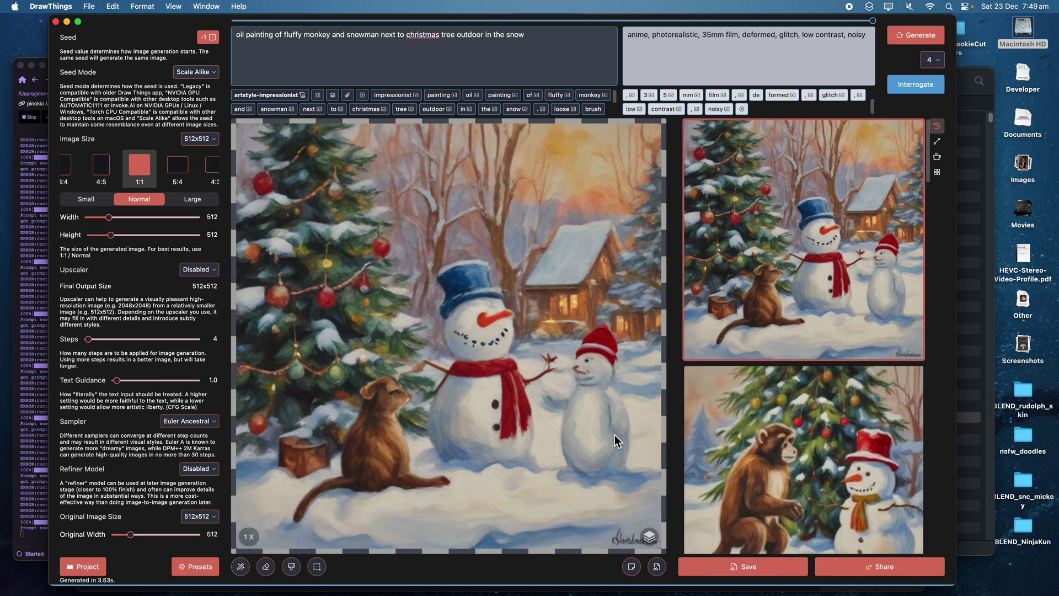
Copy the whole monkey and snowman prompt, switch to Blender, and open the recent file comfyUI_002.blend.
{"action": "triple_click", "coordinate": [395, 60]}
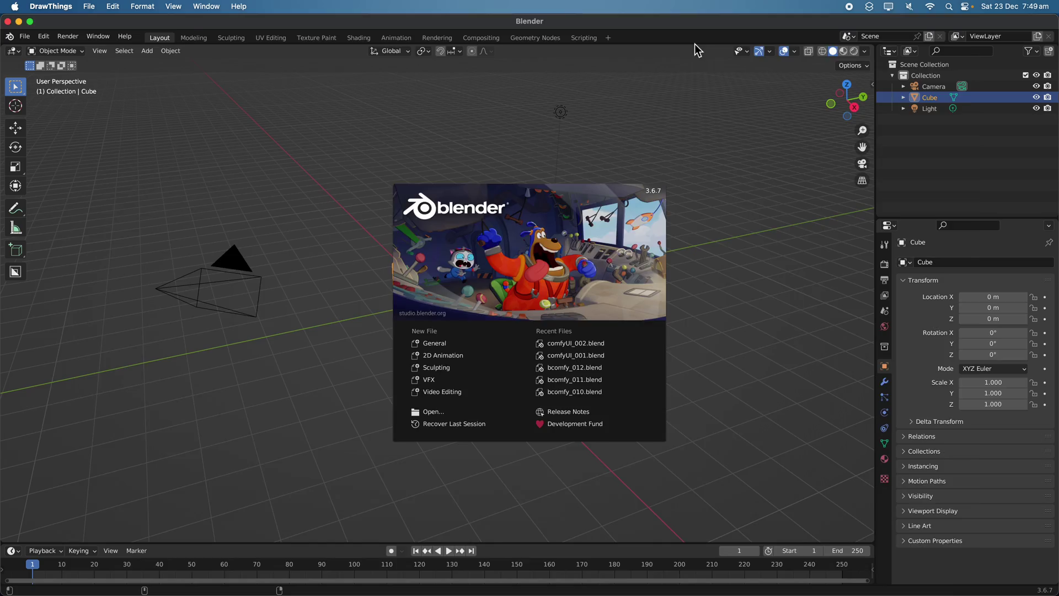
{"action": "left_click", "coordinate": [695, 46]}
{"action": "key", "text": "ctrl+Up"}
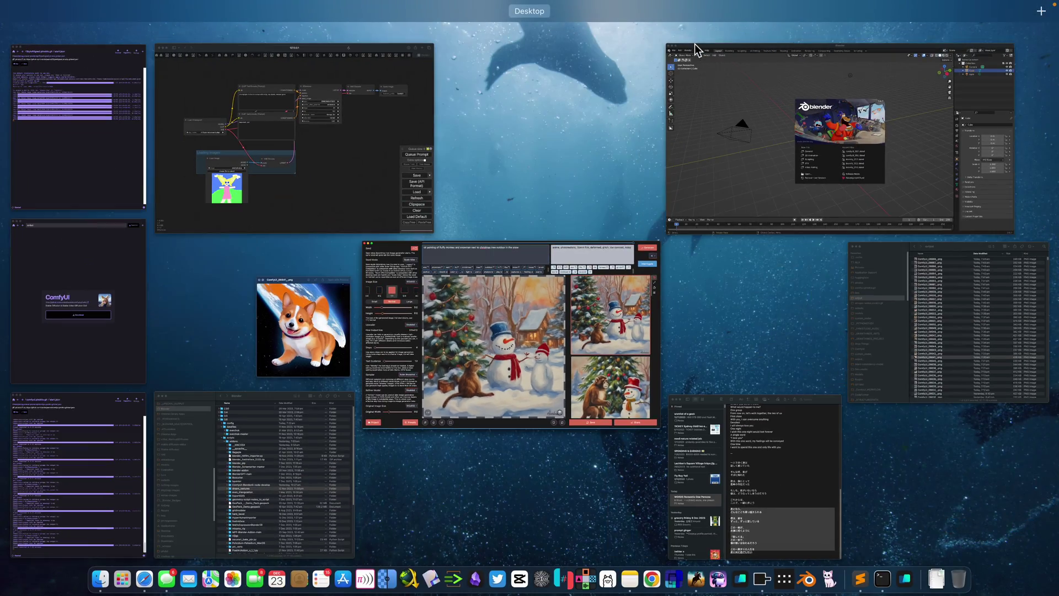
{"action": "left_click", "coordinate": [730, 82]}
{"action": "left_click", "coordinate": [25, 36]}
{"action": "mouse_move", "coordinate": [55, 71]}
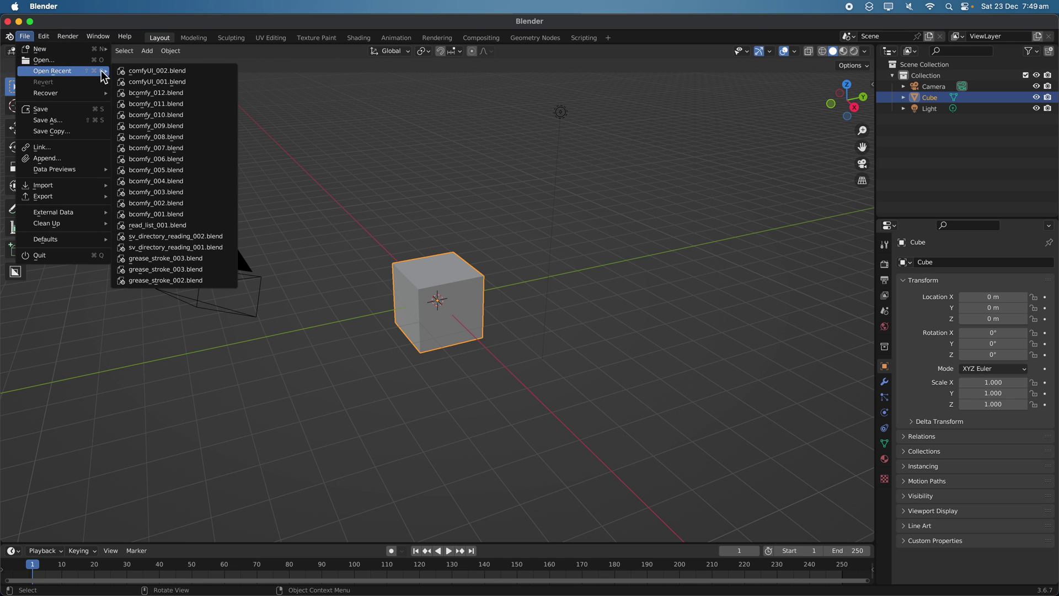
{"action": "left_click", "coordinate": [147, 72]}
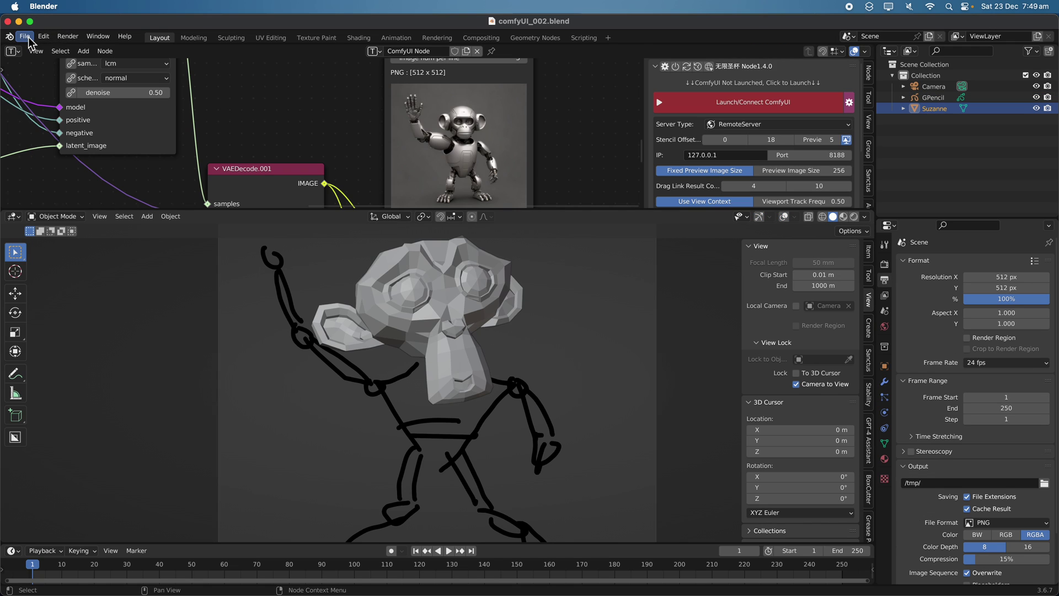
Save the project as a new incremented version named comfyUI_003.blend.
{"action": "left_click", "coordinate": [25, 37]}
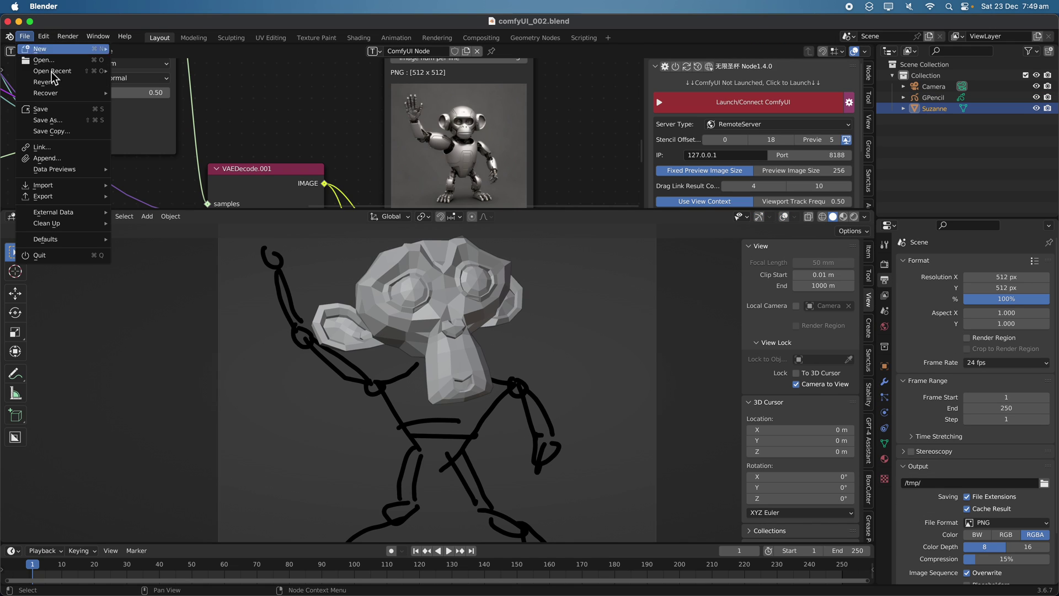
{"action": "left_click", "coordinate": [47, 120]}
{"action": "left_click", "coordinate": [682, 536]}
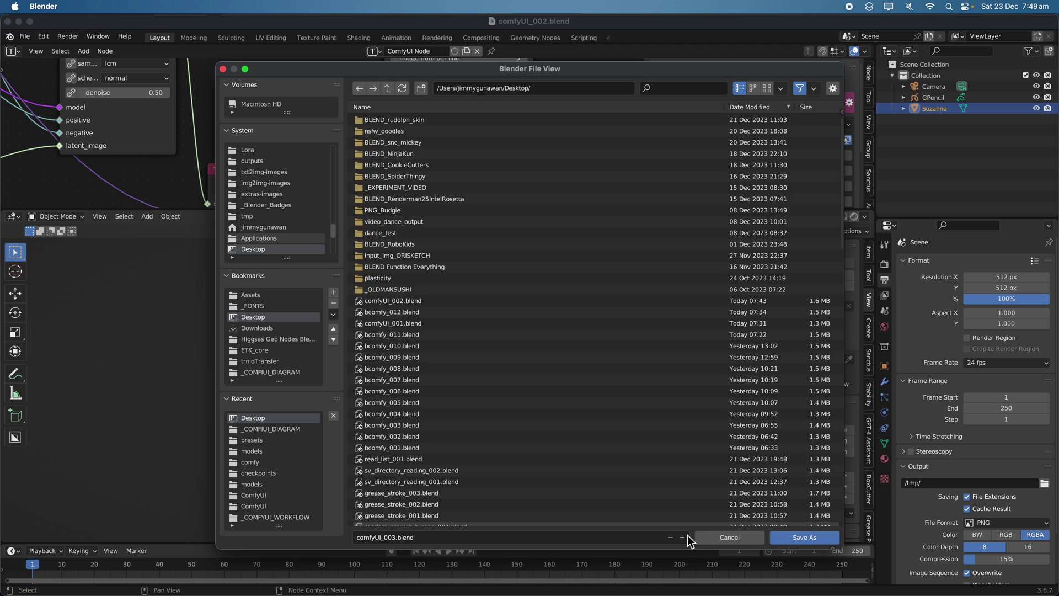
{"action": "left_click", "coordinate": [797, 537]}
Draw a Christmas tree with a topper, ornaments and trunk beside the monkey on the GPencil object in Draw Mode, and save the file.
{"action": "left_click_drag", "start_coordinate": [579, 211], "coordinate": [580, 224]}
{"action": "middle_click_drag", "start_coordinate": [574, 356], "coordinate": [517, 351]}
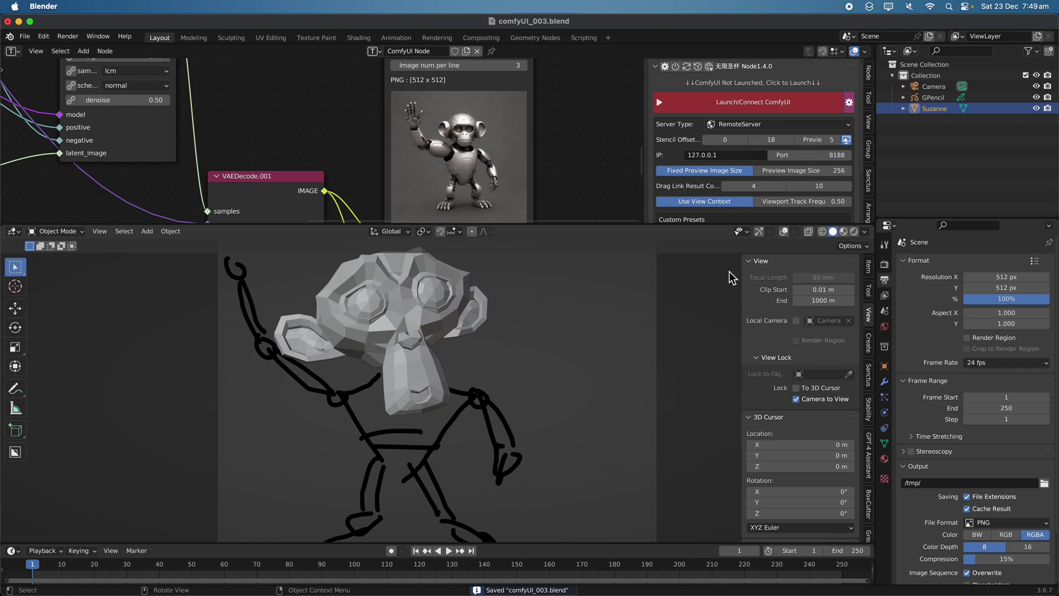
{"action": "left_click", "coordinate": [933, 97]}
{"action": "left_click", "coordinate": [56, 231]}
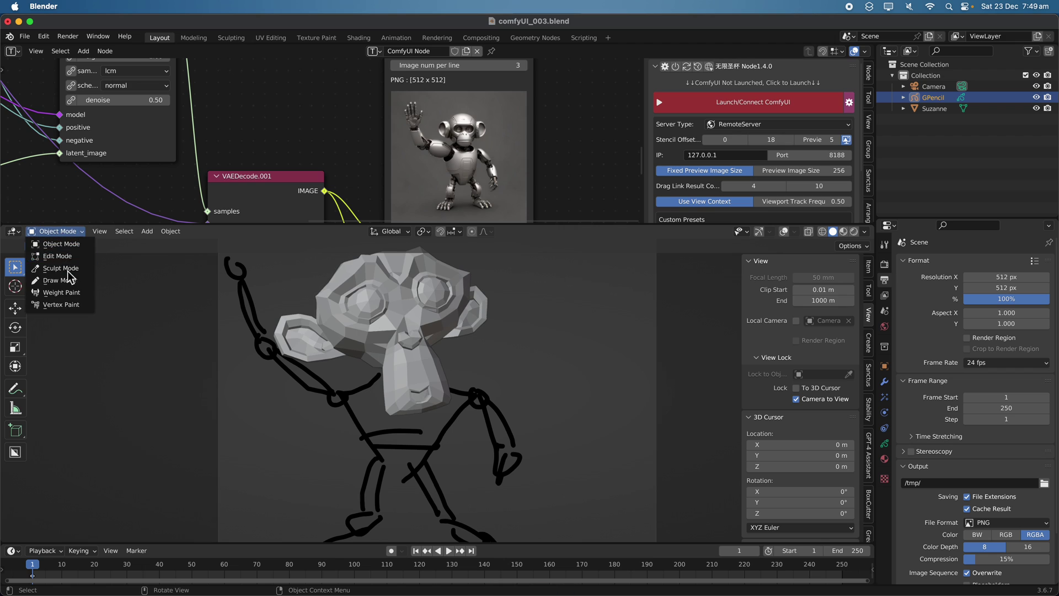
{"action": "left_click", "coordinate": [61, 280]}
{"action": "middle_click_drag", "start_coordinate": [469, 368], "coordinate": [448, 367], "text": "shift"}
{"action": "left_click_drag", "start_coordinate": [558, 312], "coordinate": [517, 384]}
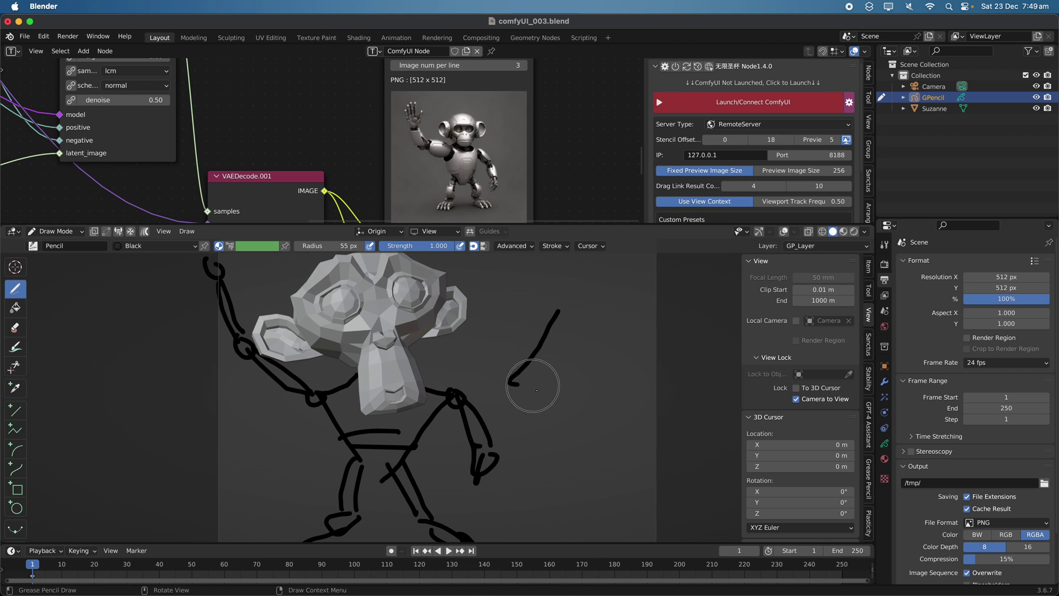
{"action": "mouse_move", "coordinate": [530, 448]}
{"action": "left_mouse_down"}
{"action": "mouse_move", "coordinate": [504, 508]}
{"action": "mouse_move", "coordinate": [633, 468]}
{"action": "mouse_move", "coordinate": [633, 395]}
{"action": "mouse_move", "coordinate": [581, 322]}
{"action": "mouse_move", "coordinate": [584, 279]}
{"action": "mouse_move", "coordinate": [577, 291]}
{"action": "left_mouse_up"}
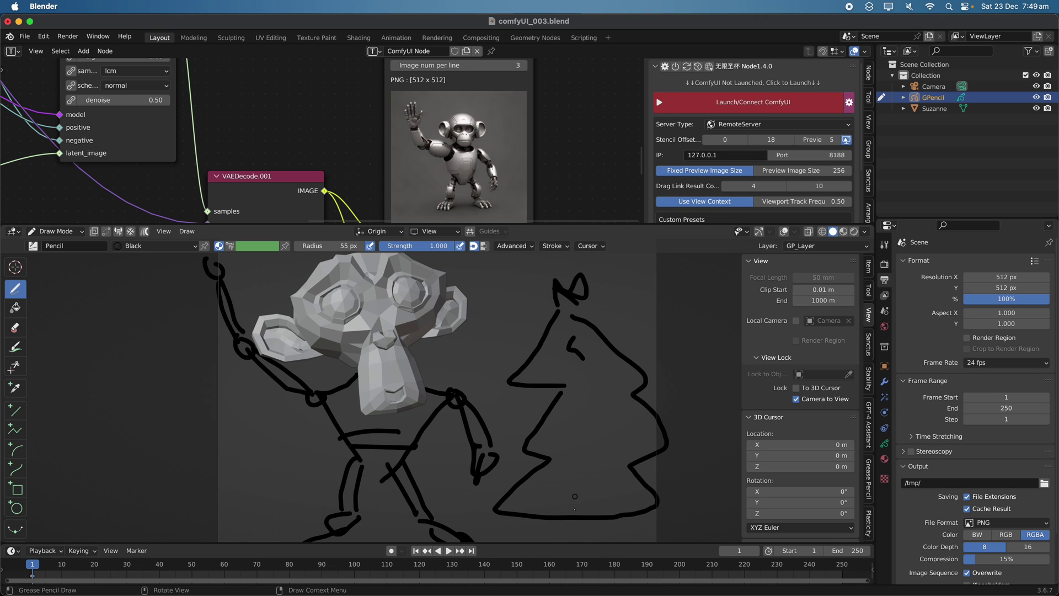
{"action": "left_click_drag", "start_coordinate": [590, 395], "coordinate": [607, 407]}
{"action": "key", "text": "super+s"}
Append "next to christmas tree" to the cyborg mecha monkey robot prompt in its text encode node.
{"action": "middle_click_drag", "start_coordinate": [223, 144], "coordinate": [429, 129]}
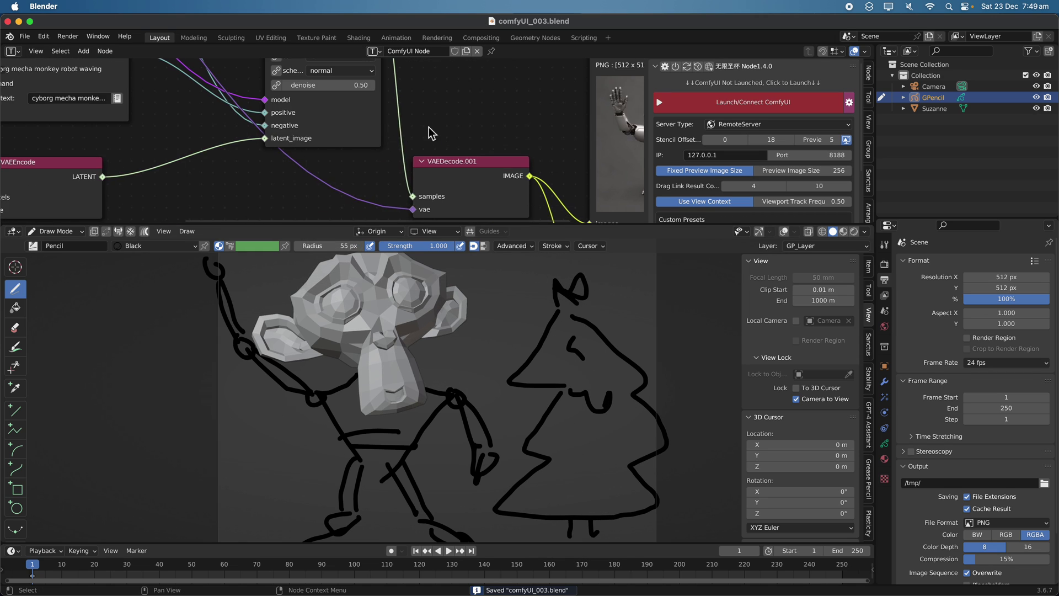
{"action": "scroll", "coordinate": [318, 164], "scroll_direction": "down", "scroll_amount": 3}
{"action": "middle_click_drag", "start_coordinate": [319, 165], "coordinate": [423, 186]}
{"action": "scroll", "coordinate": [309, 149], "scroll_direction": "up", "scroll_amount": 2}
{"action": "left_click", "coordinate": [217, 123]}
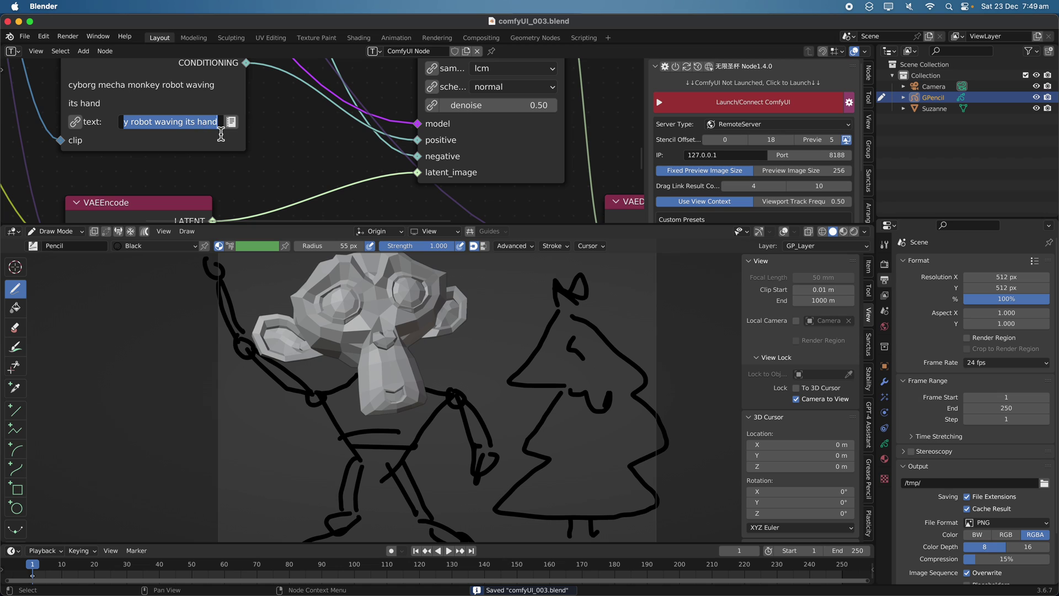
{"action": "key", "text": "End"}
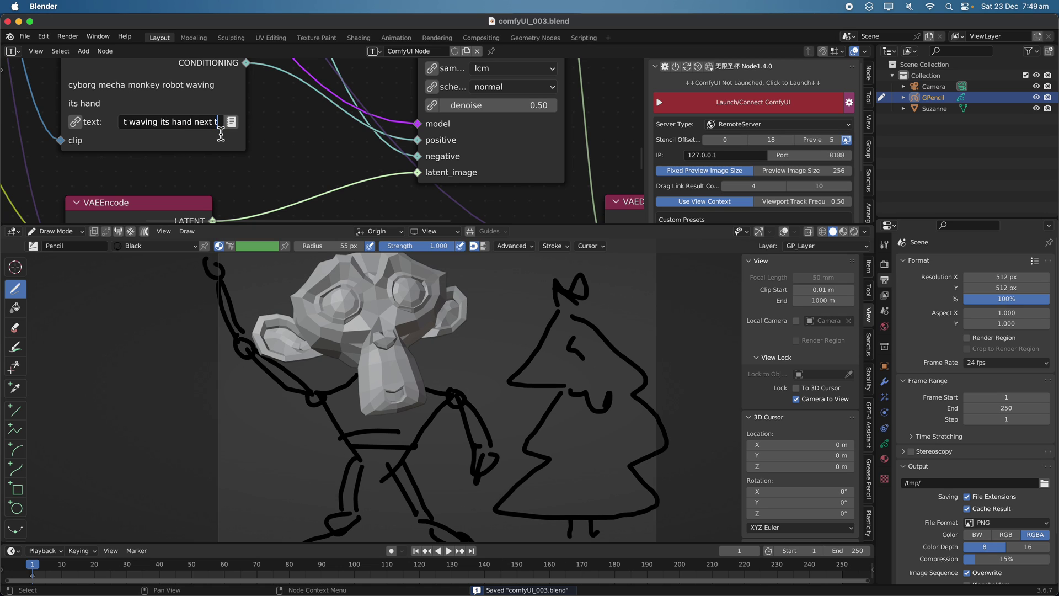
{"action": "type", "text": "next to christmas tre"}
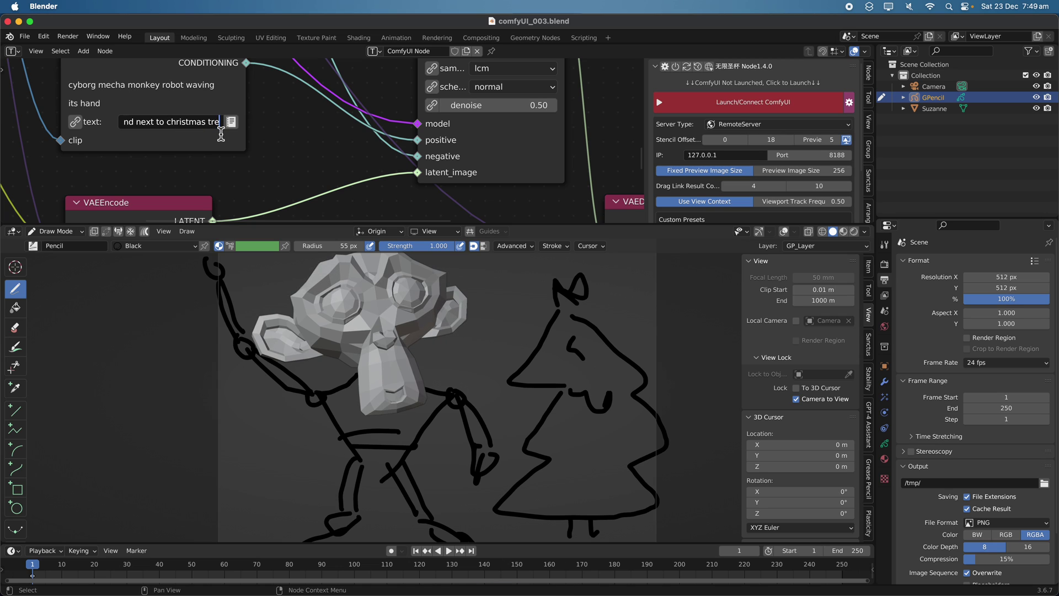
{"action": "type", "text": "e"}
{"action": "key", "text": "Return"}
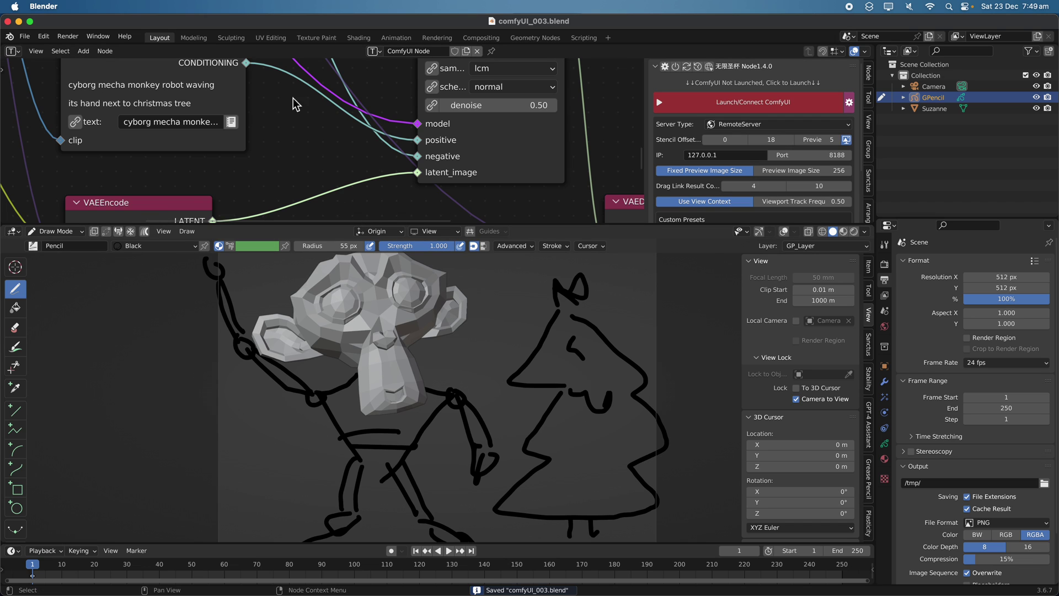
Connect the checkpoint loader's CLIP output to the clip input of the corgi and snowman text encode node.
{"action": "scroll", "coordinate": [314, 149], "scroll_direction": "down", "scroll_amount": 8}
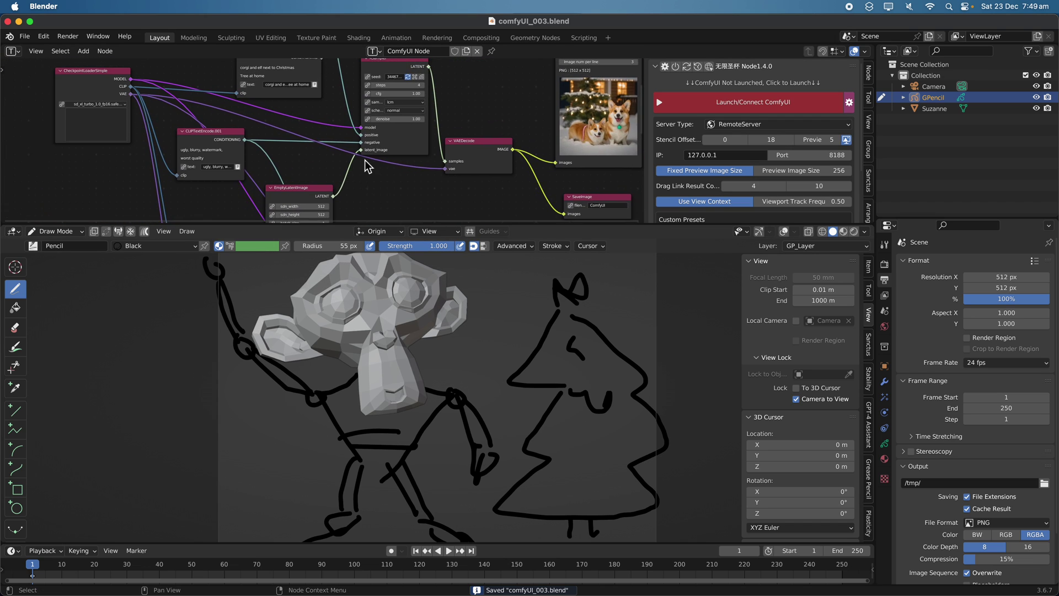
{"action": "scroll", "coordinate": [366, 165], "scroll_direction": "up", "scroll_amount": 4}
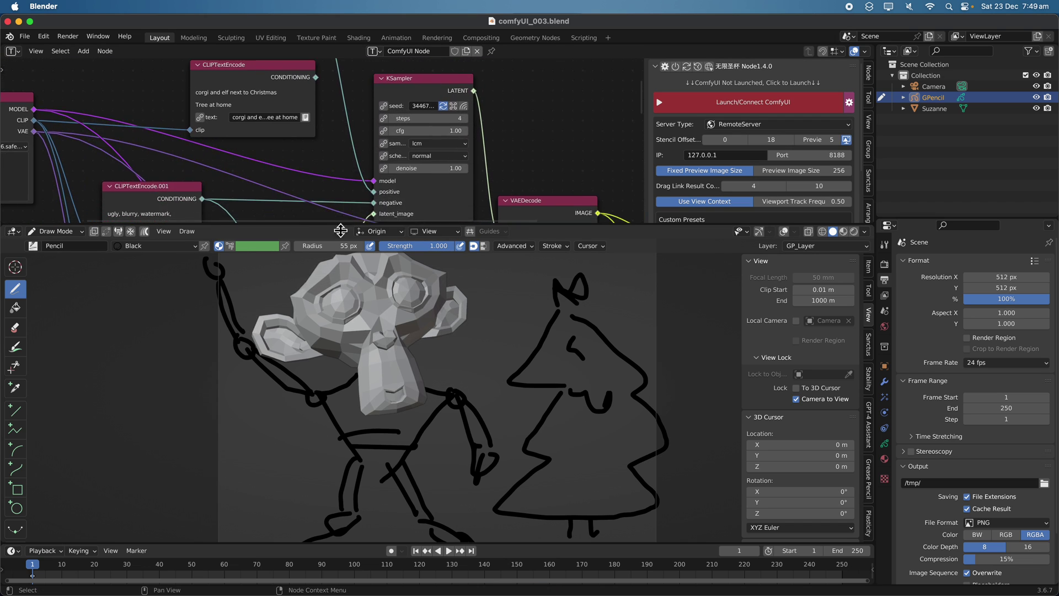
{"action": "middle_click_drag", "start_coordinate": [311, 134], "coordinate": [305, 168]}
{"action": "scroll", "coordinate": [302, 163], "scroll_direction": "down", "scroll_amount": 2}
{"action": "middle_click_drag", "start_coordinate": [147, 128], "coordinate": [156, 144]}
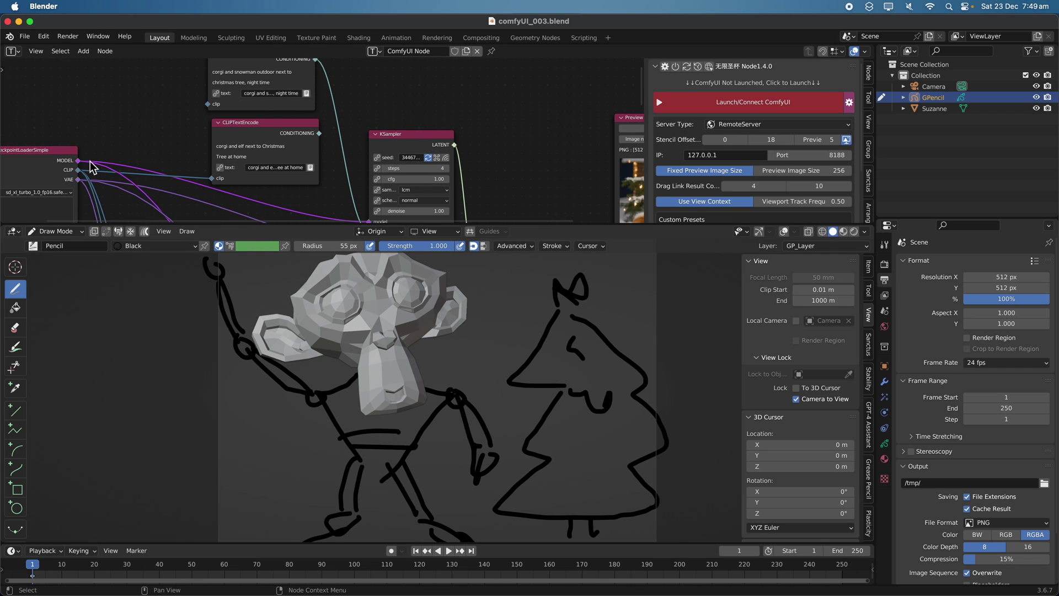
{"action": "left_click_drag", "start_coordinate": [82, 169], "coordinate": [211, 105]}
Replace the text in CLIPTextEncode.002 with "oil painting of fluffy monkey and snowman next to christmas tree outdoor in the snow".
{"action": "scroll", "coordinate": [243, 144], "scroll_direction": "up", "scroll_amount": 3}
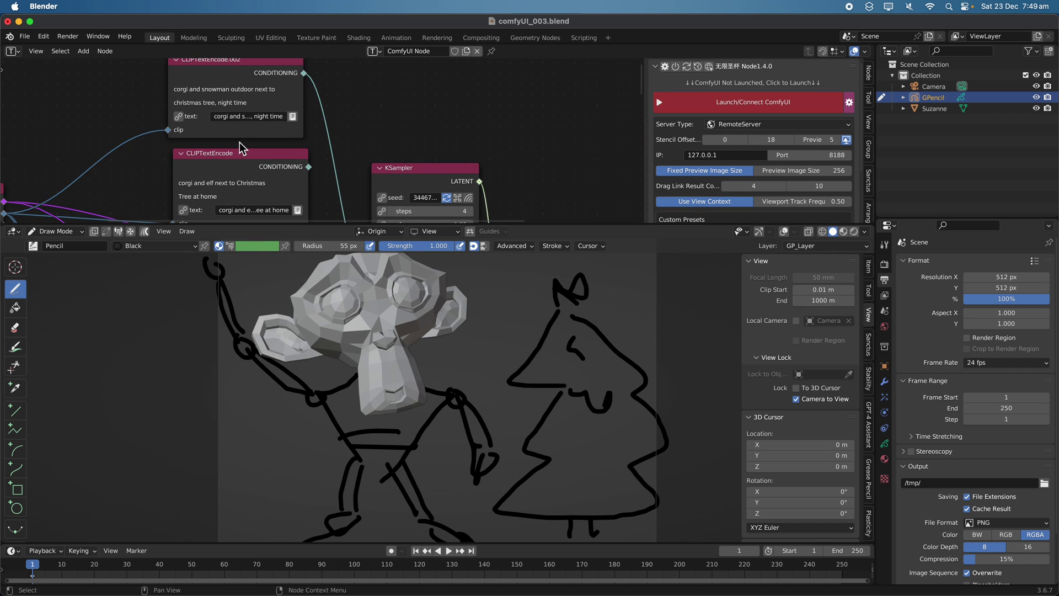
{"action": "scroll", "coordinate": [260, 154], "scroll_direction": "down", "scroll_amount": 1}
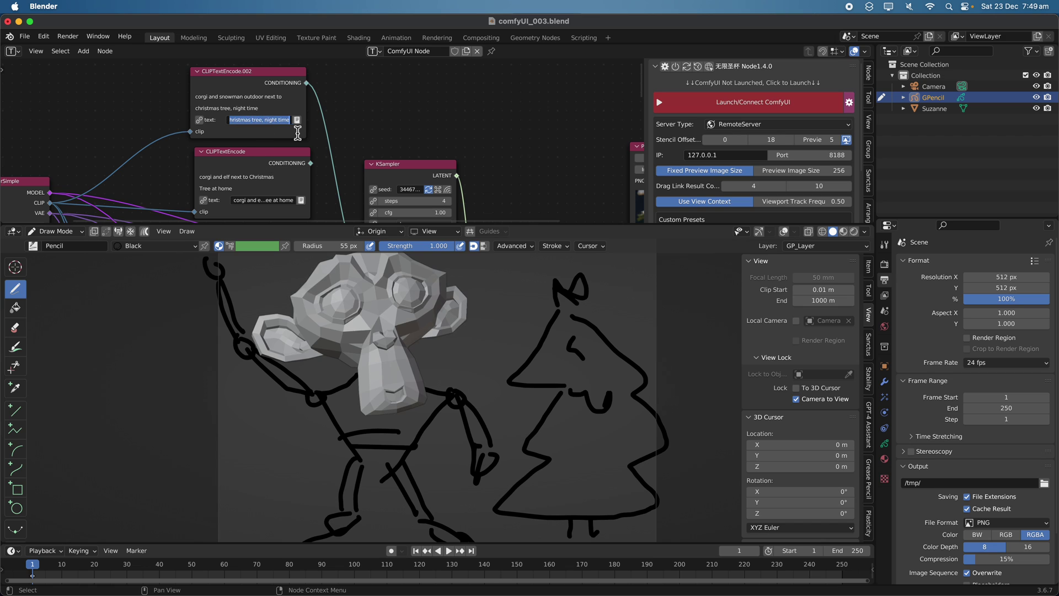
{"action": "key", "text": "Return"}
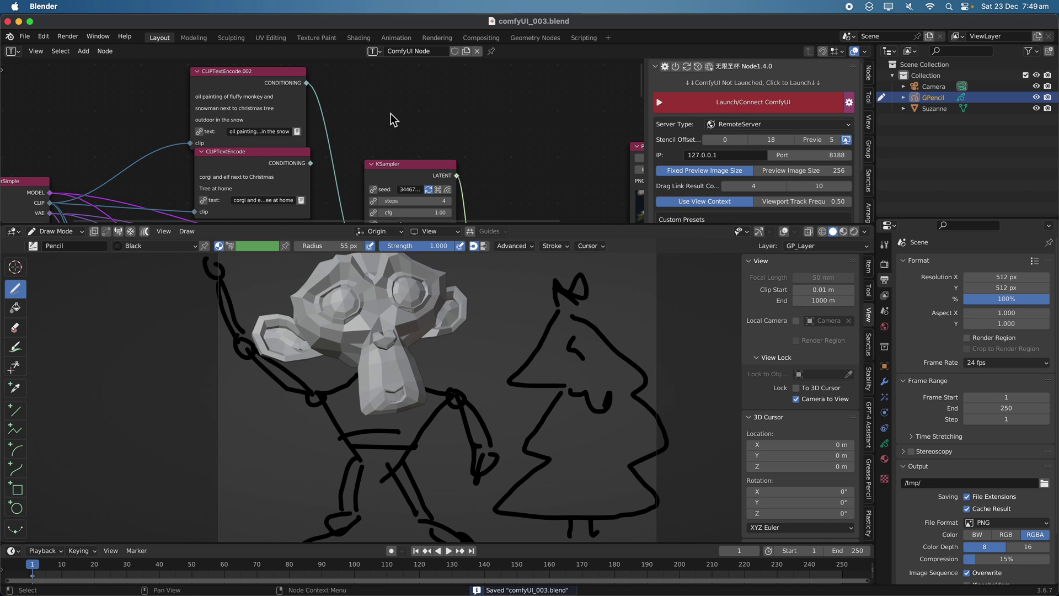
Replace the text in CLIPTextEncode.001 with "anime, photorealistic, 35mm film, deformed, glitch, low contrast, noisy" and save the file.
{"action": "key", "text": "Home"}
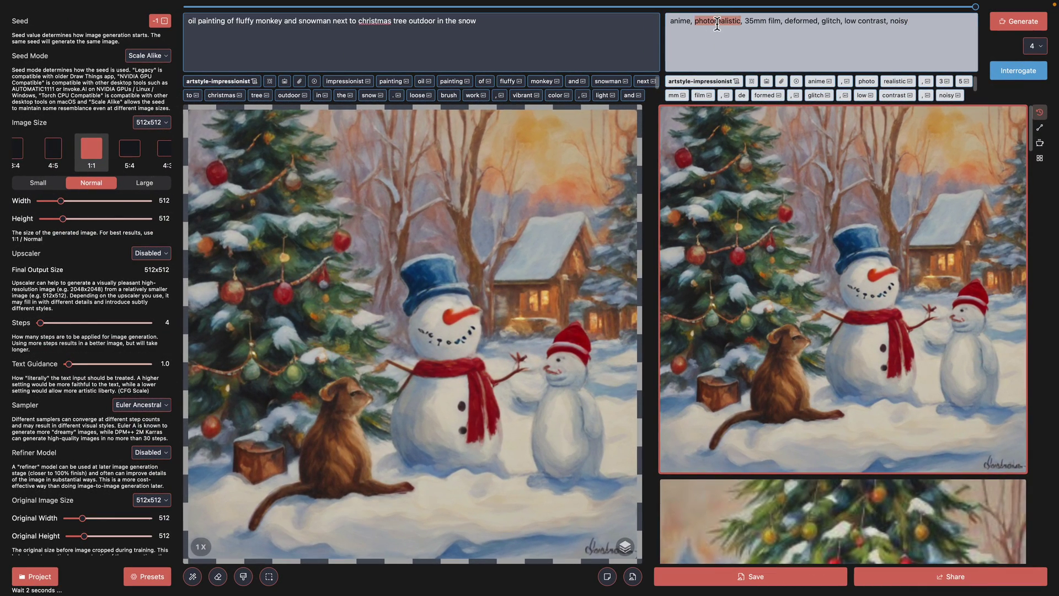
{"action": "triple_click", "coordinate": [717, 23]}
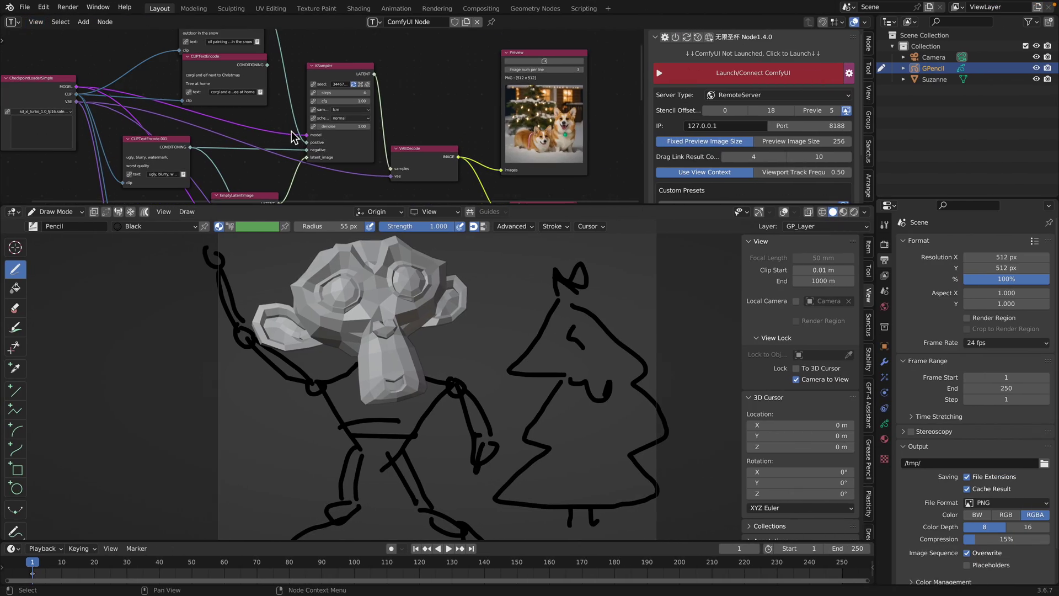
{"action": "scroll", "coordinate": [268, 142], "scroll_direction": "up", "scroll_amount": 1}
{"action": "middle_click_drag", "start_coordinate": [269, 142], "coordinate": [295, 76]}
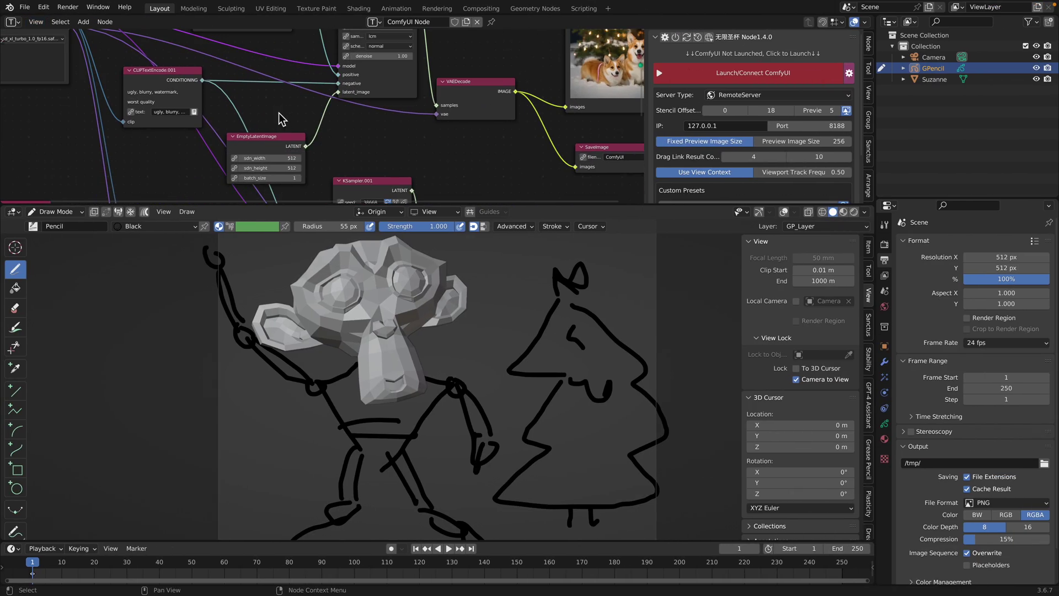
{"action": "key", "text": "Return"}
{"action": "key", "text": "ctrl+s"}
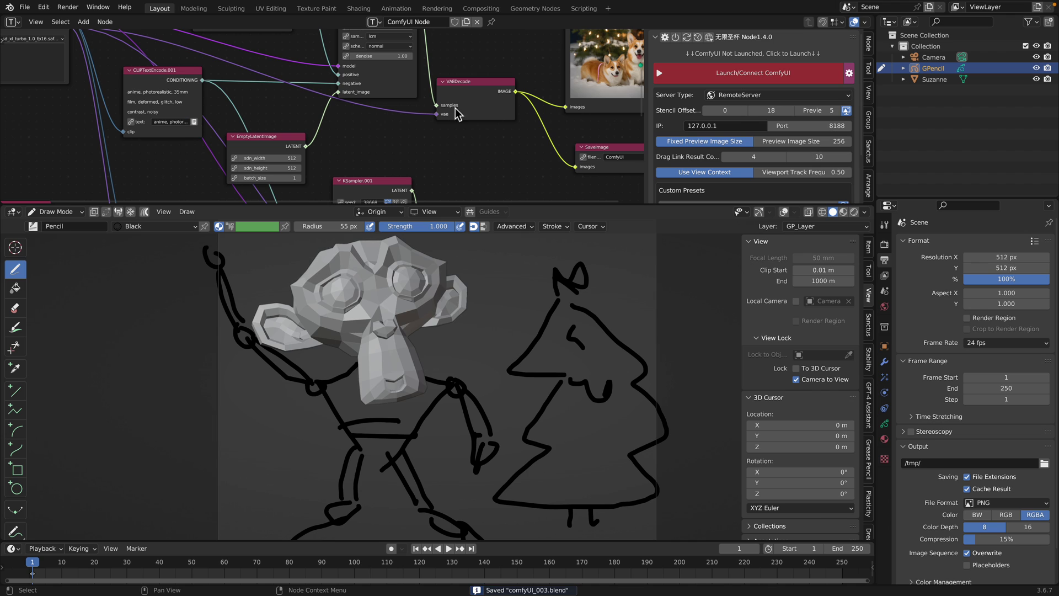
Launch the ComfyUI connection and execute the node tree, with the node editor enlarged around the Preview.001 image.
{"action": "left_click", "coordinate": [737, 77]}
{"action": "left_click", "coordinate": [712, 61]}
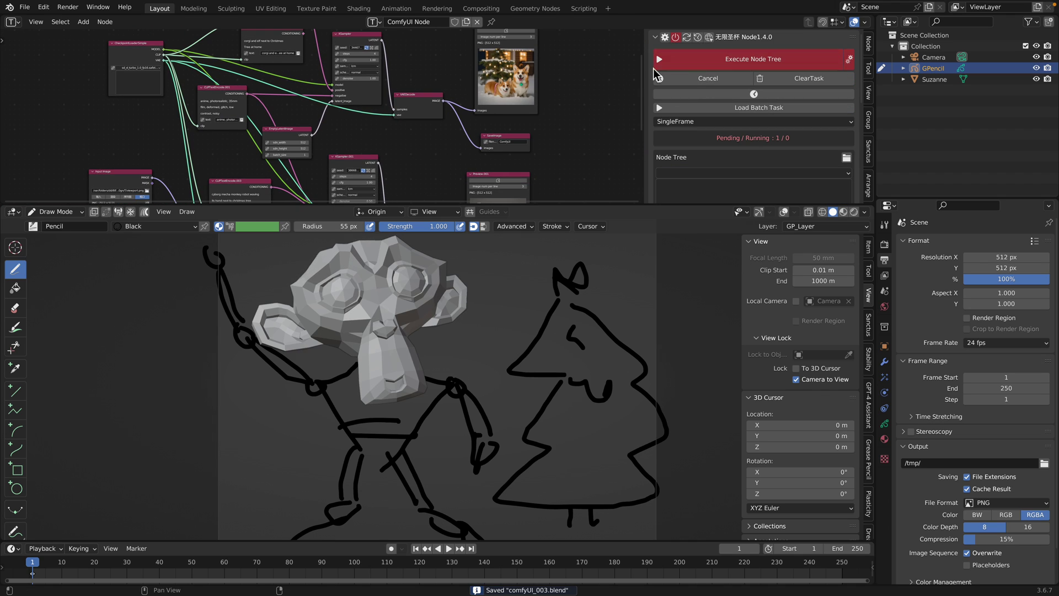
{"action": "left_click_drag", "start_coordinate": [649, 151], "coordinate": [691, 153]}
{"action": "left_click_drag", "start_coordinate": [876, 157], "coordinate": [932, 158]}
{"action": "scroll", "coordinate": [598, 161], "scroll_direction": "up", "scroll_amount": 5}
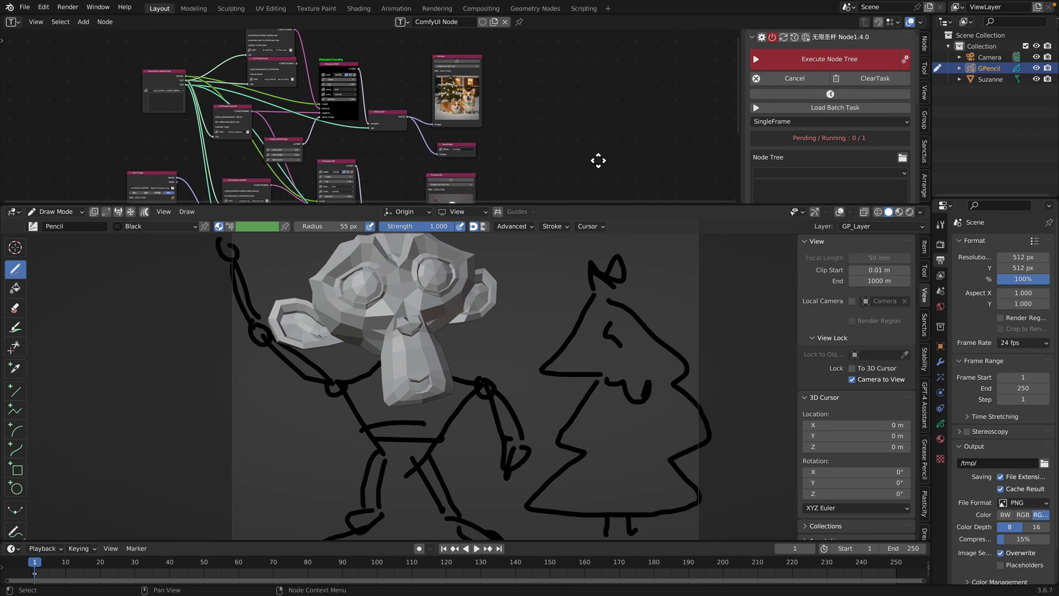
{"action": "left_click_drag", "start_coordinate": [633, 204], "coordinate": [634, 353]}
{"action": "middle_click_drag", "start_coordinate": [643, 240], "coordinate": [525, 223]}
{"action": "scroll", "coordinate": [609, 200], "scroll_direction": "up", "scroll_amount": 2}
{"action": "scroll", "coordinate": [534, 193], "scroll_direction": "up", "scroll_amount": 2}
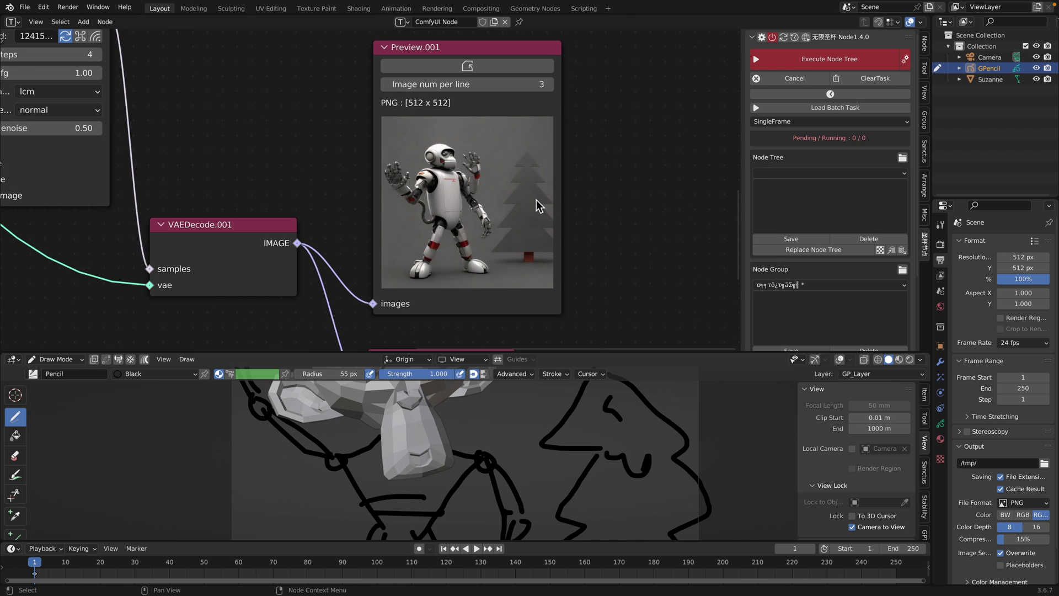
Enlarge the 3D viewport, switch to Object Mode, and give the Suzanne head level 1 subdivision and smooth shading.
{"action": "left_click_drag", "start_coordinate": [622, 353], "coordinate": [604, 293]}
{"action": "scroll", "coordinate": [577, 165], "scroll_direction": "down", "scroll_amount": 1}
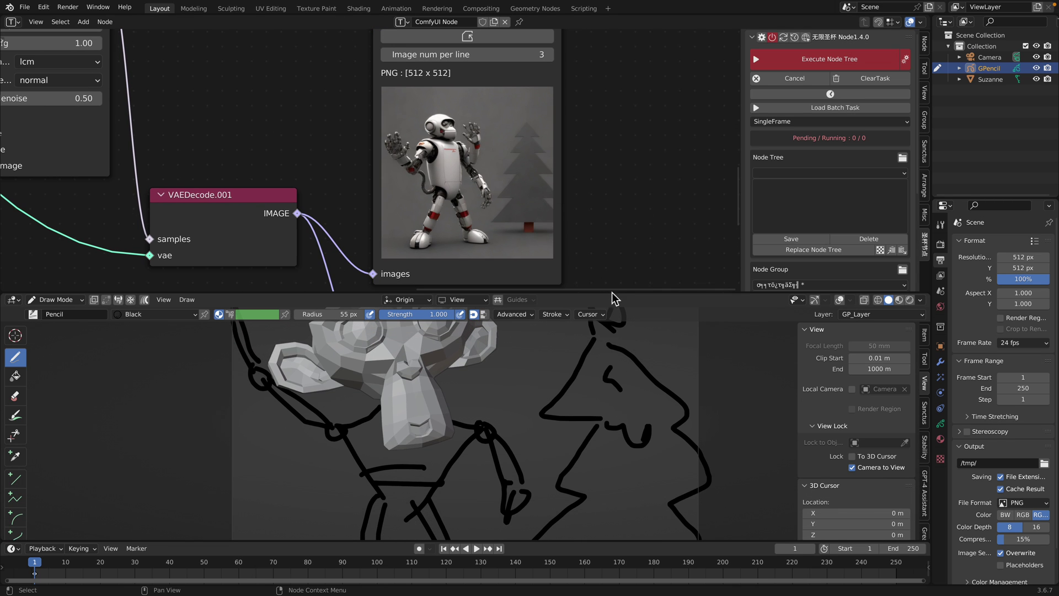
{"action": "left_click_drag", "start_coordinate": [625, 295], "coordinate": [622, 210]}
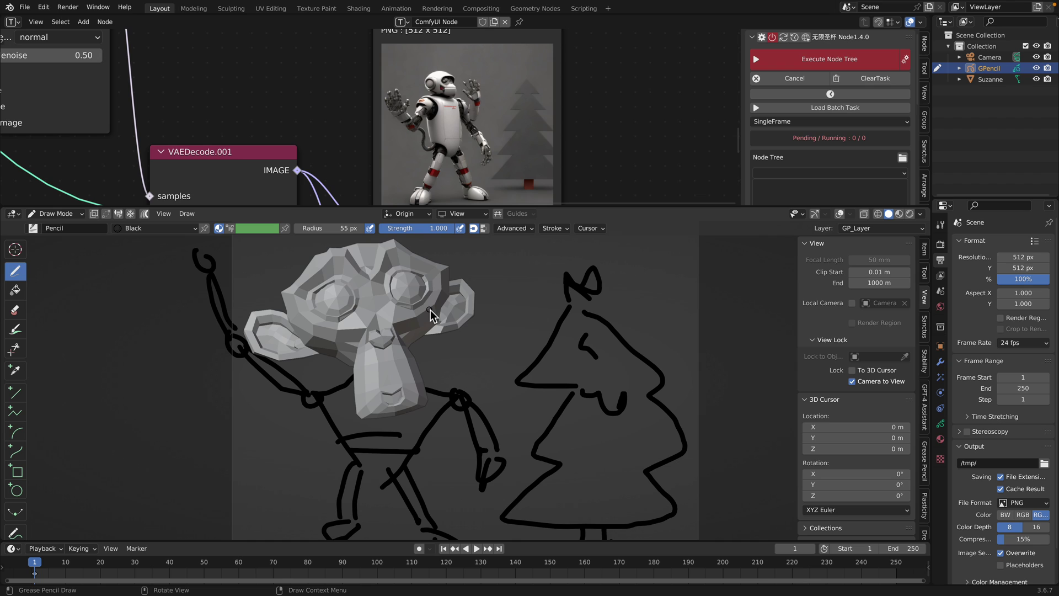
{"action": "left_click", "coordinate": [55, 213]}
{"action": "left_click", "coordinate": [52, 227]}
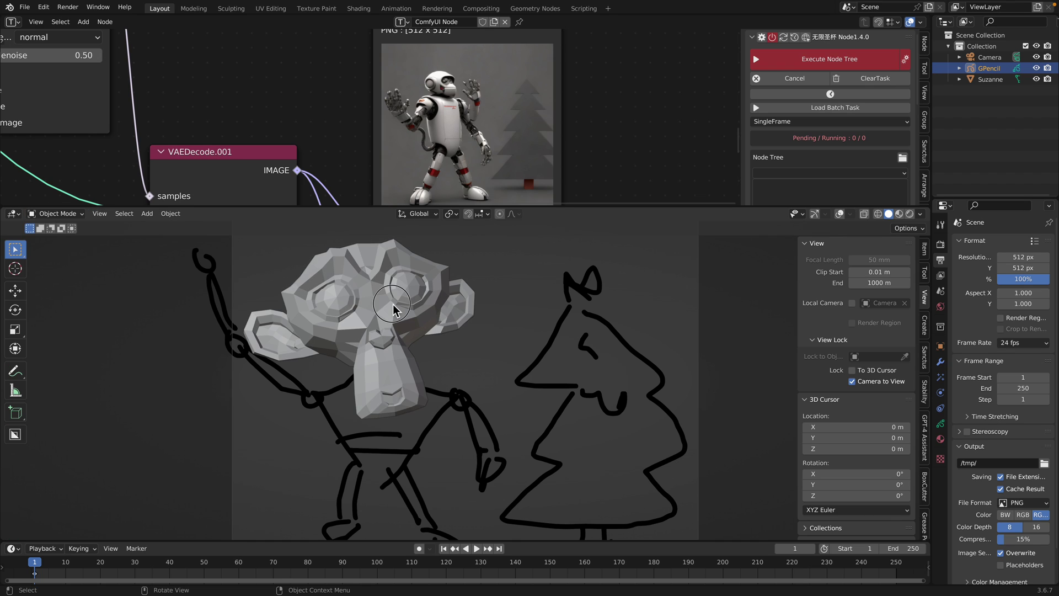
{"action": "left_click", "coordinate": [413, 320]}
{"action": "key", "text": "ctrl+1"}
{"action": "right_click", "coordinate": [414, 320]}
{"action": "left_click", "coordinate": [416, 308]}
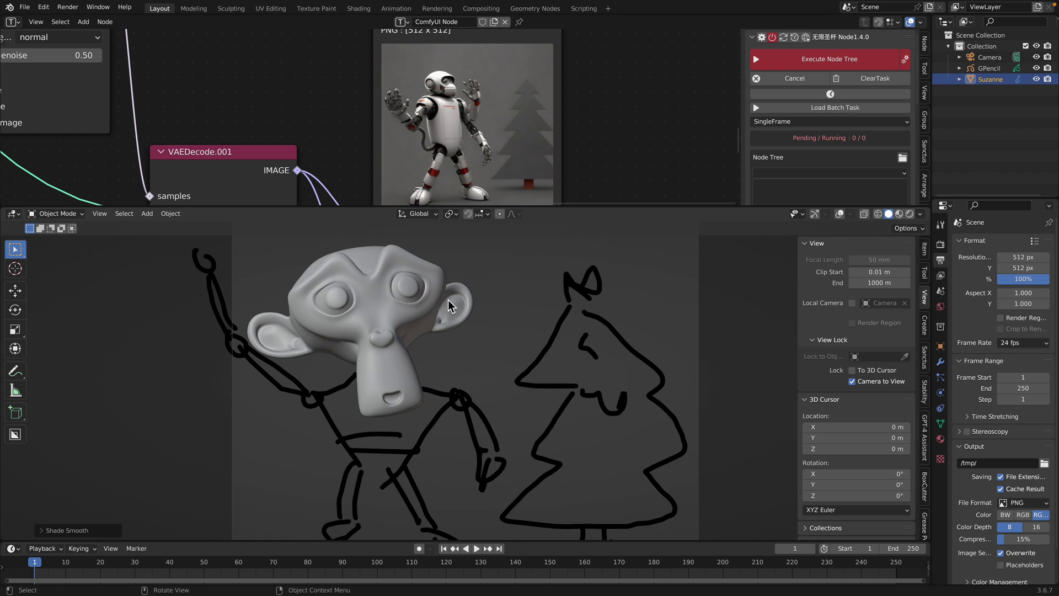
Reframe the camera view so more of the figure and tree fits, and return the GPencil object to Draw Mode.
{"action": "middle_click_drag", "start_coordinate": [468, 330], "coordinate": [485, 314]}
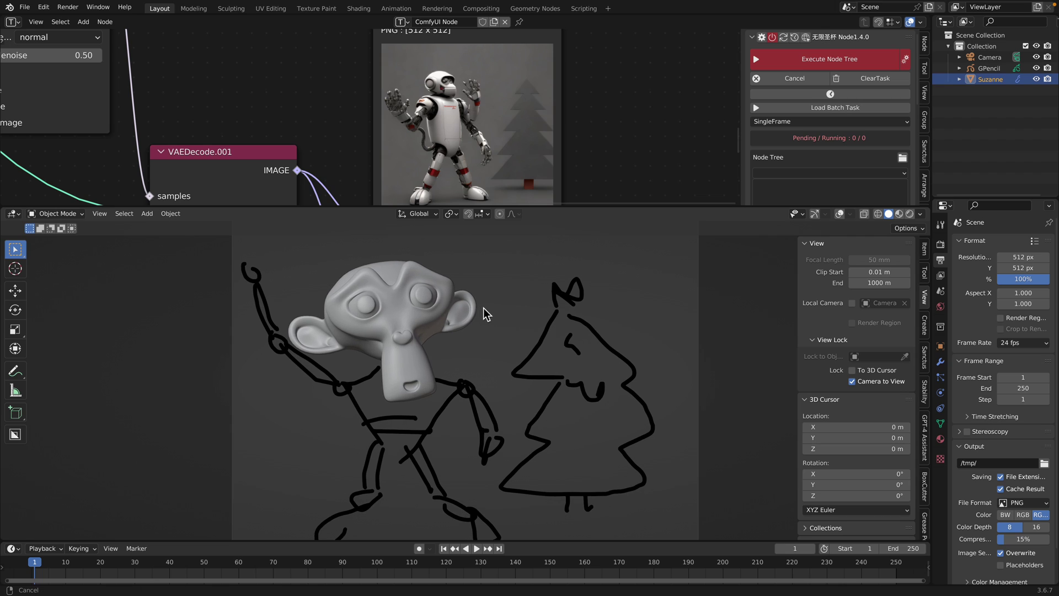
{"action": "left_click", "coordinate": [584, 306]}
{"action": "left_click", "coordinate": [55, 213]}
{"action": "left_click", "coordinate": [61, 259]}
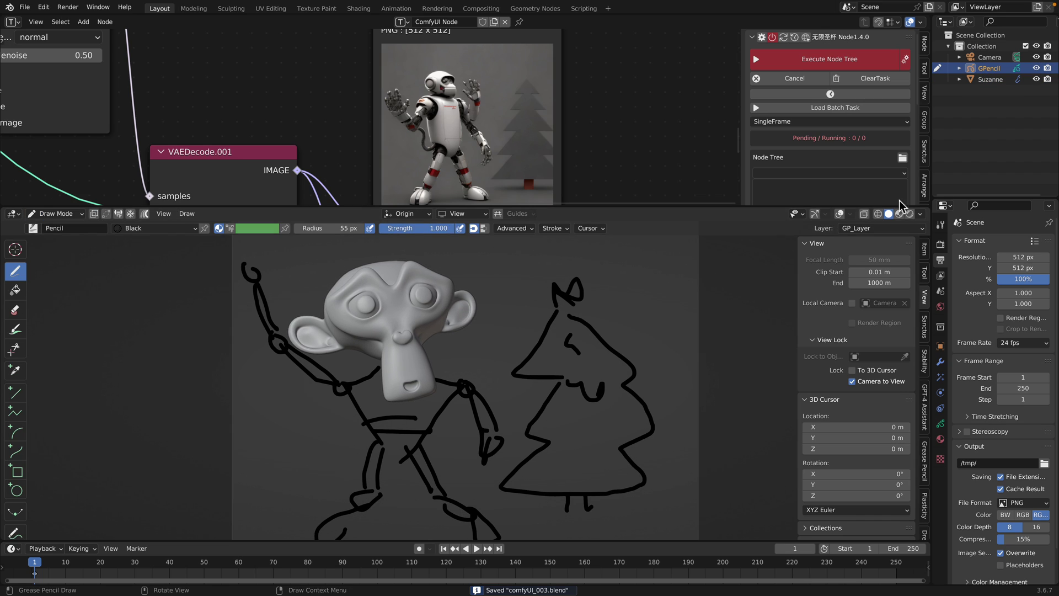
Add a GPencil material with a pure green stroke base color and scribble it across the inside of the Christmas tree.
{"action": "left_click_drag", "start_coordinate": [933, 203], "coordinate": [701, 203]}
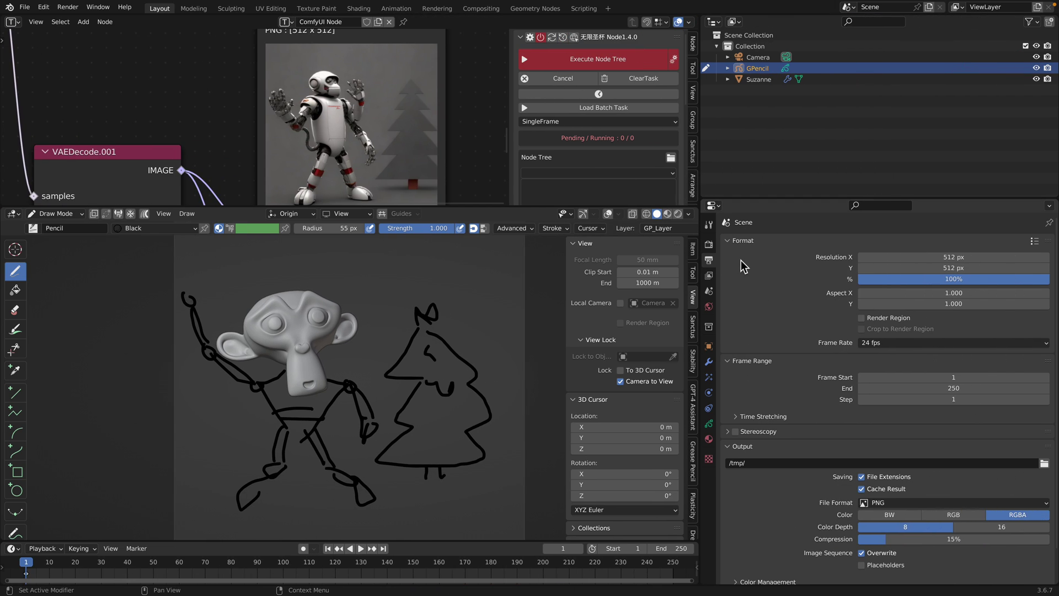
{"action": "left_click", "coordinate": [710, 439]}
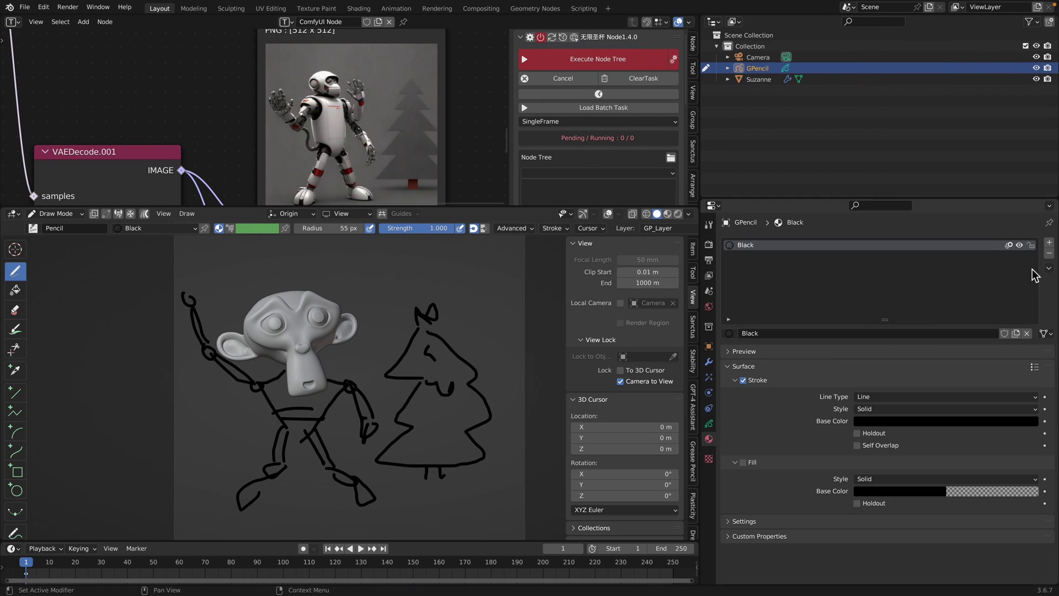
{"action": "left_click", "coordinate": [1050, 243]}
{"action": "left_click", "coordinate": [838, 331]}
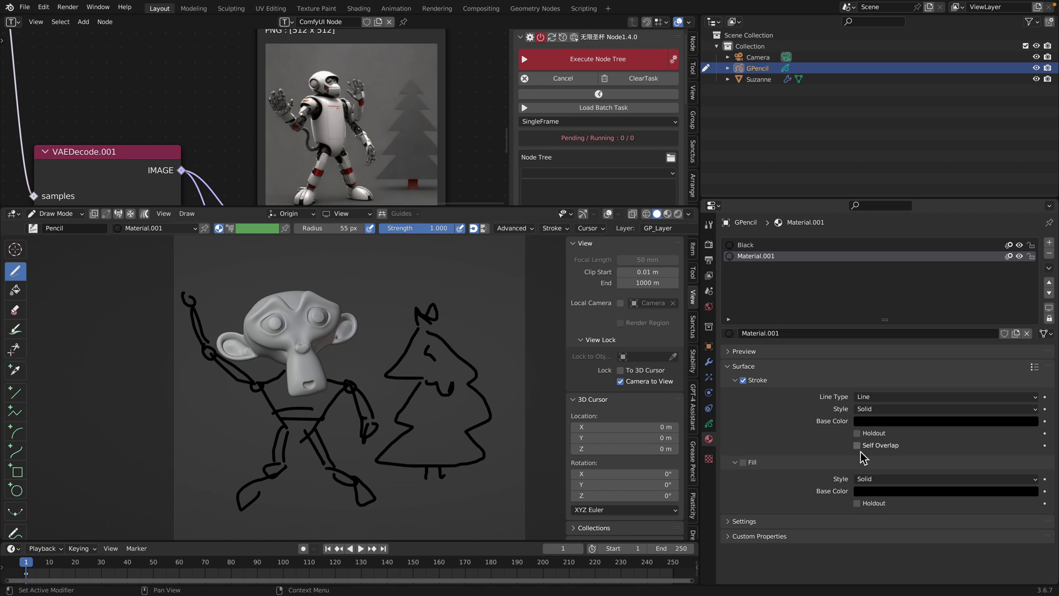
{"action": "left_click", "coordinate": [894, 424]}
{"action": "left_click_drag", "start_coordinate": [1029, 343], "coordinate": [1030, 264]}
{"action": "left_click_drag", "start_coordinate": [972, 320], "coordinate": [944, 282]}
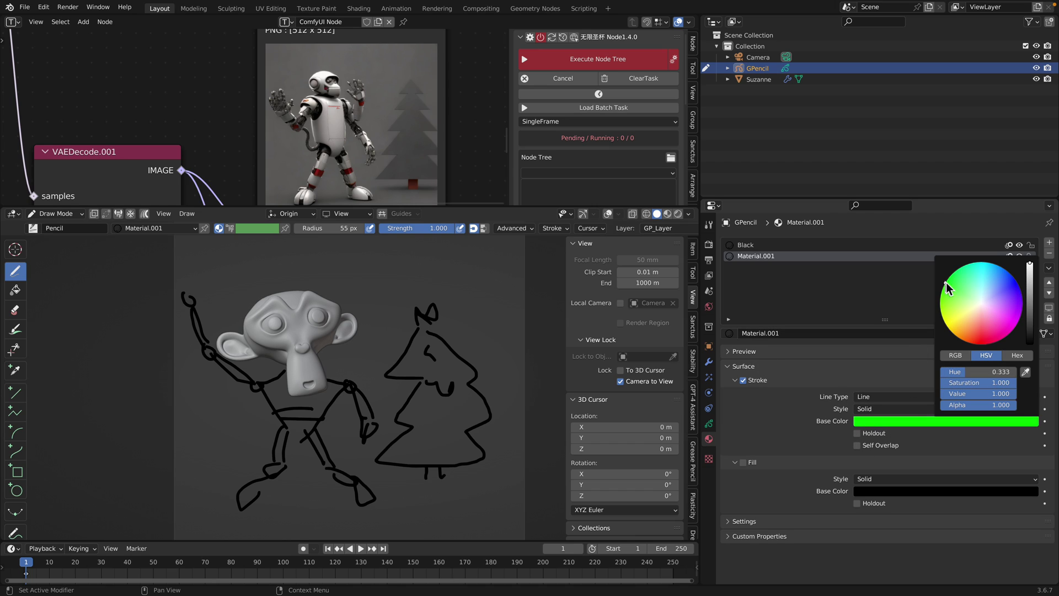
{"action": "mouse_move", "coordinate": [406, 374]}
{"action": "left_mouse_down"}
{"action": "mouse_move", "coordinate": [420, 364]}
{"action": "mouse_move", "coordinate": [462, 409]}
{"action": "mouse_move", "coordinate": [452, 438]}
{"action": "mouse_move", "coordinate": [411, 456]}
{"action": "mouse_move", "coordinate": [469, 438]}
{"action": "mouse_move", "coordinate": [447, 415]}
{"action": "left_mouse_up"}
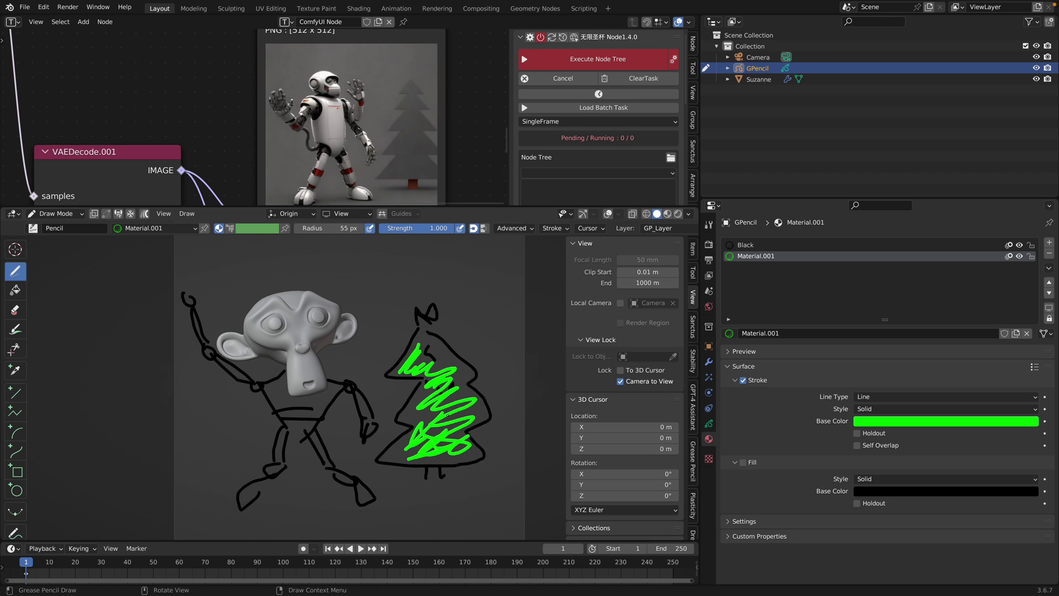
Add another GPencil material with a golden yellow stroke base color and draw over the monkey's torso and legs, plus a crown.
{"action": "left_click", "coordinate": [1049, 243]}
{"action": "left_click", "coordinate": [900, 333]}
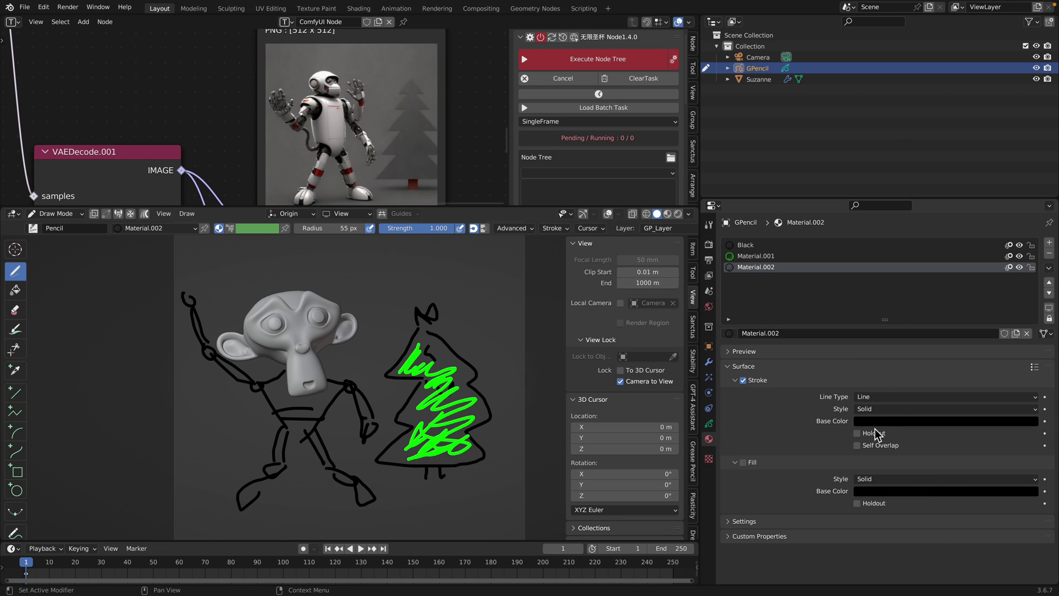
{"action": "left_click", "coordinate": [888, 421]}
{"action": "left_click_drag", "start_coordinate": [1029, 285], "coordinate": [1030, 266]}
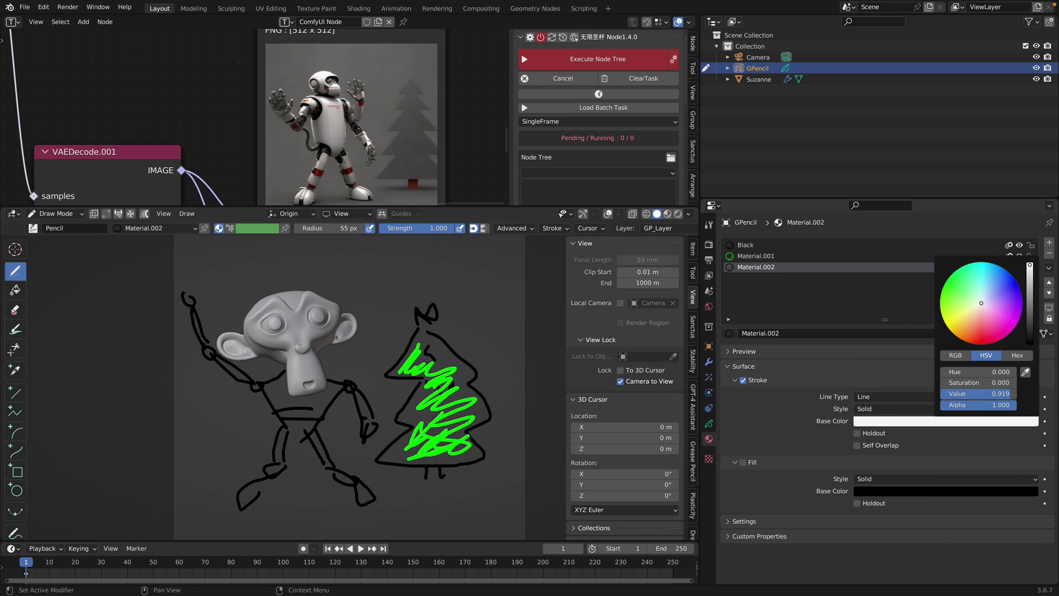
{"action": "left_click", "coordinate": [1005, 278]}
{"action": "mouse_move", "coordinate": [278, 381]}
{"action": "left_mouse_down"}
{"action": "mouse_move", "coordinate": [291, 401]}
{"action": "mouse_move", "coordinate": [330, 396]}
{"action": "mouse_move", "coordinate": [298, 411]}
{"action": "mouse_move", "coordinate": [281, 463]}
{"action": "left_mouse_up"}
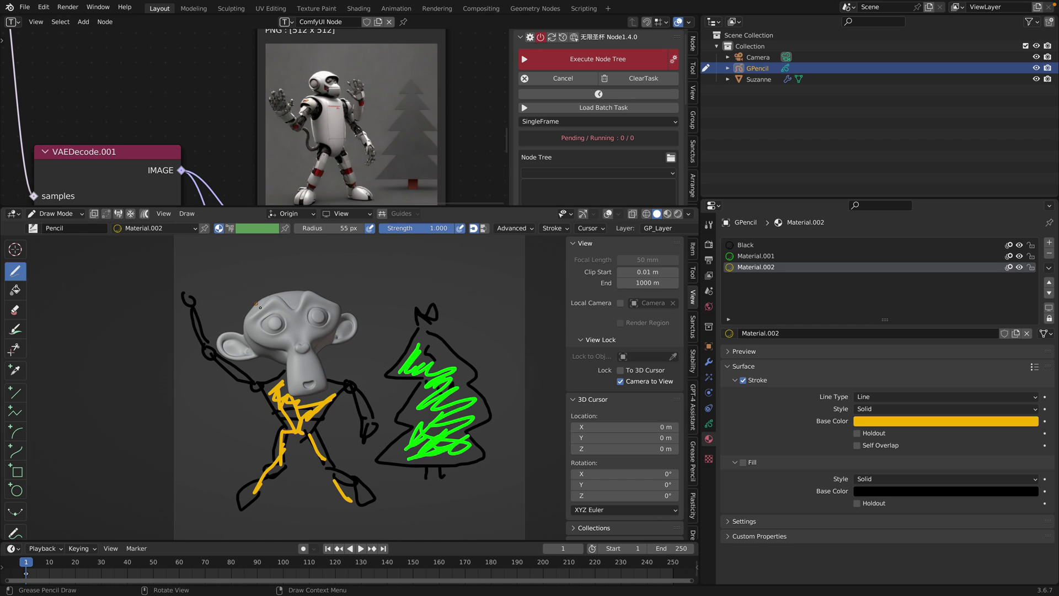
{"action": "mouse_move", "coordinate": [260, 307]}
{"action": "left_mouse_down"}
{"action": "mouse_move", "coordinate": [279, 264]}
{"action": "mouse_move", "coordinate": [306, 284]}
{"action": "mouse_move", "coordinate": [292, 288]}
{"action": "left_mouse_up"}
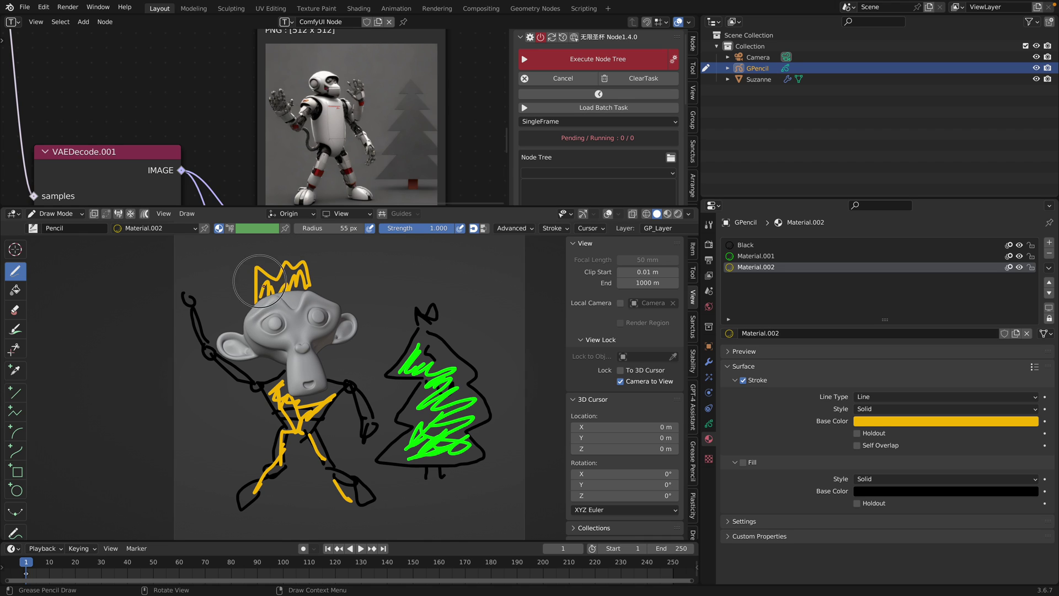
Execute the node tree with the coloured sketch, enlarge the image in Preview.001, and save the file.
{"action": "left_click", "coordinate": [537, 62]}
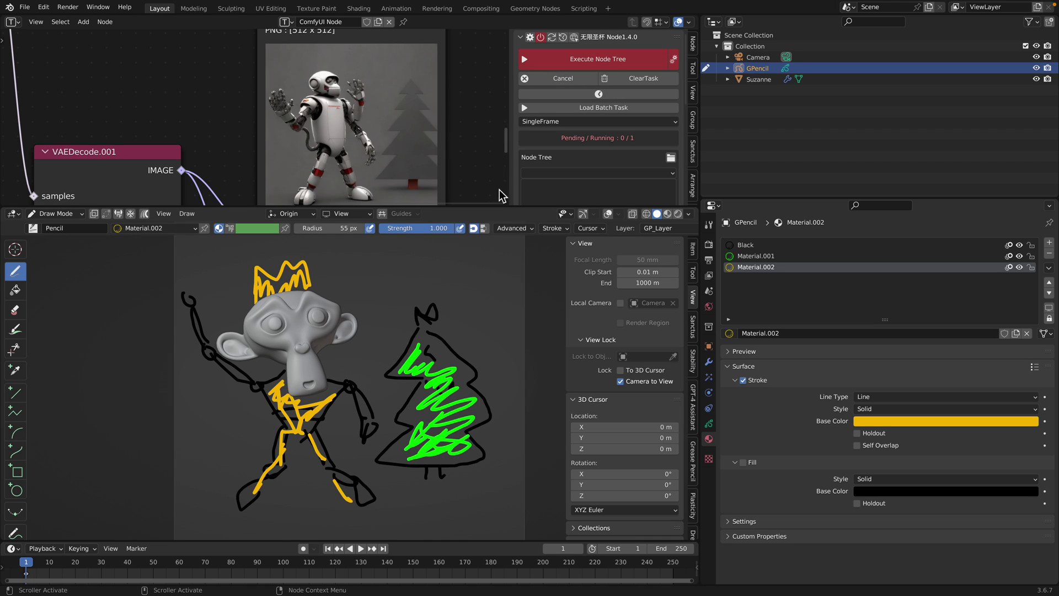
{"action": "left_click_drag", "start_coordinate": [518, 209], "coordinate": [519, 257]}
{"action": "scroll", "coordinate": [199, 159], "scroll_direction": "down", "scroll_amount": 4}
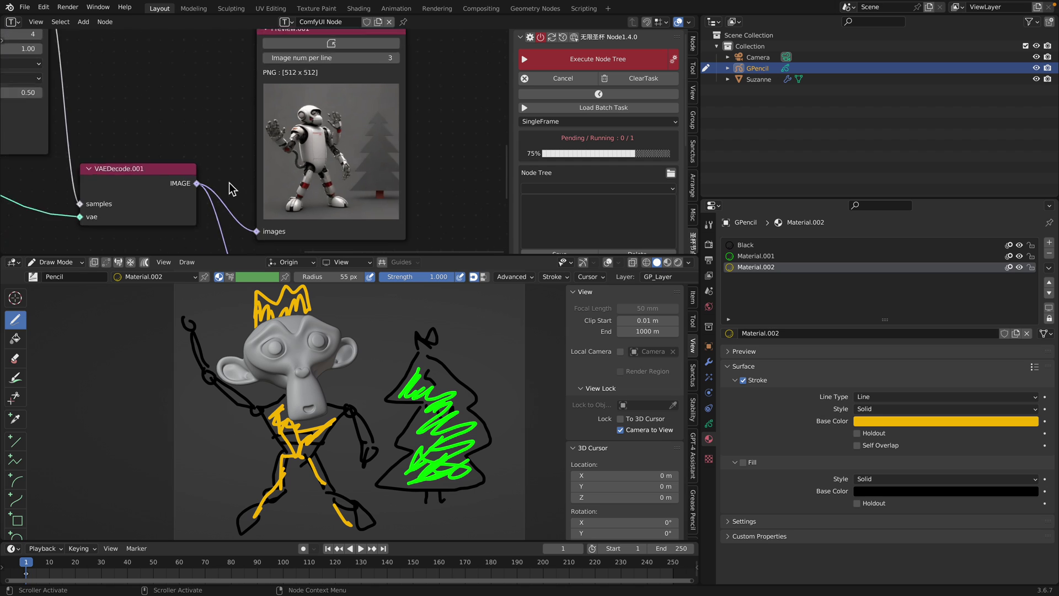
{"action": "middle_click_drag", "start_coordinate": [199, 158], "coordinate": [194, 124]}
{"action": "scroll", "coordinate": [265, 146], "scroll_direction": "up", "scroll_amount": 7}
{"action": "middle_click_drag", "start_coordinate": [411, 168], "coordinate": [405, 8]}
{"action": "middle_click_drag", "start_coordinate": [419, 139], "coordinate": [413, 35]}
{"action": "middle_click_drag", "start_coordinate": [378, 172], "coordinate": [420, 124]}
{"action": "scroll", "coordinate": [421, 125], "scroll_direction": "up", "scroll_amount": 3}
{"action": "scroll", "coordinate": [256, 141], "scroll_direction": "up", "scroll_amount": 2}
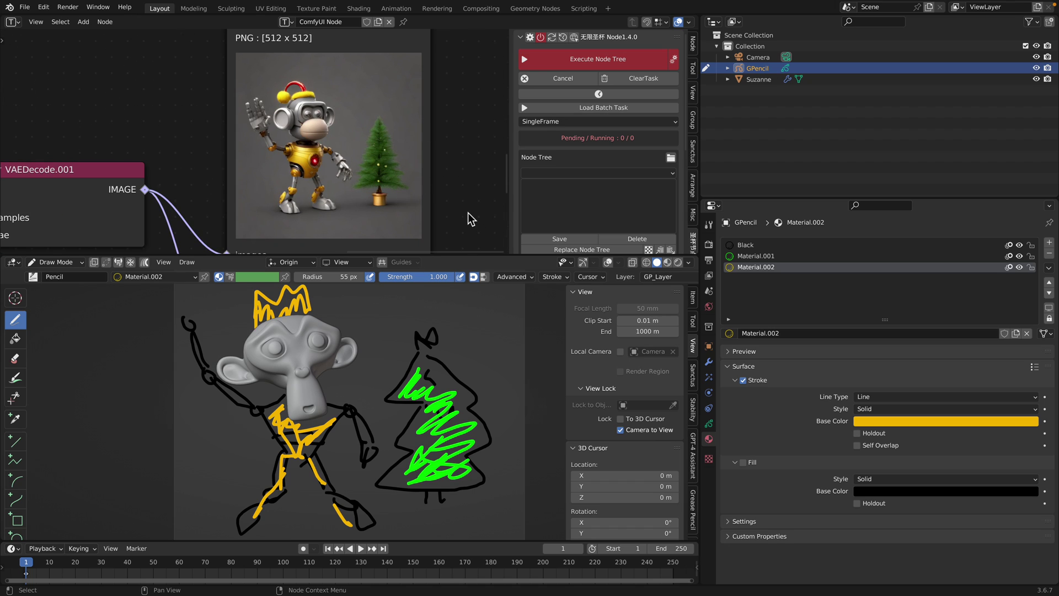
{"action": "key", "text": "ctrl+s"}
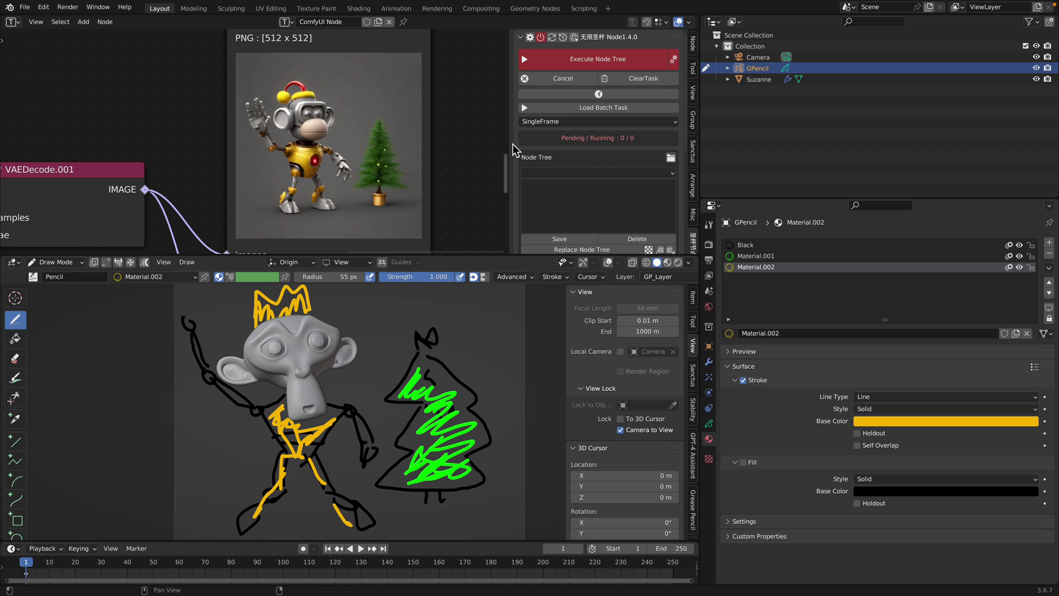
{"action": "scroll", "coordinate": [590, 134], "scroll_direction": "down", "scroll_amount": 4}
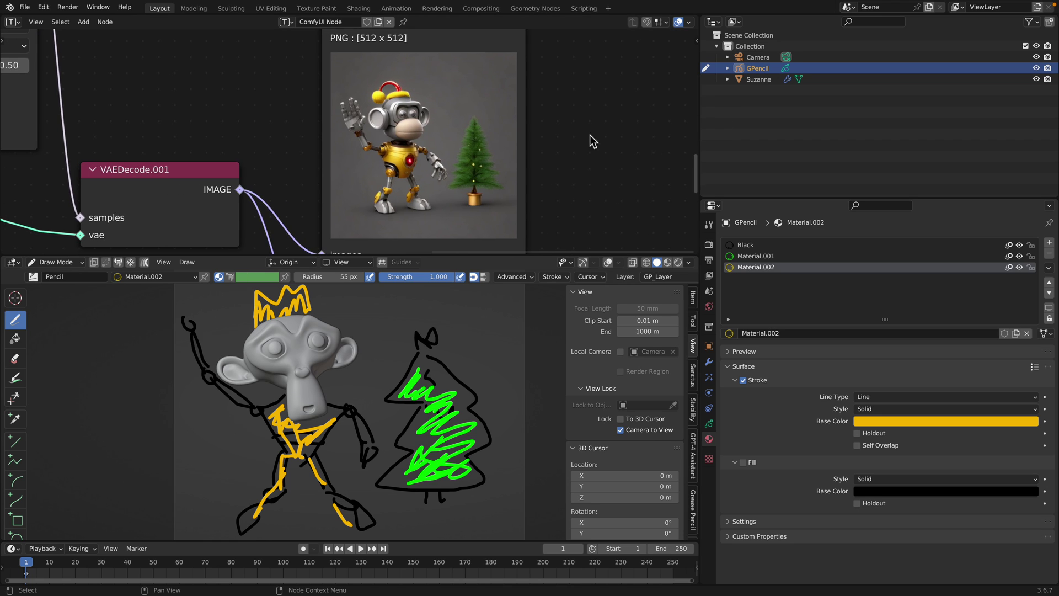